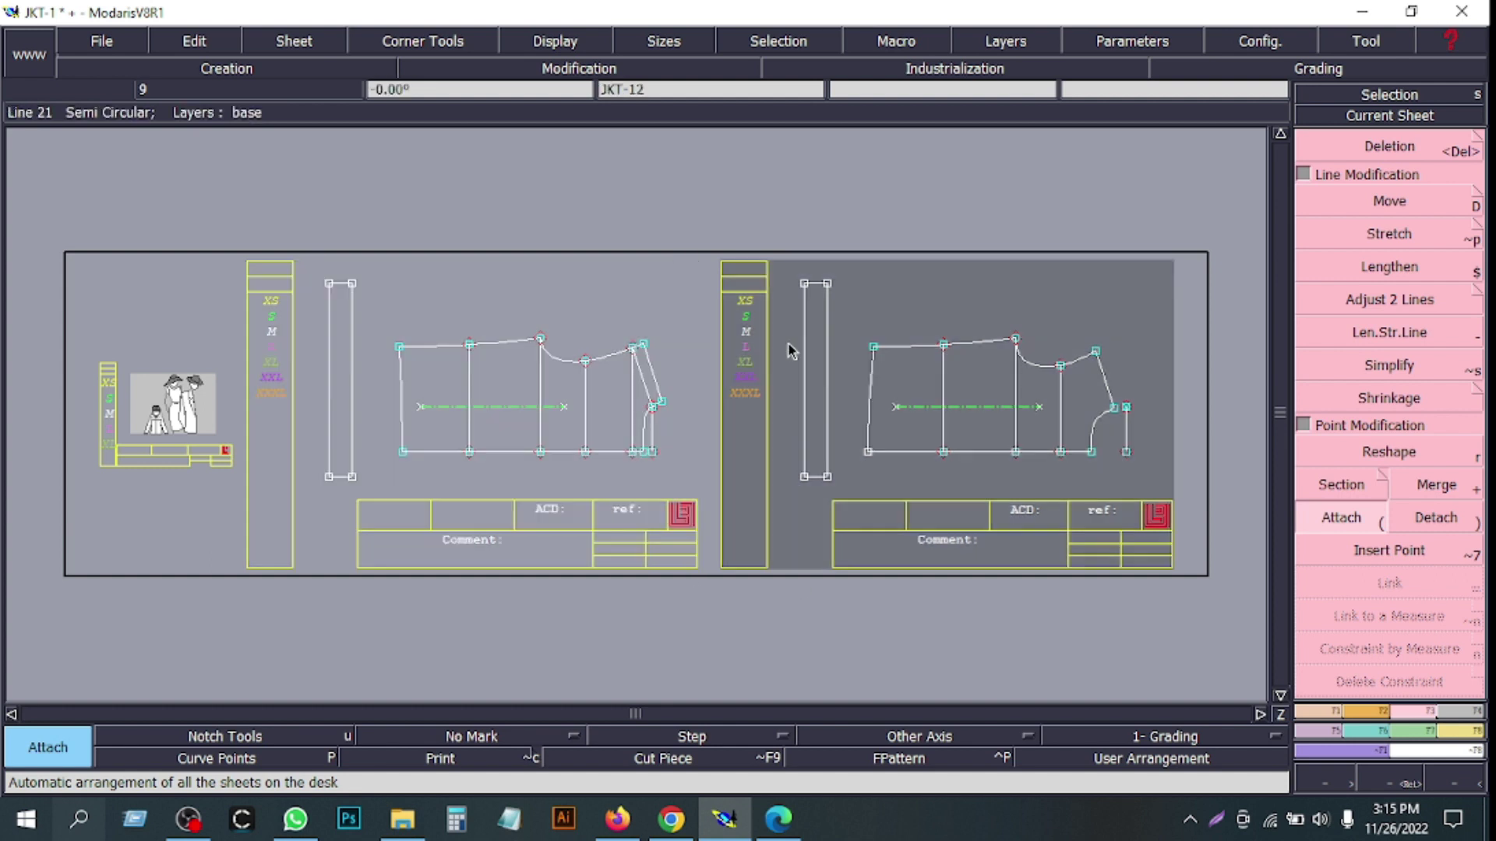
- Delete the narrow rectangle from sheet JKT-12 and mirror the sheet with Y symmetry
key(Delete)
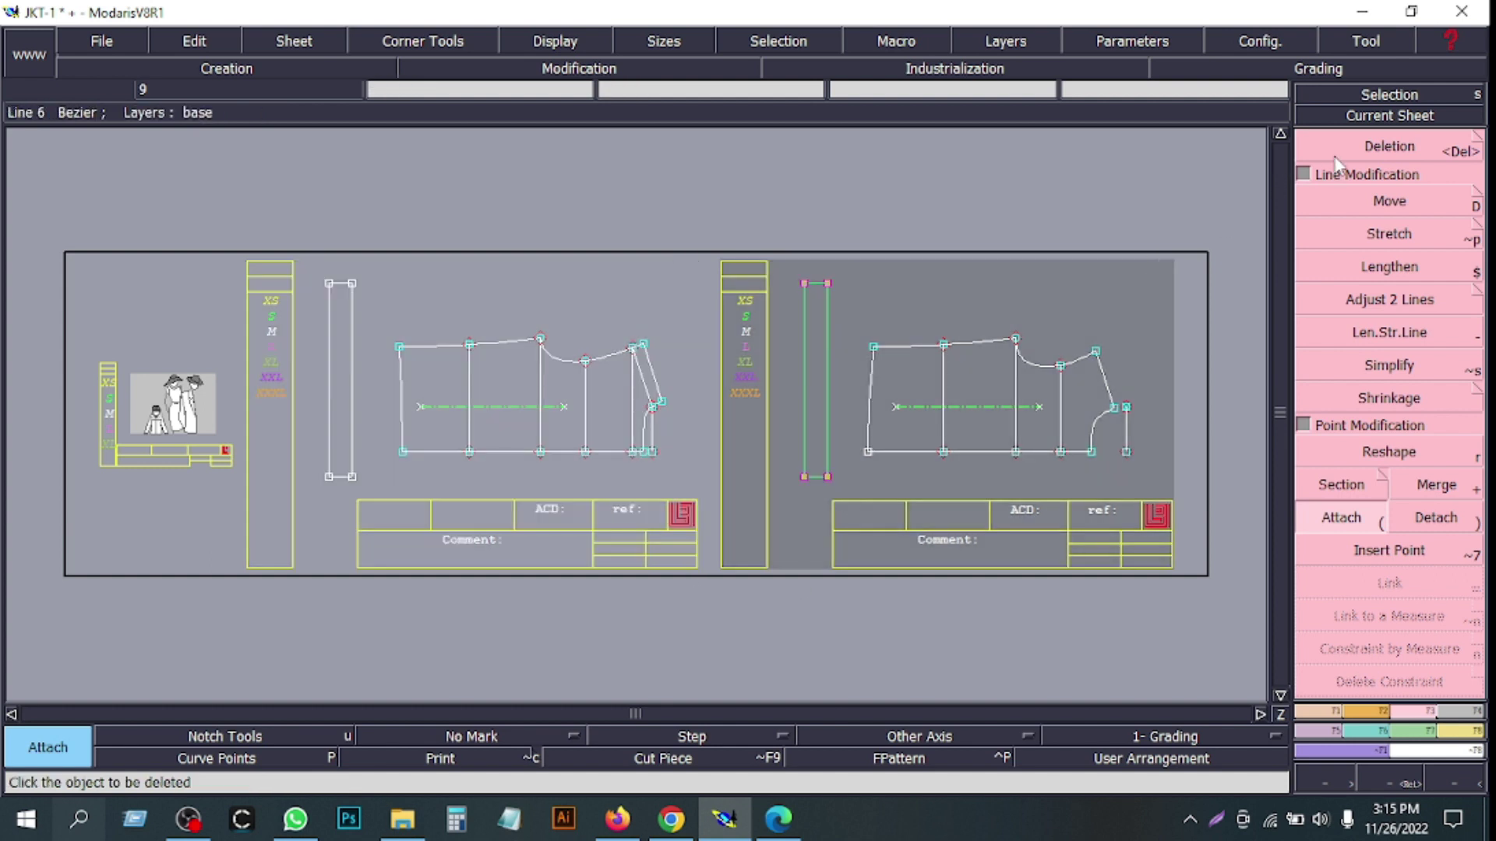
click(829, 292)
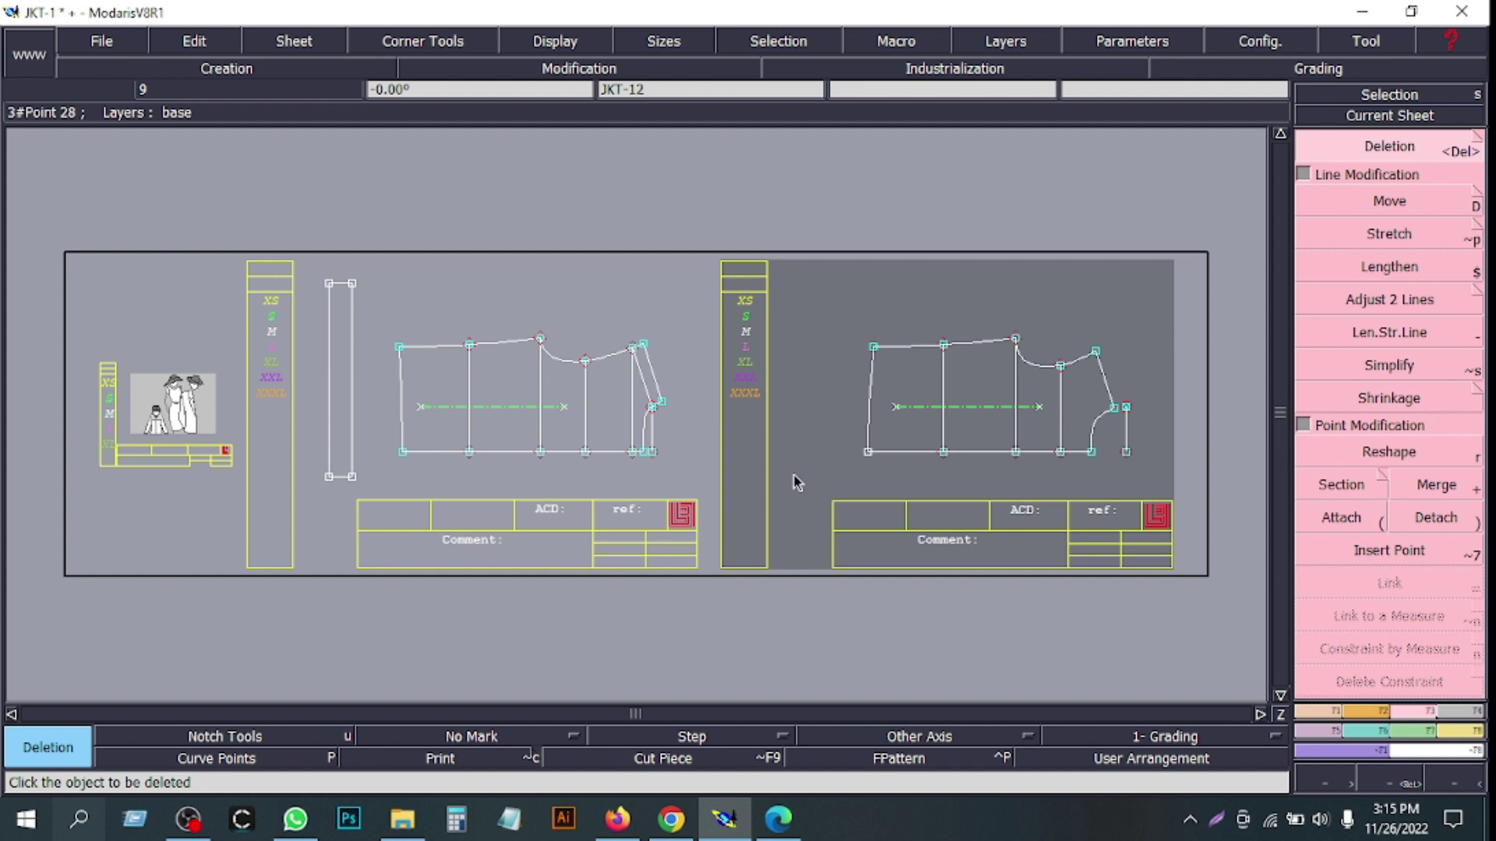
click(1382, 716)
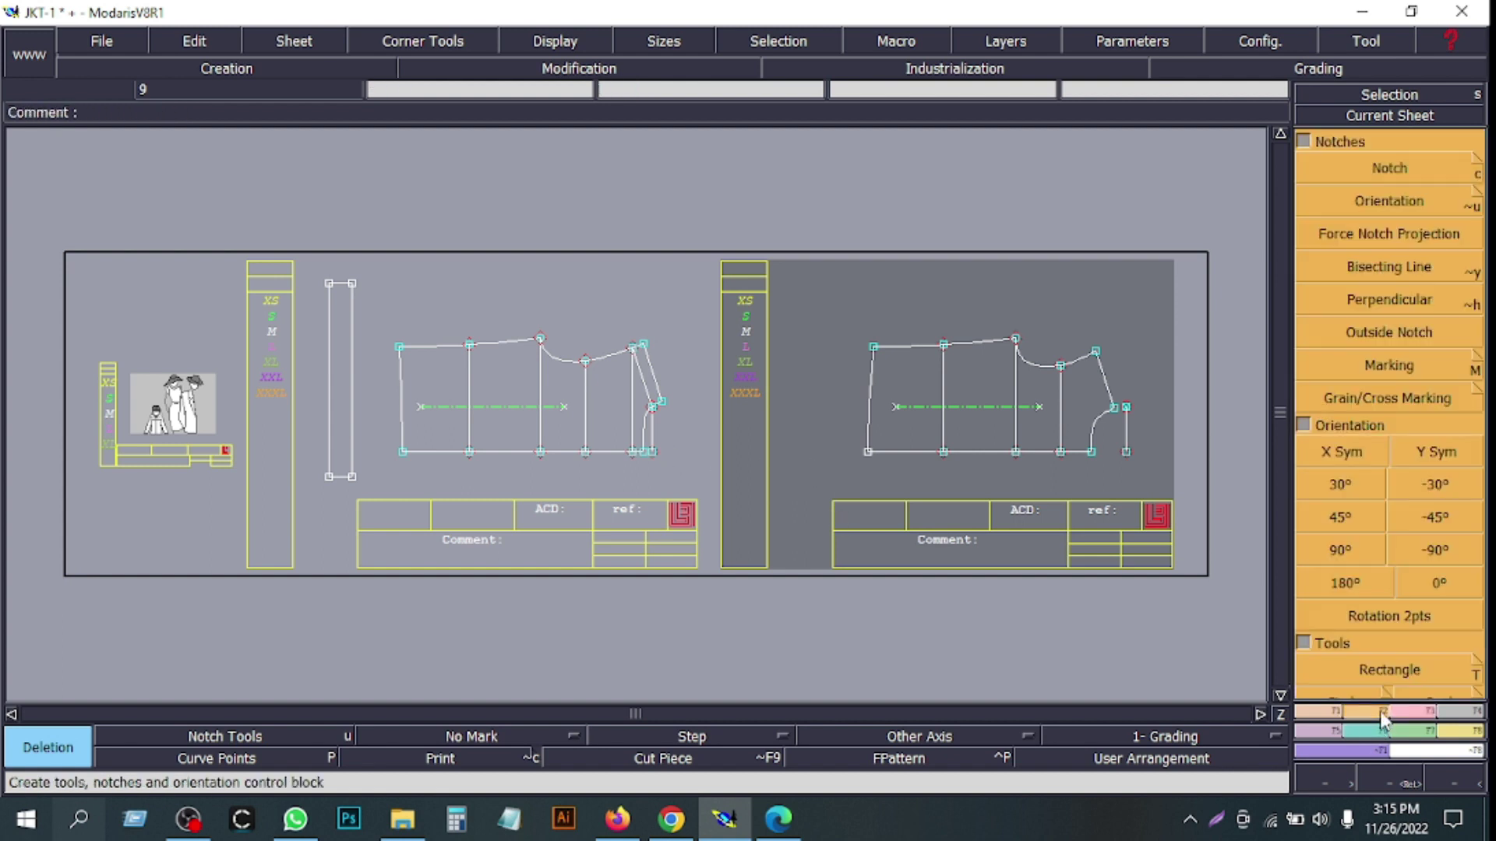
click(1457, 452)
- Assemble the mirrored JKT-12 piece to JKT-1 along the outer shoulder line, matching the neck and armhole points
click(1391, 779)
drag(582, 297, 866, 508)
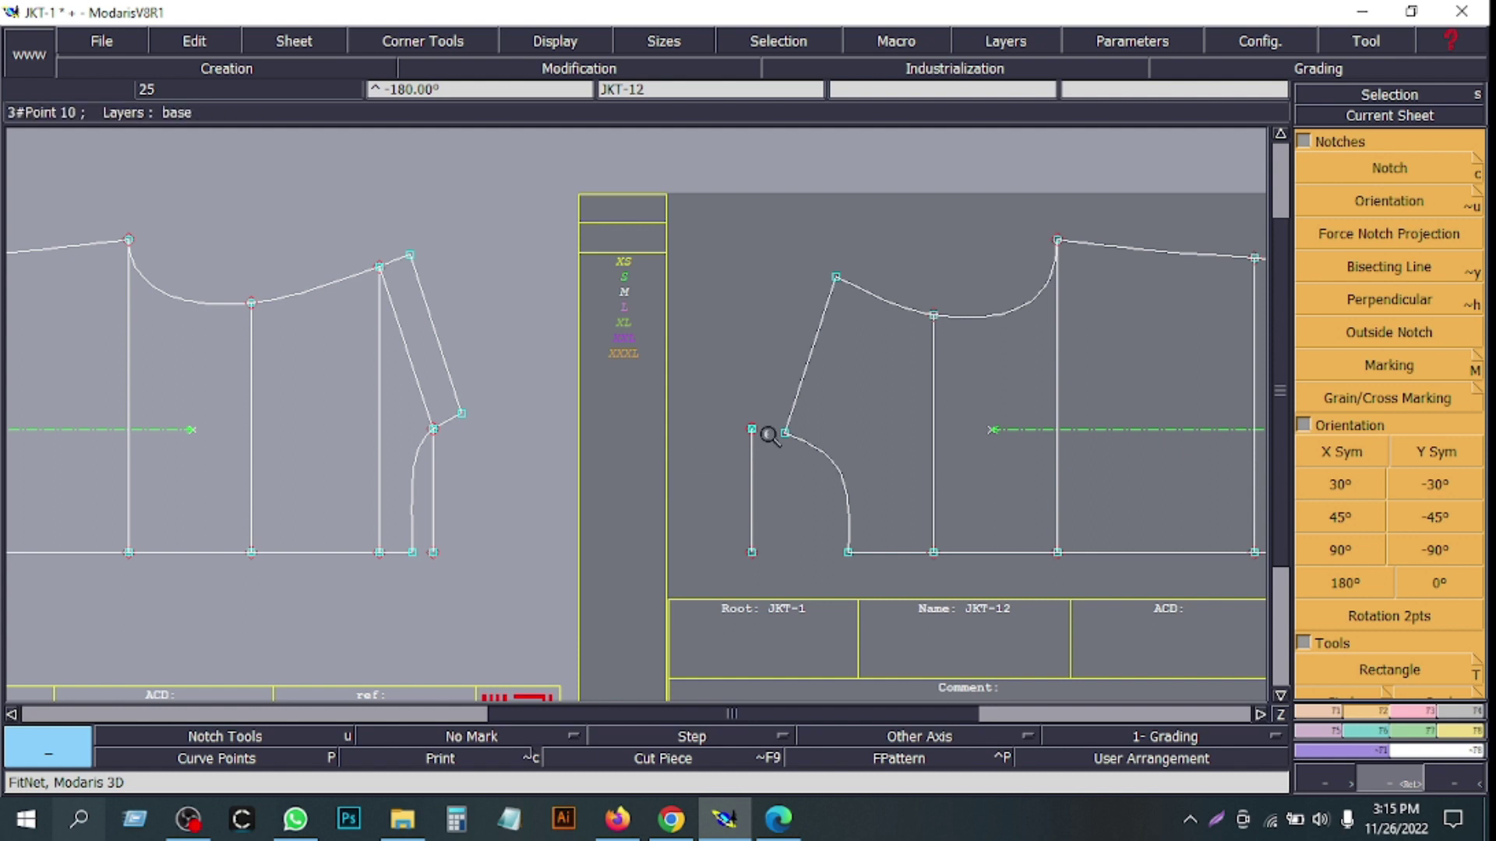
click(1461, 734)
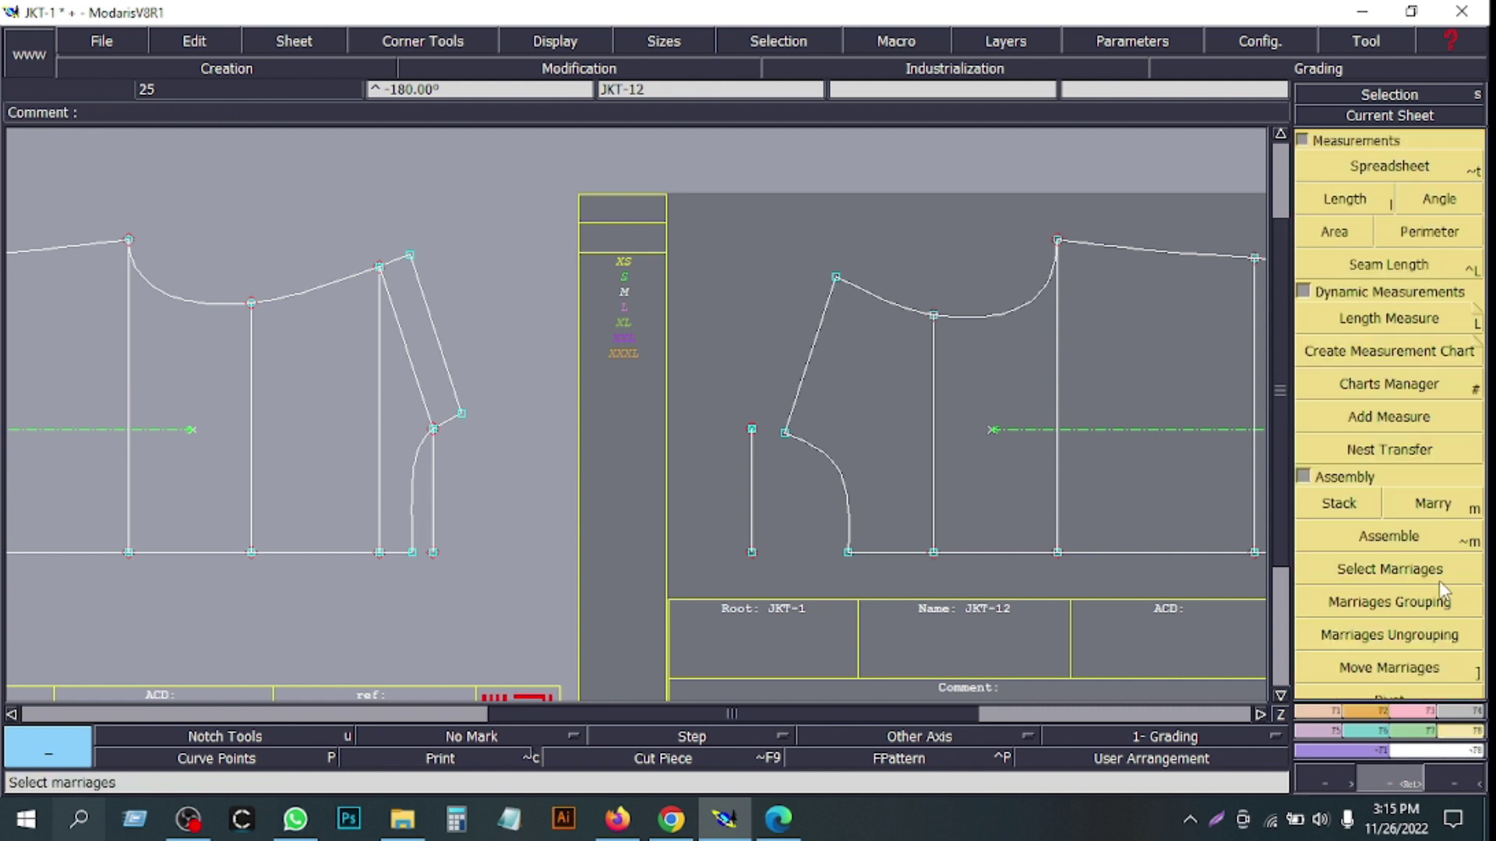
click(1383, 539)
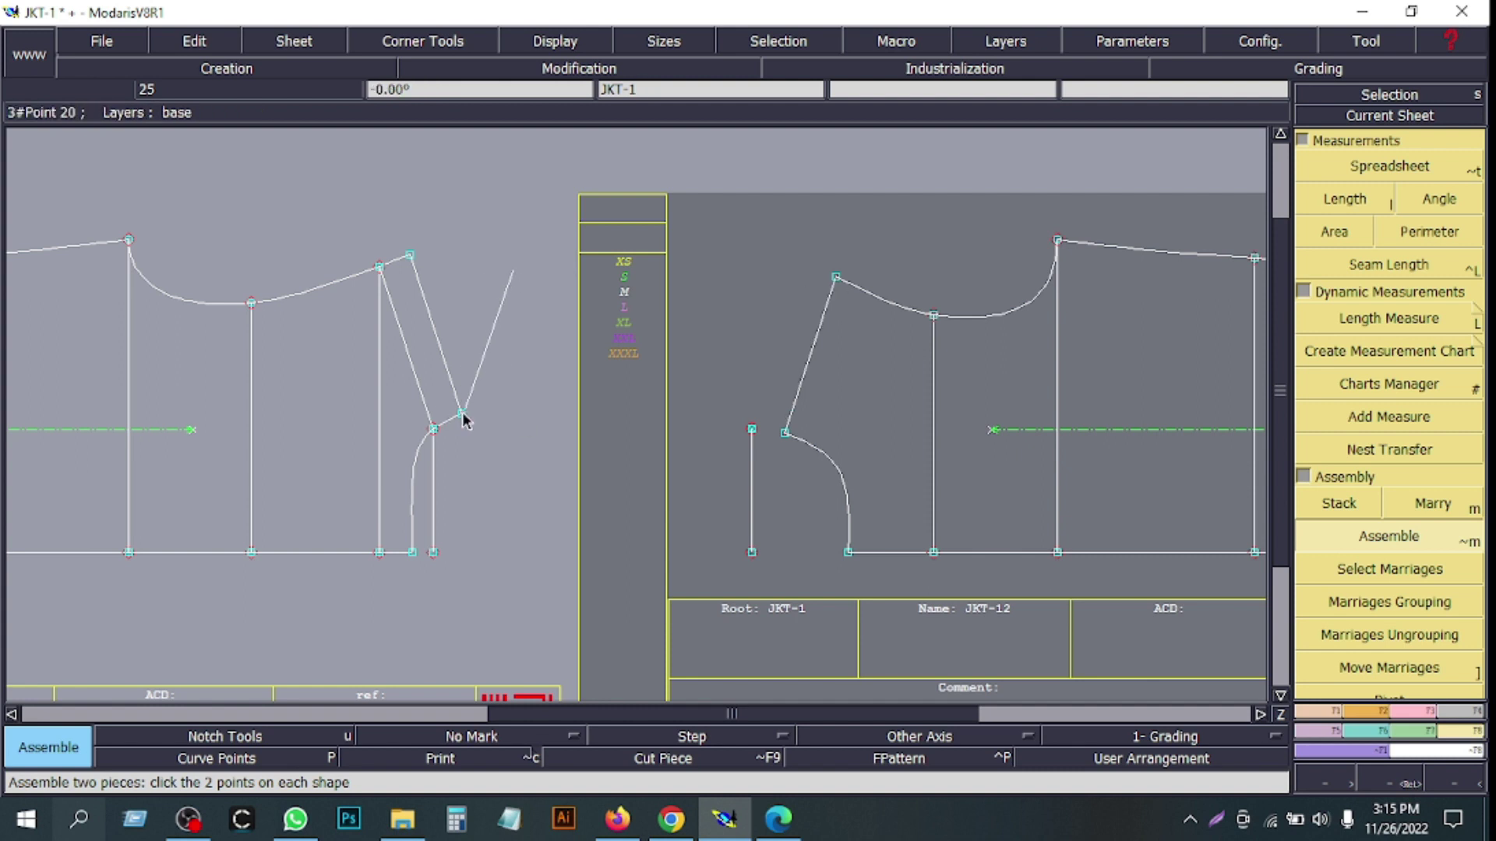
click(411, 256)
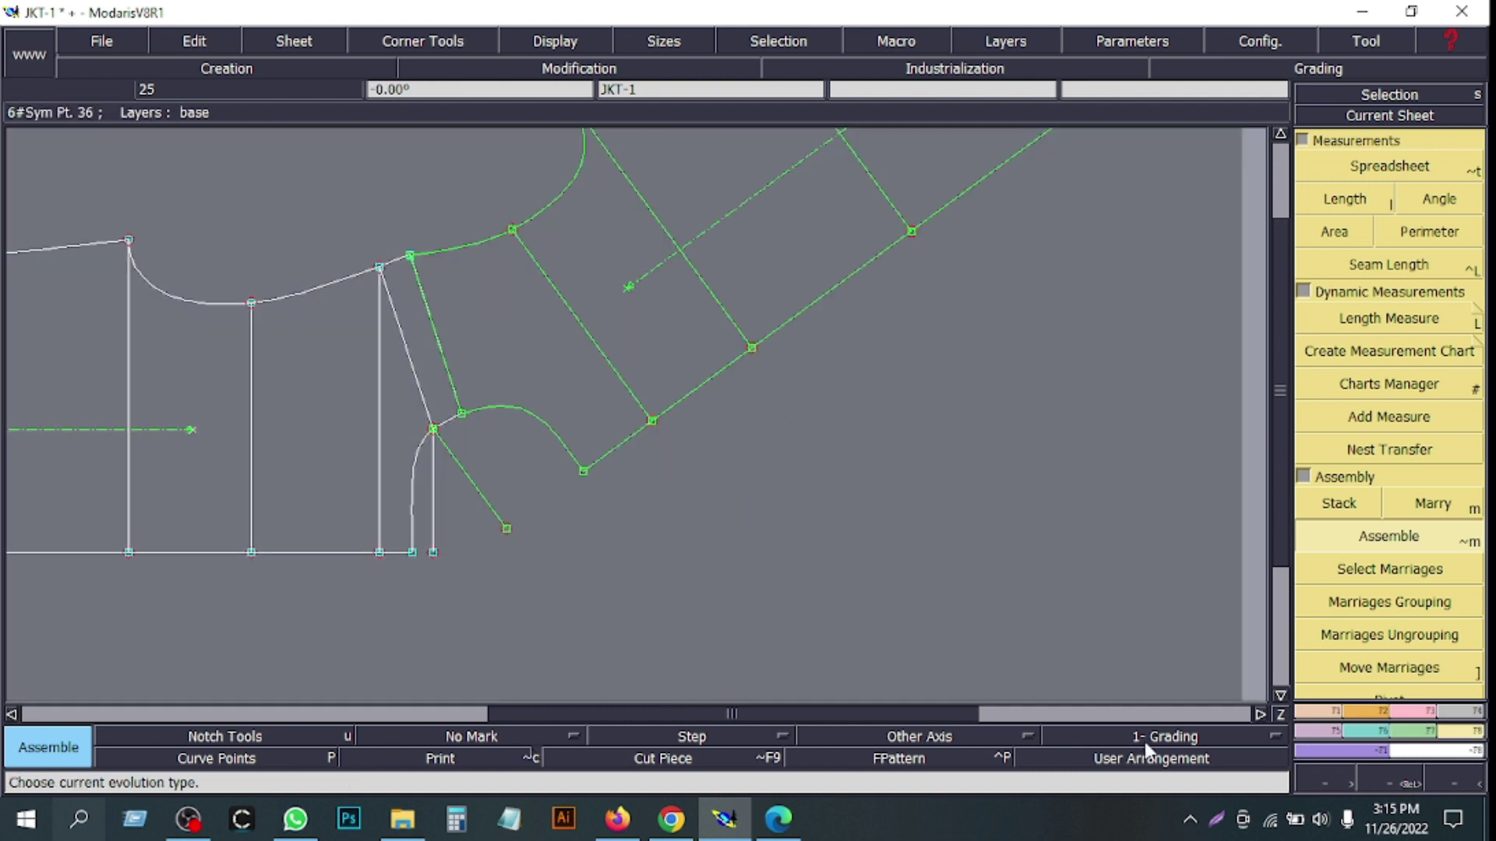
- Examine how the neckline and armhole curves run across the assembled shoulder seam
click(1374, 782)
drag(245, 351, 664, 606)
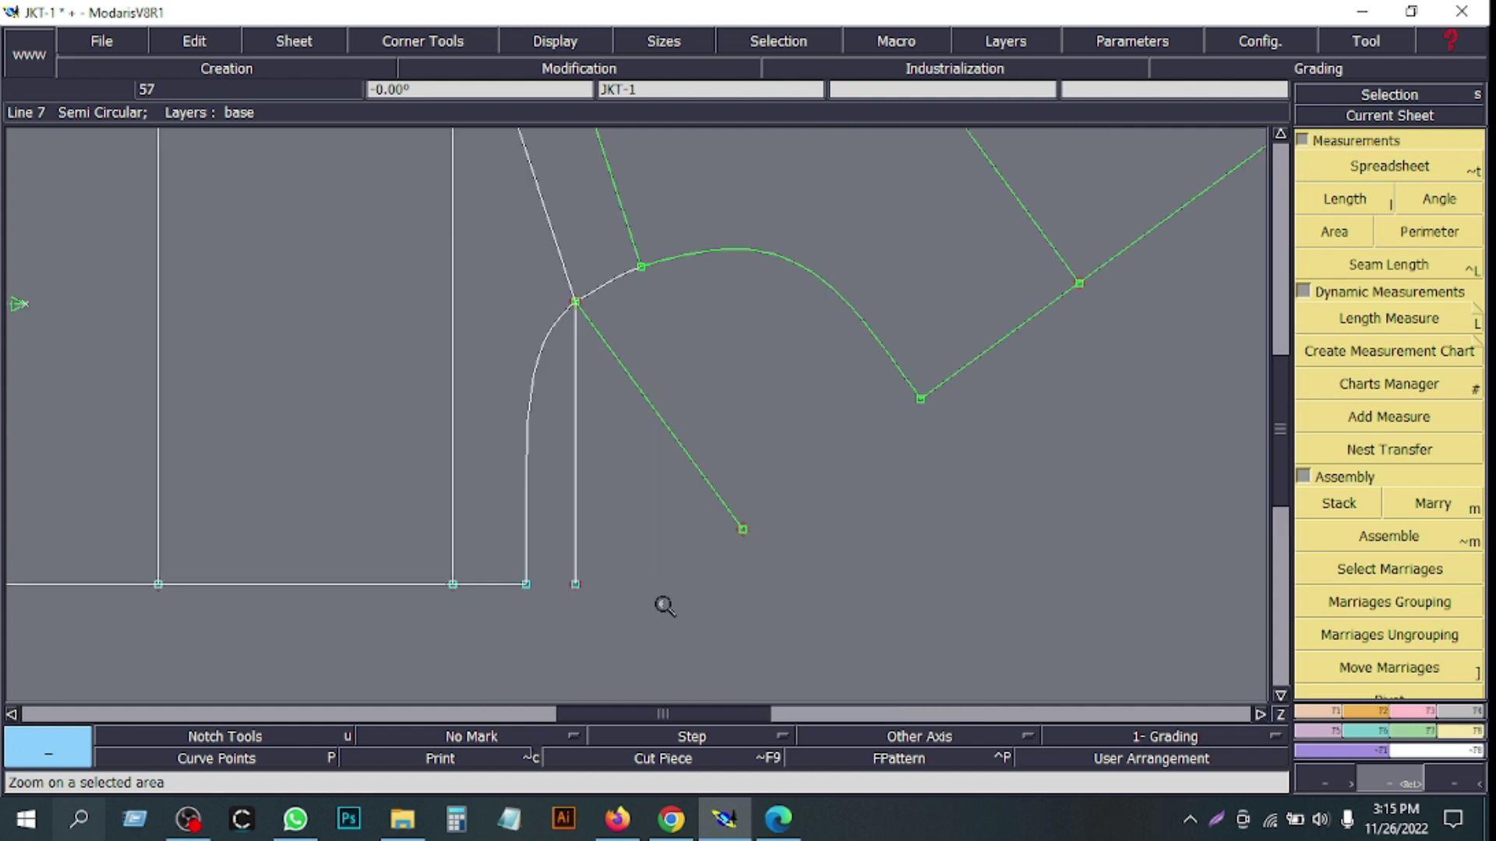
drag(884, 534, 950, 605)
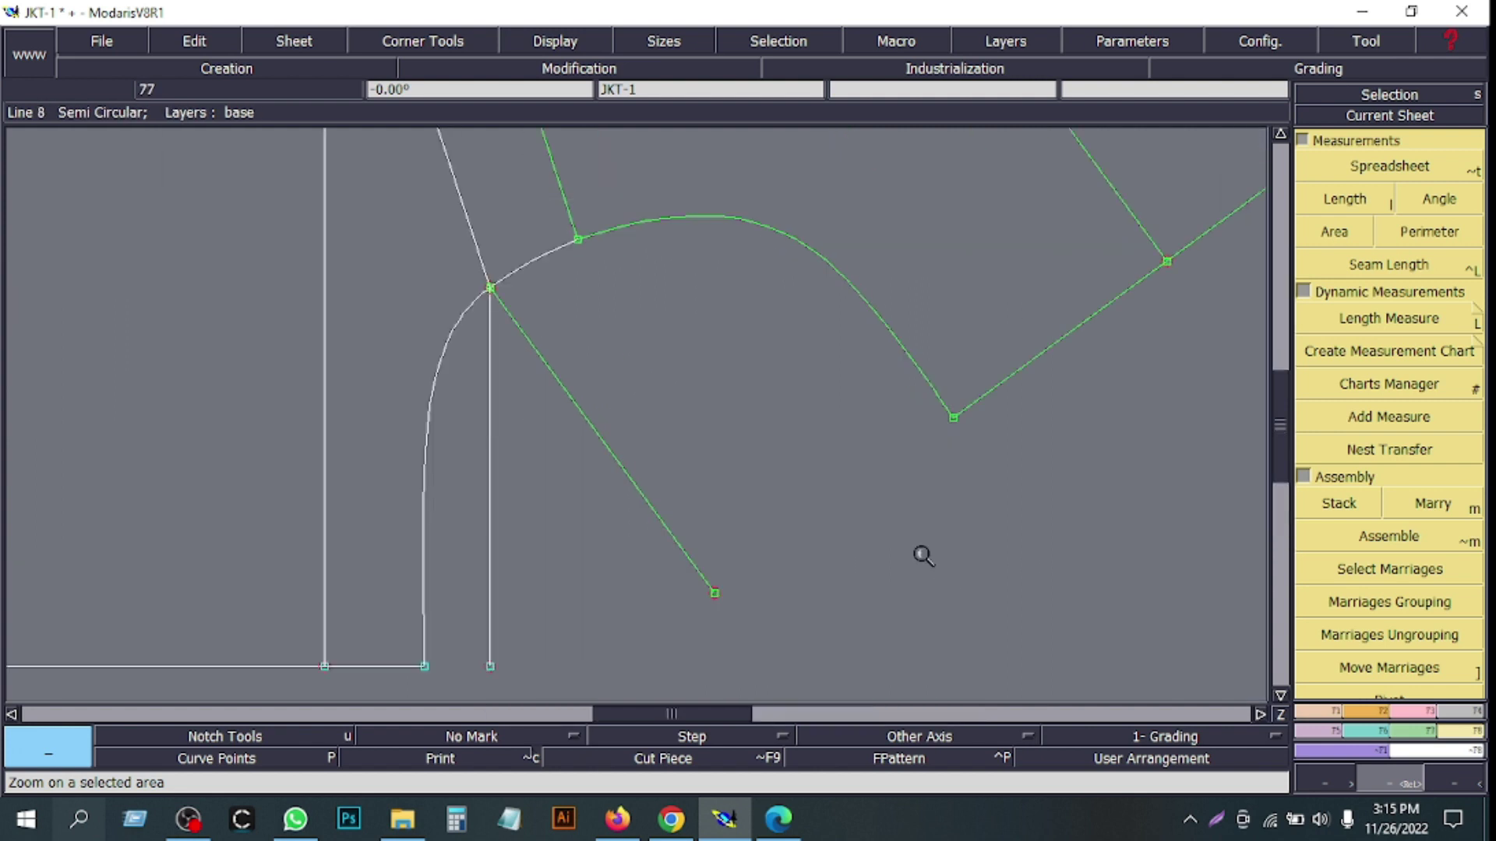
drag(360, 176, 997, 526)
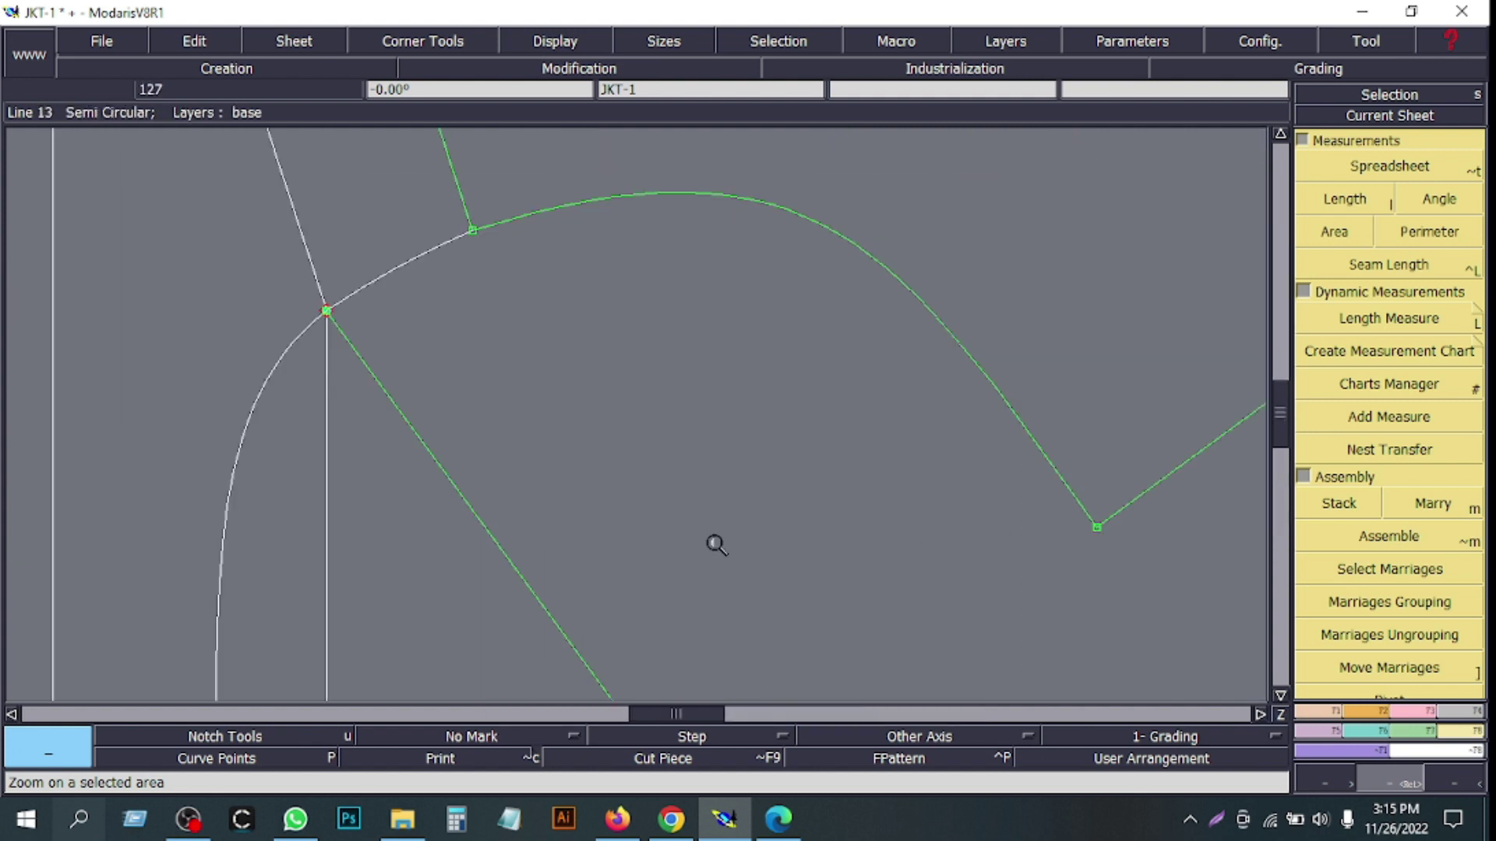
click(1389, 115)
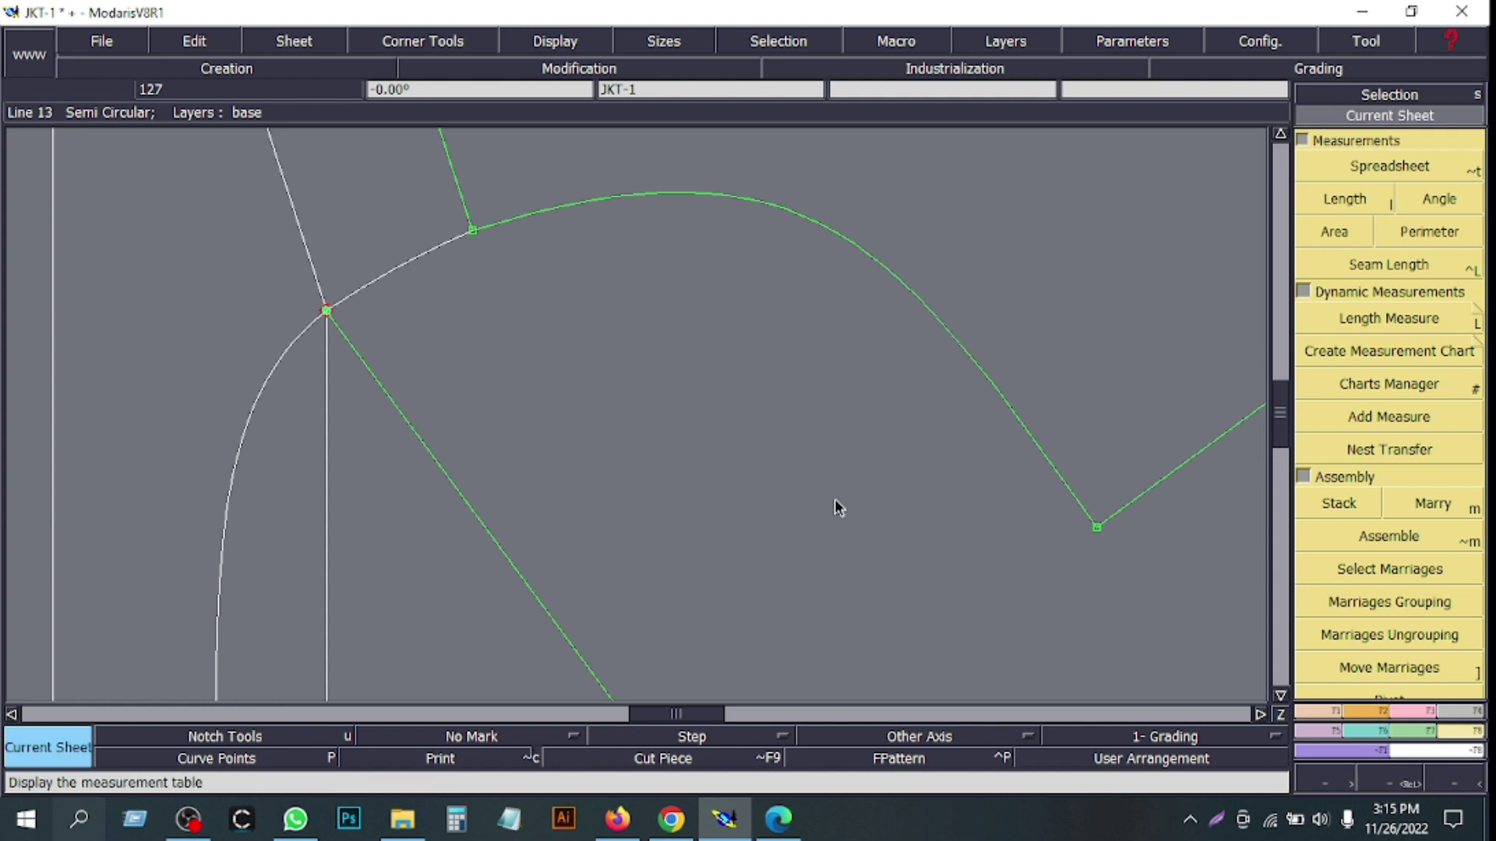
click(1395, 767)
drag(621, 343, 804, 434)
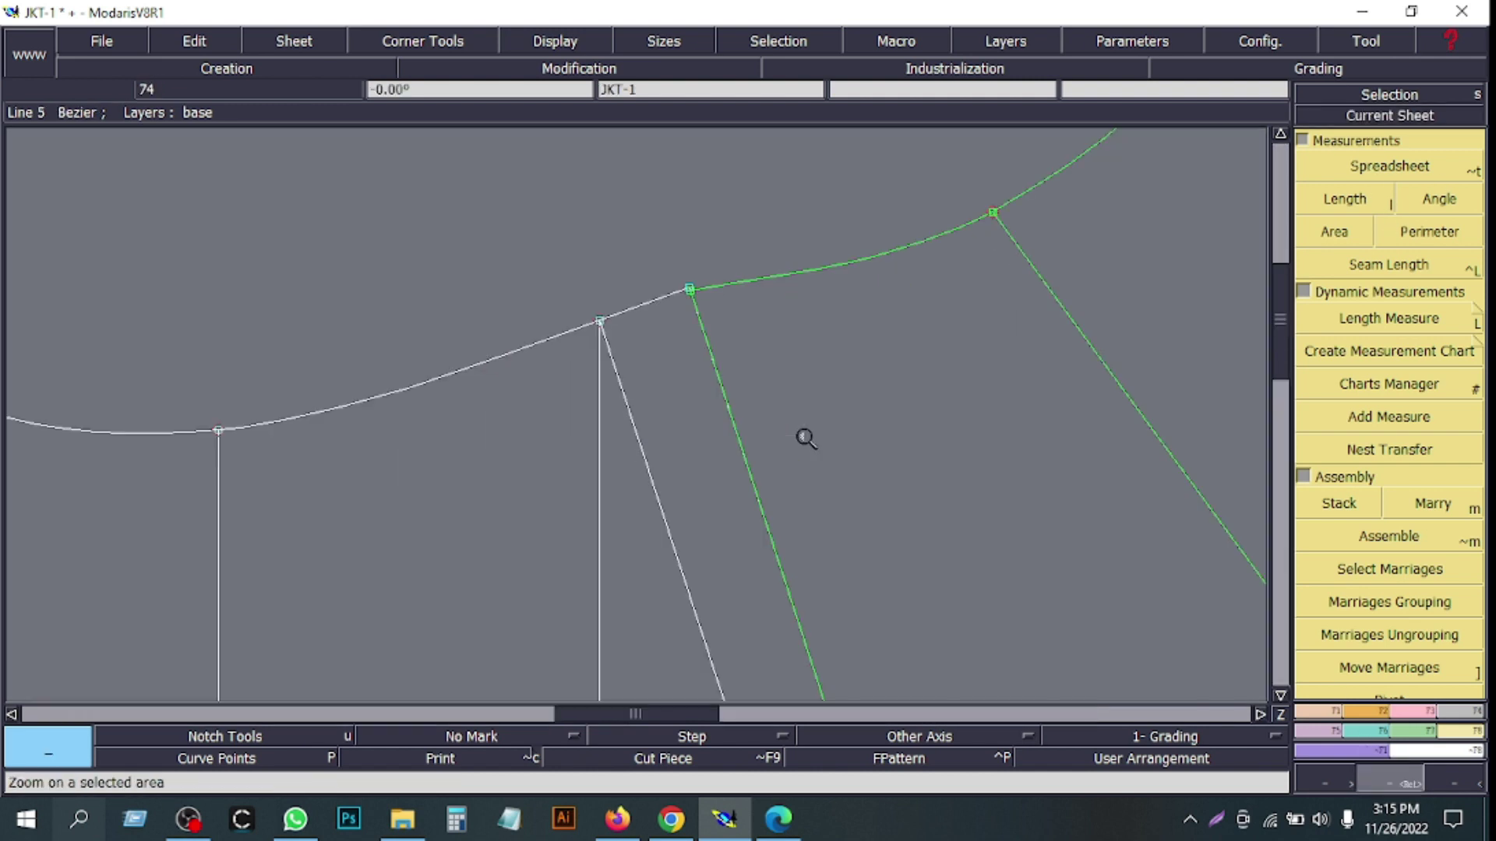
drag(393, 179, 1013, 490)
drag(257, 246, 893, 562)
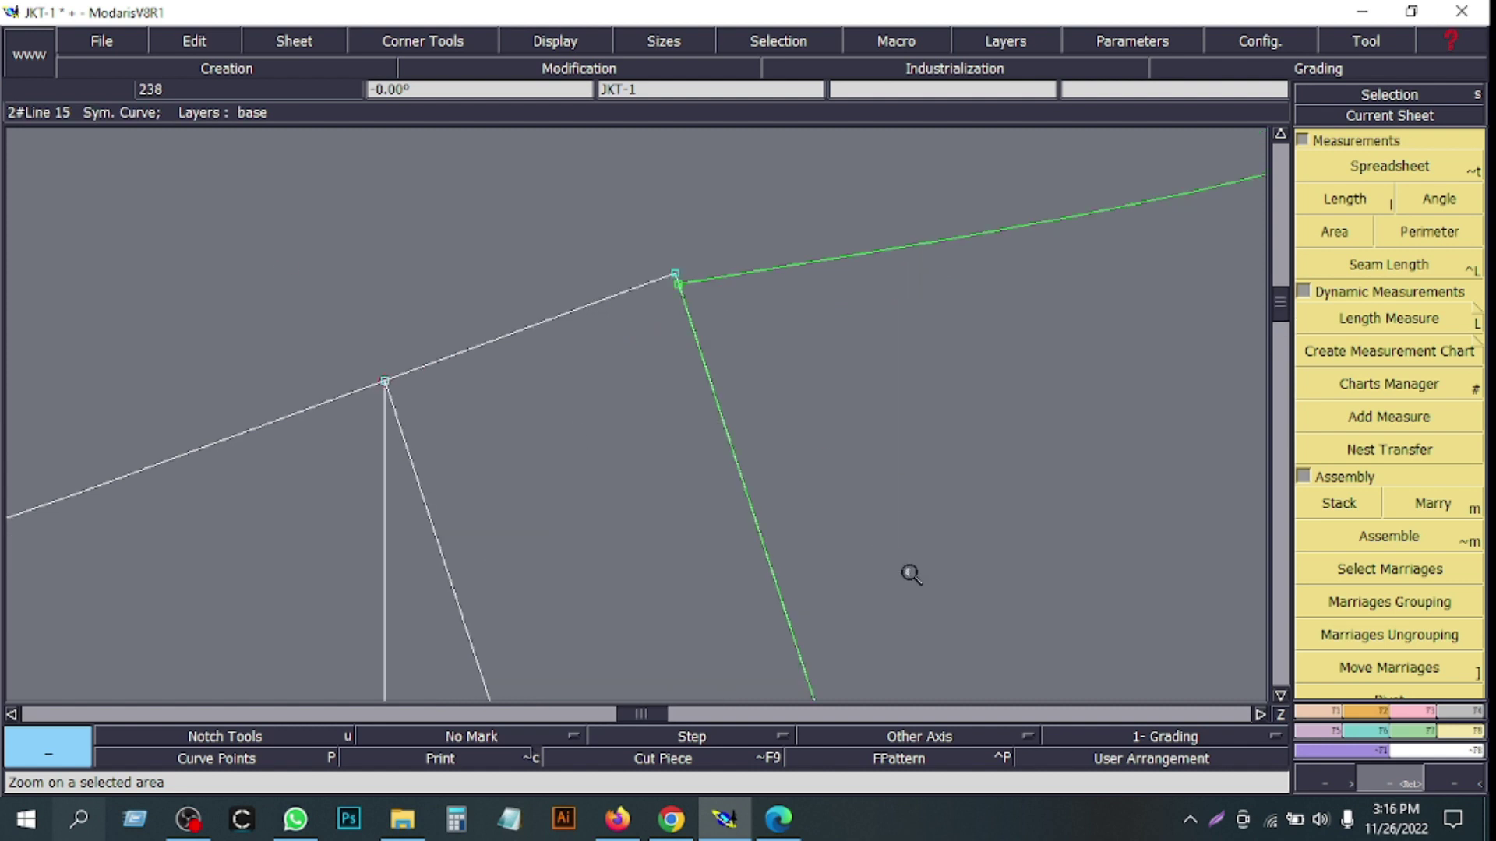
drag(191, 177, 1026, 608)
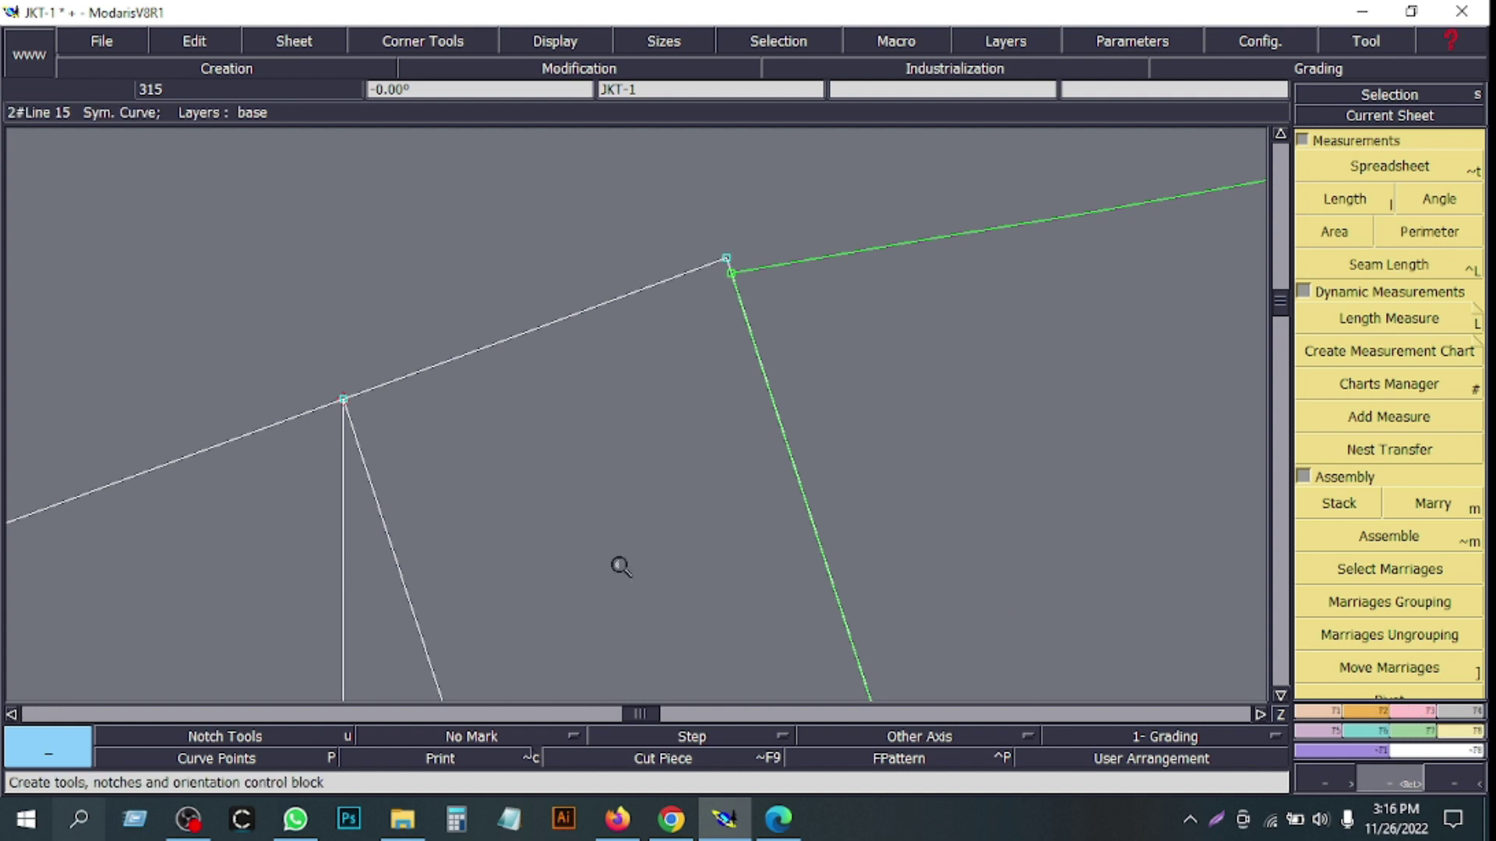
click(354, 445)
drag(241, 301, 464, 535)
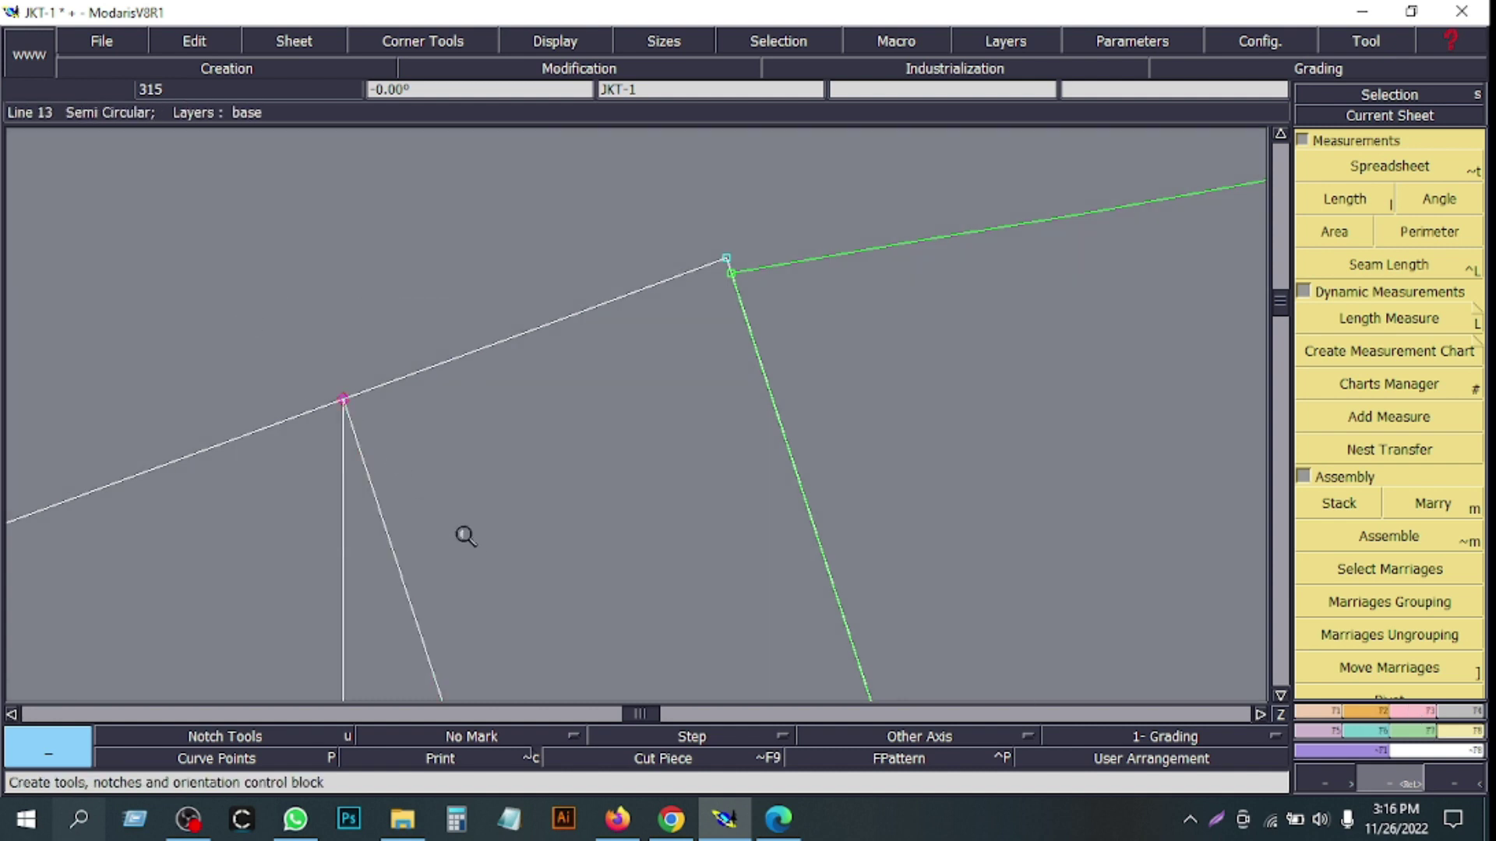
drag(259, 363, 471, 488)
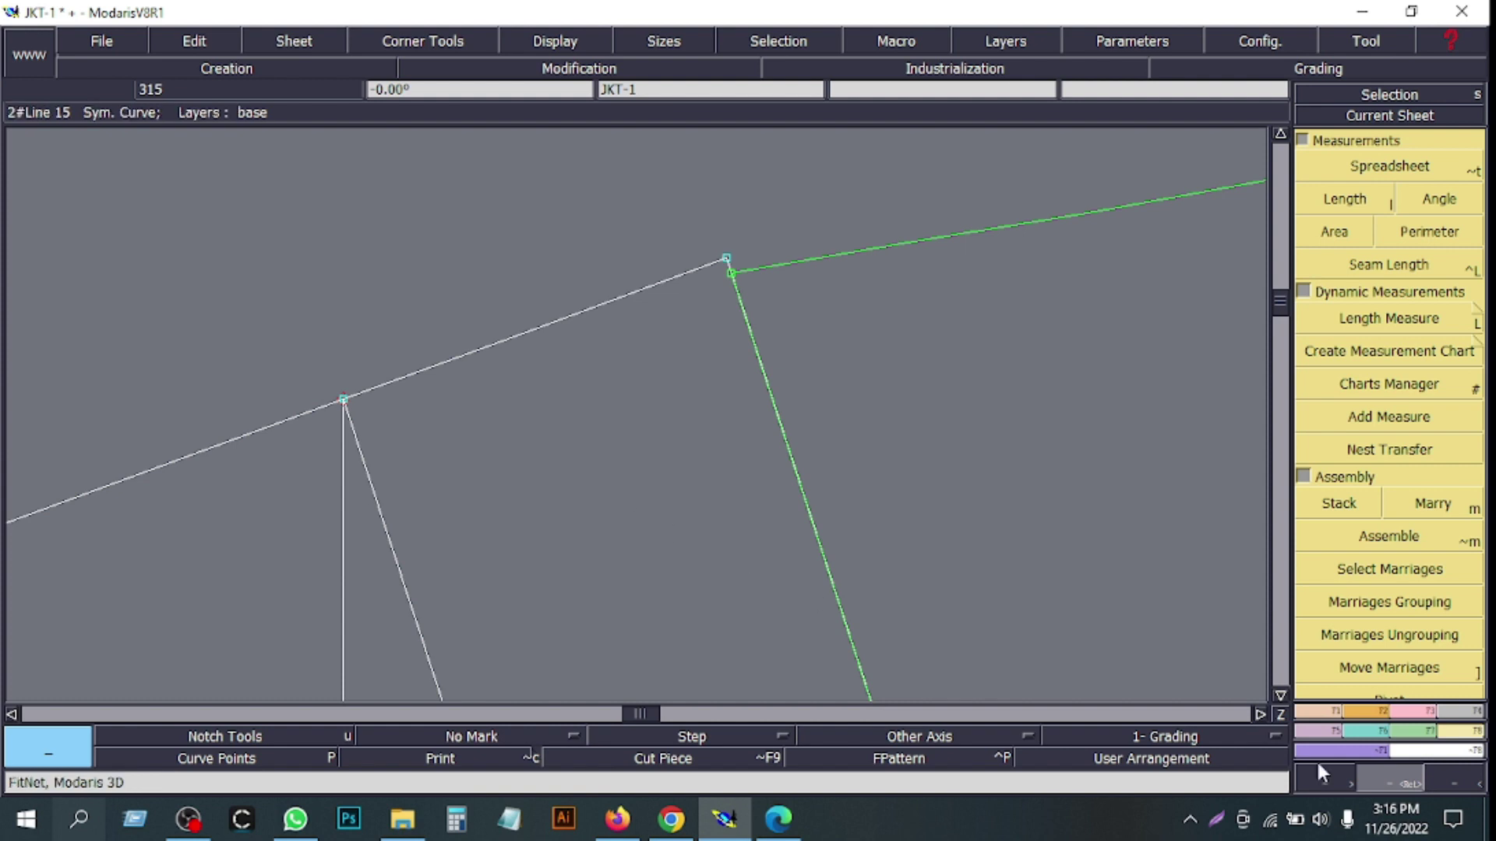
- Move the armhole end point of JKT-1's outer shoulder line onto the assembled piece's shoulder corner
click(1399, 712)
click(1317, 176)
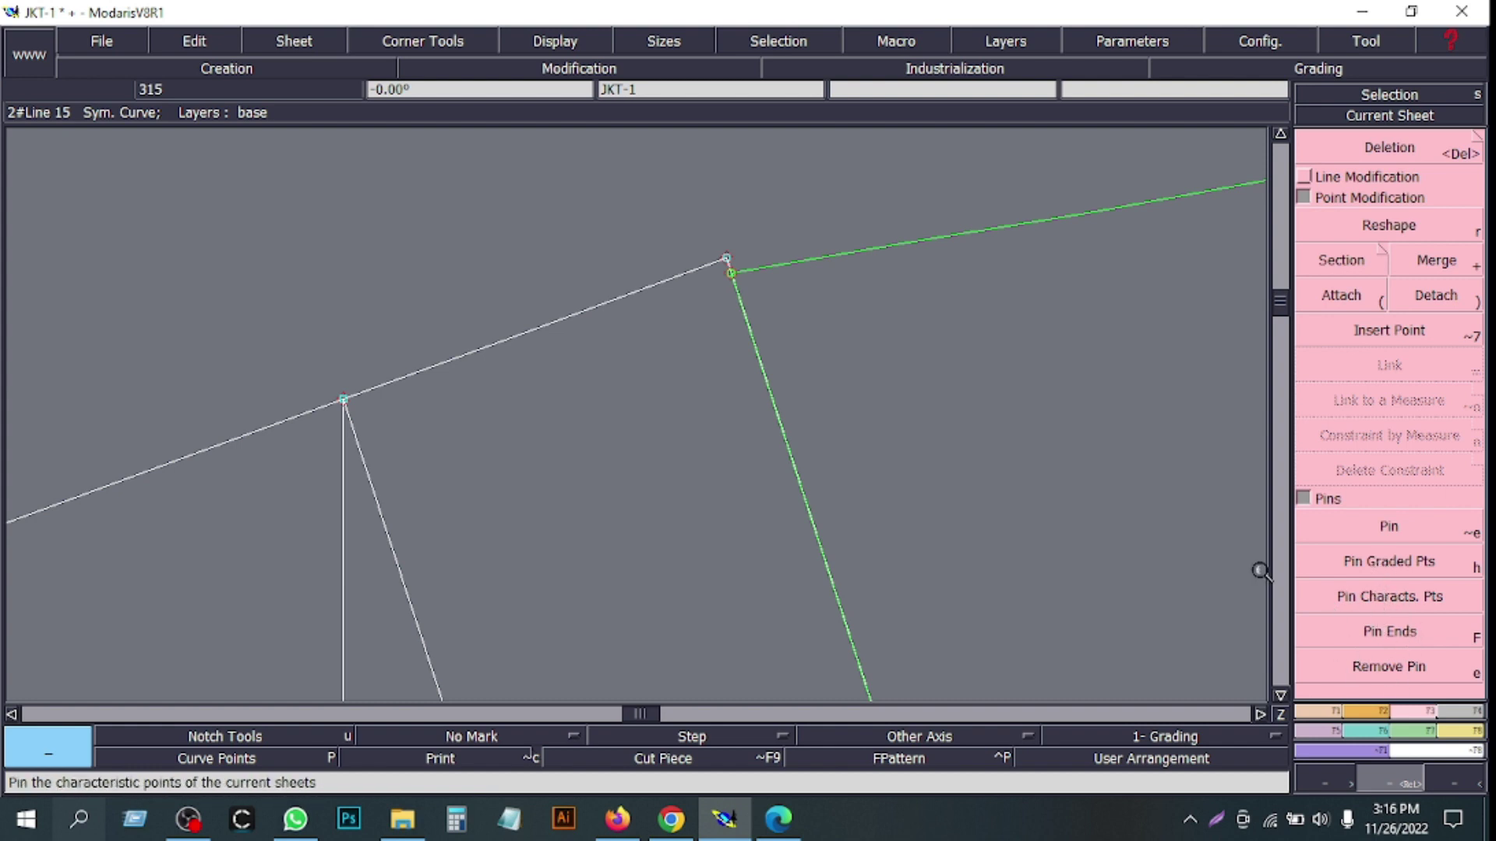
drag(718, 264, 772, 304)
drag(694, 233, 743, 281)
click(1315, 177)
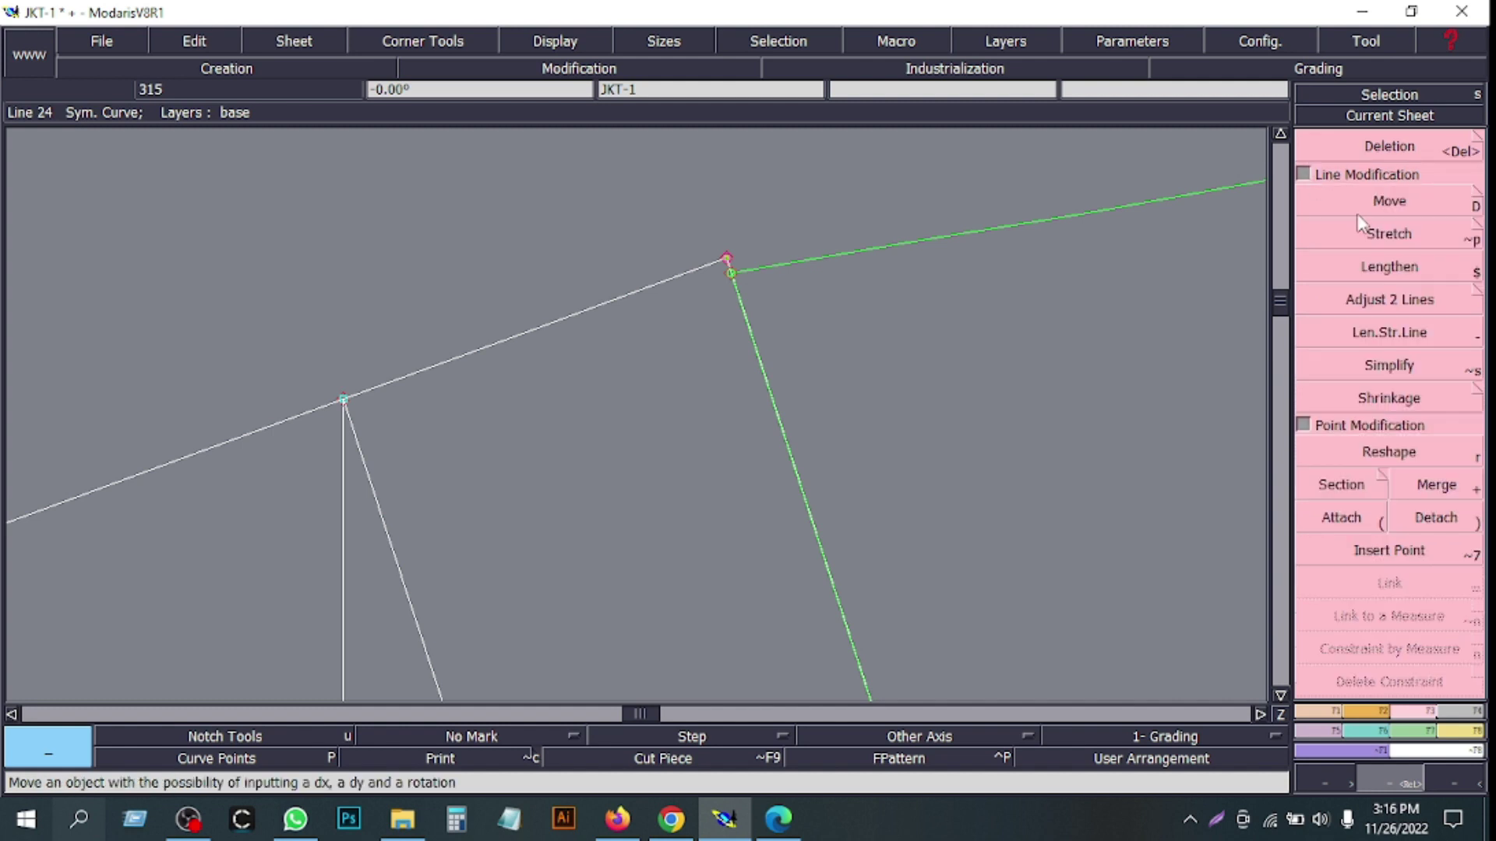
click(1348, 209)
click(730, 272)
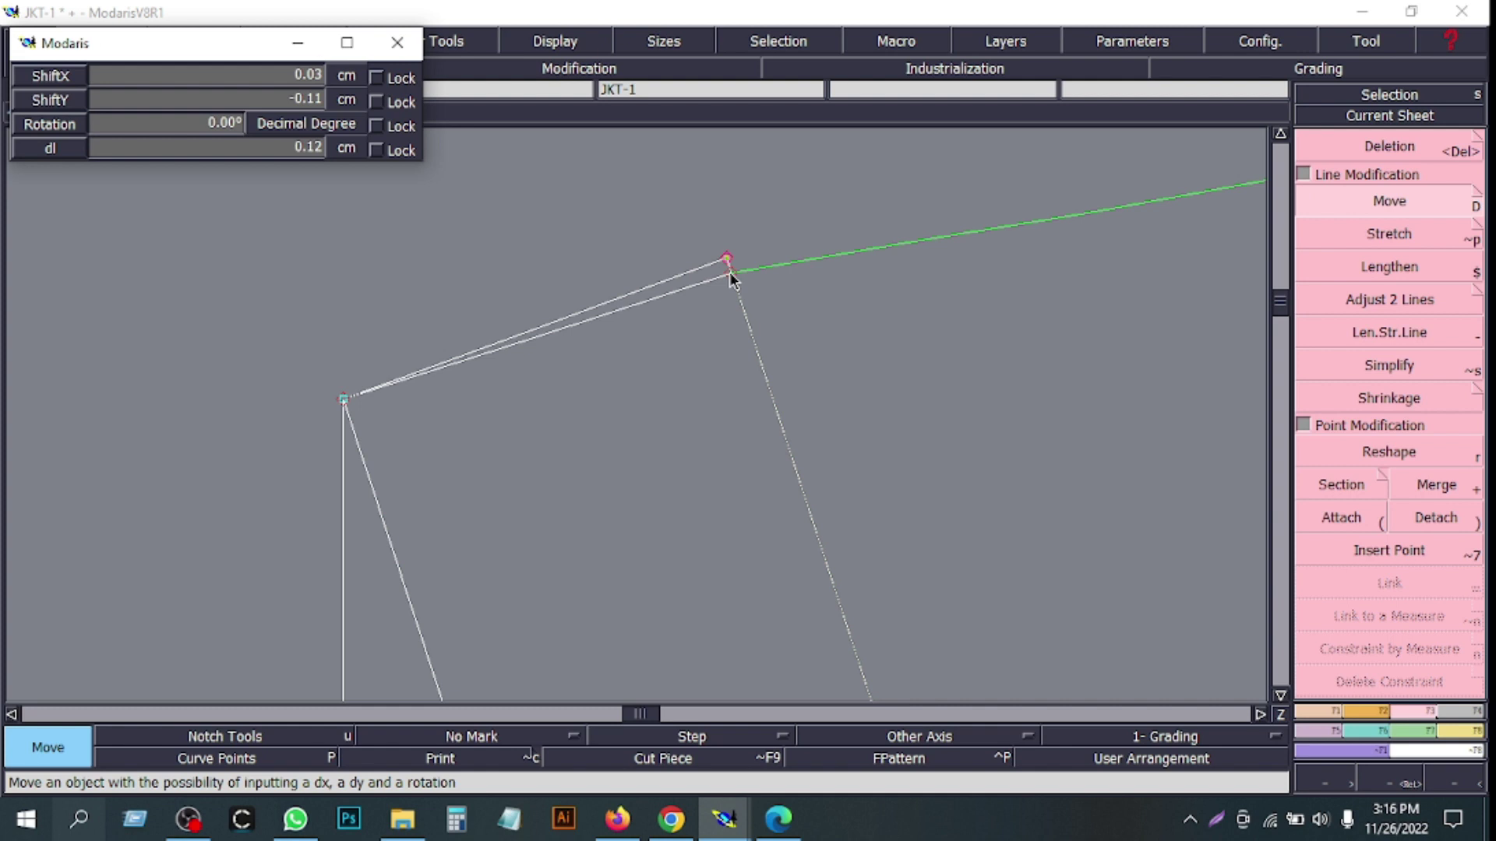
click(731, 275)
- Try to move the armhole end point of JKT-1's inner shoulder line down about 0.07 cm
drag(302, 376, 428, 441)
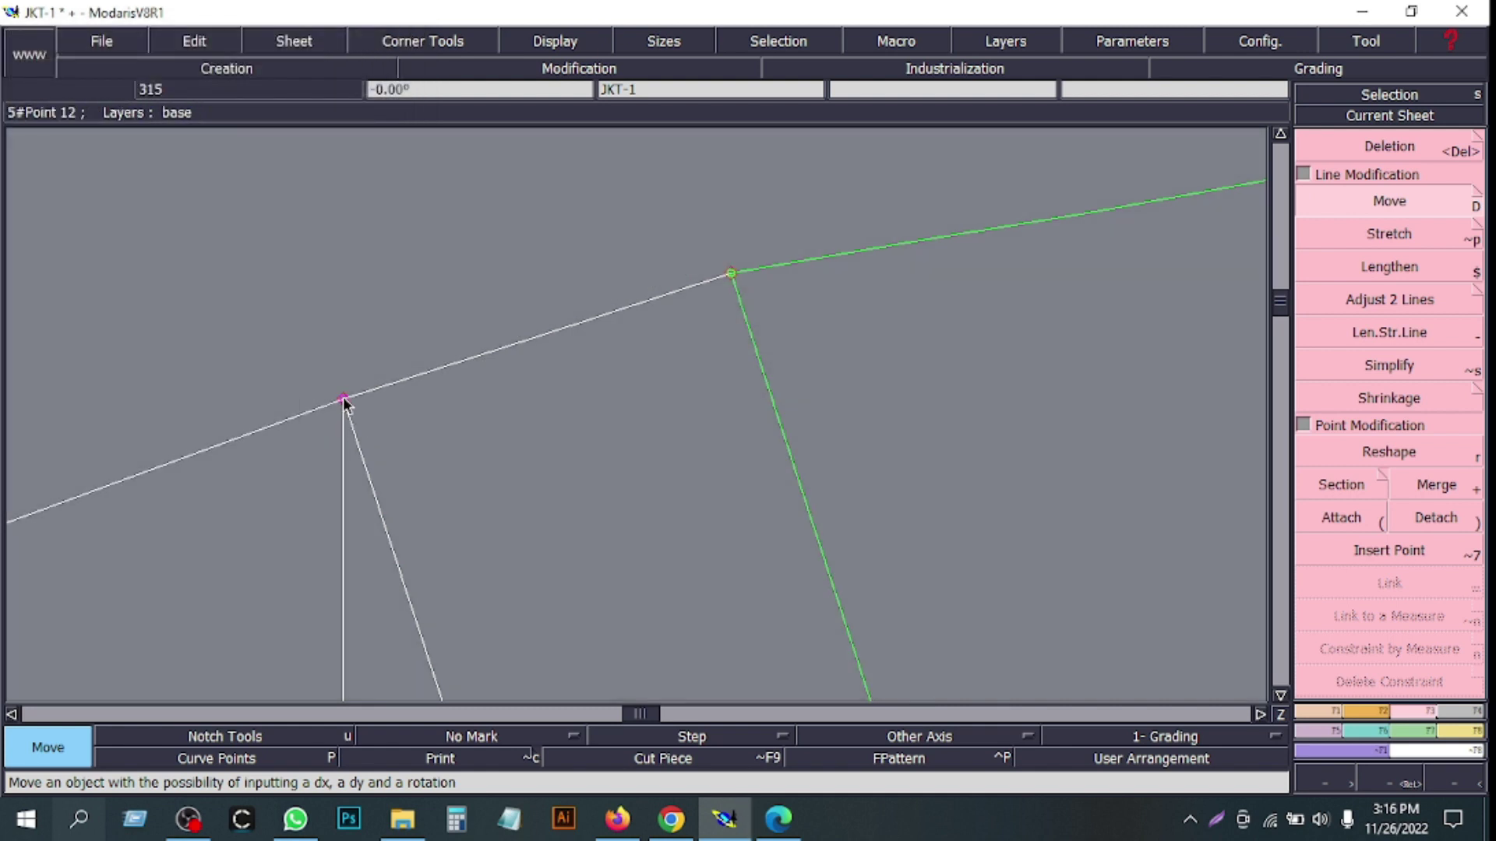
click(344, 402)
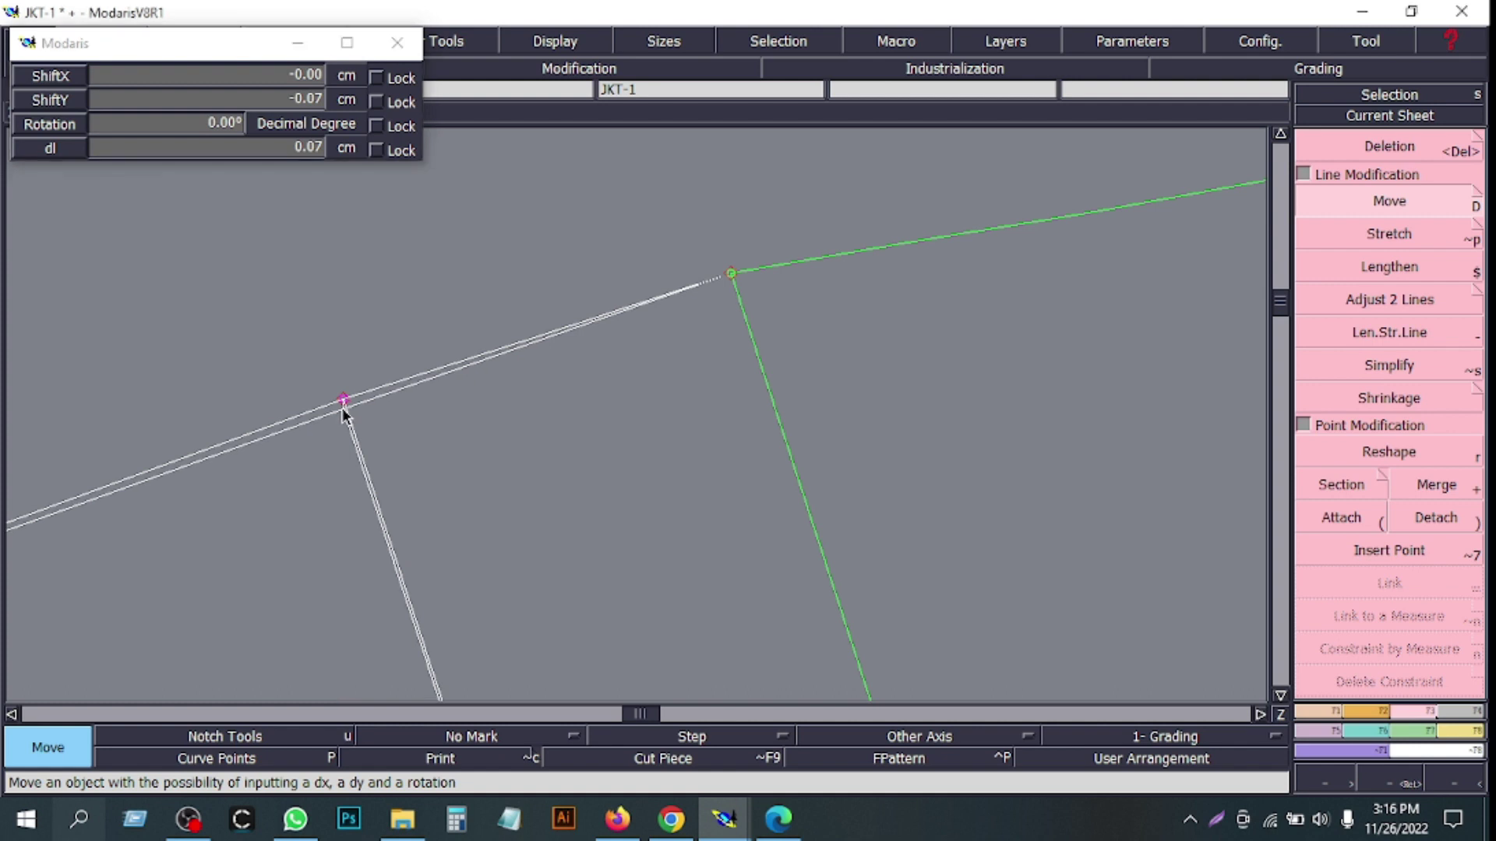
click(343, 411)
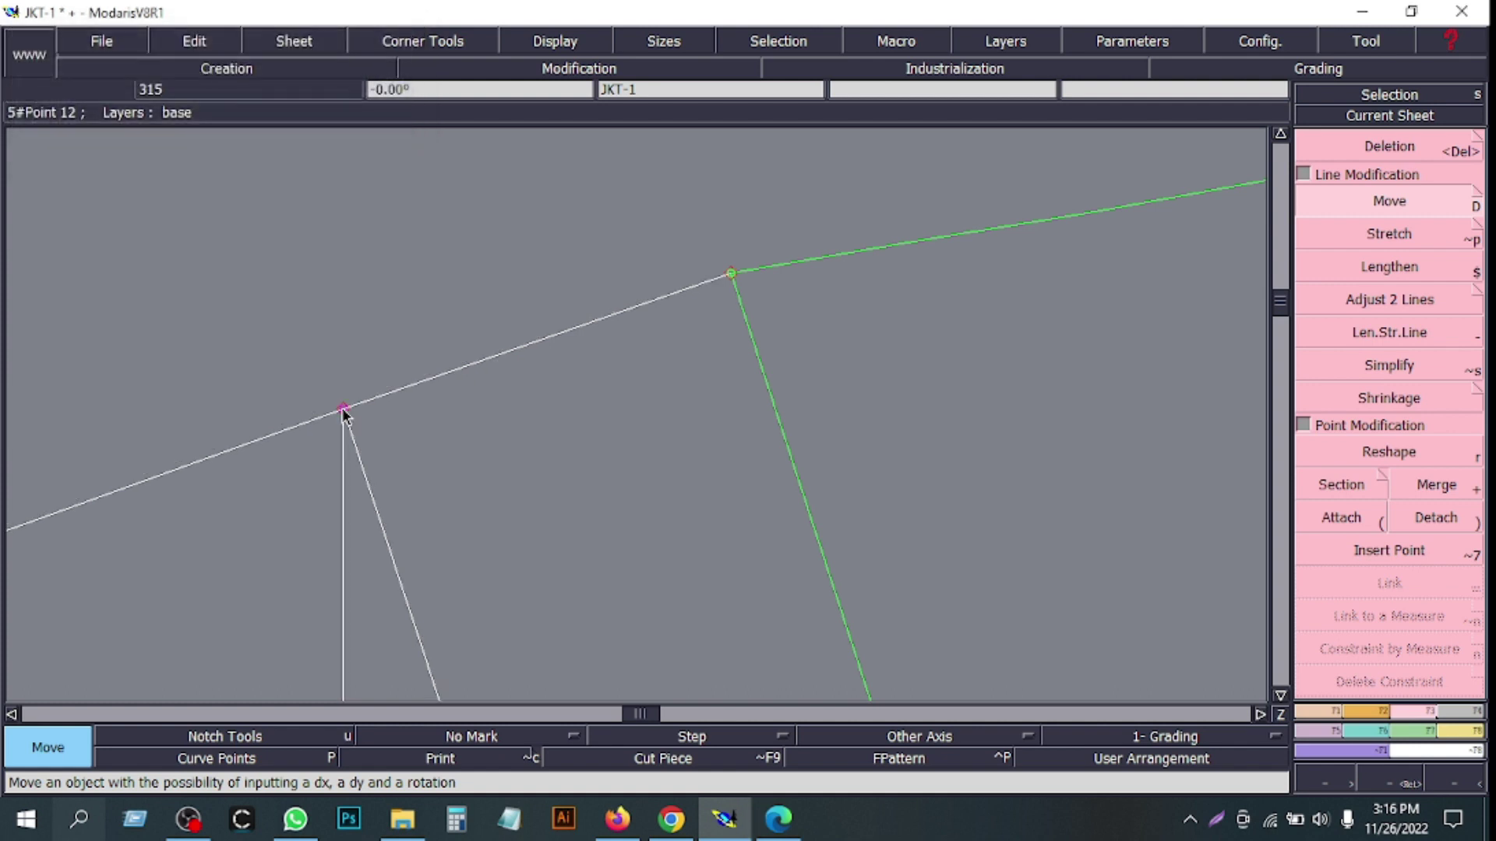
click(1438, 92)
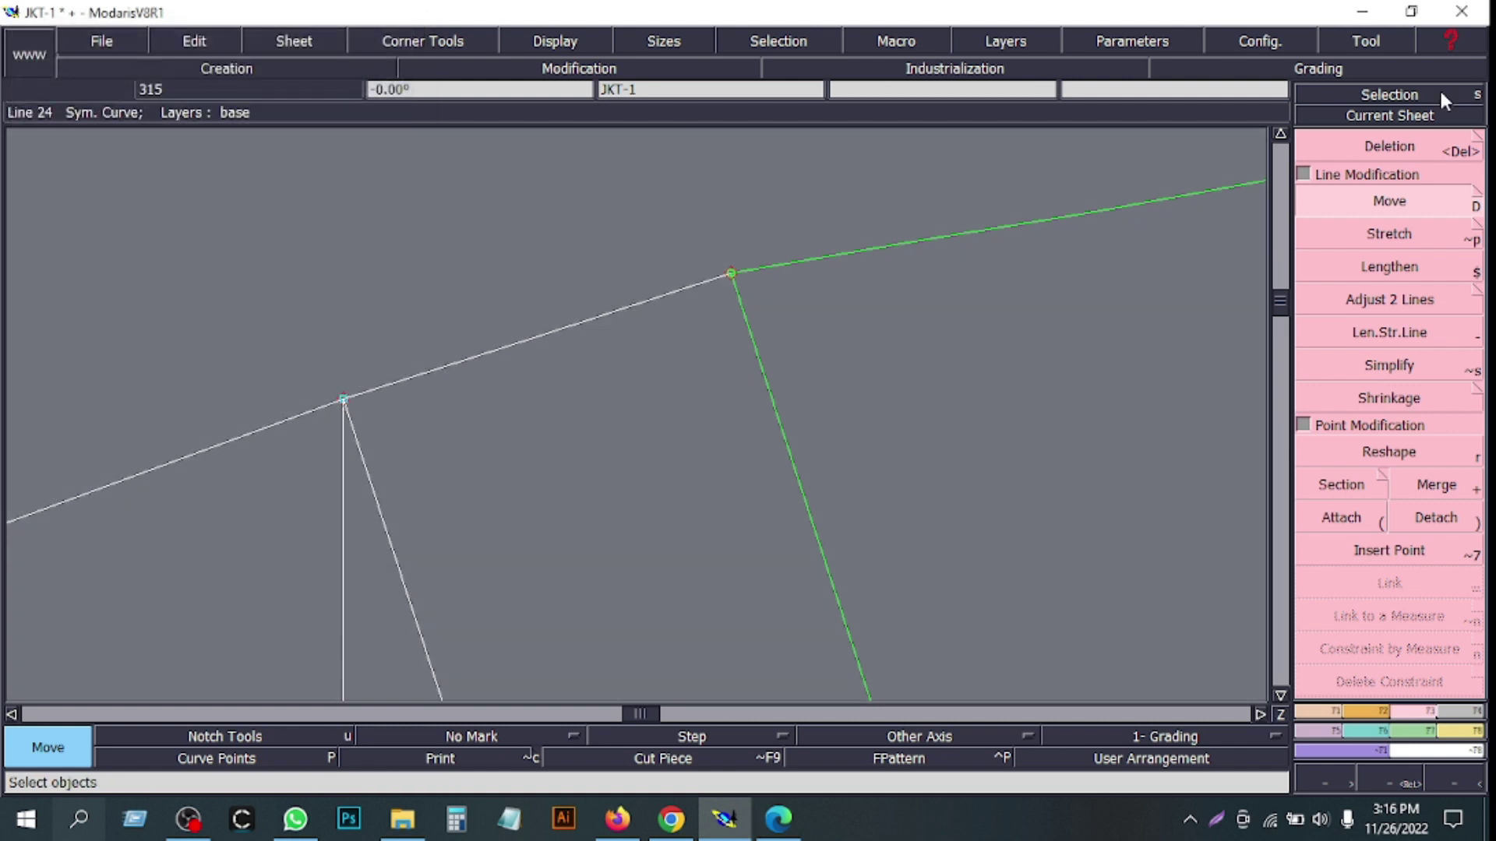
- Move the shared shoulder corner on the armhole slightly downward to smooth the join between both pieces
click(1377, 117)
click(1410, 775)
drag(578, 284, 878, 454)
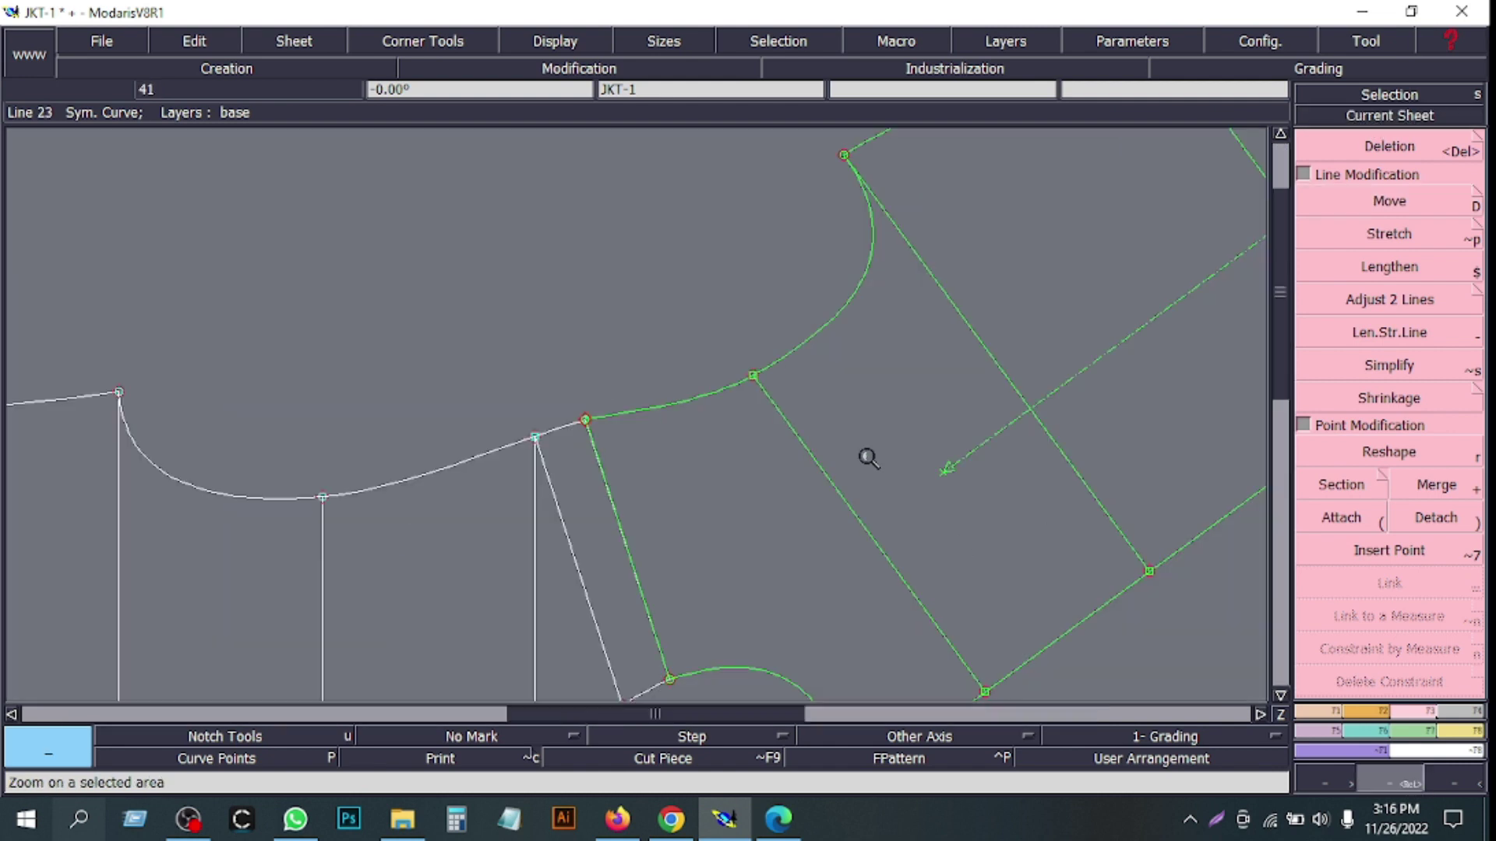
drag(364, 348, 758, 610)
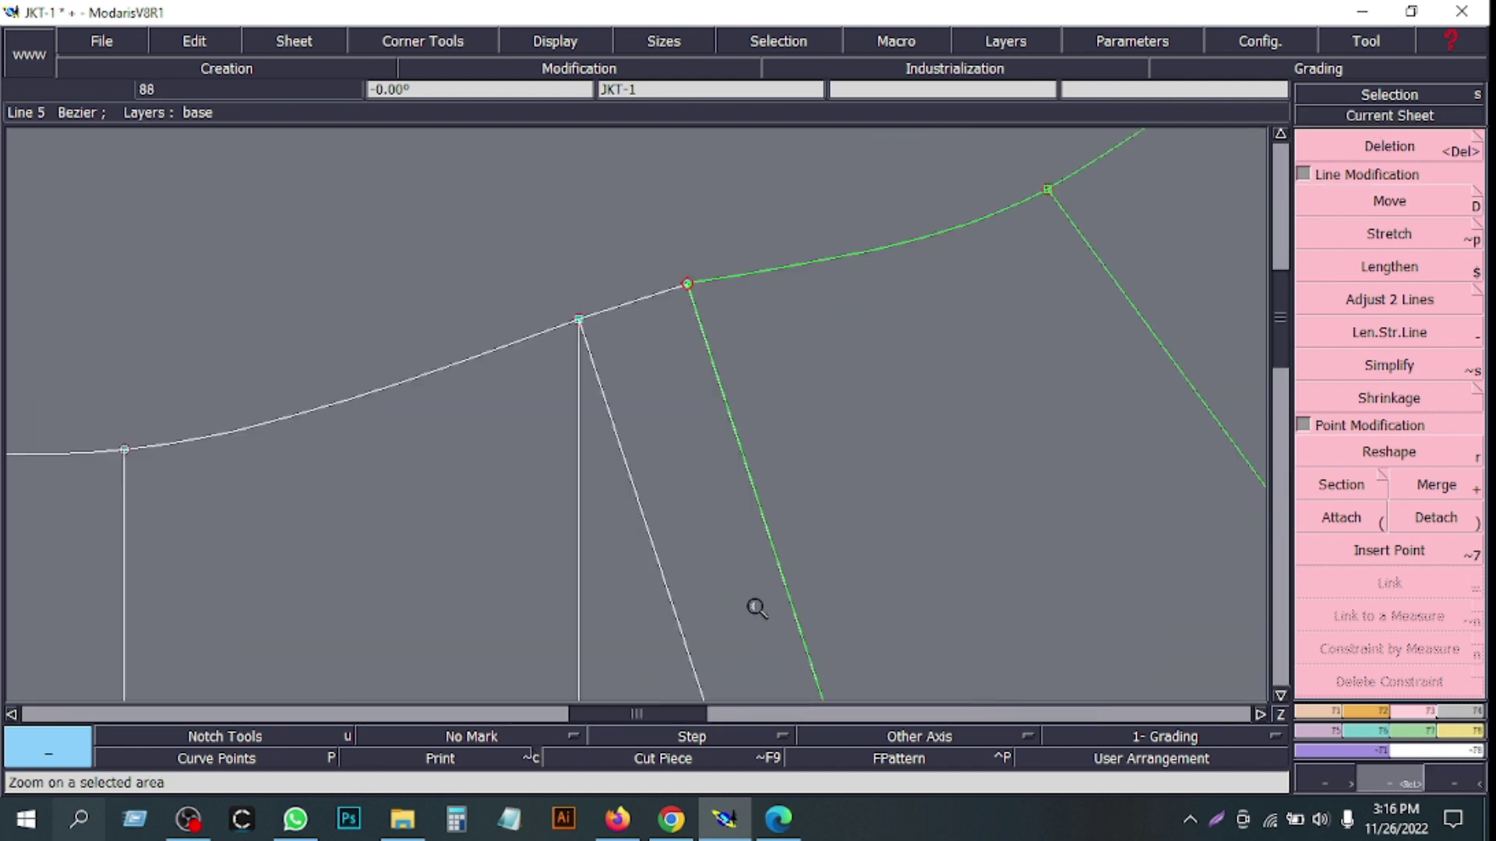
drag(395, 148, 881, 520)
drag(678, 302, 778, 420)
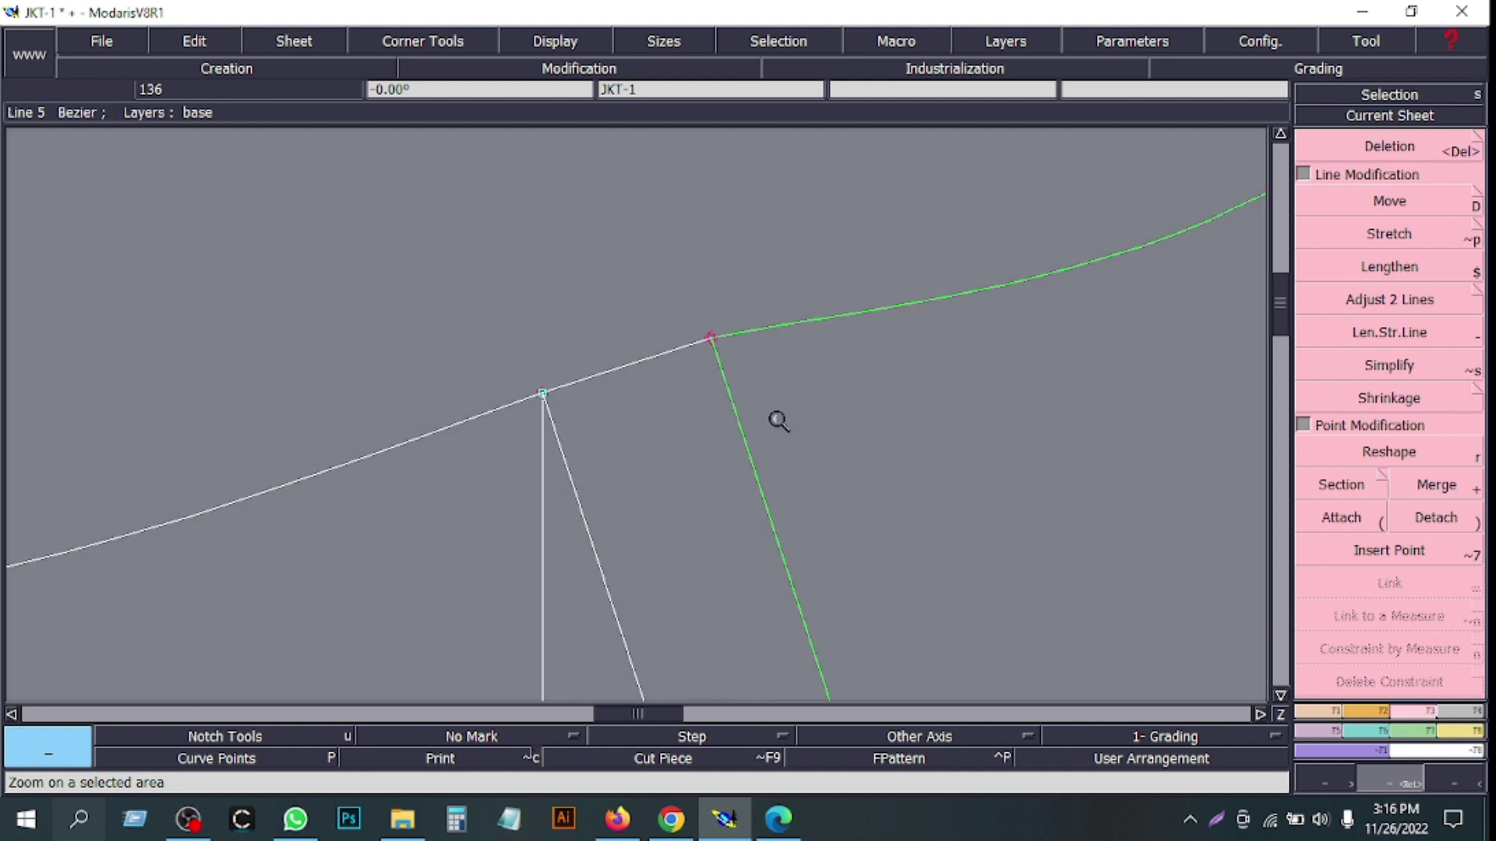
click(1389, 201)
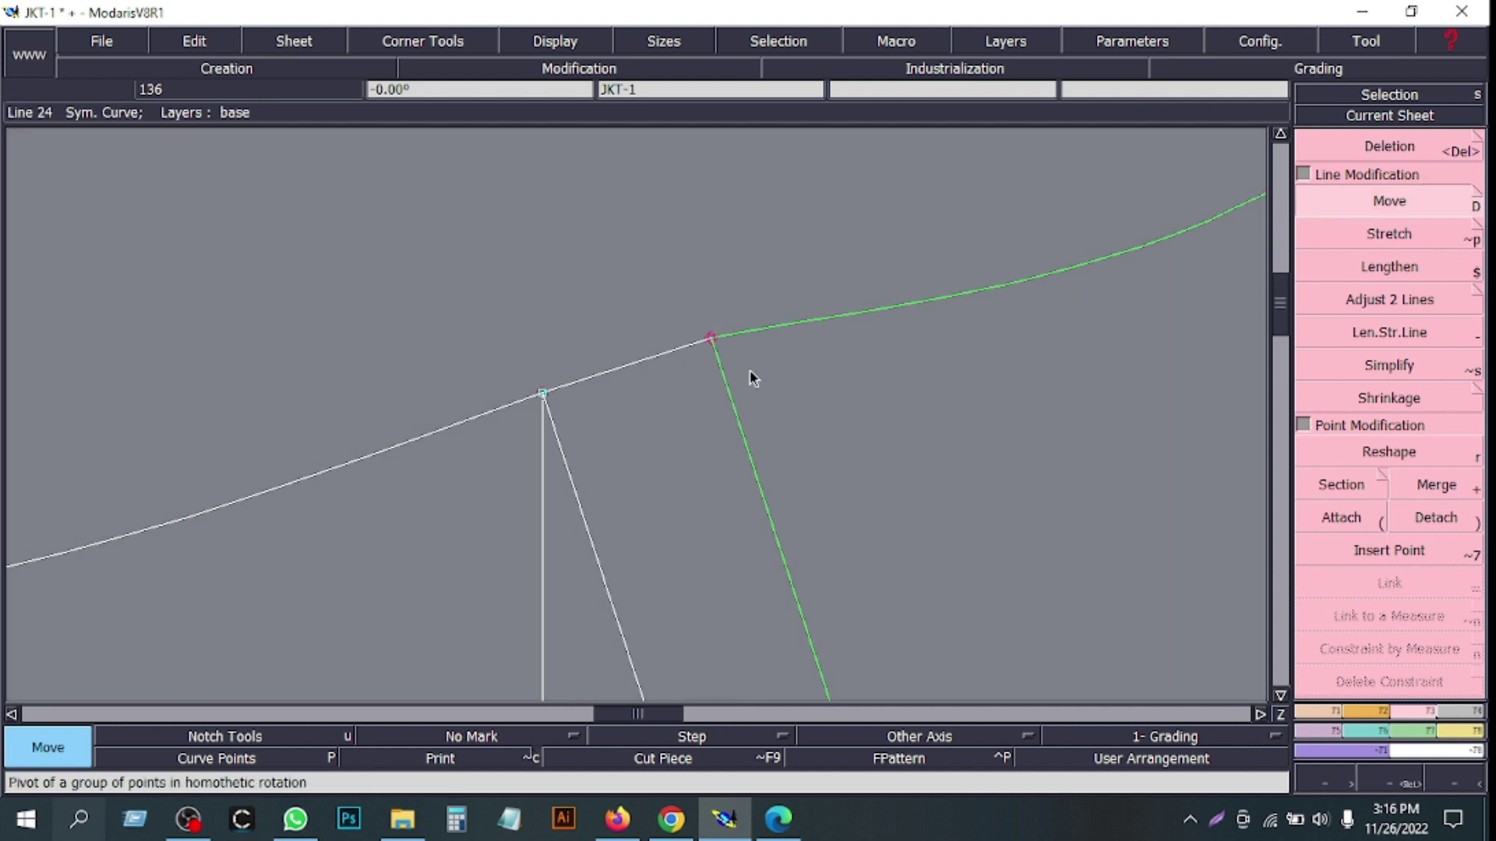
click(711, 340)
click(713, 347)
click(1445, 779)
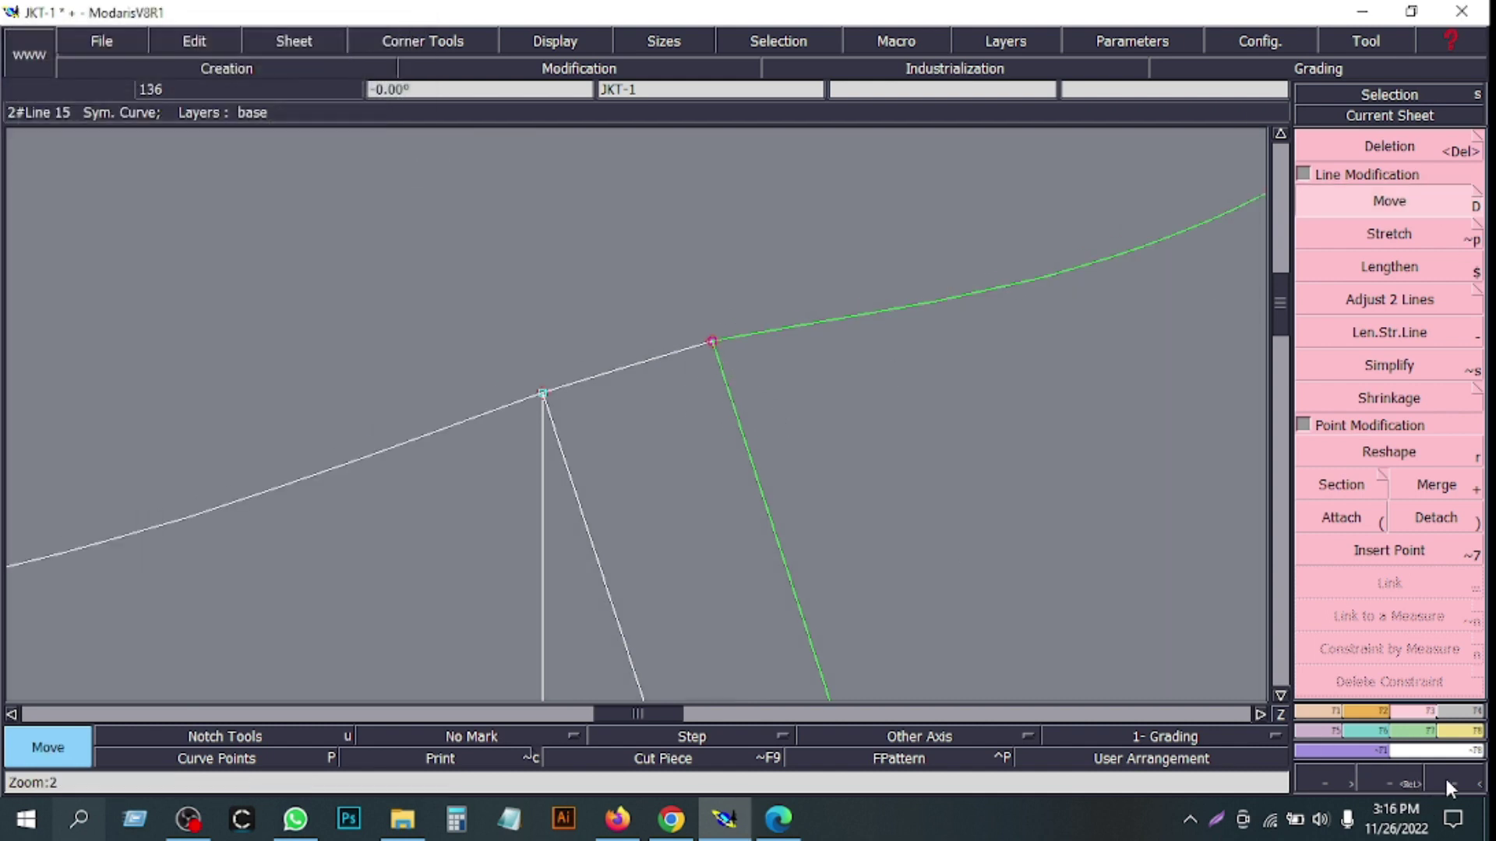
- Display the curve handles and reshape the assembled piece's armhole curve by shifting its handle slightly outward
click(1389, 779)
drag(583, 318, 786, 465)
scroll(754, 564, up, 1)
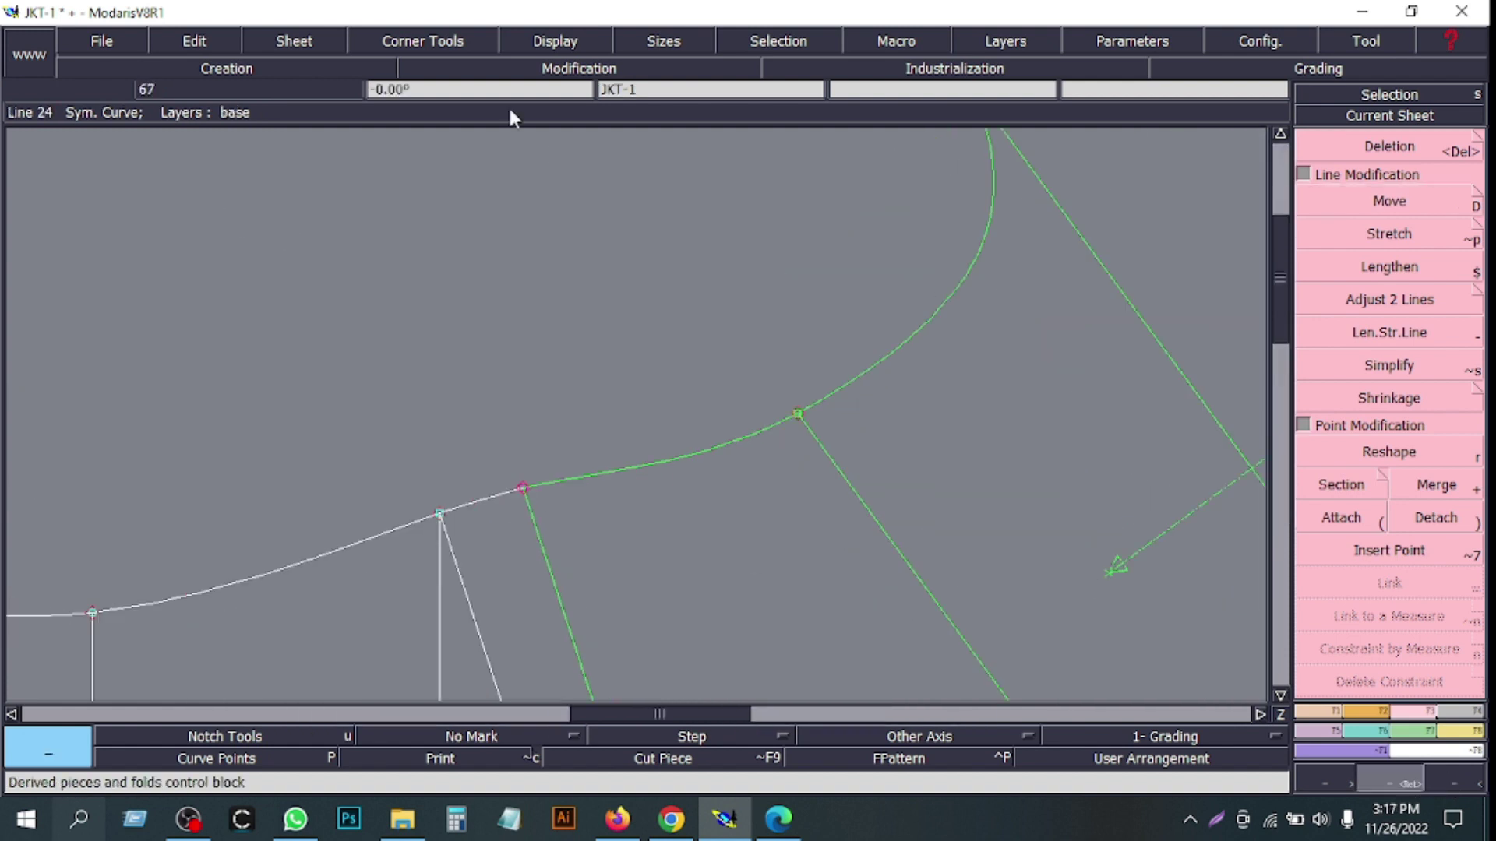
click(554, 39)
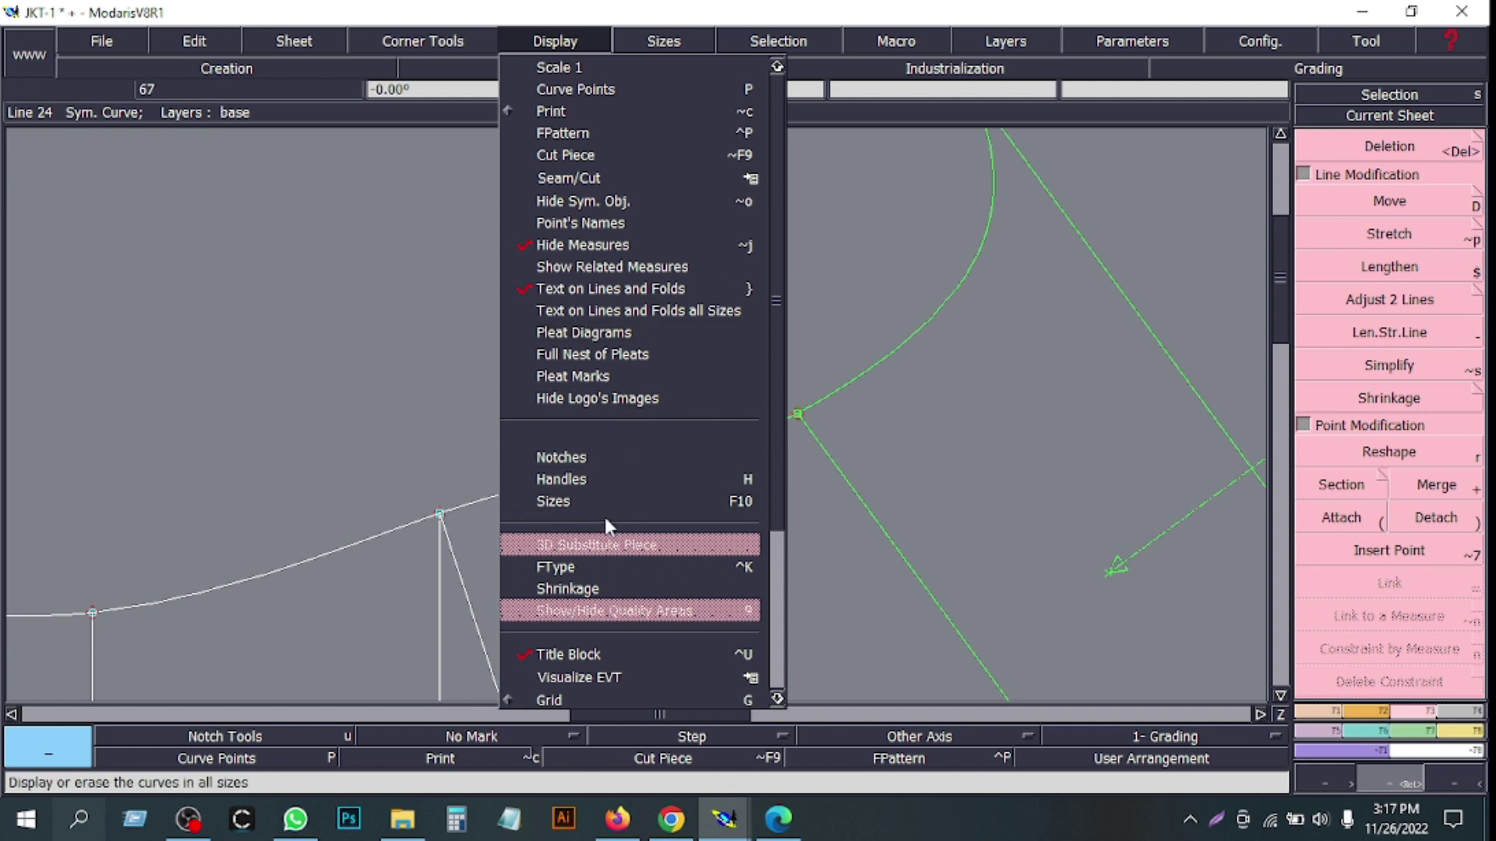
click(575, 478)
drag(356, 350, 802, 584)
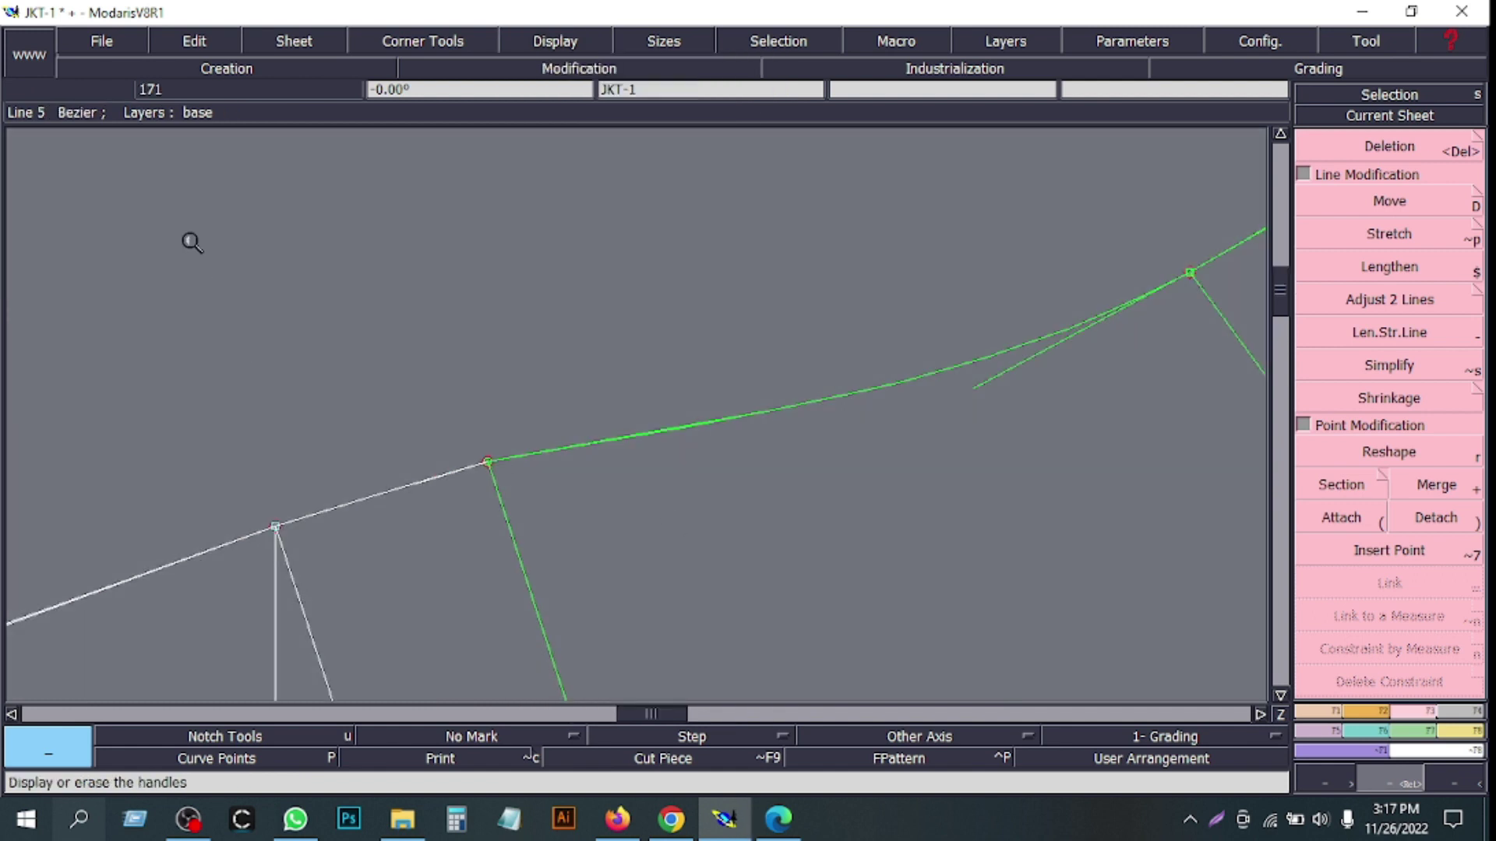
click(1402, 455)
drag(979, 392, 963, 378)
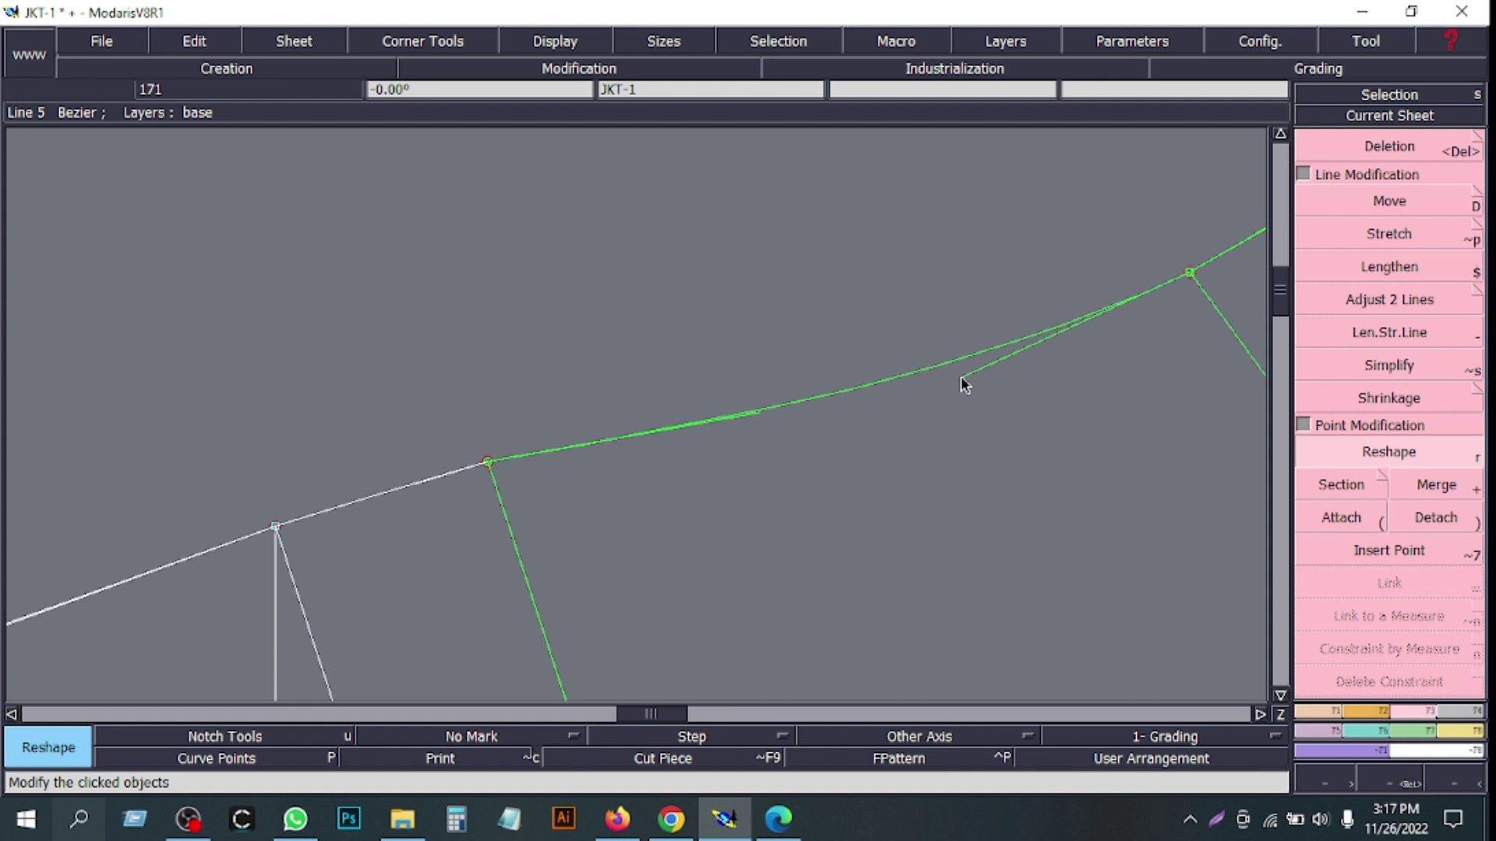
- Reshape the assembled piece's armhole corner by moving it slightly inward along the shoulder seam
drag(409, 408, 542, 523)
click(489, 465)
drag(492, 475, 492, 477)
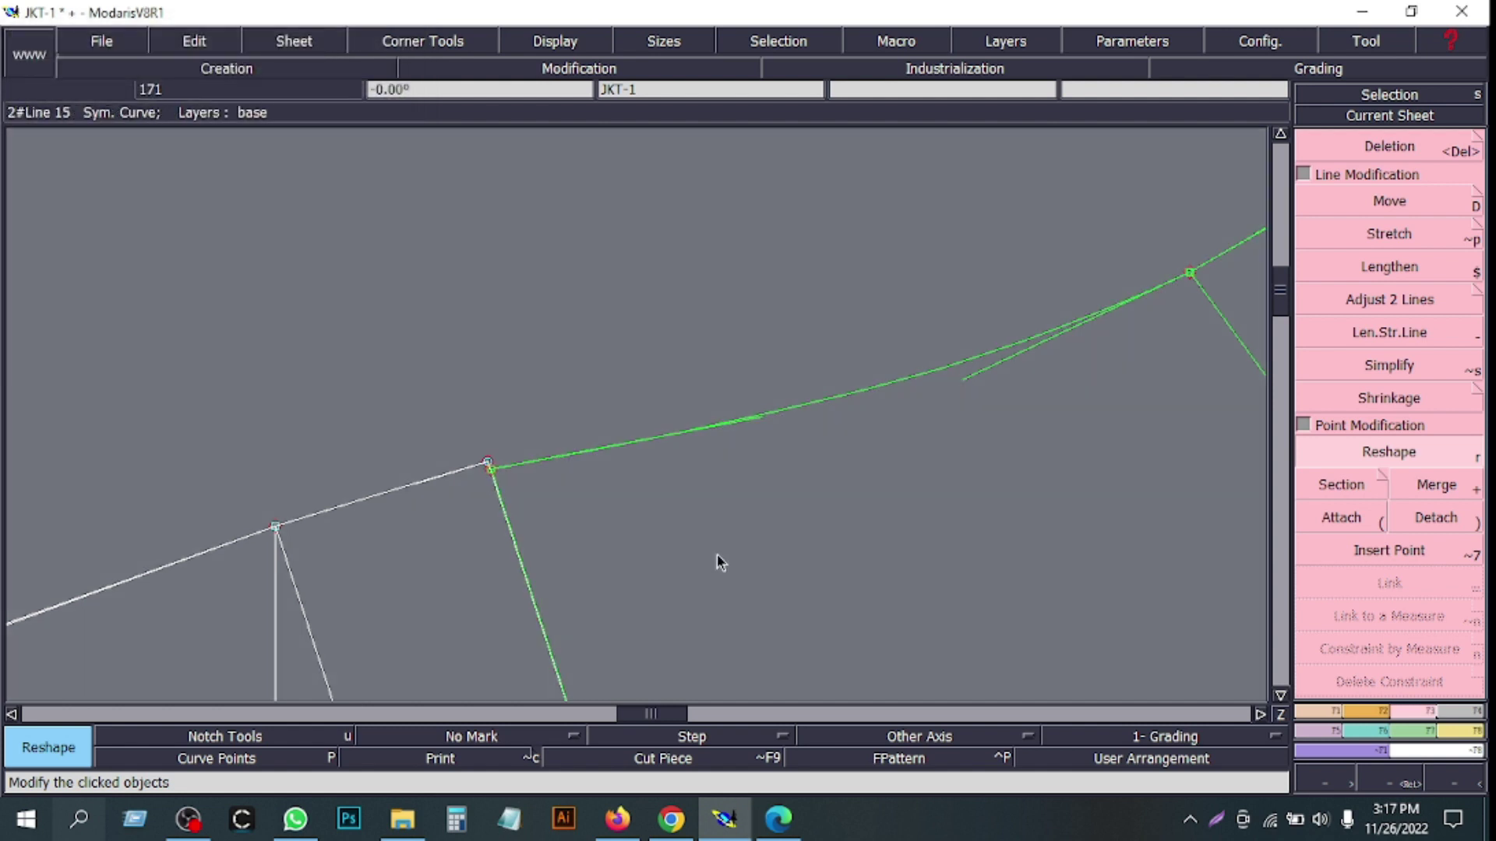
click(1460, 784)
click(1460, 784)
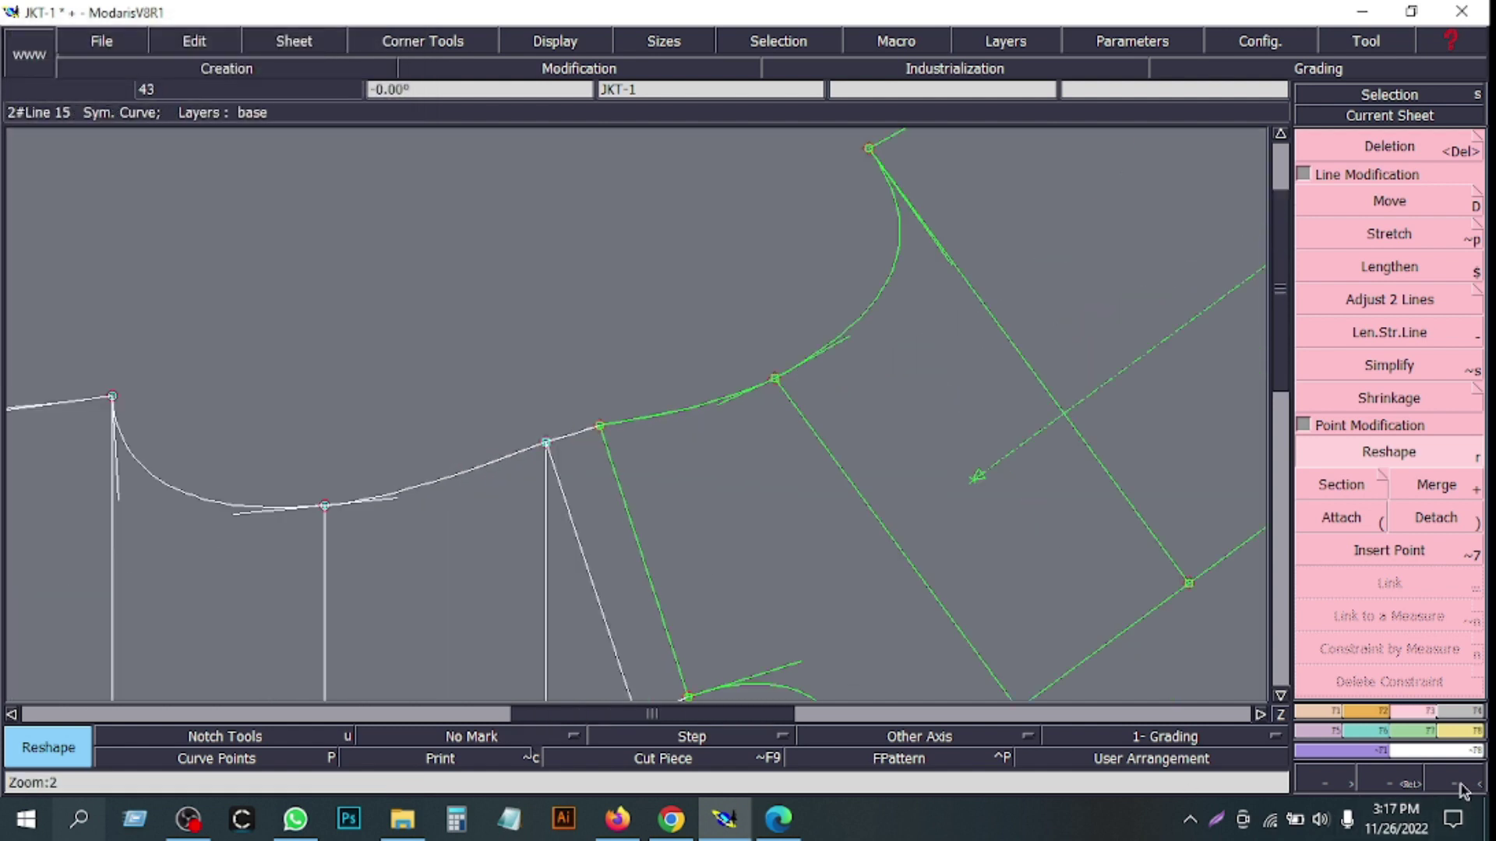
click(1460, 784)
click(1392, 784)
drag(451, 373, 701, 531)
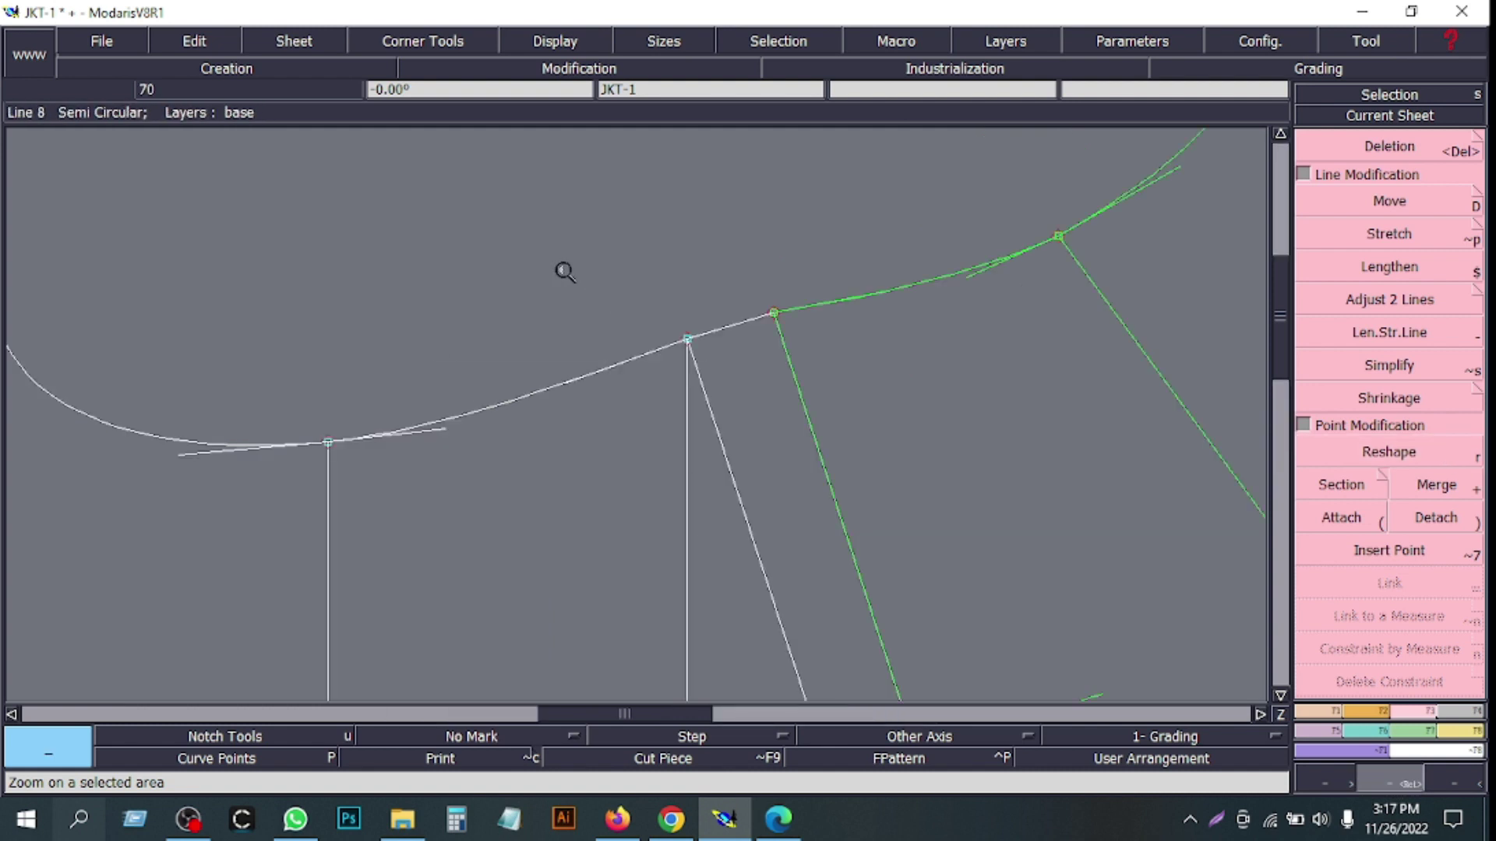
- Move the shared shoulder corner on the armhole slightly downward to flatten the join between both pieces
drag(524, 230, 878, 452)
drag(1015, 624, 1011, 625)
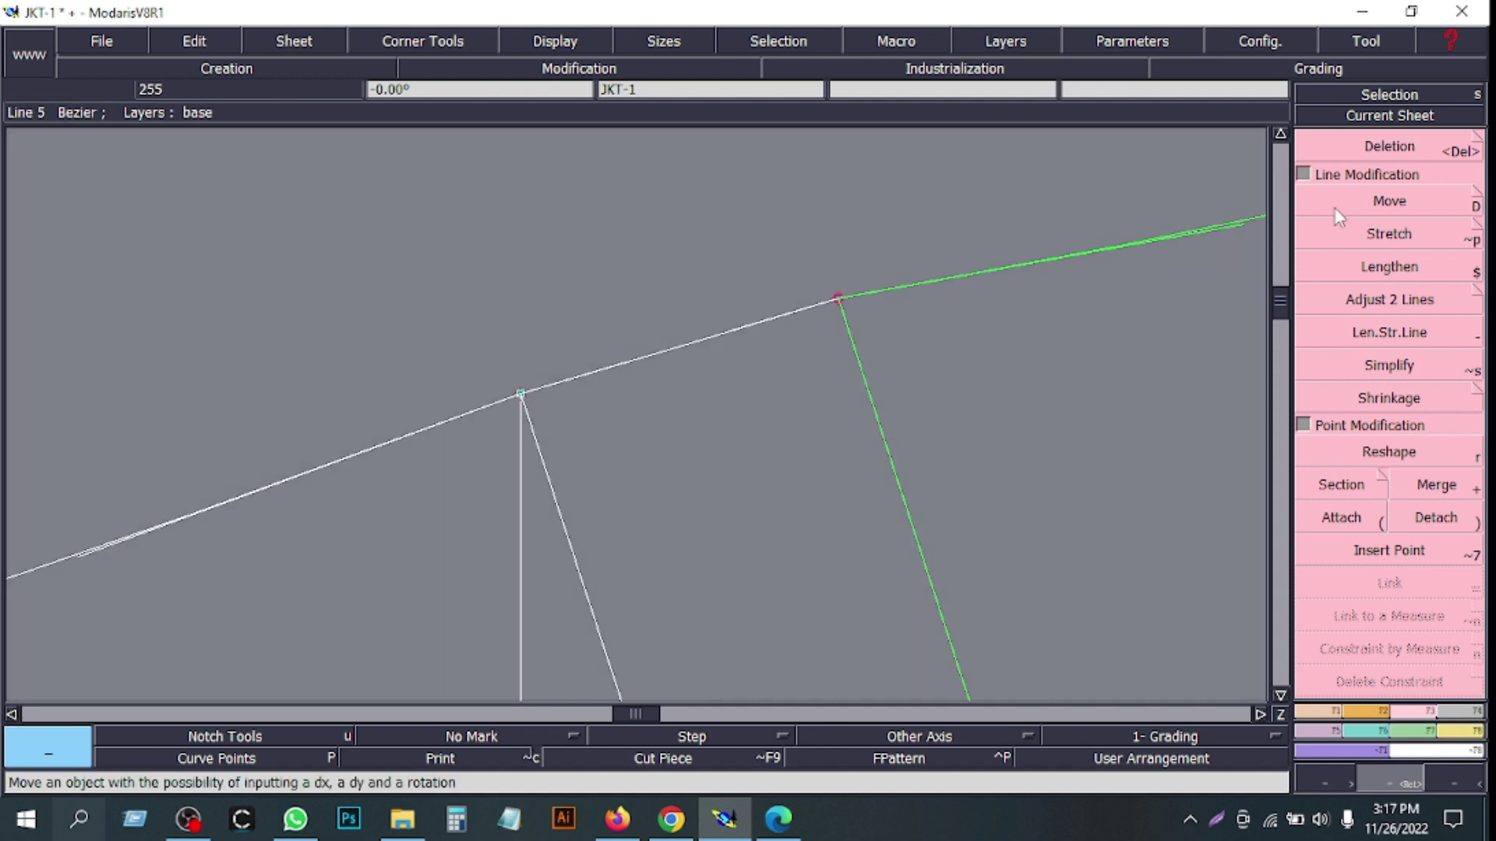
click(1365, 204)
click(841, 306)
click(842, 310)
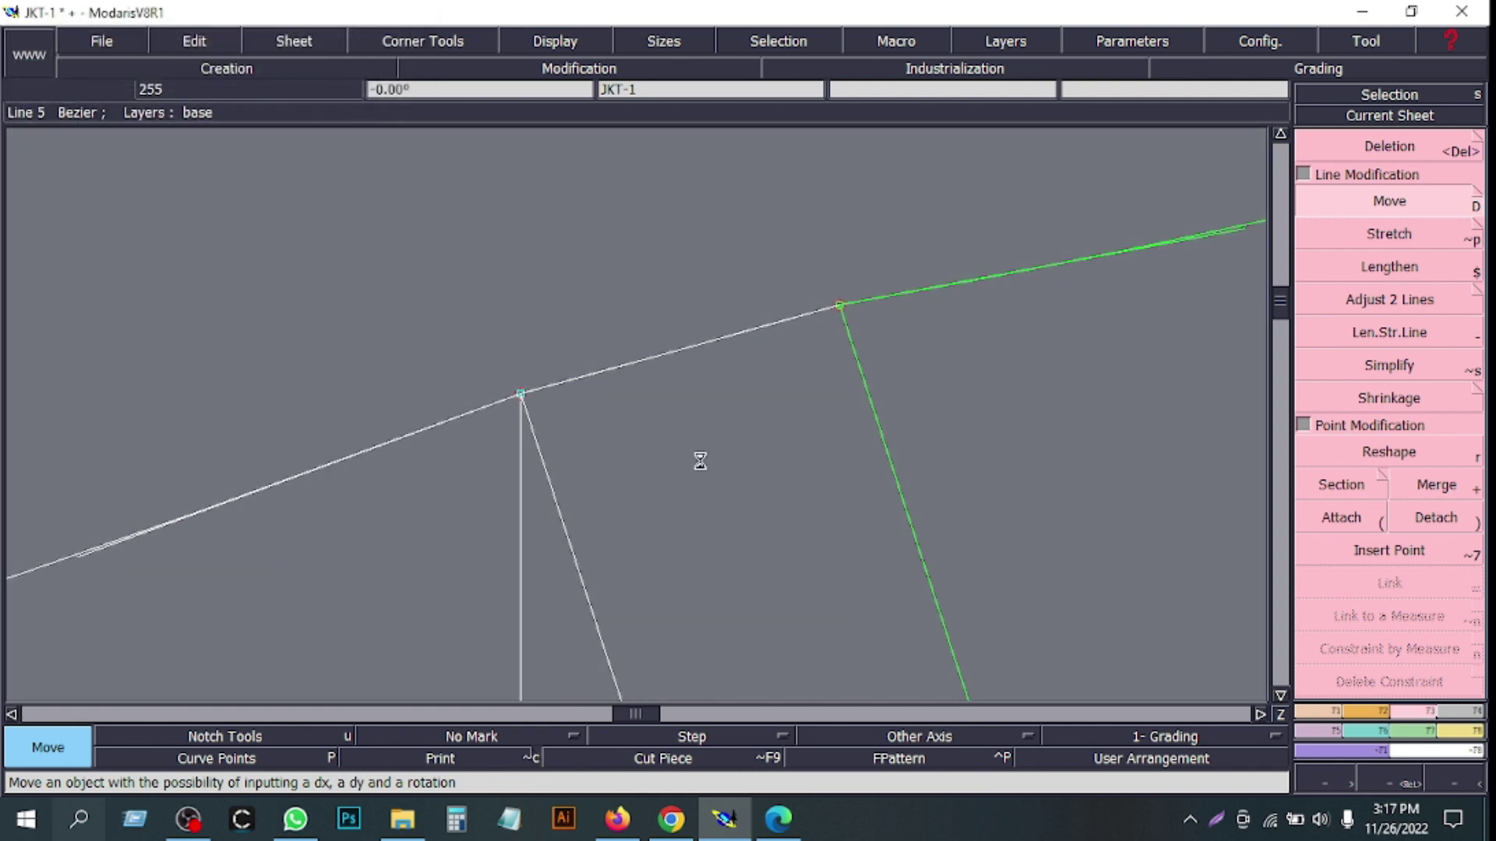
- Reshape JKT-1's armhole curve between the armhole point and the shoulder by adjusting both of its curve handles slightly outward
click(1445, 779)
click(1446, 779)
click(1446, 779)
click(1409, 778)
drag(302, 355, 733, 523)
drag(251, 272, 1227, 672)
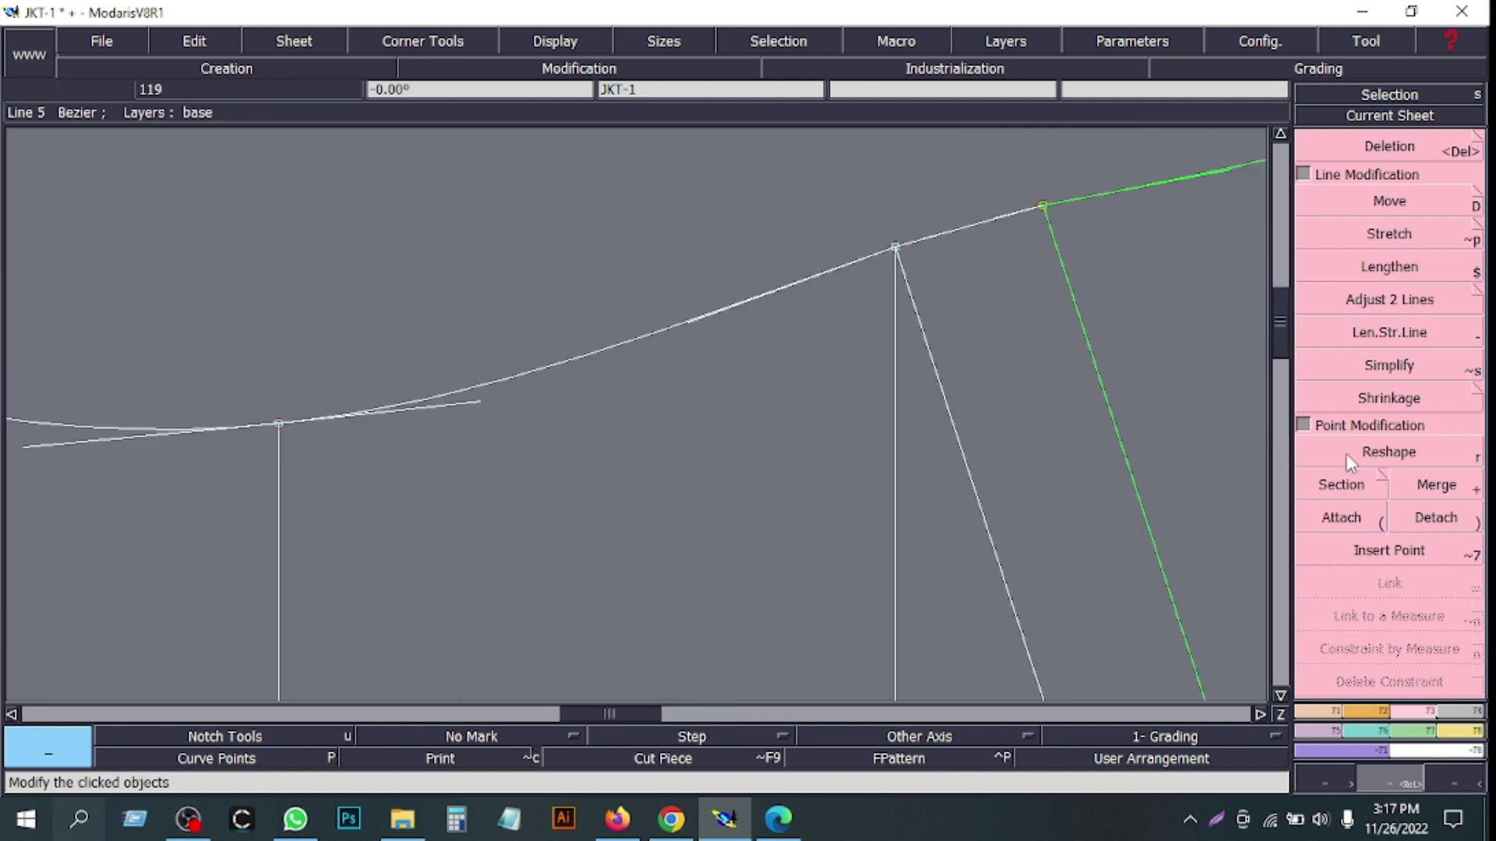
click(1371, 453)
drag(483, 401, 492, 392)
drag(688, 321, 686, 315)
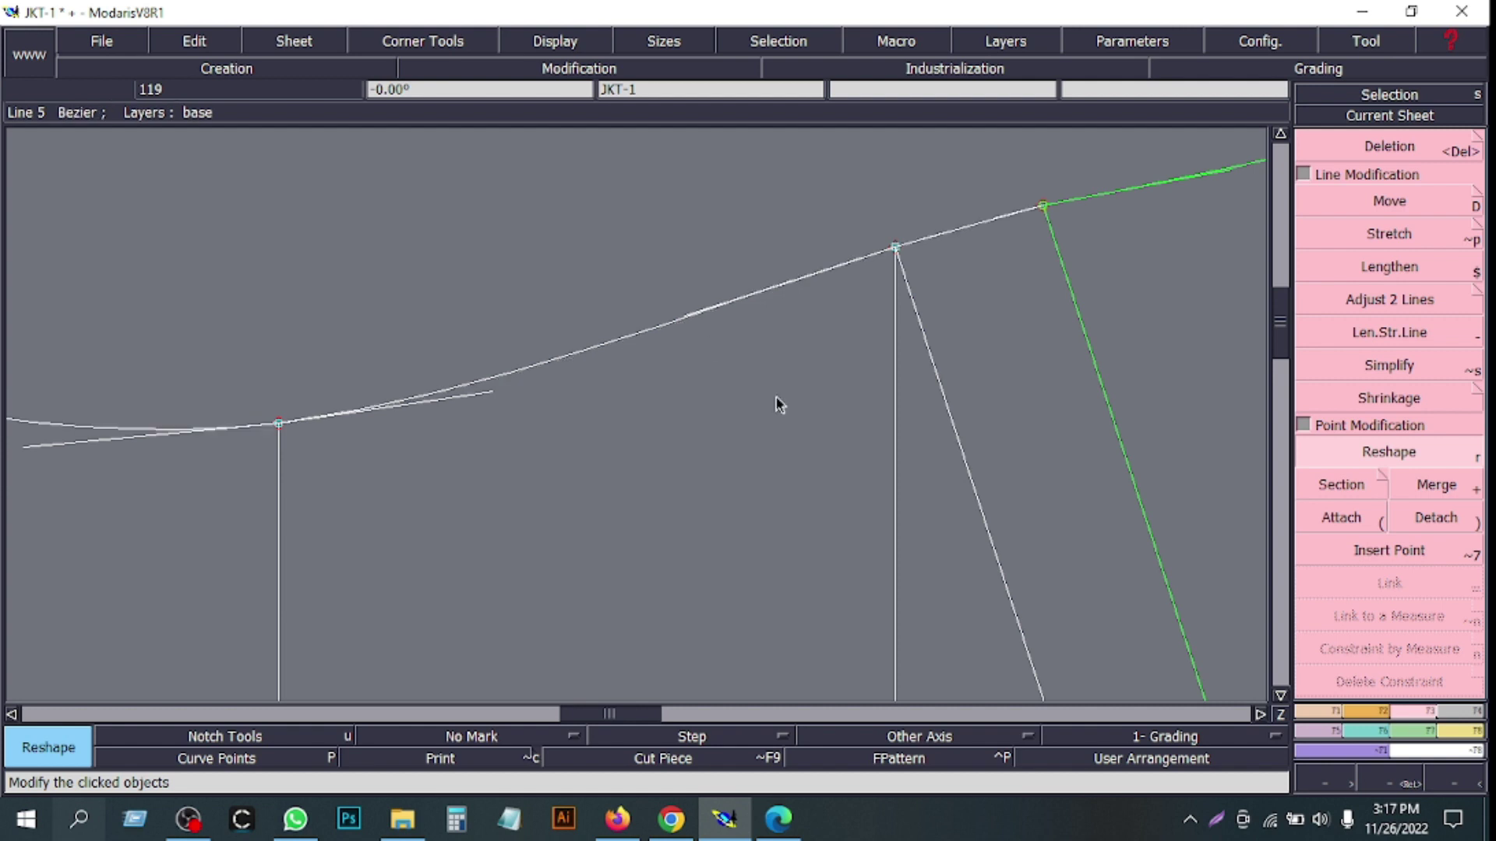
drag(492, 391, 499, 395)
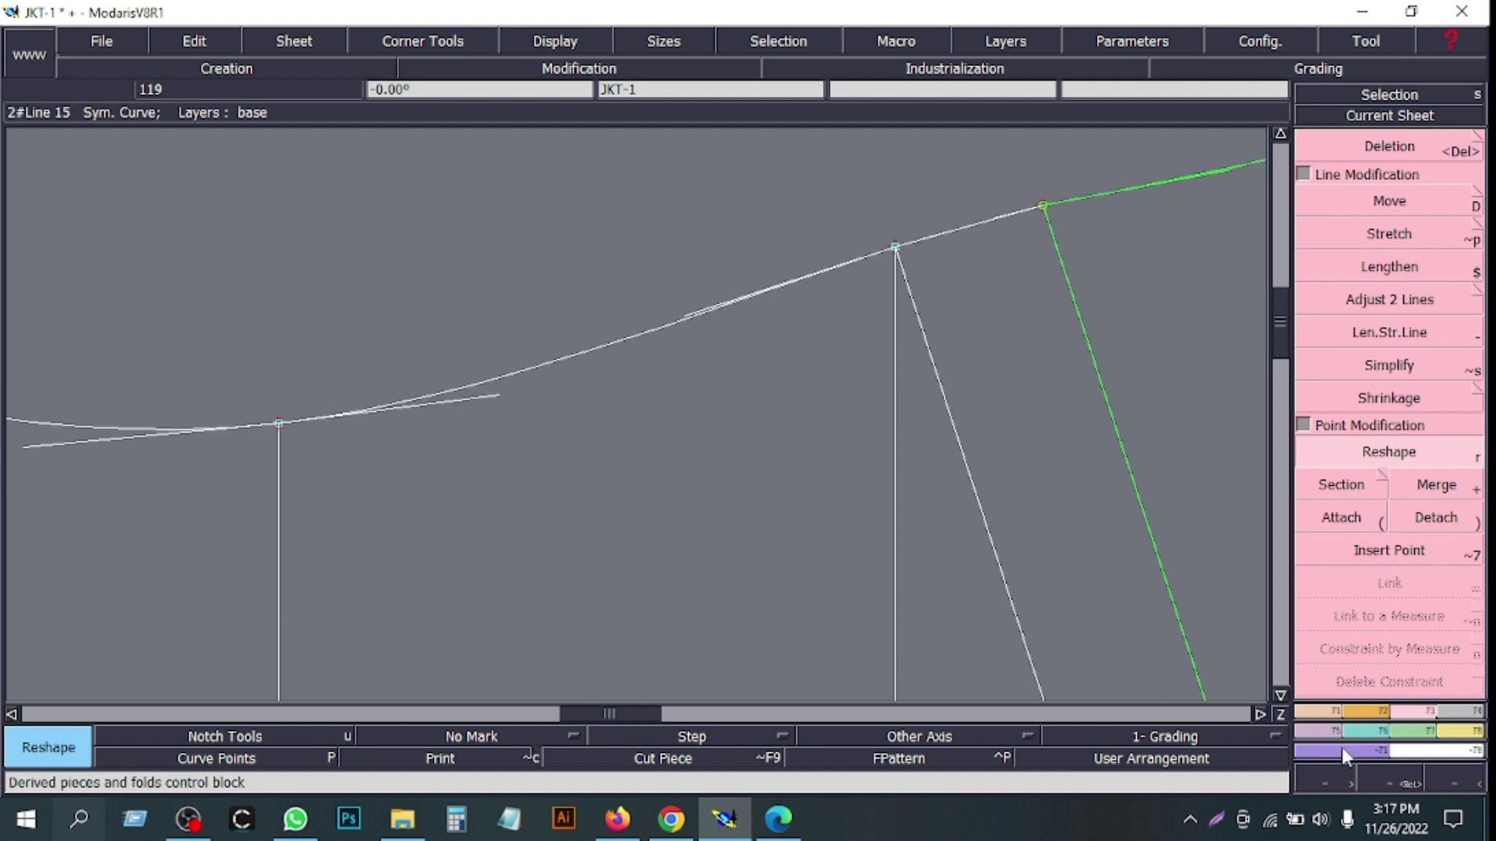
- Lower the armhole-side shoulder corner shared by both pieces a little more to smooth the curve across the seam
click(1446, 783)
click(1447, 787)
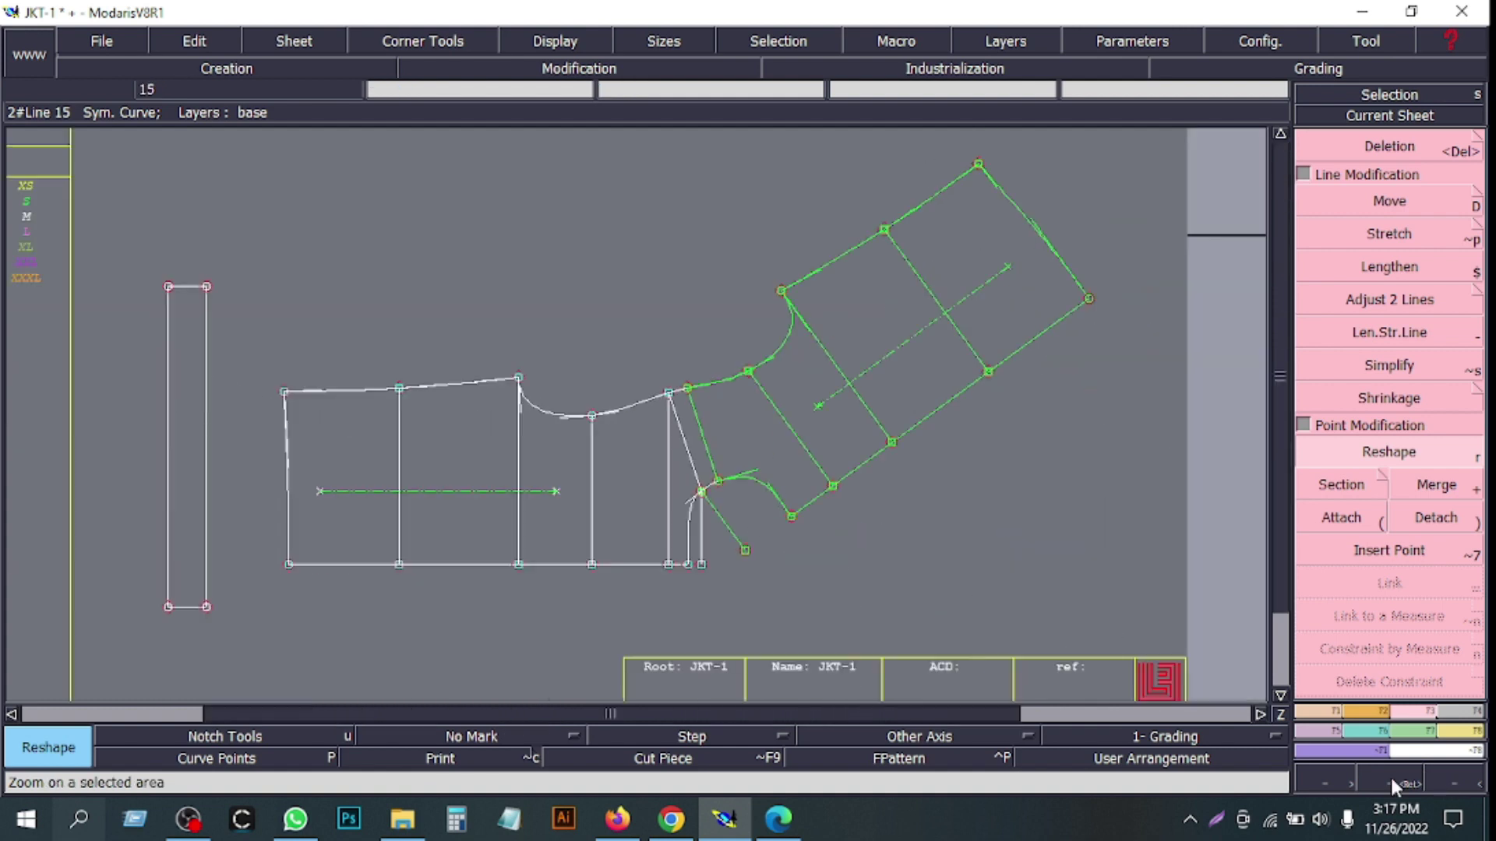
click(1391, 782)
drag(568, 333, 799, 527)
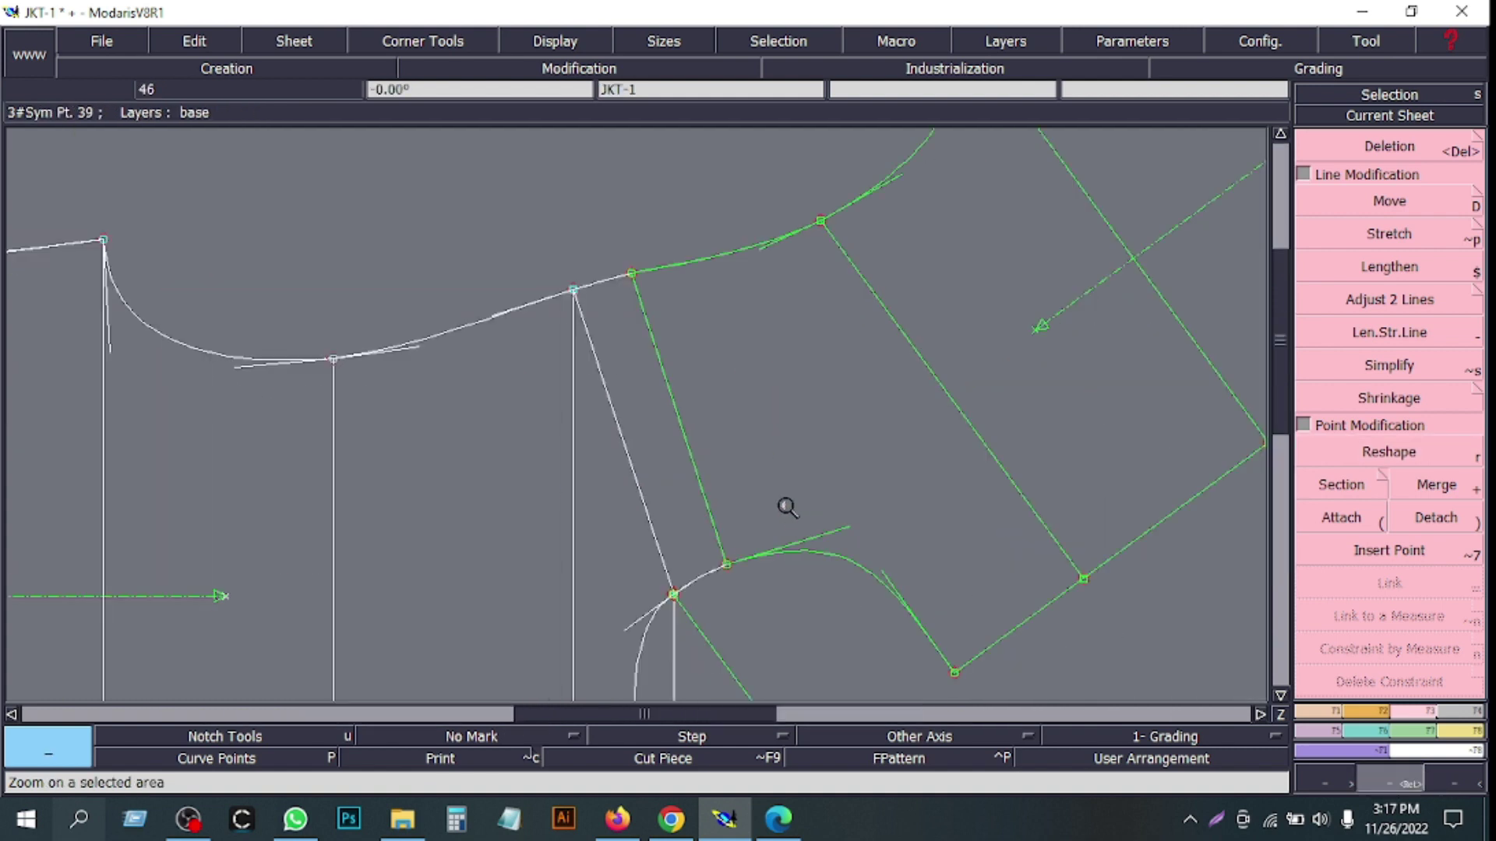
drag(395, 214, 868, 567)
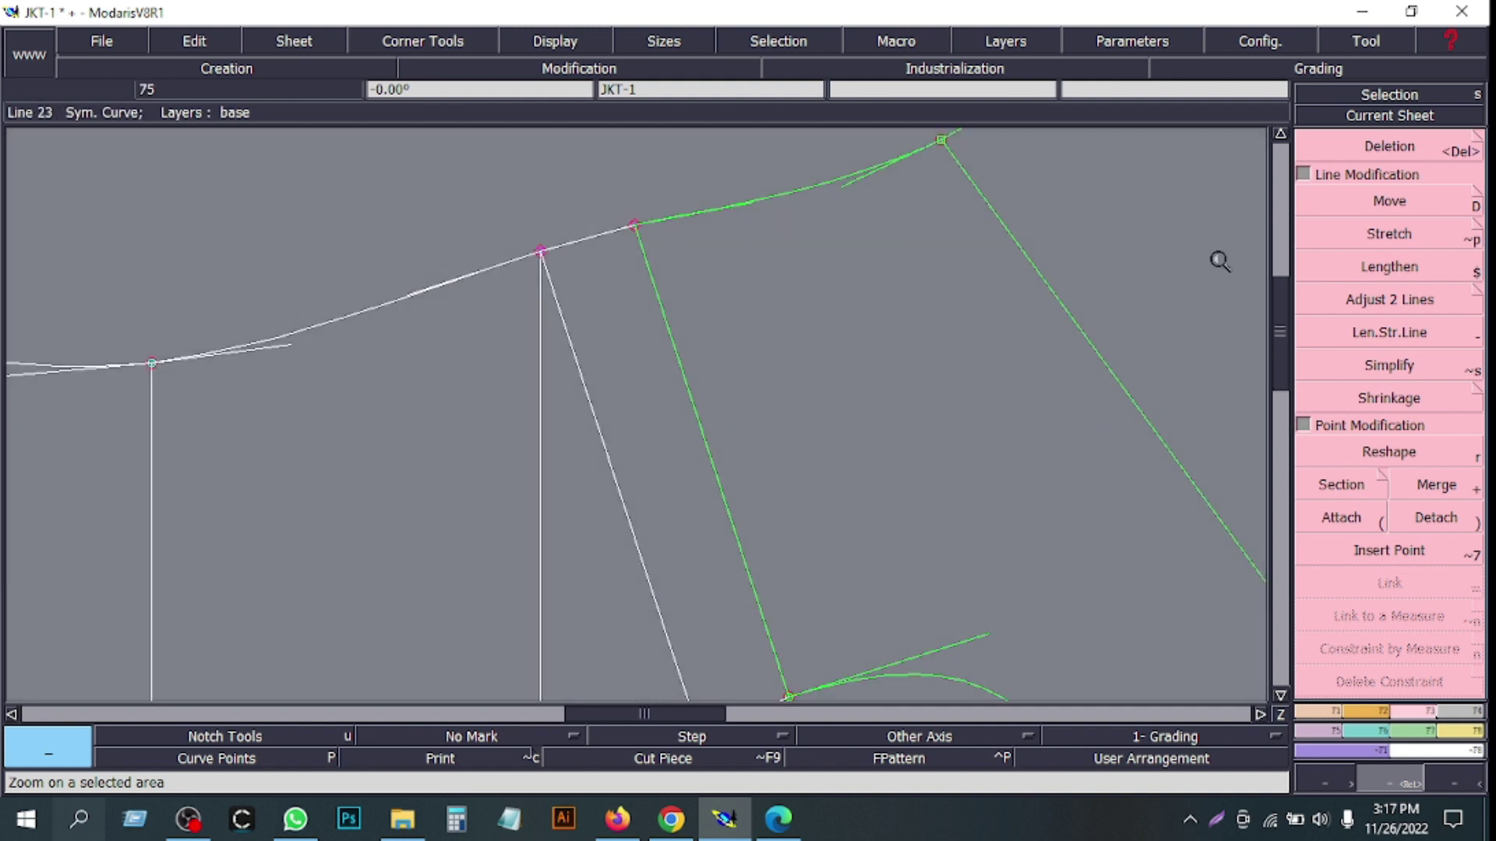
click(1373, 211)
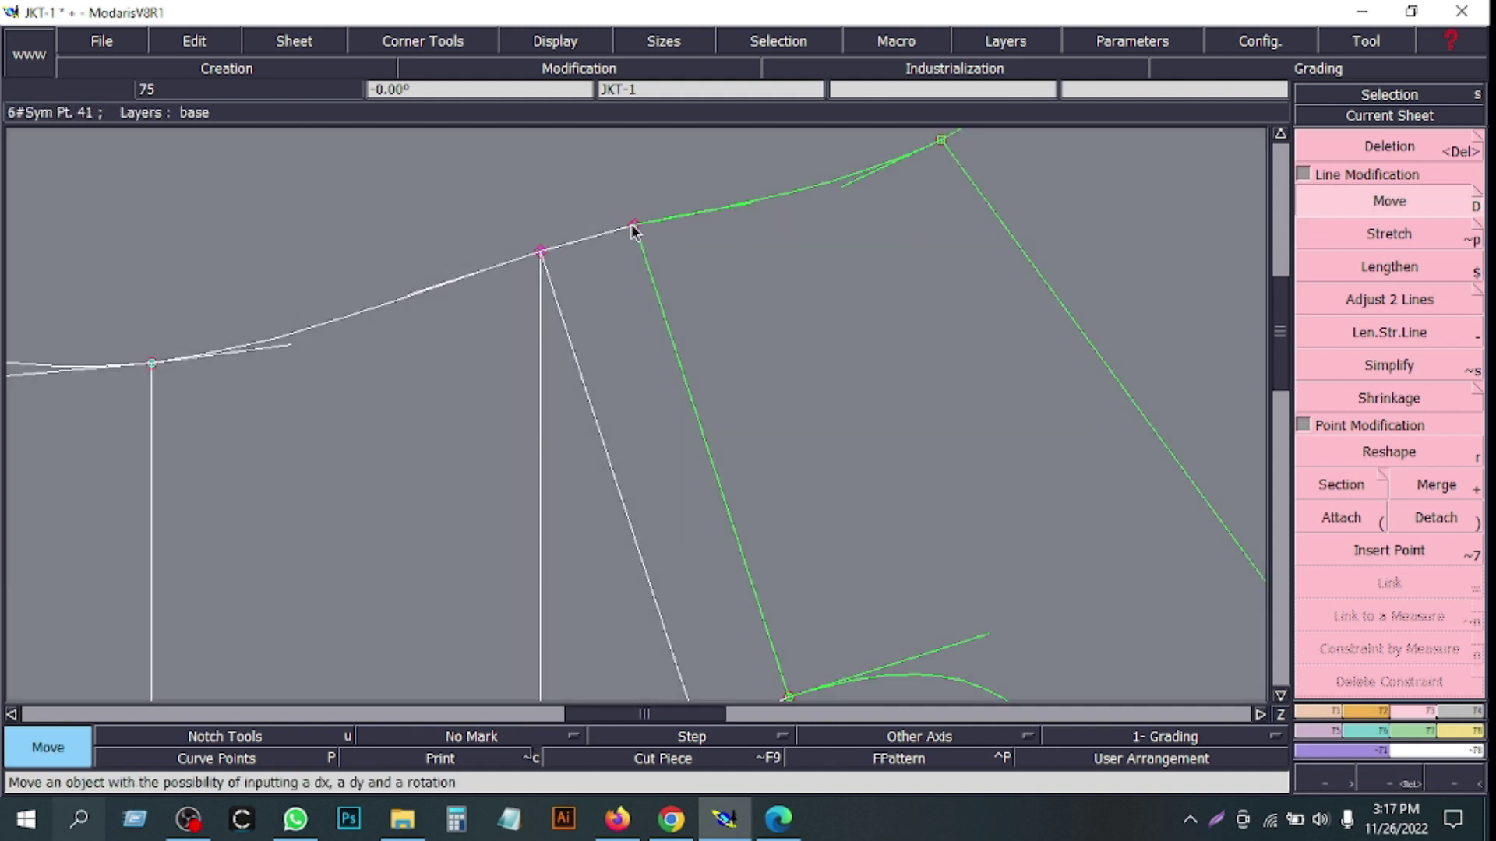
click(635, 232)
click(635, 232)
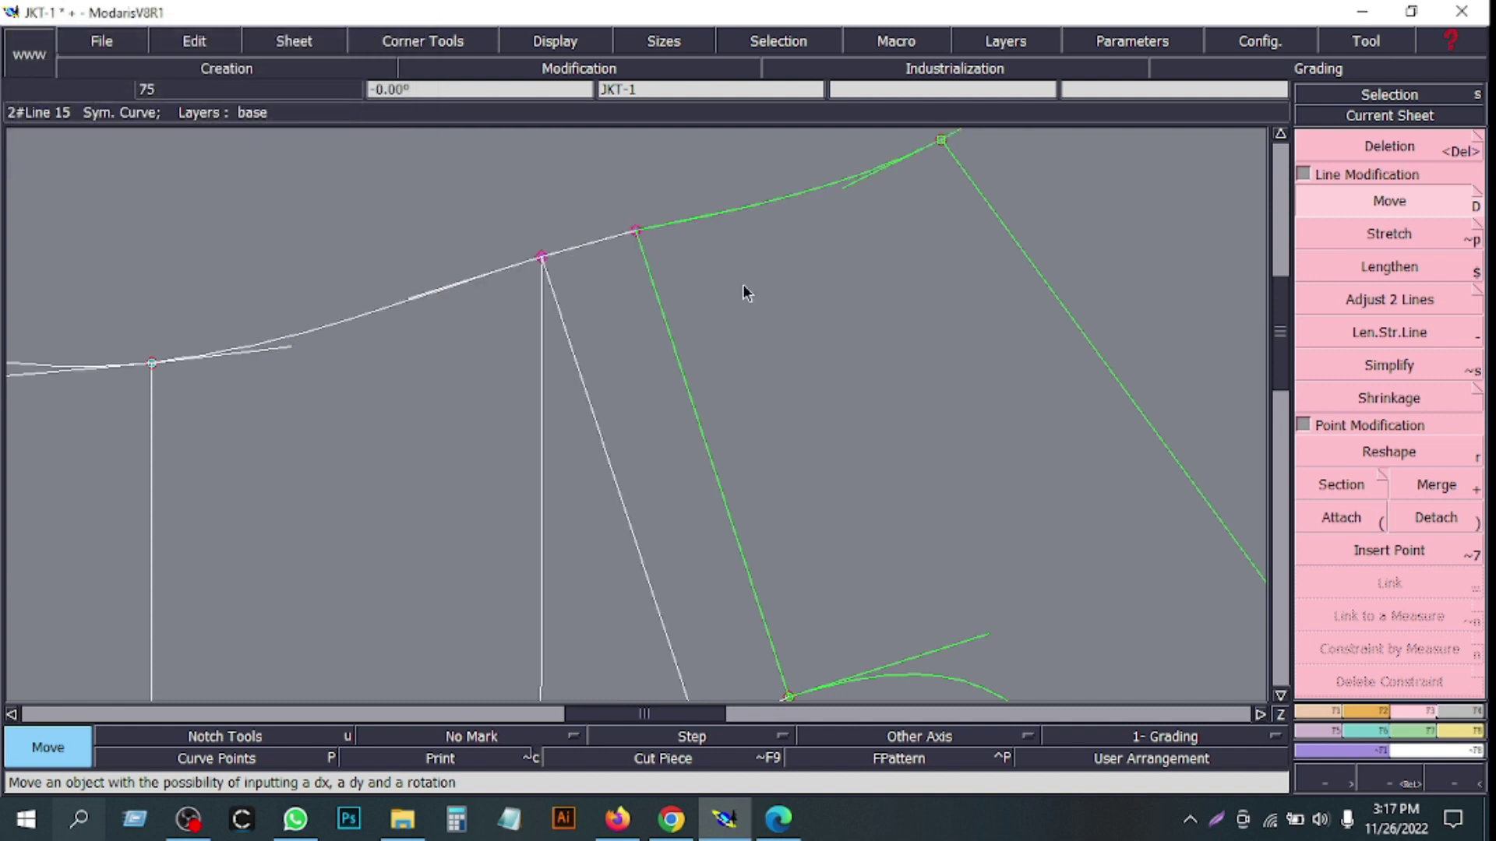
- Move the assembled piece's armhole point outward by about 0.3 cm, roughly -0.20 cm in X and 0.21 cm in Y
click(1388, 778)
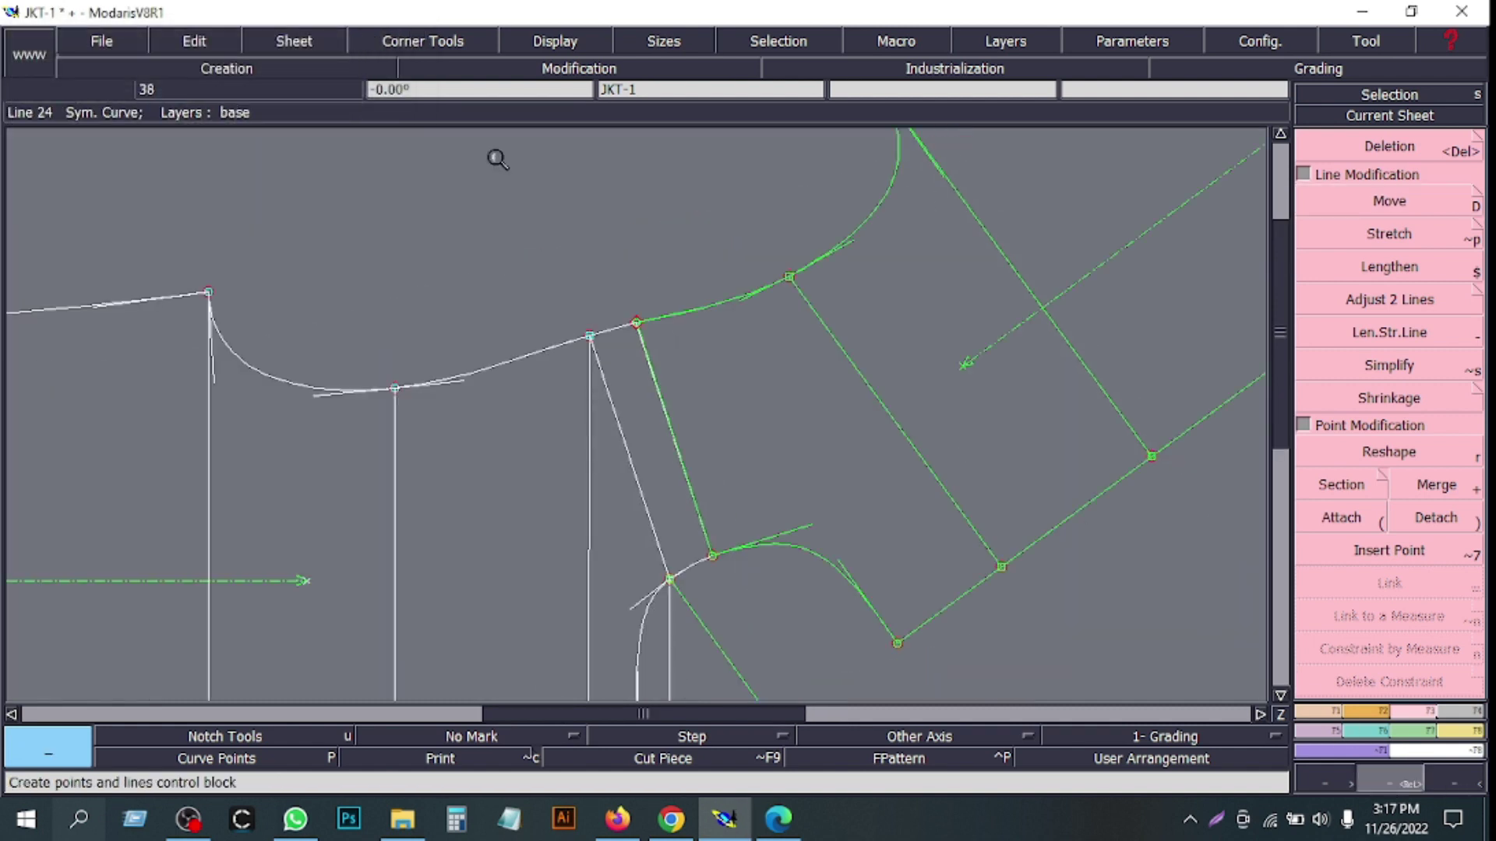
drag(576, 204, 900, 431)
click(1372, 199)
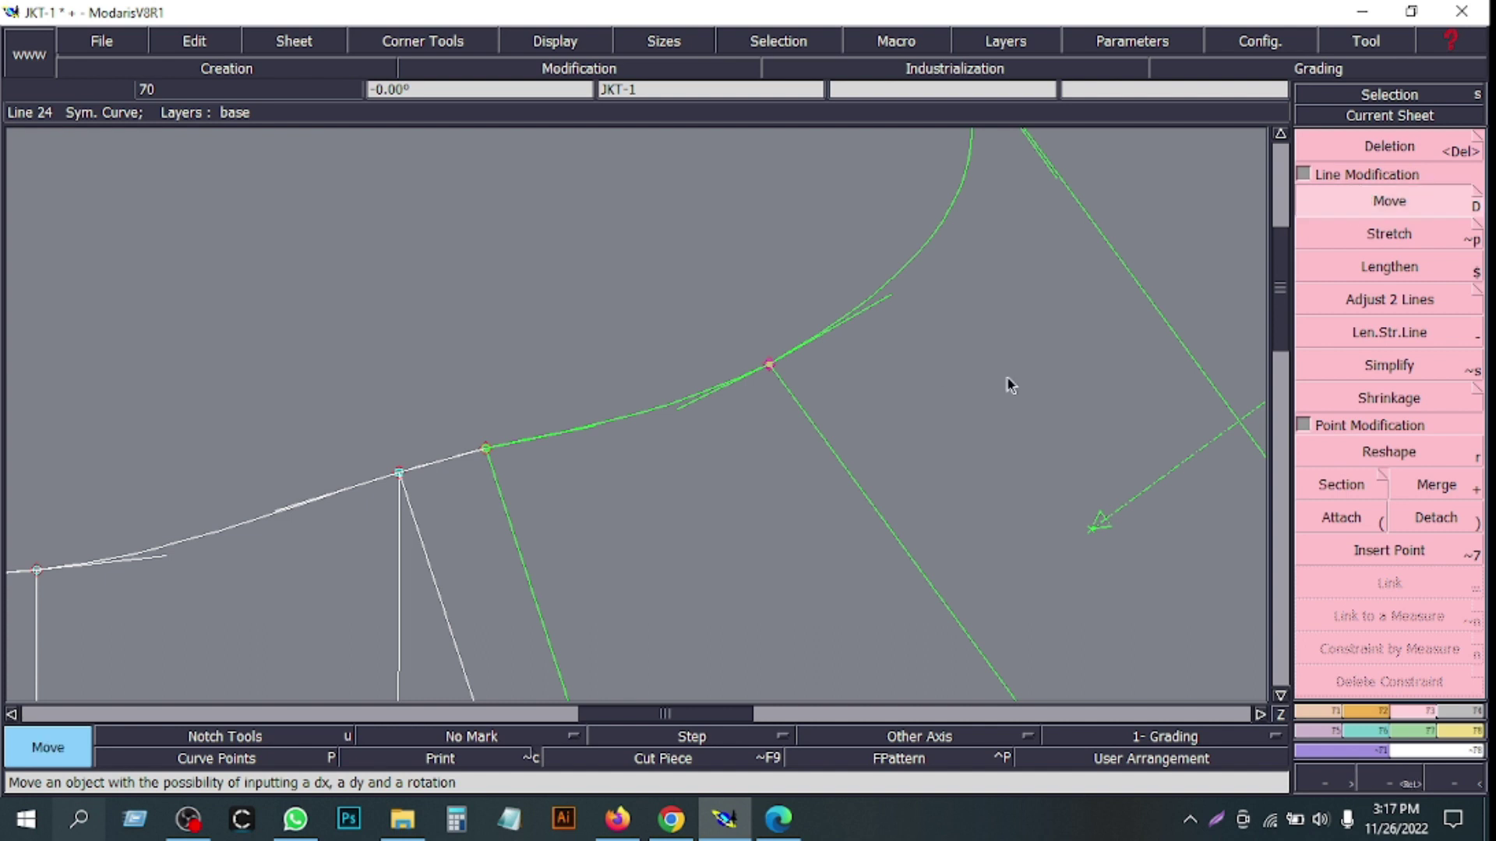
click(770, 368)
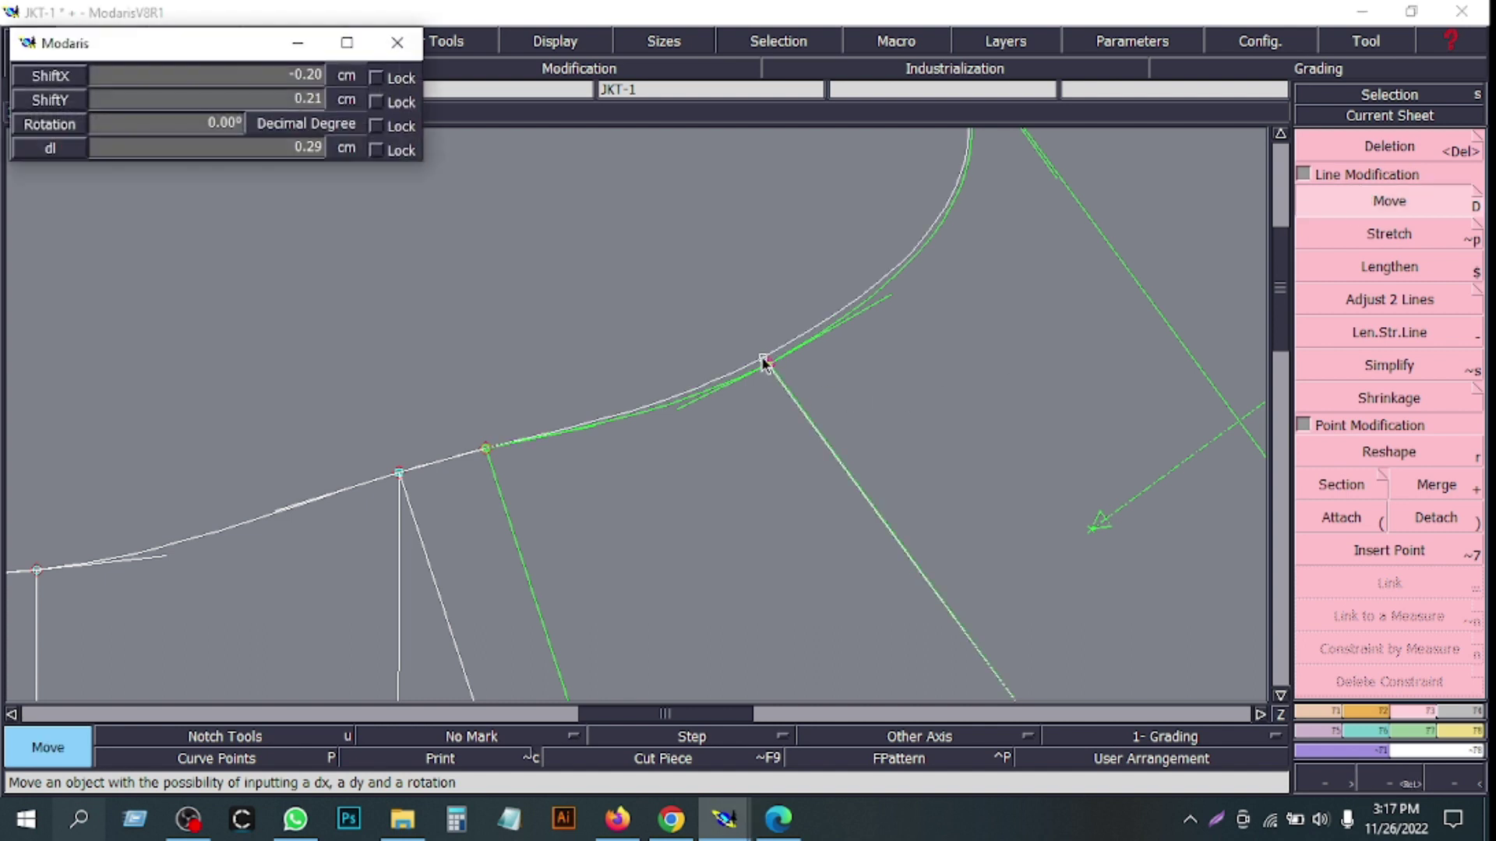
click(765, 360)
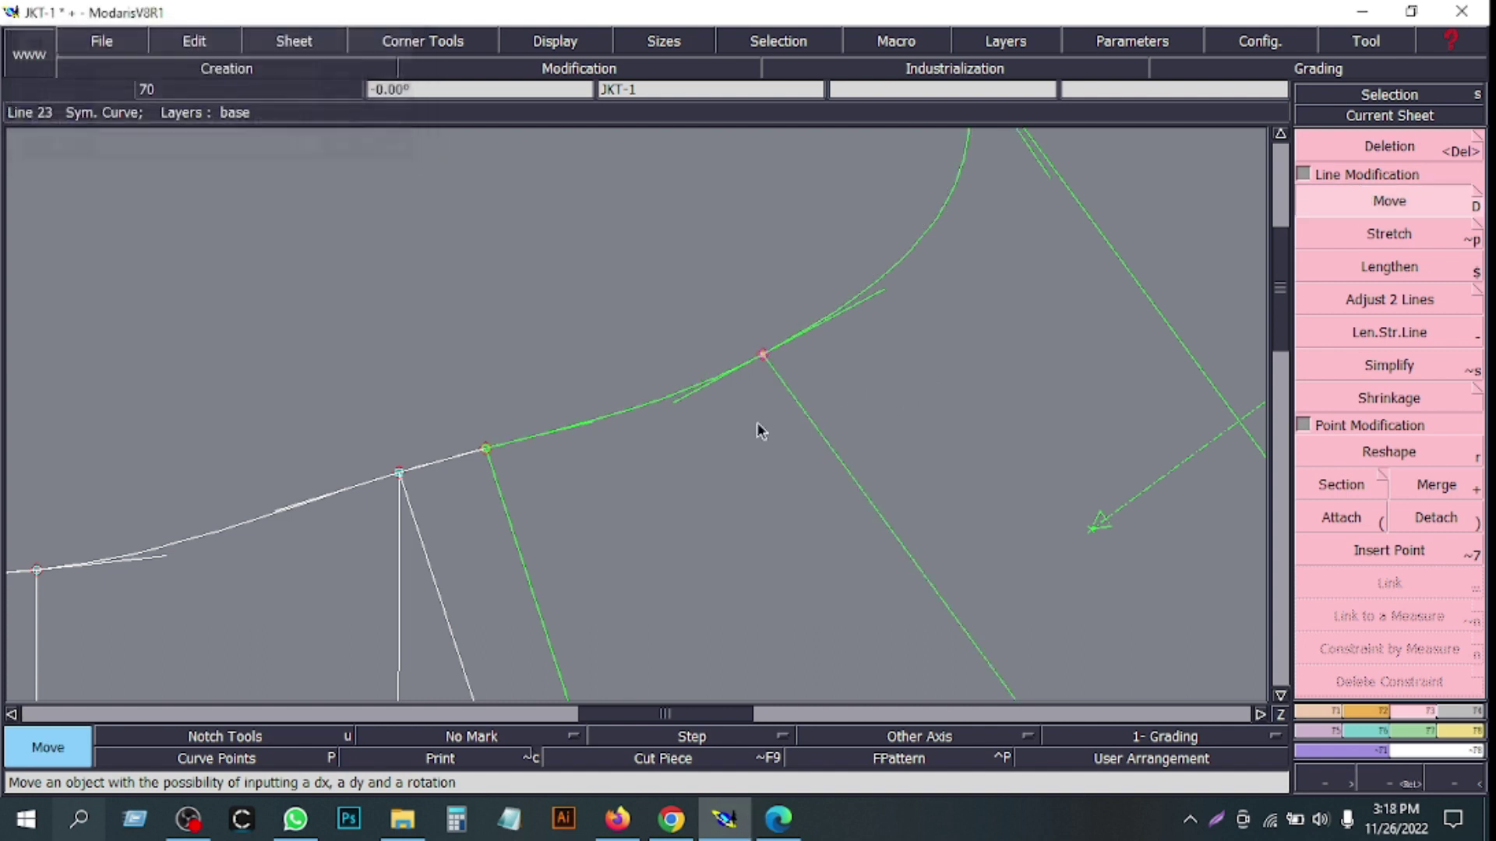
- Reshape the assembled piece's upper armhole curve by adjusting the handles at both ends slightly so it flows into the shoulder corner
click(1442, 777)
click(1396, 778)
drag(255, 332, 807, 598)
drag(281, 220, 1166, 534)
drag(350, 173, 1072, 540)
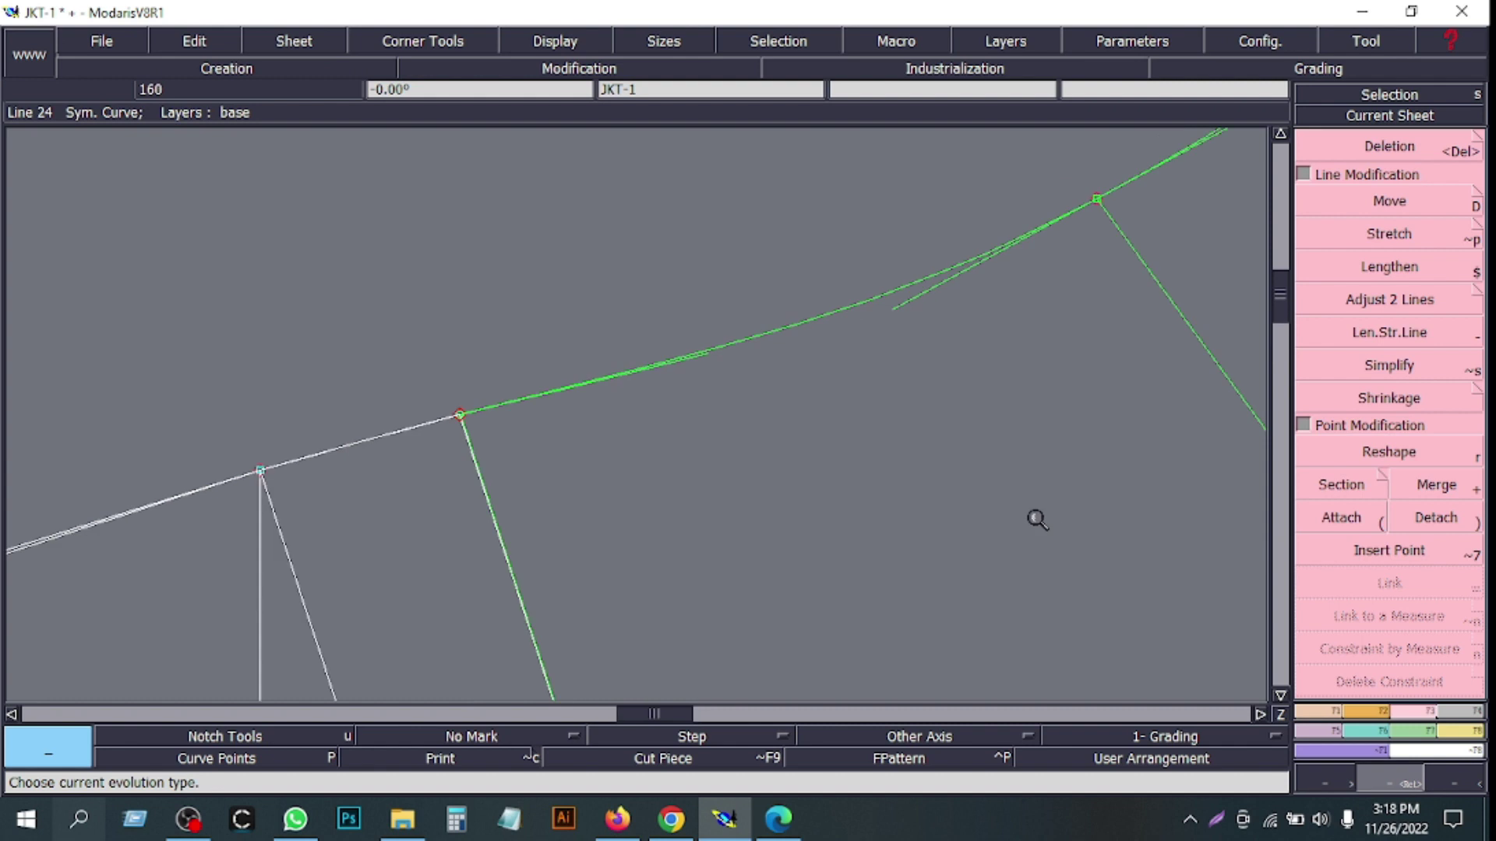
click(1324, 451)
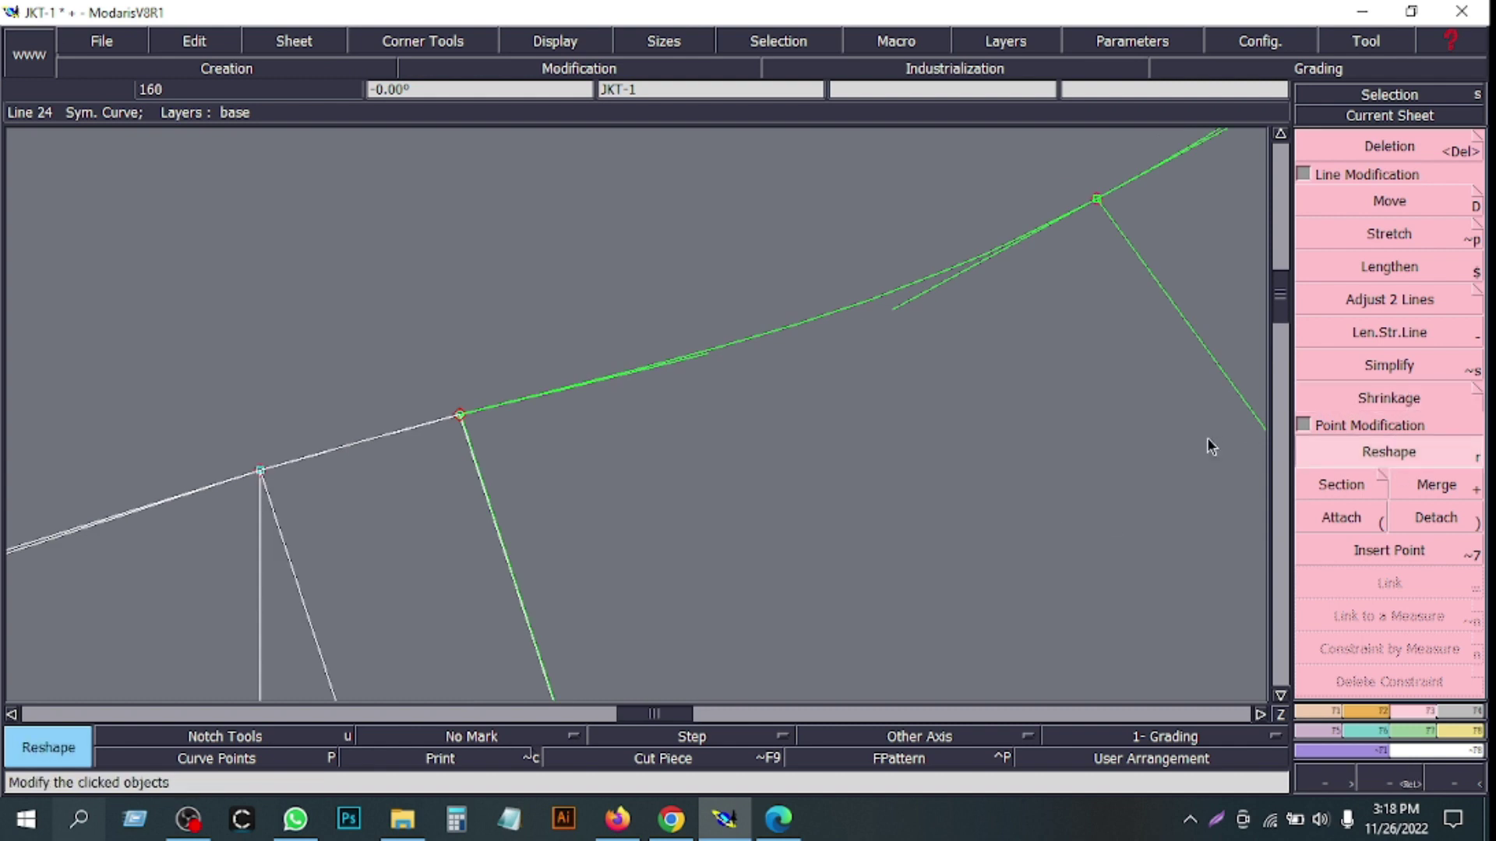
click(885, 306)
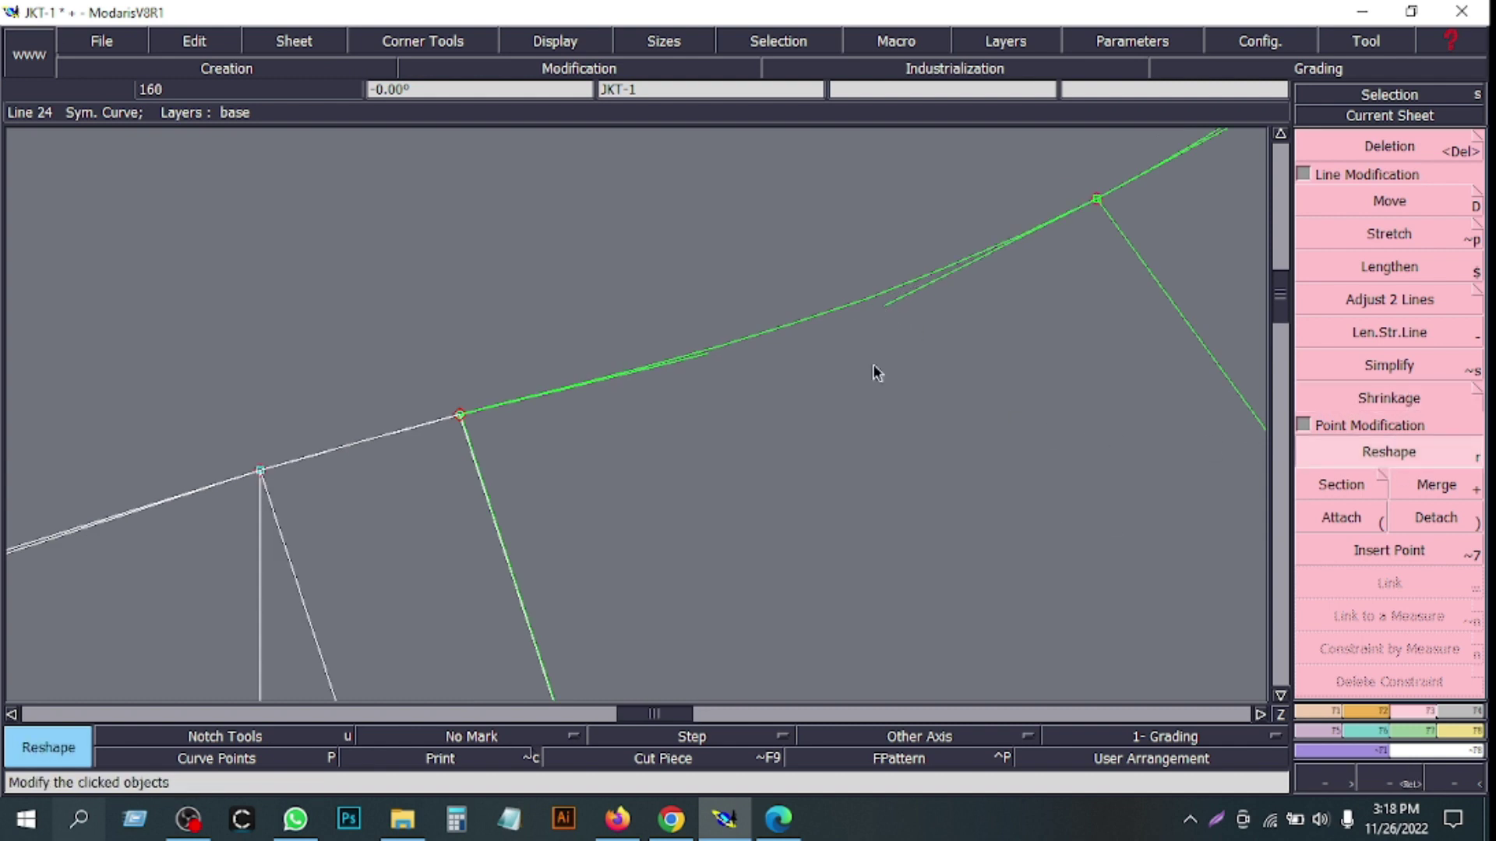
click(698, 353)
click(889, 306)
click(879, 303)
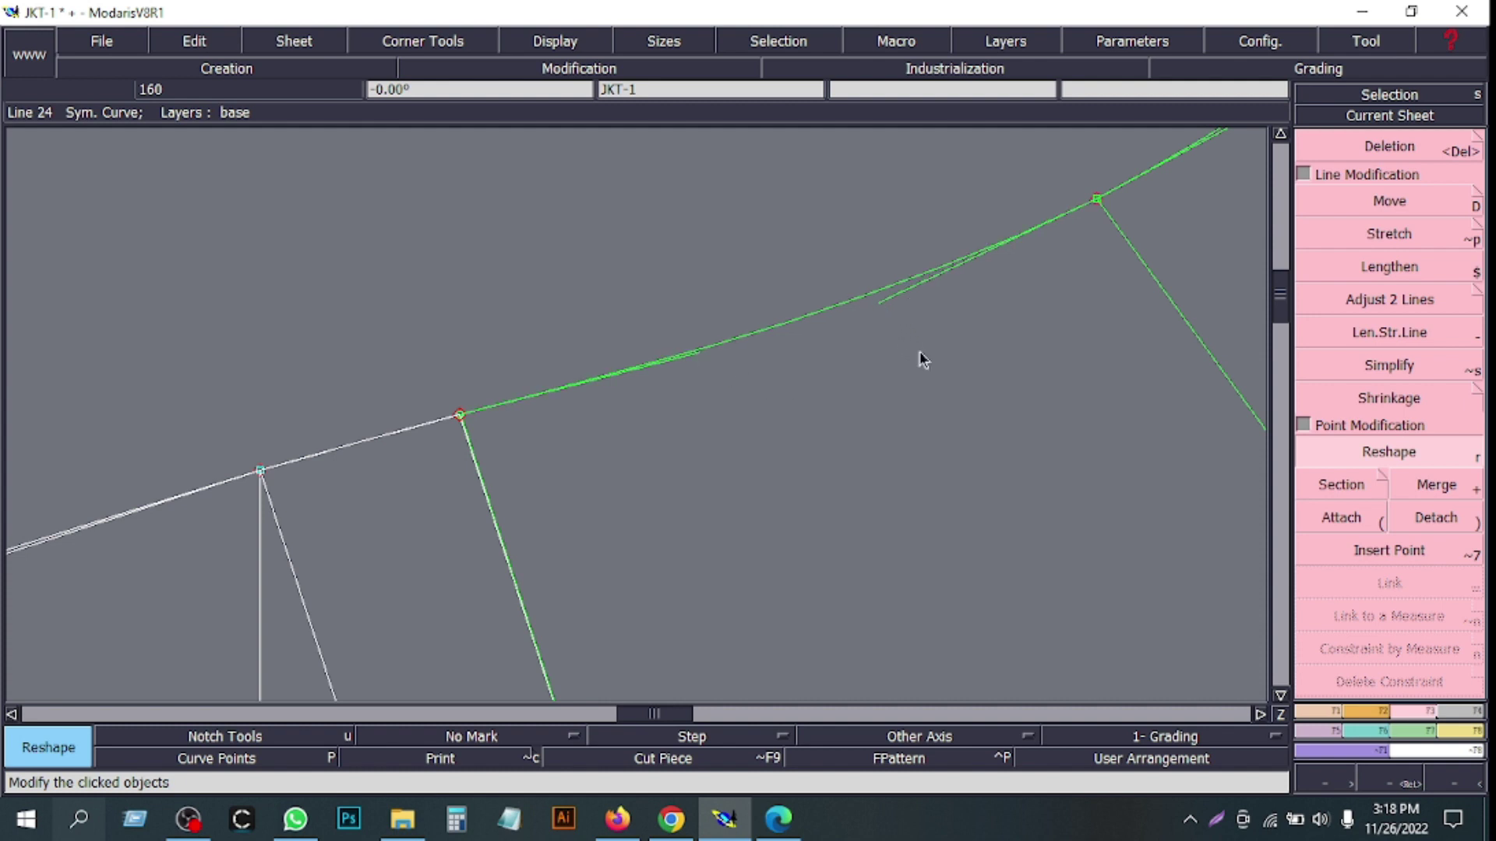
- Move JKT-1's armhole point straight up about 0.11 cm
click(1446, 775)
drag(346, 336, 683, 544)
drag(454, 321, 878, 609)
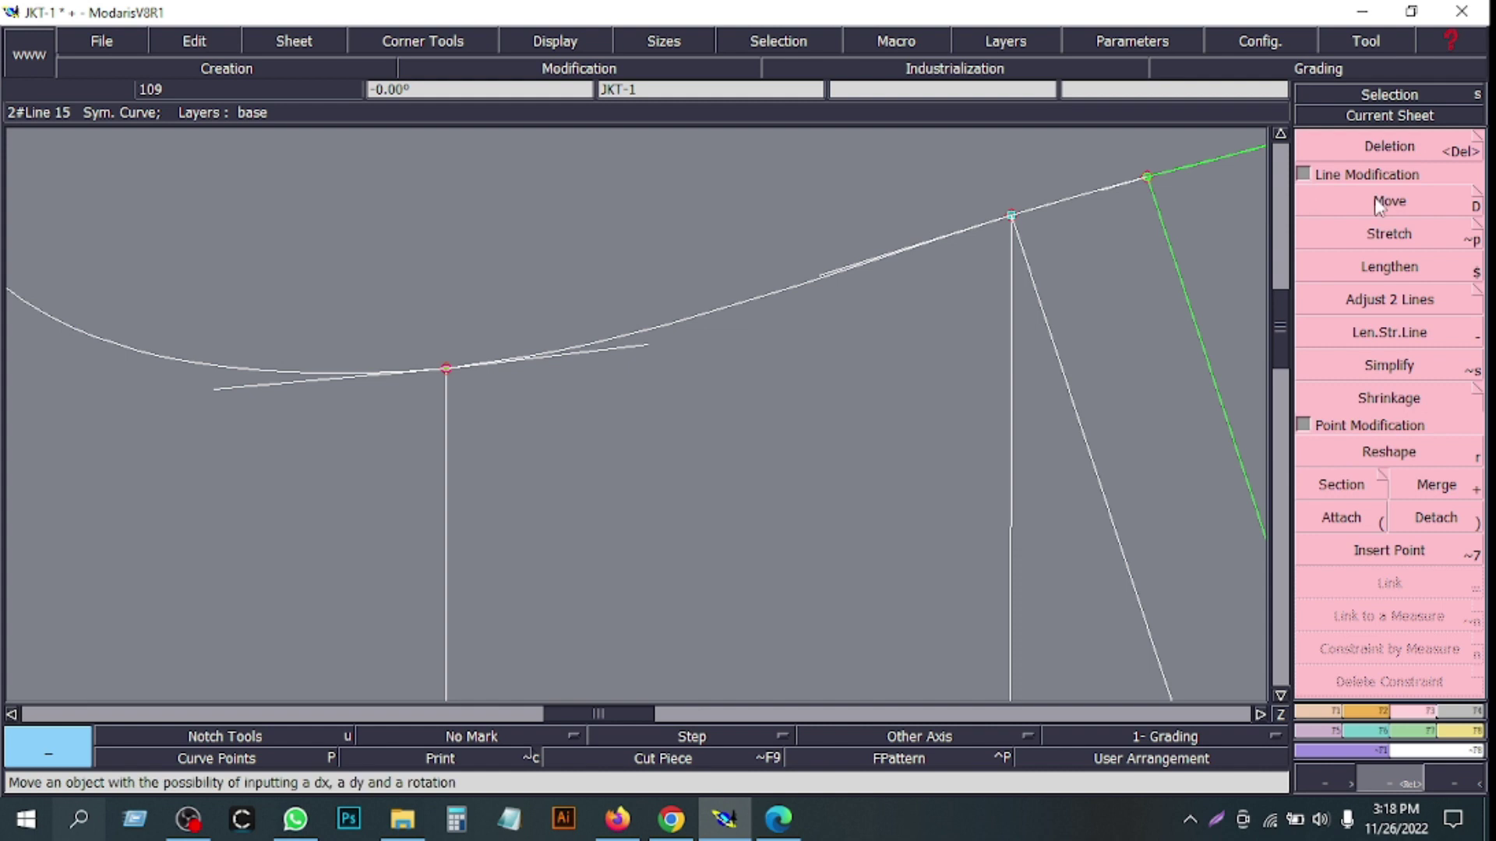
click(1377, 204)
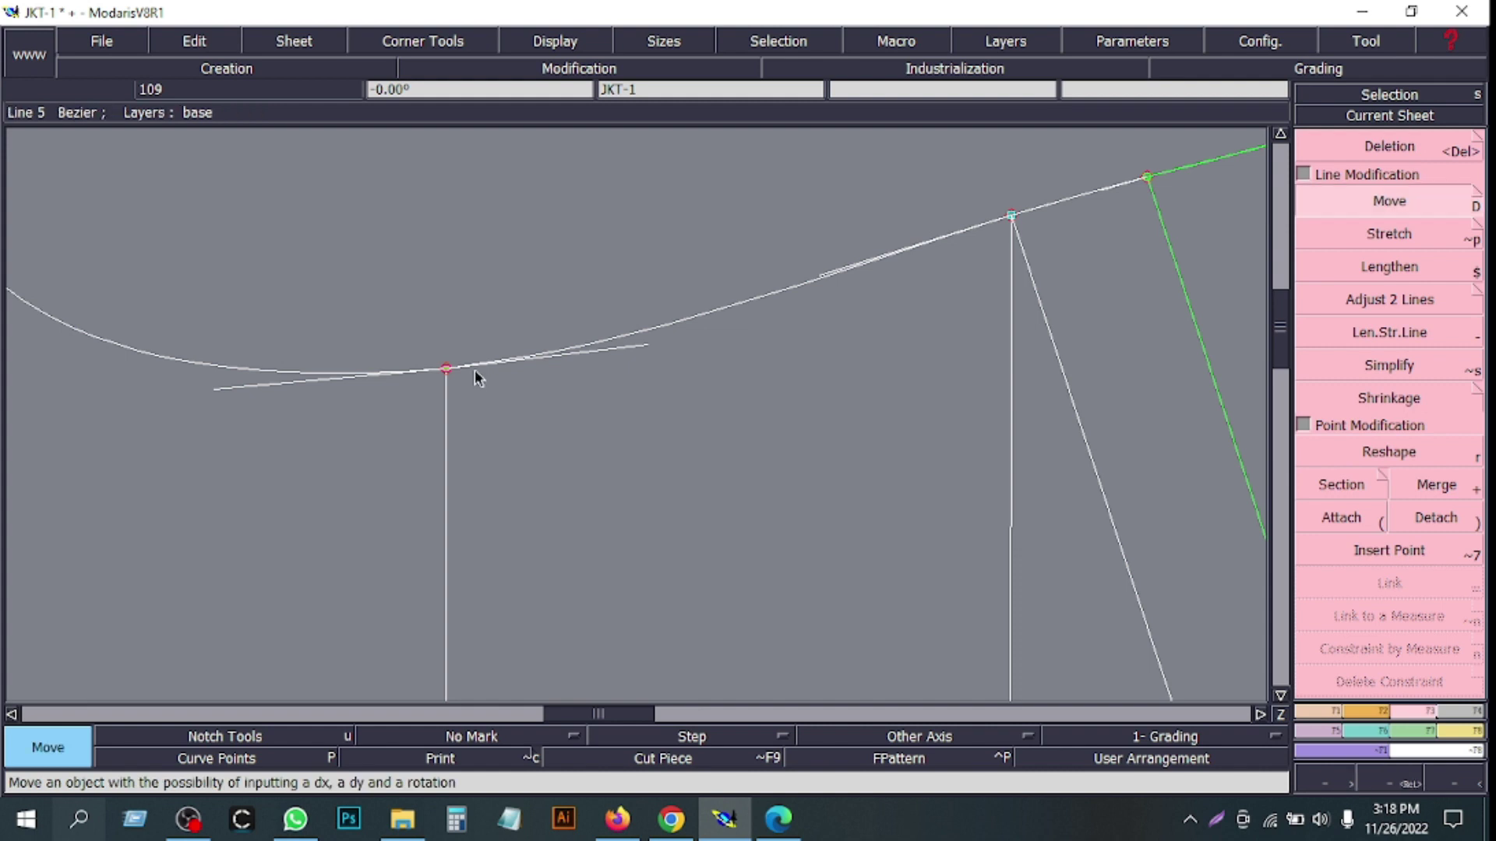
click(445, 369)
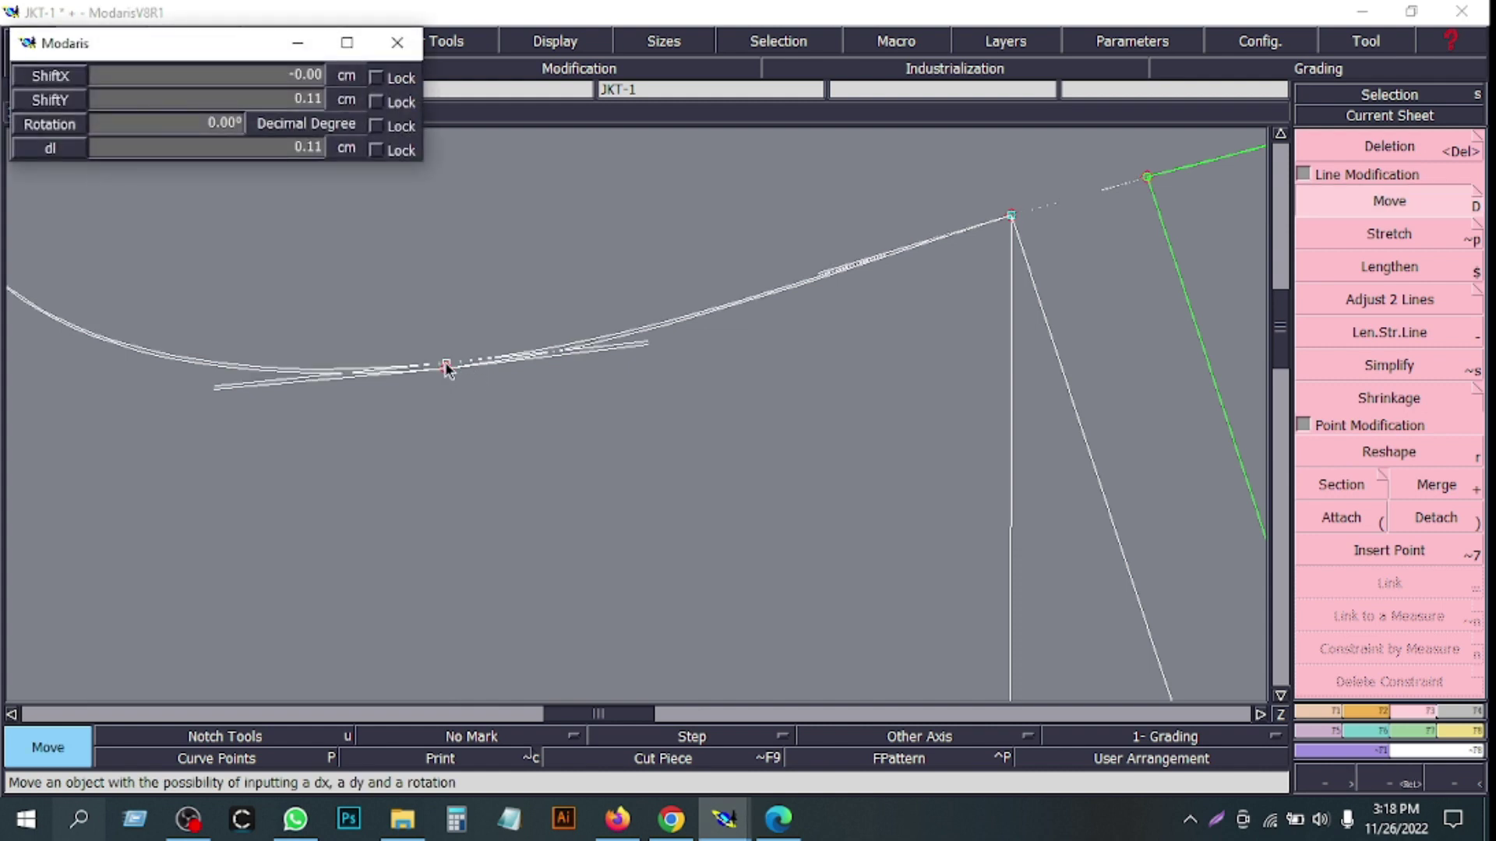
click(447, 363)
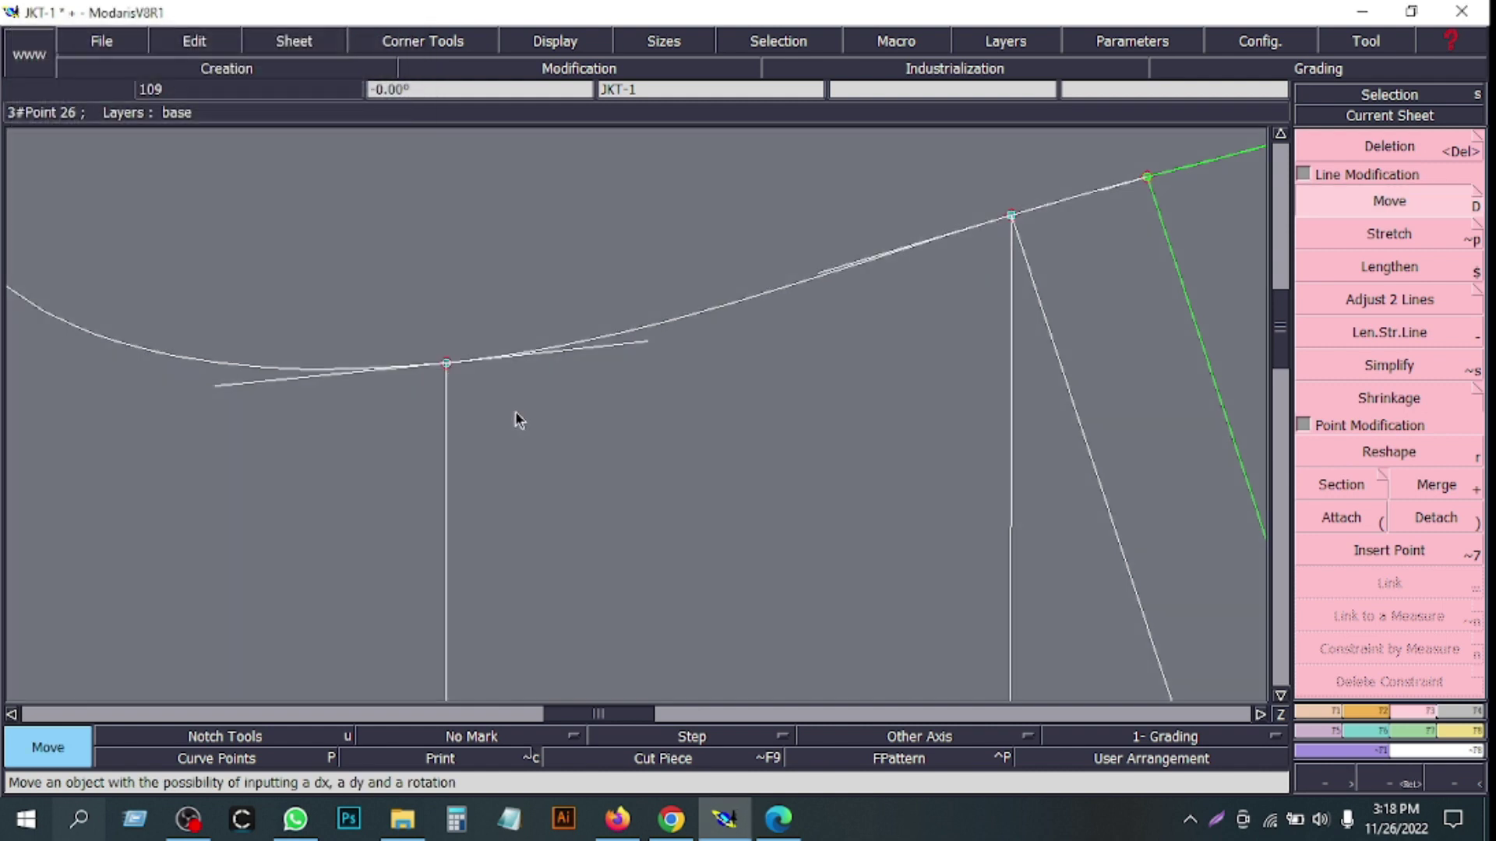
- Reshape JKT-1's lower armhole curve by adjusting the handles at the armhole point and the underarm corner
click(1388, 452)
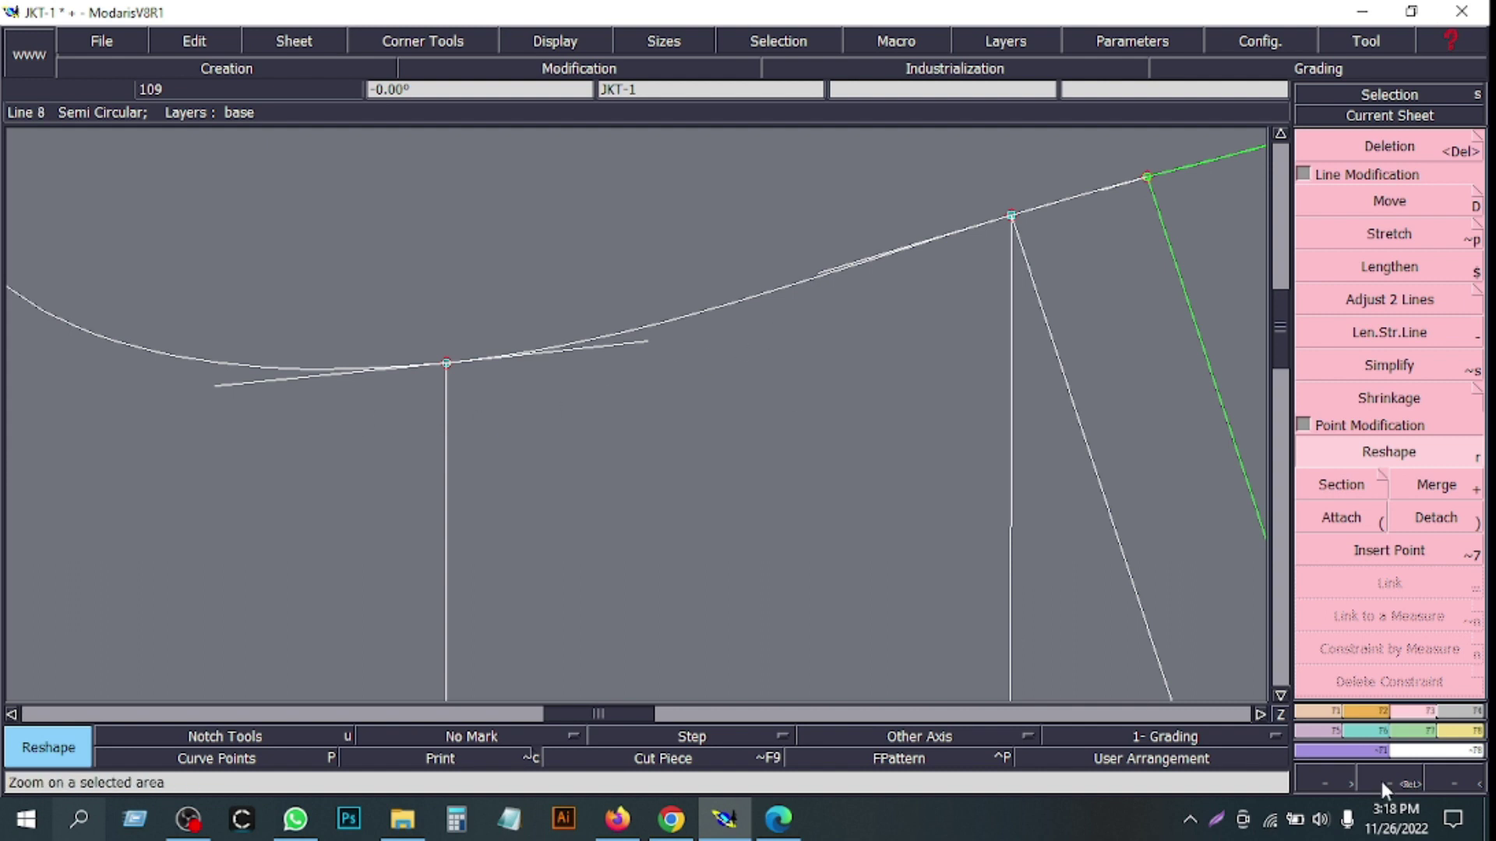
click(1452, 783)
click(1385, 779)
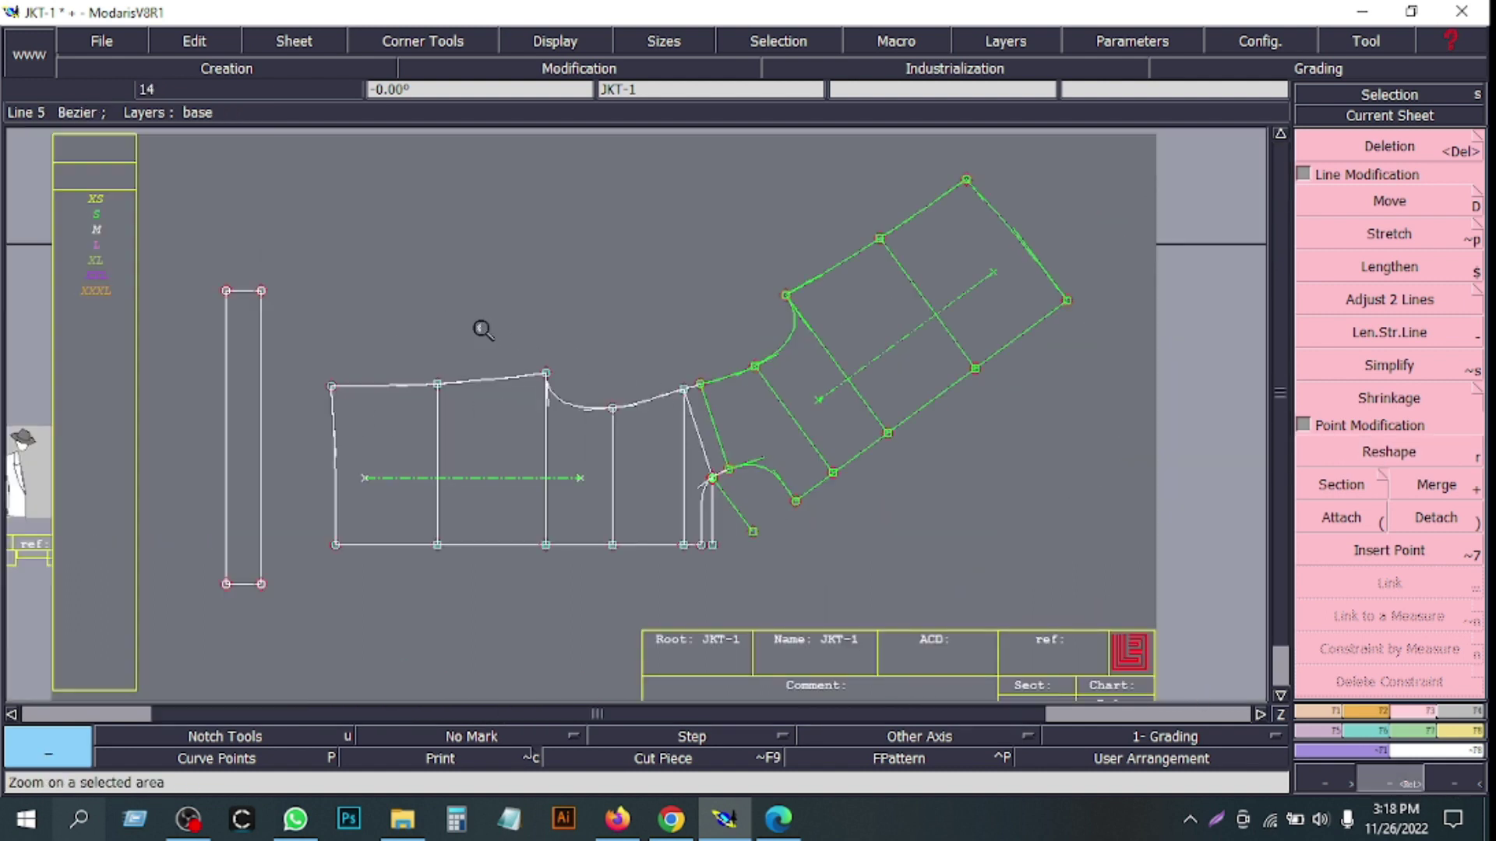
drag(449, 322, 785, 474)
drag(82, 204, 978, 623)
drag(103, 198, 1042, 657)
click(1385, 456)
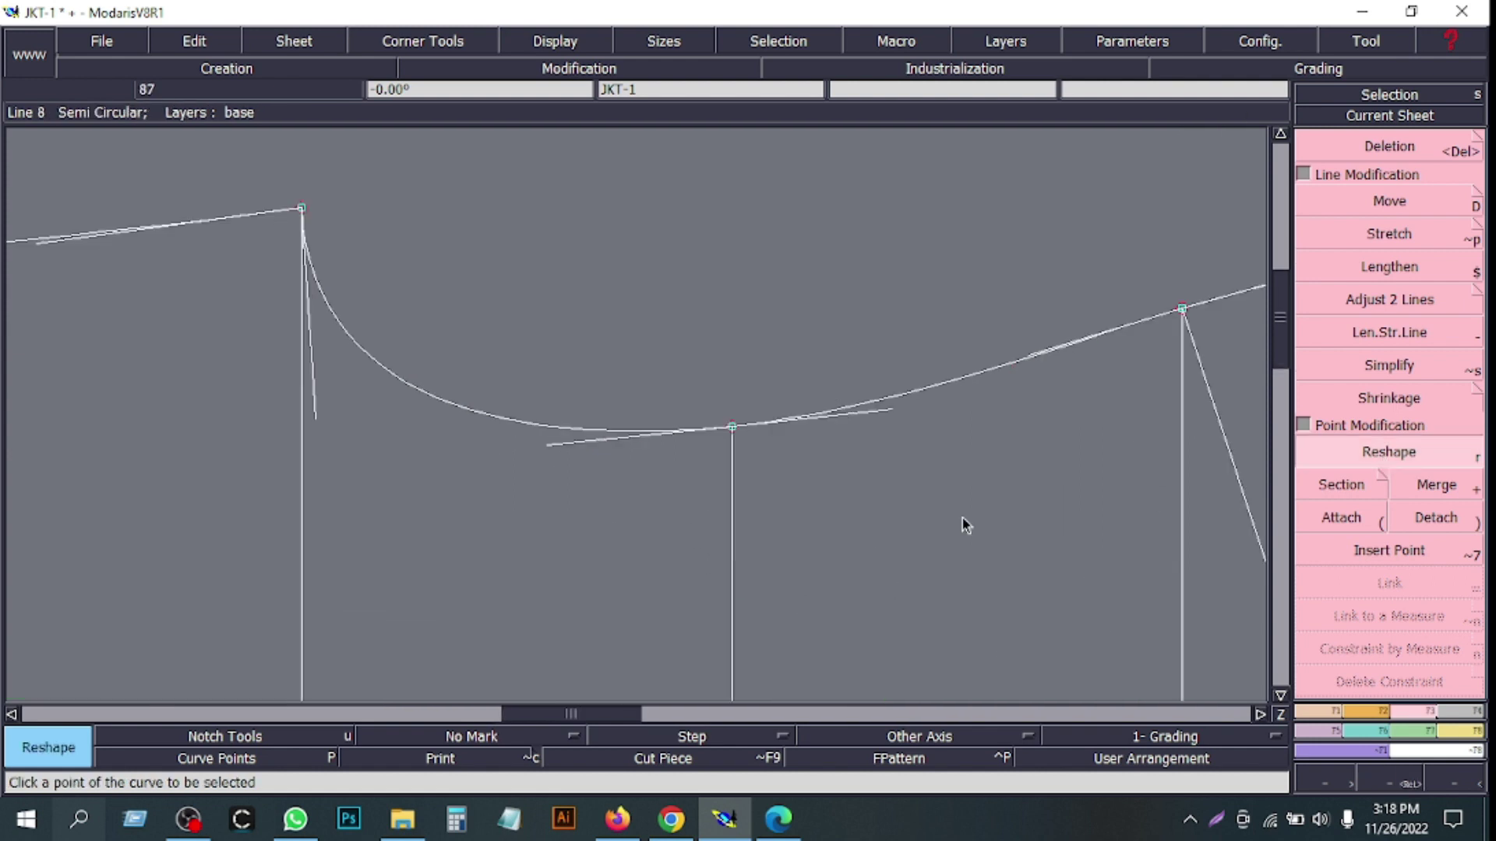
drag(549, 445, 537, 442)
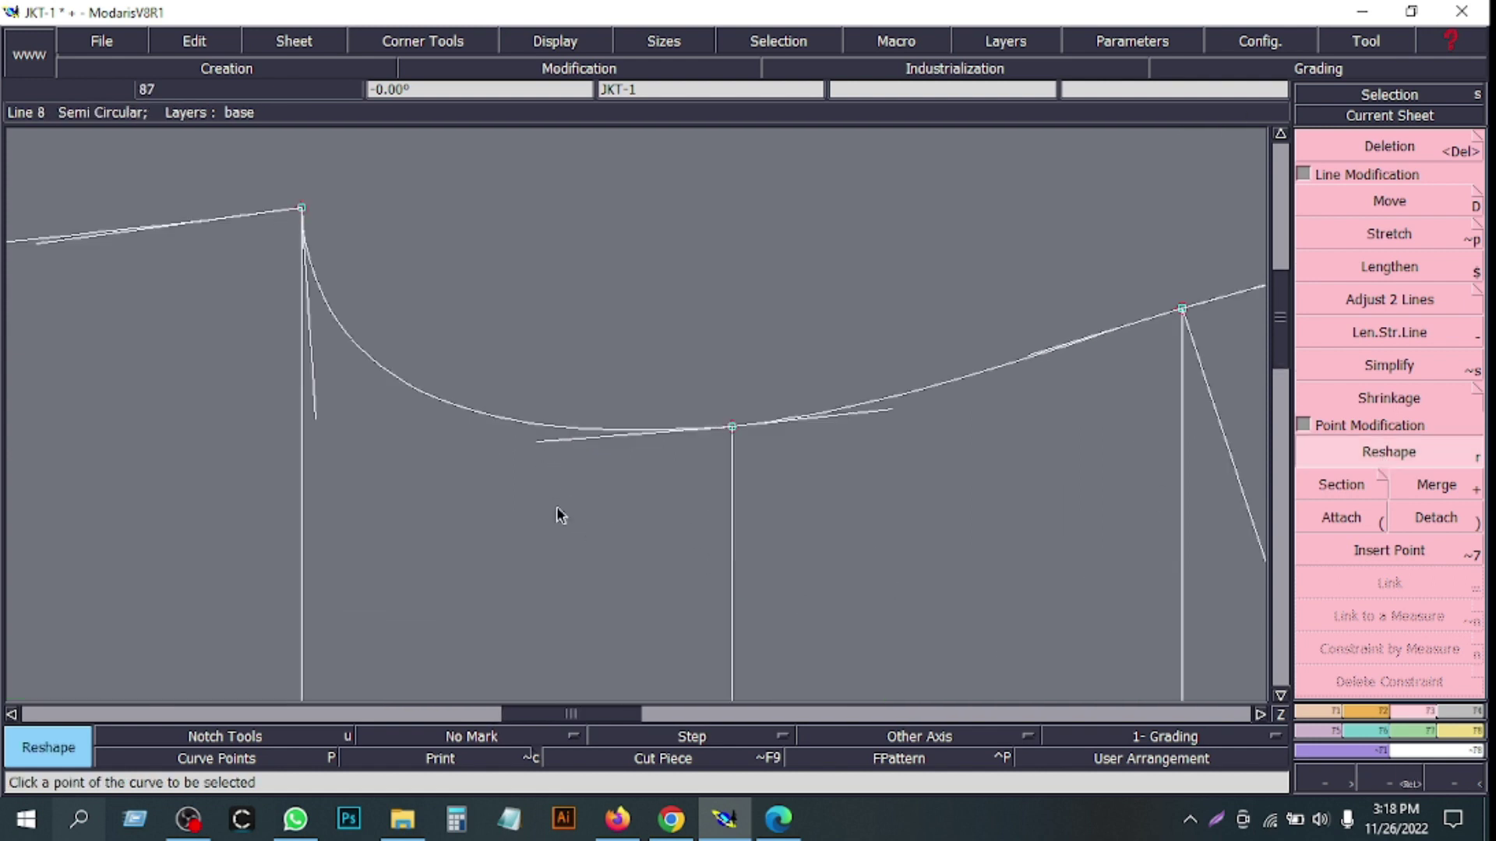
drag(319, 426, 325, 421)
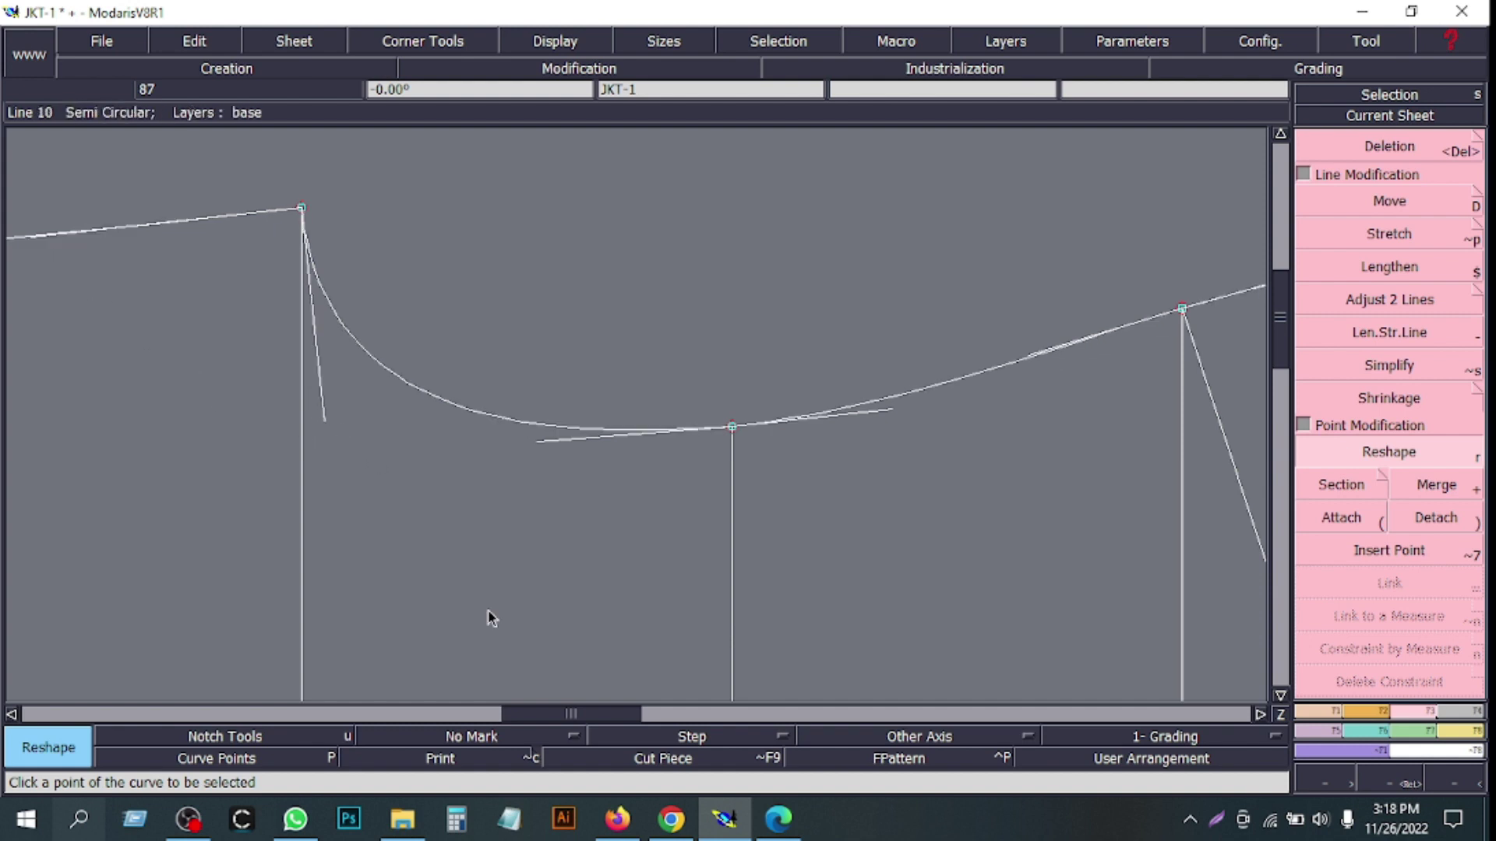
- Examine how the neckline curve runs across the shoulder seam between the assembled pieces
click(1446, 784)
click(1446, 782)
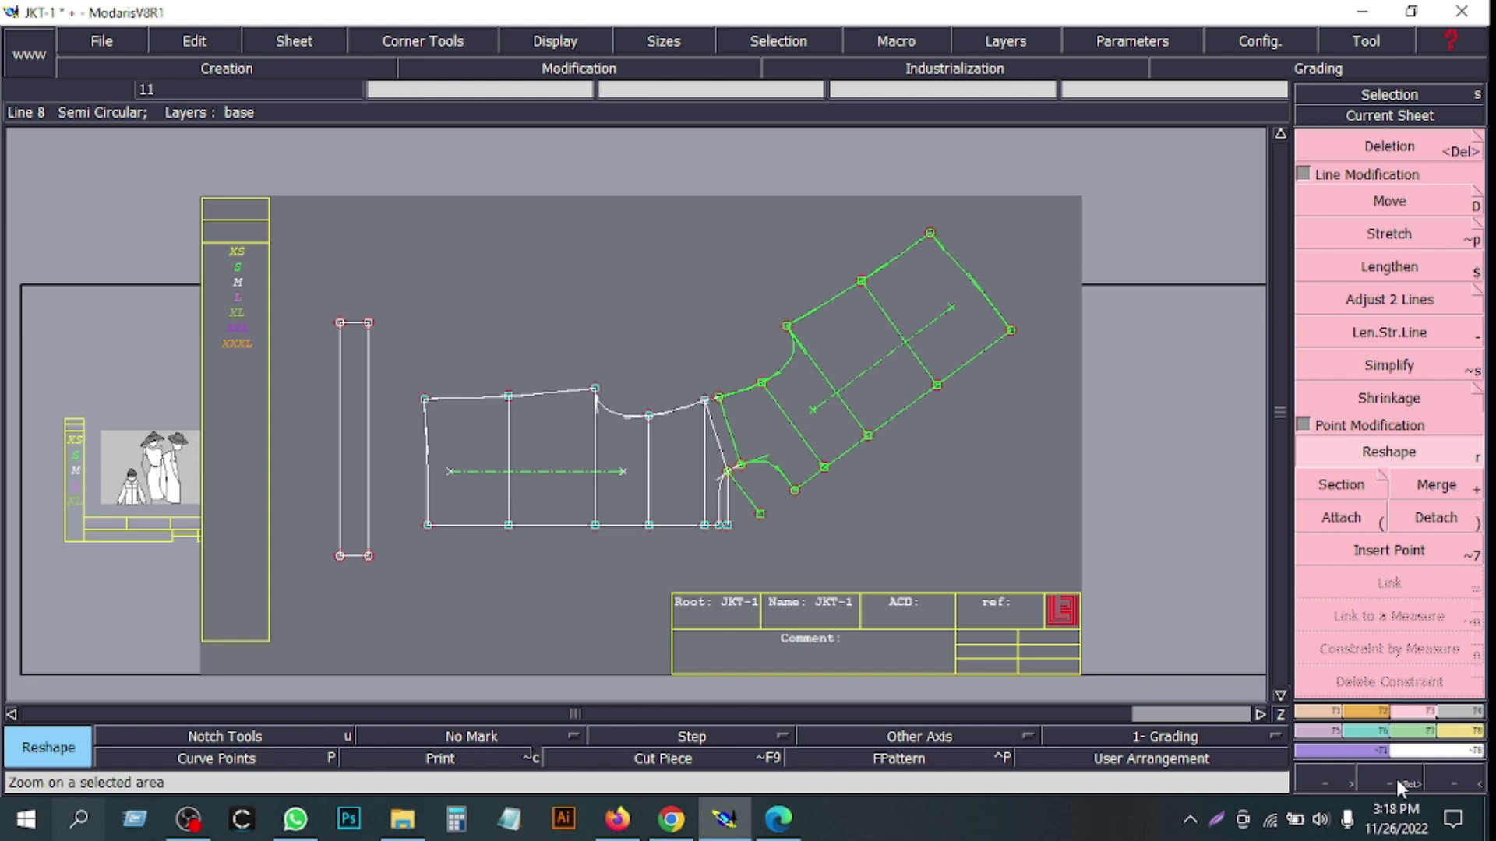
click(1393, 780)
drag(544, 312, 941, 586)
drag(282, 194, 854, 621)
drag(668, 405, 868, 607)
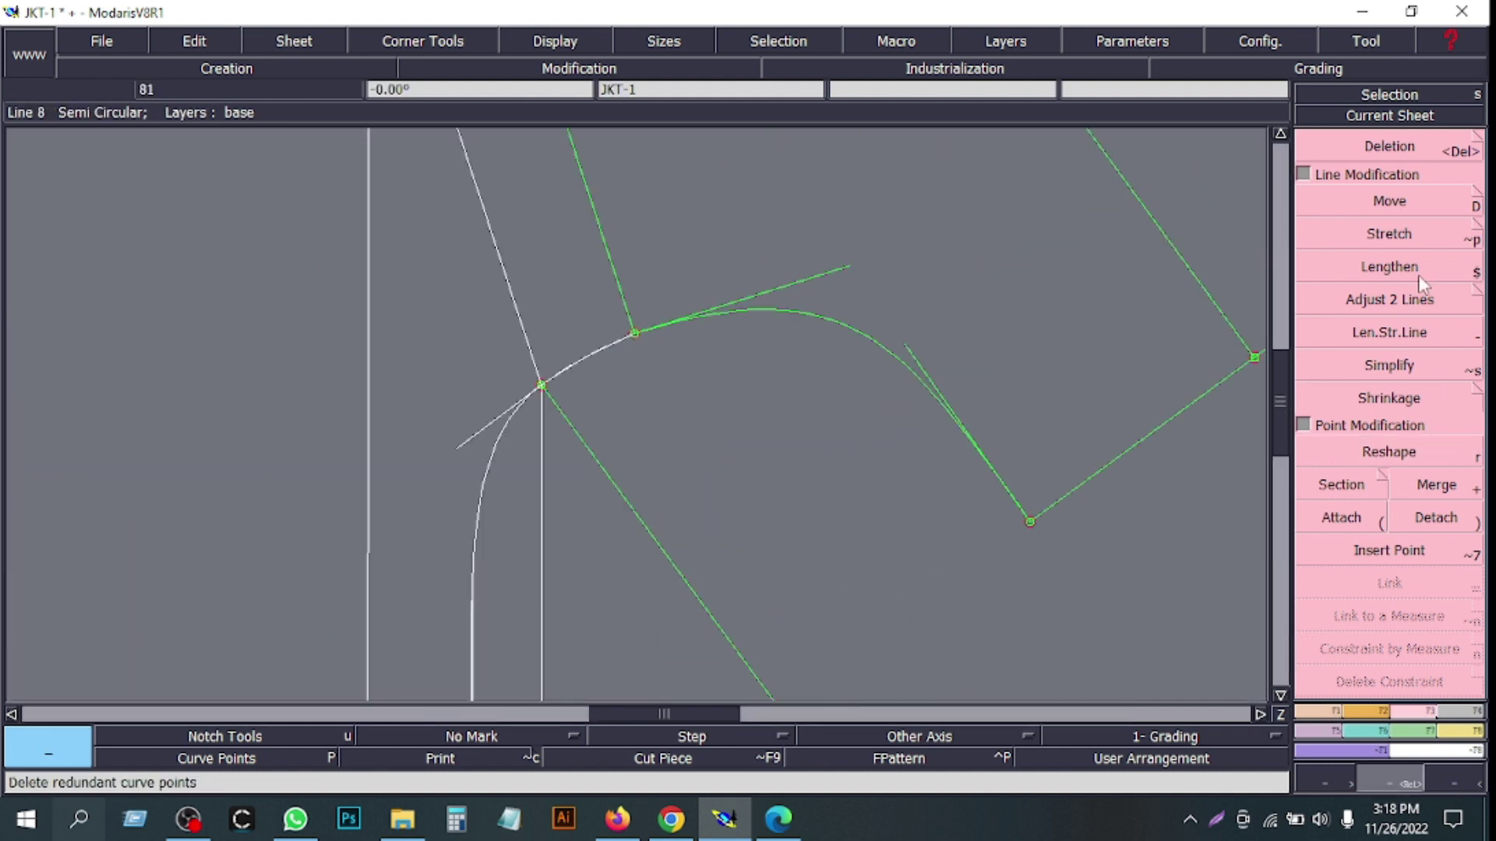
- Divorce the assembled mirrored piece from JKT-1 and view all the sheets with JKT-1 as the current sheet
click(1460, 737)
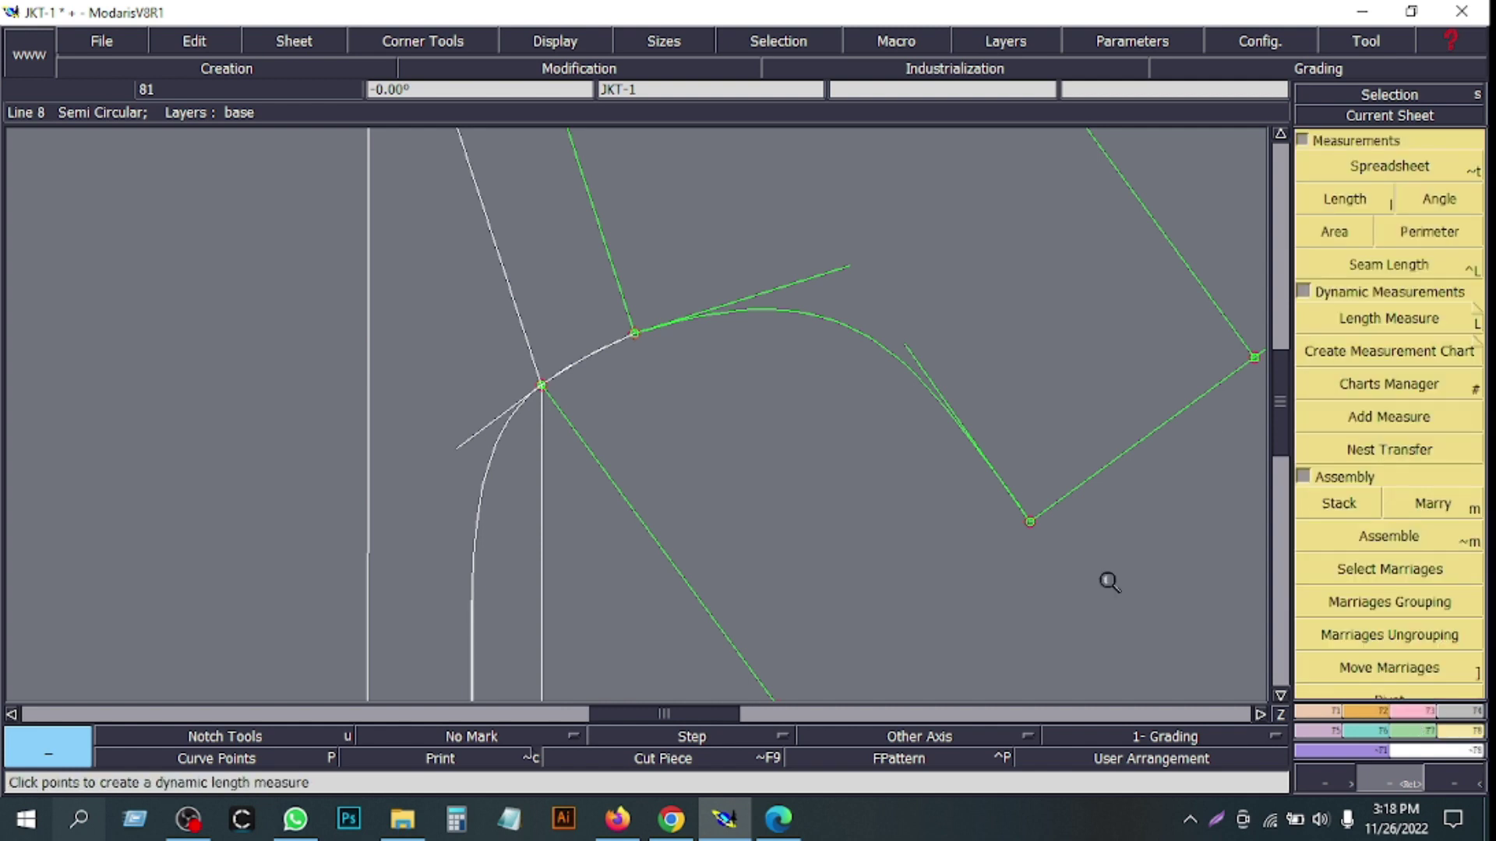
click(1421, 712)
click(1304, 174)
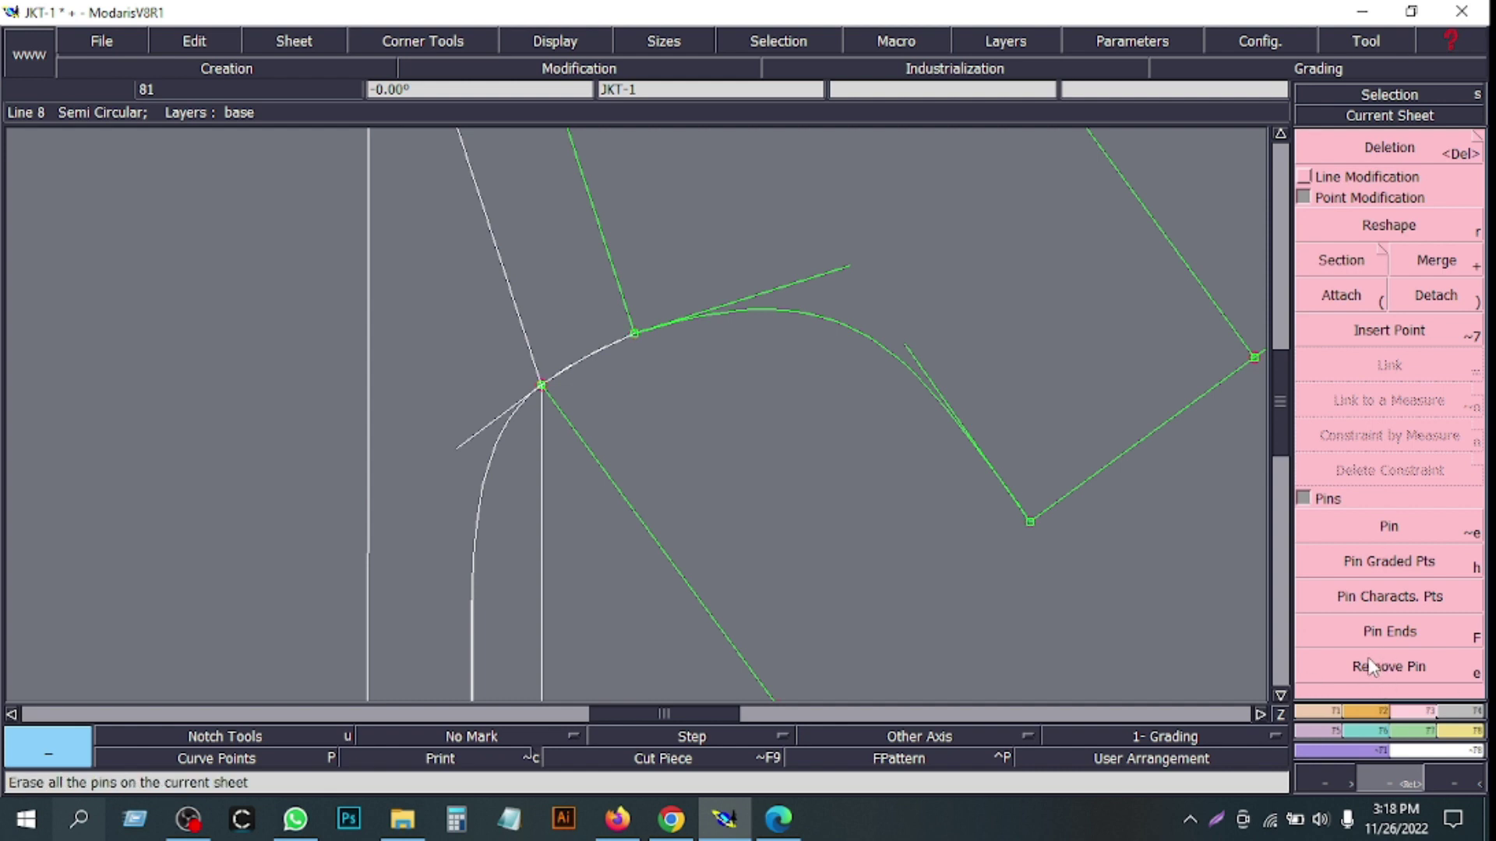
click(1466, 739)
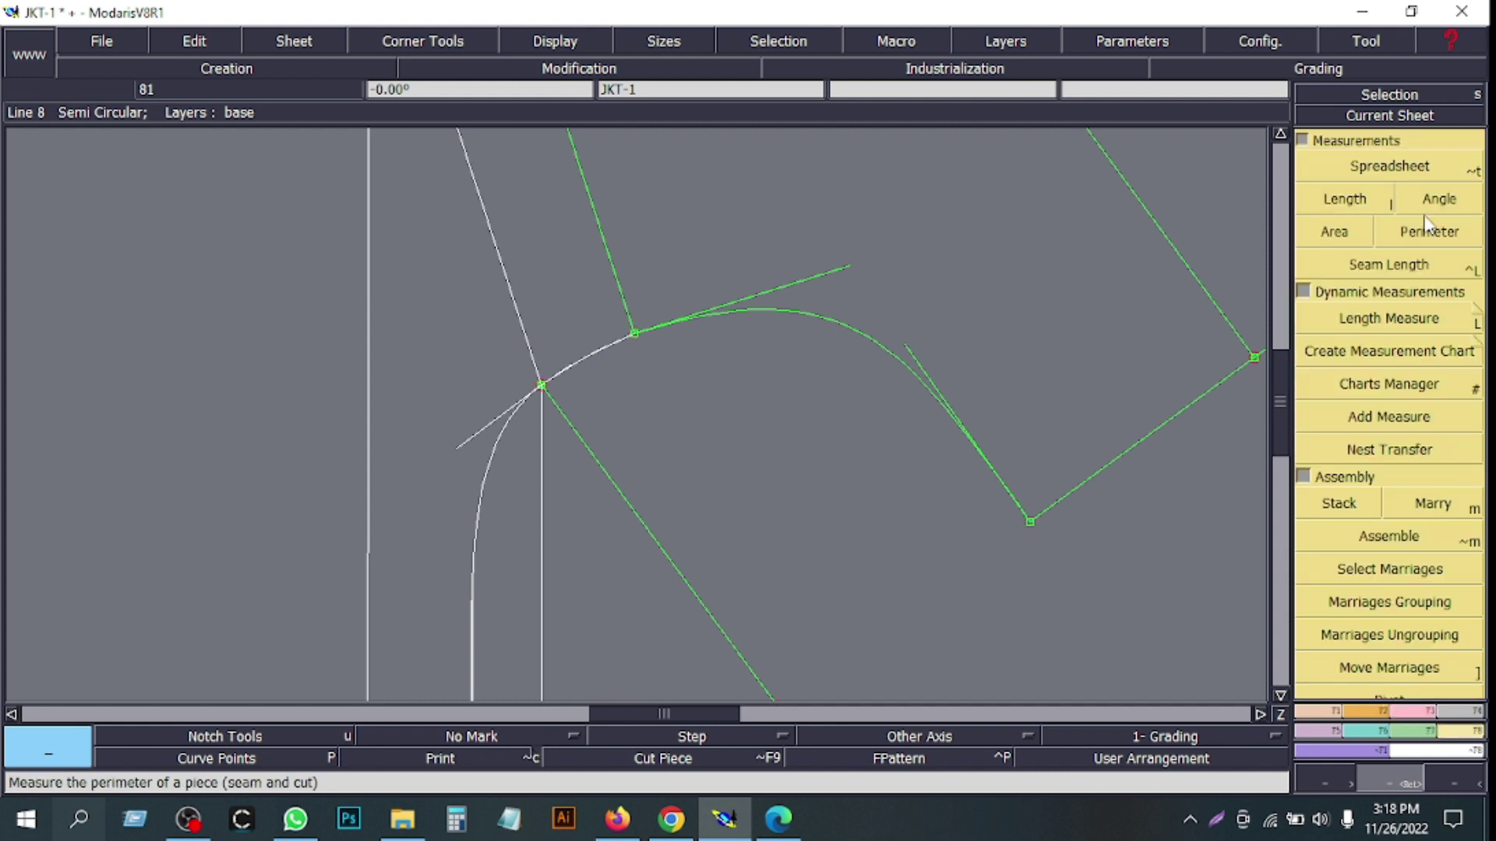
click(1303, 140)
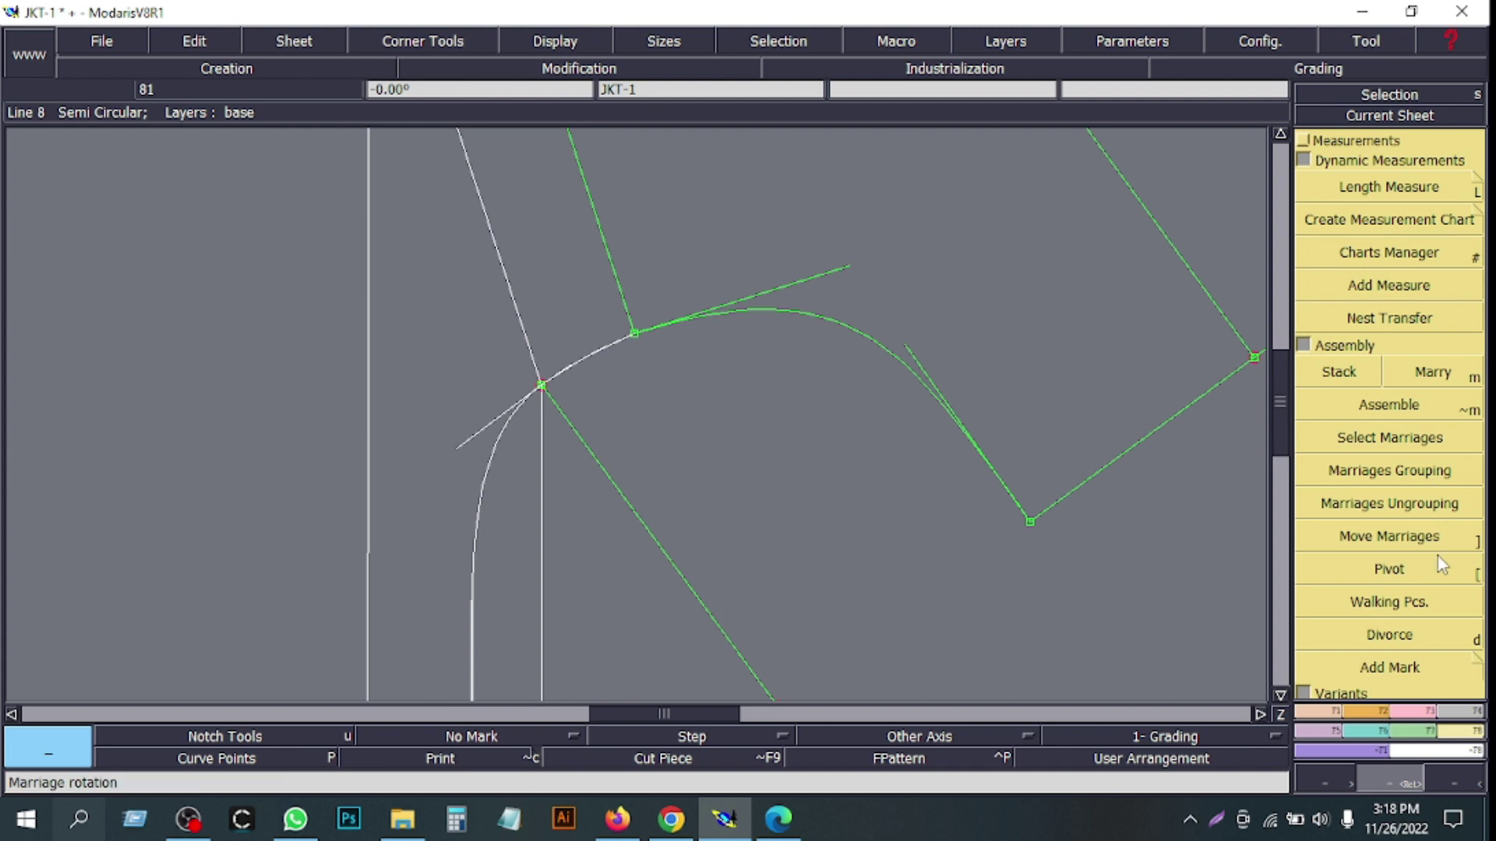
click(1389, 635)
click(1058, 497)
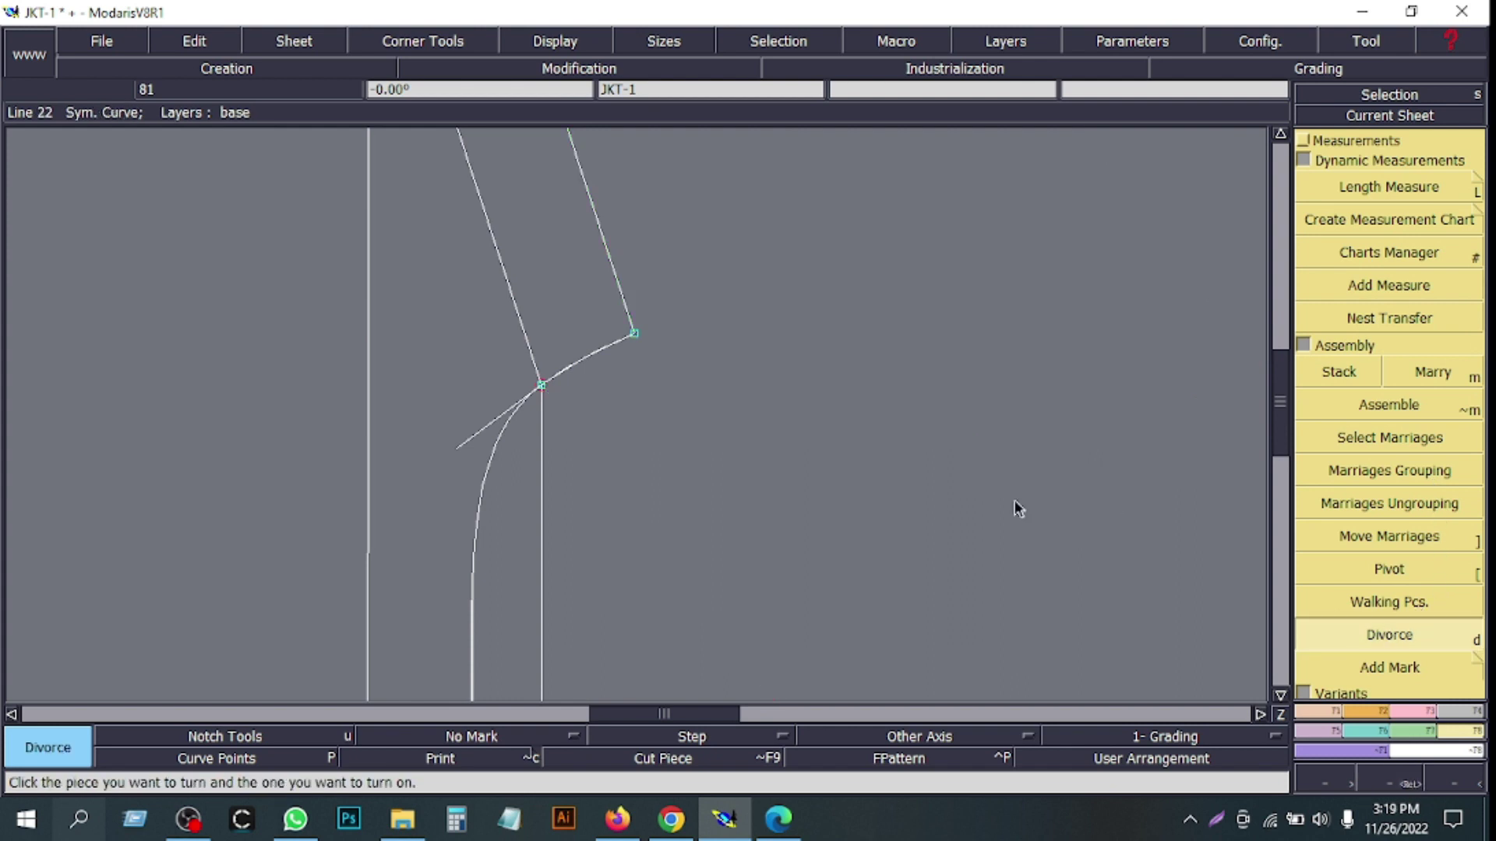
click(1371, 116)
click(850, 394)
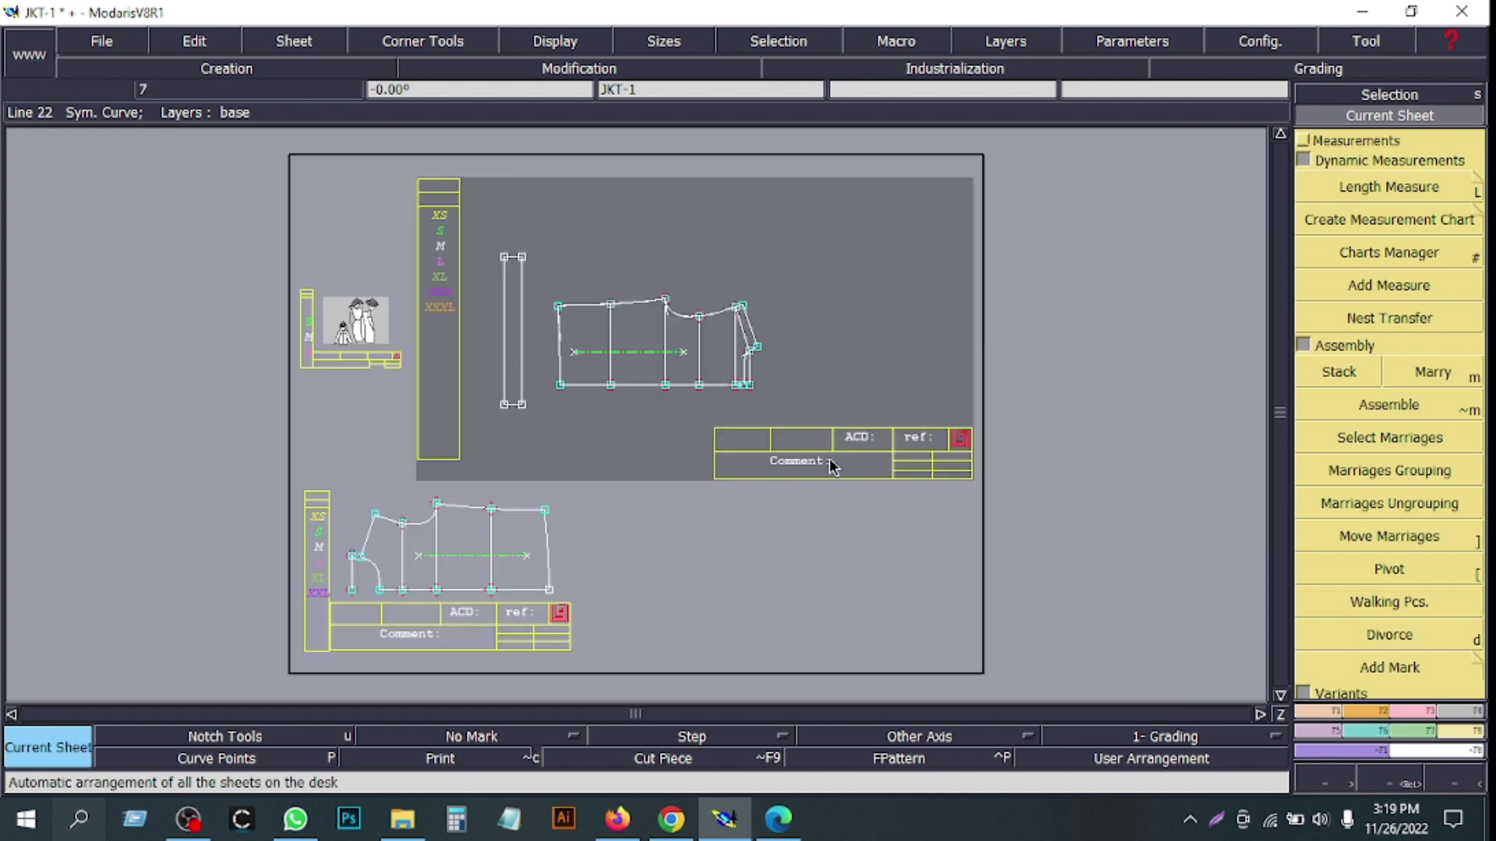
- Make JKT-12 the current sheet and mirror it with both Y and X symmetry
click(501, 591)
key(u)
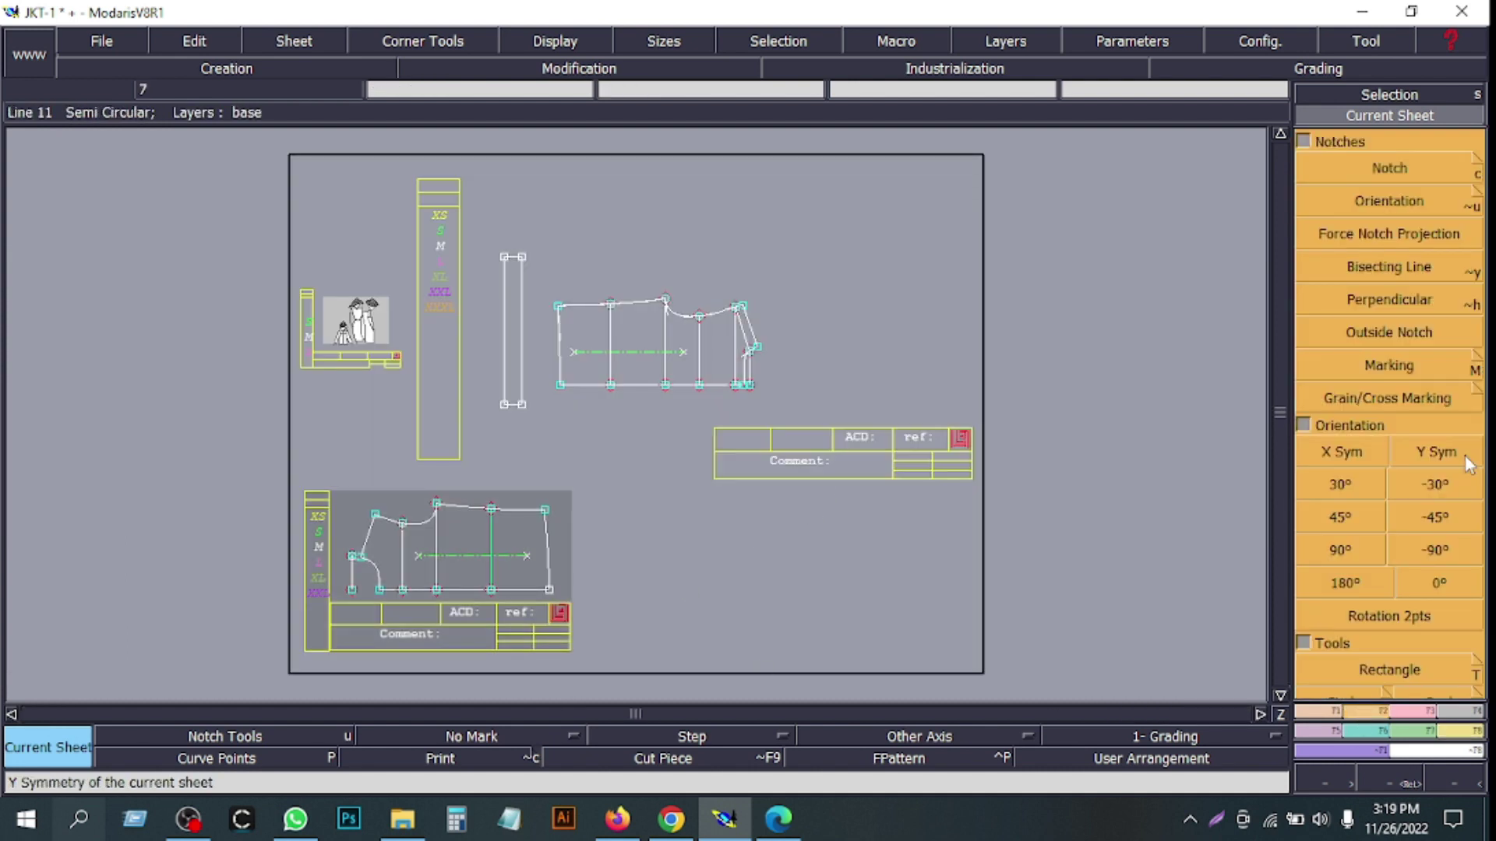
click(1436, 452)
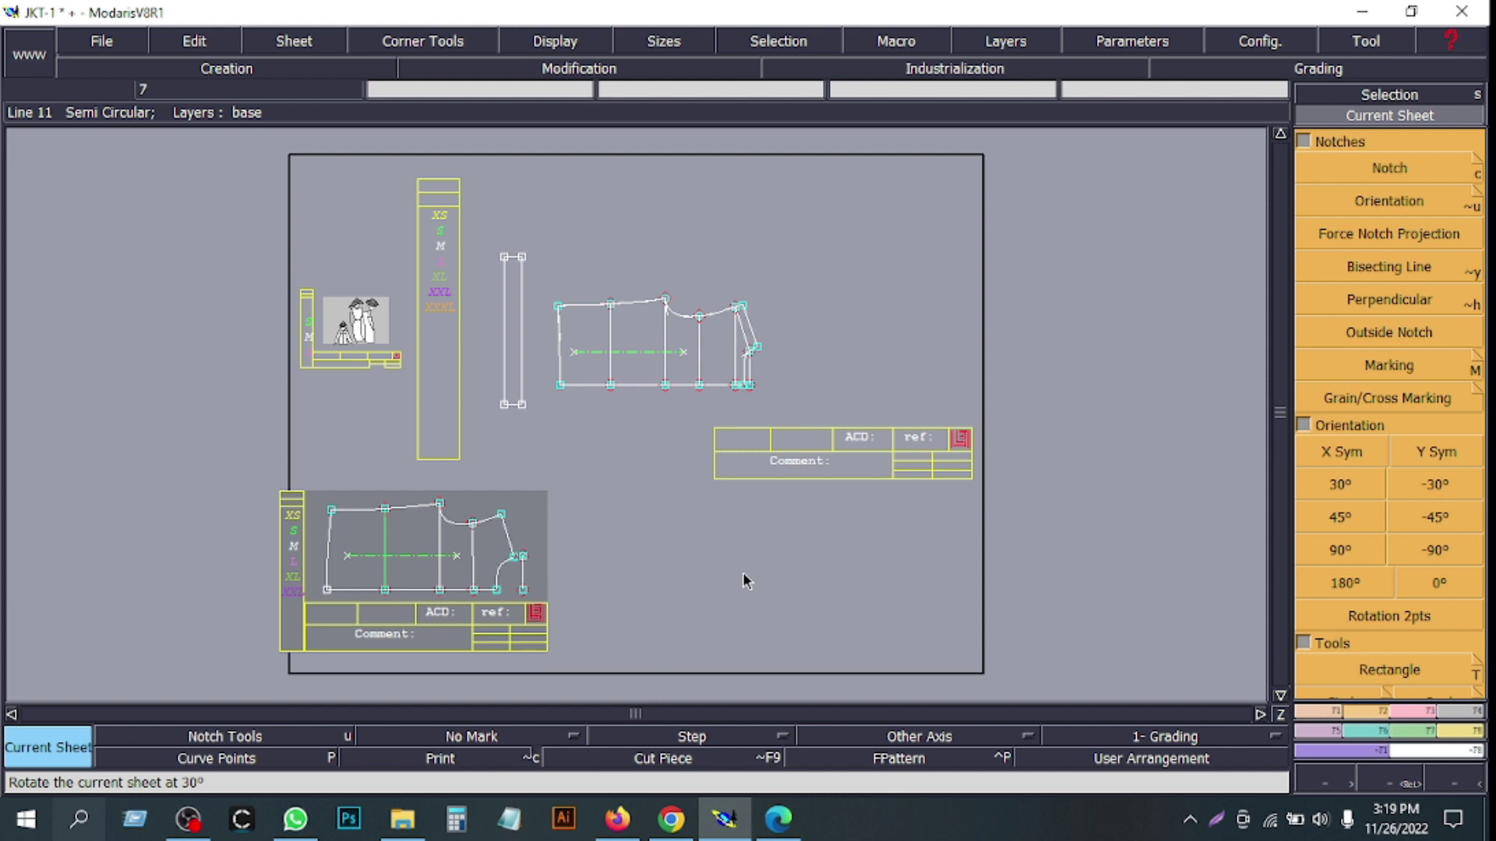
click(1344, 458)
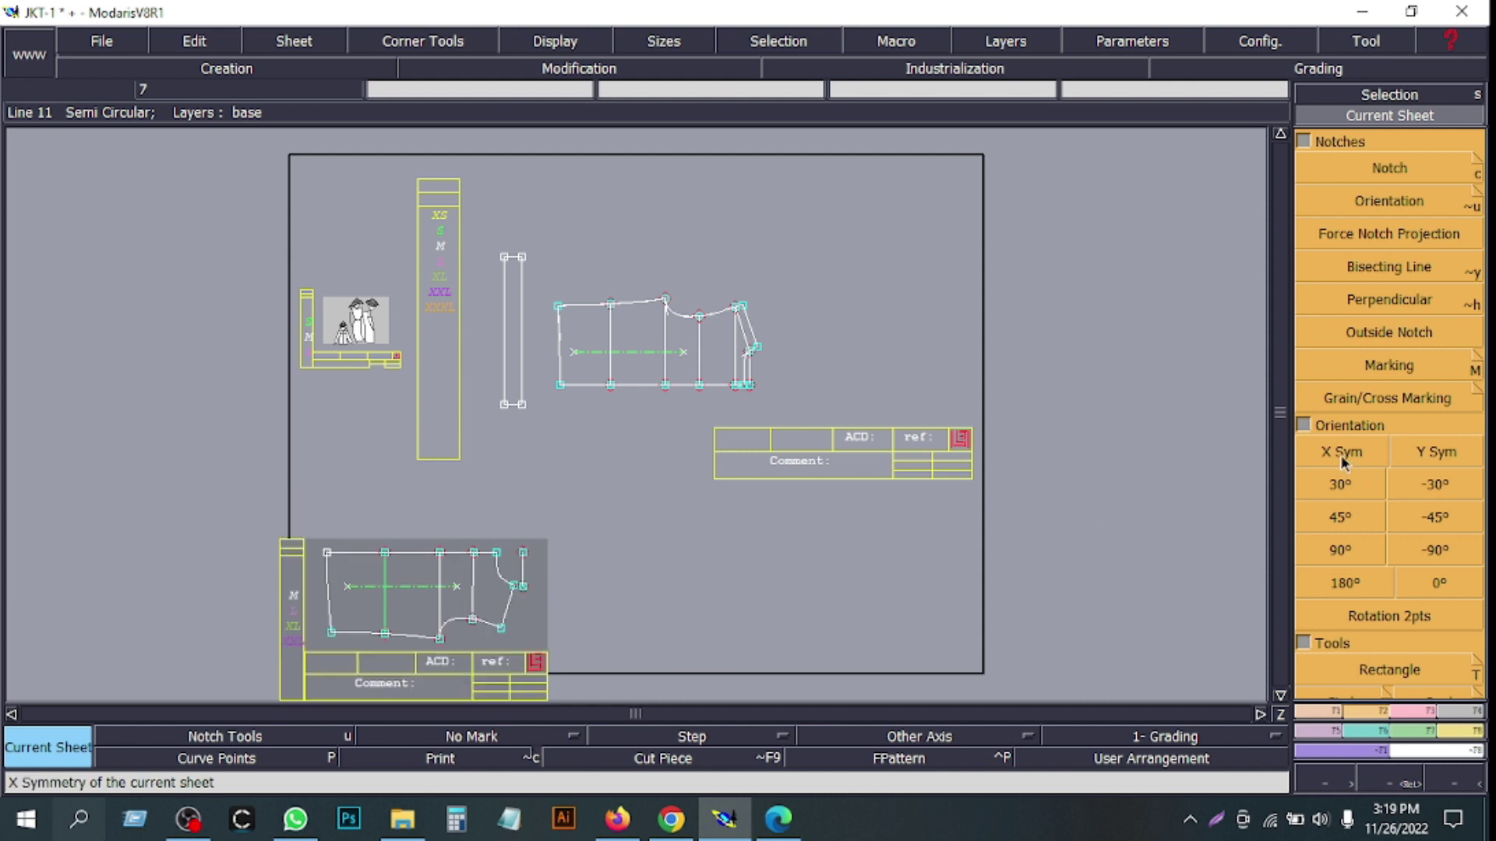
- Marry JKT-12 to JKT-1 at the hem corners of their side seams
click(1453, 733)
click(1430, 374)
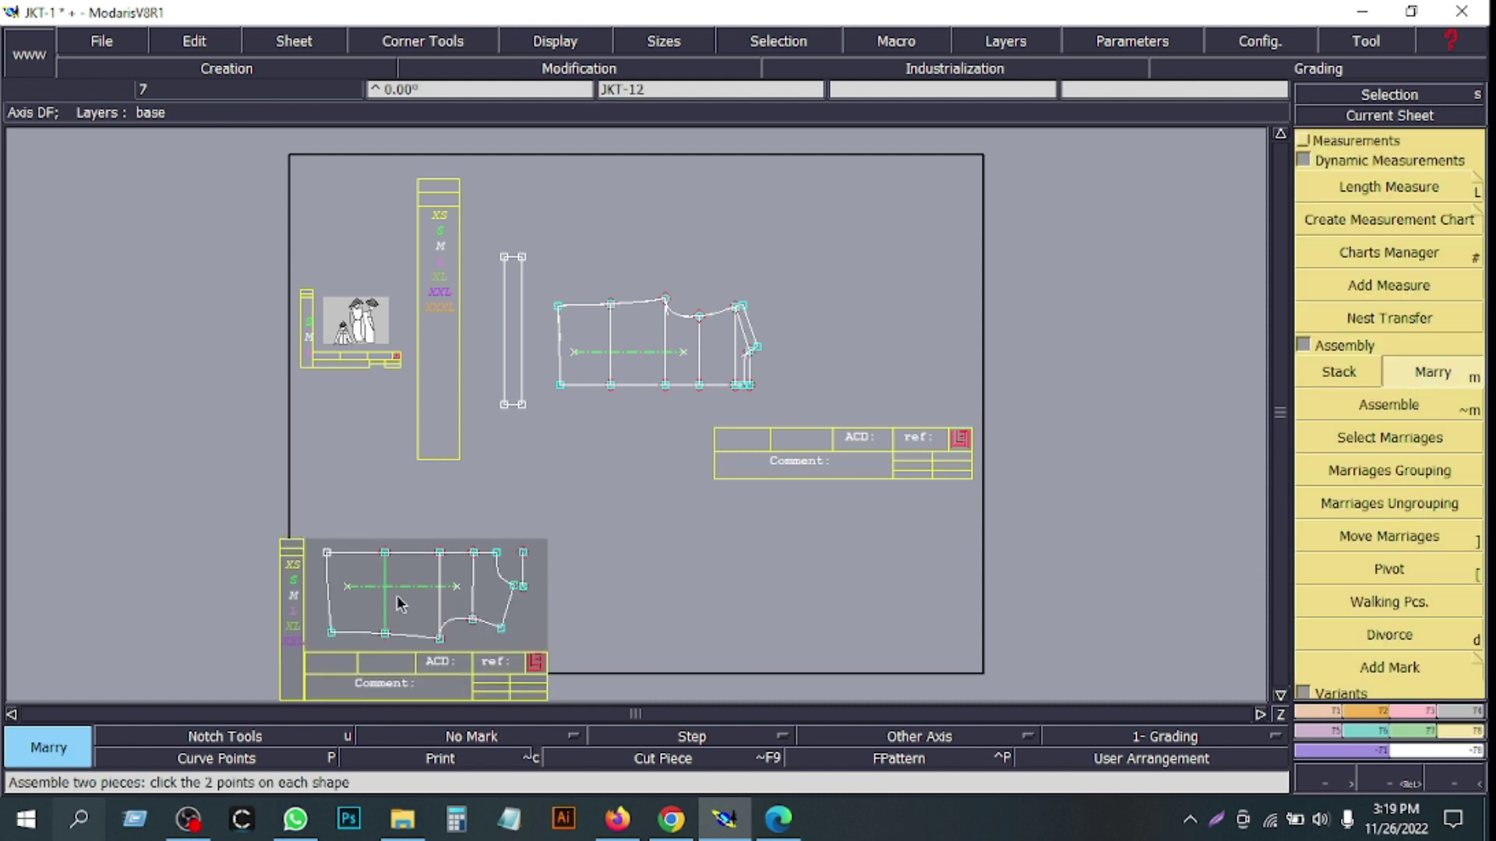
click(332, 631)
click(558, 307)
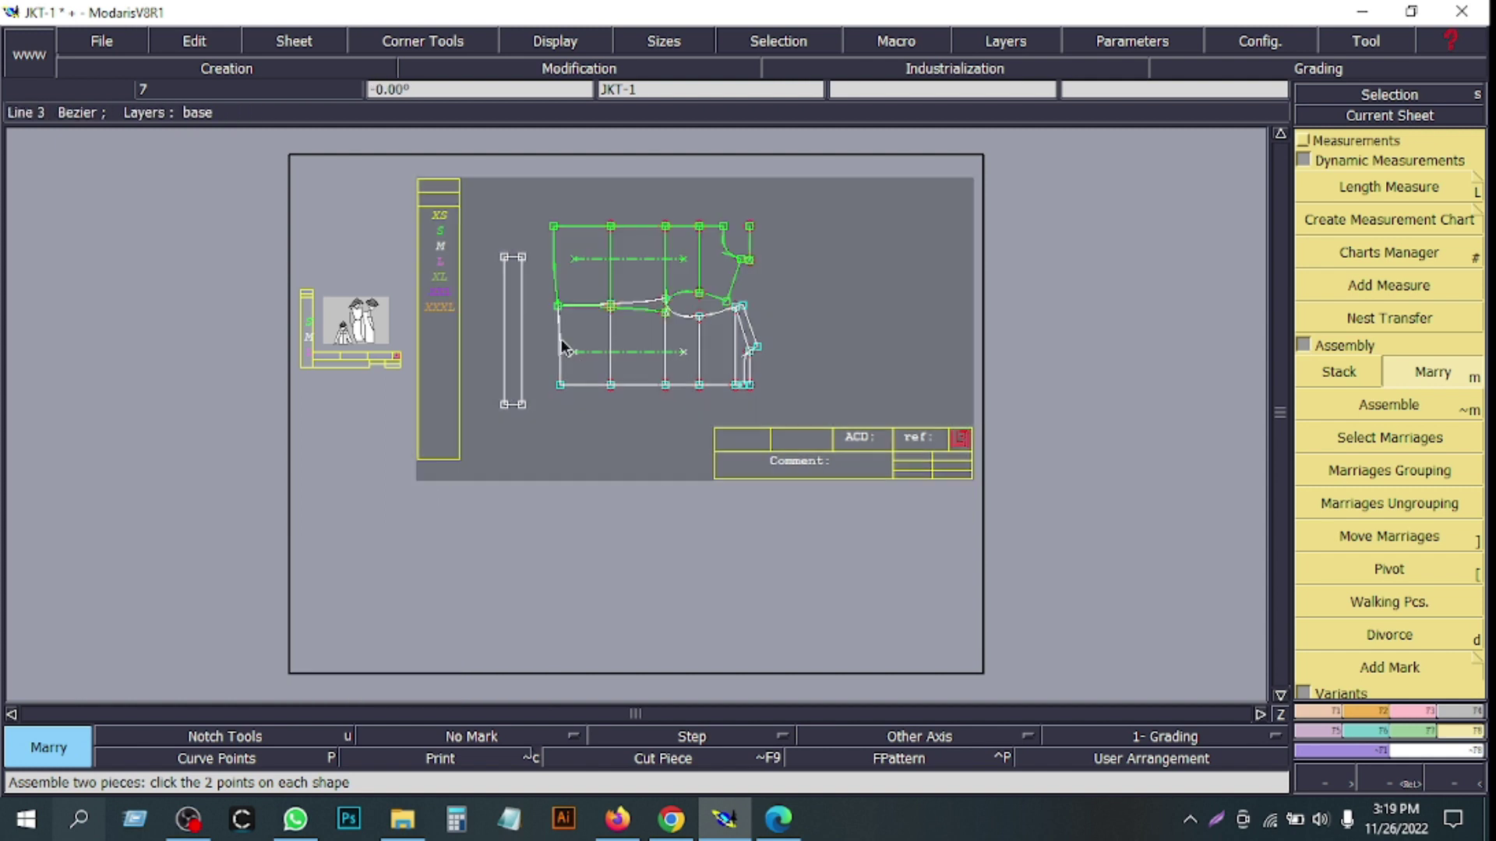
- Examine how the two side seams run from the hem to the underarm, with the curve handles hidden
click(1389, 778)
drag(533, 287, 618, 389)
drag(410, 148, 938, 580)
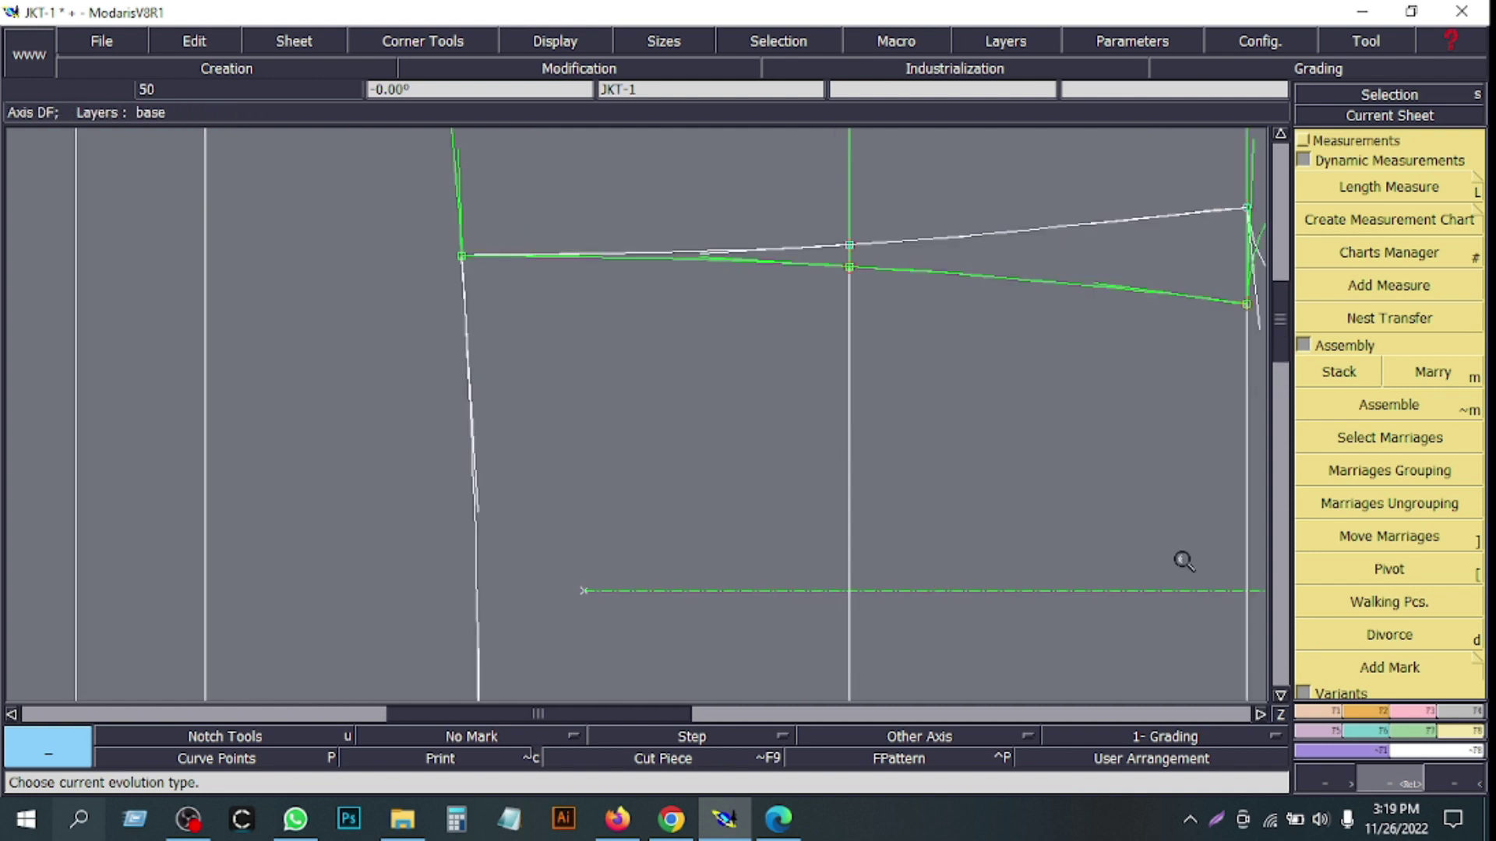
click(1456, 779)
click(1457, 780)
drag(534, 302, 739, 455)
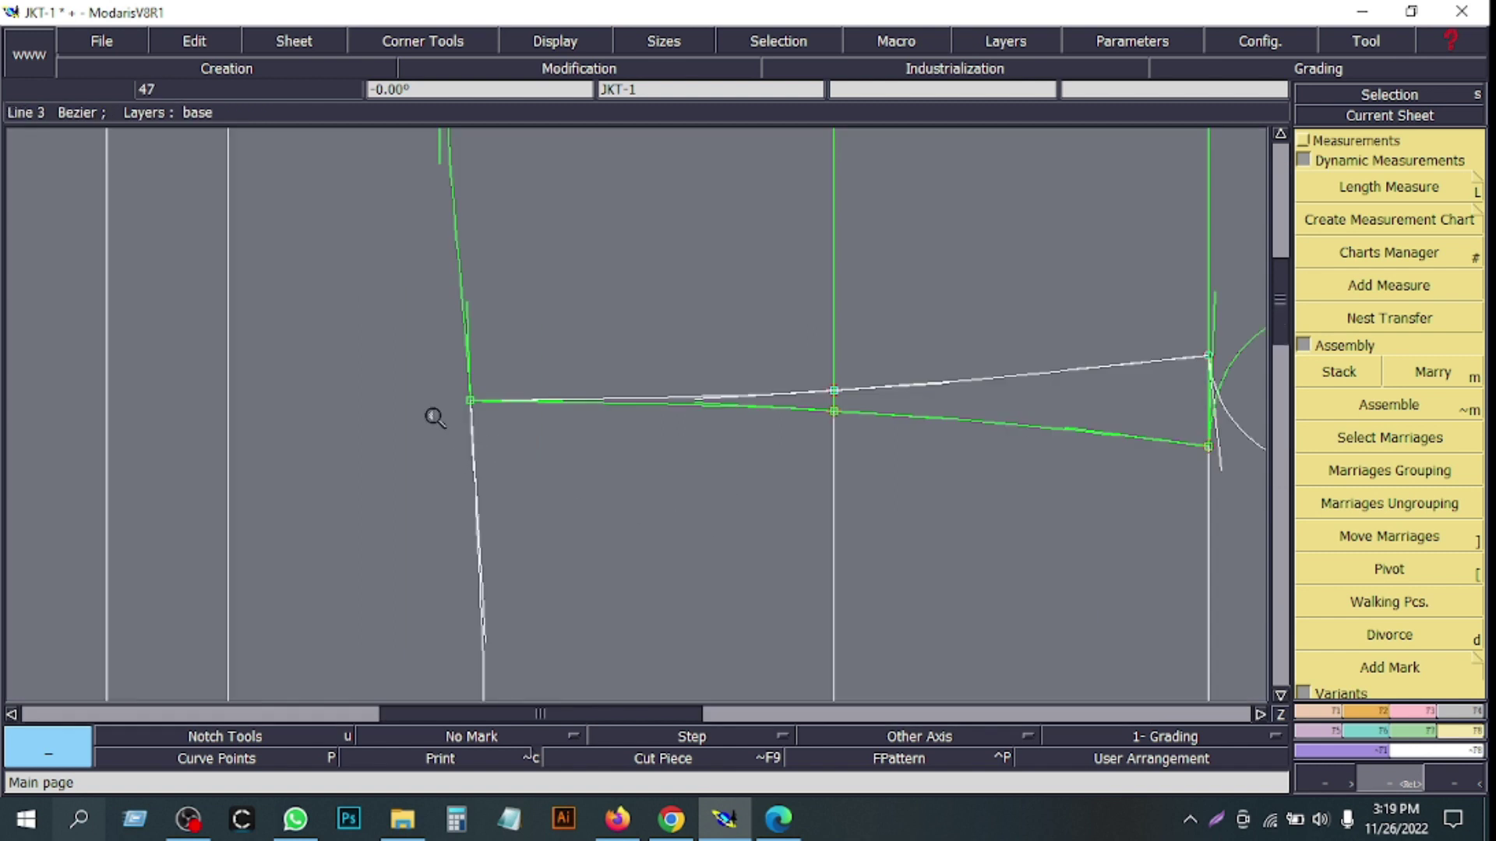
key(h)
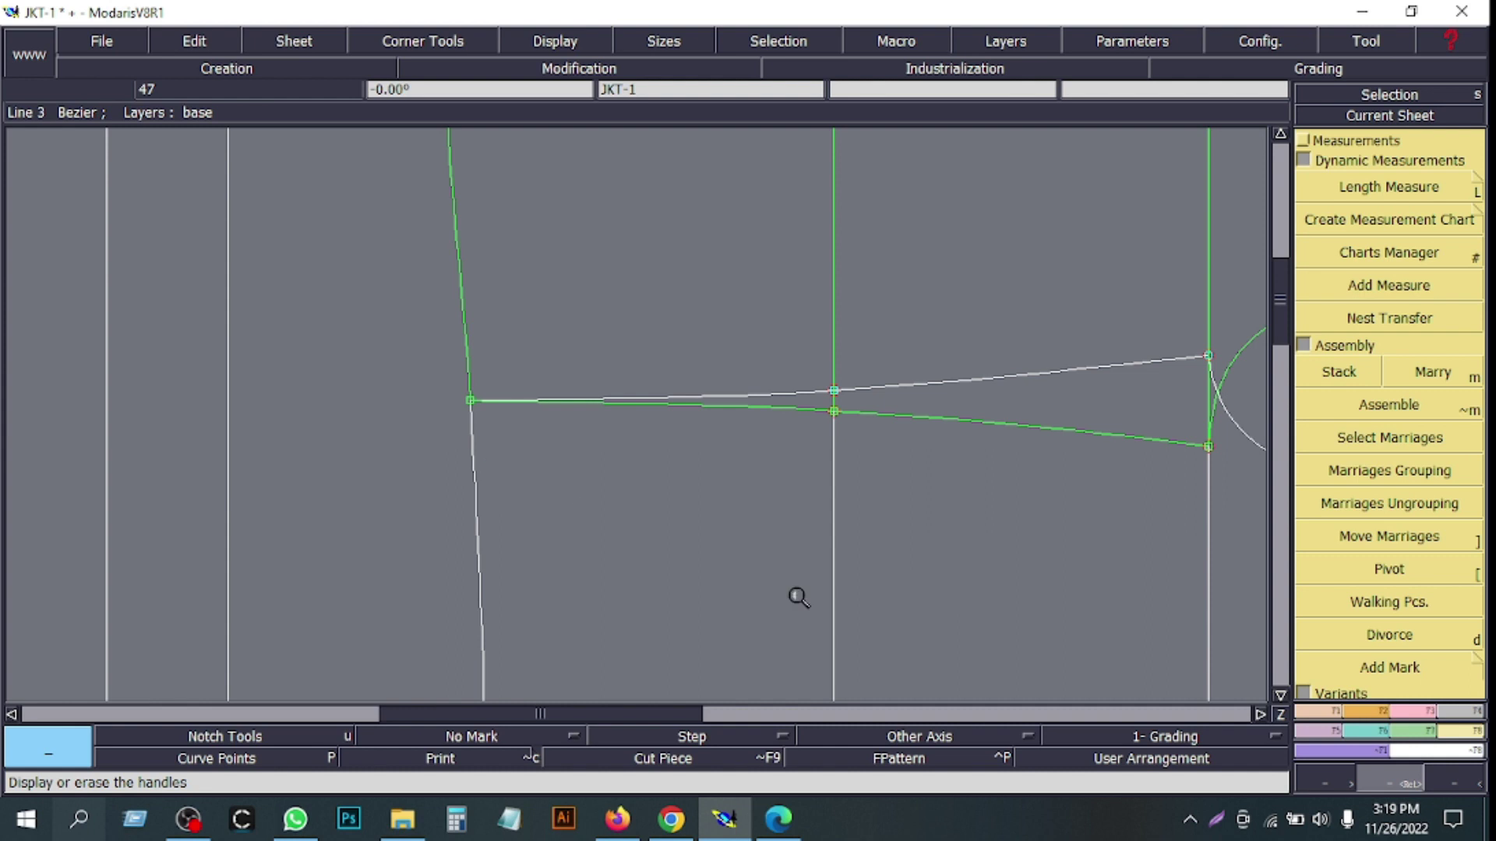
click(1455, 779)
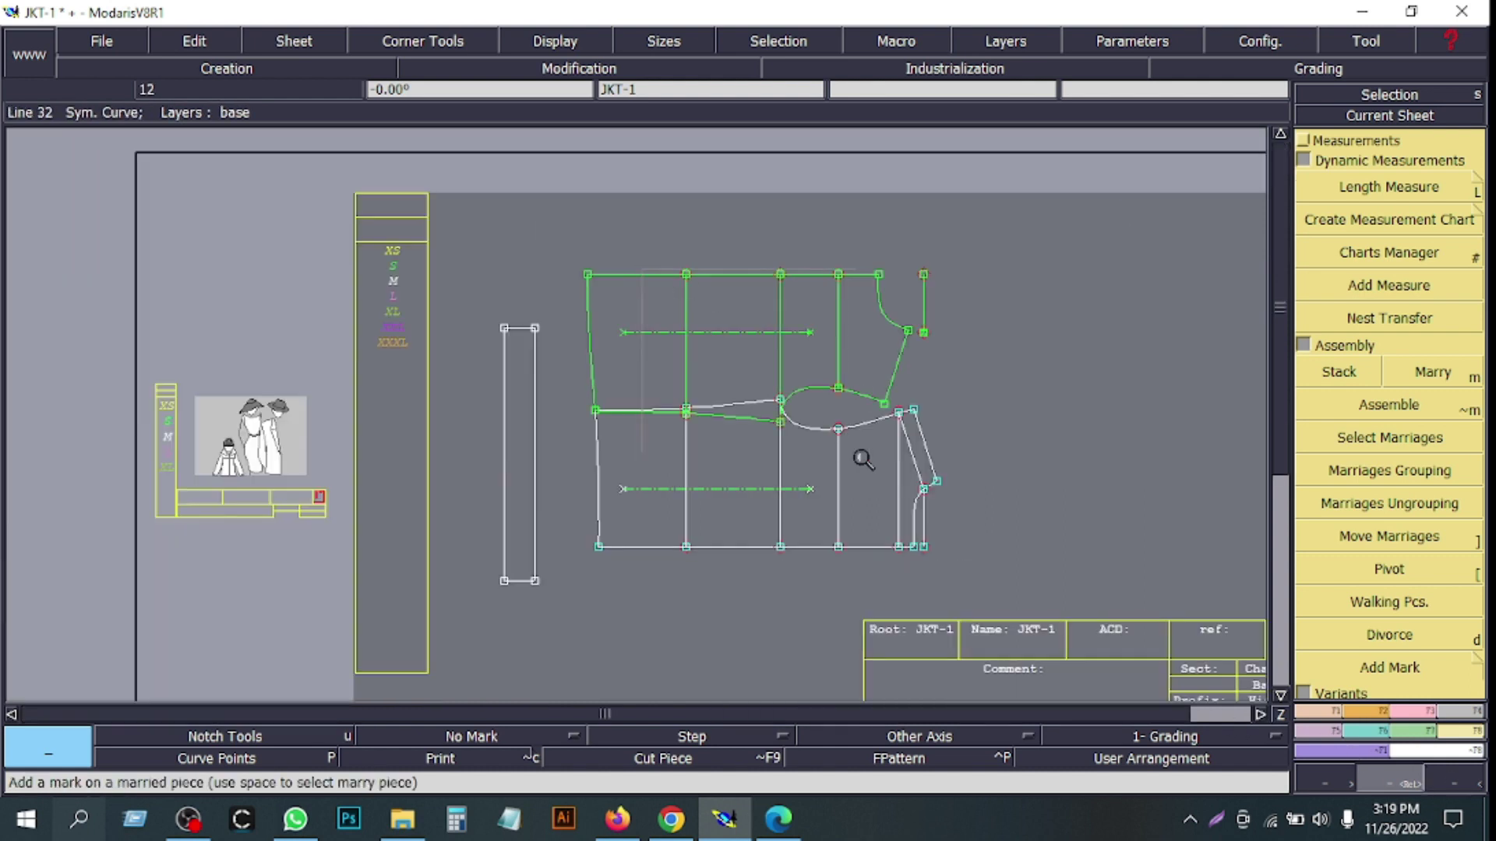
- Move the married JKT-12 so its underarm corner lands on JKT-1's underarm corner
drag(853, 448, 884, 476)
drag(323, 248, 955, 625)
click(1389, 601)
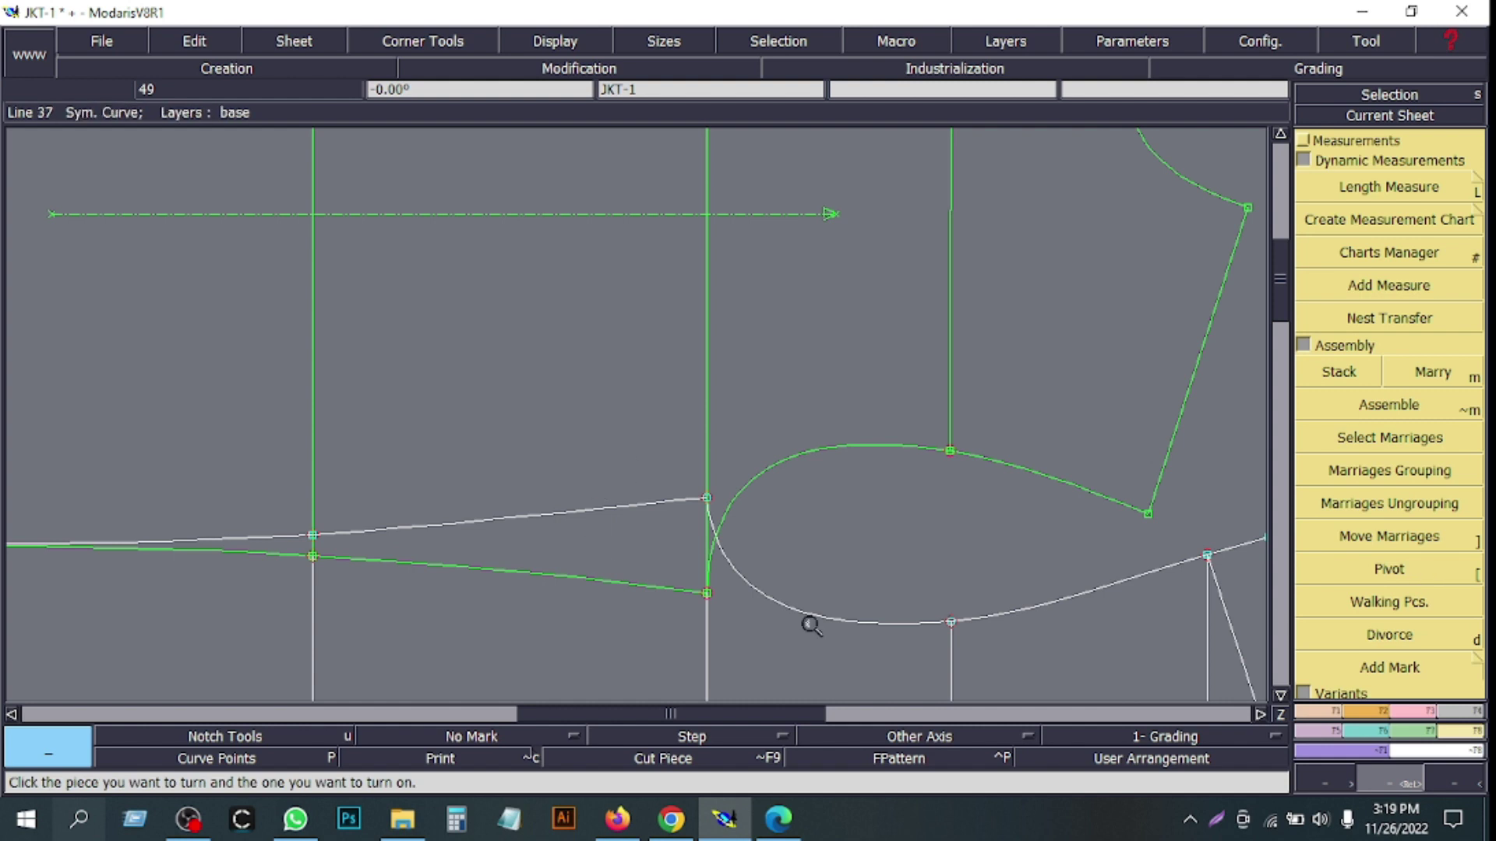
click(1389, 536)
click(705, 594)
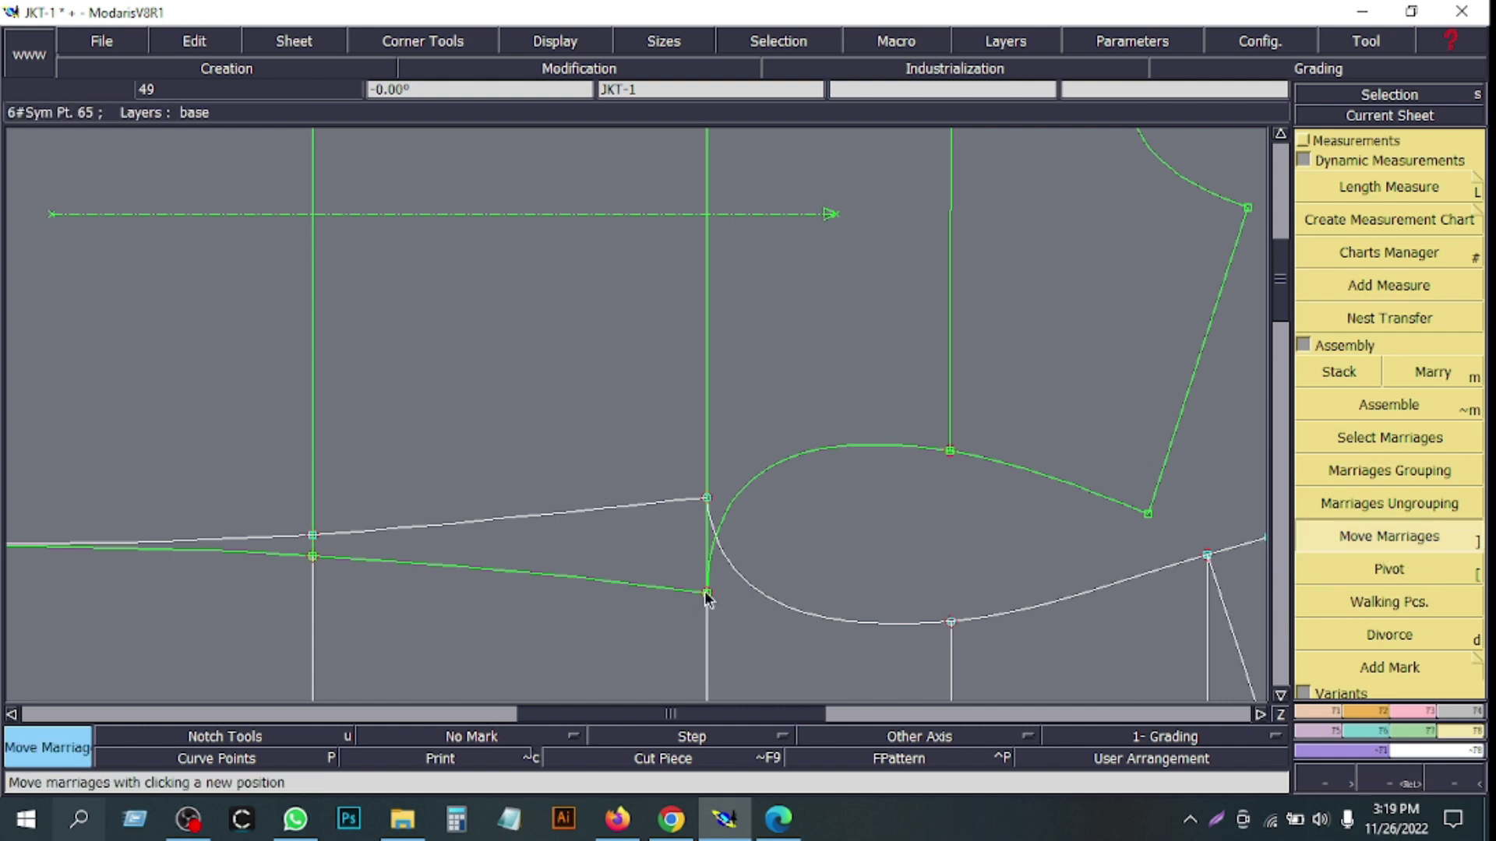
click(707, 499)
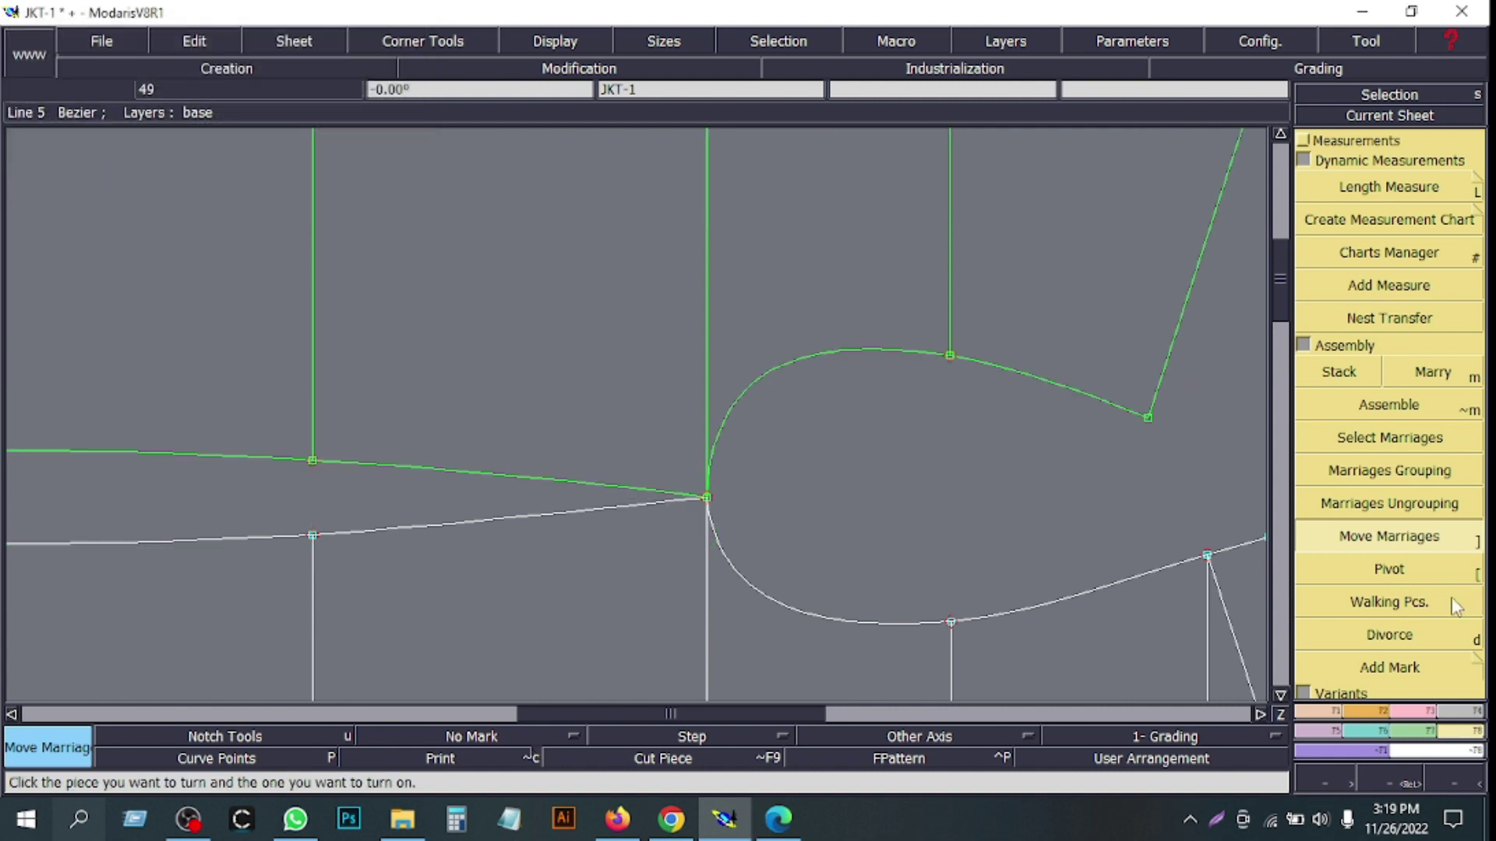
- Pivot the married JKT-12 about the shared underarm point to bring its side seam onto JKT-1's side seam
click(1394, 575)
click(534, 479)
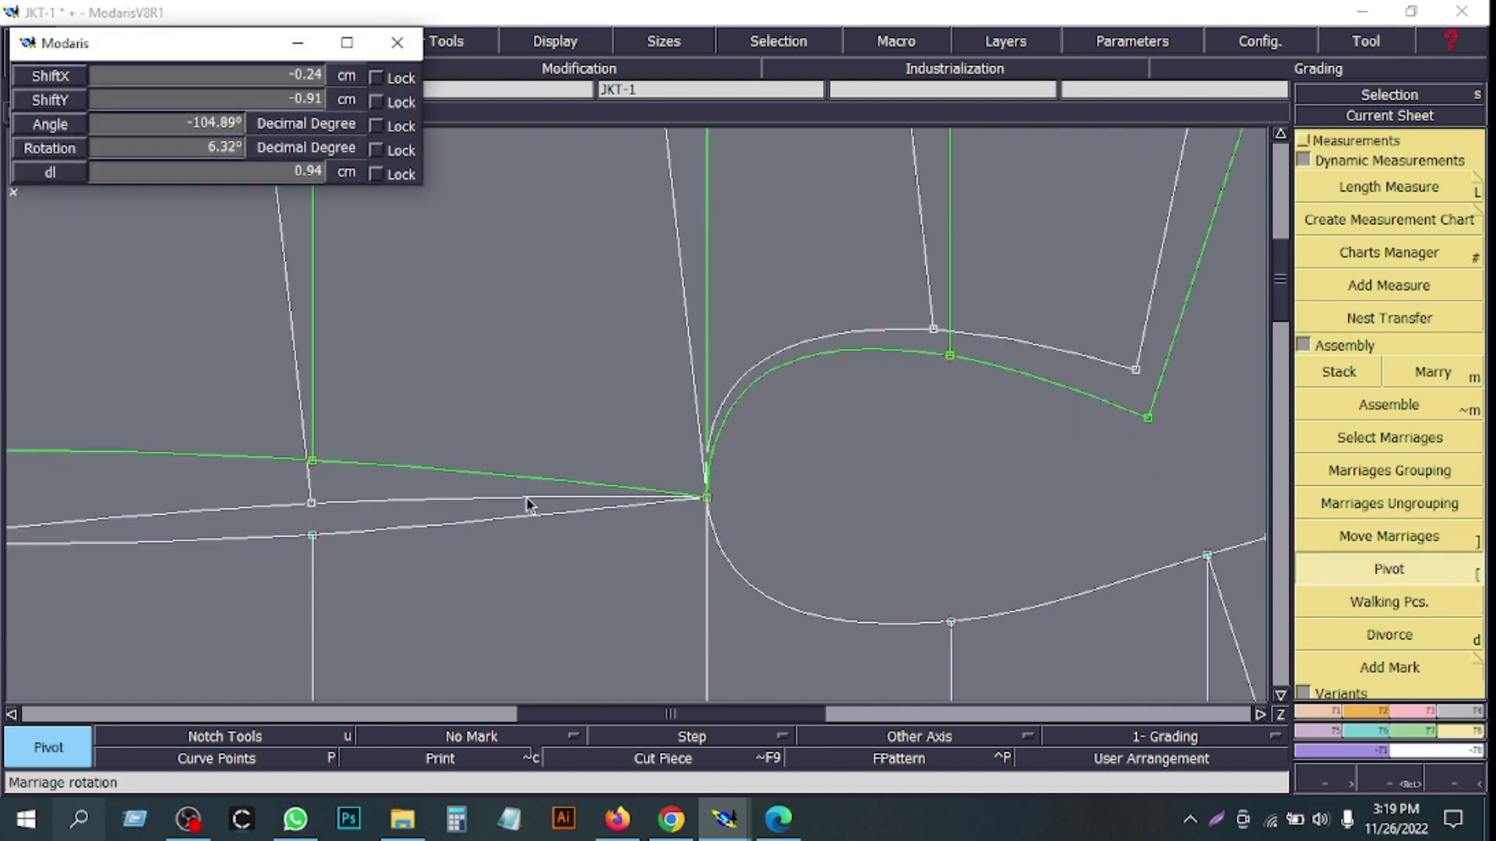
click(524, 516)
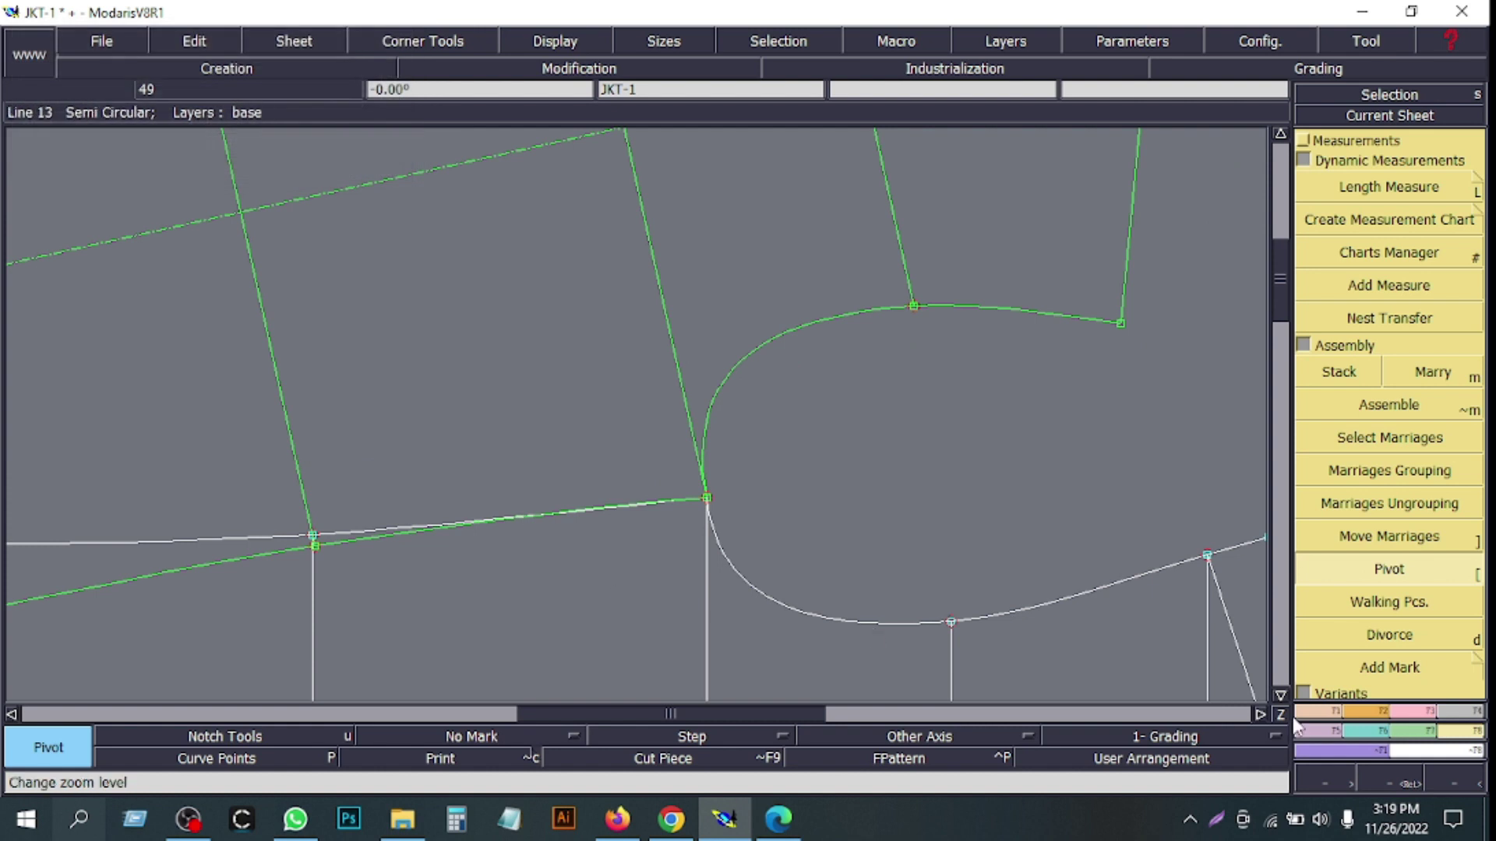
click(1381, 789)
drag(606, 307, 966, 656)
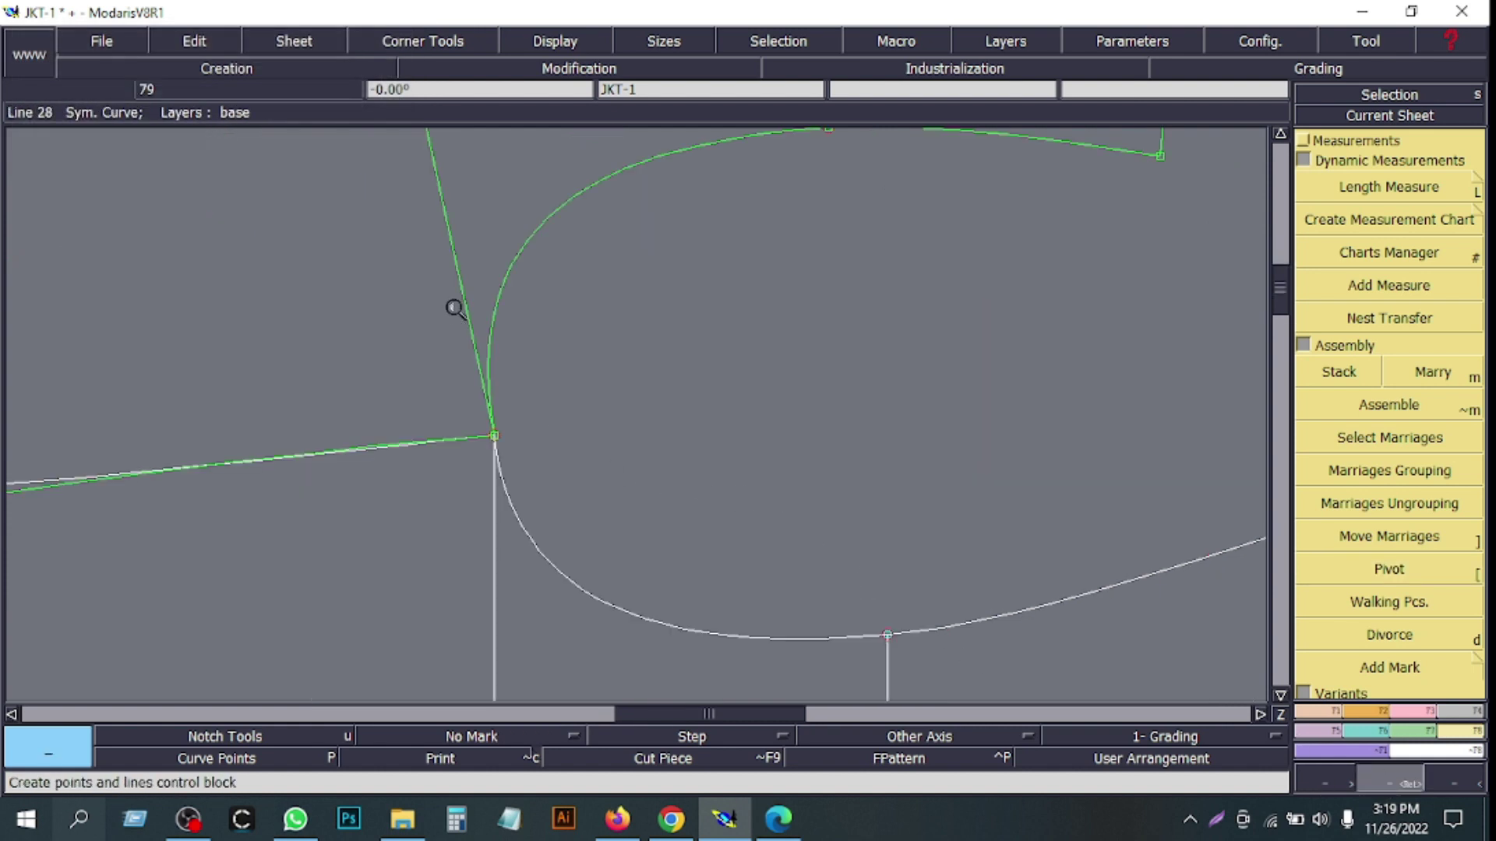
- Rotate JKT-1's sheet by 90° and display the curve handles where the two armholes meet at the underarm
click(1435, 118)
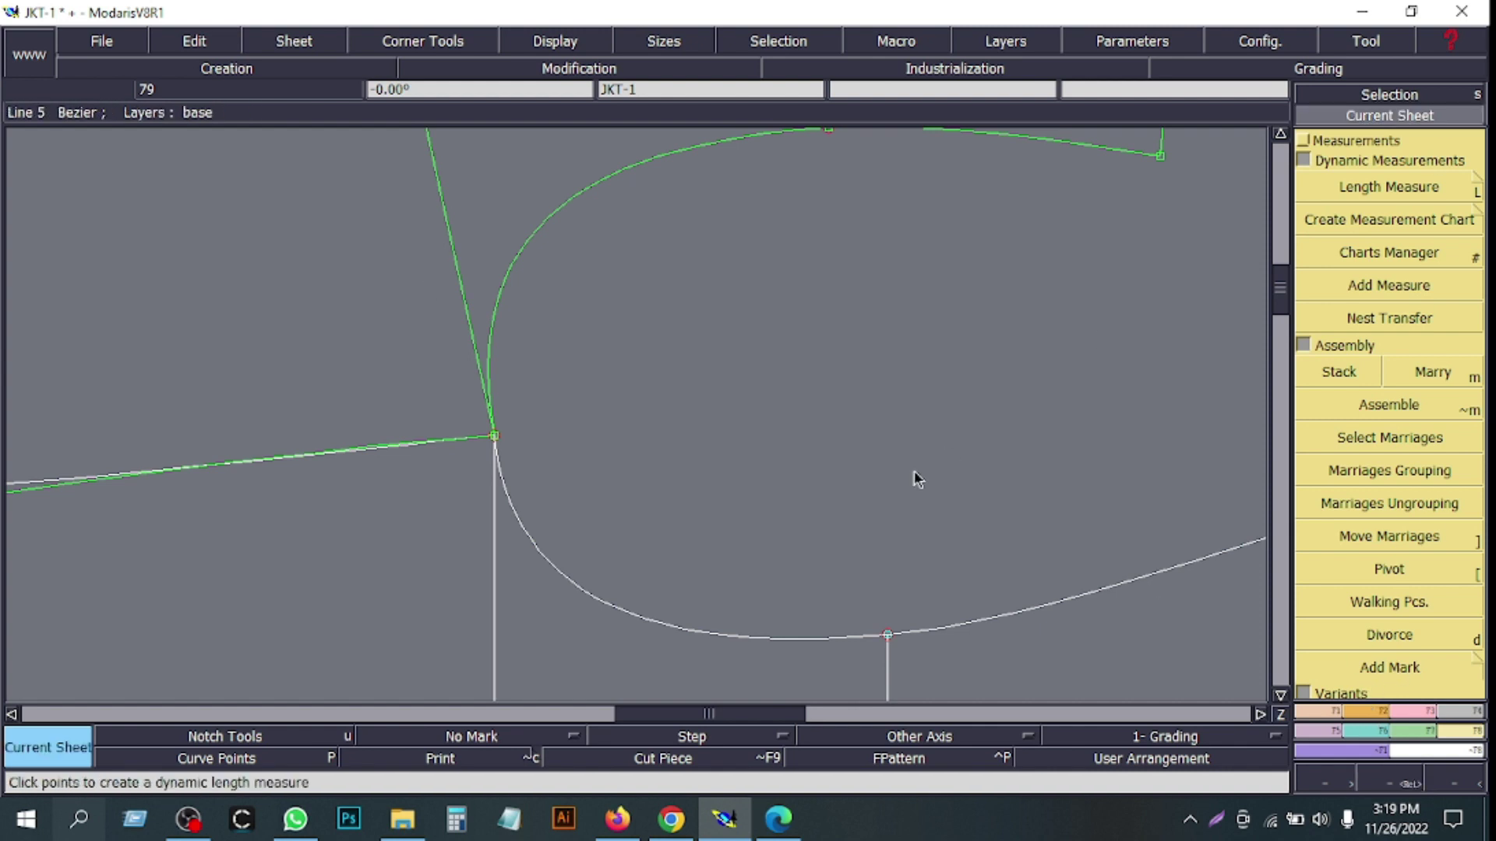
key(u)
click(1340, 550)
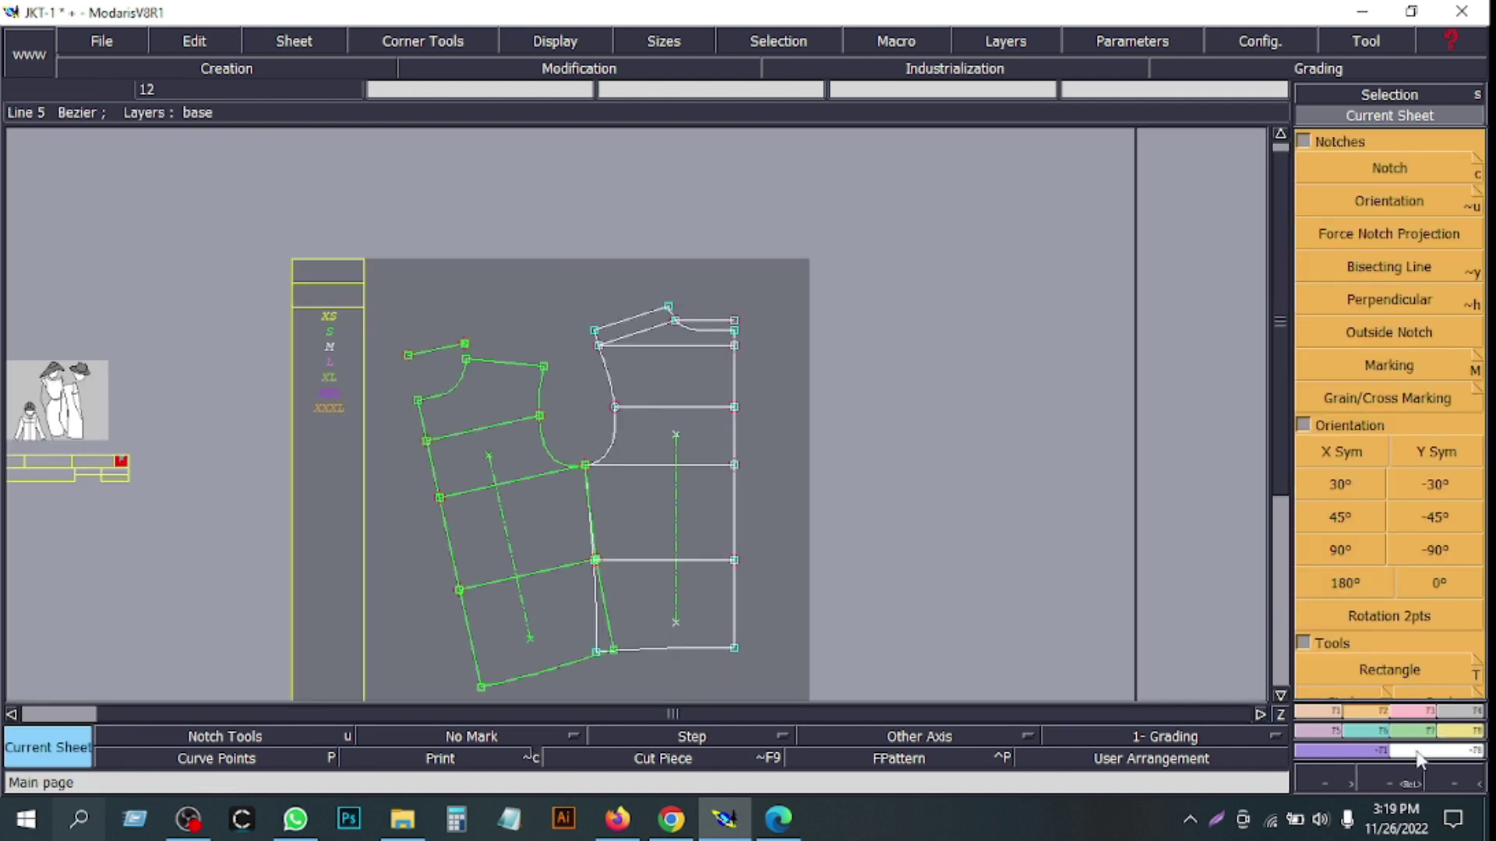
click(1405, 789)
drag(496, 376, 660, 539)
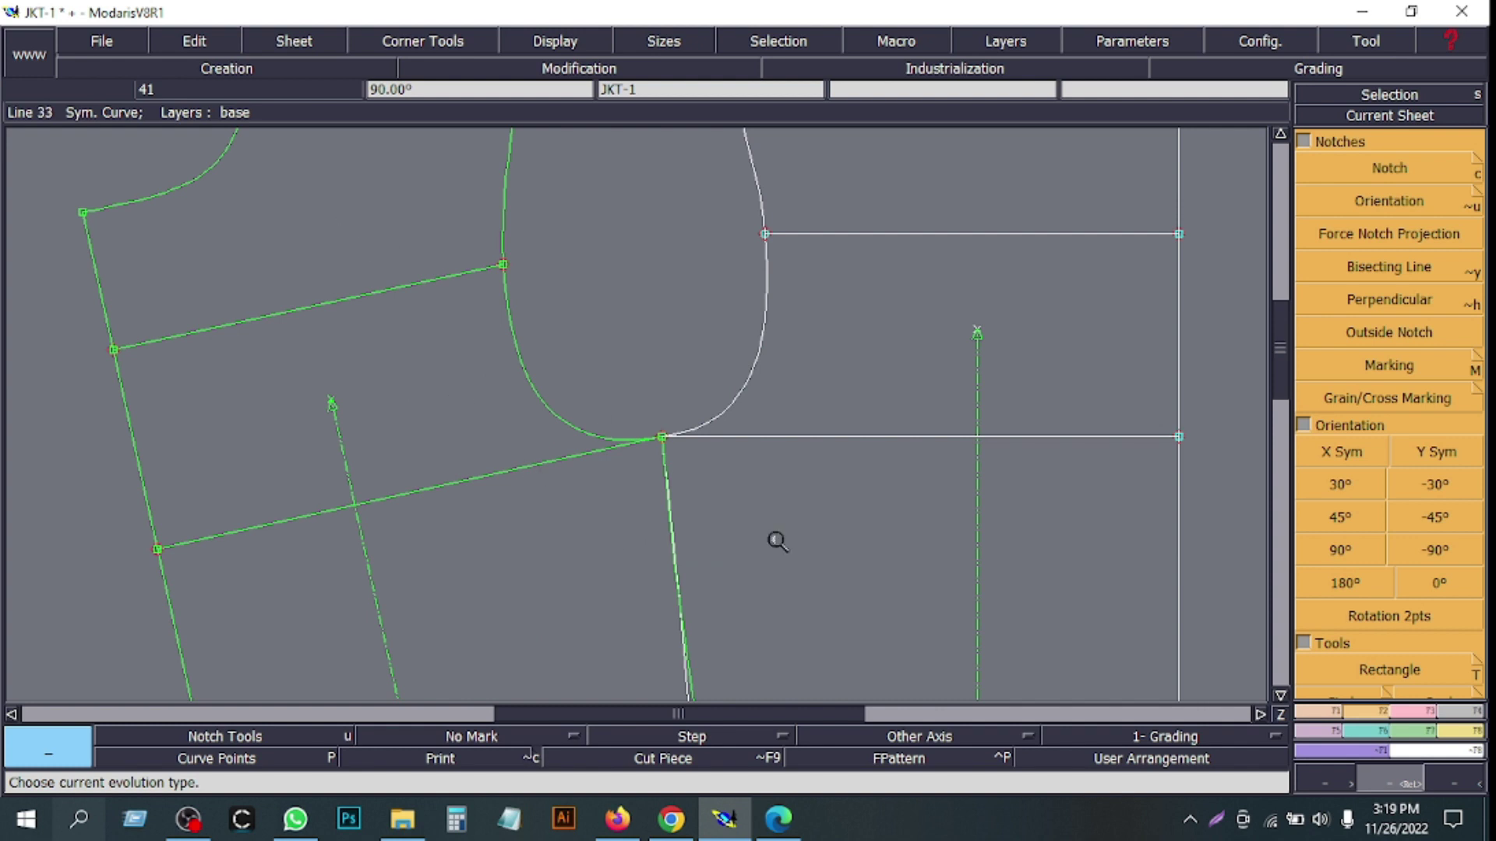
drag(776, 539, 849, 573)
drag(377, 272, 916, 598)
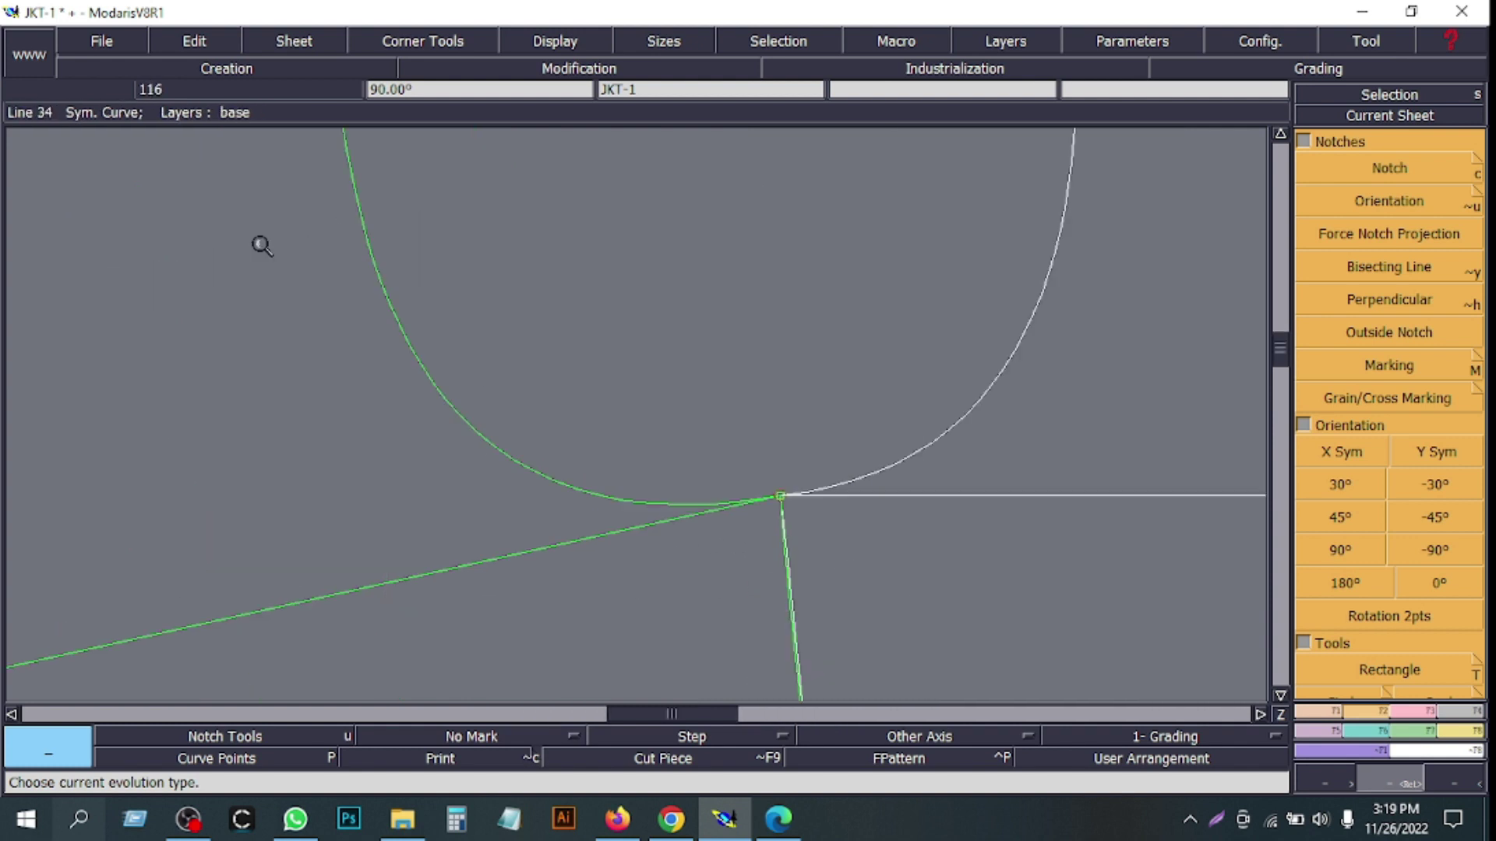
drag(1050, 660, 1145, 664)
key(F11)
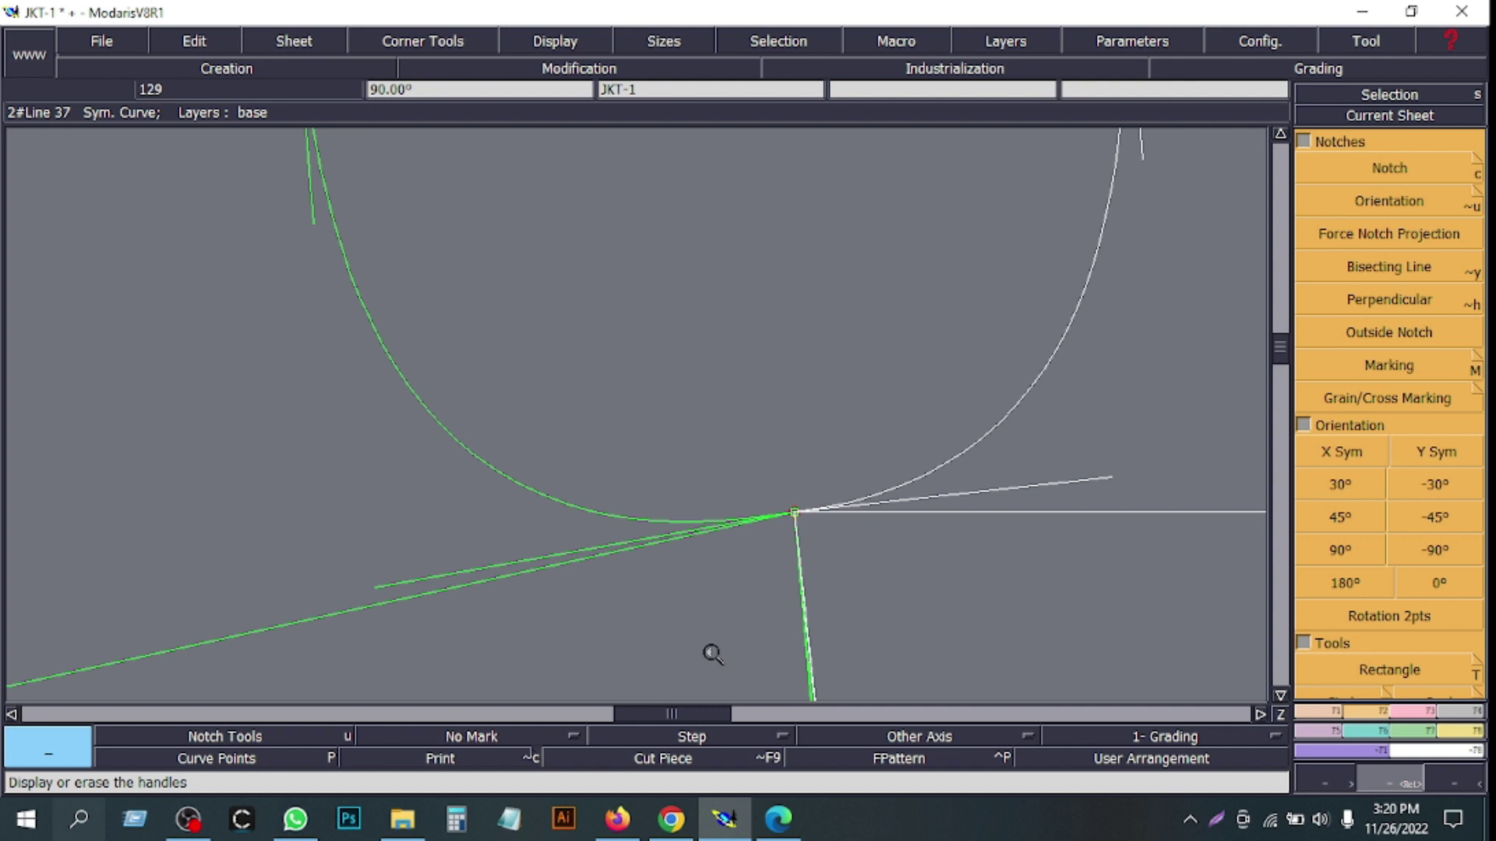
- Reshape the married piece's lower armhole by raising its underarm handle in two adjustments, and hide the curve handles
click(1411, 711)
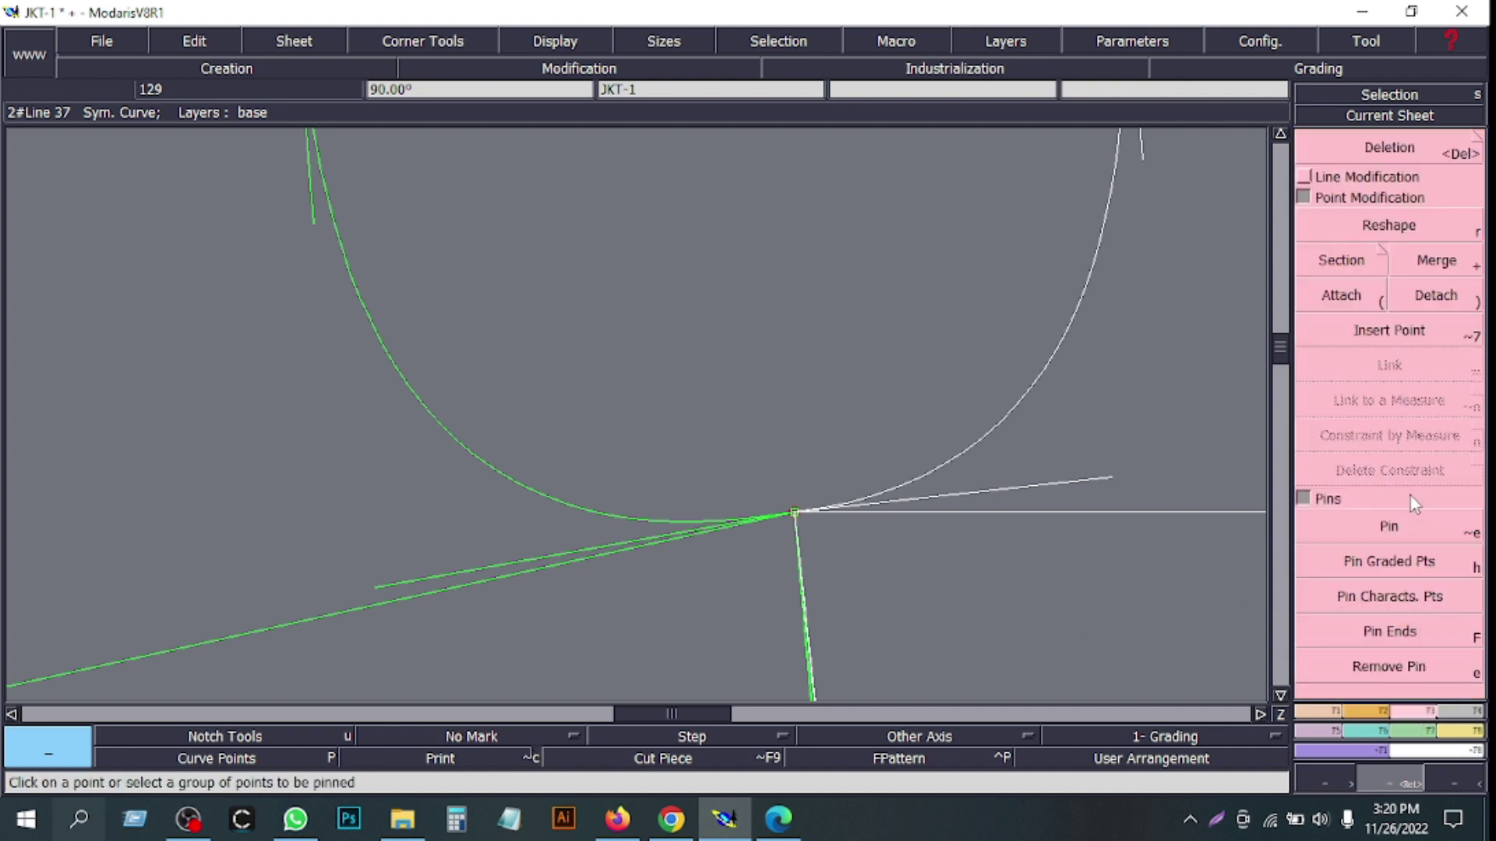
click(1305, 179)
click(1373, 454)
click(370, 588)
click(361, 565)
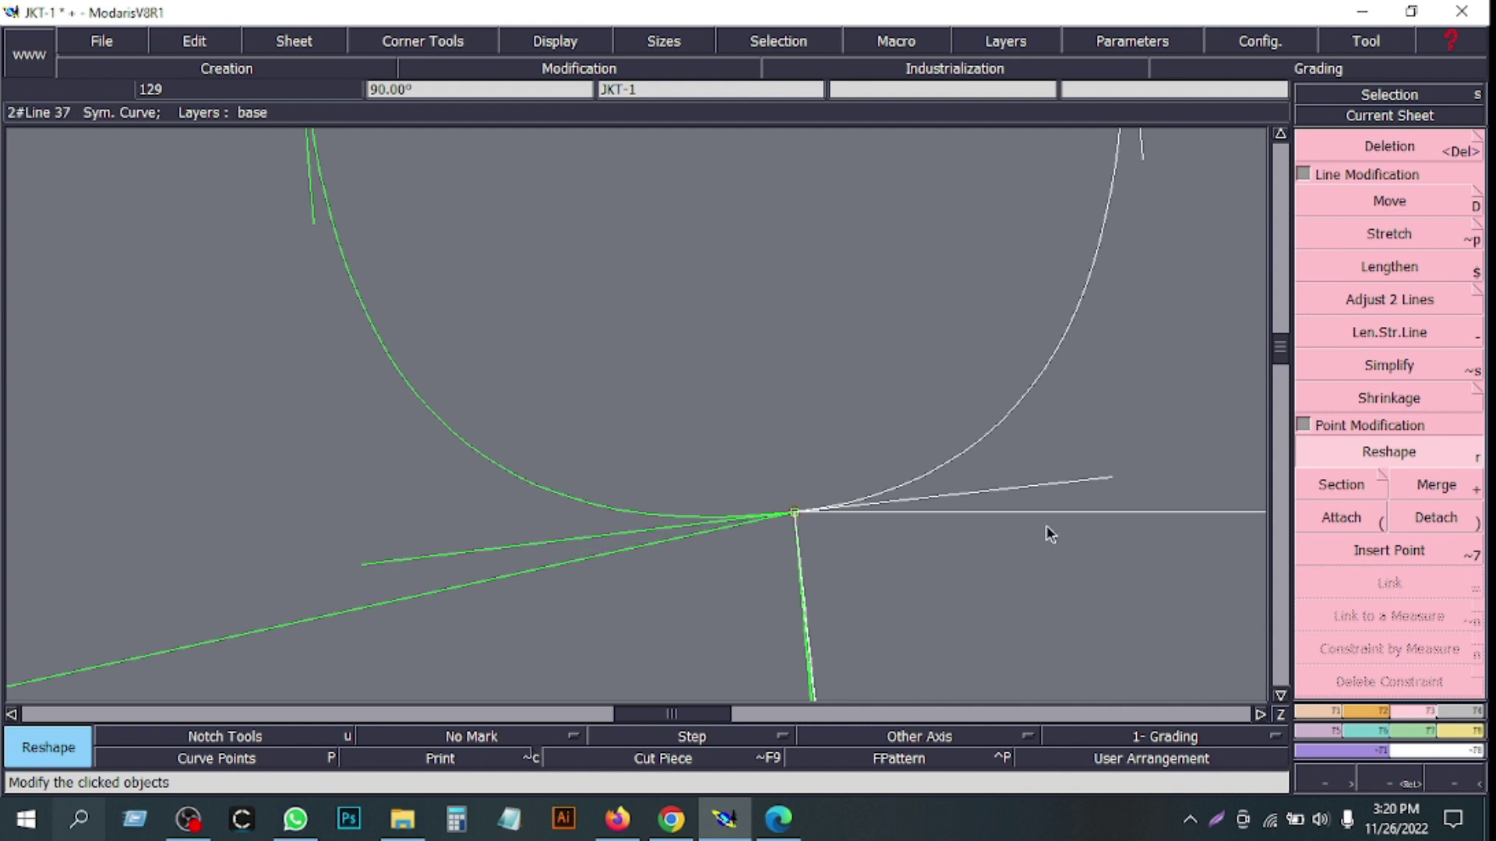
click(367, 561)
click(359, 554)
key(h)
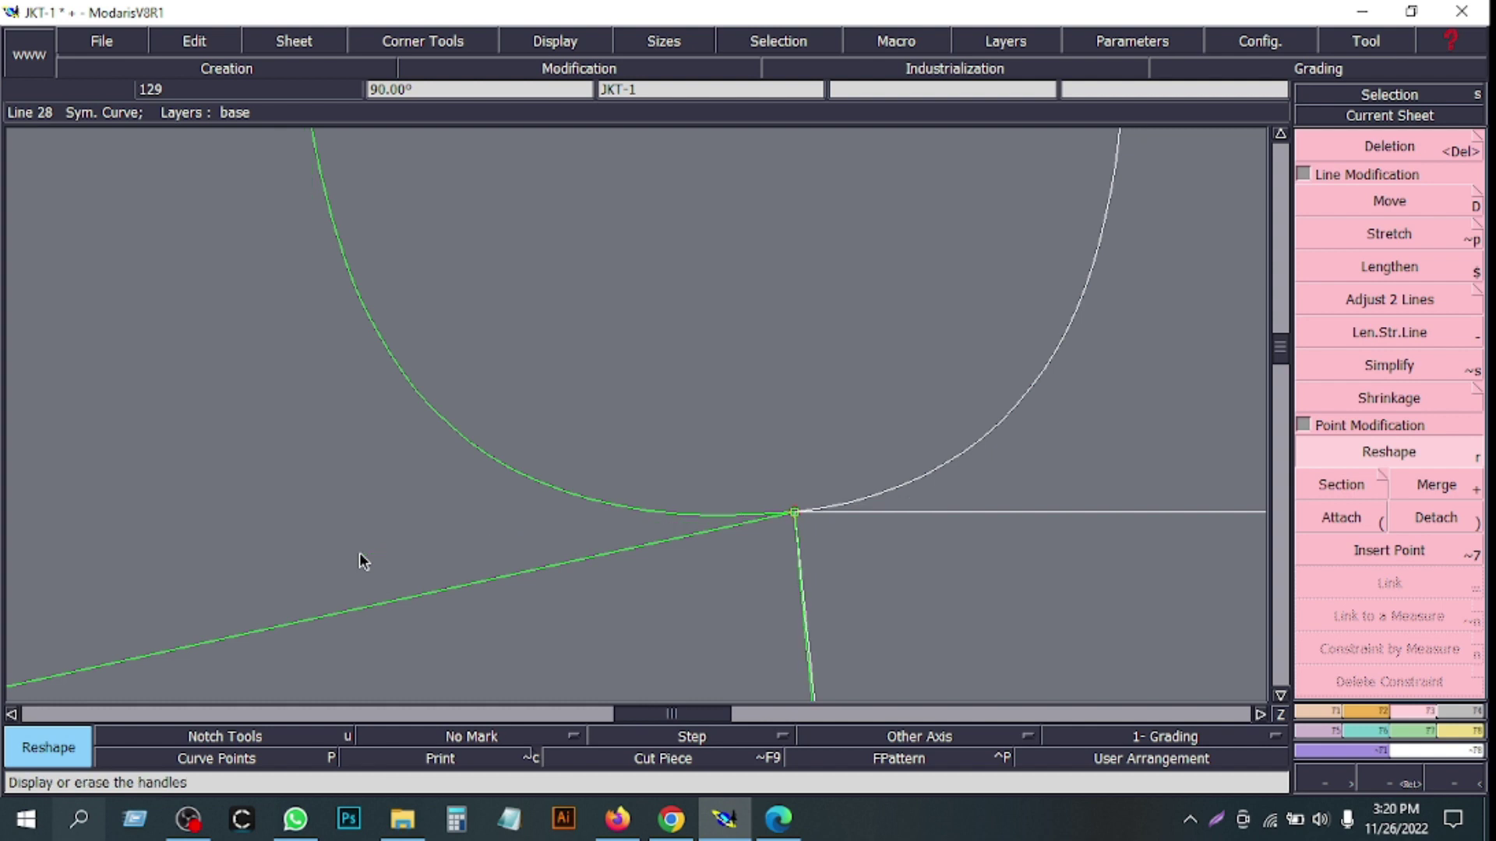
- Divorce the married JKT-12 from JKT-1
click(1460, 784)
click(1460, 785)
click(1460, 784)
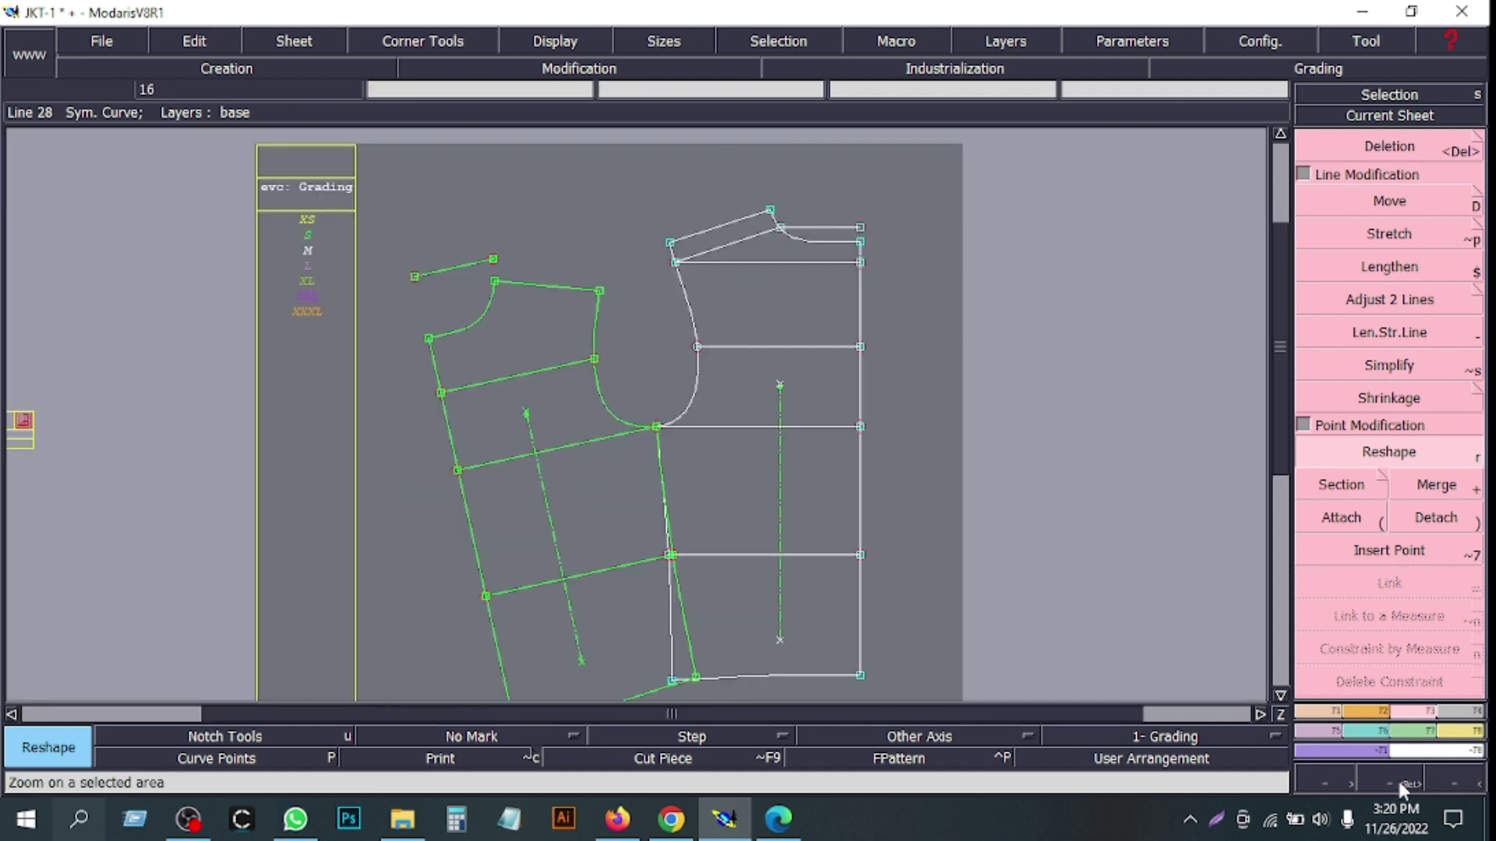
click(1397, 783)
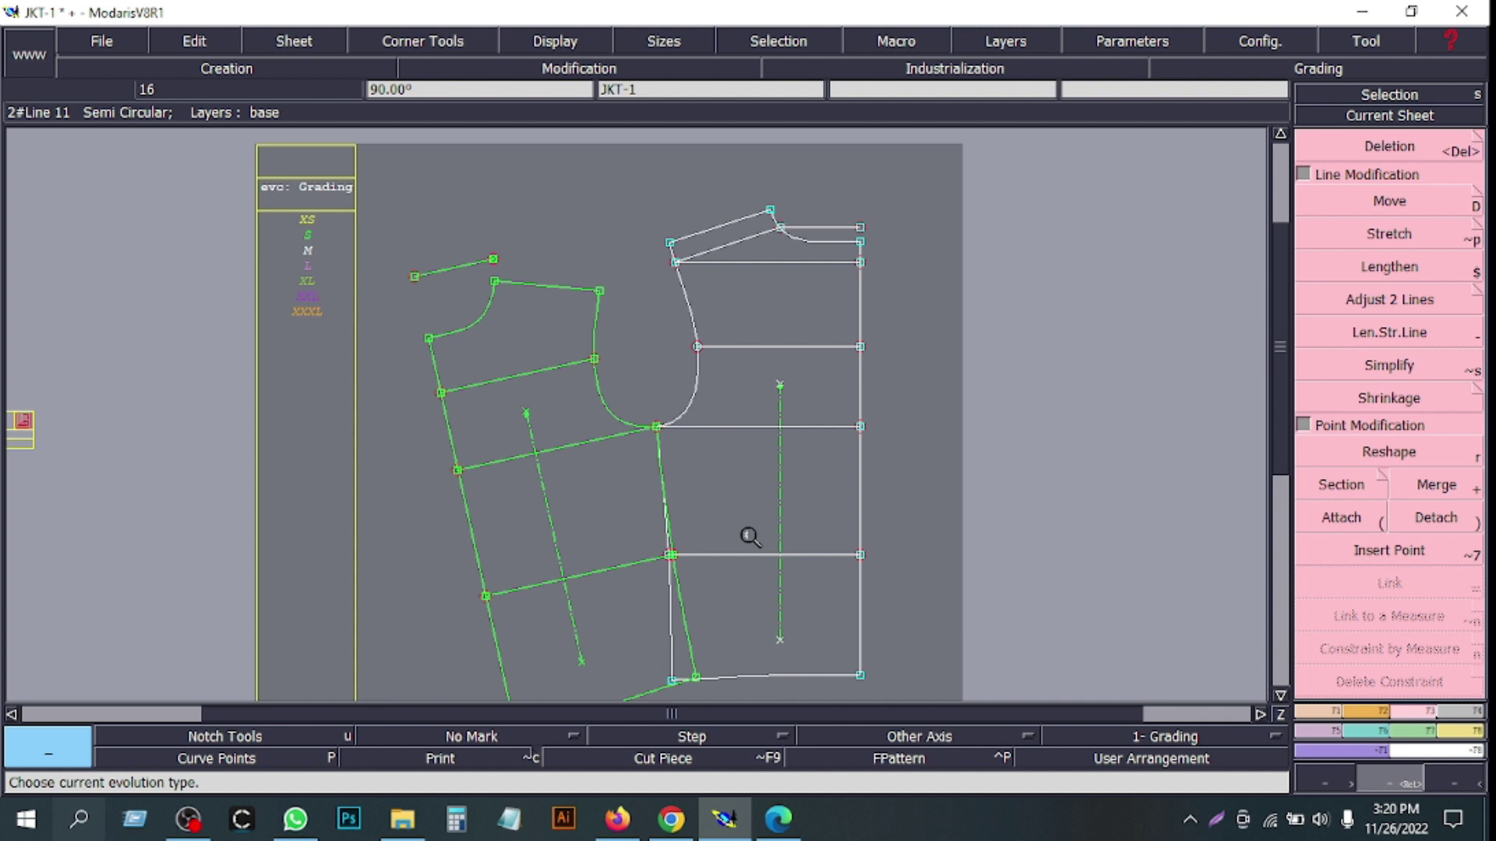
key(d)
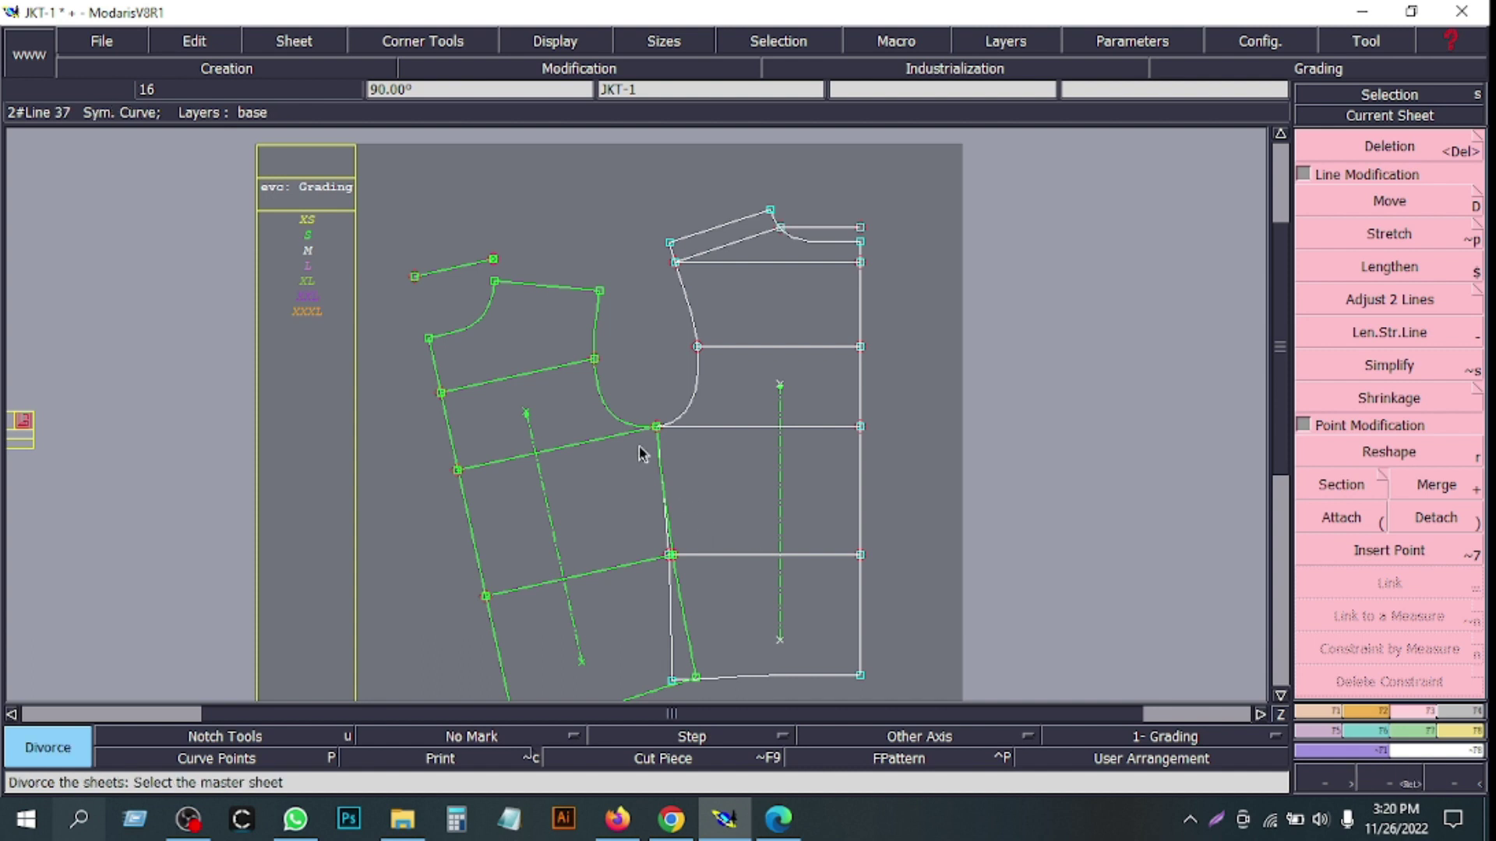
click(1456, 733)
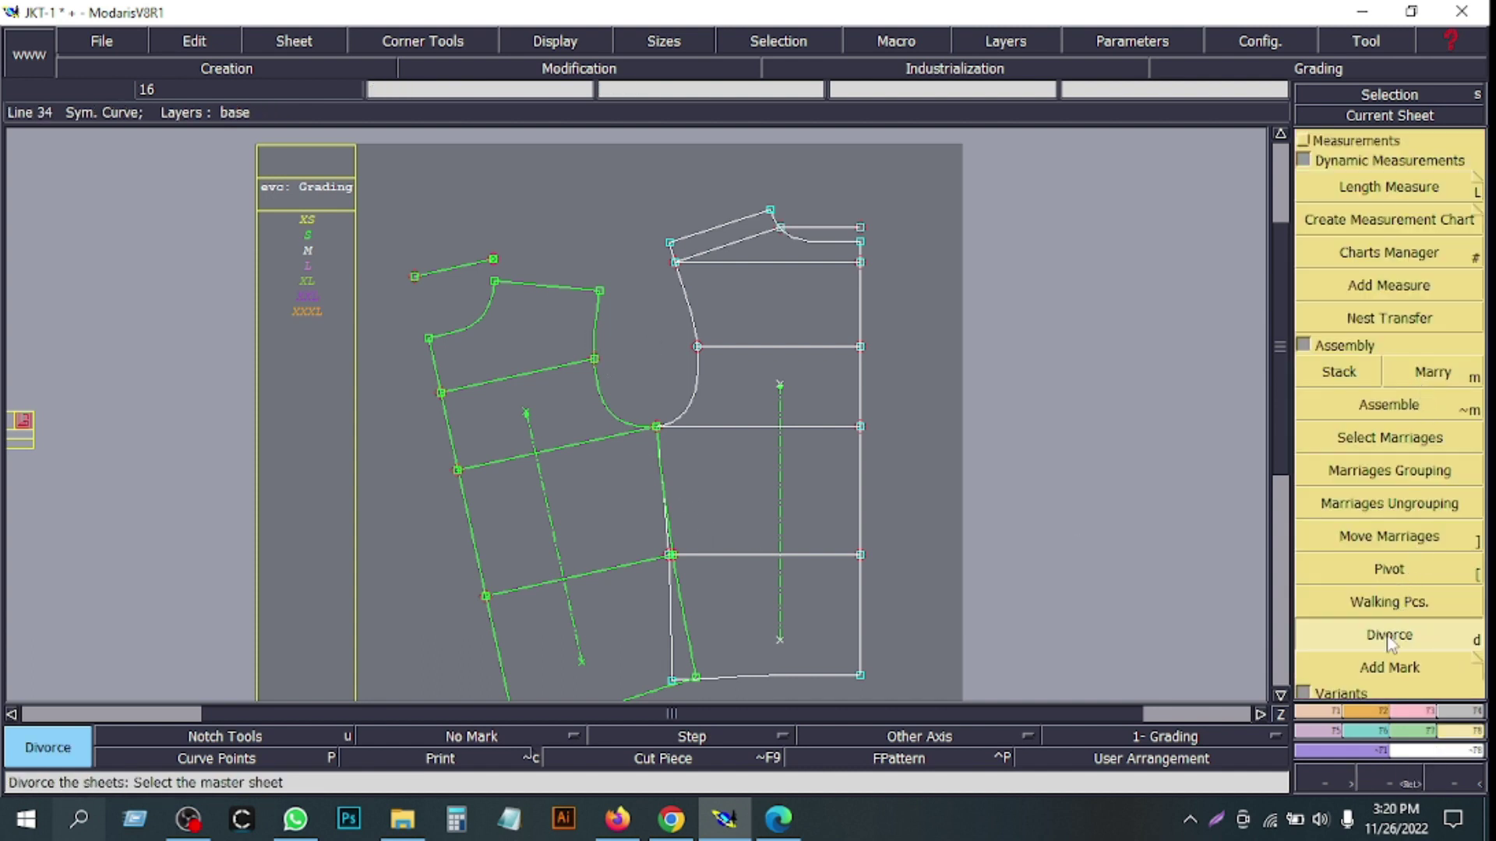
click(596, 395)
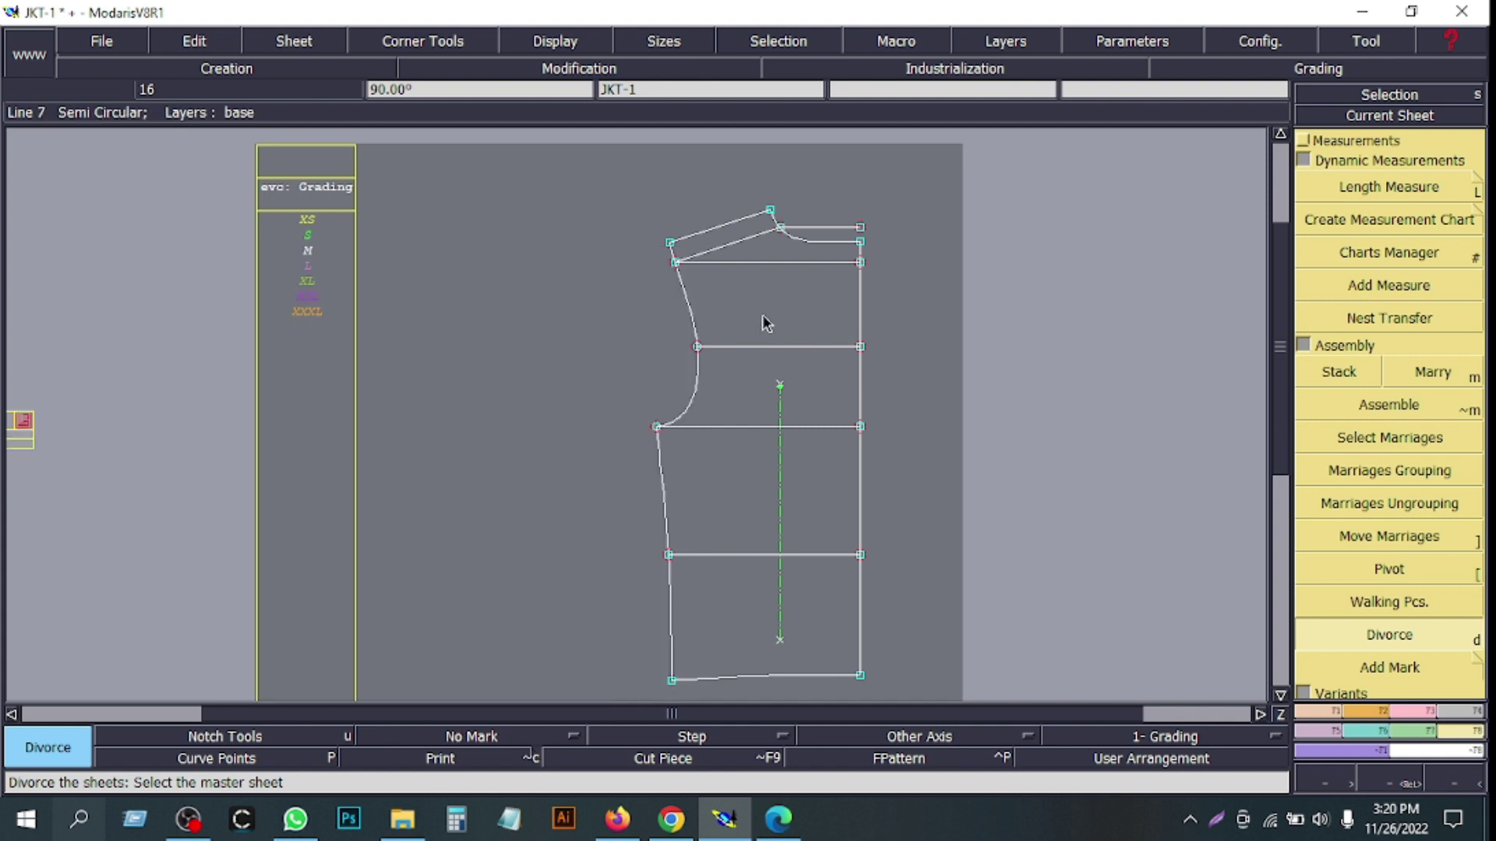
- Rotate JKT-1's sheet by -90° and automatically arrange all the sheets on the desk
click(1448, 547)
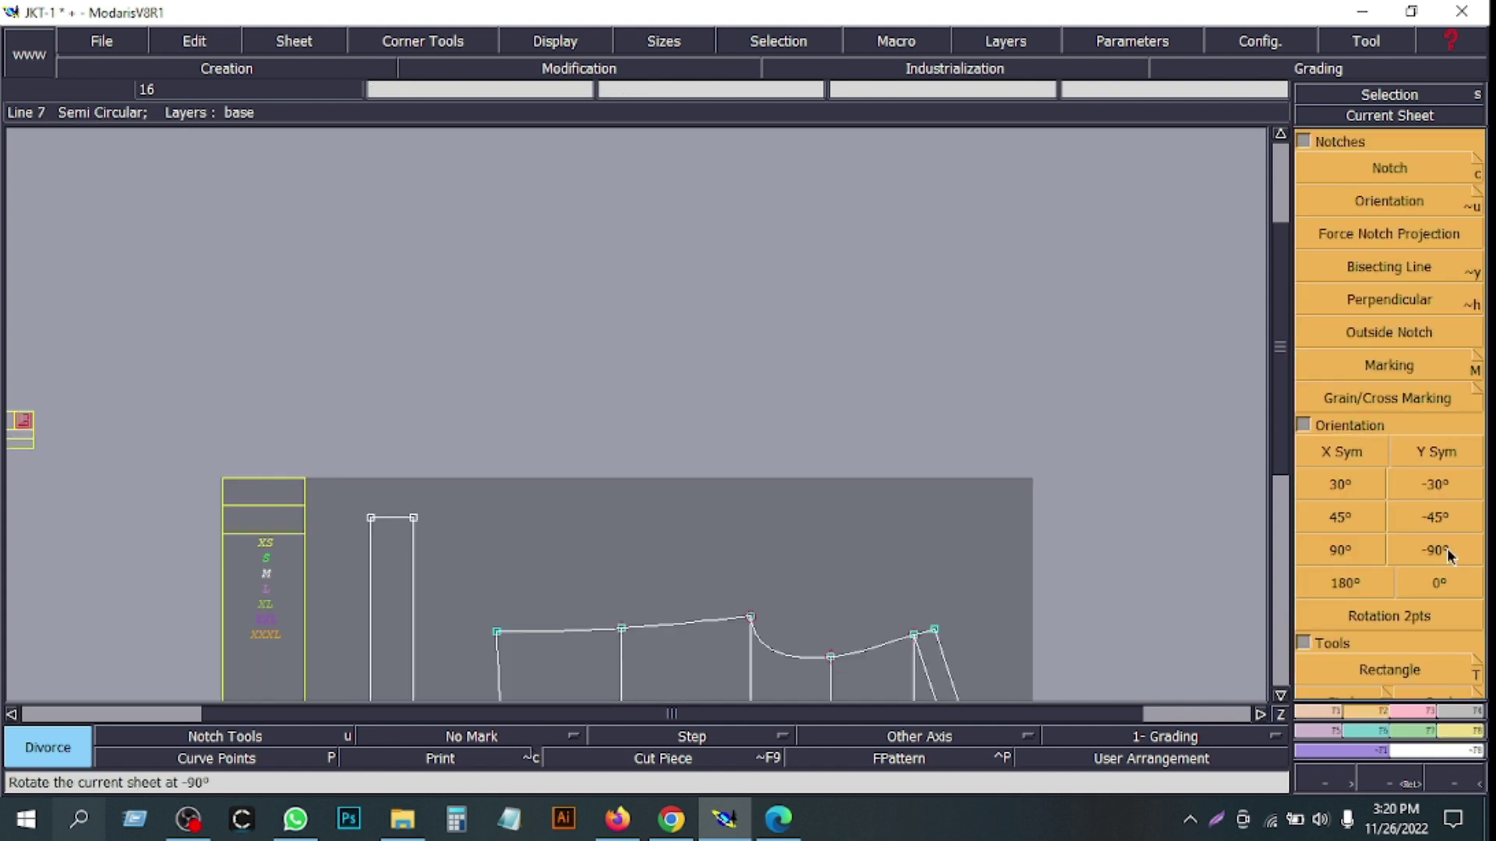
key(j)
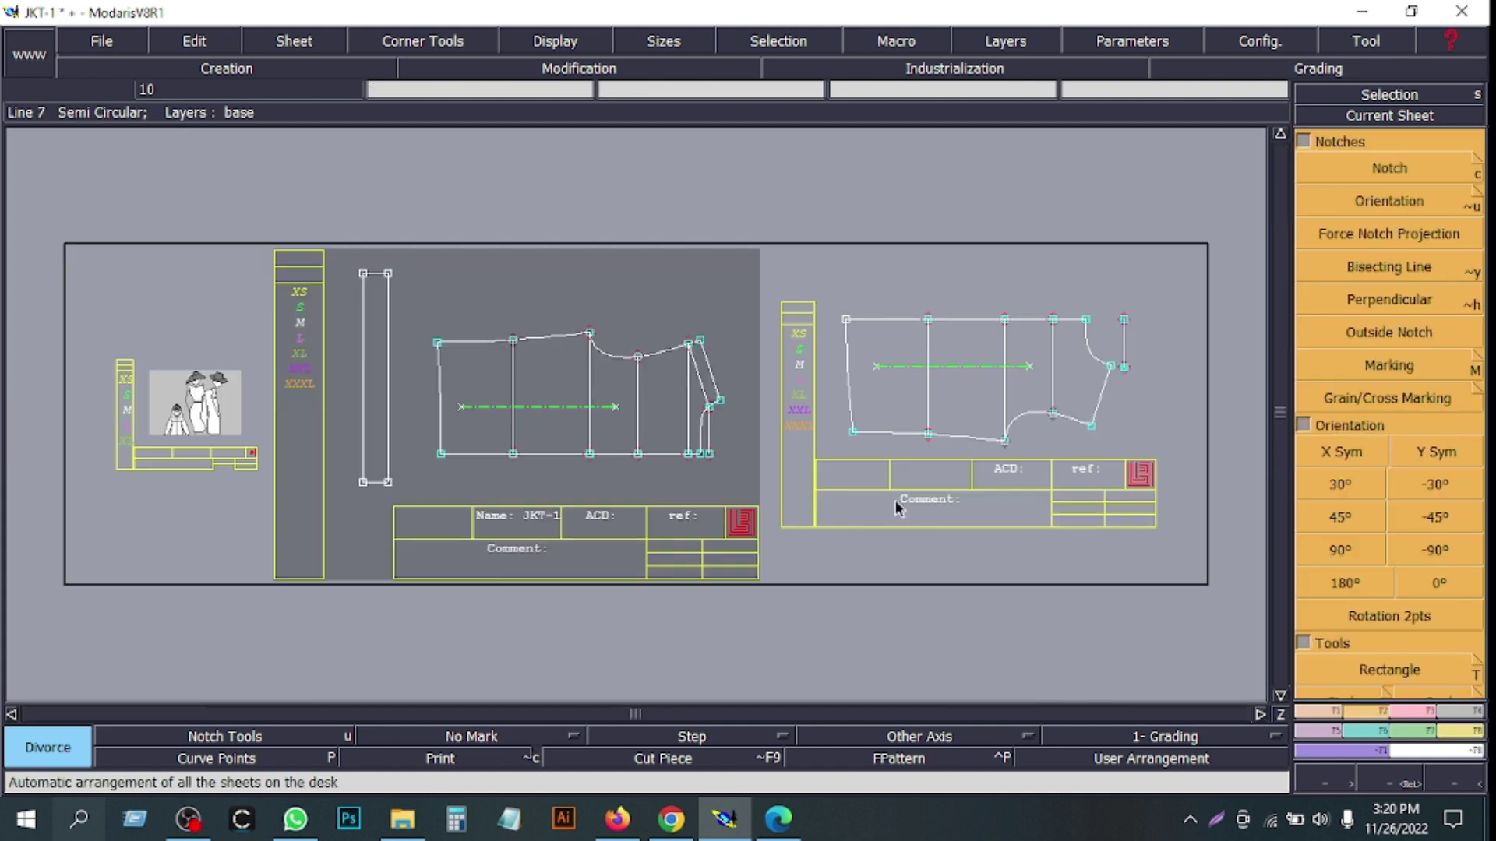
- Mirror JKT-12's sheet with X symmetry and save the model
click(983, 467)
click(1354, 467)
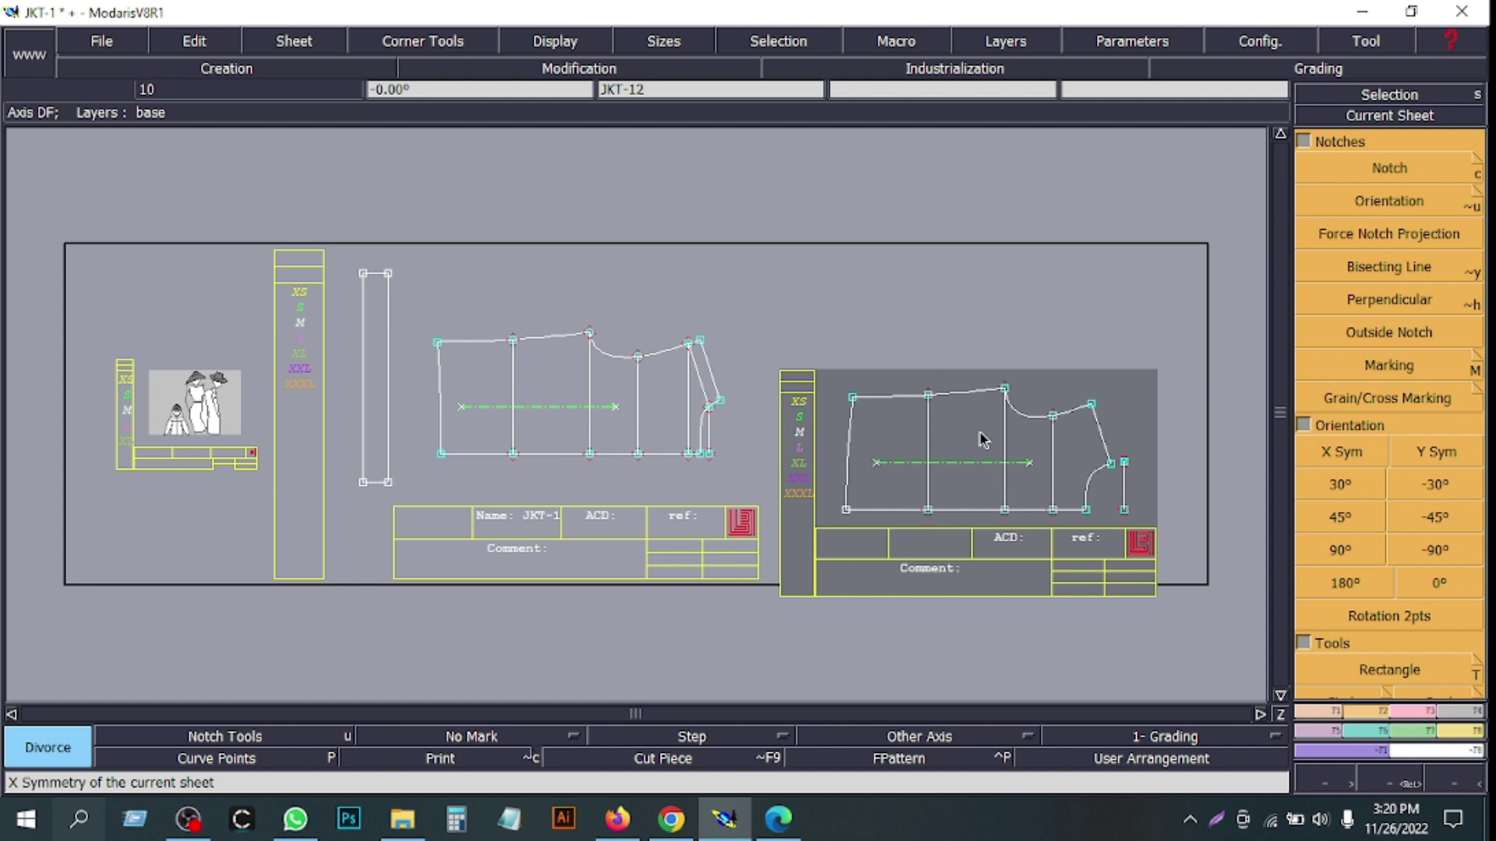
key(ctrl+s)
click(596, 538)
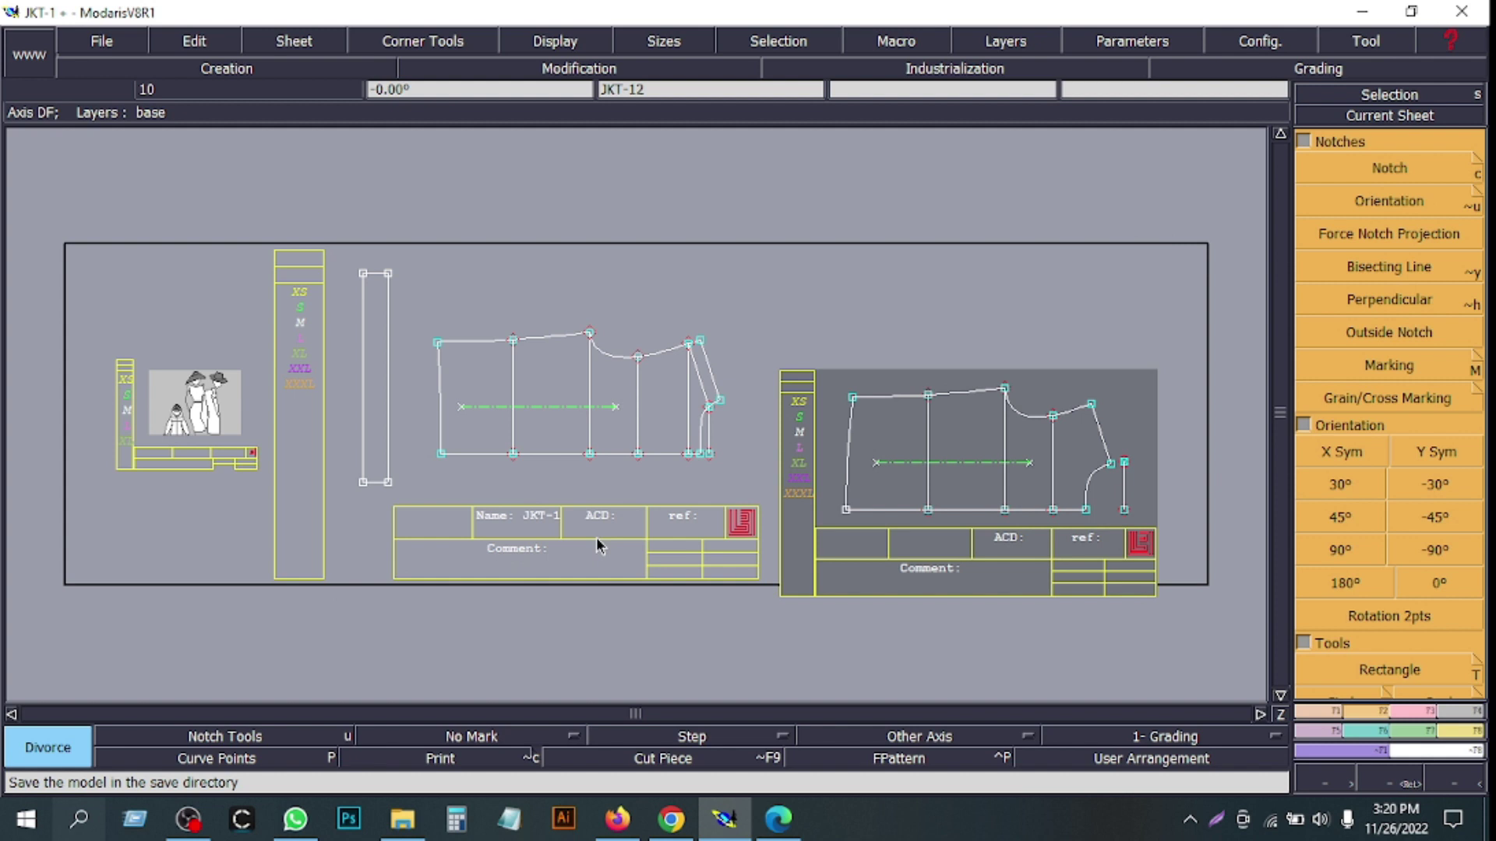
- Marry the upright JKT-12 onto JKT-1 at the hem corners of their side seams
key(d)
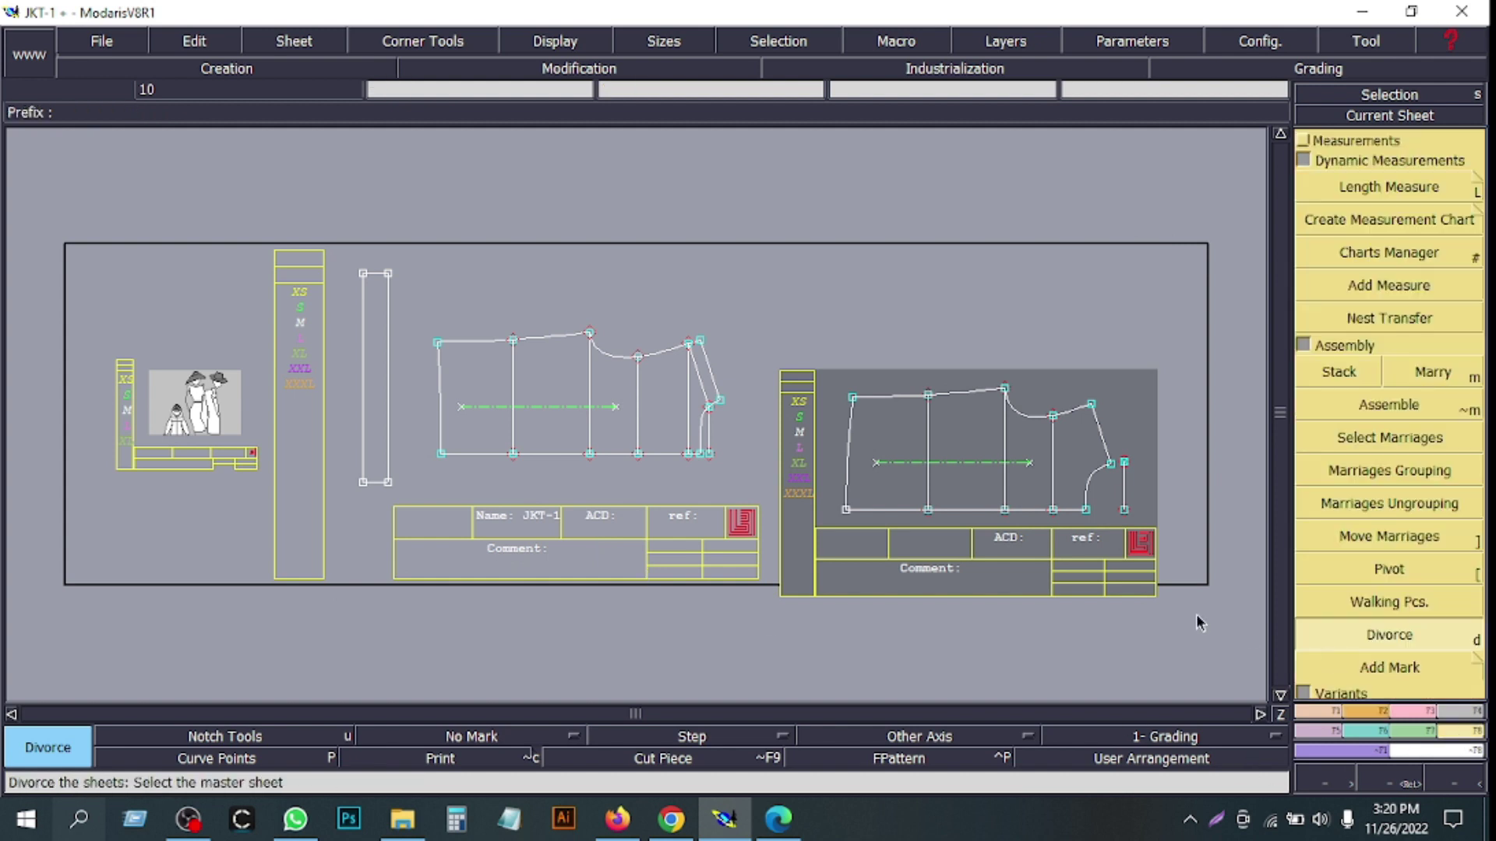
click(1434, 373)
click(854, 399)
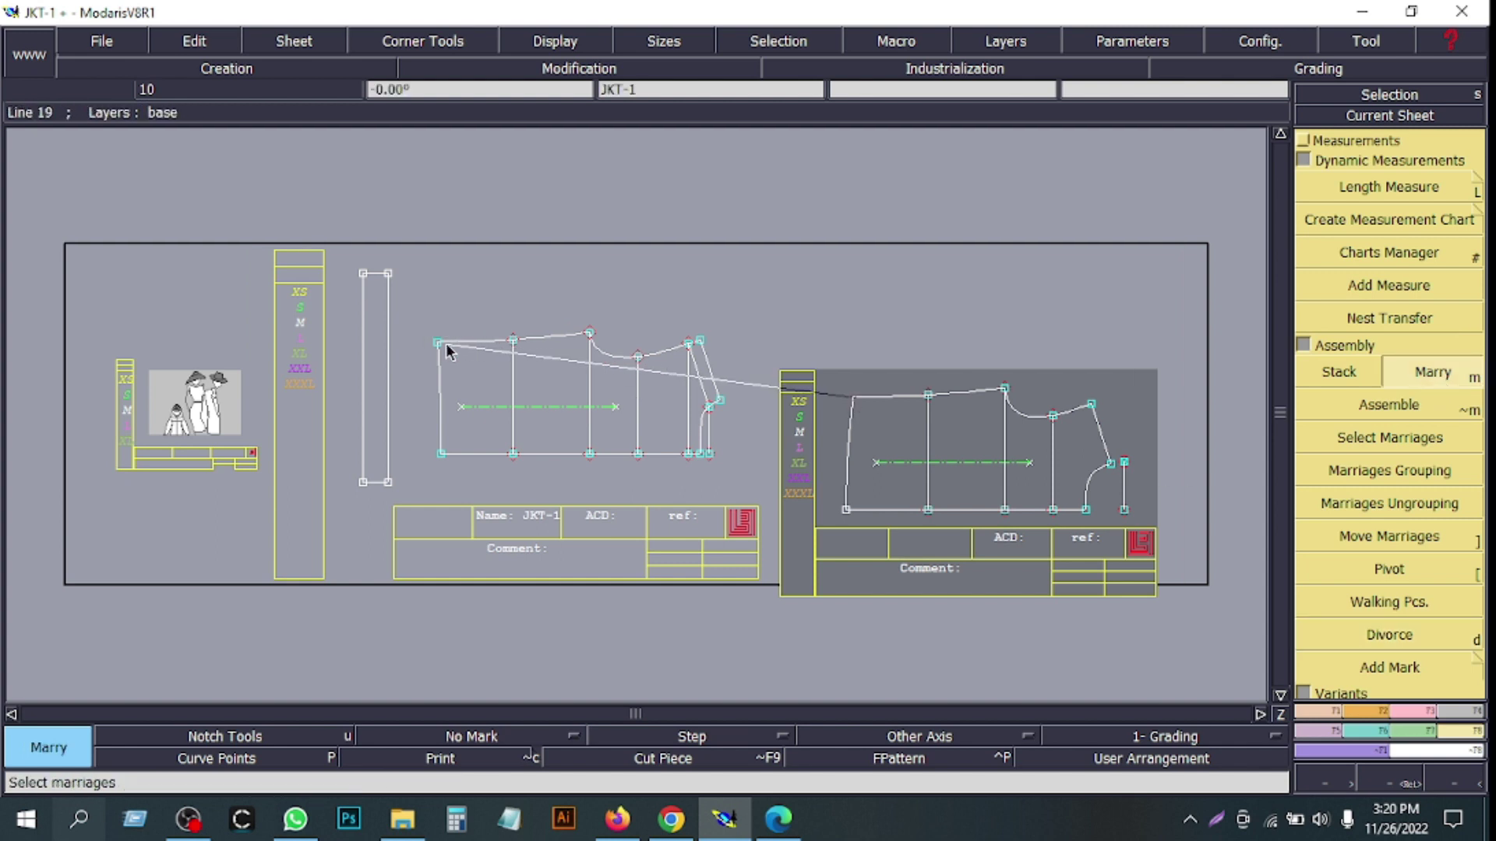
click(438, 343)
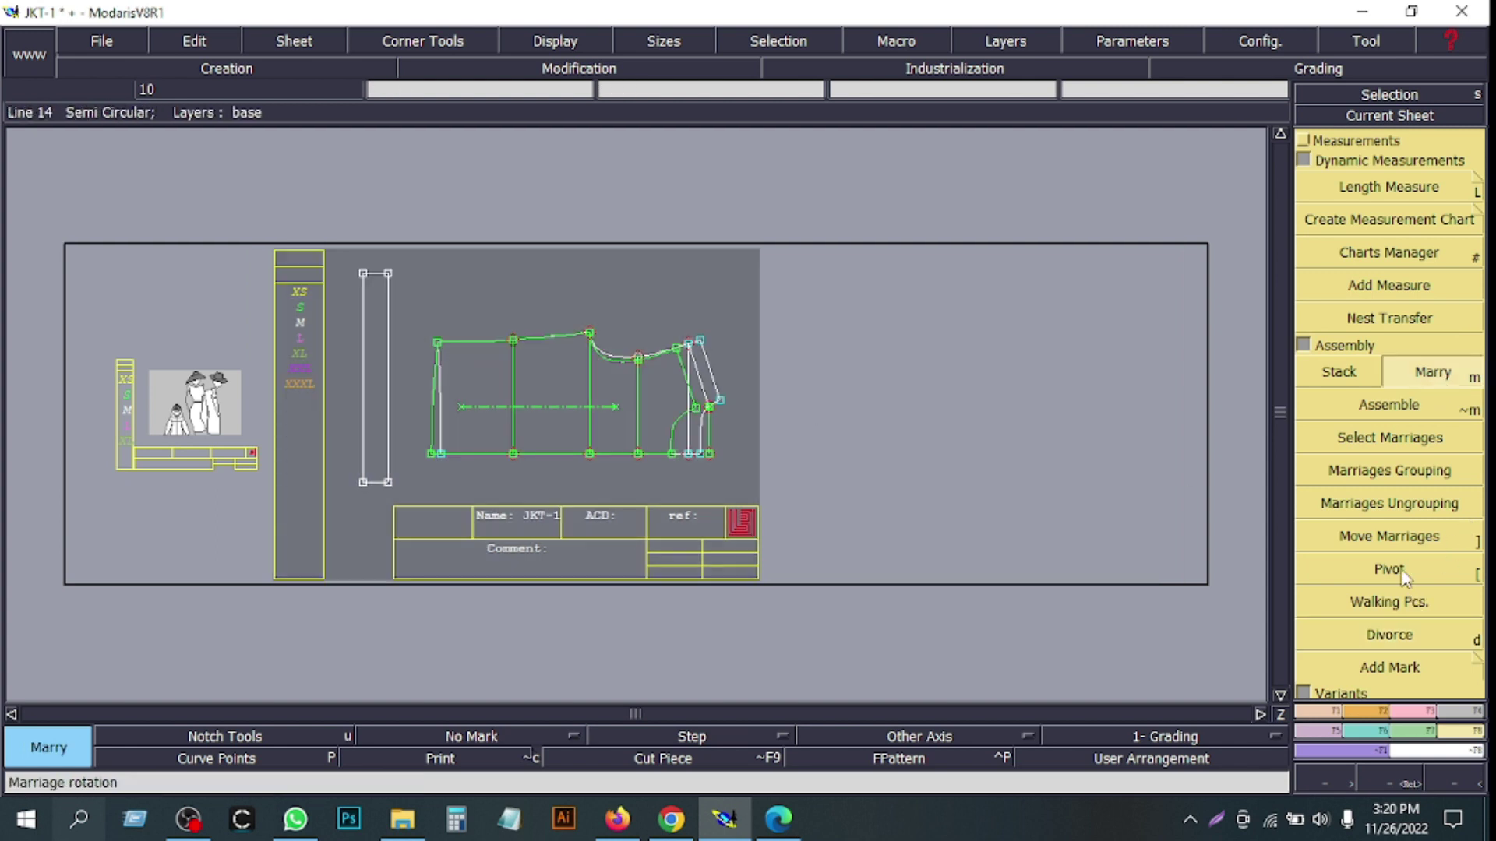
- Move the married JKT-12 piece on JKT-1's sheet with a ShiftX of 0 and a ShiftY of -40 cm
click(1391, 537)
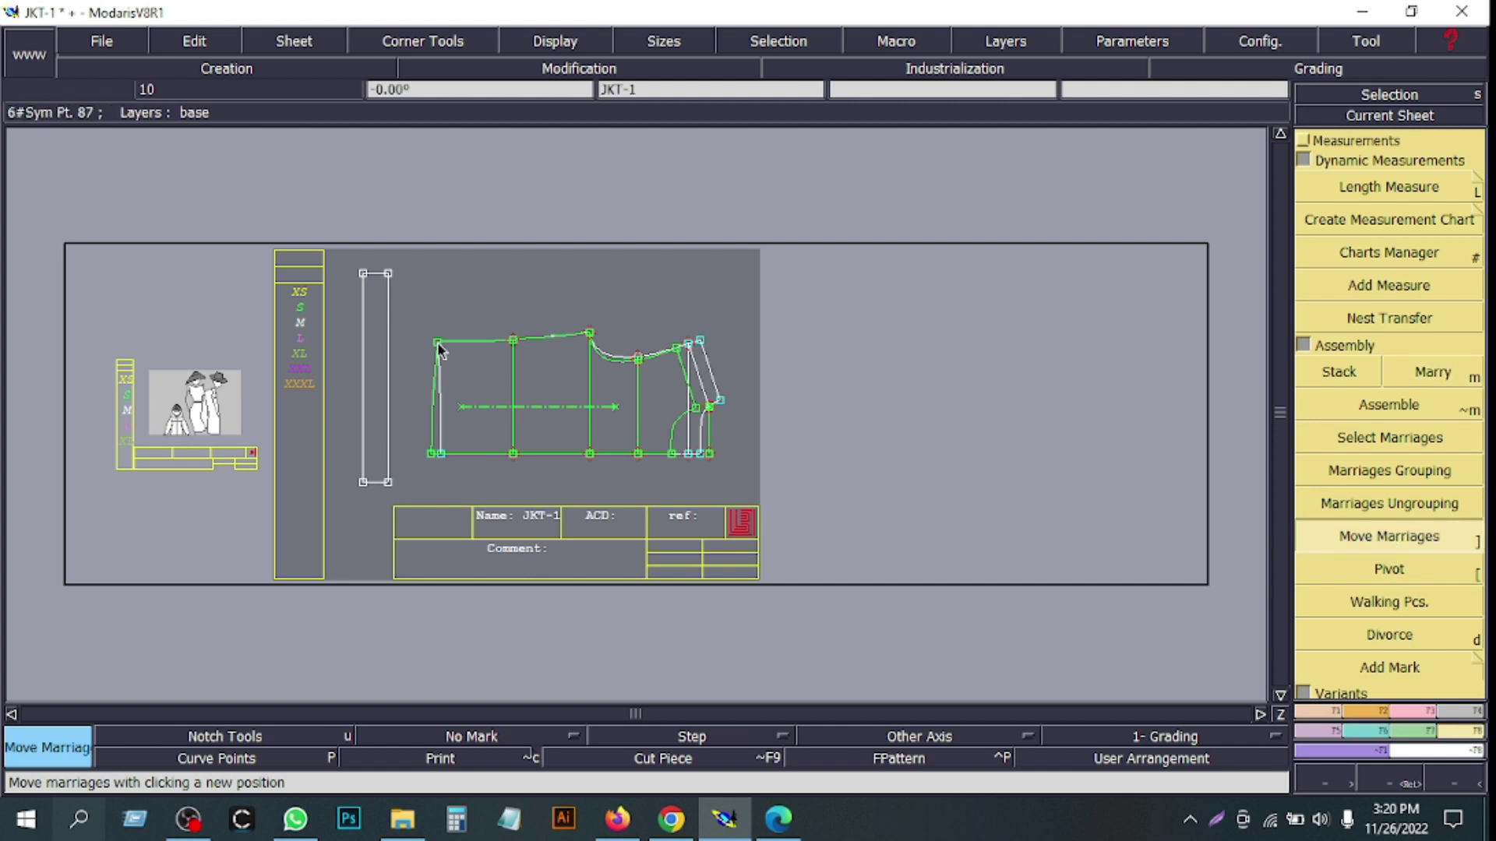
click(438, 344)
text(0)
key(Return)
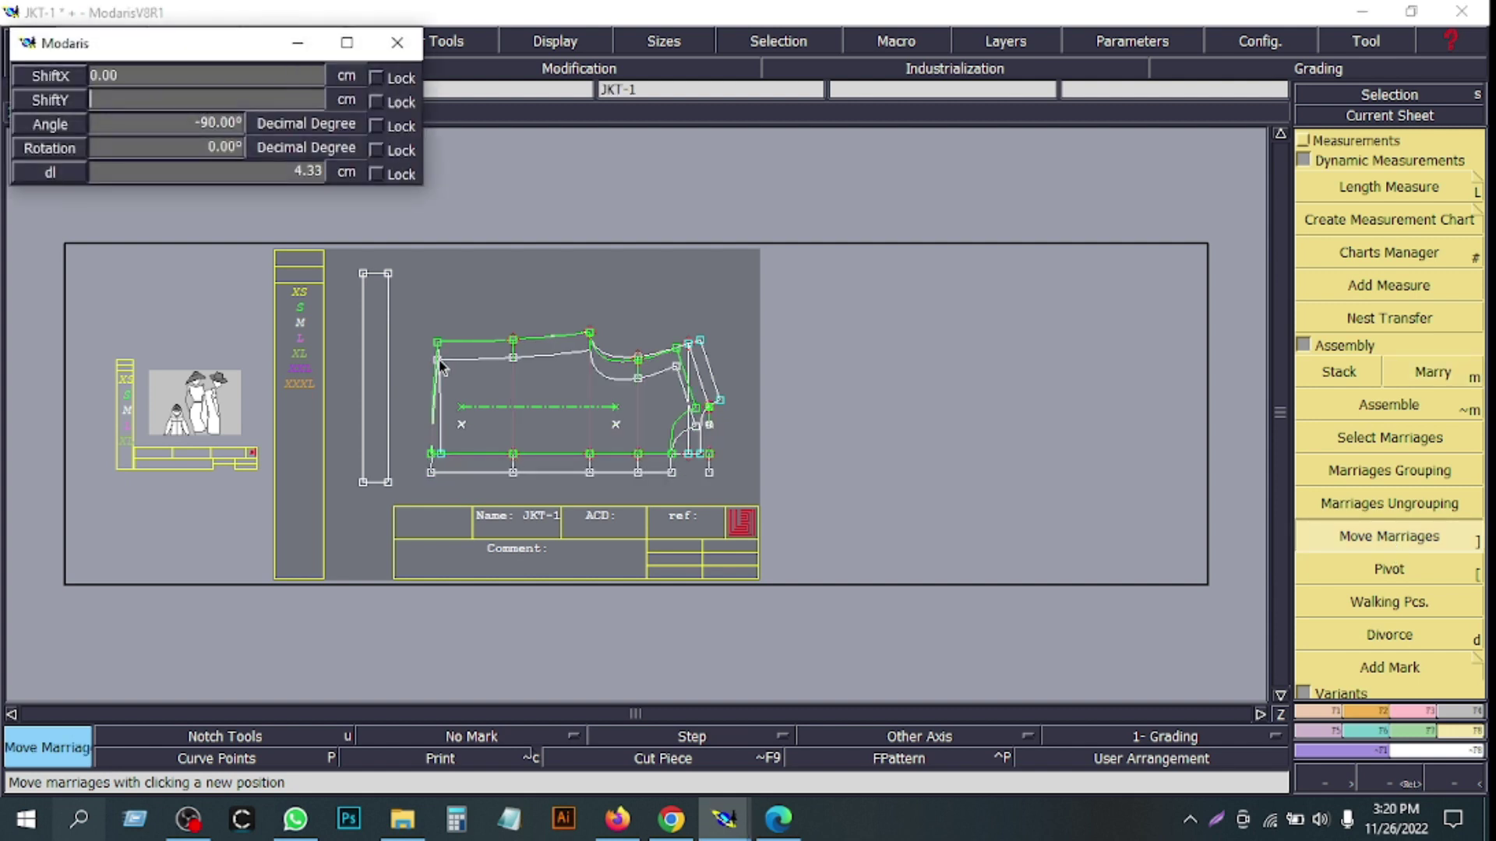
key(Return)
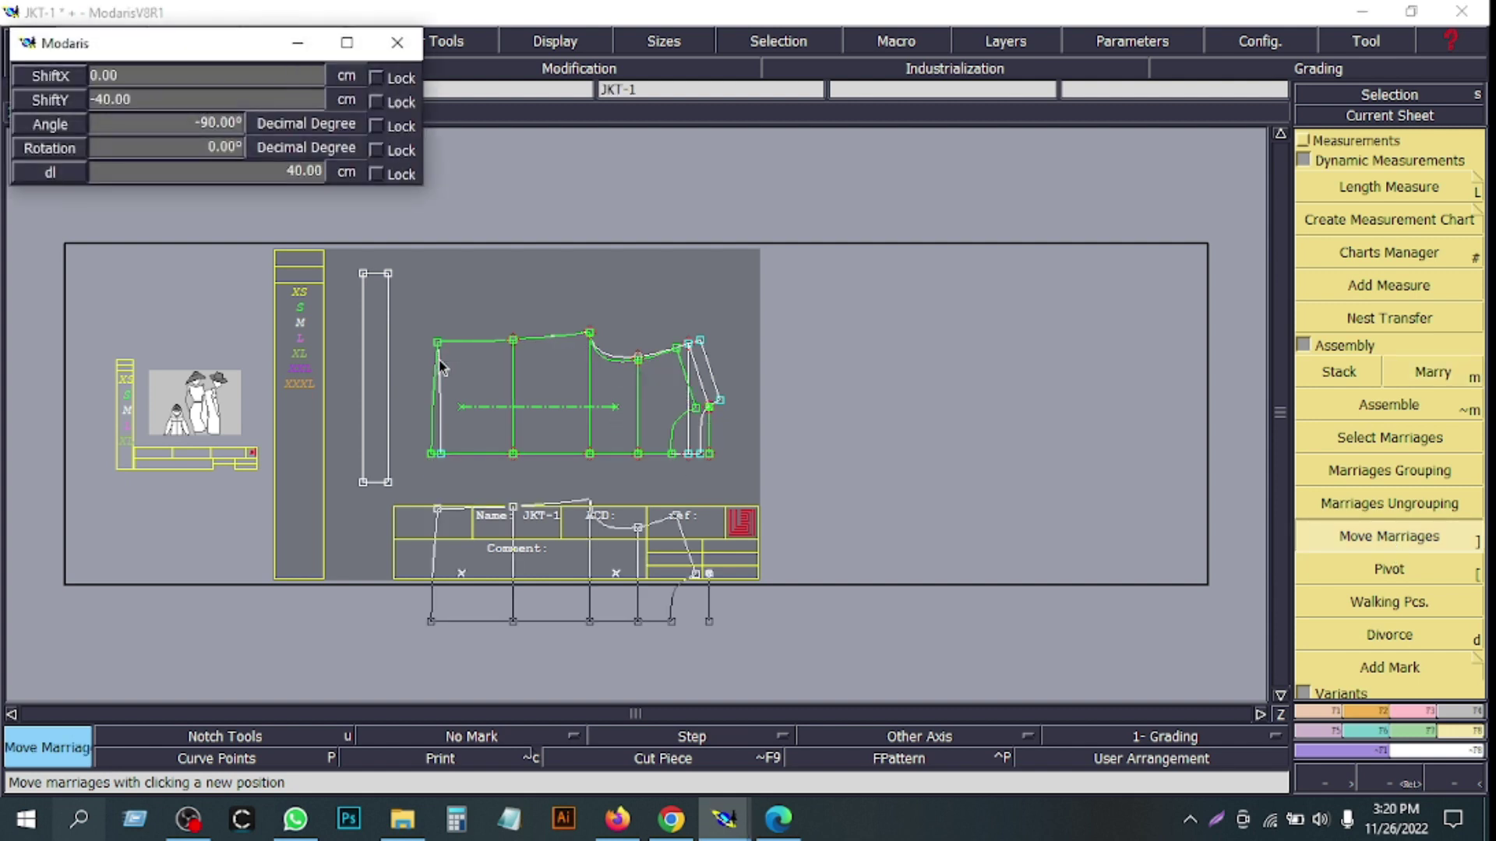
click(658, 460)
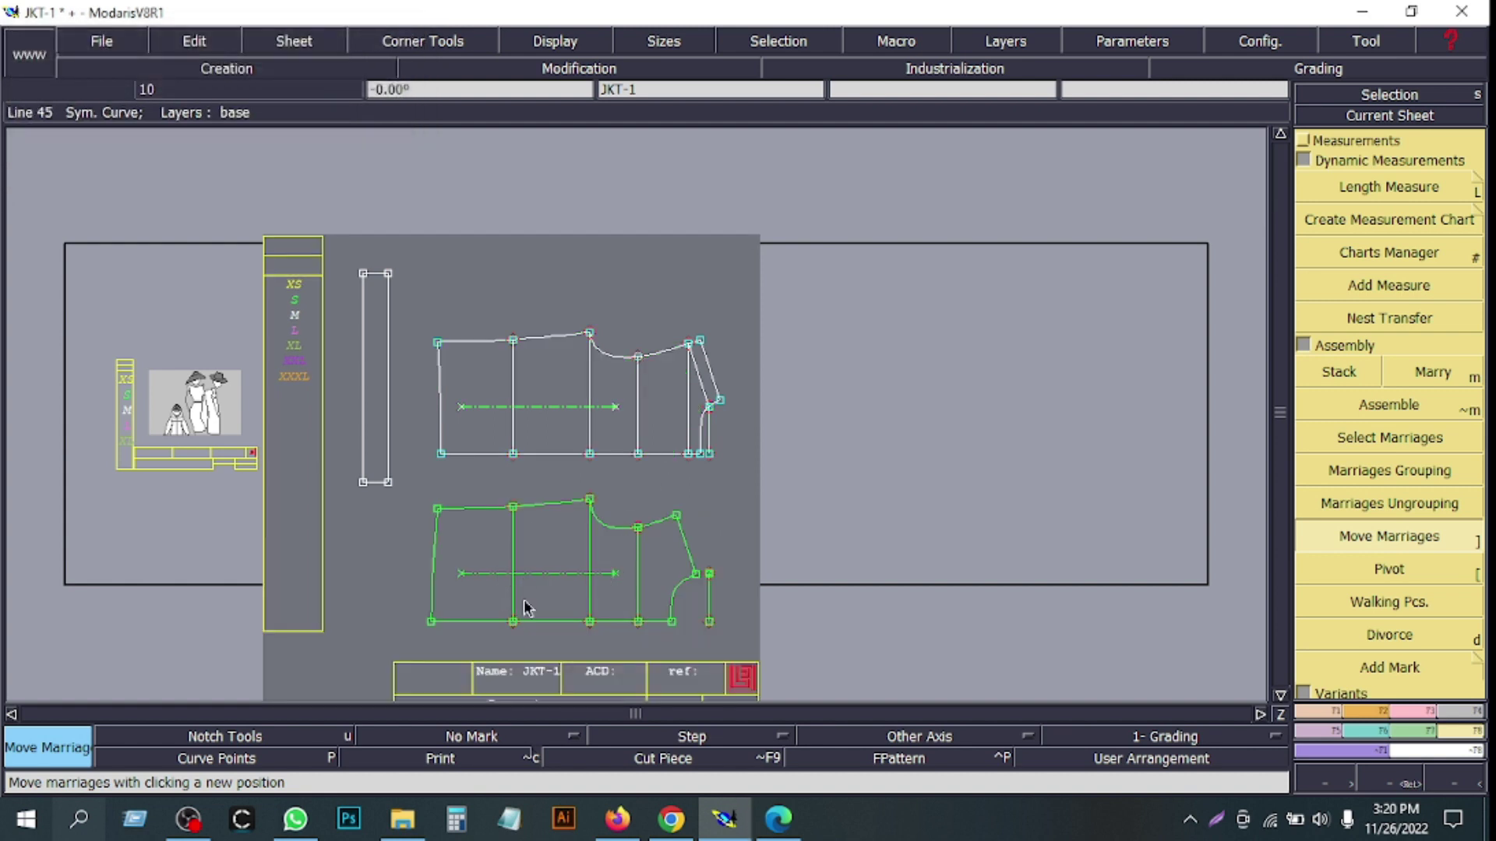
- Copy the JKT-1 sheet holding both body pieces and automatically arrange all the sheets on the desk
key(c)
click(506, 543)
click(786, 533)
key(j)
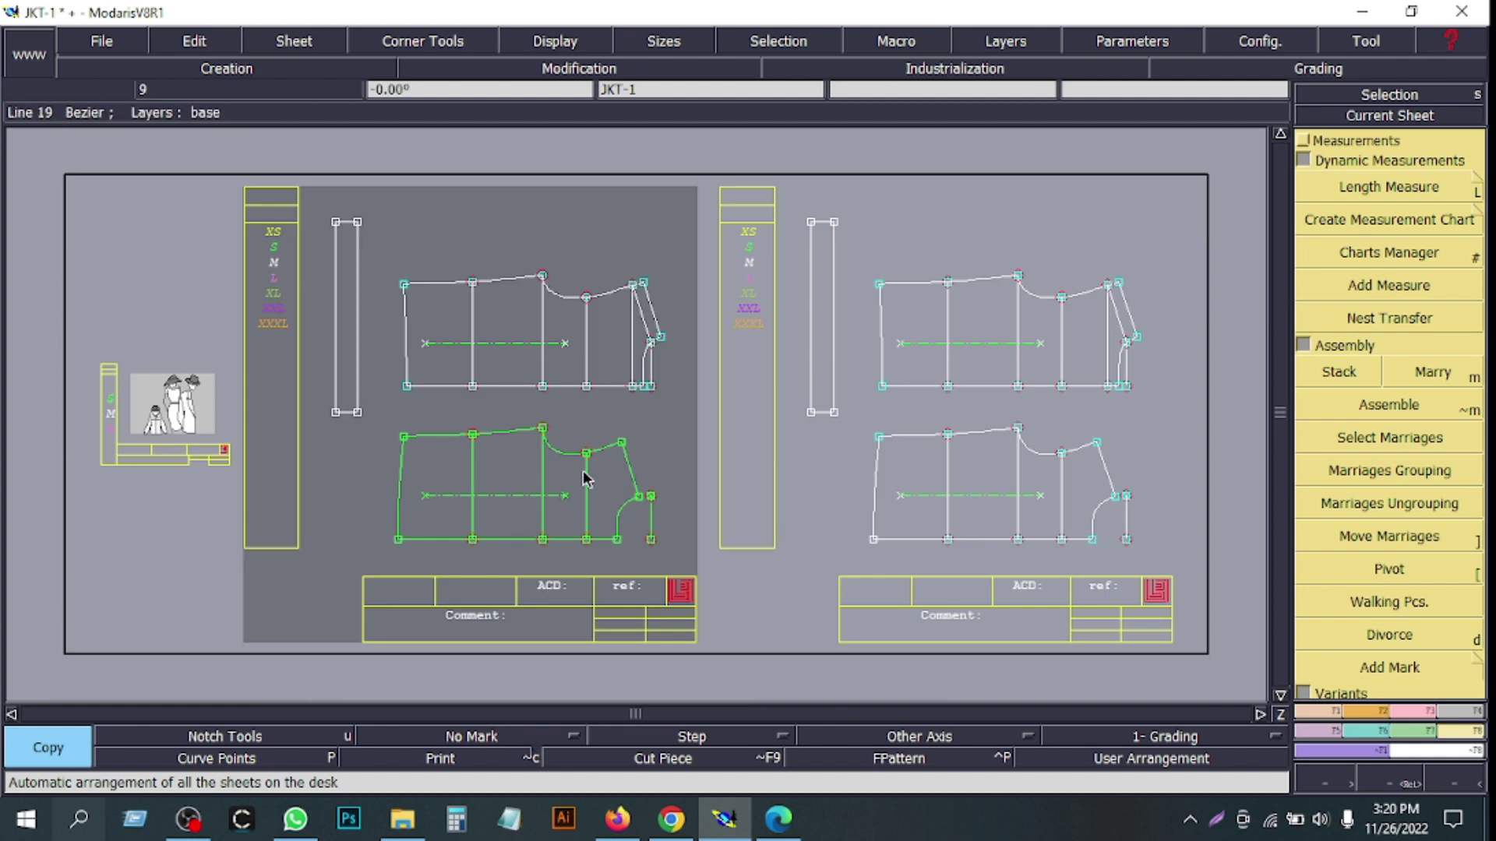
- Delete the original JKT-1 sheet with the marriage and make the copied sheet the current one
key(Delete)
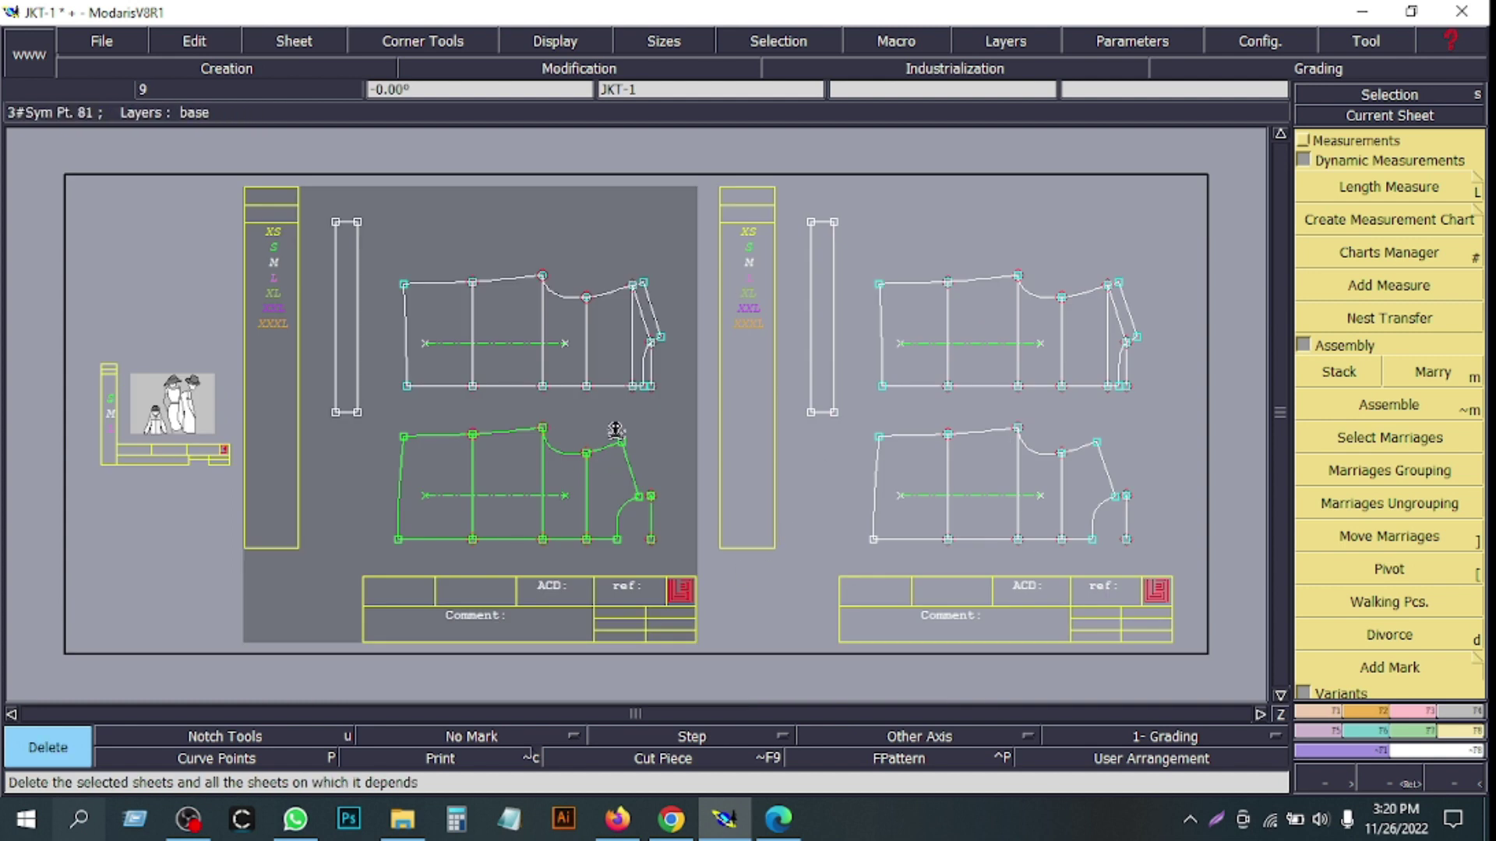
click(559, 426)
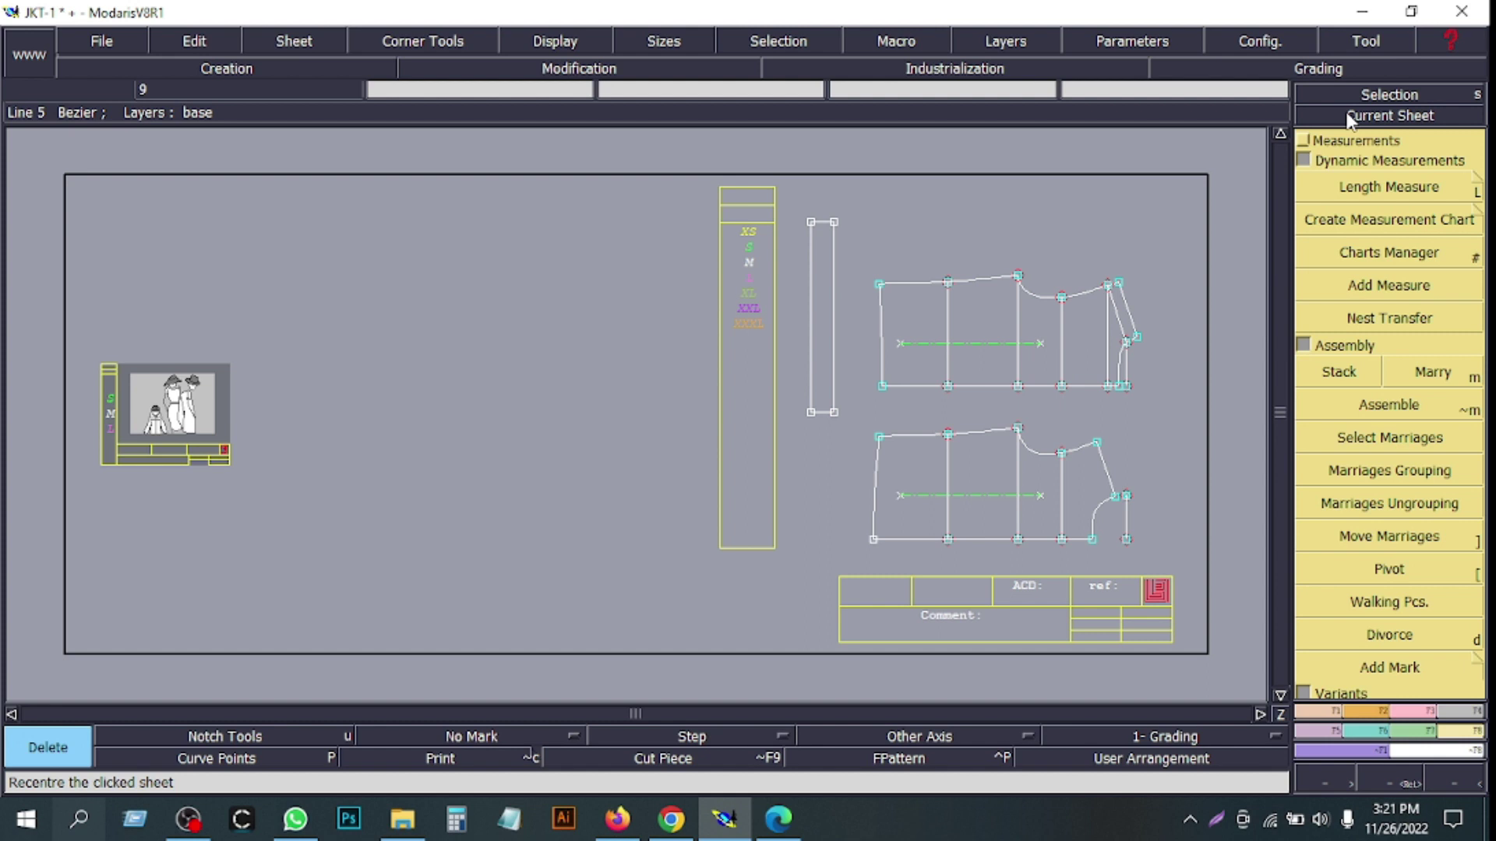
click(1354, 116)
click(957, 448)
- Save the model over the existing JKT-1.mdl file
click(1380, 772)
drag(402, 199, 1009, 643)
drag(356, 189, 875, 641)
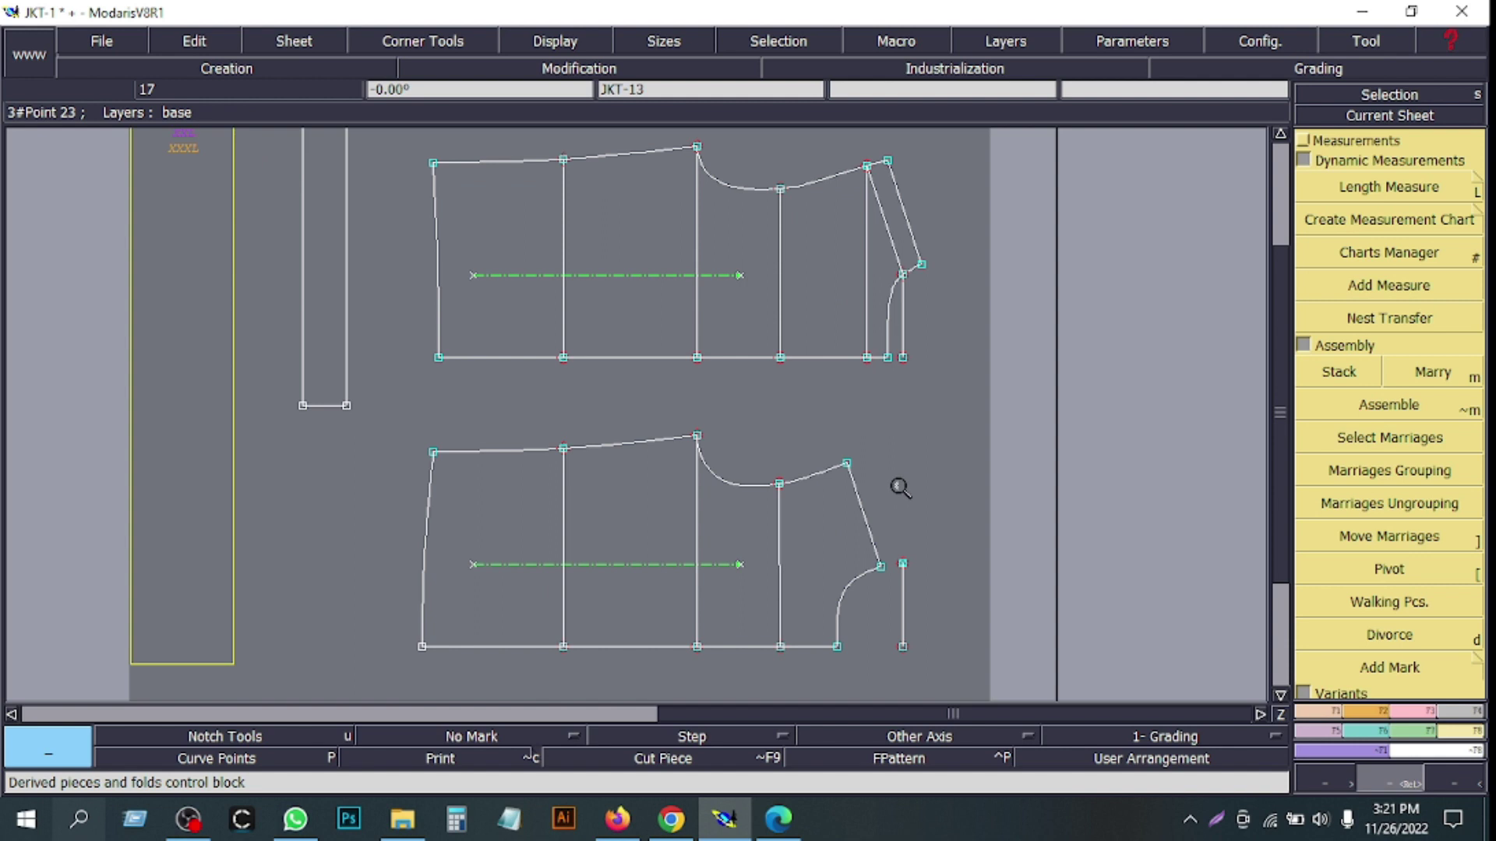
key(ctrl+s)
click(616, 539)
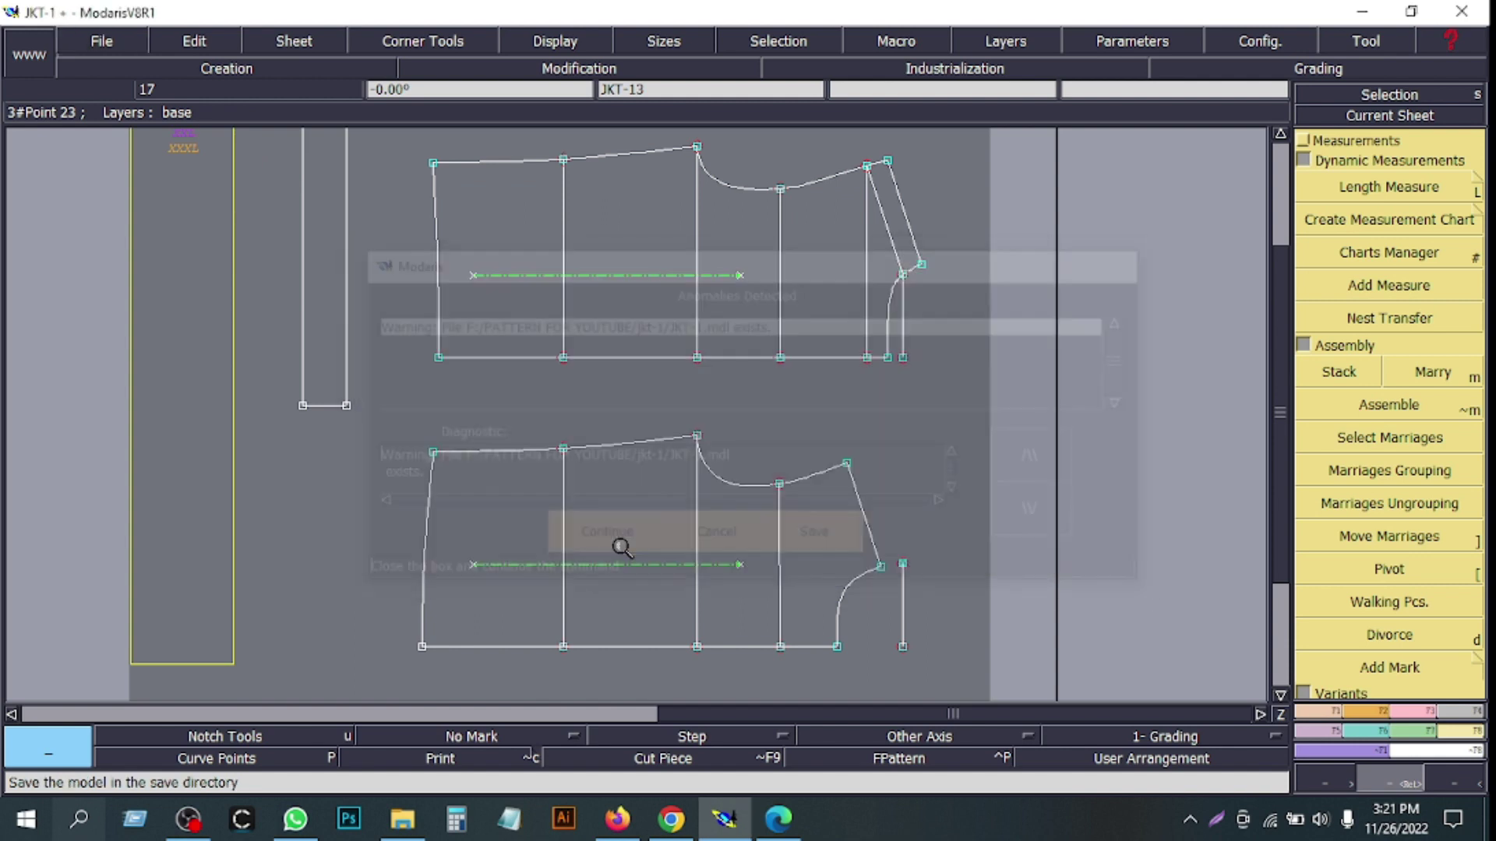
- Select the whole narrow rectangular strip on JKT-13 and move it by ShiftX 0 and ShiftY -10 cm
click(1282, 715)
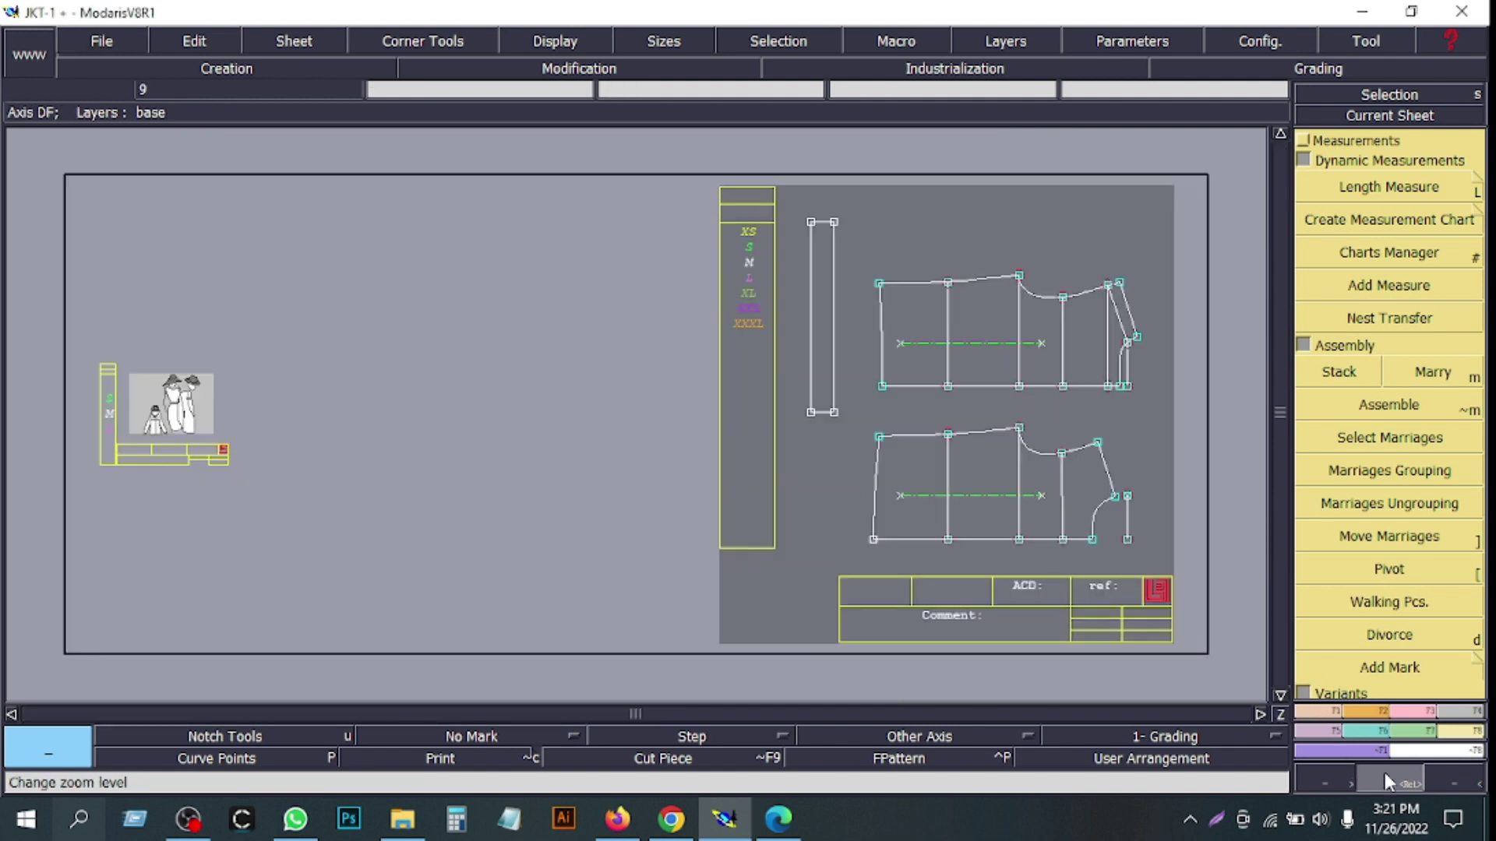
drag(1052, 539, 1135, 588)
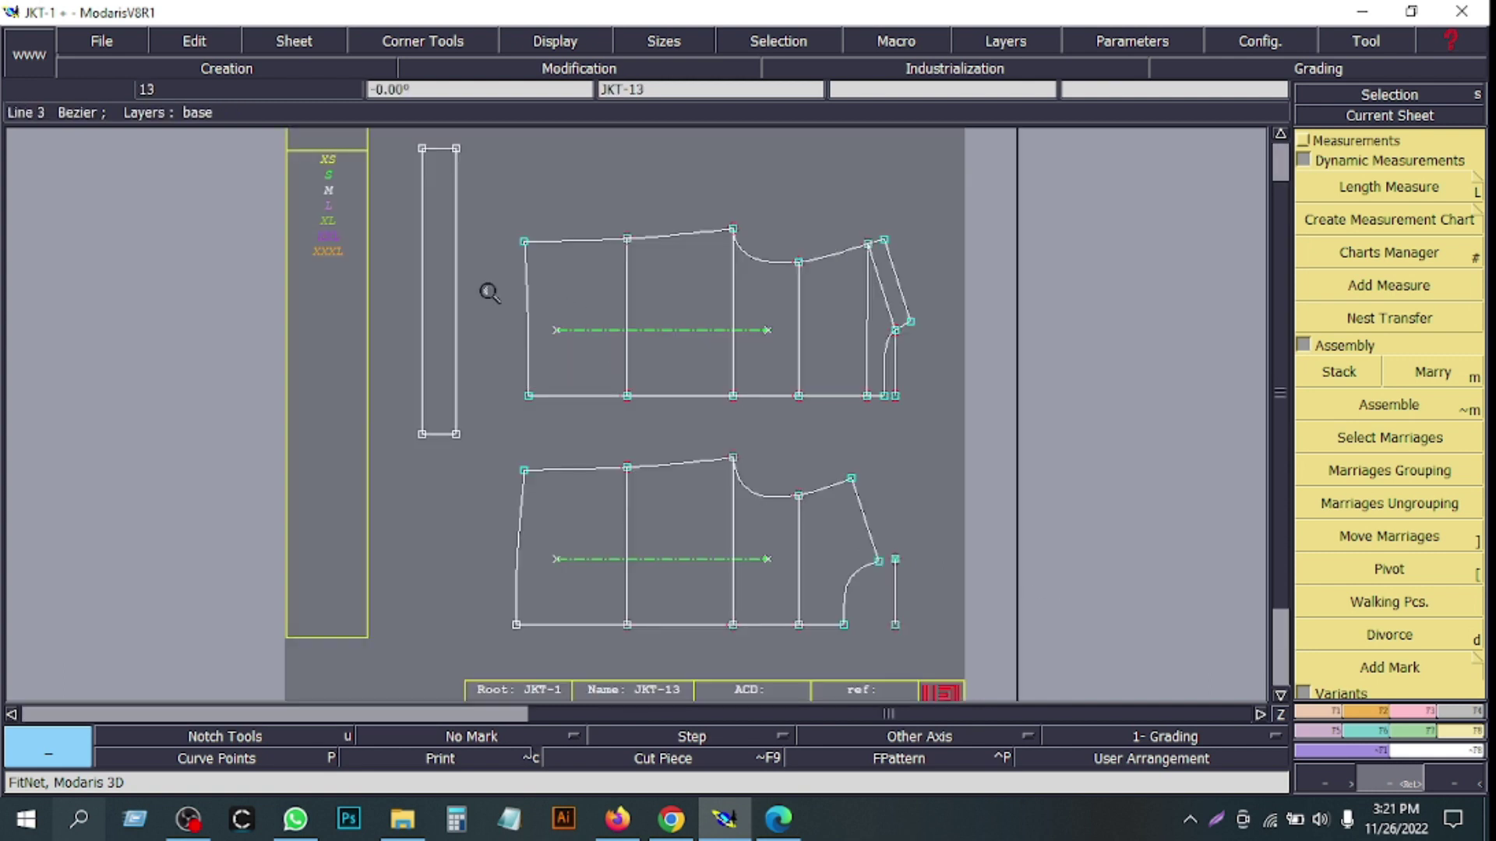
drag(391, 137, 462, 380)
click(459, 382)
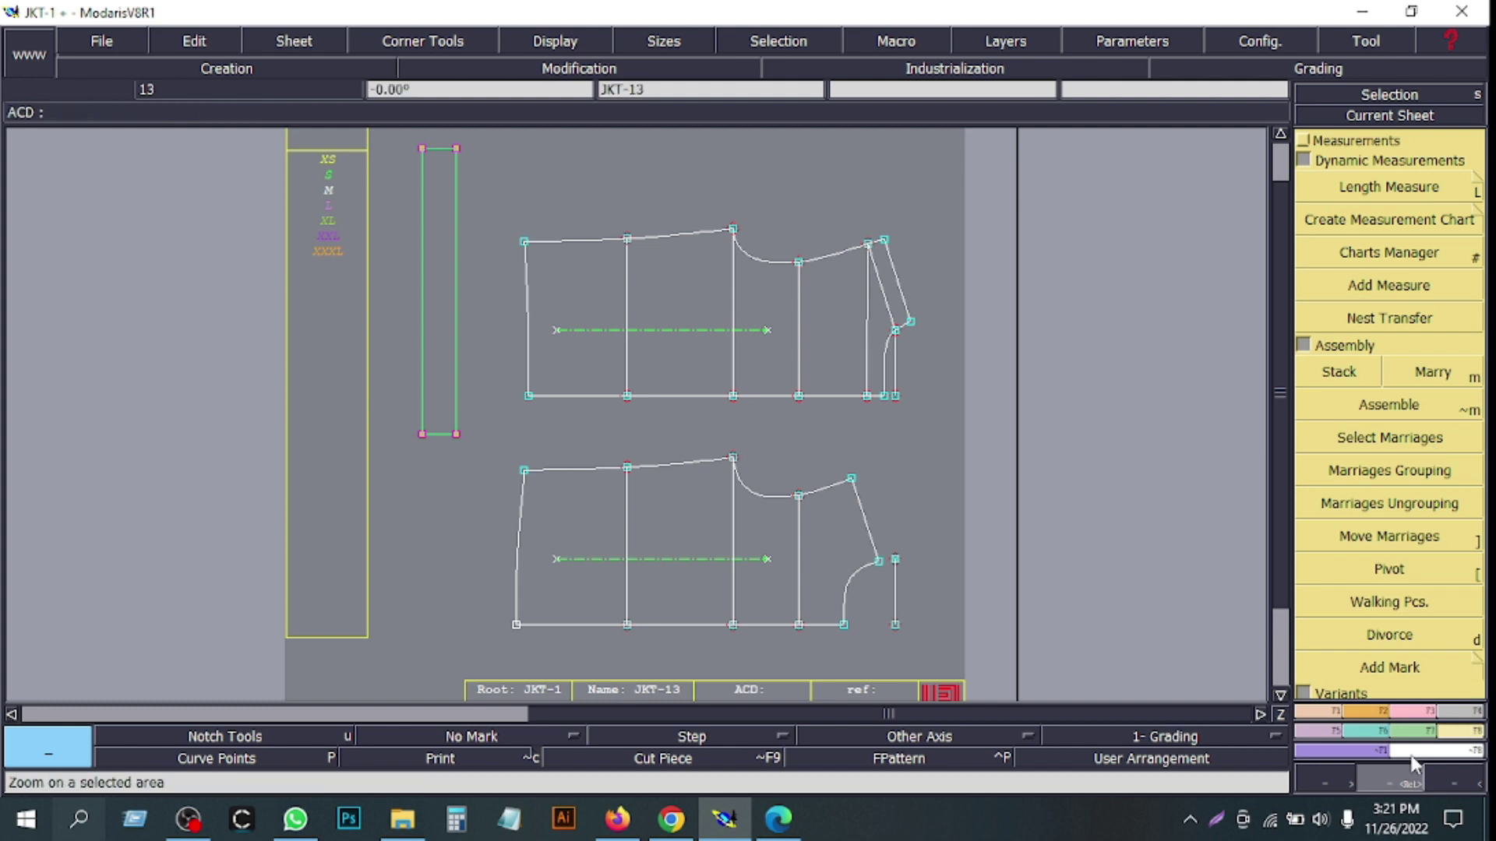
click(1404, 714)
click(1364, 206)
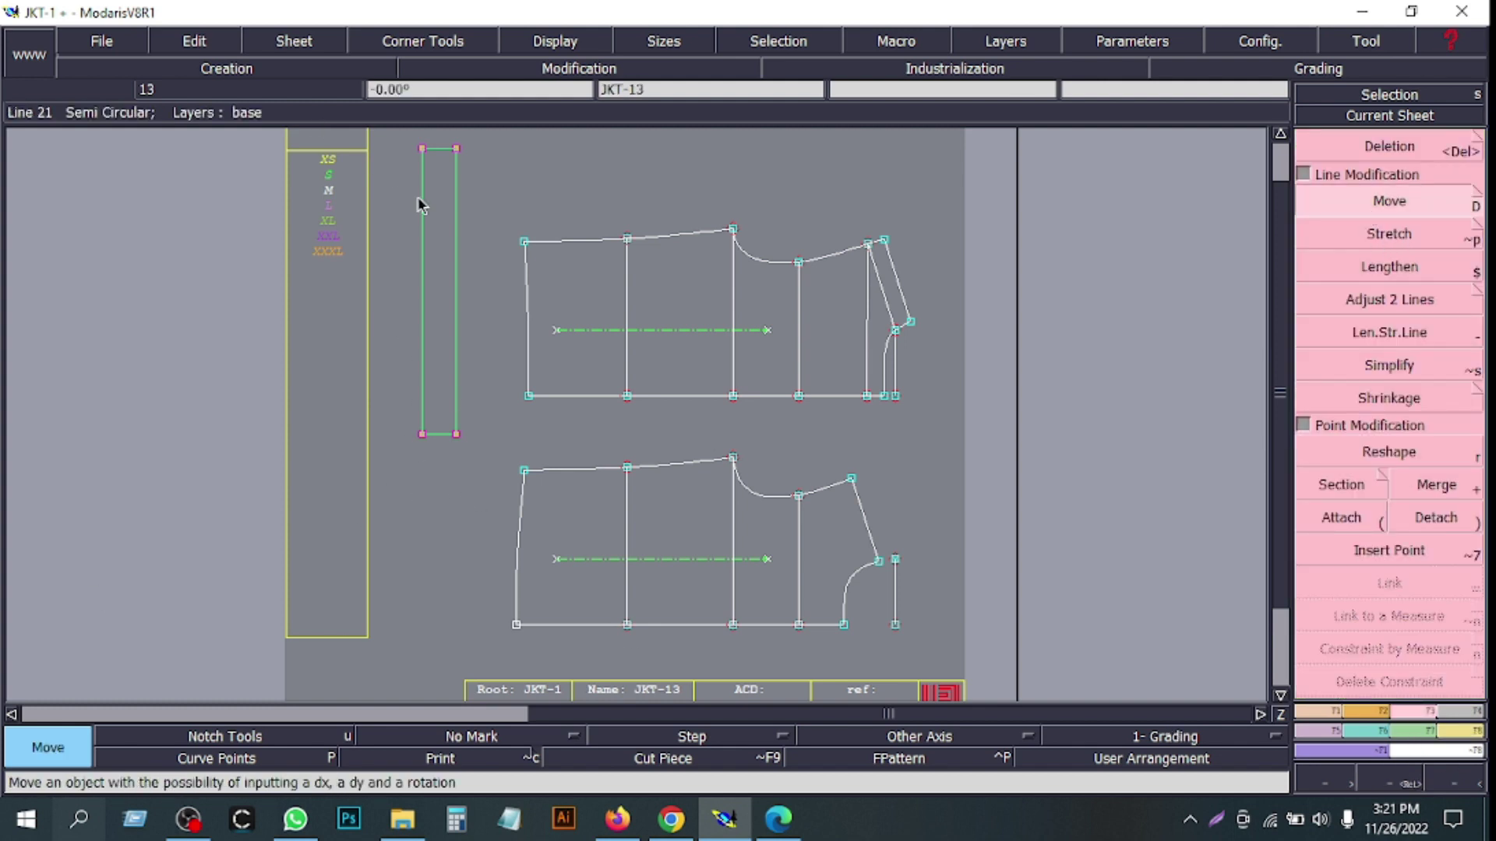
click(422, 149)
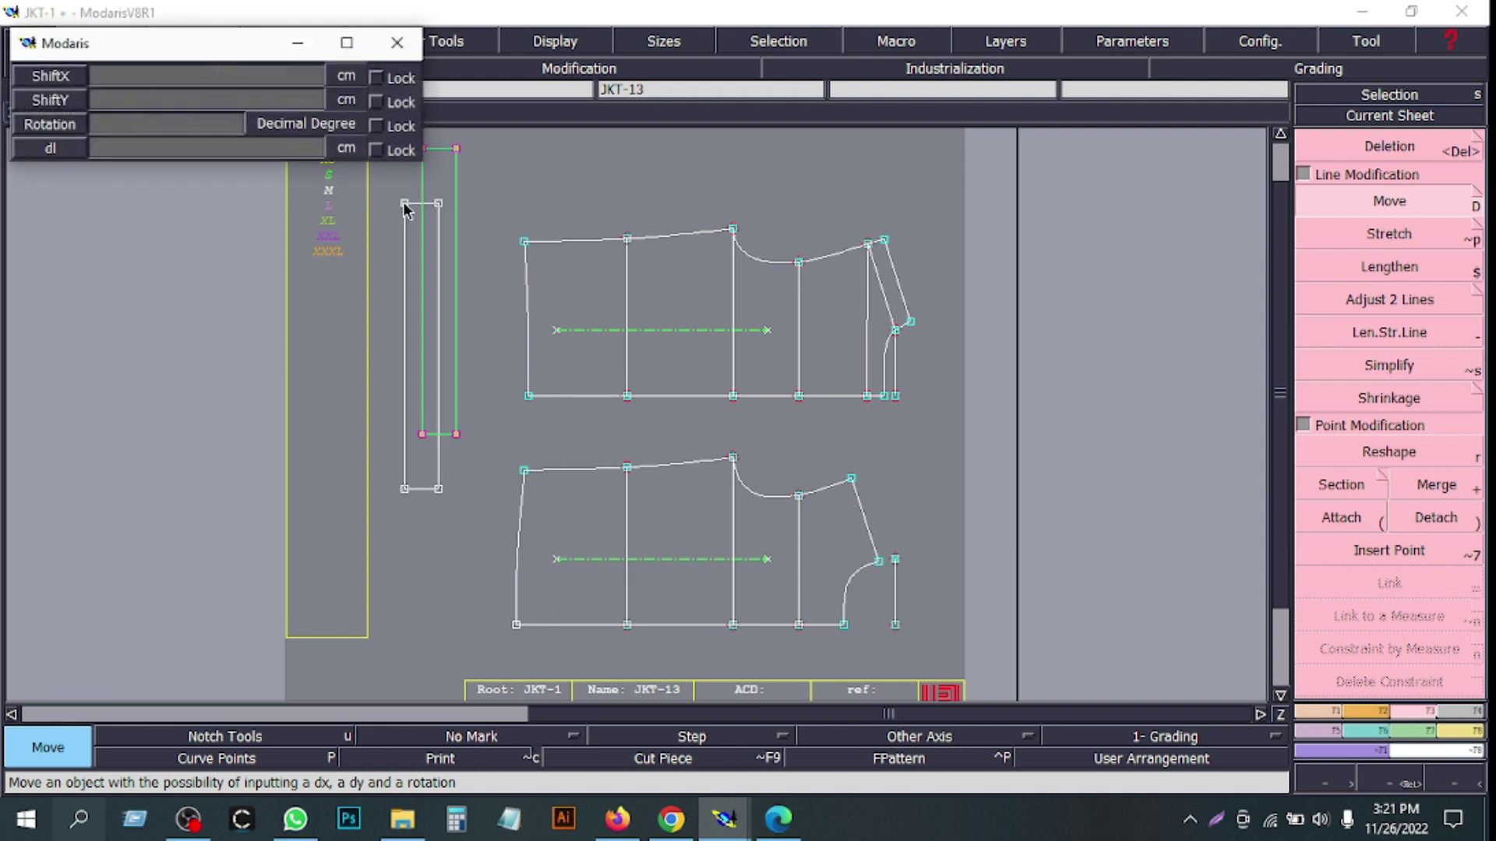
text(0)
key(Return)
text(-10)
key(Return)
click(441, 474)
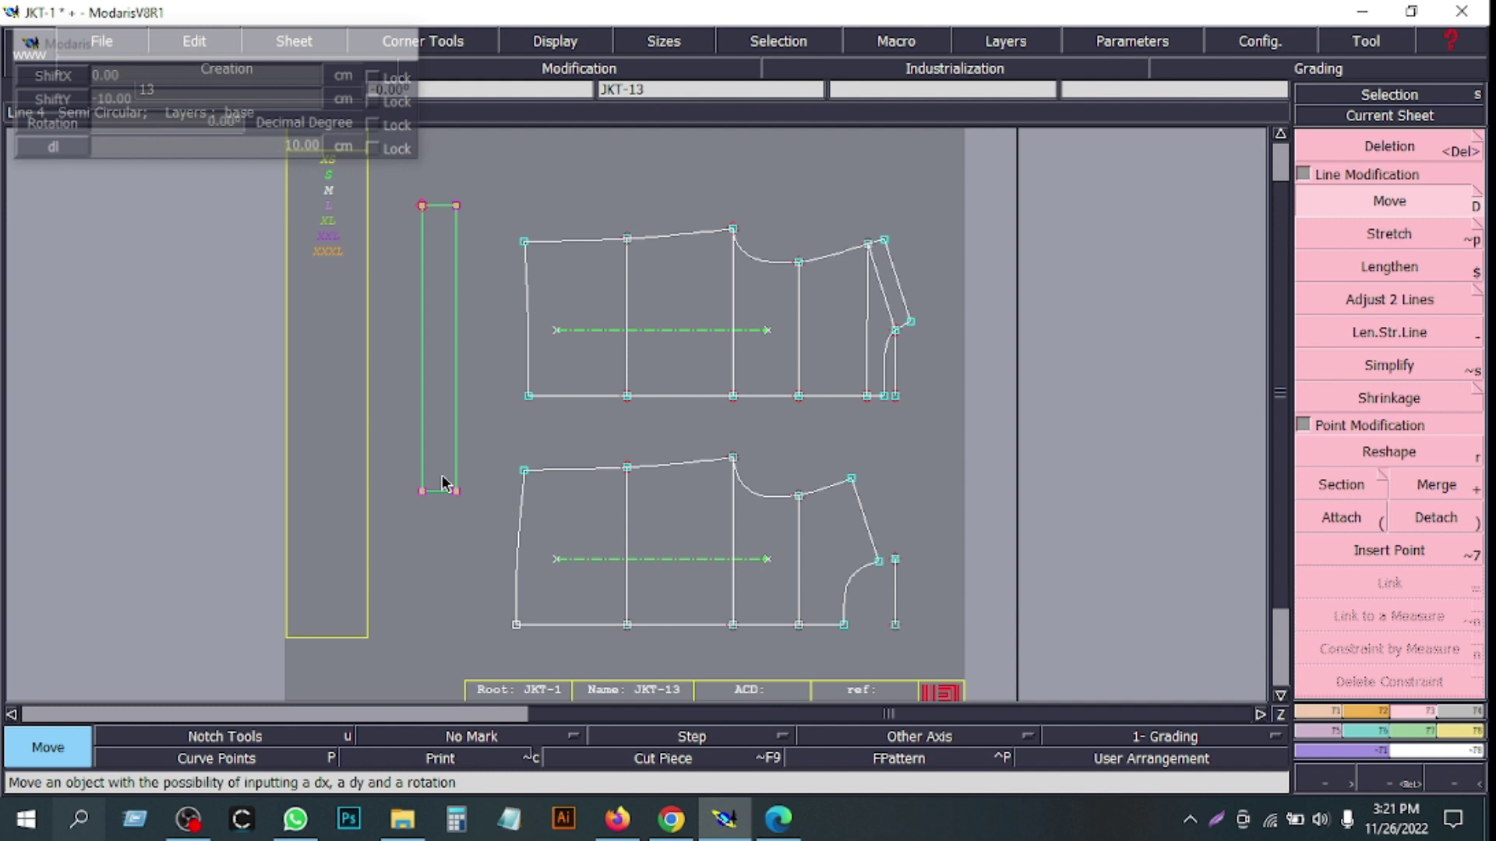
- Move the selected strip a further -10 cm in Y with no X shift and clear the selection
click(458, 212)
key(Down)
text(0)
key(Down)
text(-10)
key(Return)
click(456, 213)
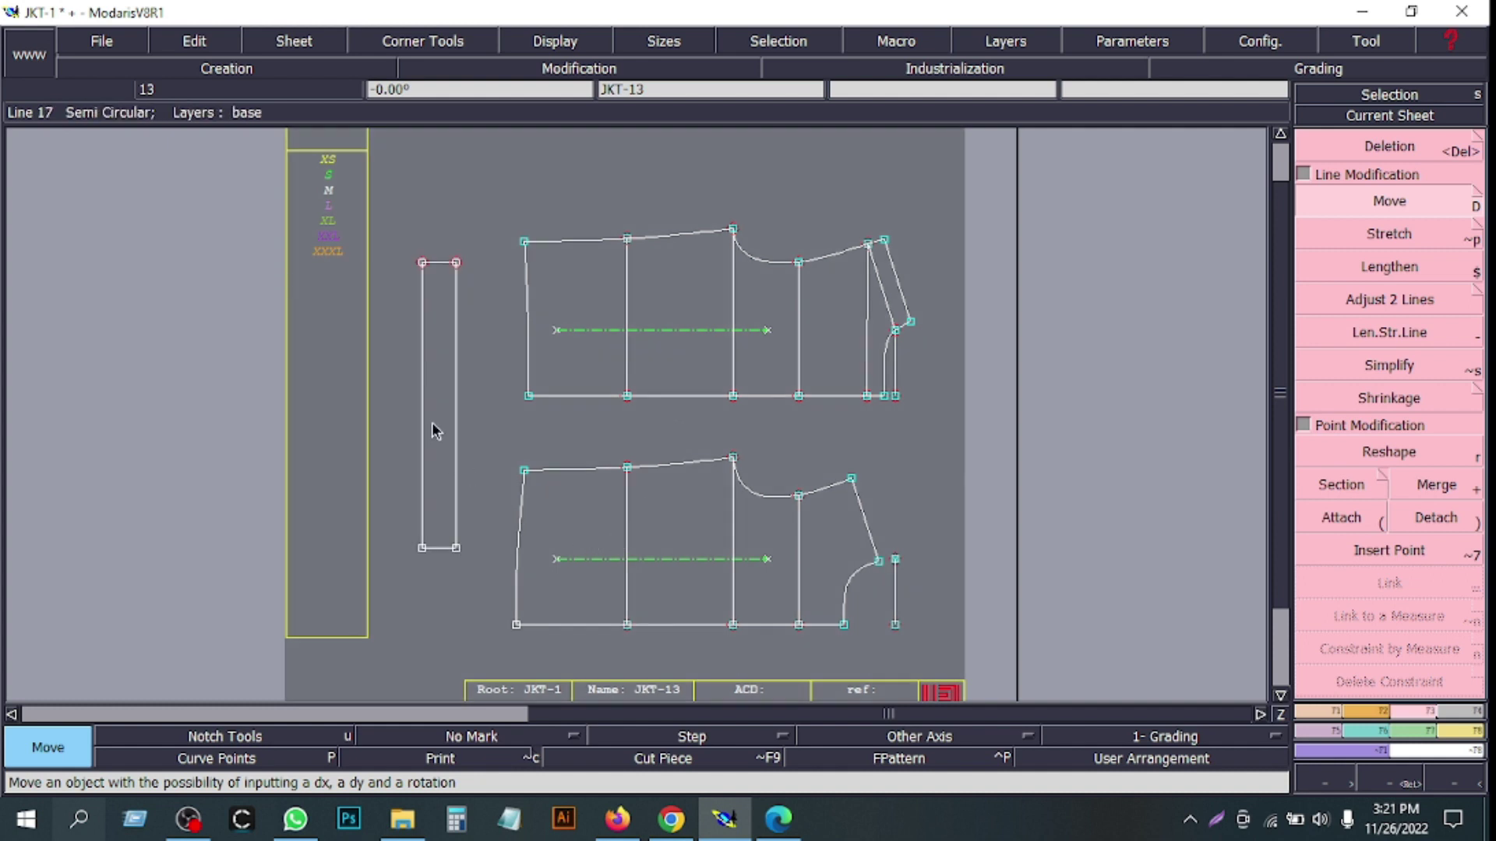
- Create a symmetry axis along the rectangular strip's left long edge, between its lower and upper corners
click(1305, 715)
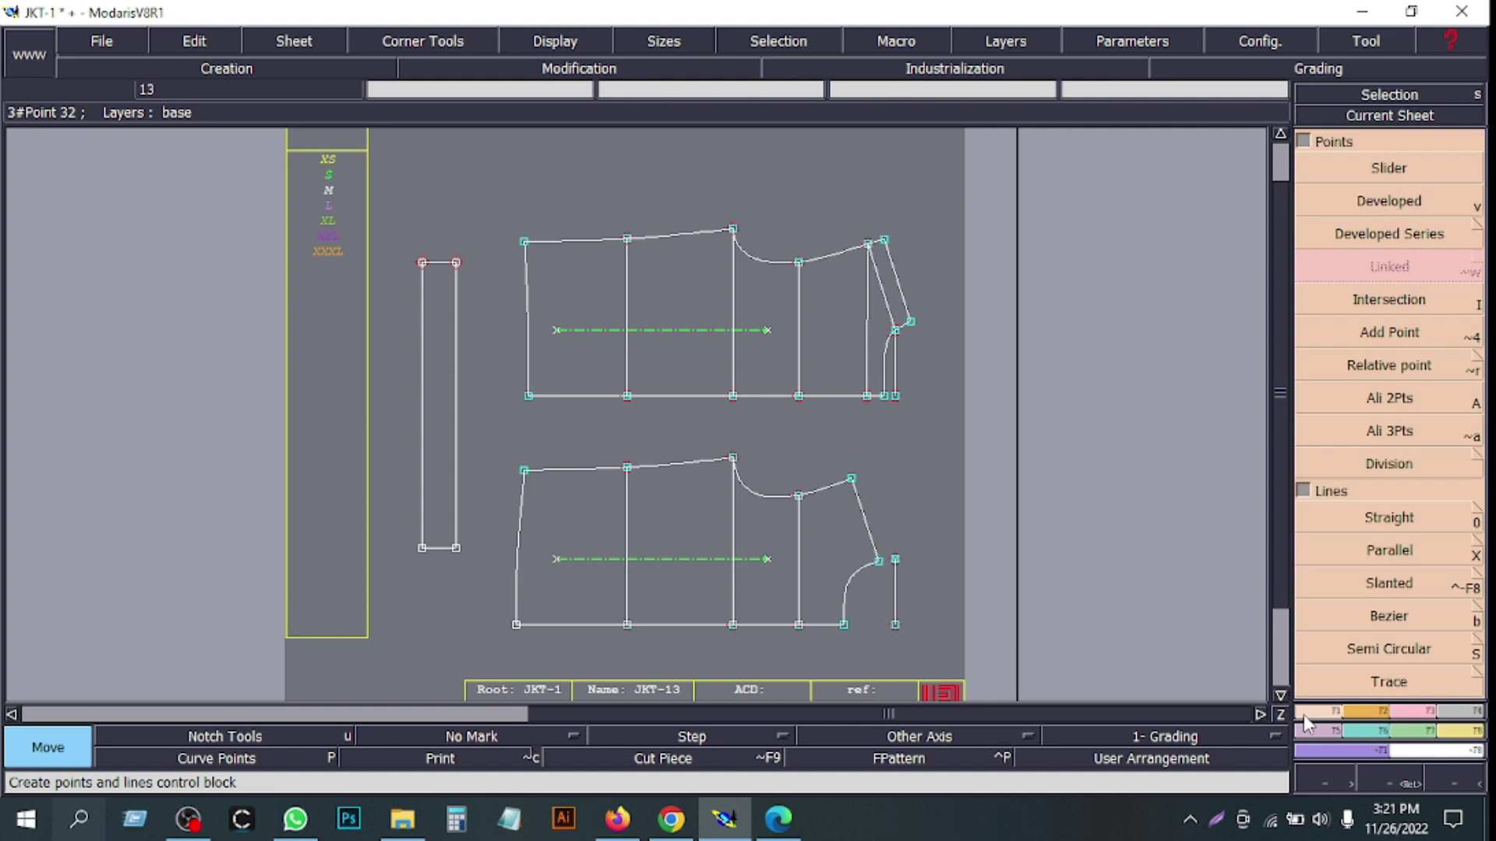
key(F2)
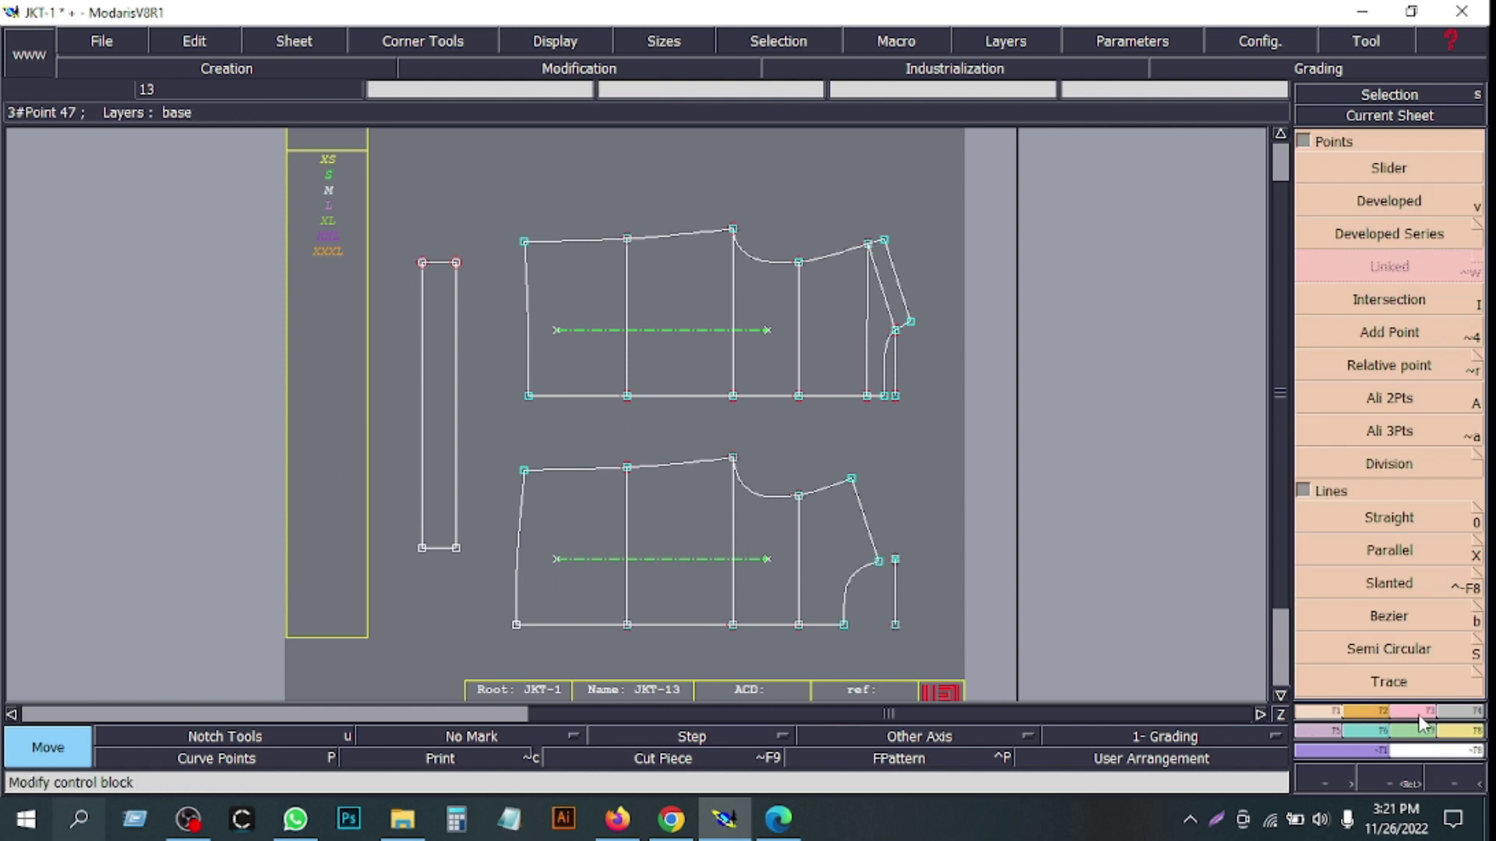
click(1303, 174)
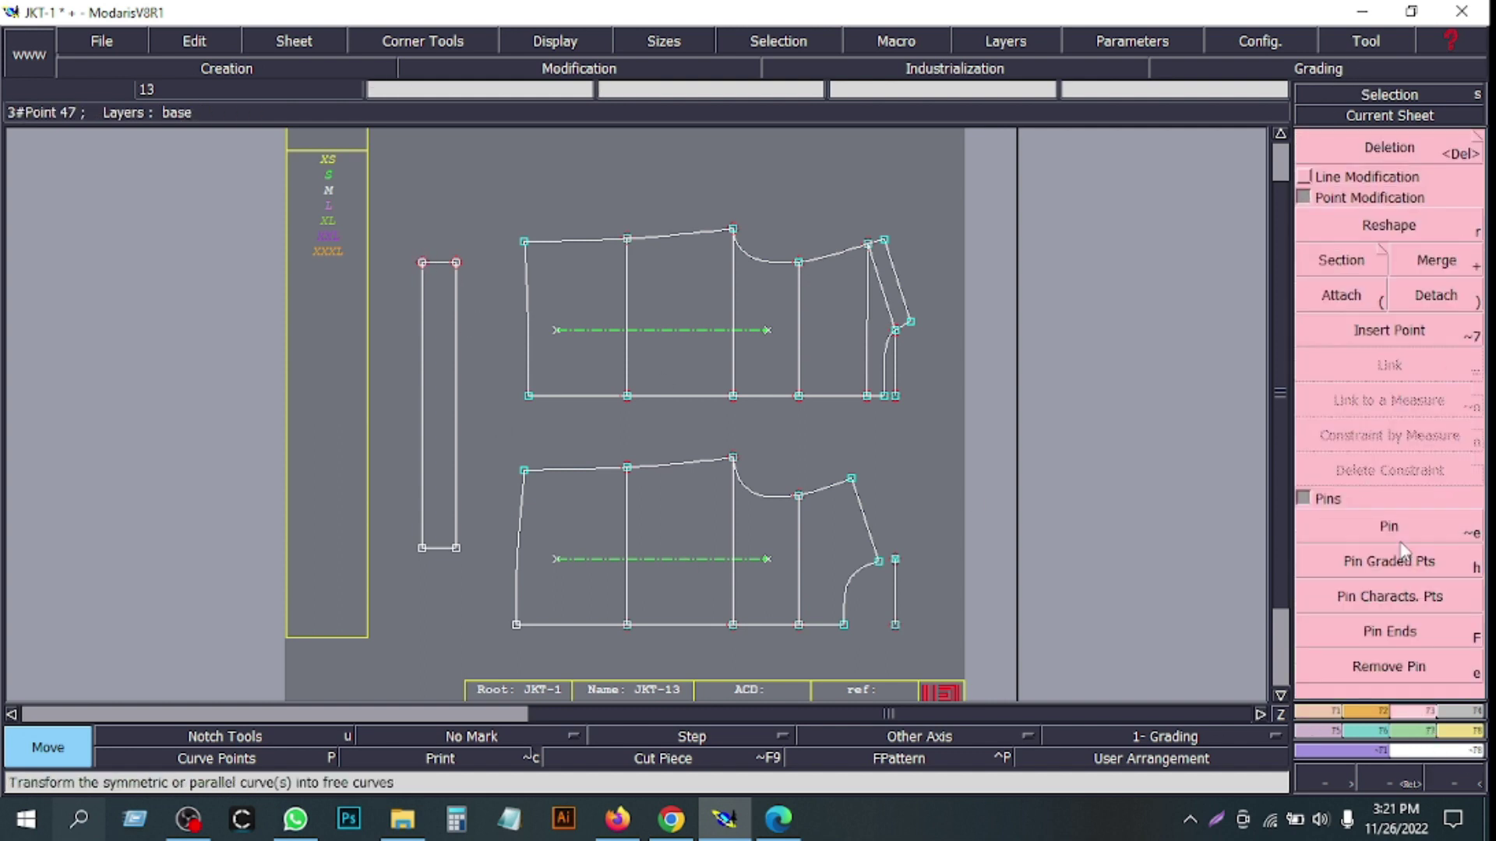
click(1322, 712)
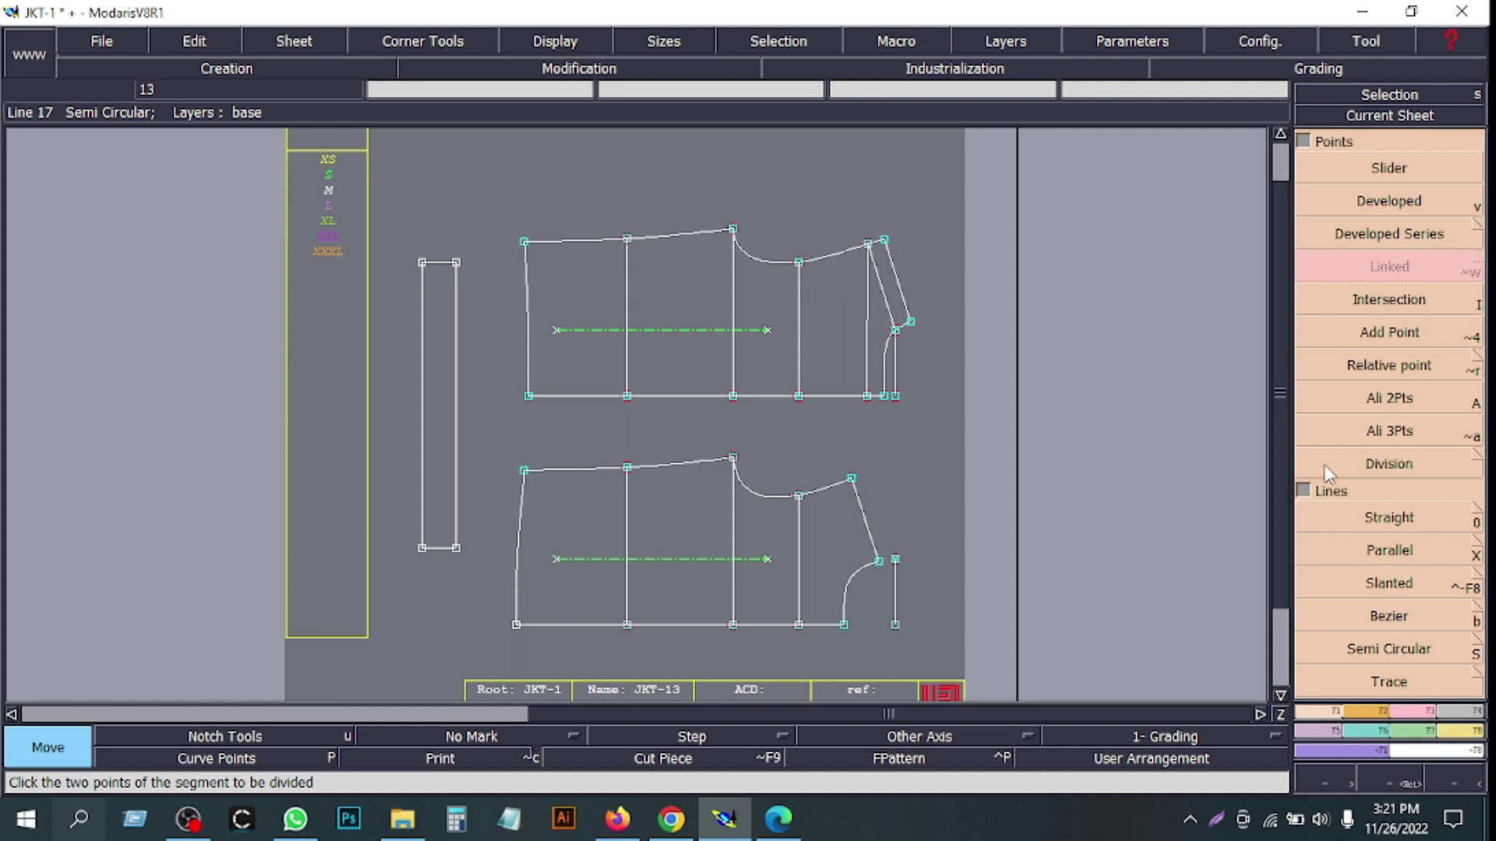
click(1303, 141)
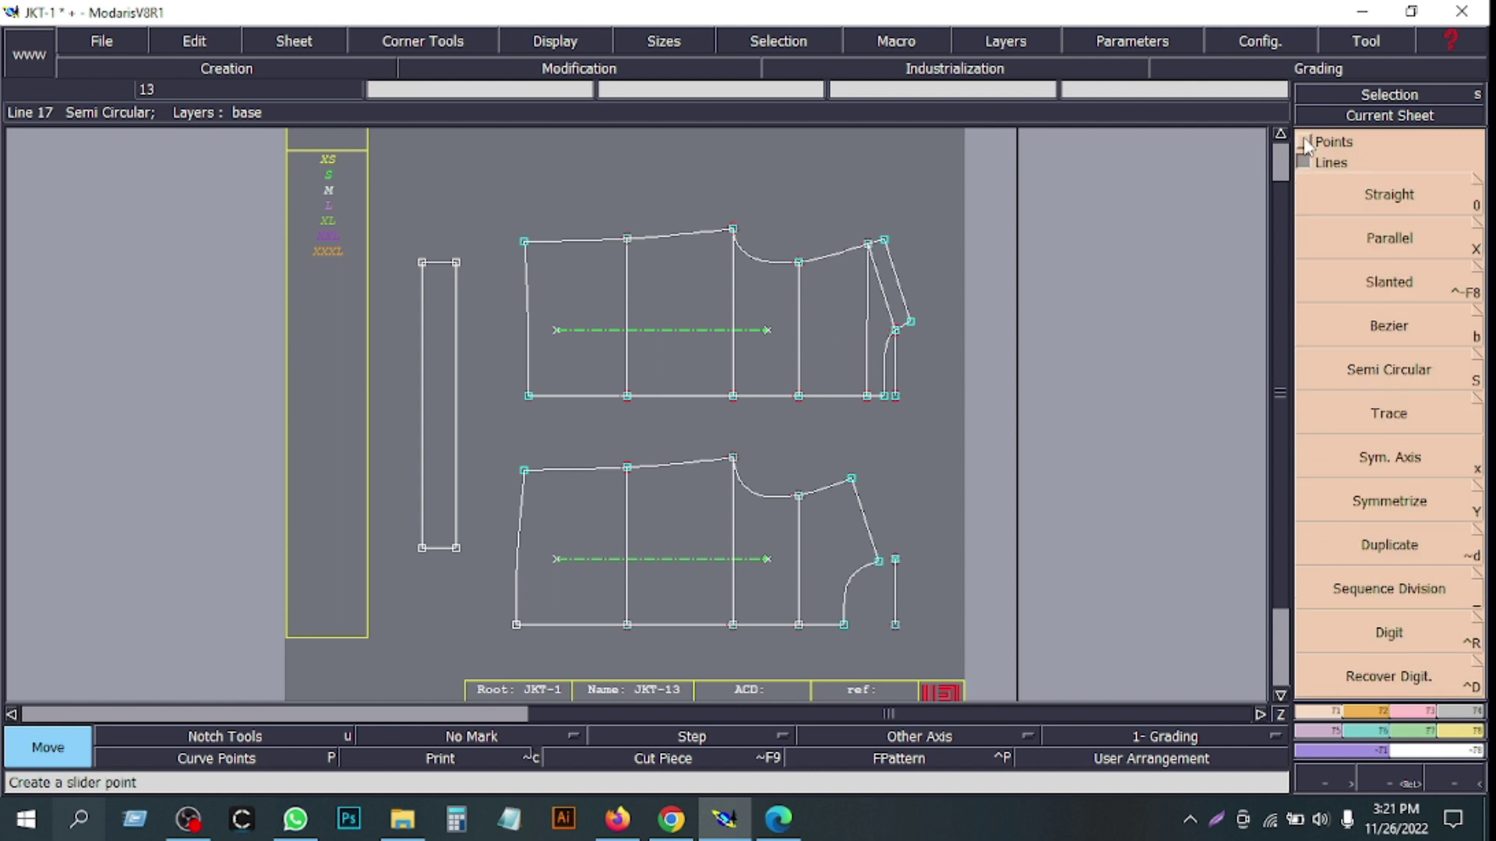
click(1365, 465)
click(456, 549)
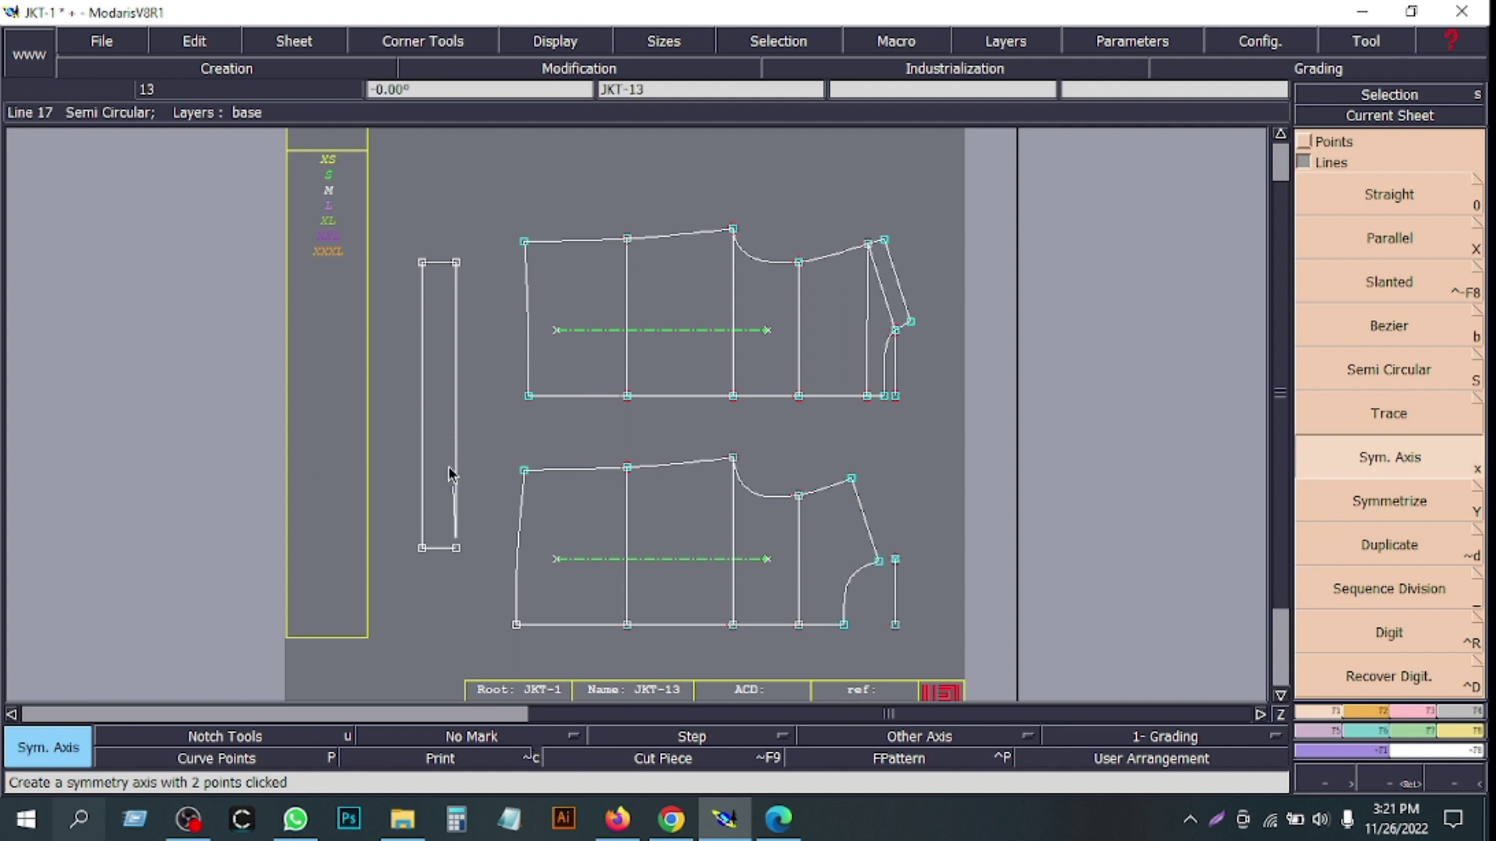
click(458, 264)
key(ctrl+z)
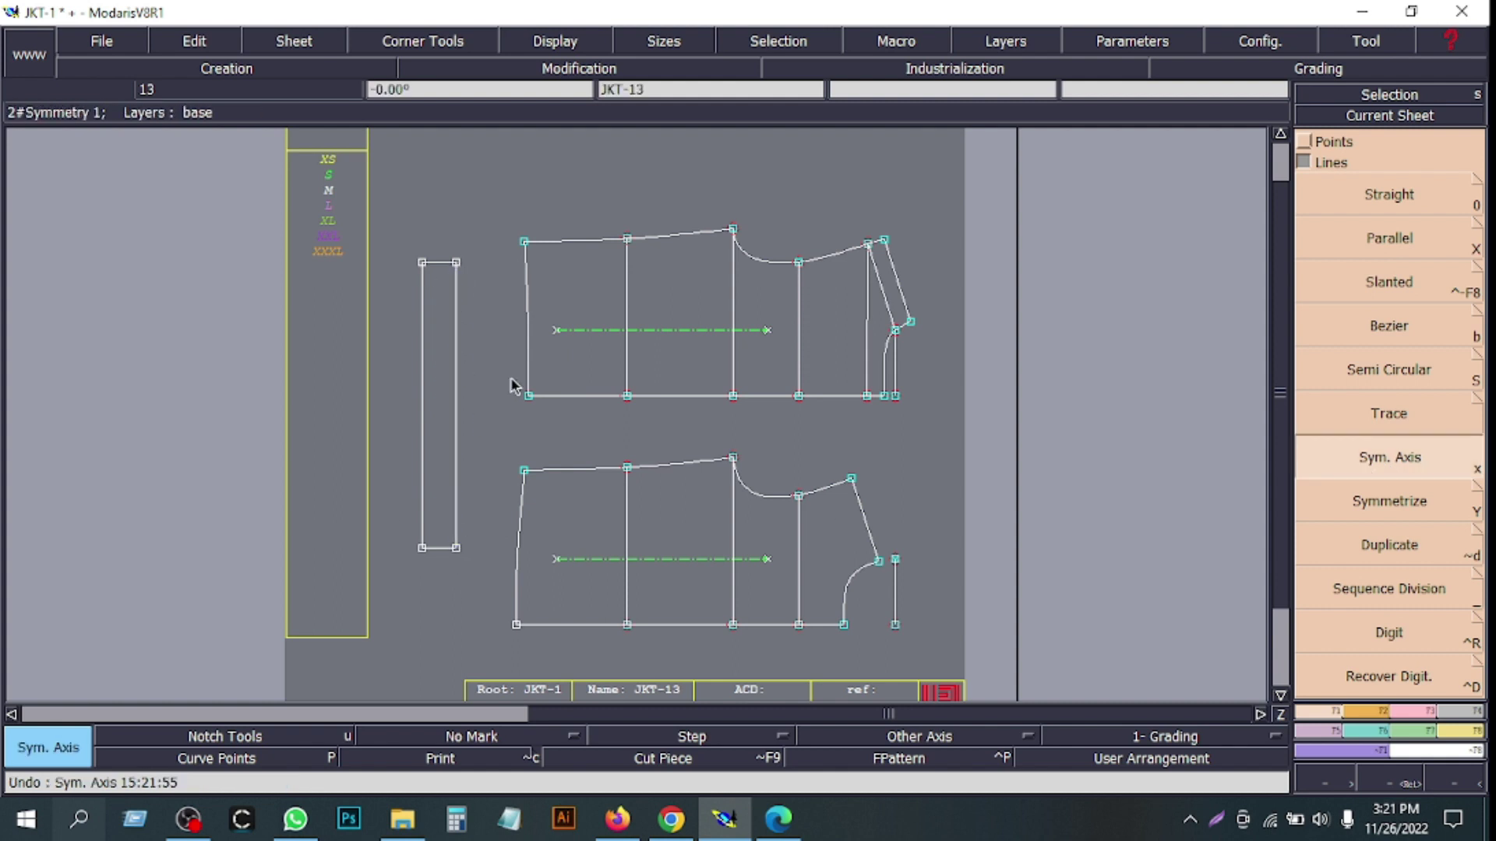
click(422, 549)
click(422, 262)
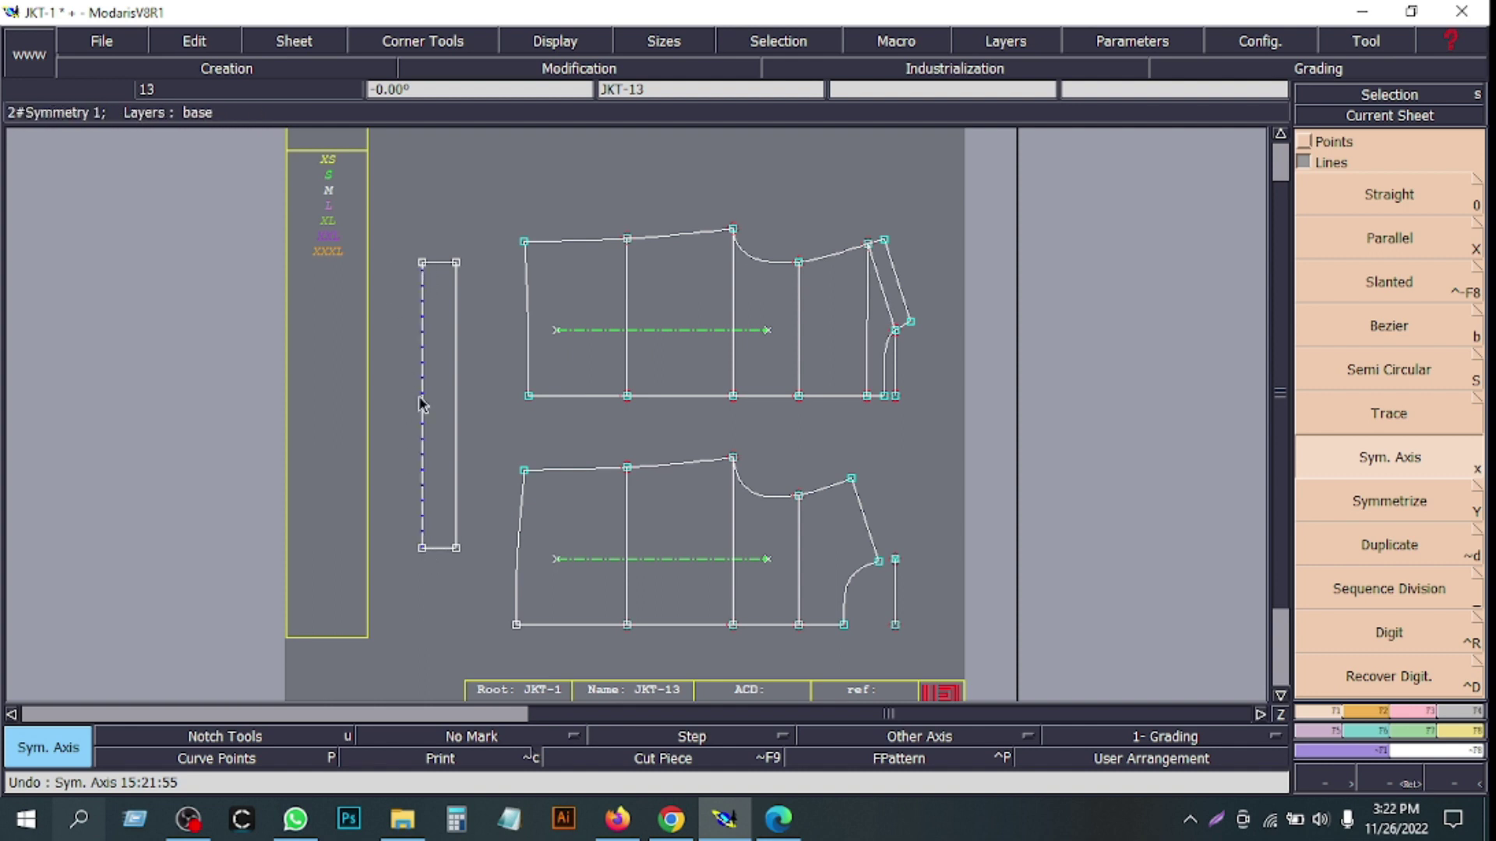
- Symmetrize the strip's lower, right and upper lines about the symmetry axis, and erase the axis
click(1386, 501)
click(438, 547)
click(456, 489)
click(439, 264)
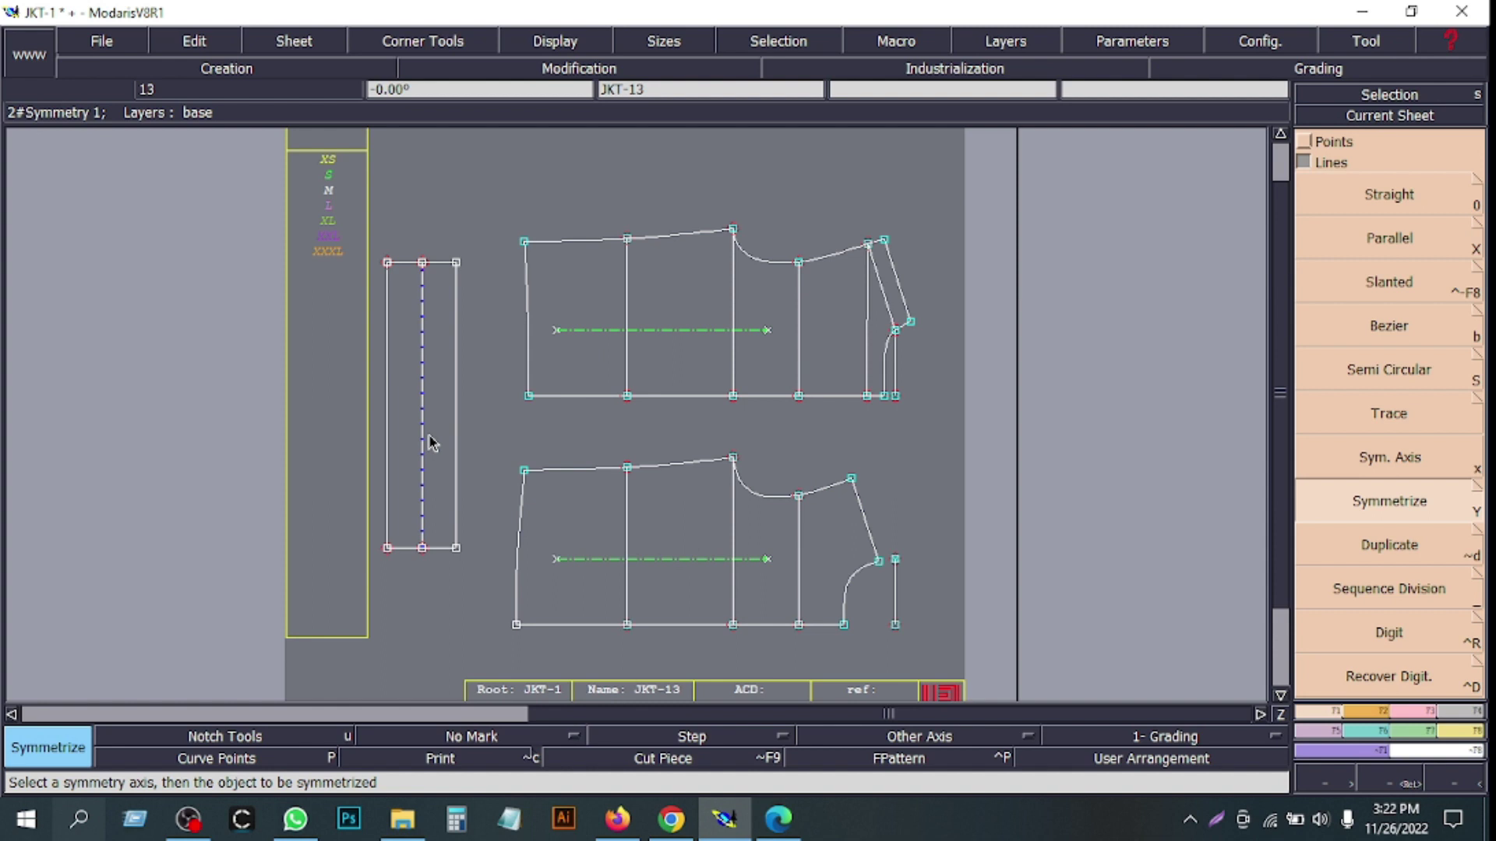
click(1013, 39)
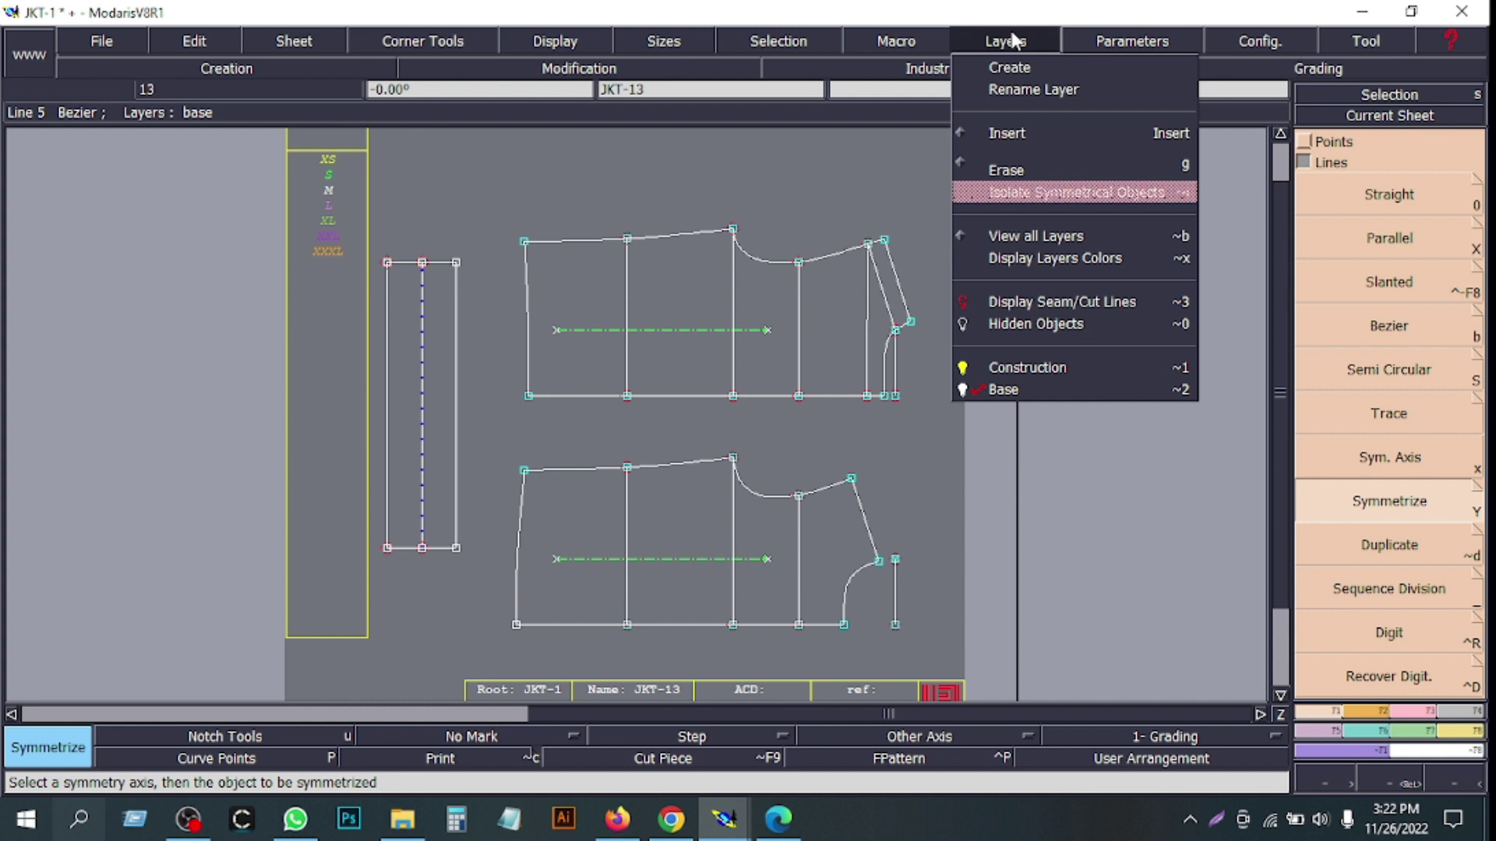
click(1005, 169)
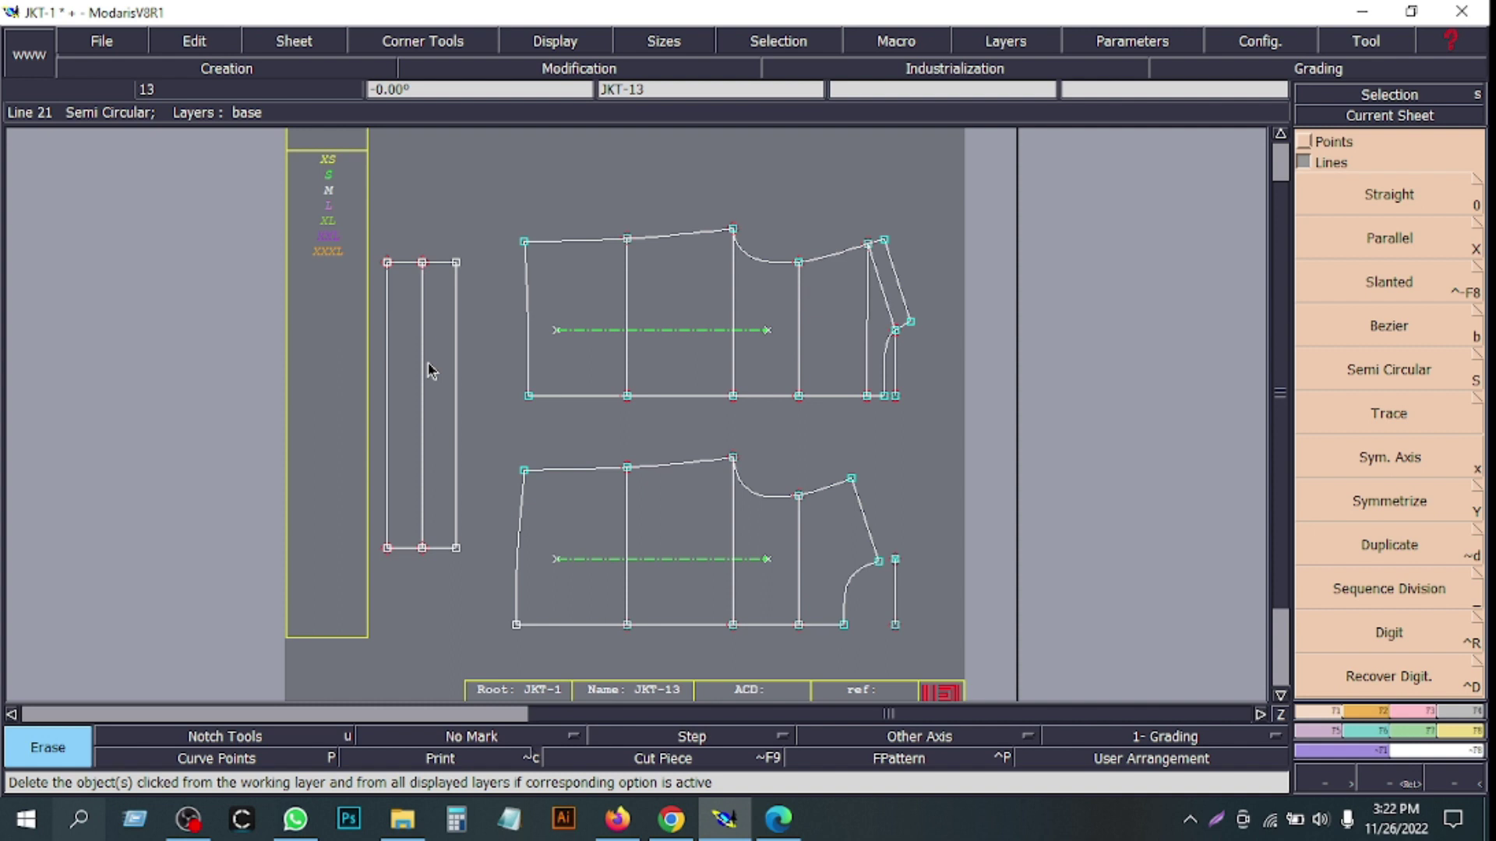
- Switch to Edge and check the first page of the TF WSTEN 1003876 tech pack PDF
click(778, 819)
scroll(811, 604, up, 20)
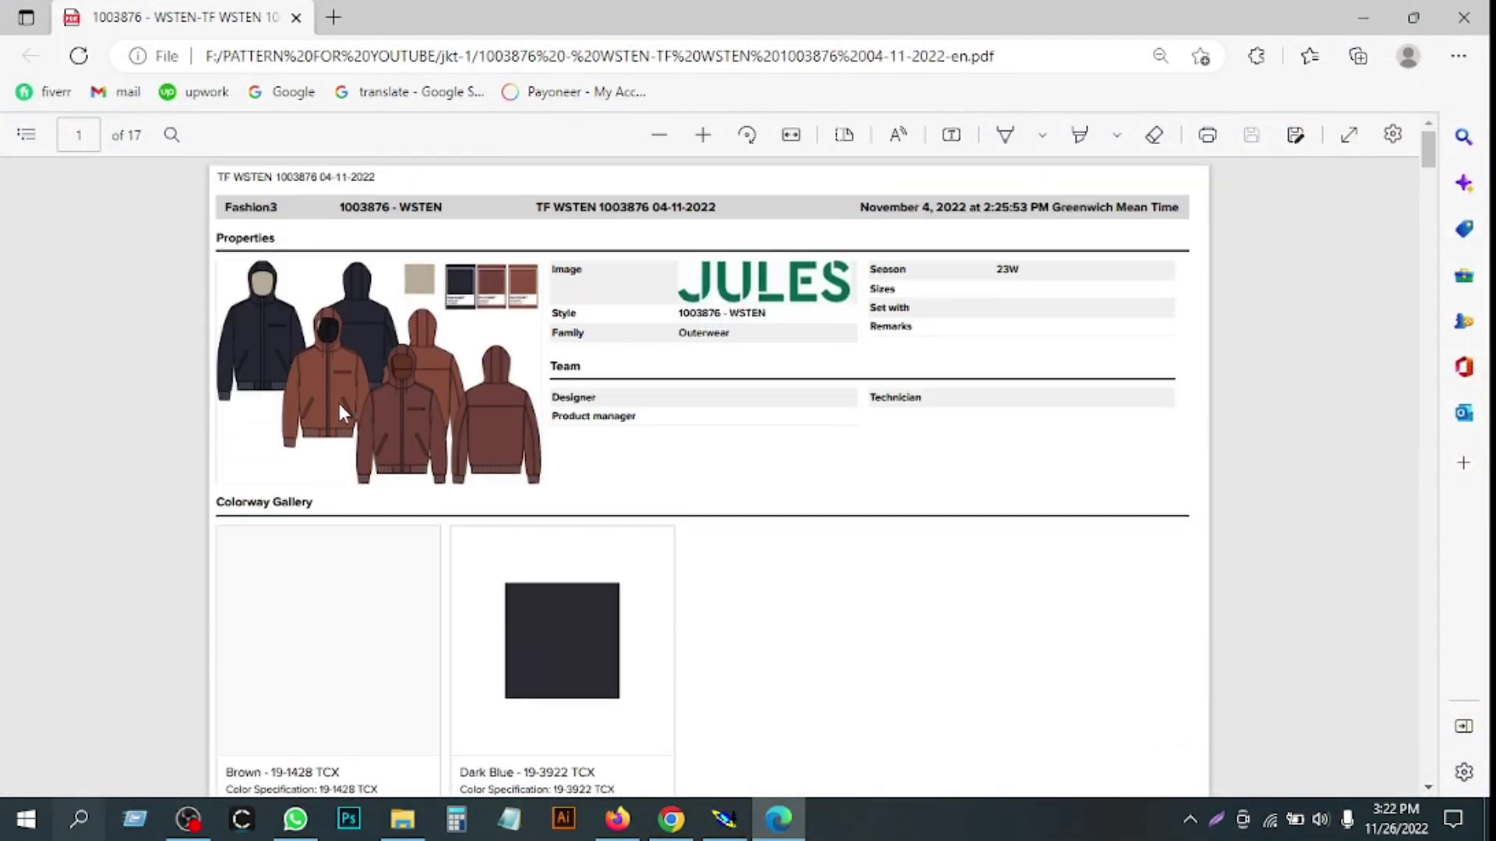
click(1363, 17)
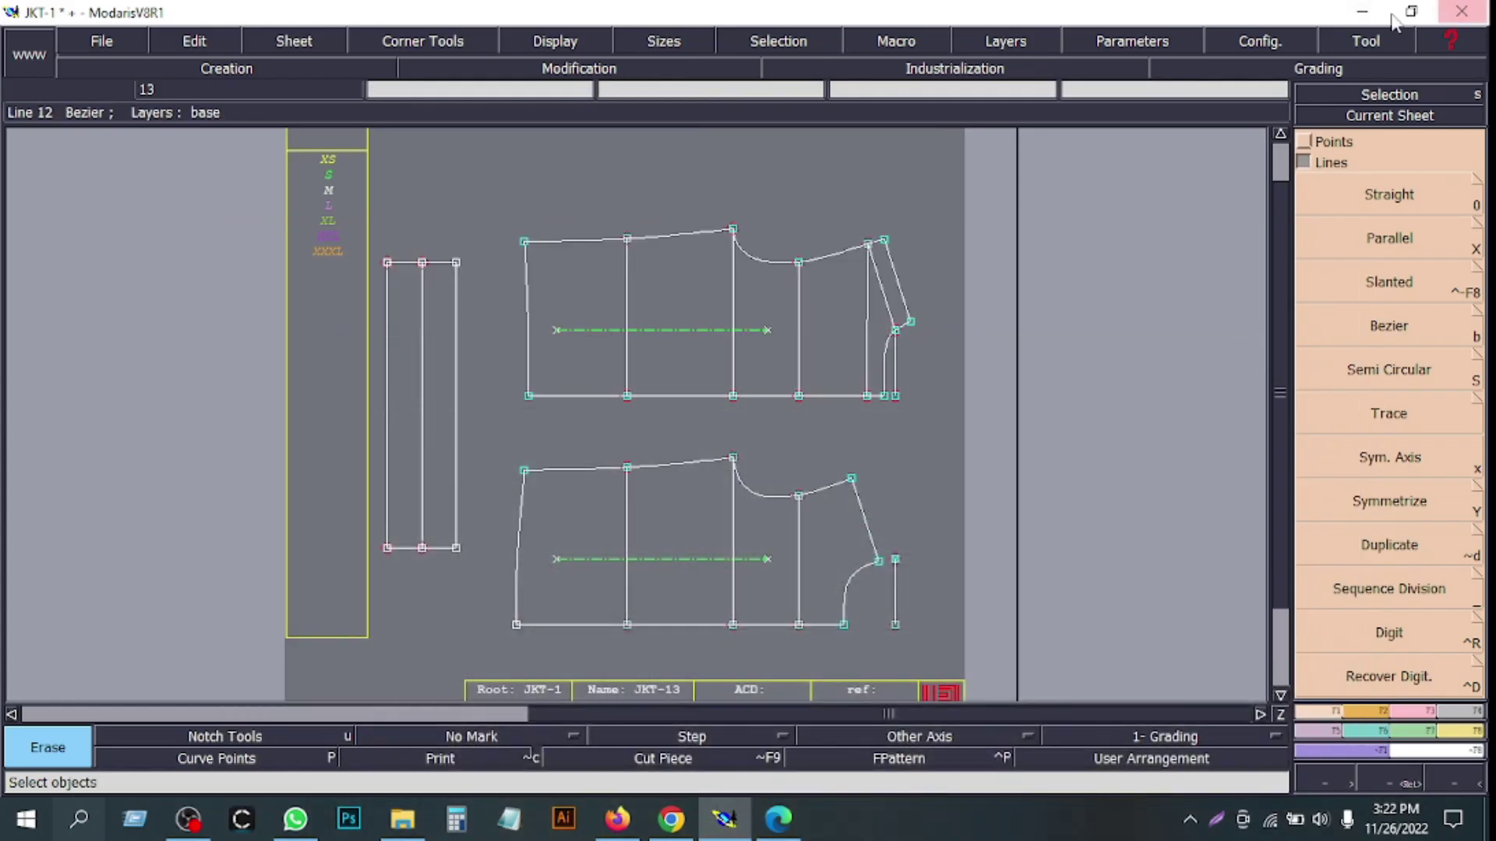
- Open the 1003876 WSTEN 04-11-2022 PDF from the jkt-2 folder and examine the jacket's front and back sketches on page 2
click(402, 819)
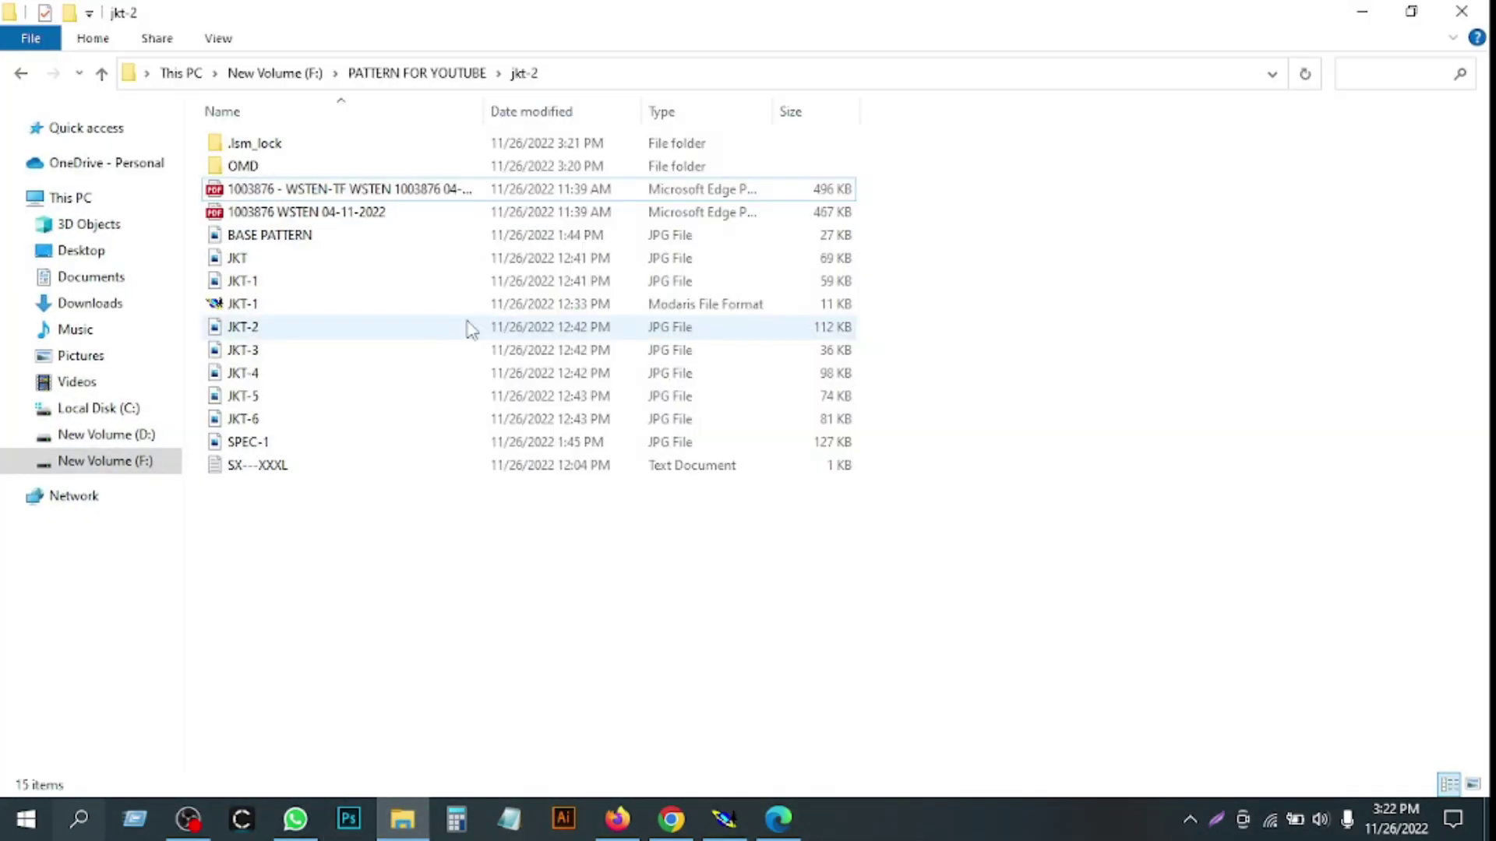
double_click(328, 208)
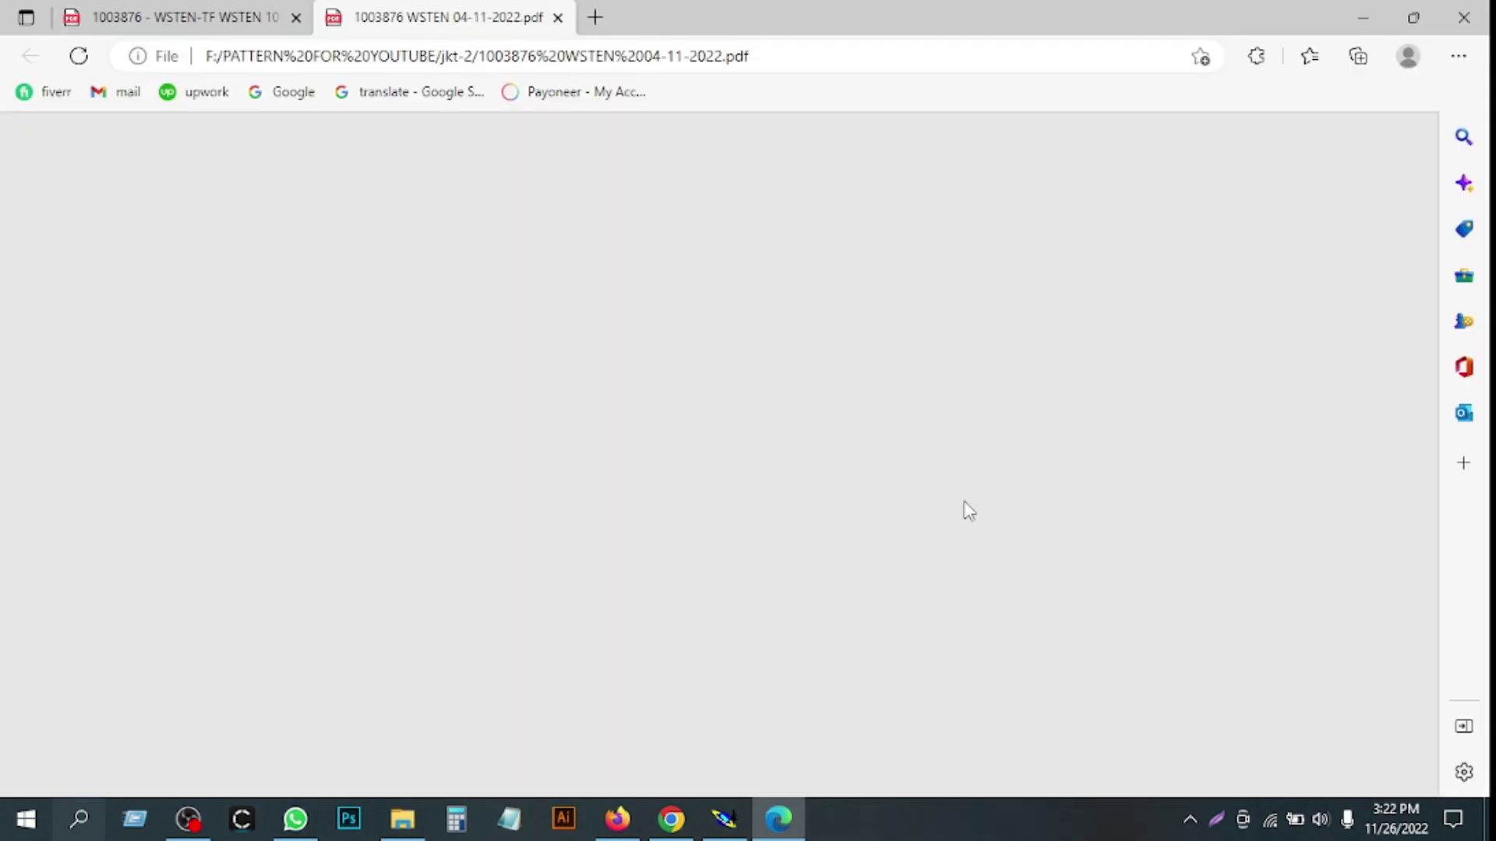
scroll(967, 507, down, 10)
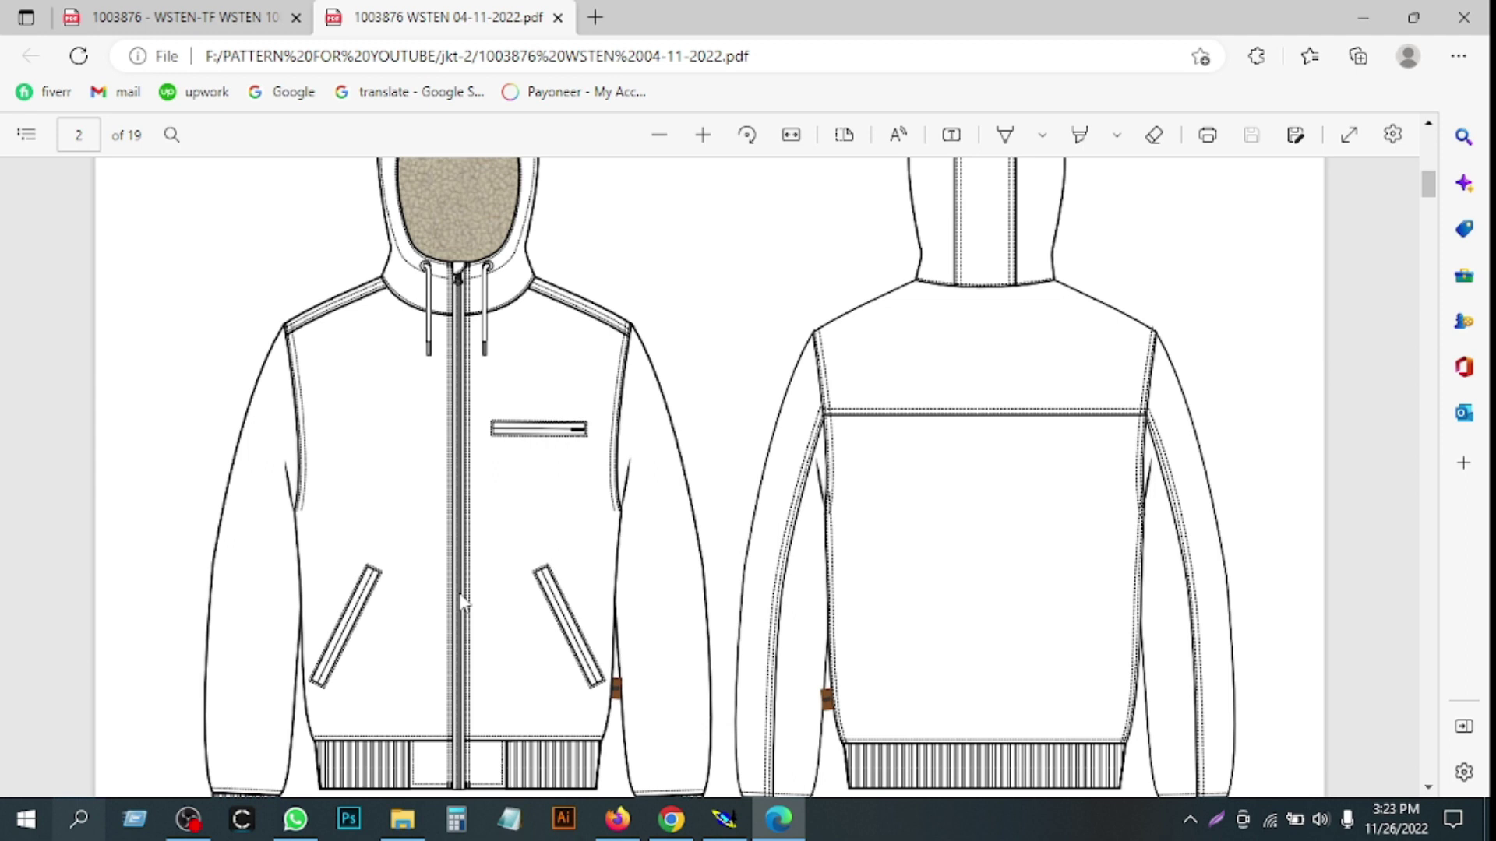
scroll(462, 602, down, 2)
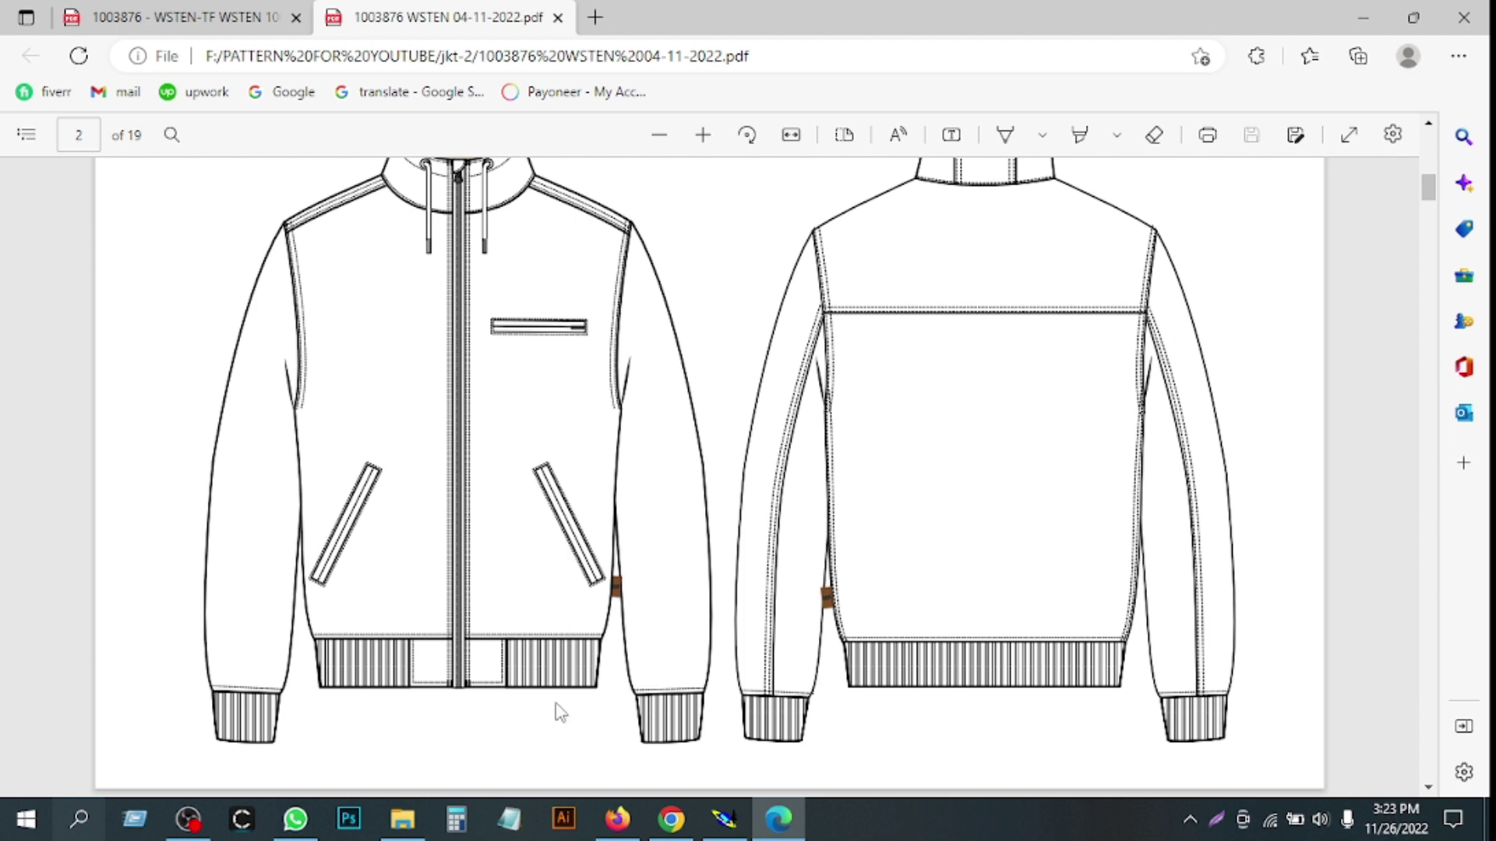
scroll(557, 711, up, 6)
scroll(494, 620, down, 3)
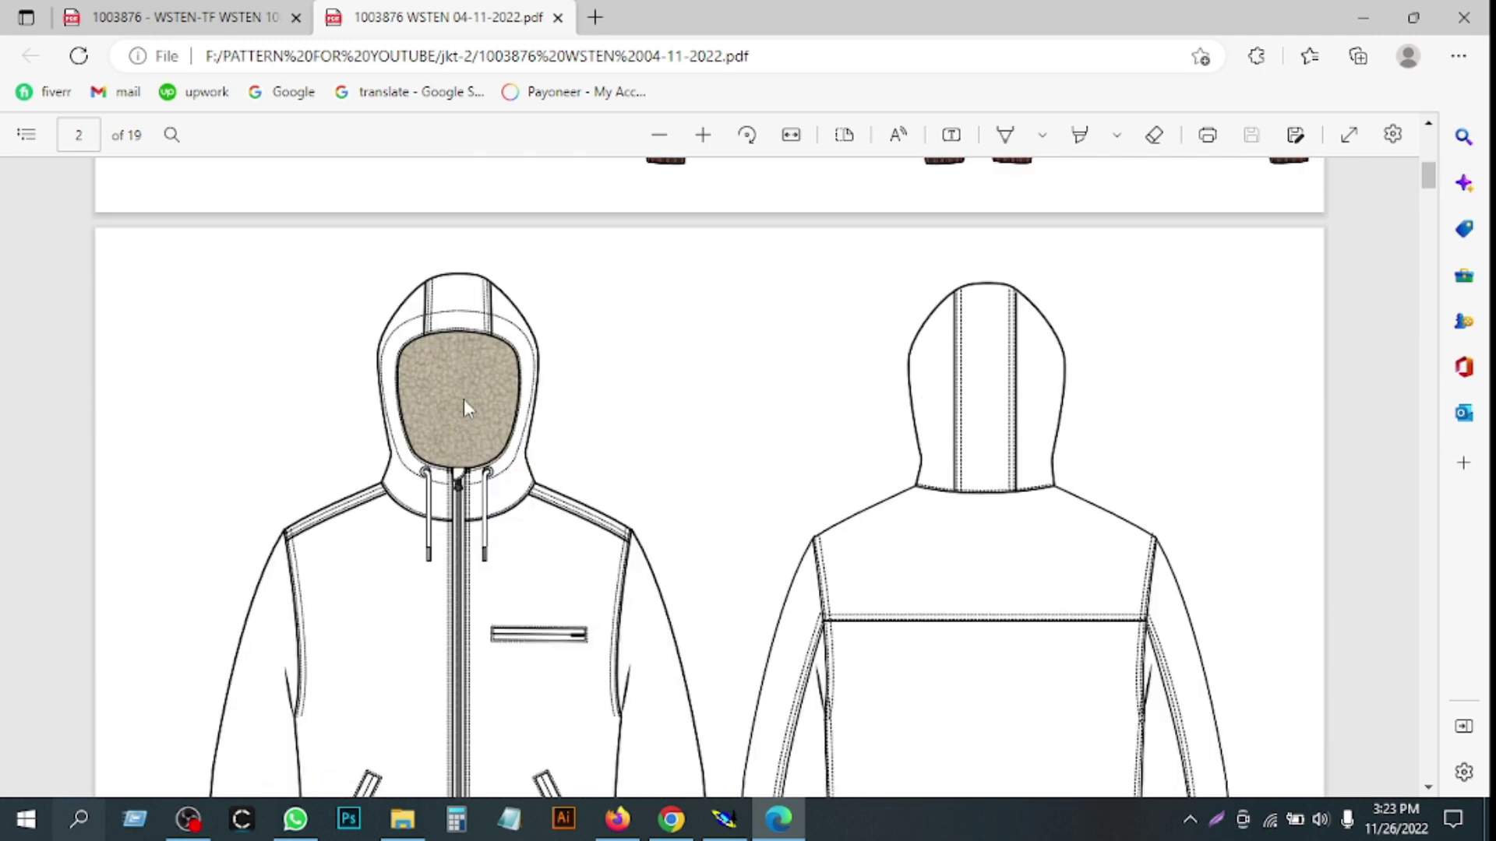
scroll(464, 409, down, 3)
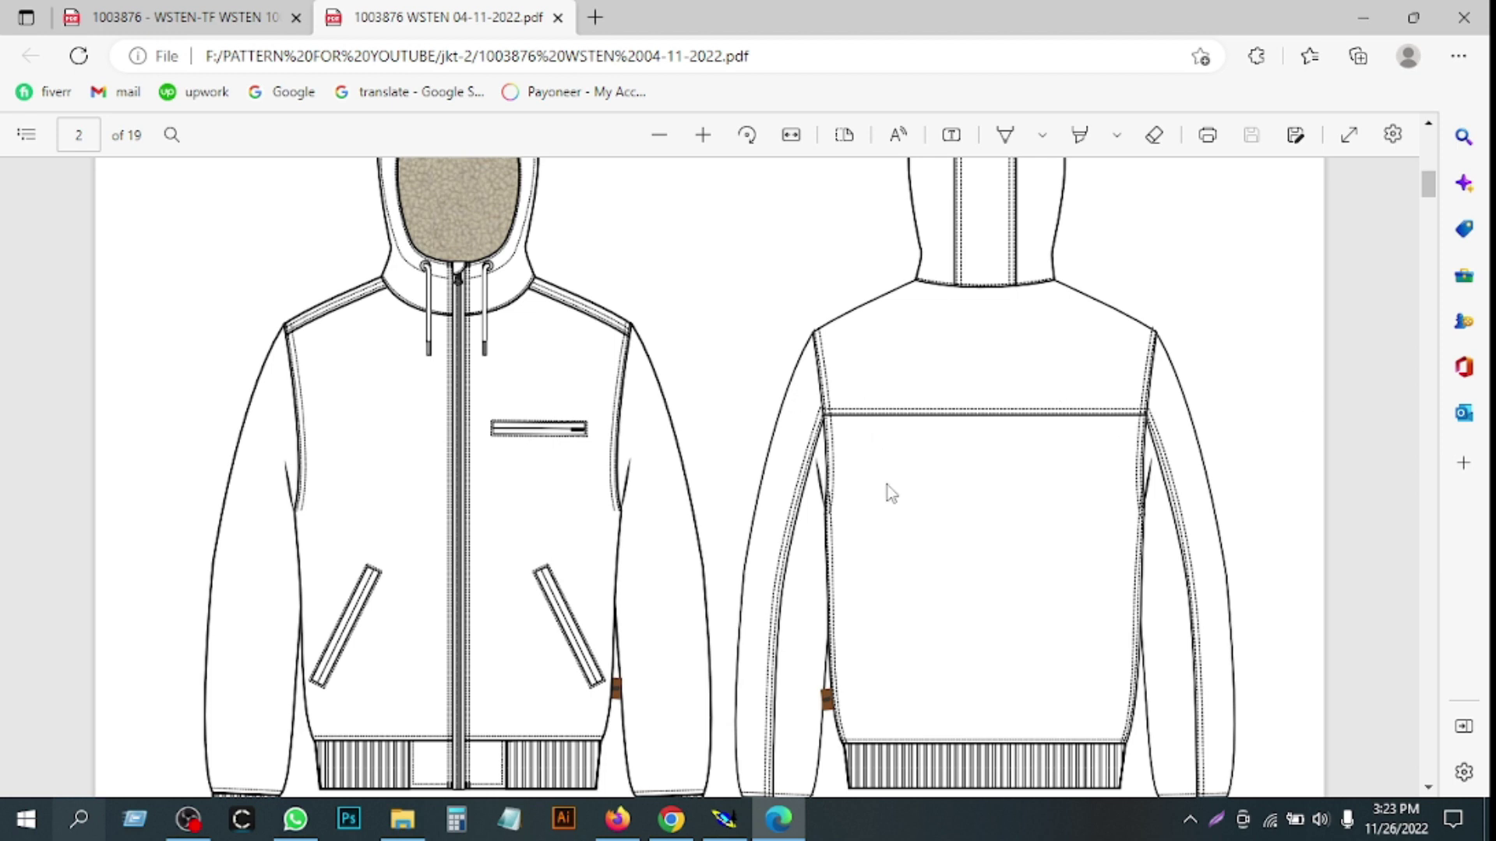
- Examine the annotated front sketch on page 3 for pocket, topstitching, ribbing and centre-front zipper details
scroll(896, 529, up, 4)
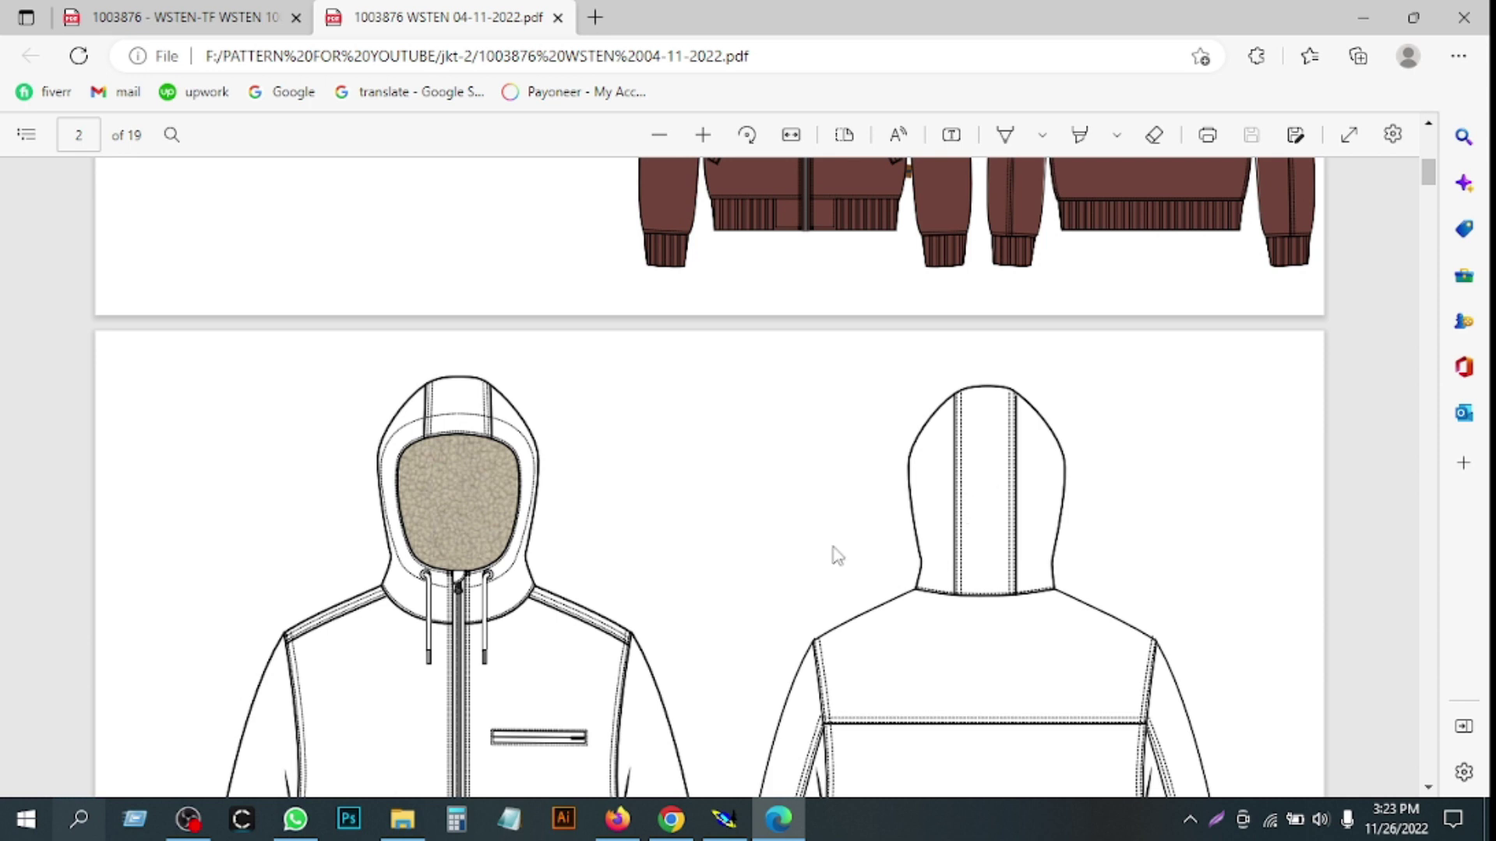
scroll(736, 560, down, 10)
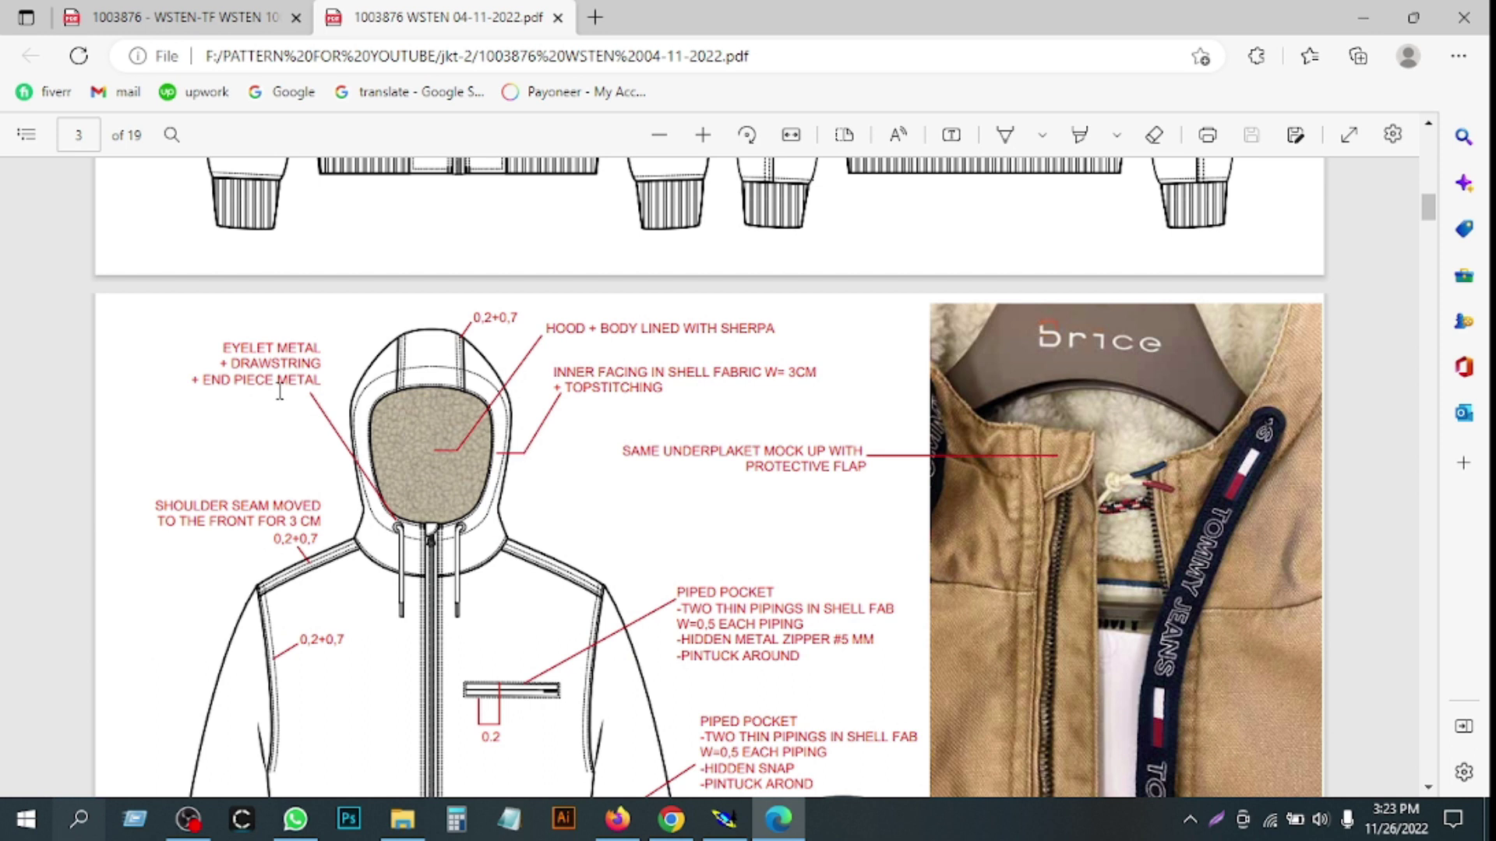
scroll(516, 578, down, 3)
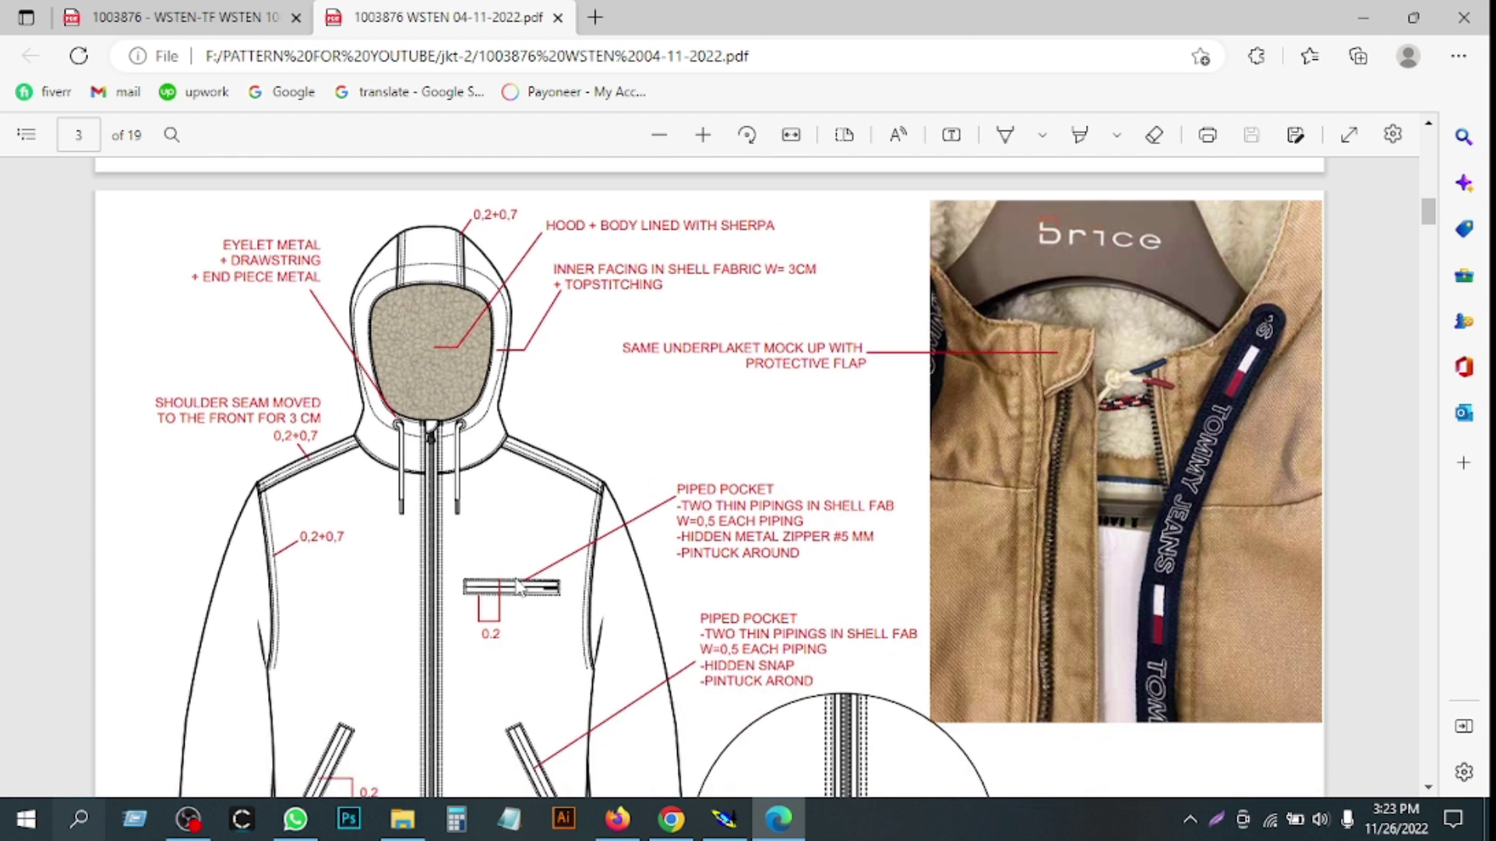
scroll(466, 623, down, 3)
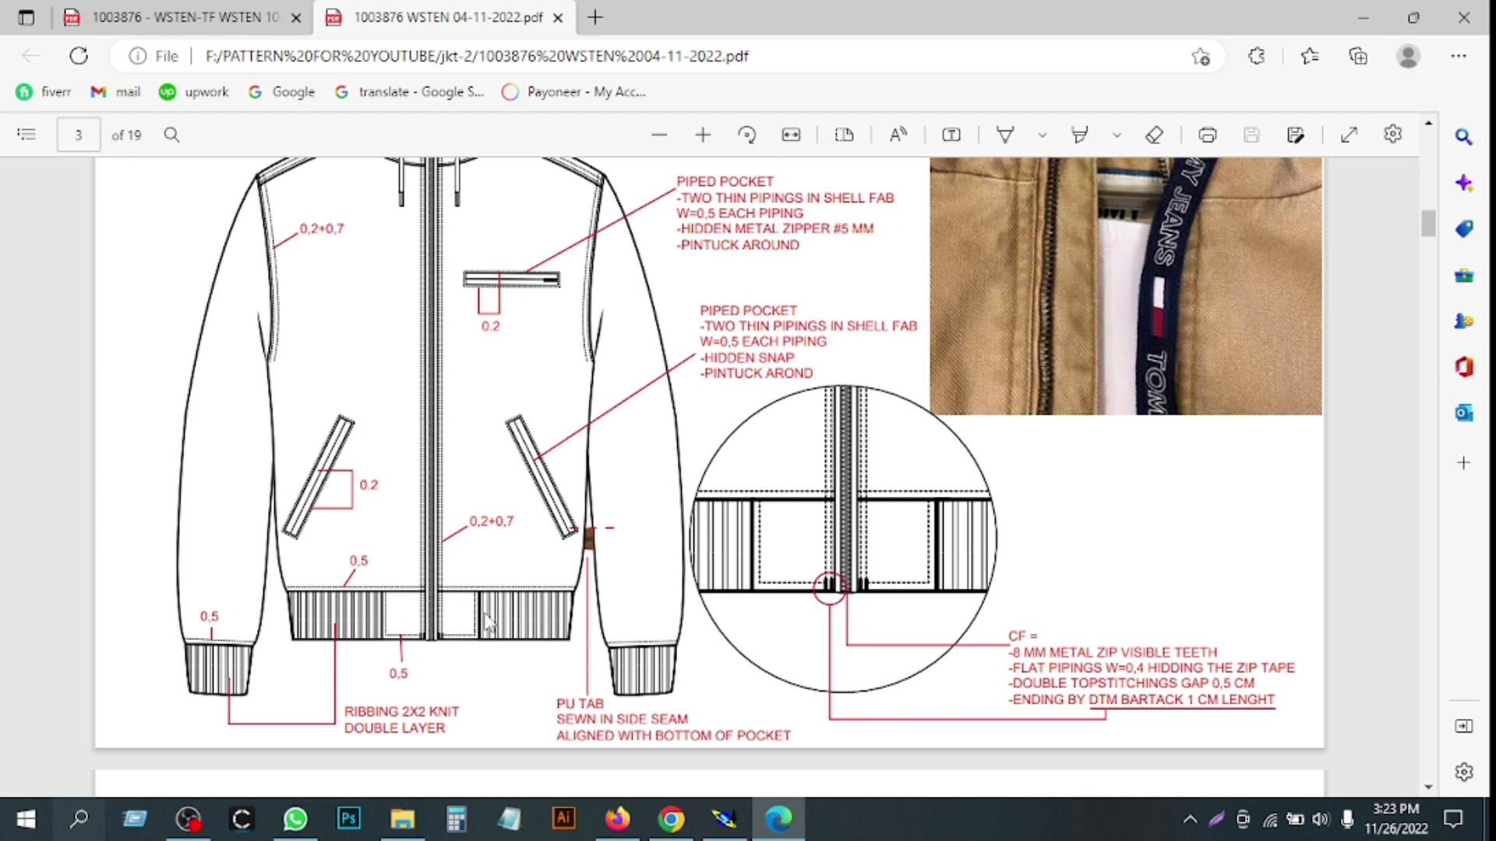
scroll(488, 622, up, 1)
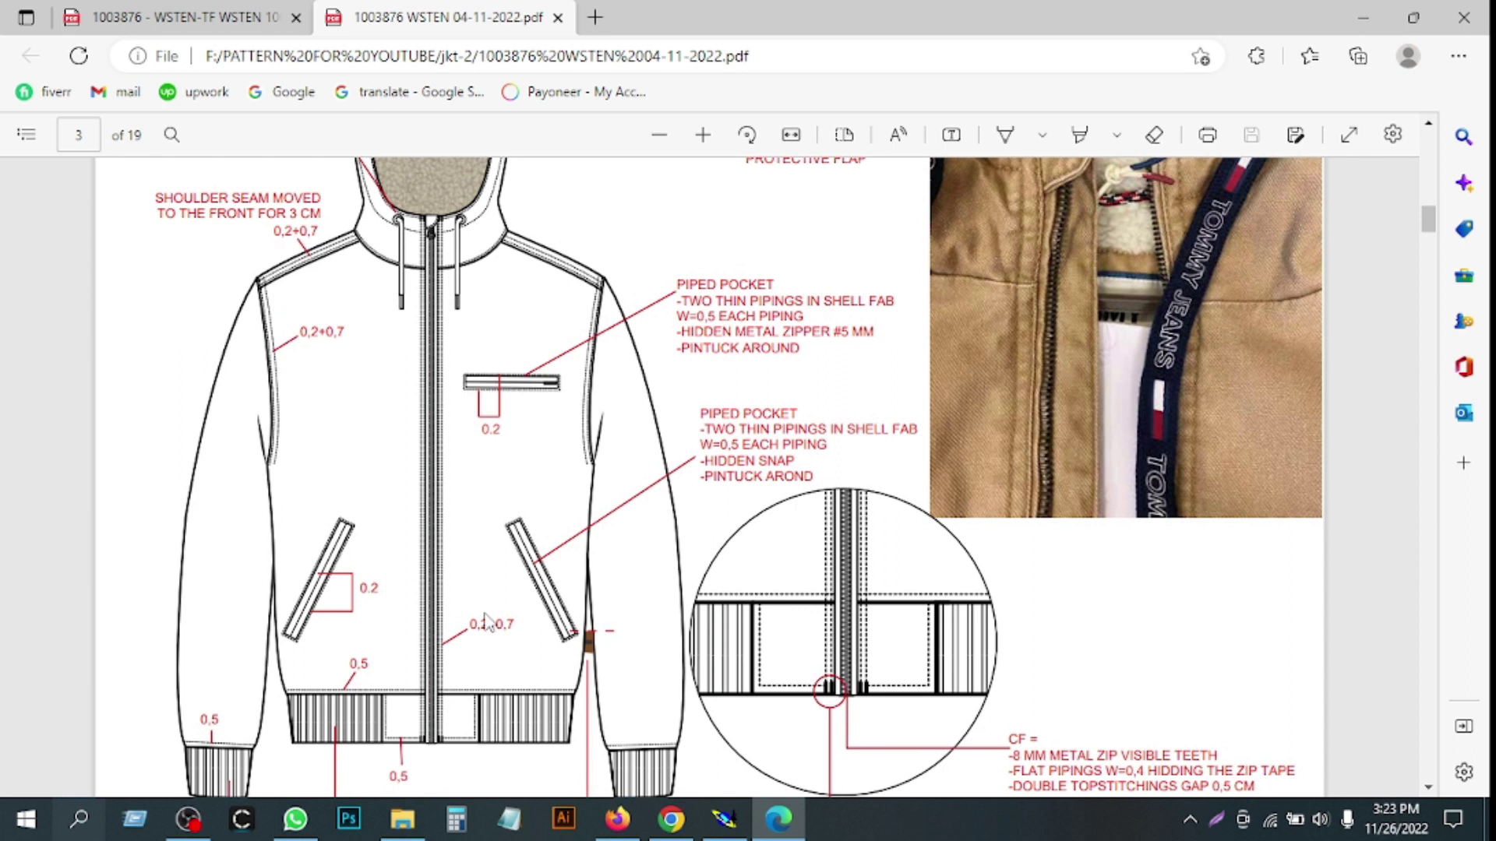
scroll(487, 622, up, 1)
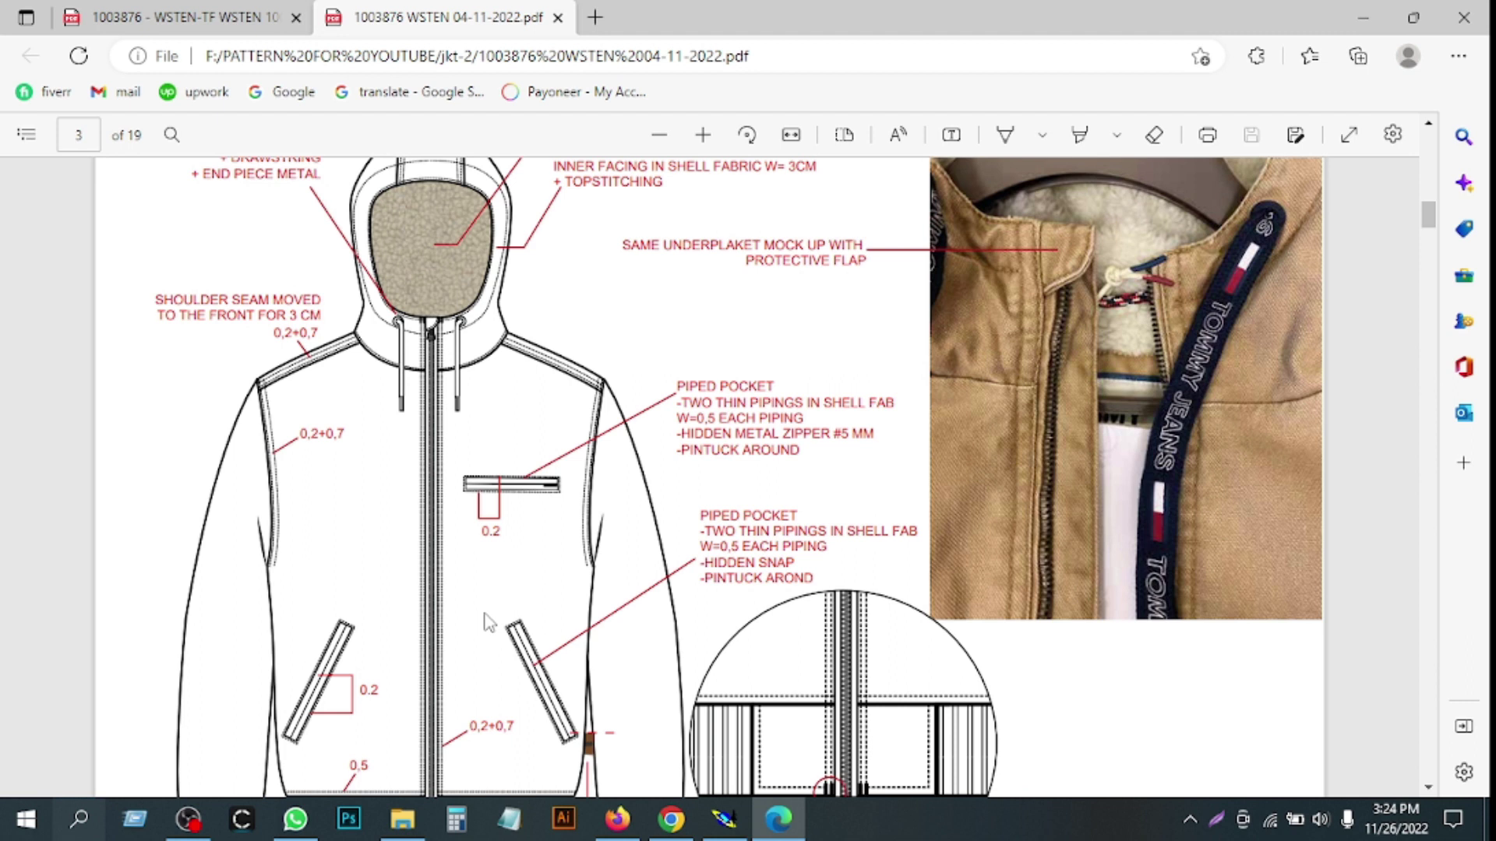
scroll(489, 621, down, 5)
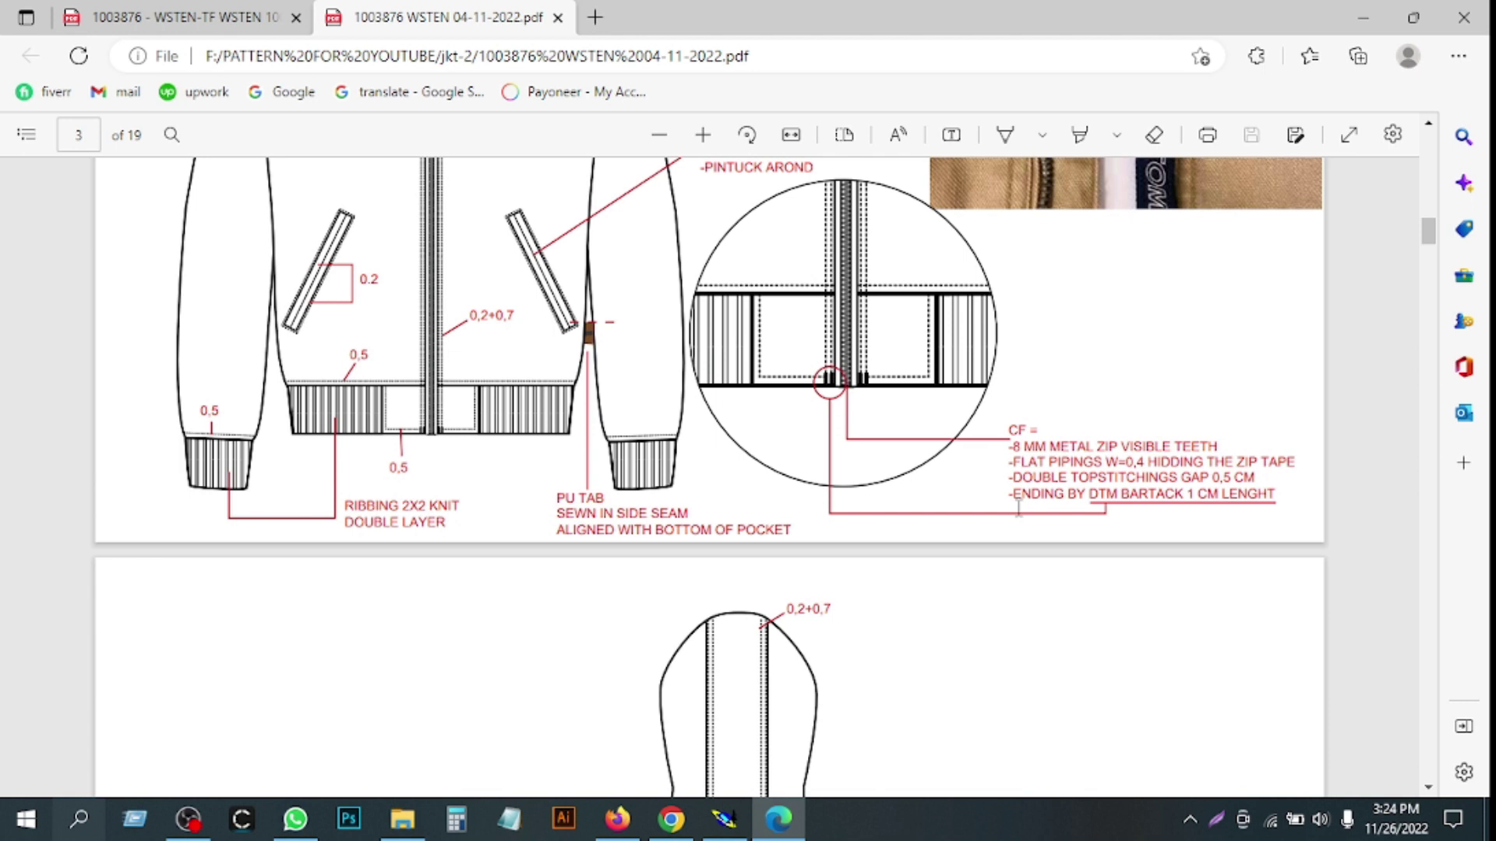
- Check the topstitching notes on the annotated back sketch on page 4
scroll(703, 569, down, 4)
scroll(703, 569, down, 5)
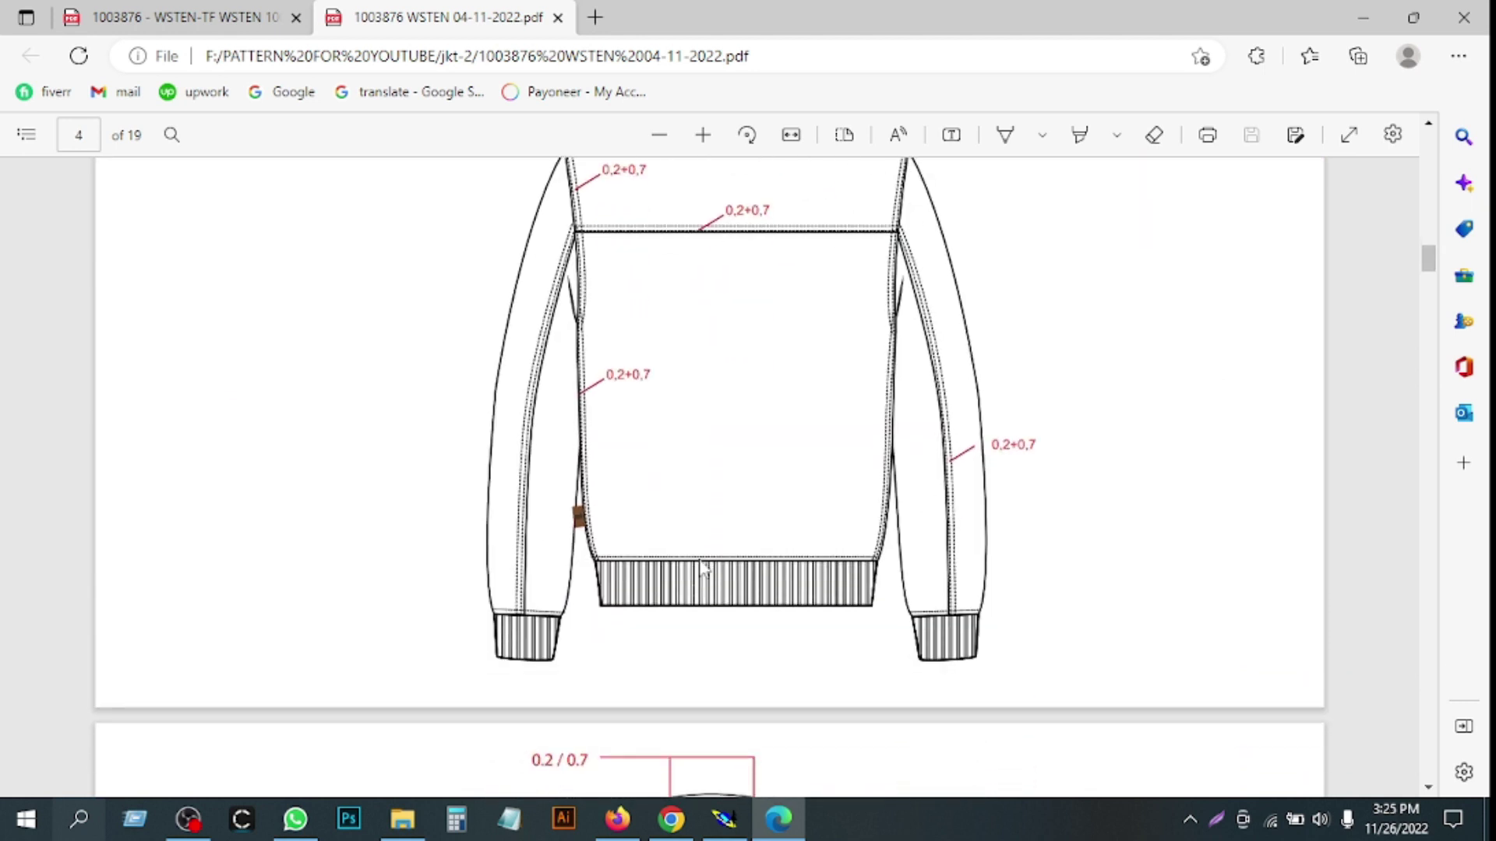
scroll(704, 568, up, 1)
scroll(700, 563, down, 4)
scroll(605, 499, up, 7)
scroll(605, 499, down, 7)
- Examine the inside view on page 5 for sherpa lining, facing, under placket and inside pocket details
scroll(608, 507, down, 10)
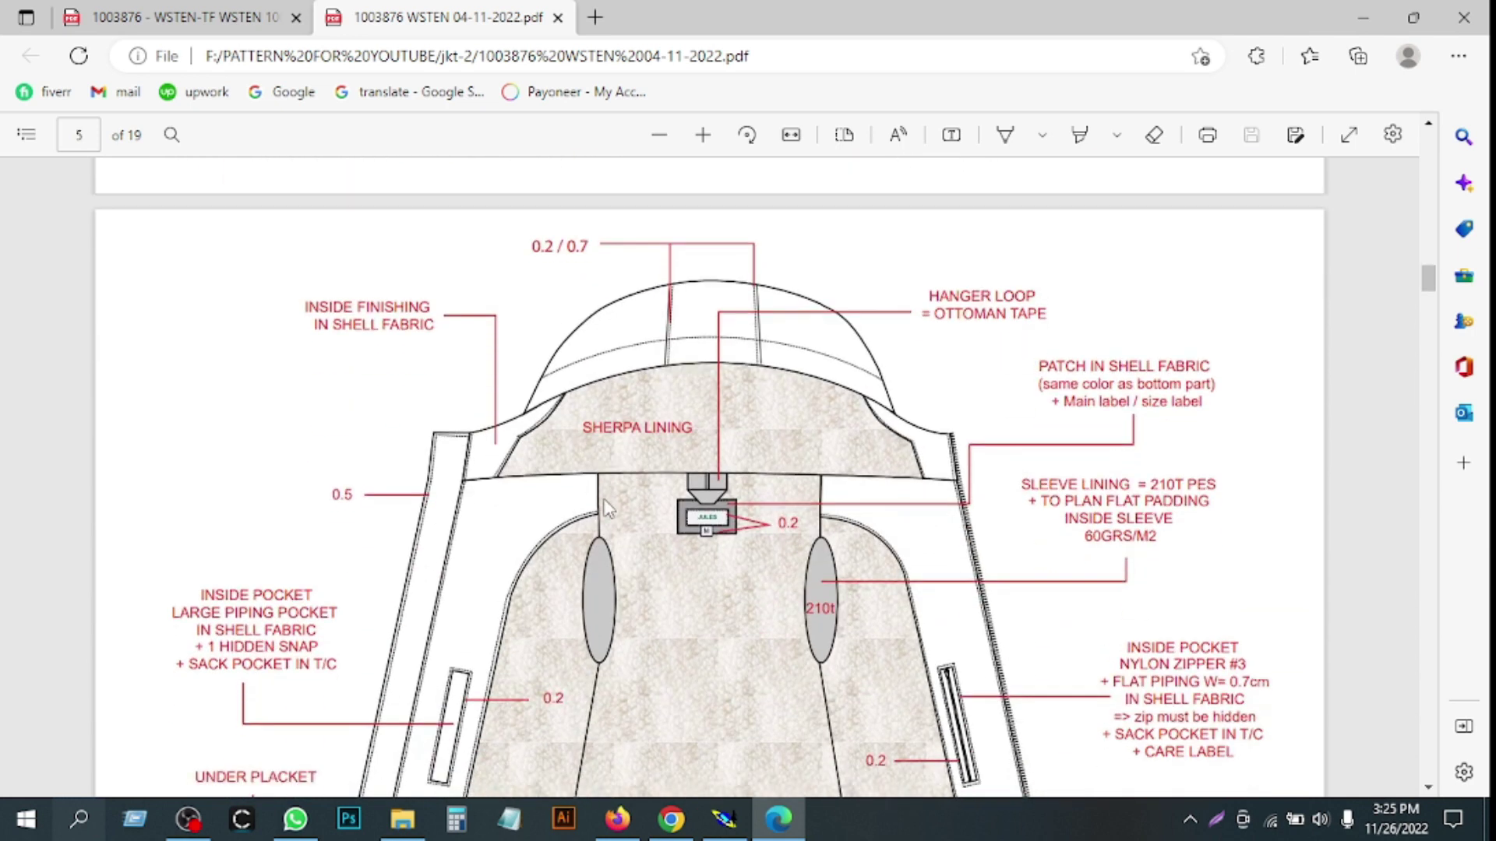
scroll(608, 508, down, 1)
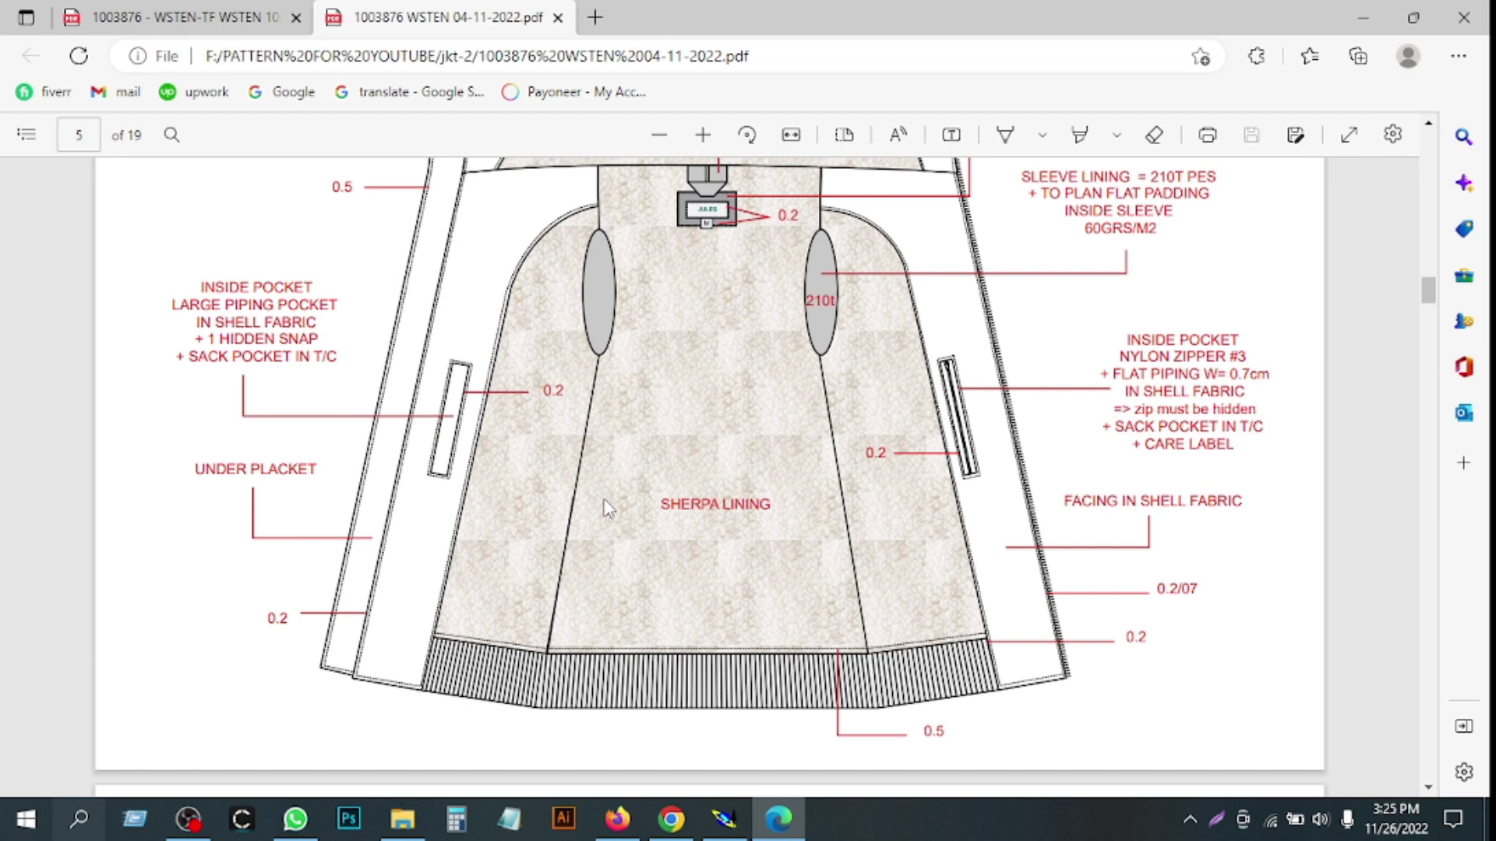
scroll(640, 557, up, 3)
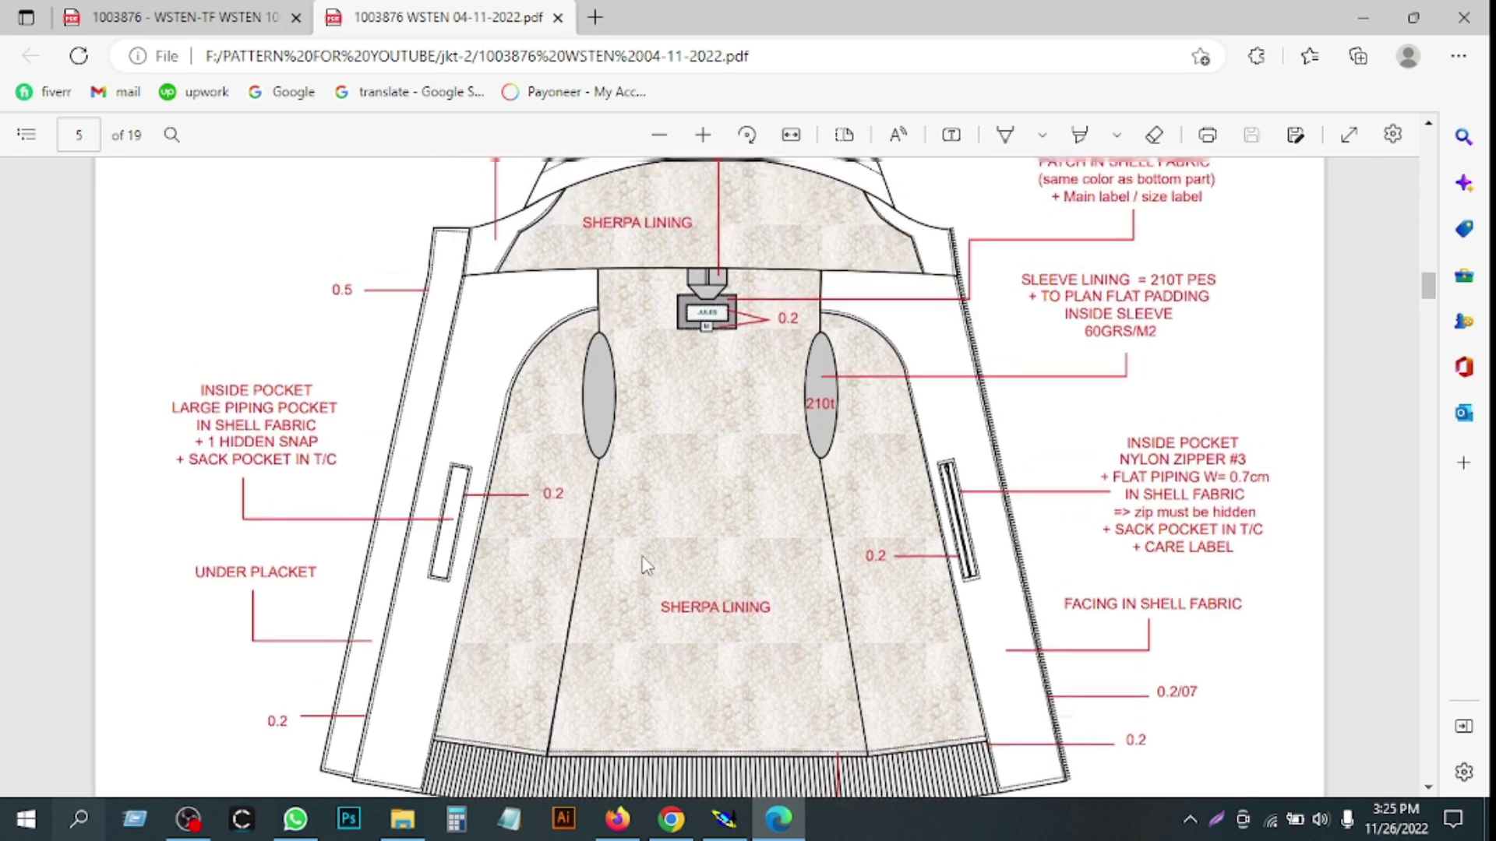
scroll(646, 566, up, 1)
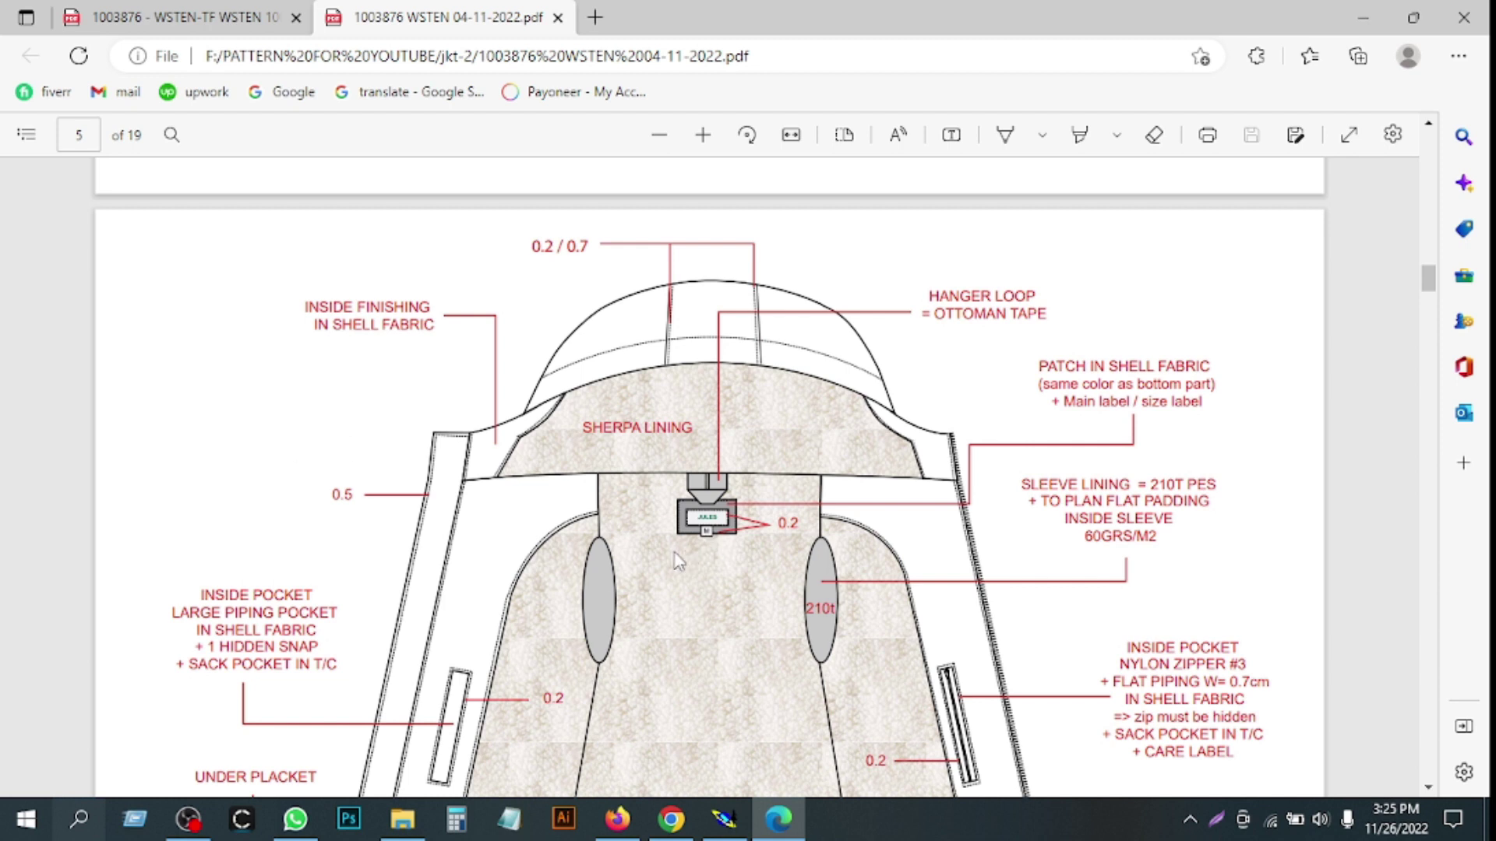
scroll(623, 550, down, 3)
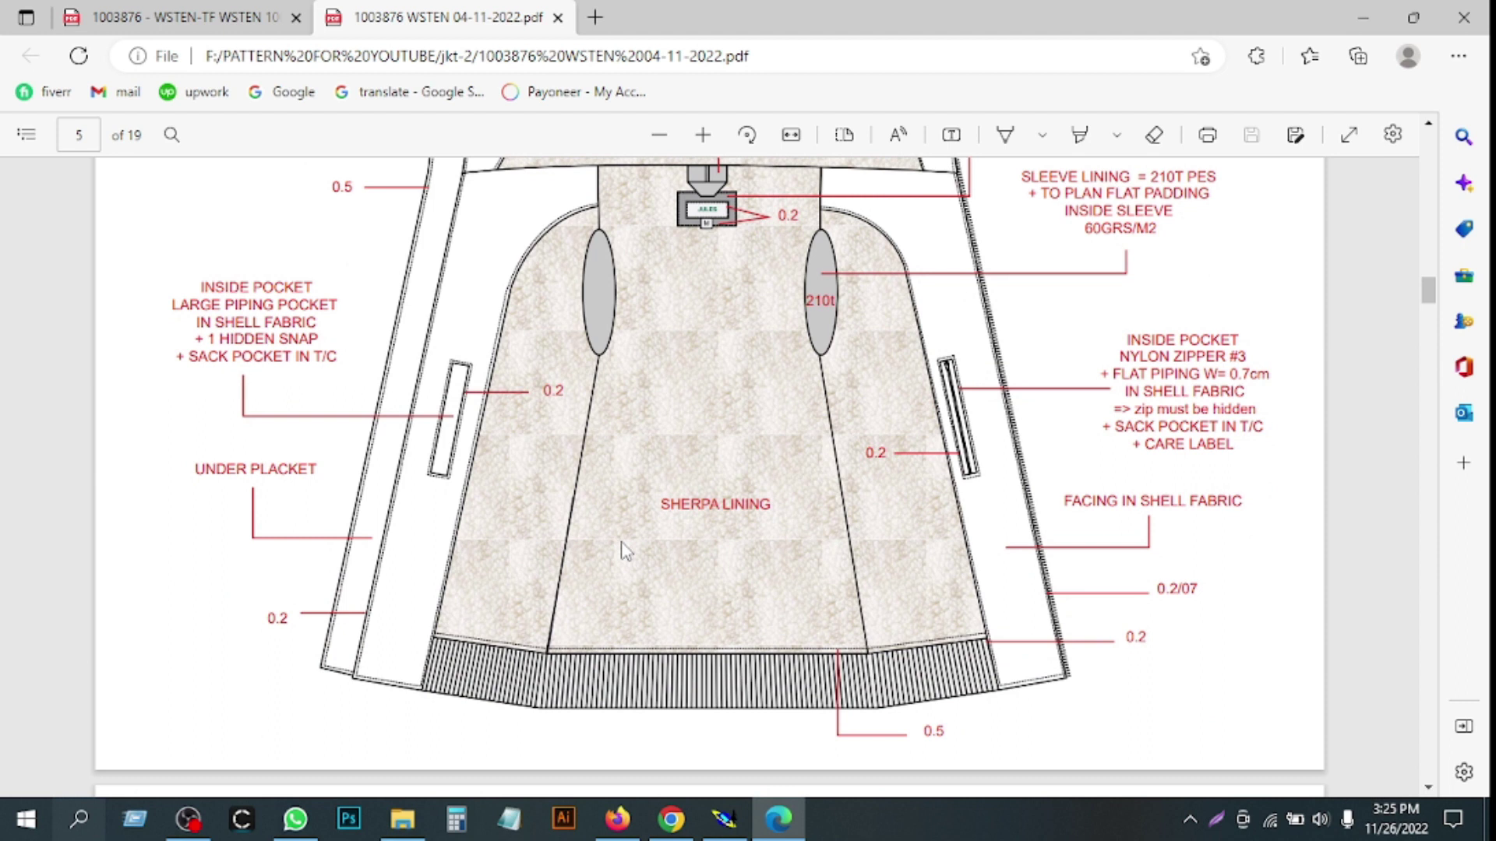
scroll(623, 550, up, 1)
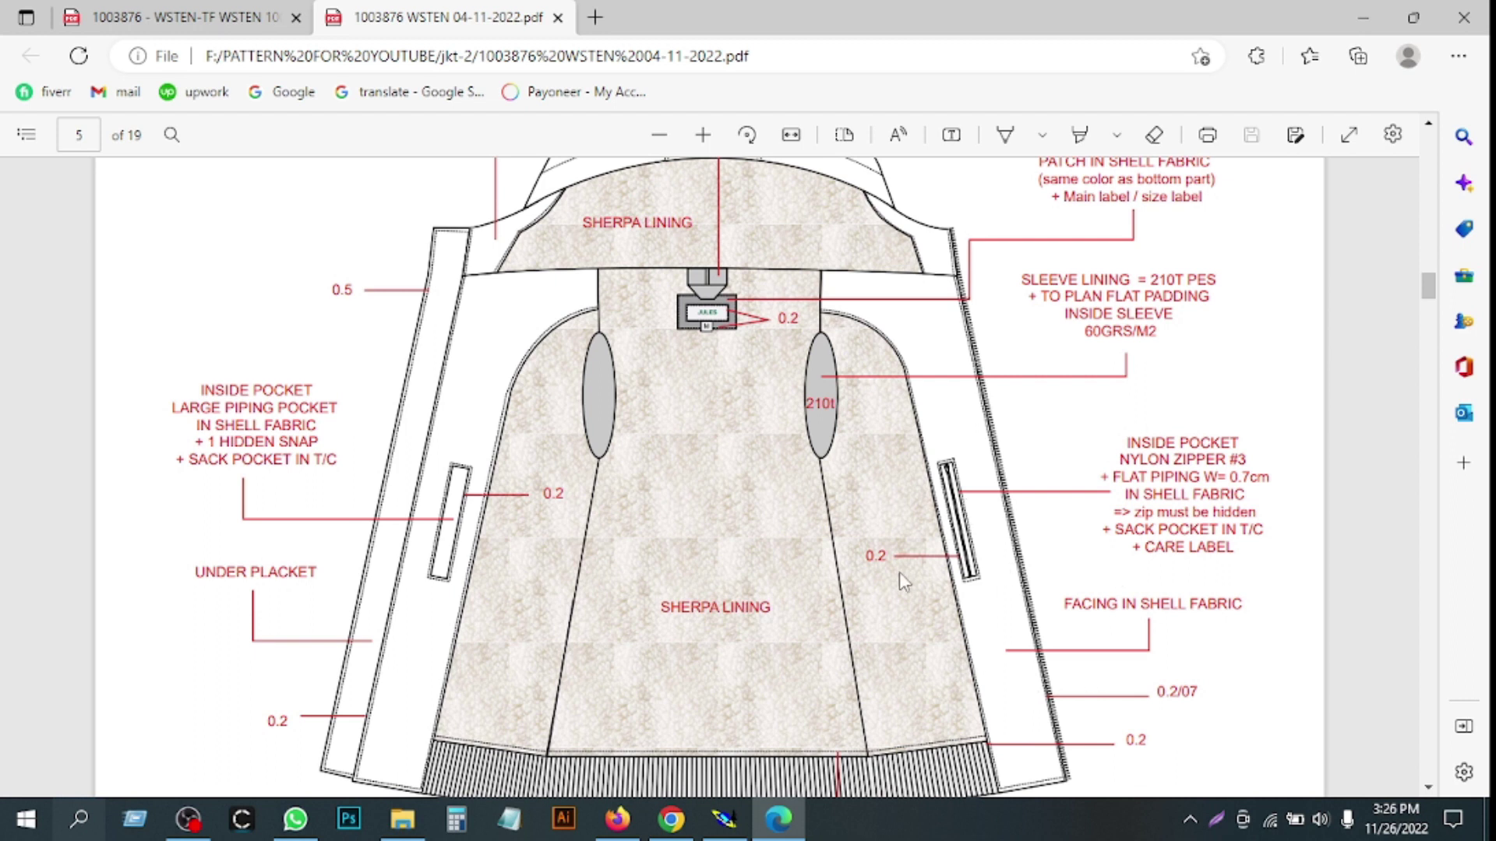
scroll(899, 571, down, 1)
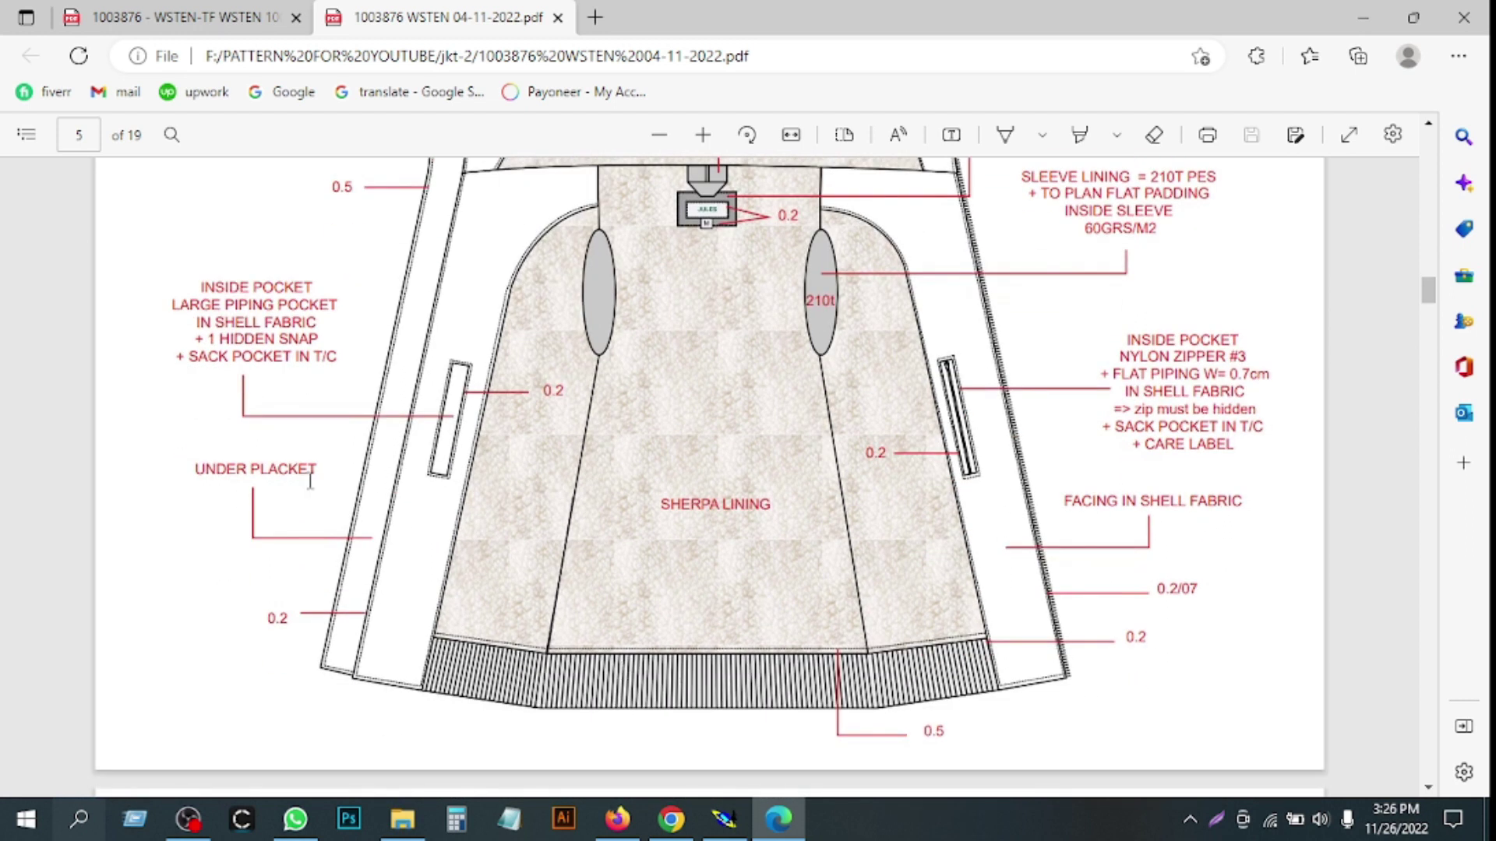
scroll(291, 520, up, 1)
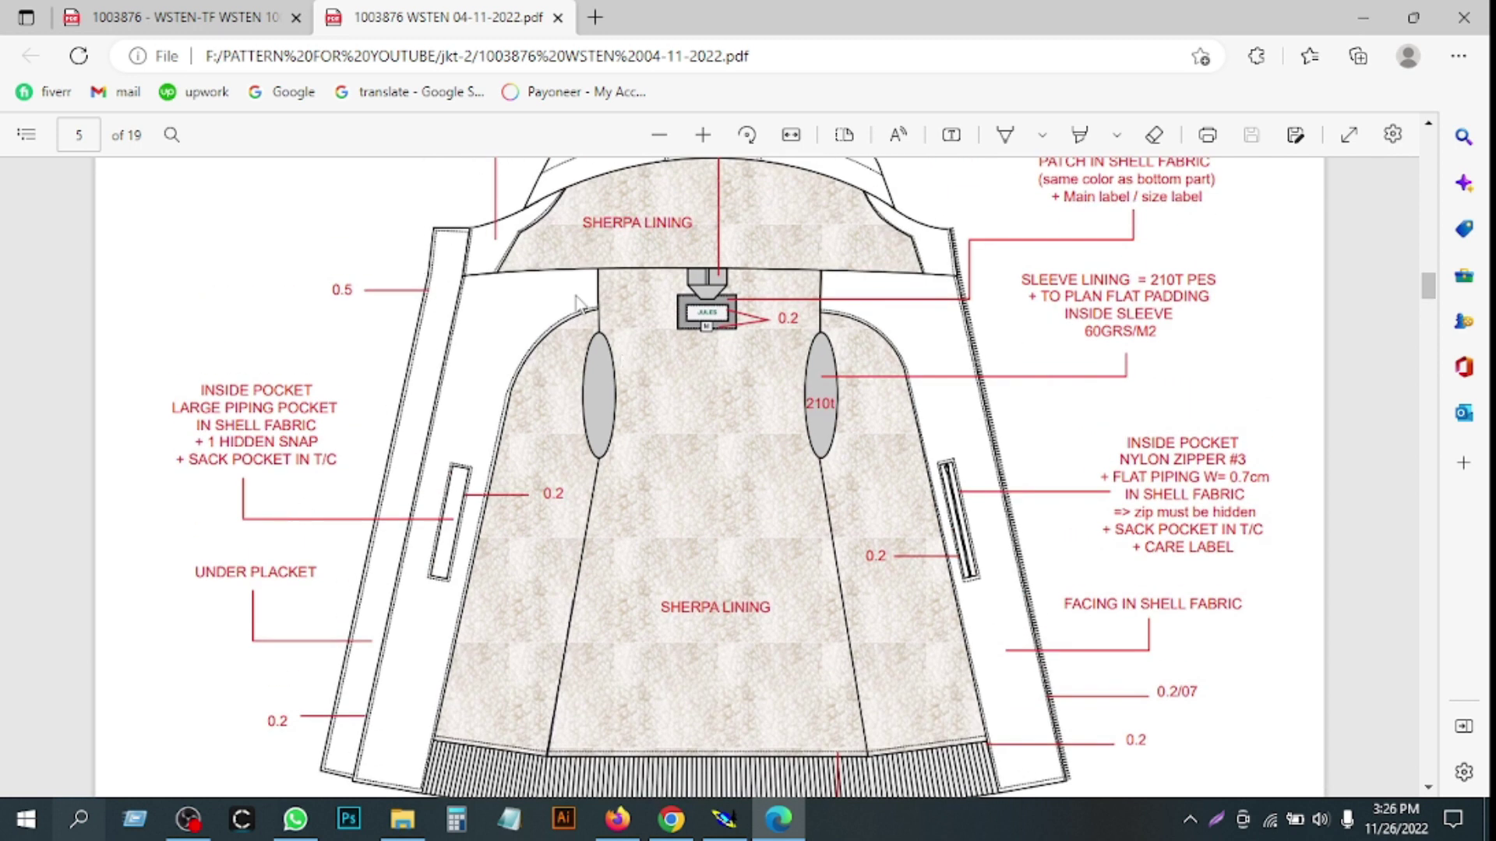
- Review the reference jacket photos, pocket dimensions and size M measurement sketches on pages 6 to 9
scroll(507, 529, down, 10)
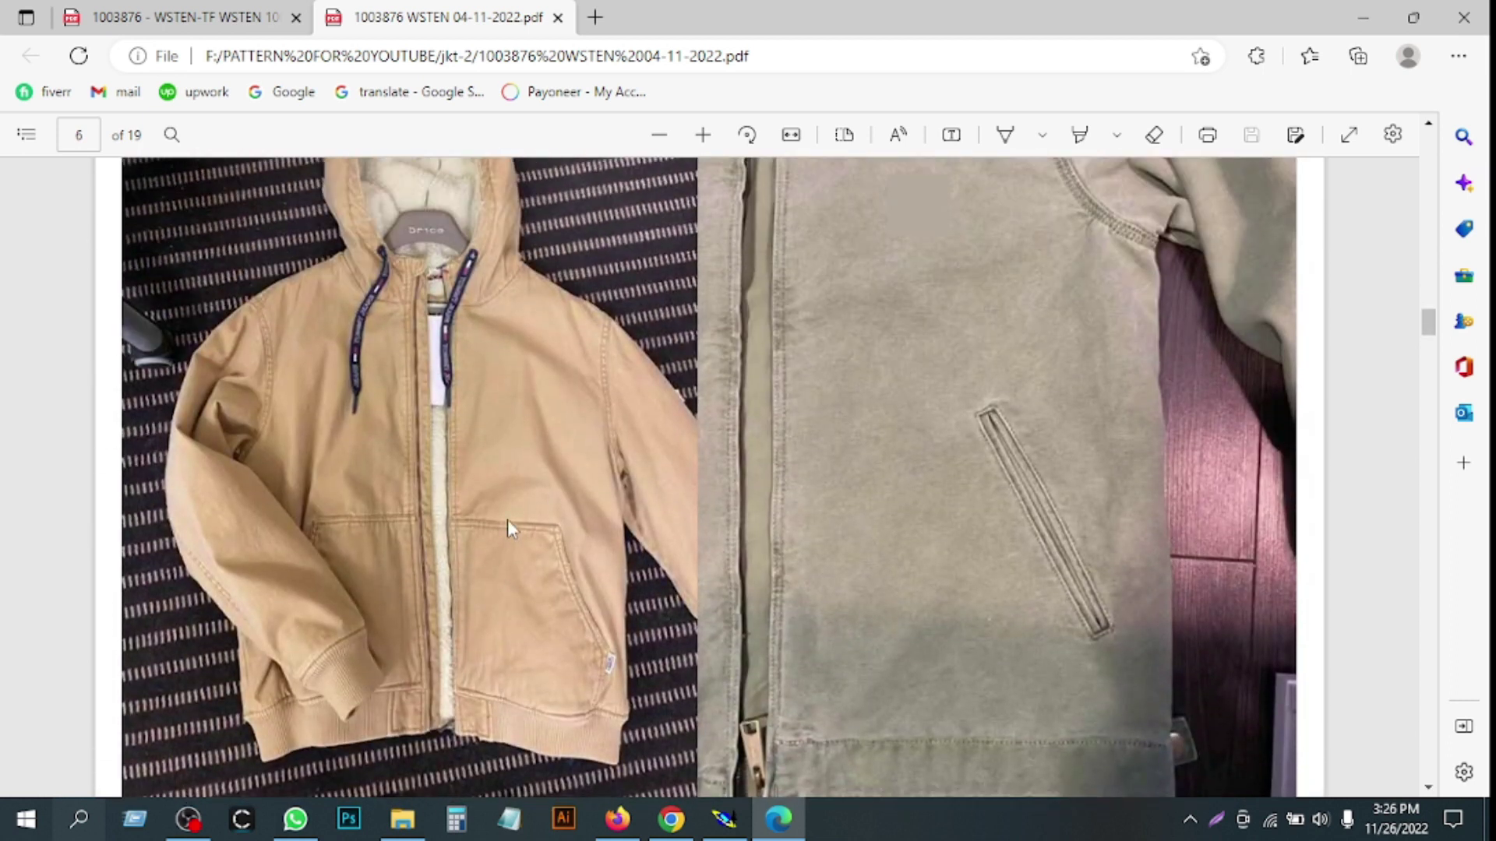
scroll(507, 528, down, 8)
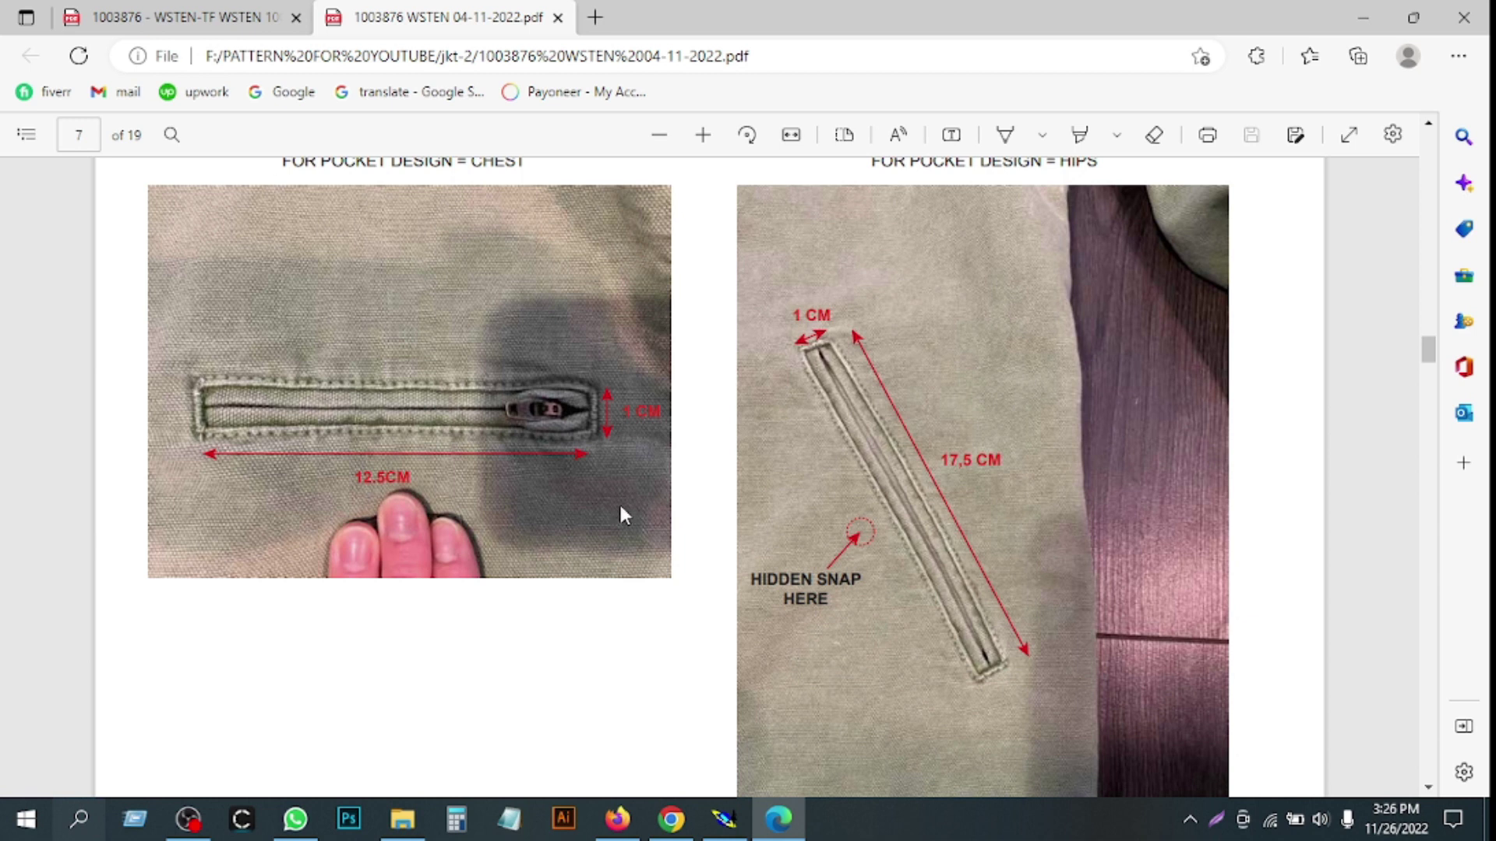
scroll(621, 514, down, 10)
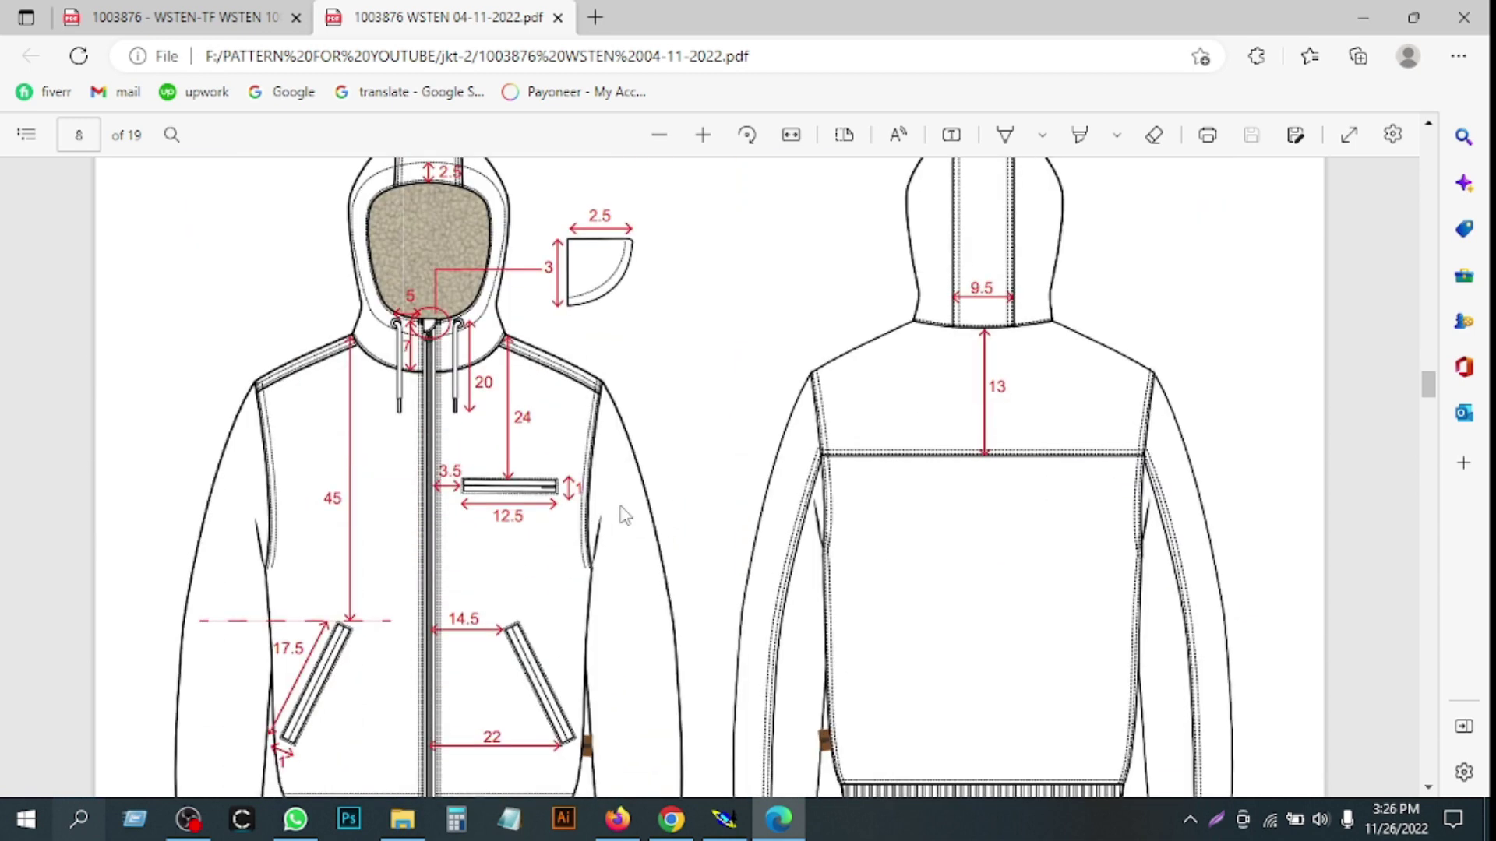
scroll(623, 514, up, 2)
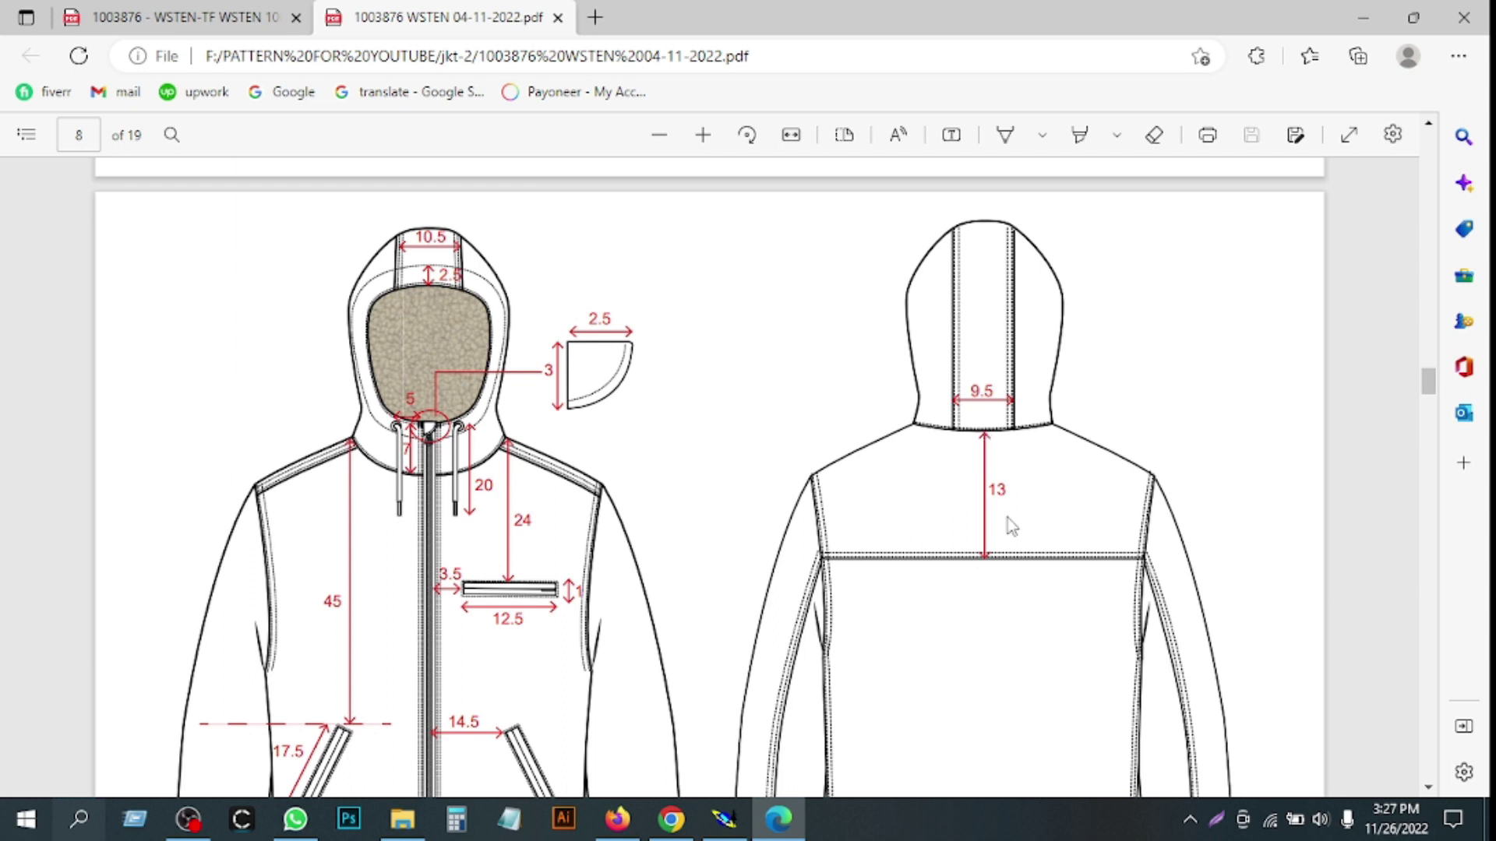
scroll(1003, 527, down, 3)
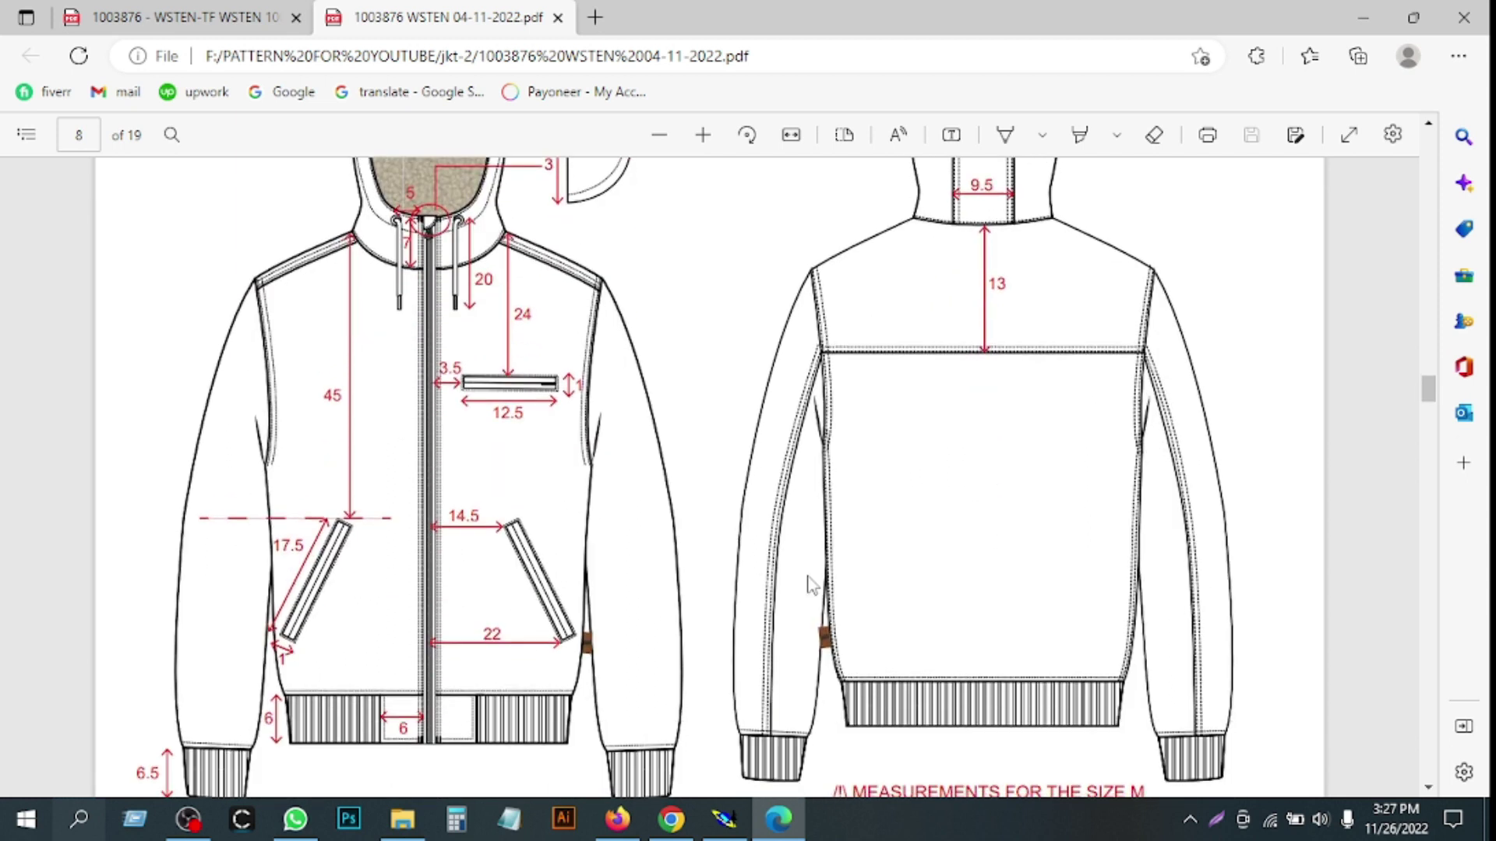
scroll(534, 592, down, 9)
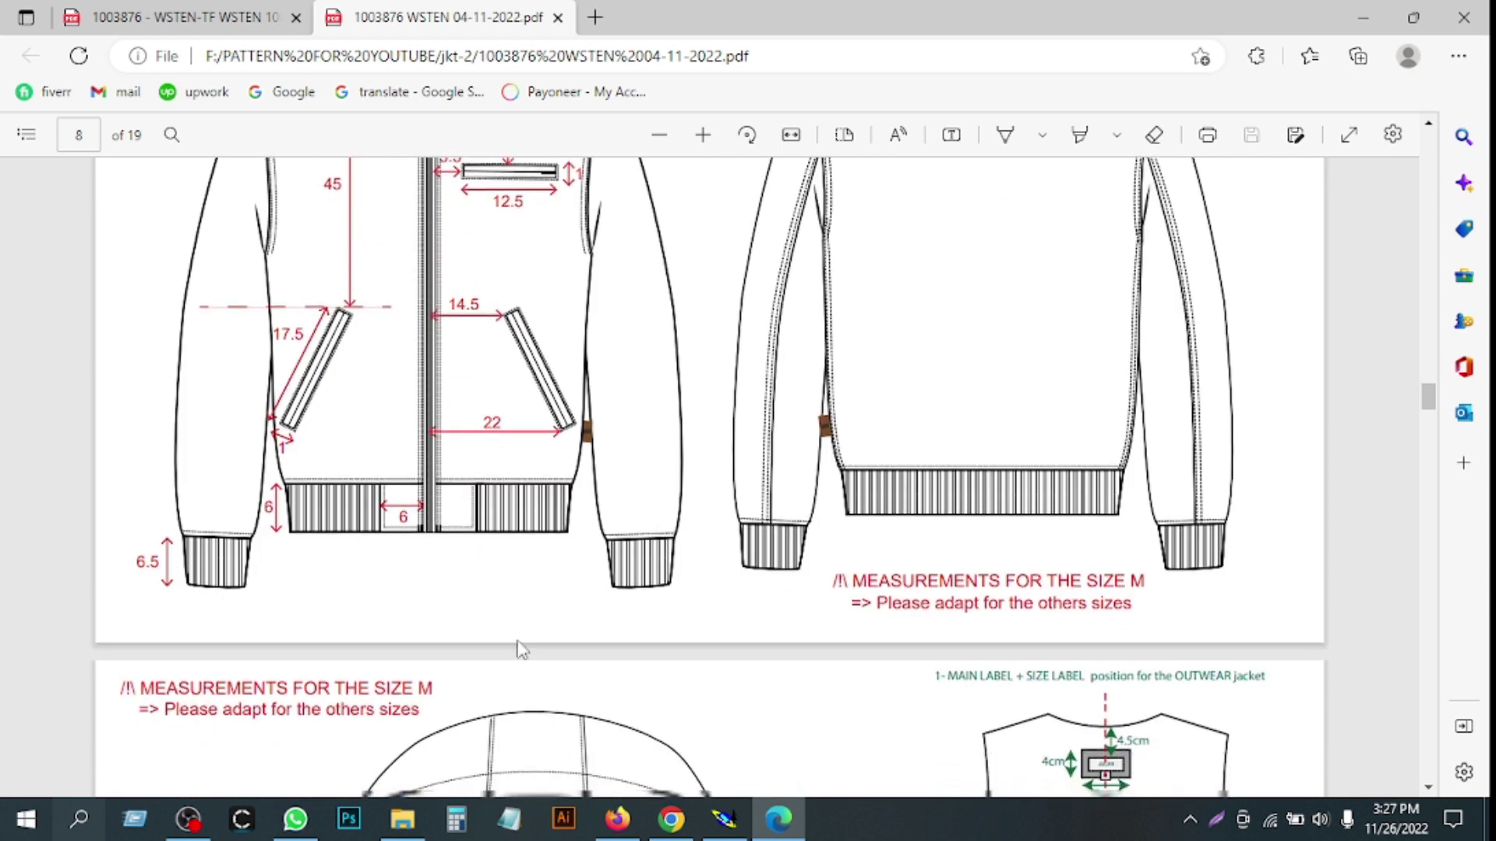
scroll(522, 653, down, 8)
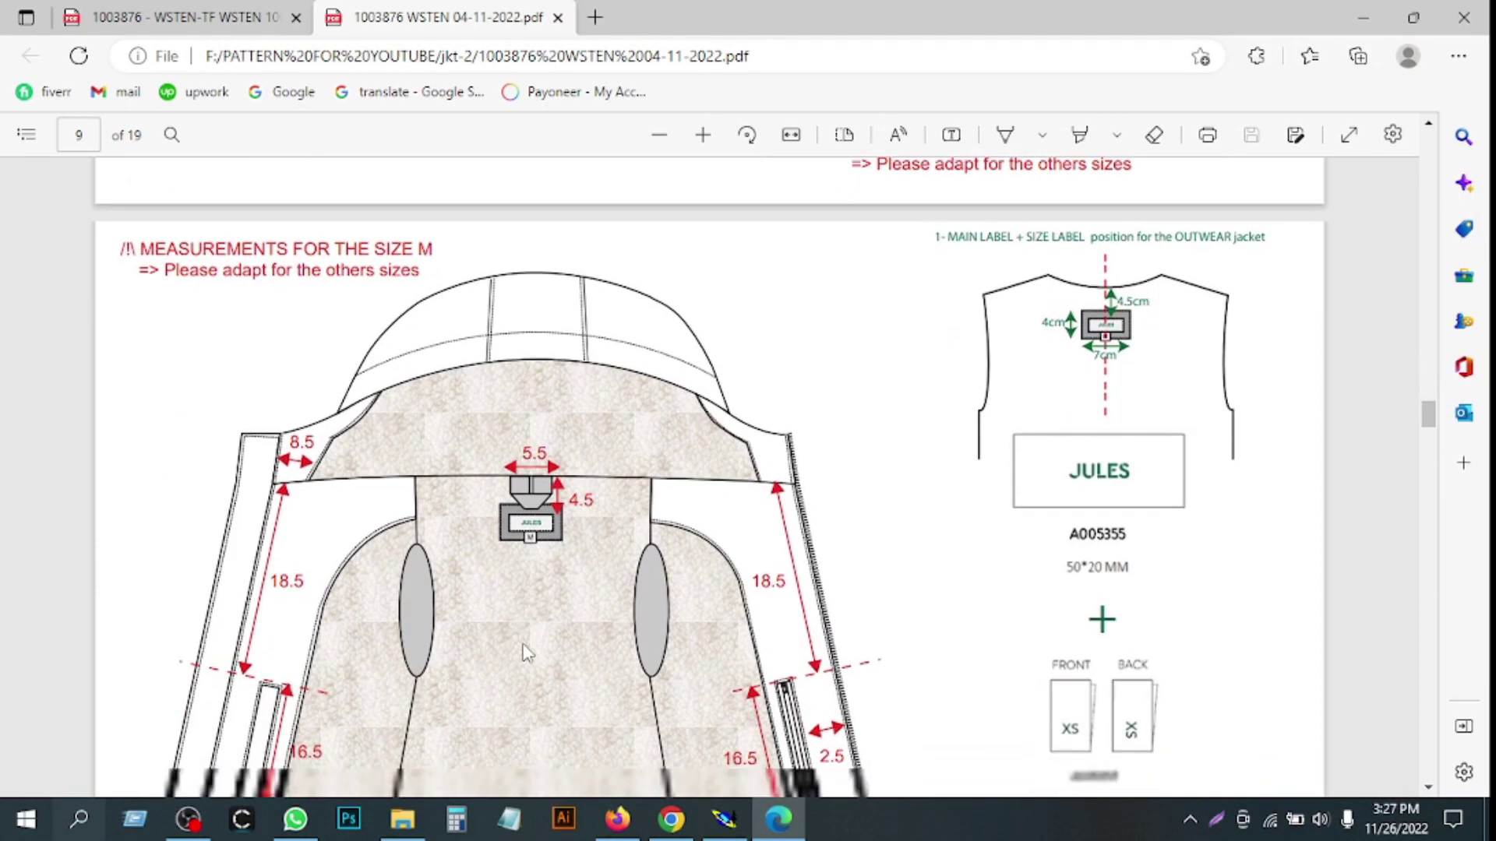
scroll(524, 652, up, 8)
scroll(528, 653, up, 20)
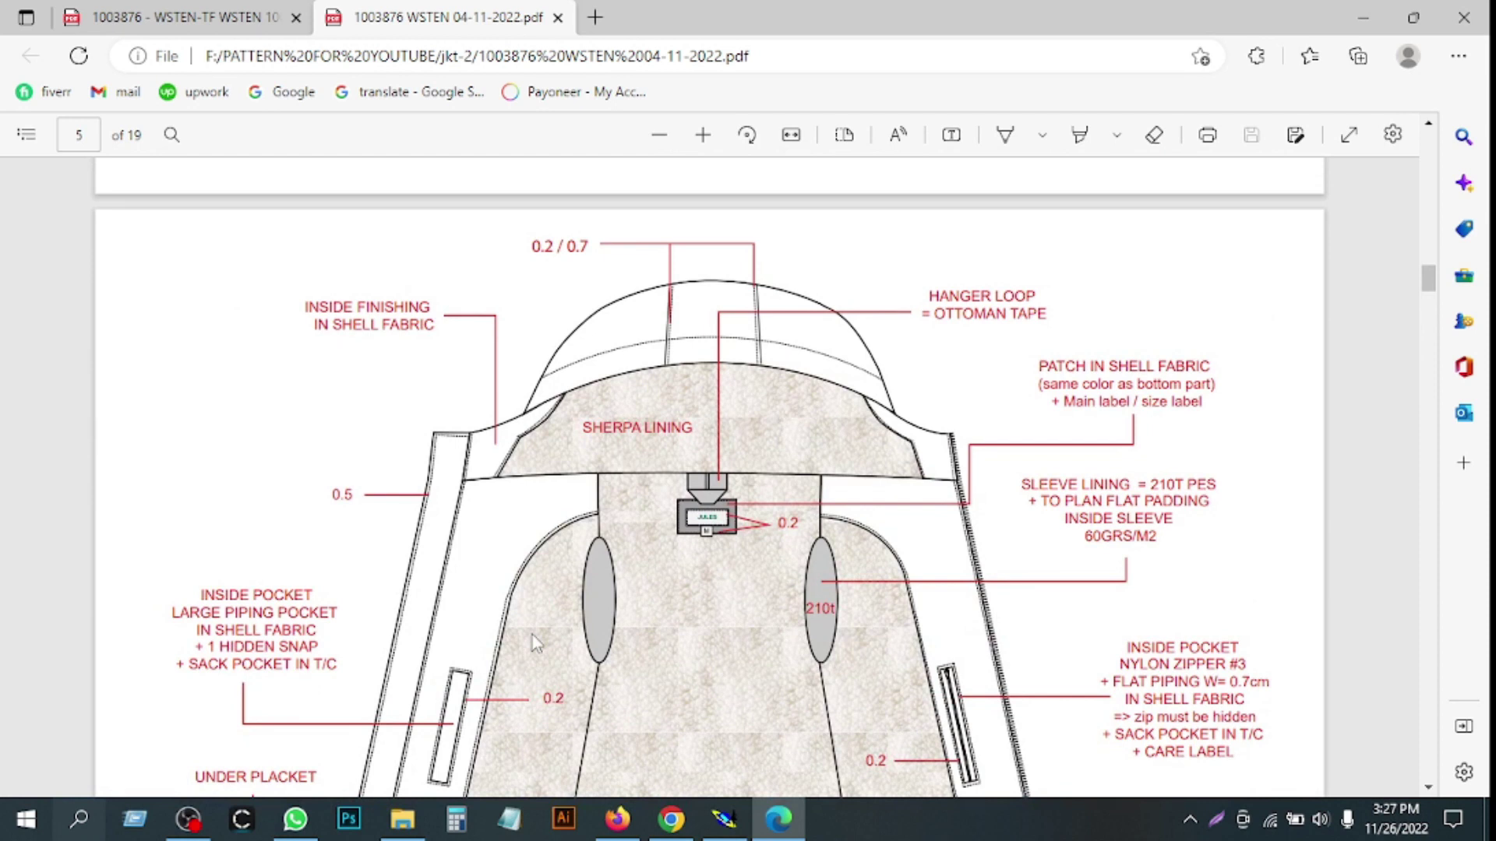
scroll(531, 635, up, 10)
- Switch to the JKT-1 model in Modaris and create a parallel 0.5 cm inside the front piece's centre-front line
click(1363, 17)
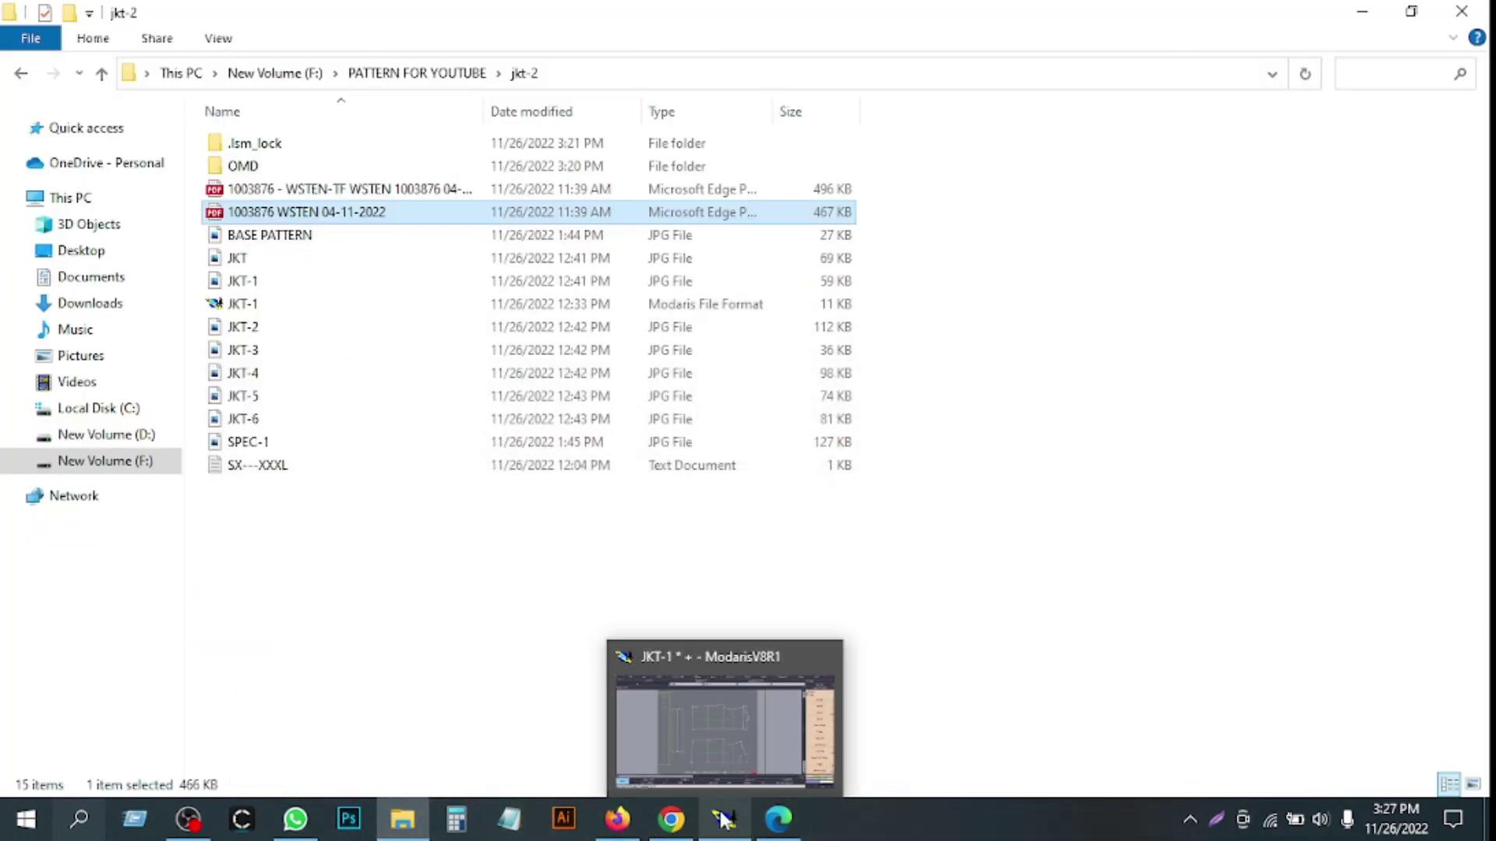
click(723, 820)
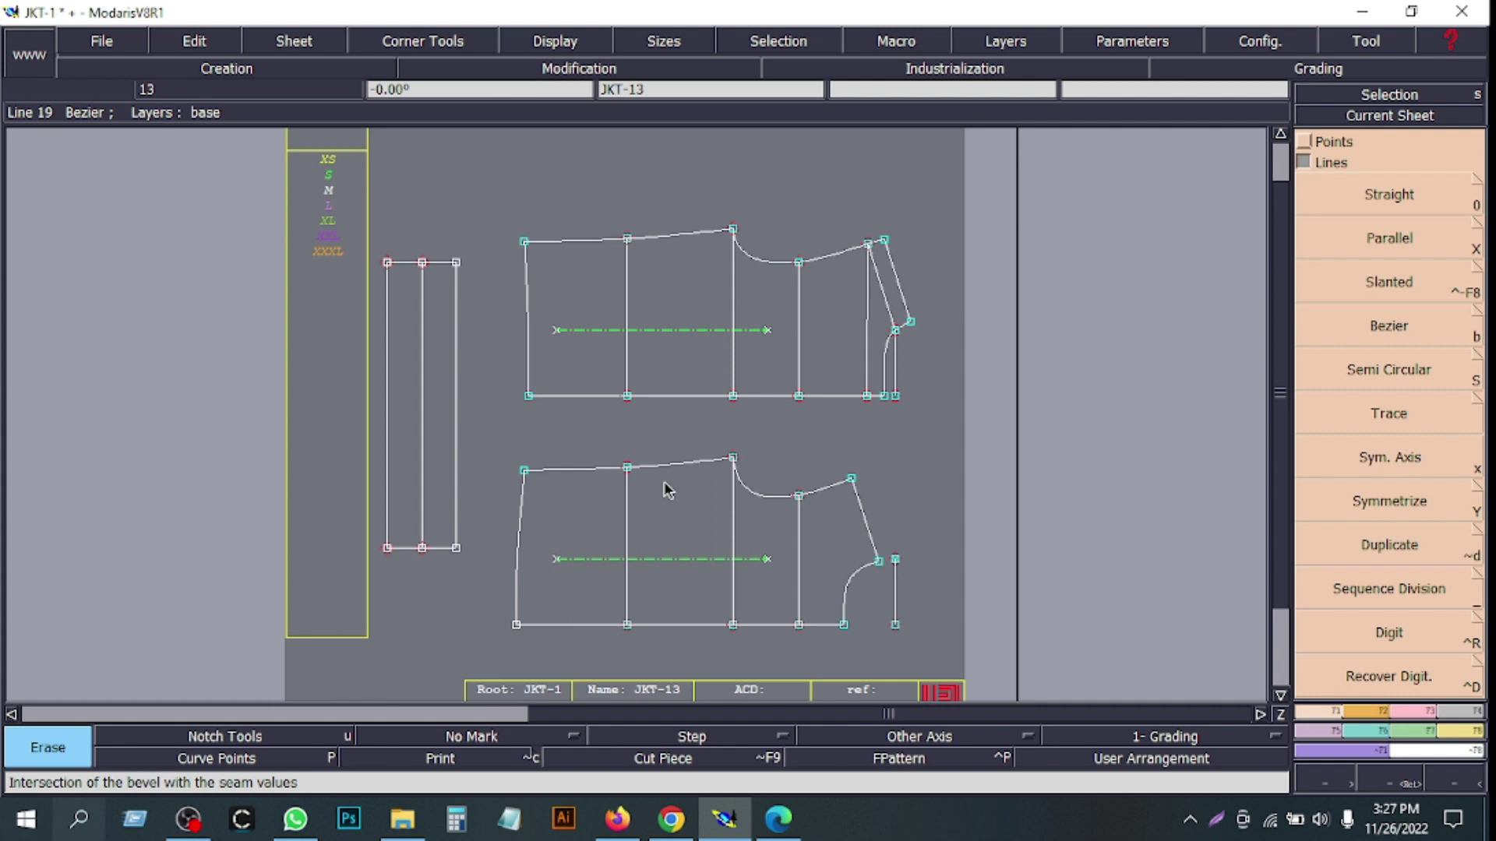
click(1391, 779)
drag(477, 456, 923, 680)
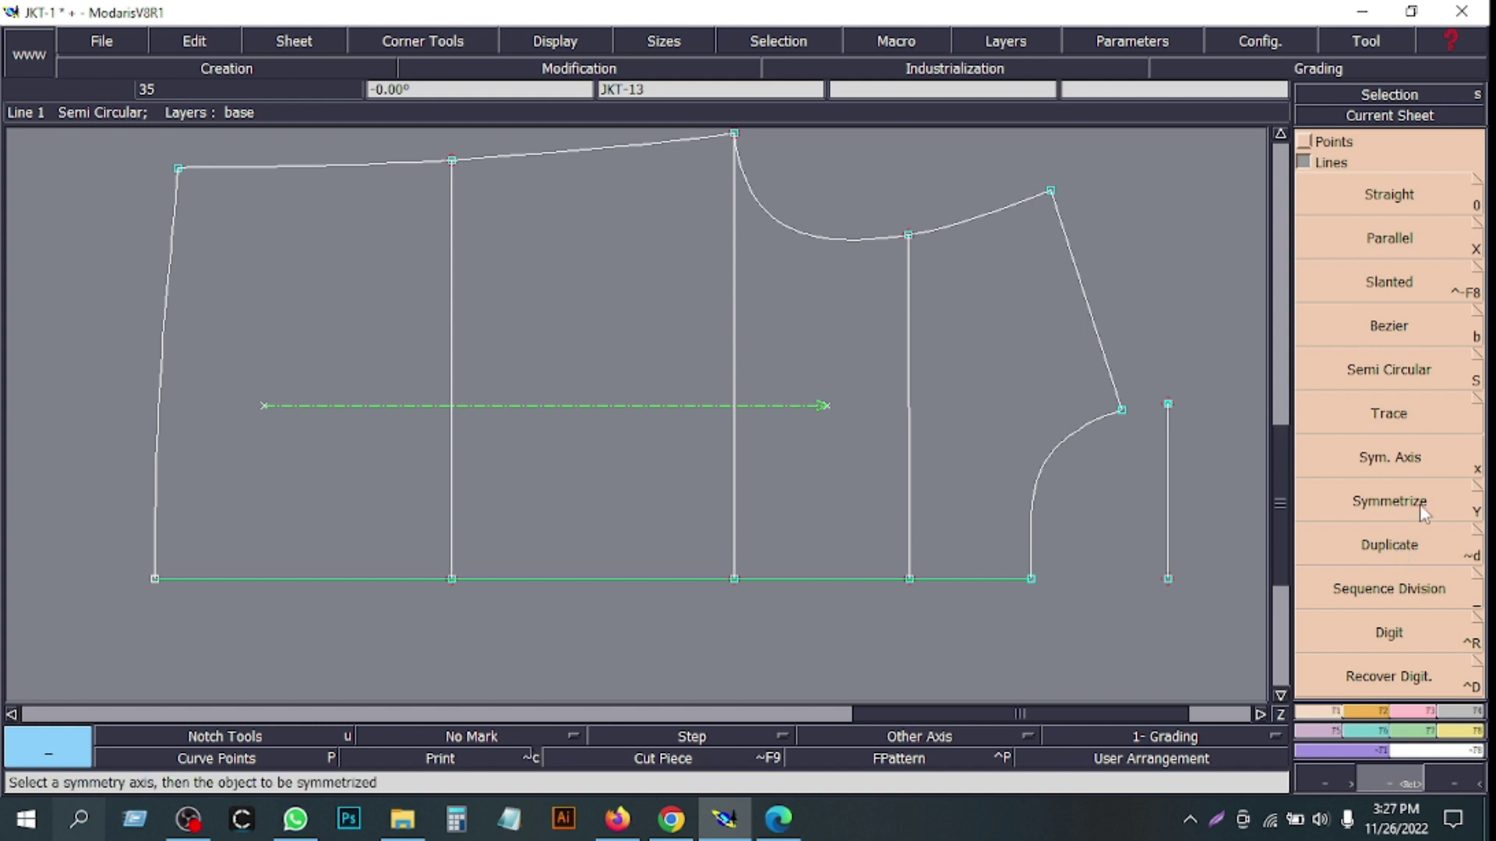
click(1348, 145)
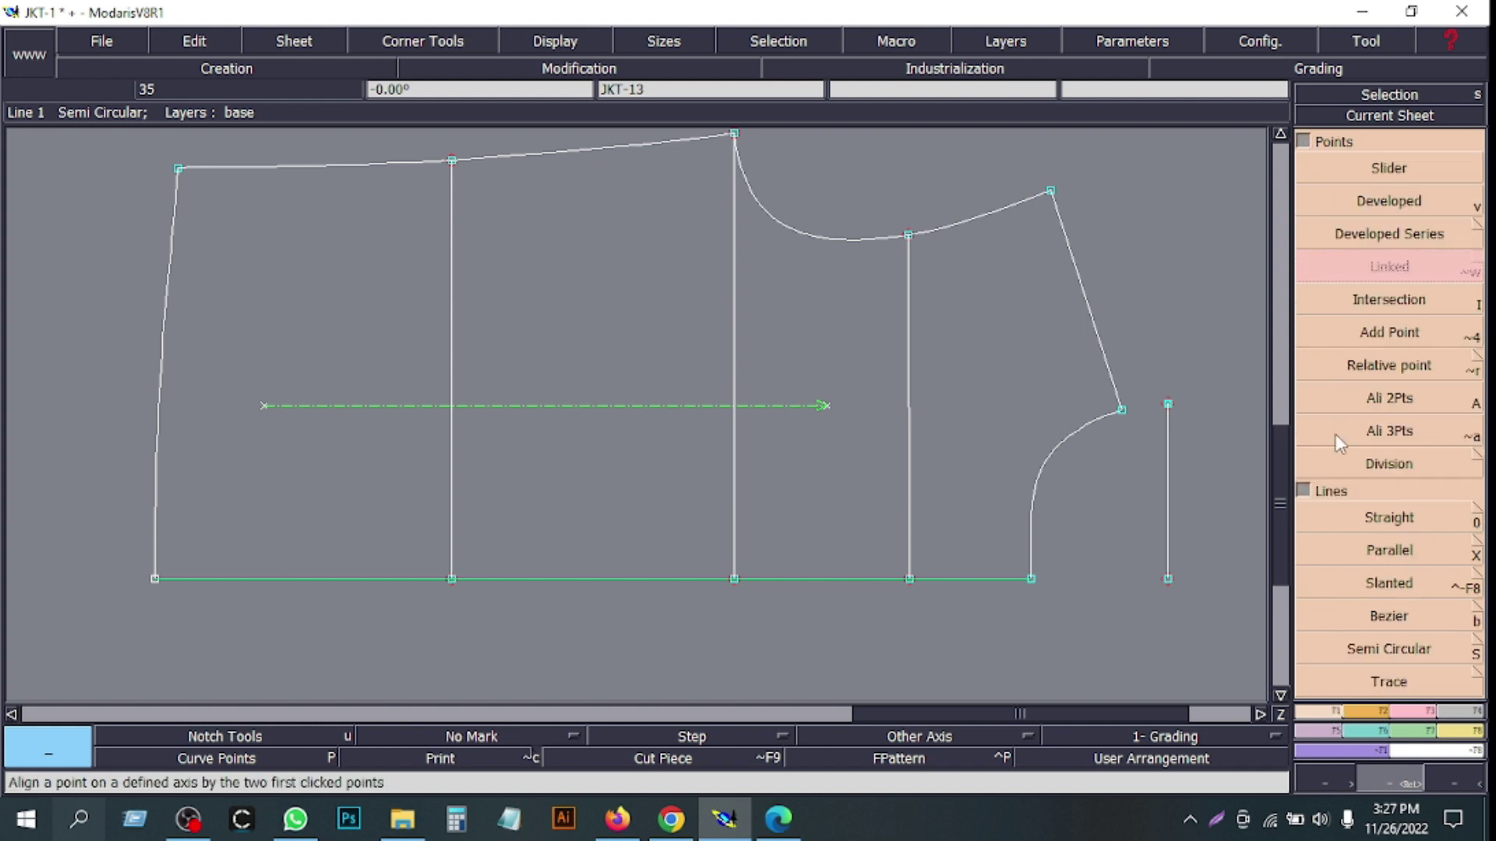
click(1389, 550)
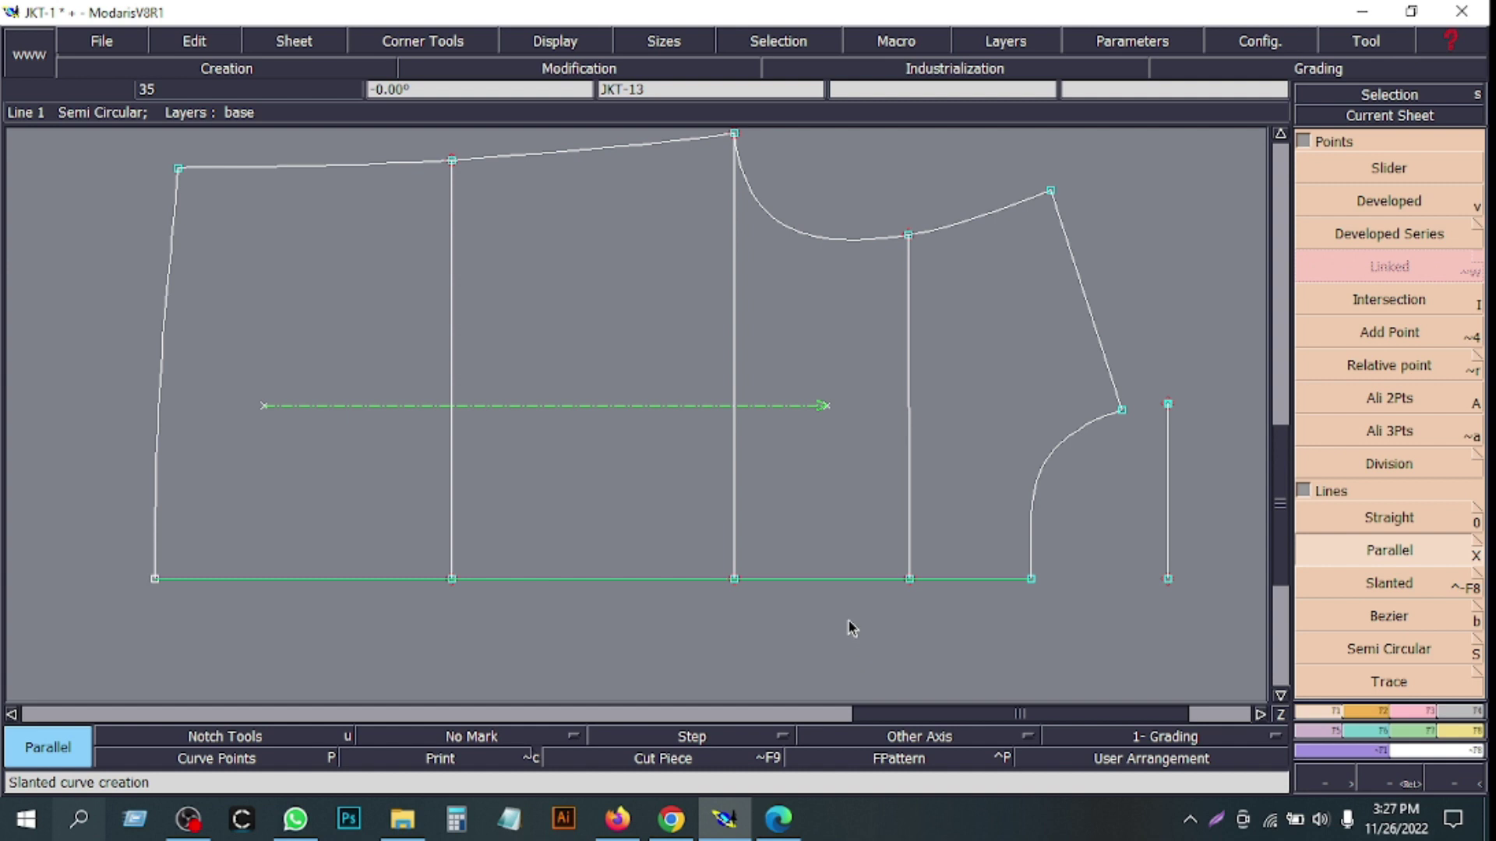
click(833, 579)
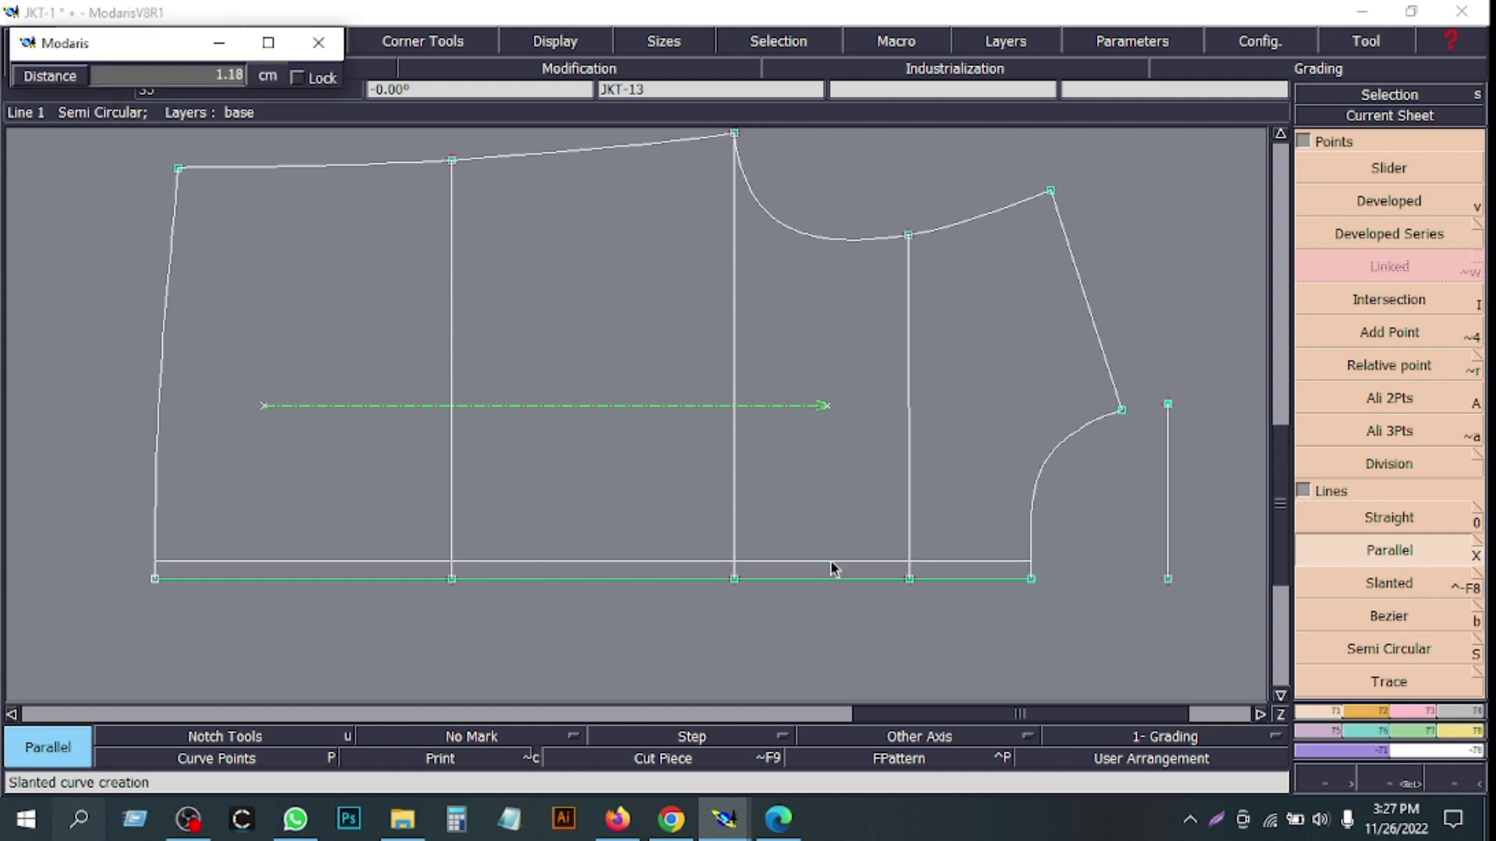
key(Down)
text(0.5)
key(Return)
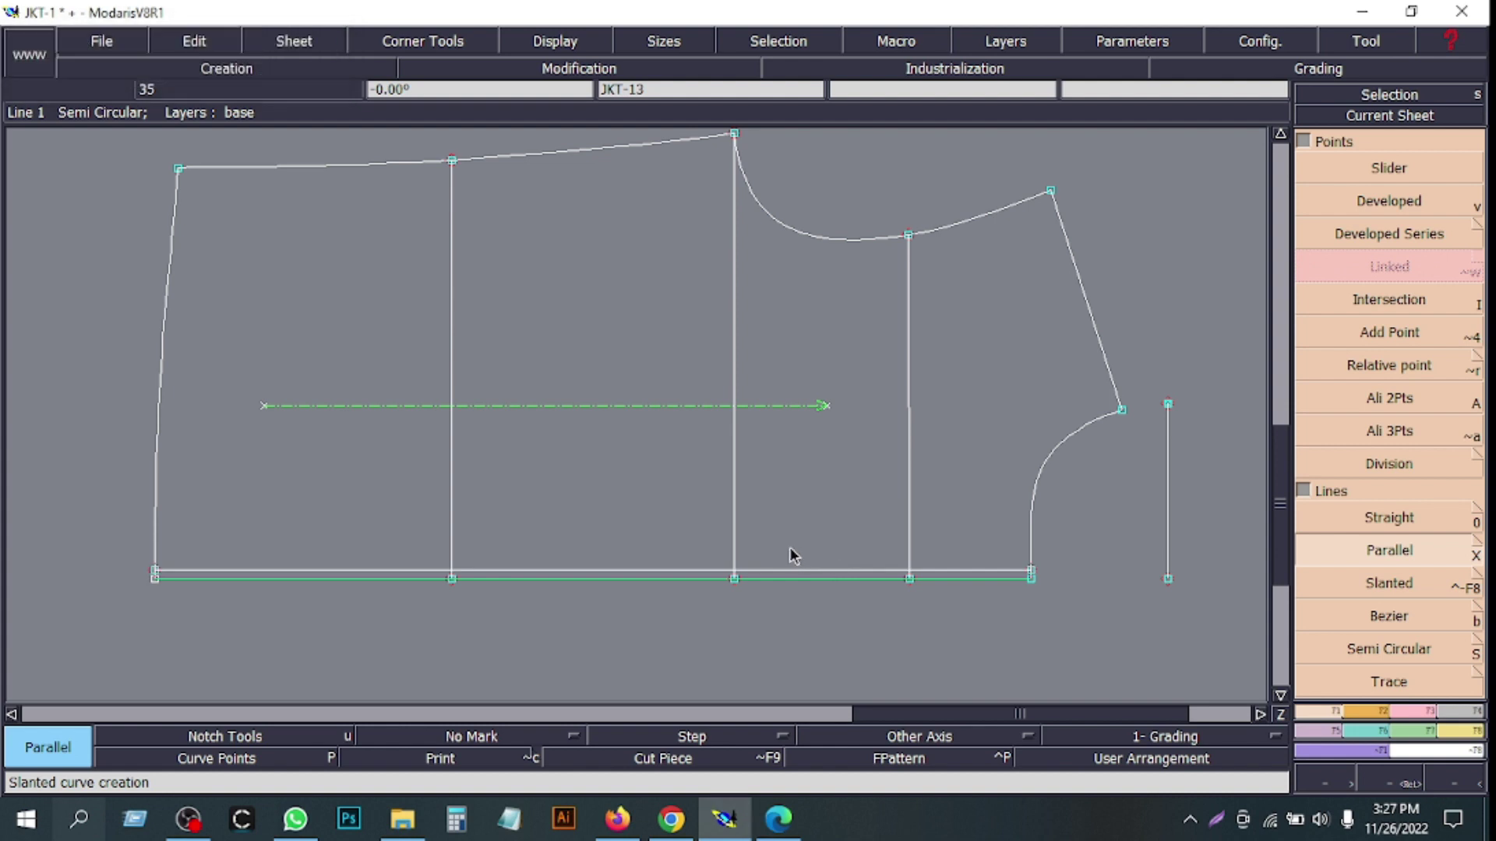
click(808, 516)
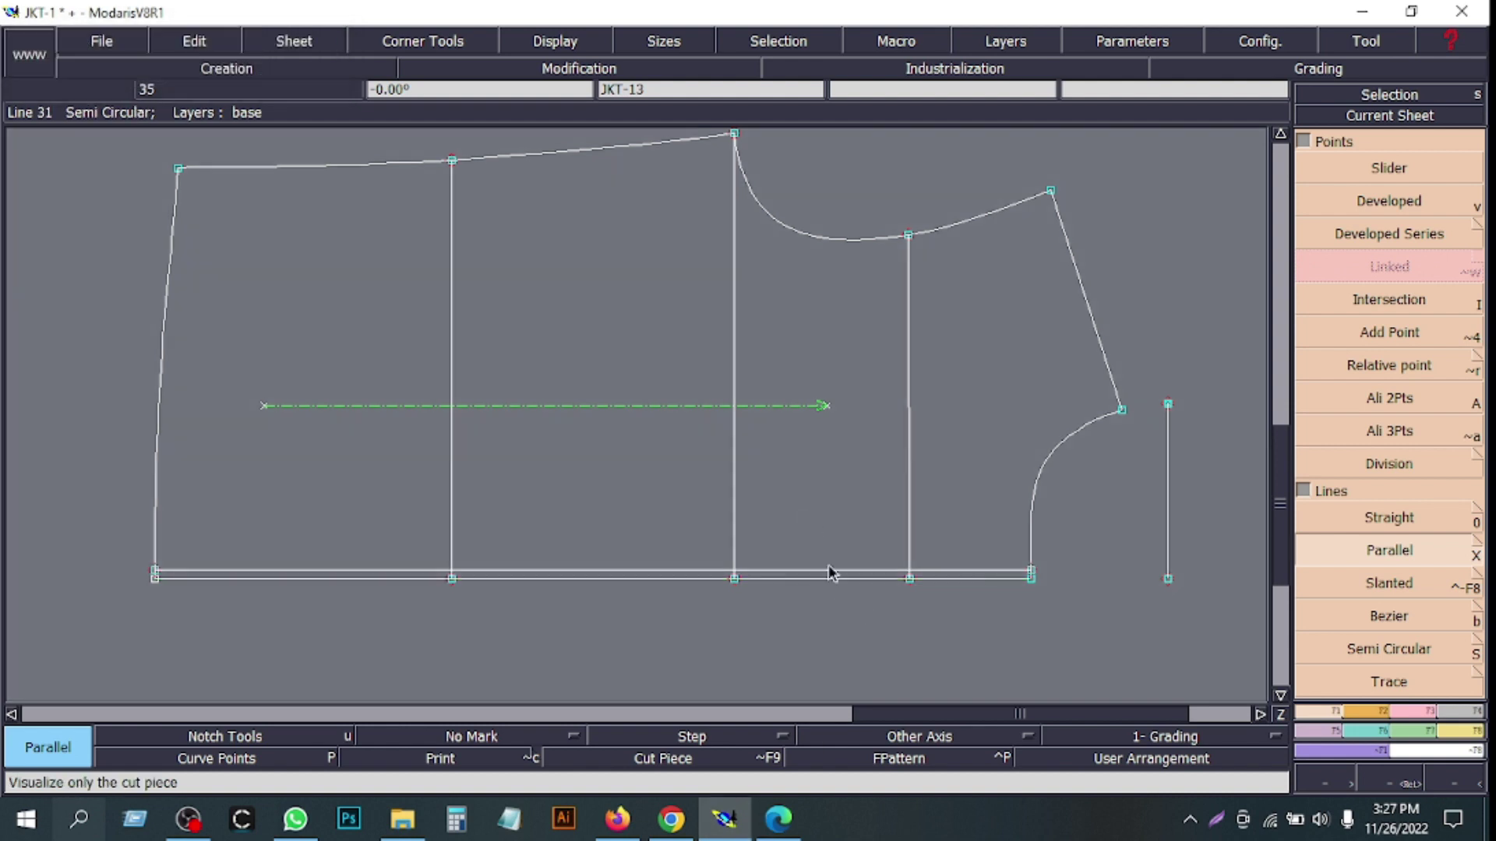
- Create a second parallel line inward from the new inner centre-front line on the front piece
click(805, 576)
click(804, 571)
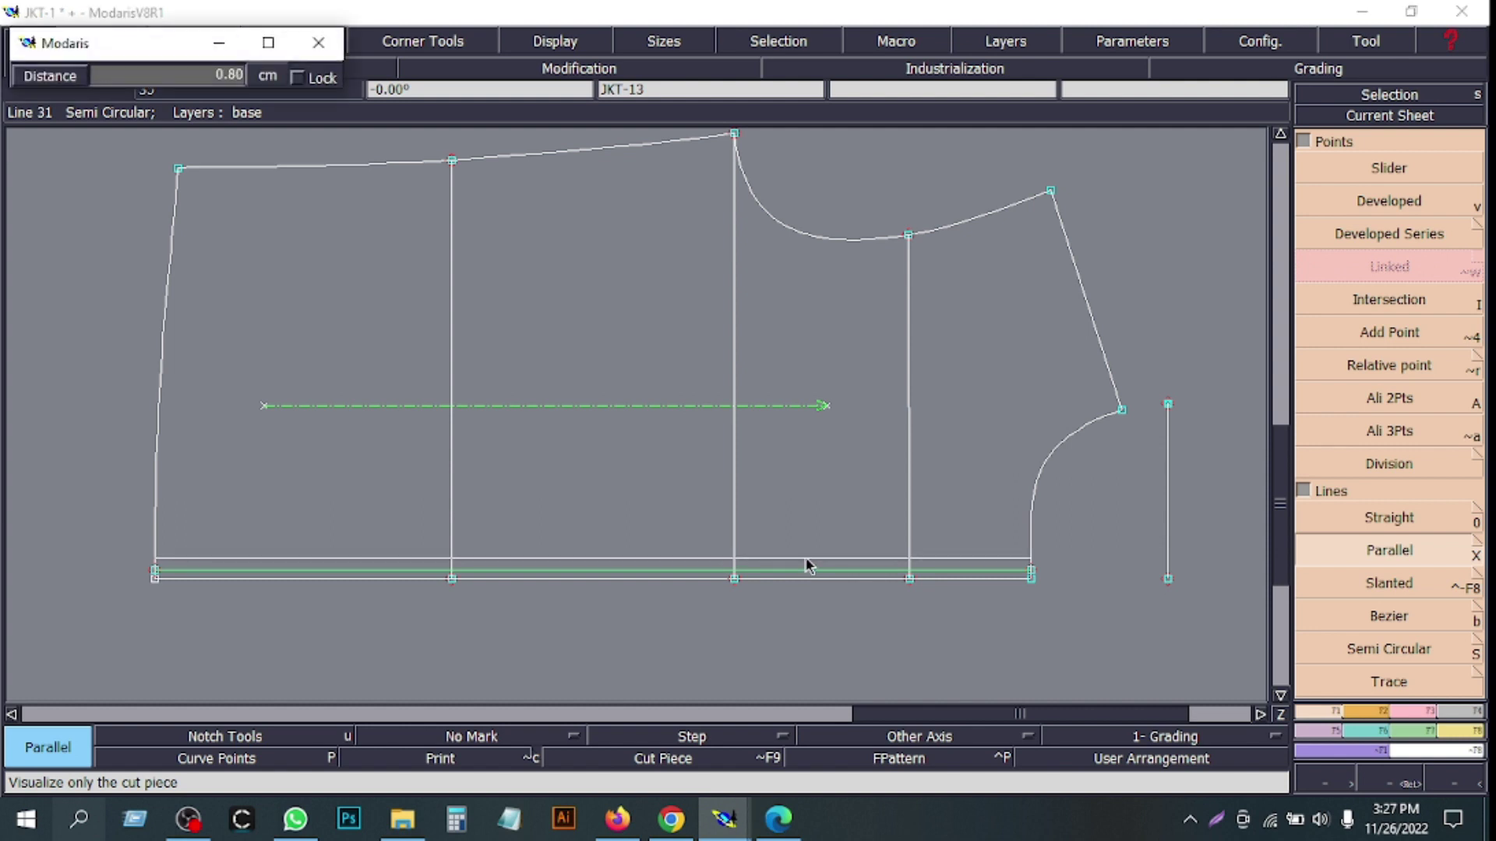
key(Return)
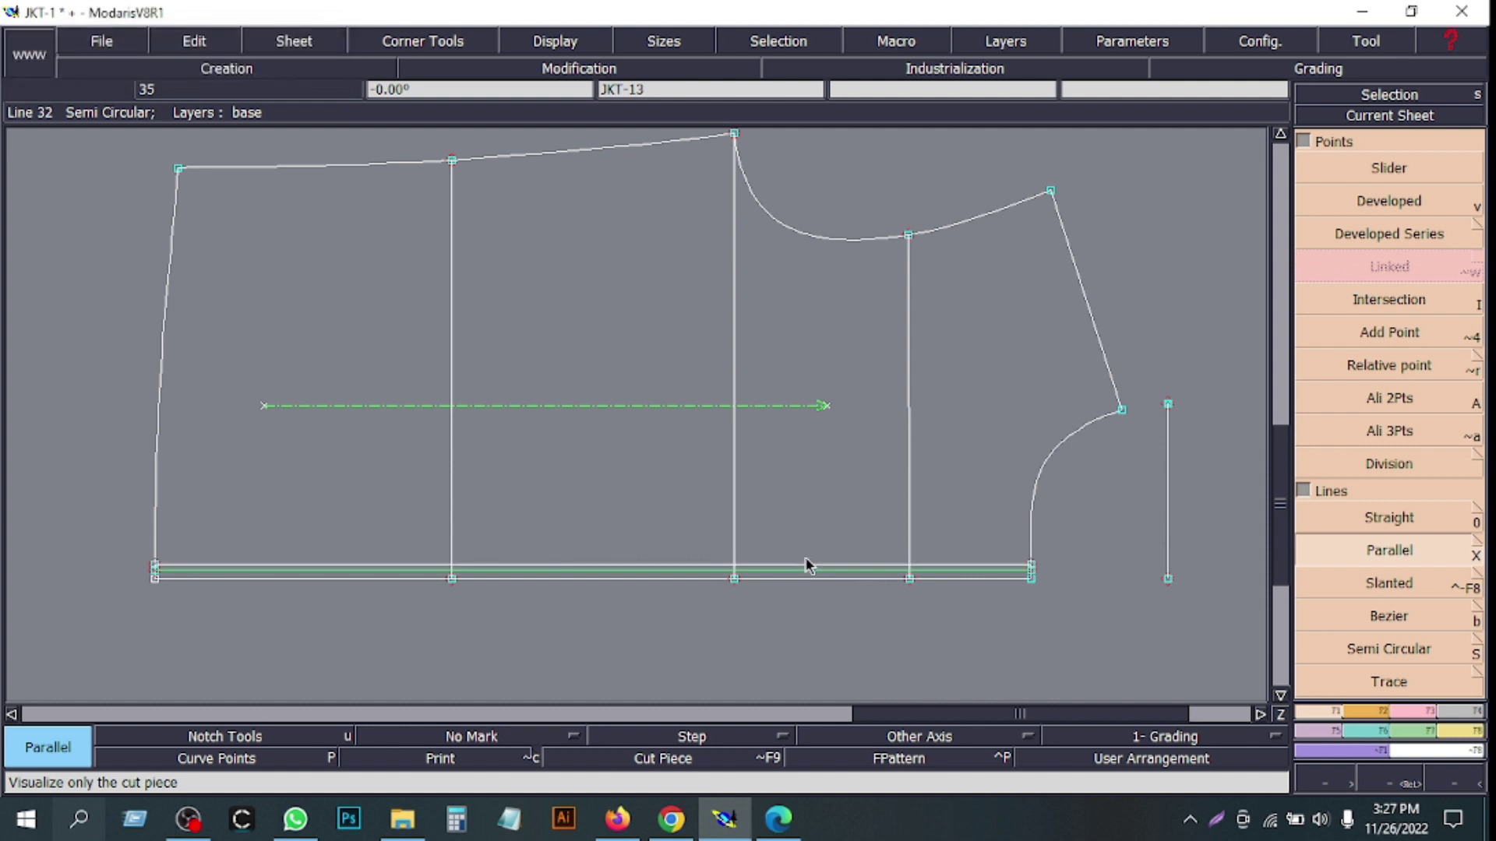
click(829, 494)
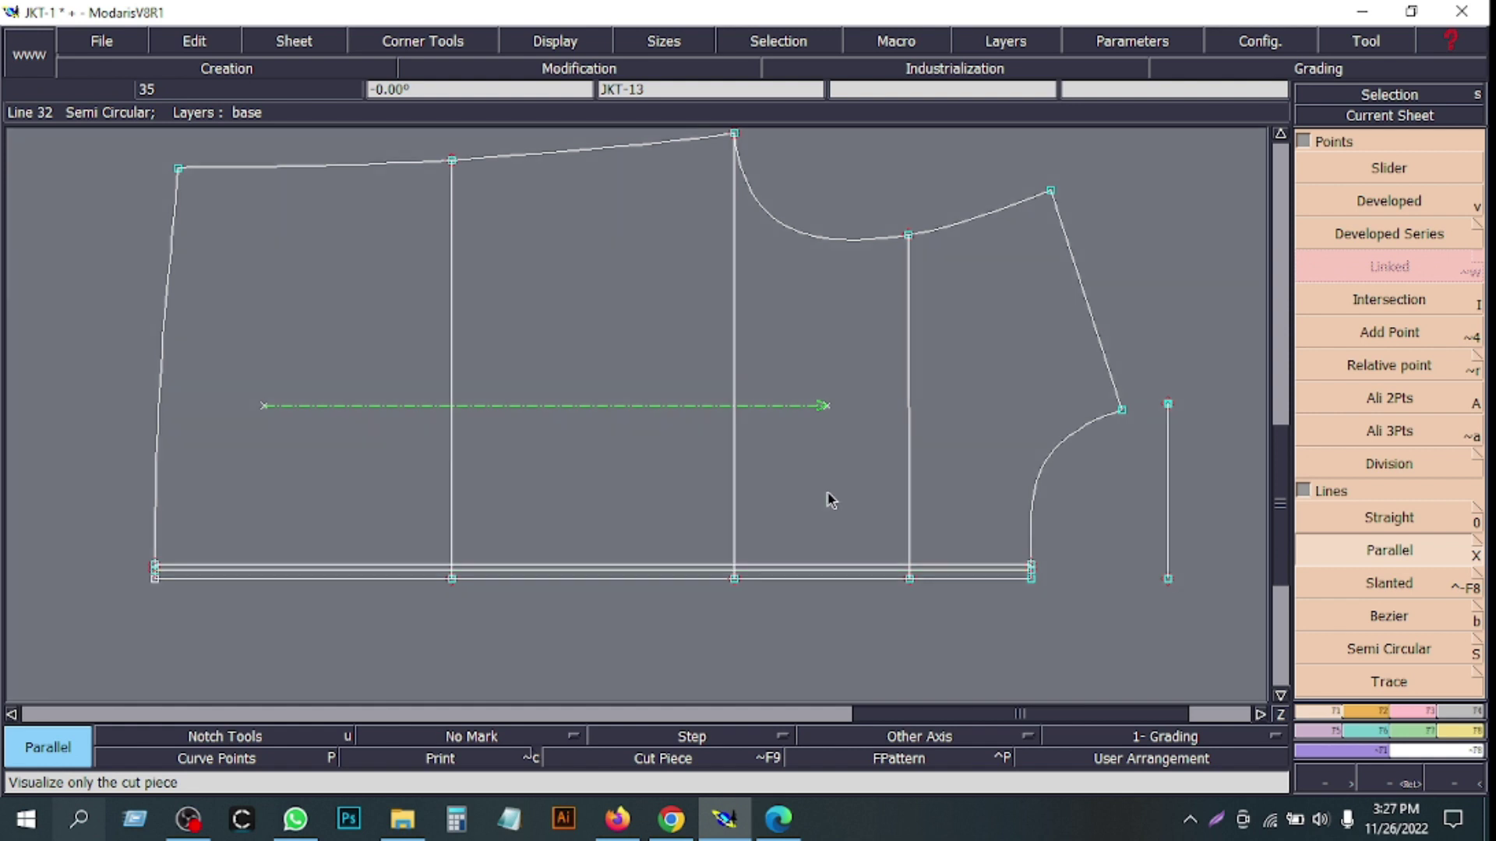
- Switch to the tech pack PDF in Edge and examine the page 3 front sketch for centre-front zip, piping and topstitching details
click(781, 821)
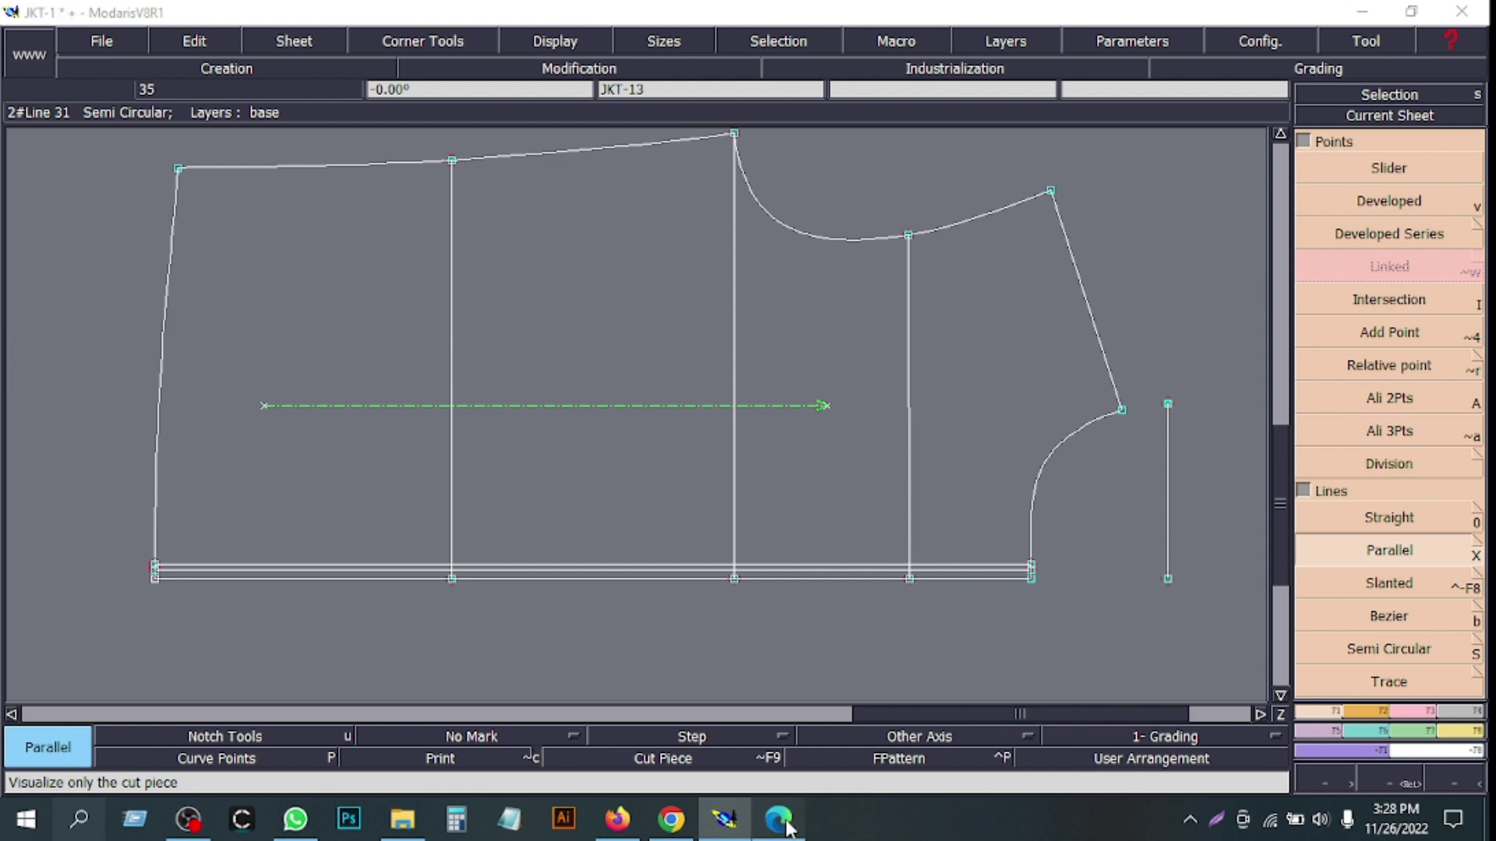
scroll(759, 616, down, 10)
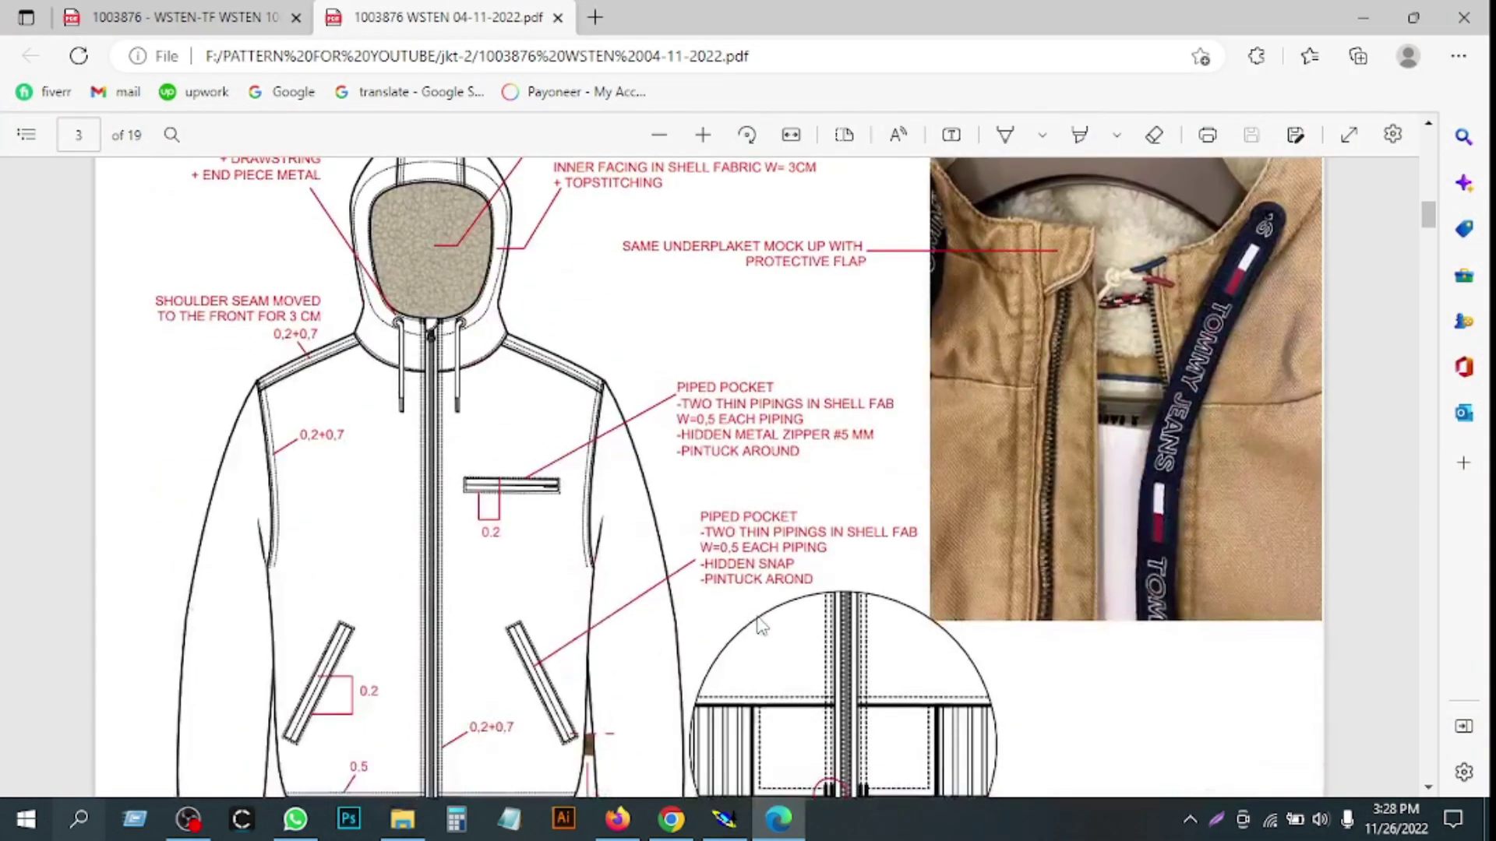
scroll(761, 626, down, 2)
ctrl+scroll(400, 472, up, 5)
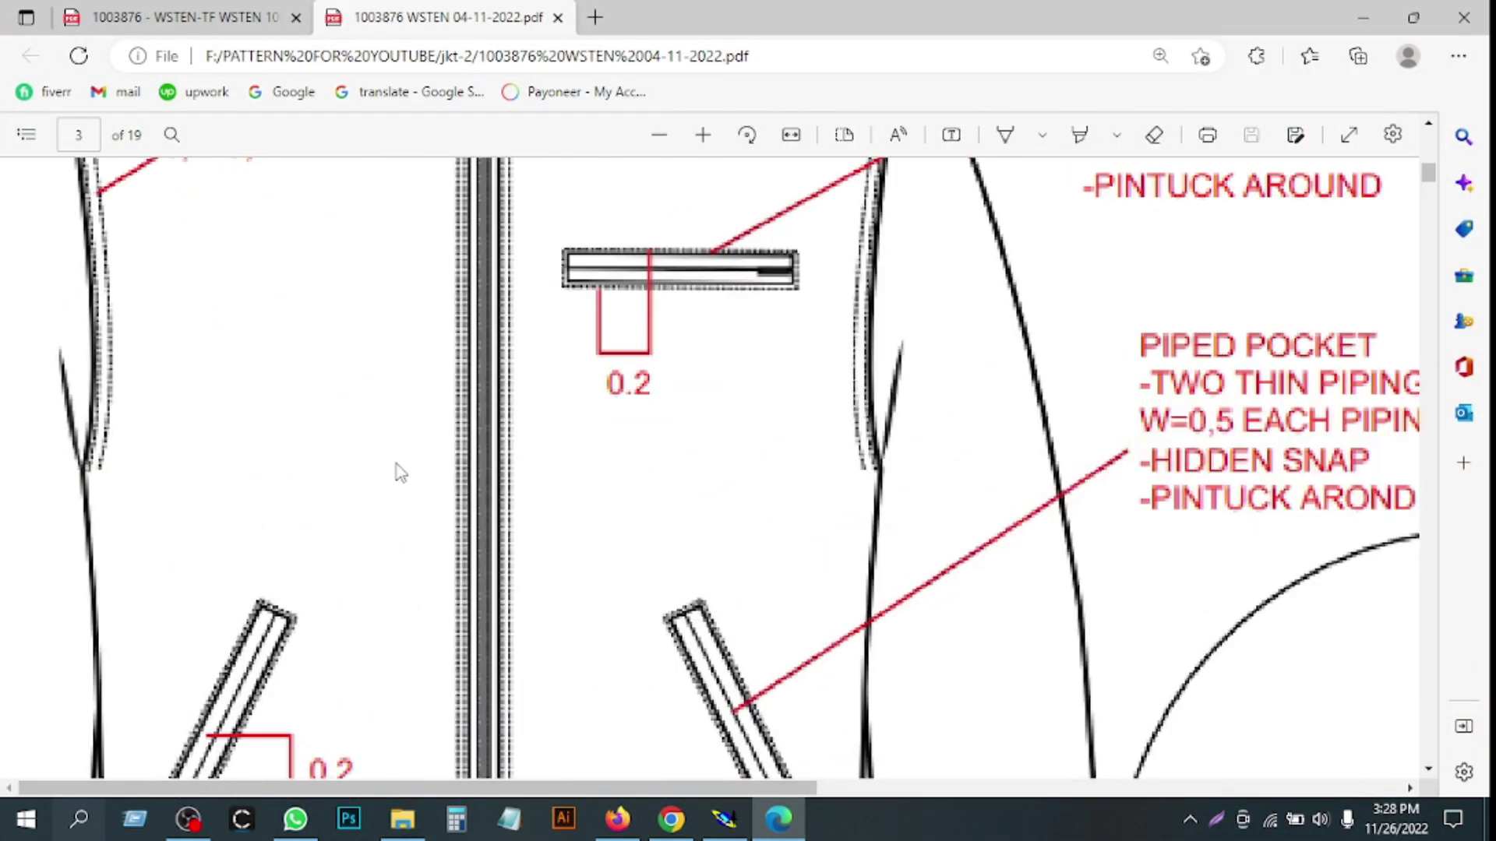
scroll(399, 473, right, 3)
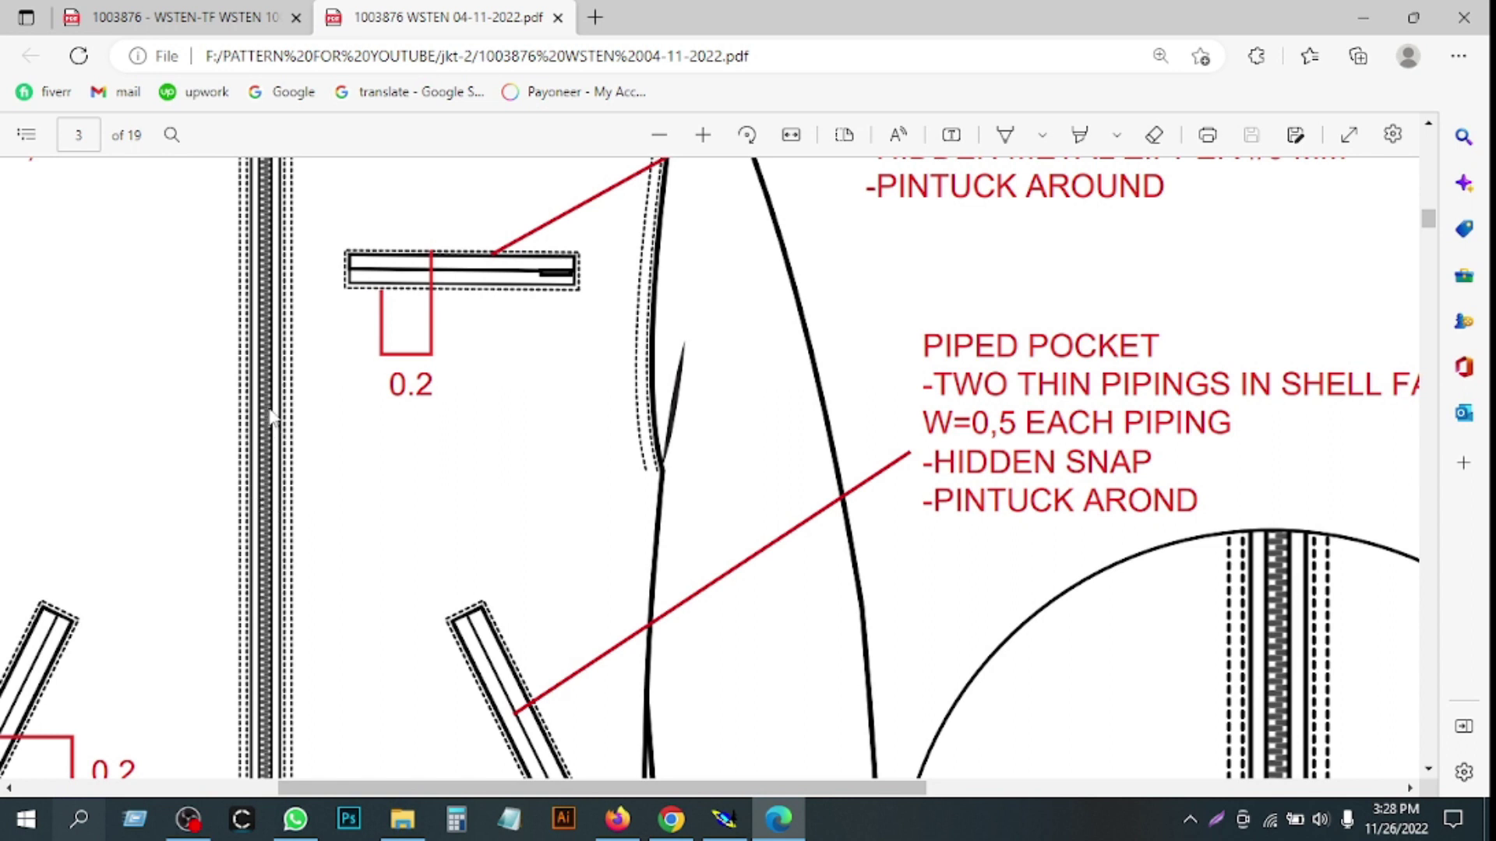
ctrl+scroll(268, 417, down, 1)
ctrl+scroll(257, 405, down, 1)
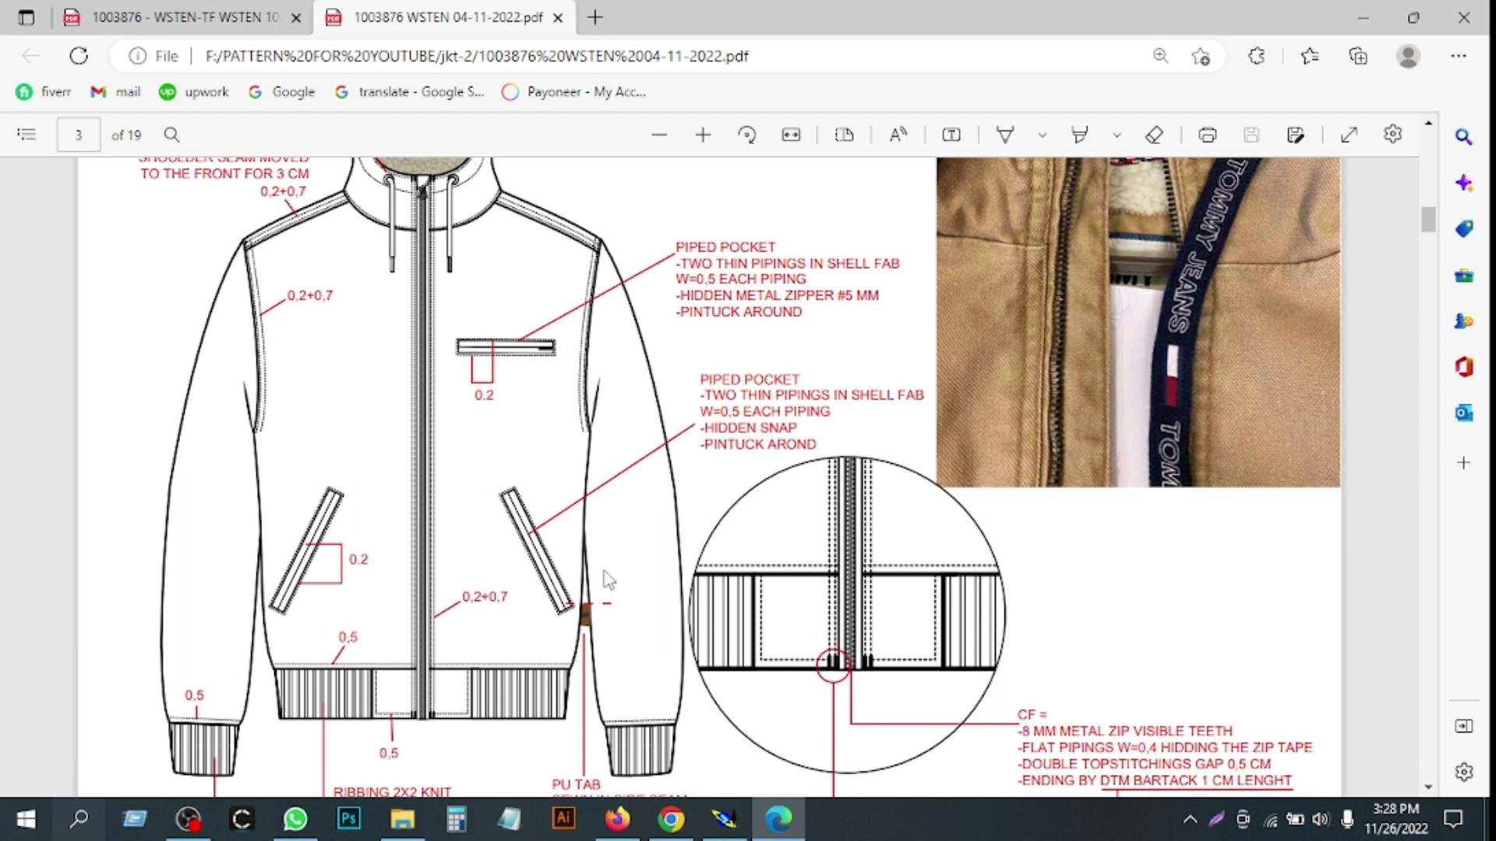
scroll(606, 581, up, 5)
scroll(608, 580, down, 15)
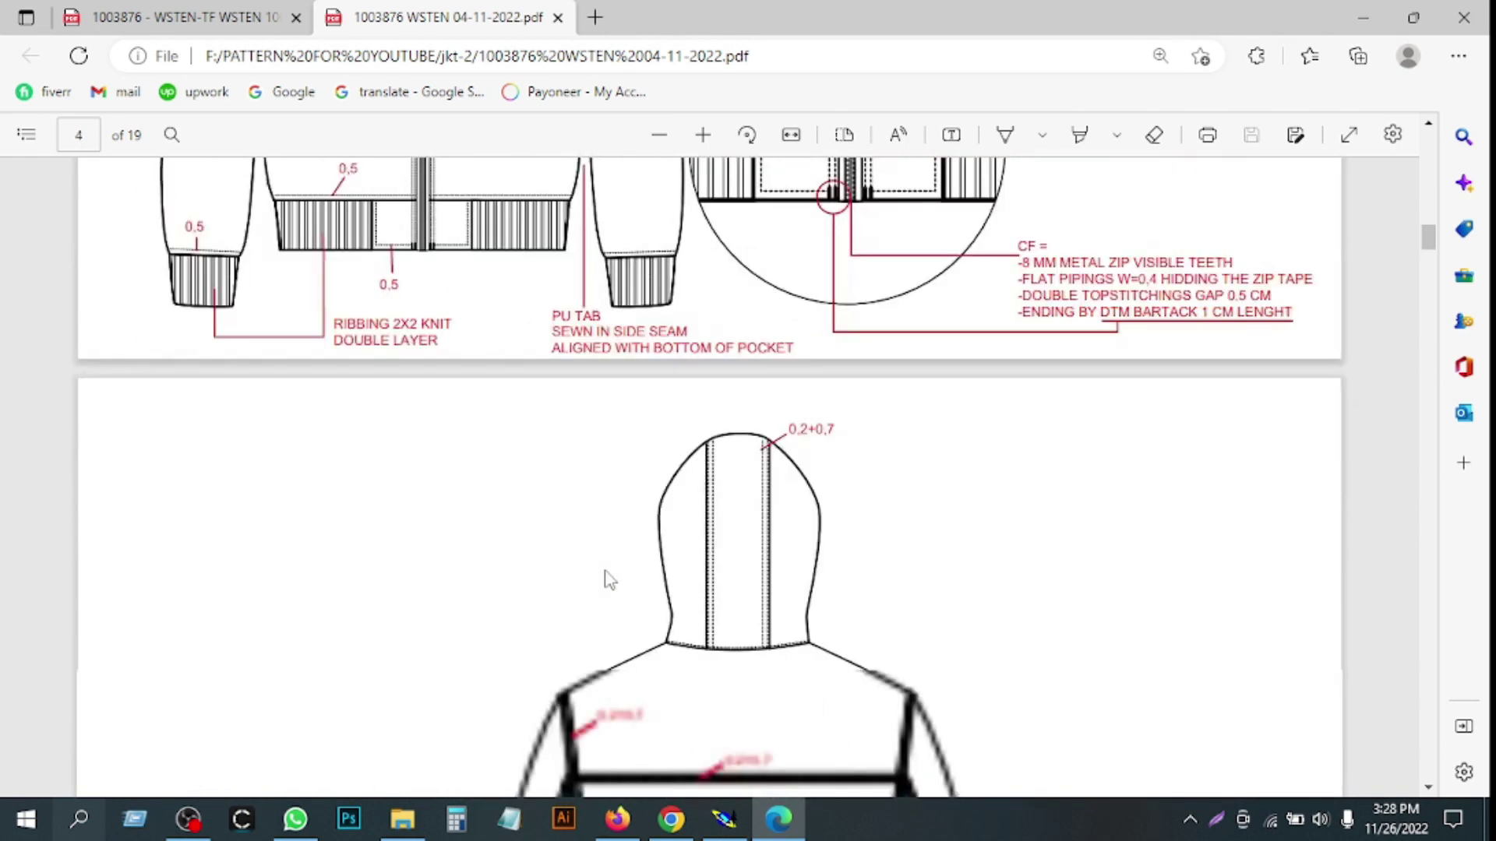
scroll(612, 581, up, 3)
scroll(611, 581, down, 20)
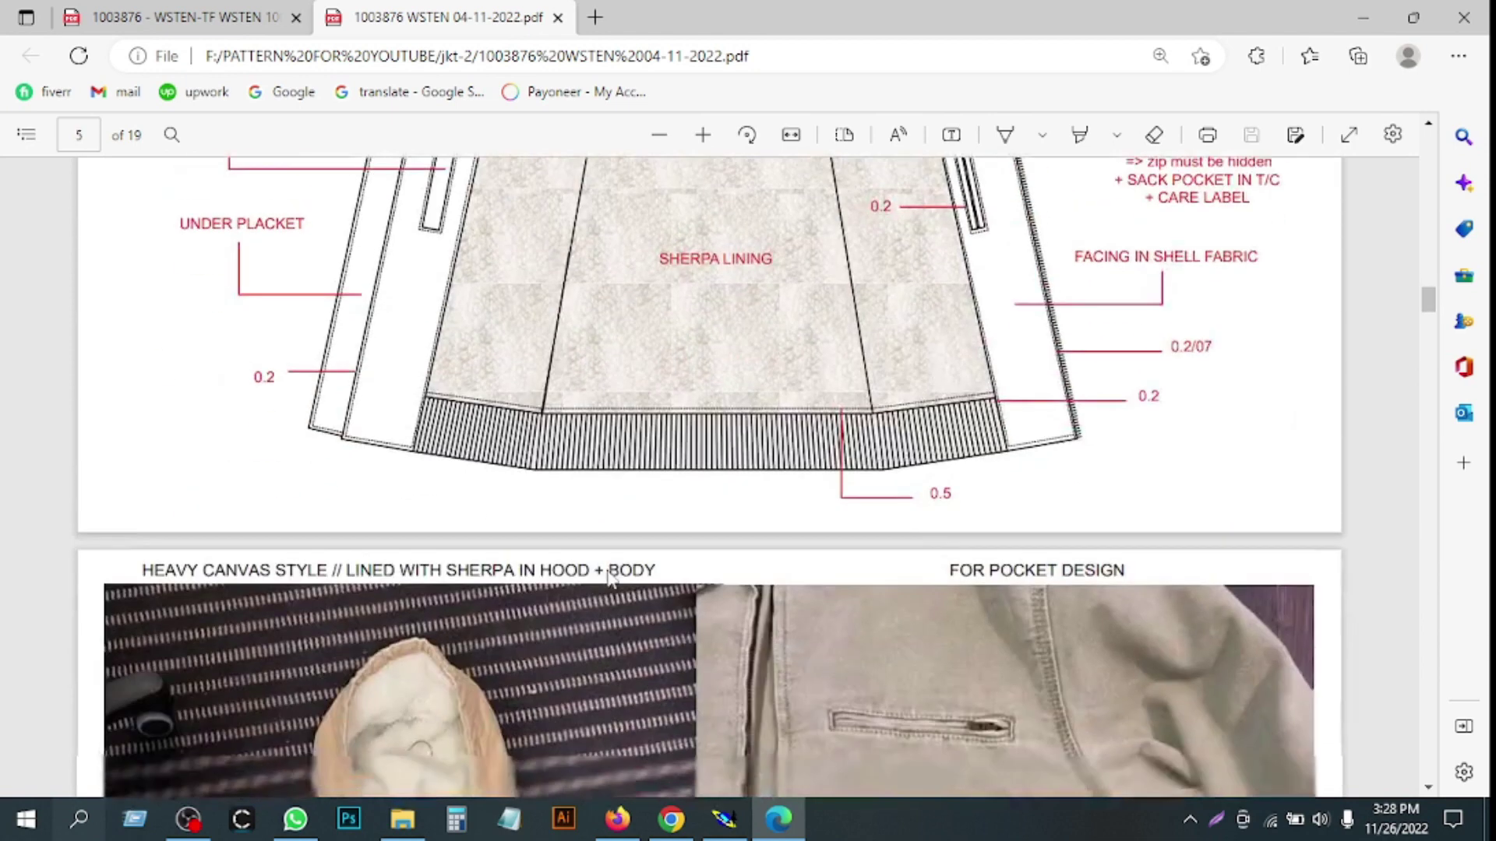
- Review the size M measurement sketch on page 8 for pocket placement, neck opening and hood dimensions
scroll(612, 575, down, 6)
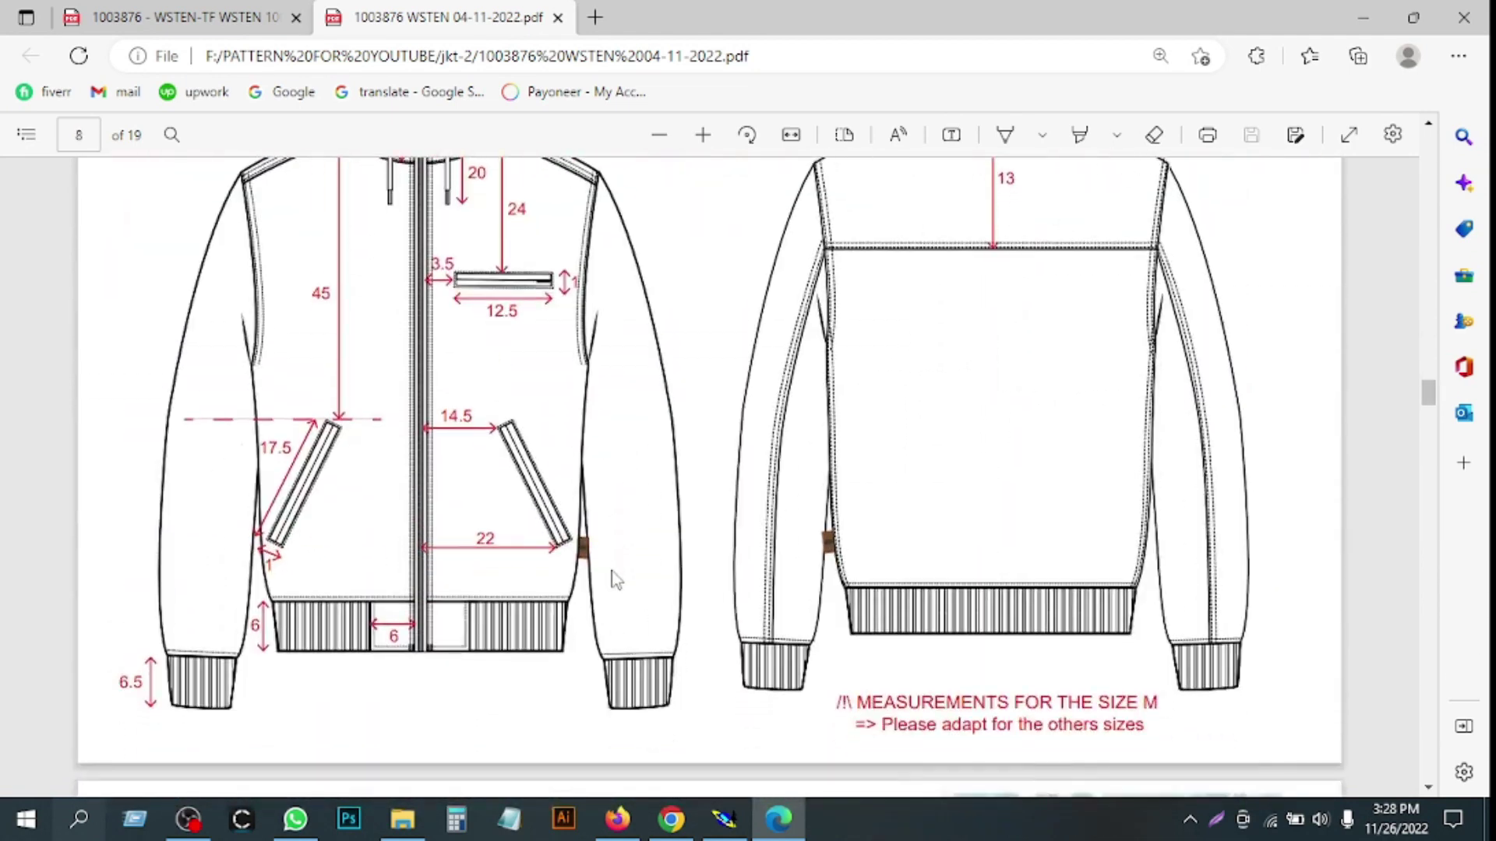
scroll(612, 575, up, 4)
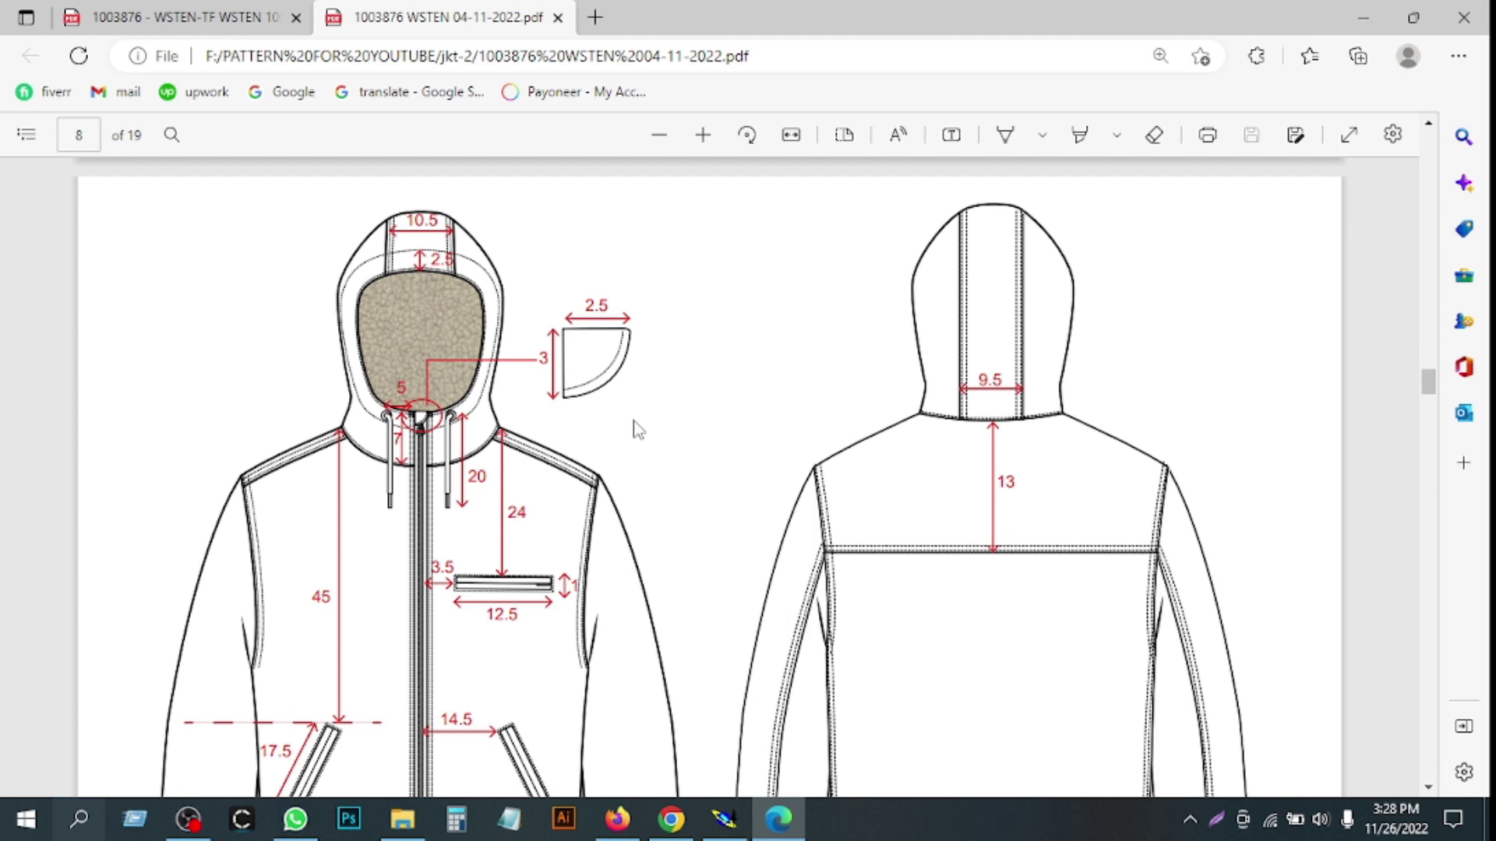
scroll(635, 426, down, 1)
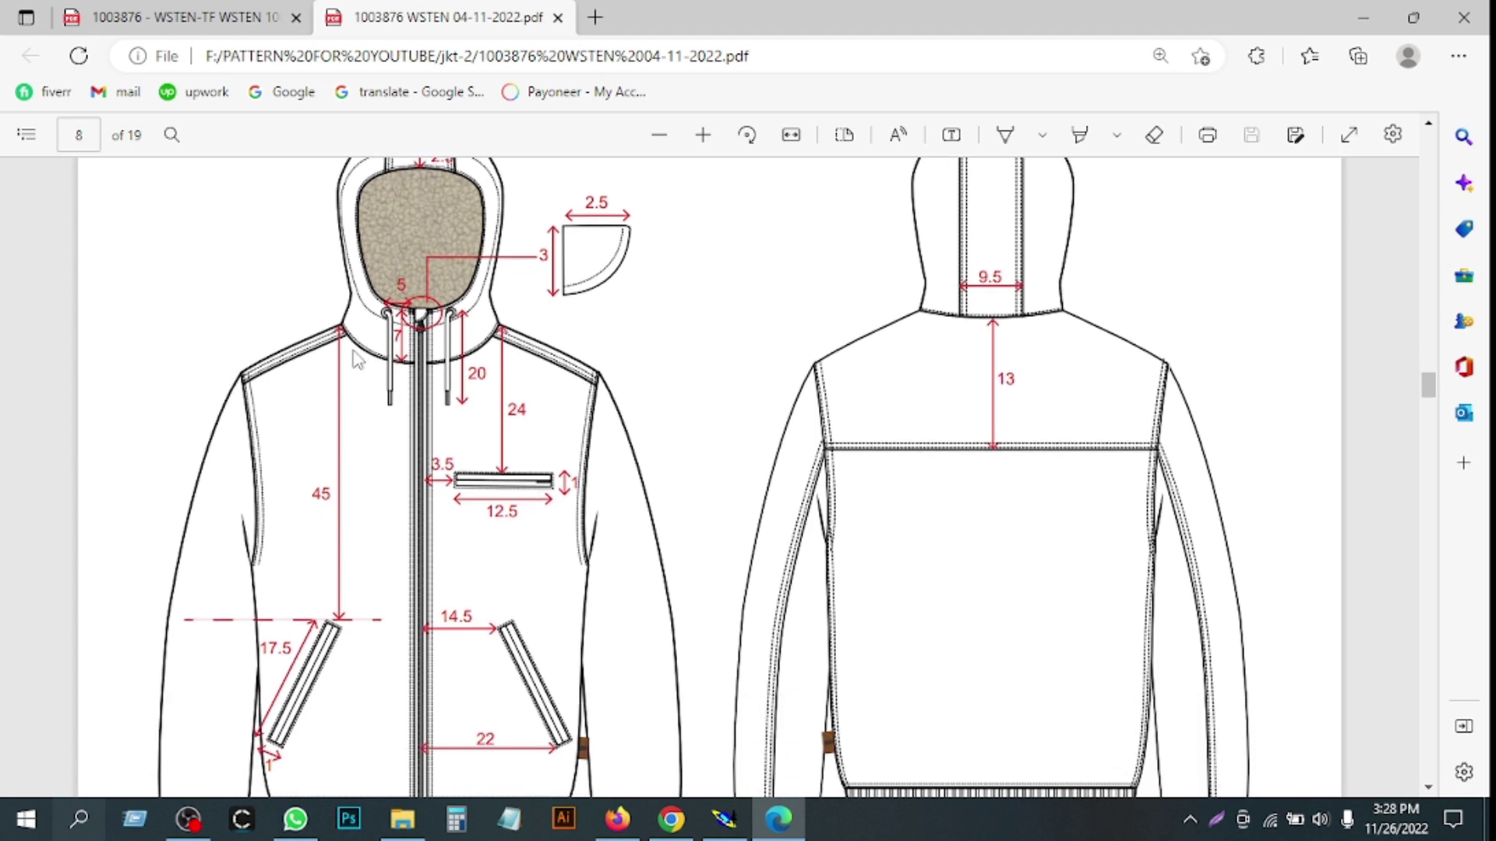
ctrl+scroll(355, 360, up, 3)
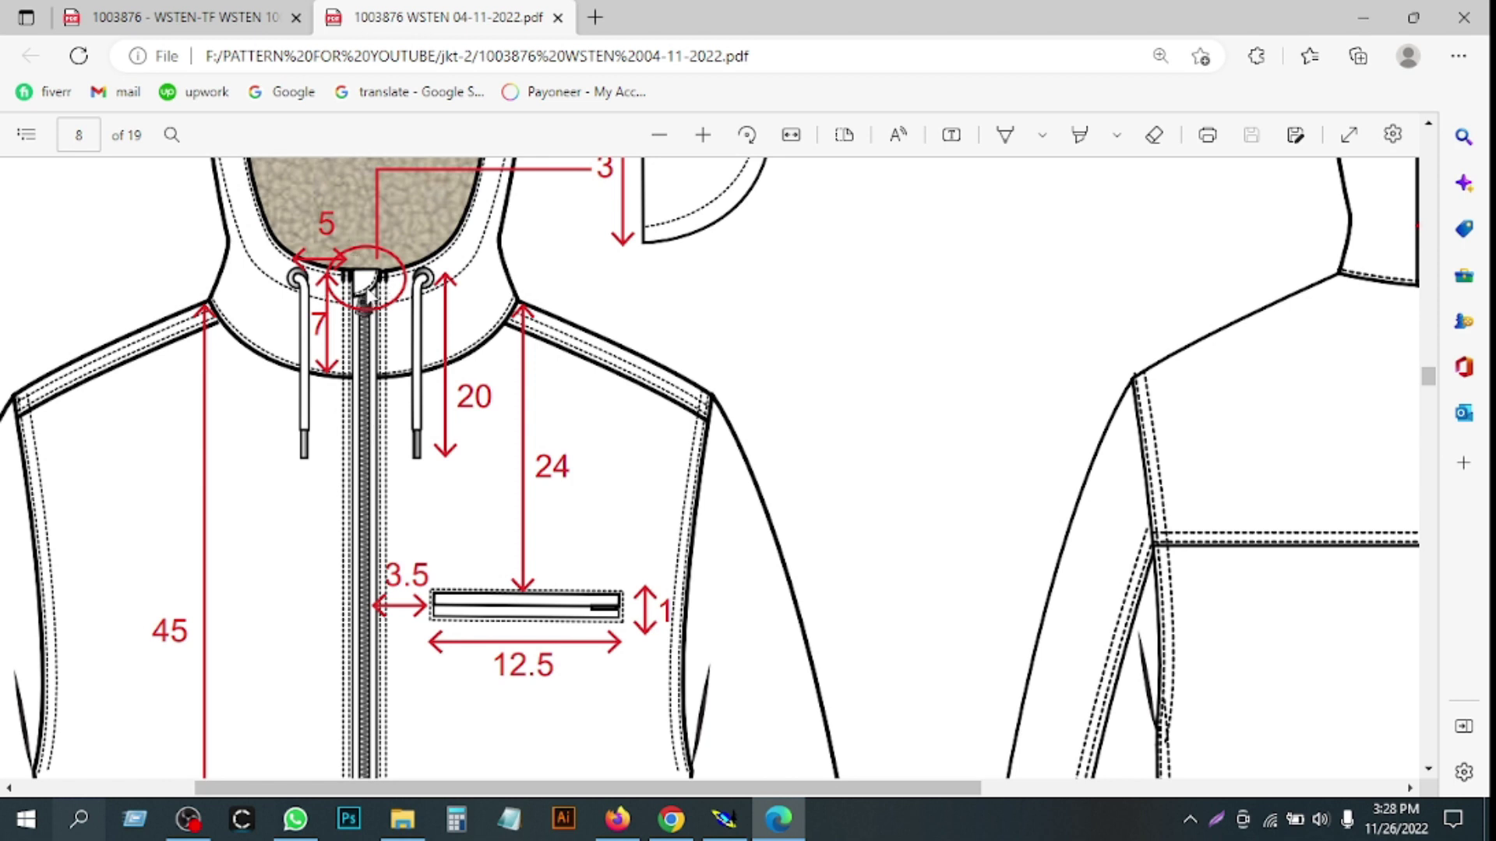
ctrl+scroll(518, 419, down, 3)
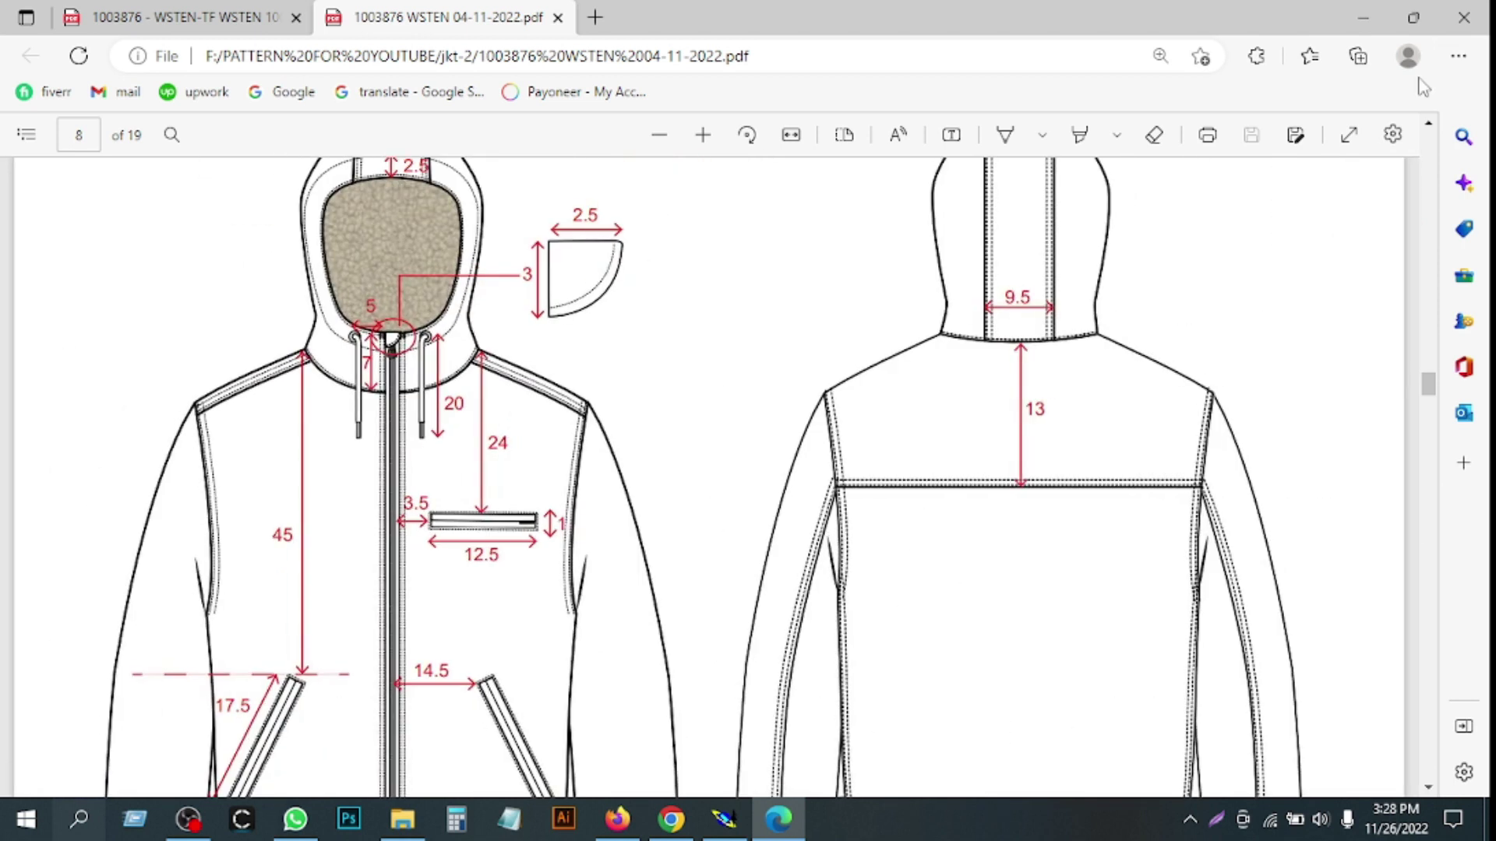
- Return to Modaris and create a parallel 2.5 cm outside the front piece's centre-front line
click(1363, 17)
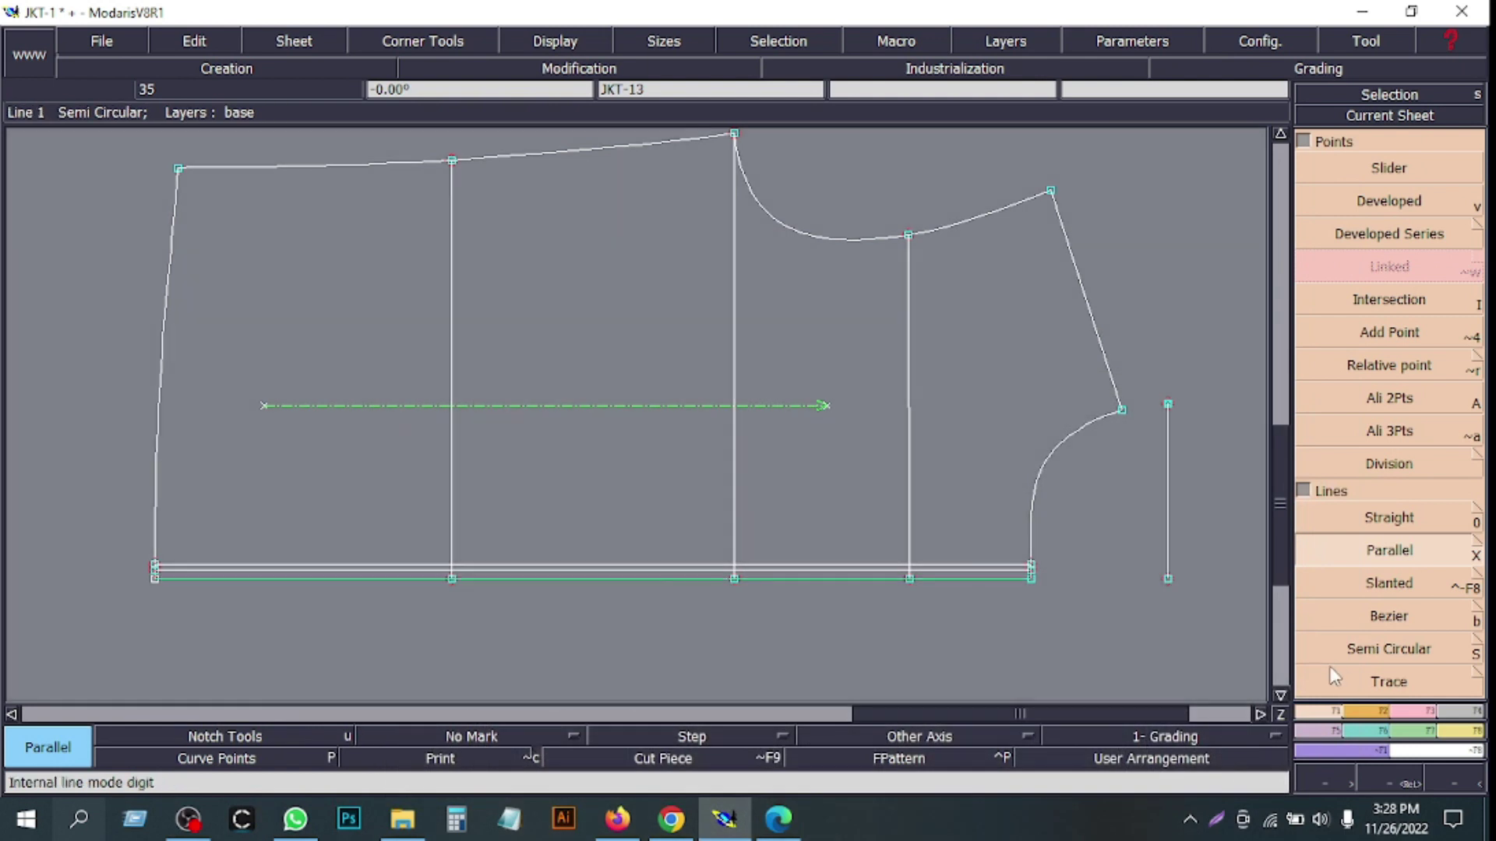
click(682, 590)
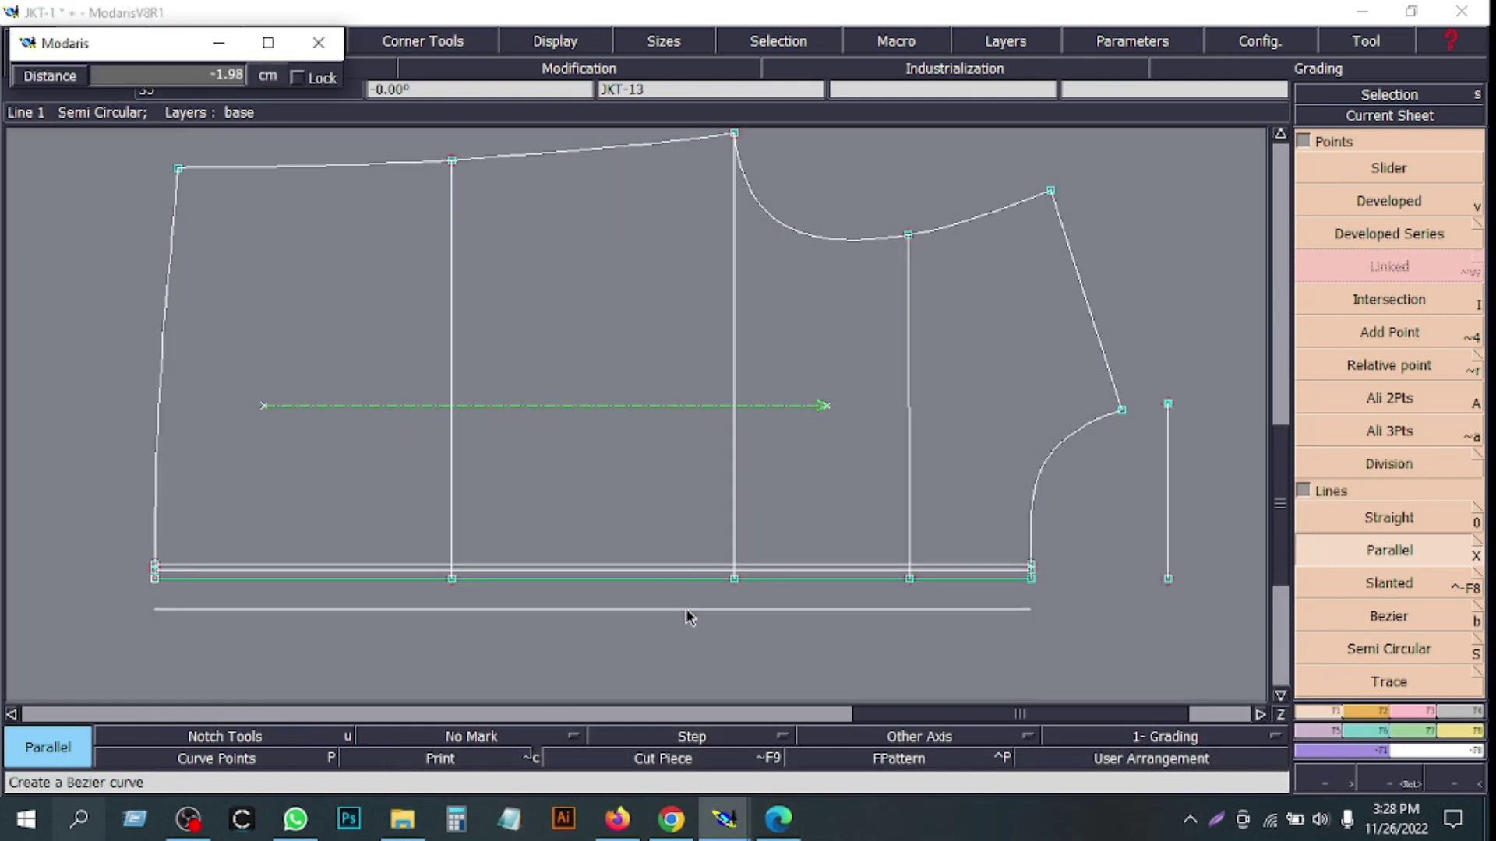
key(BackSpace)
text(-2.5)
key(Return)
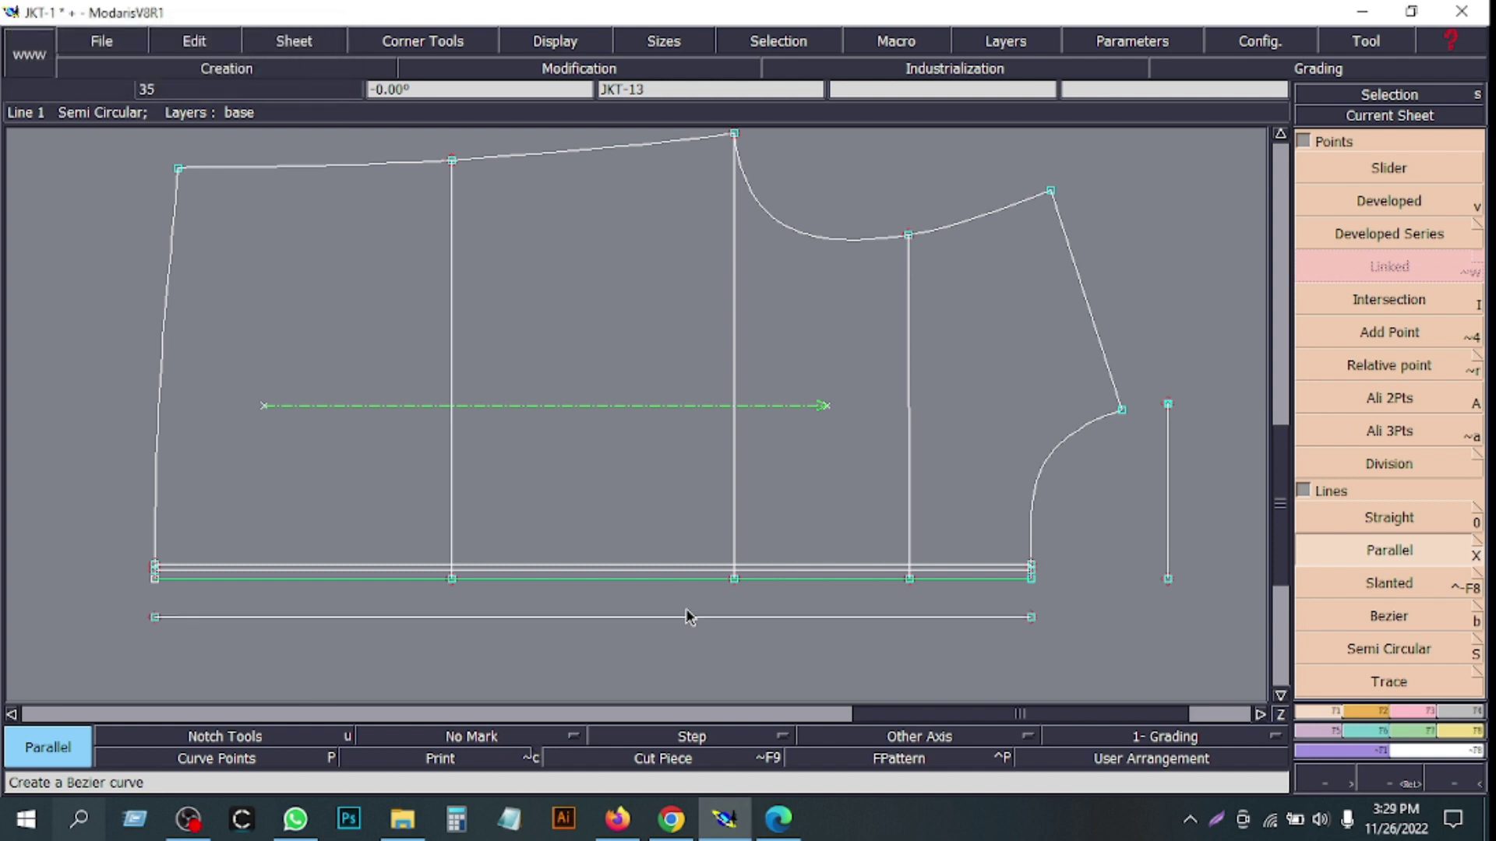
click(1083, 597)
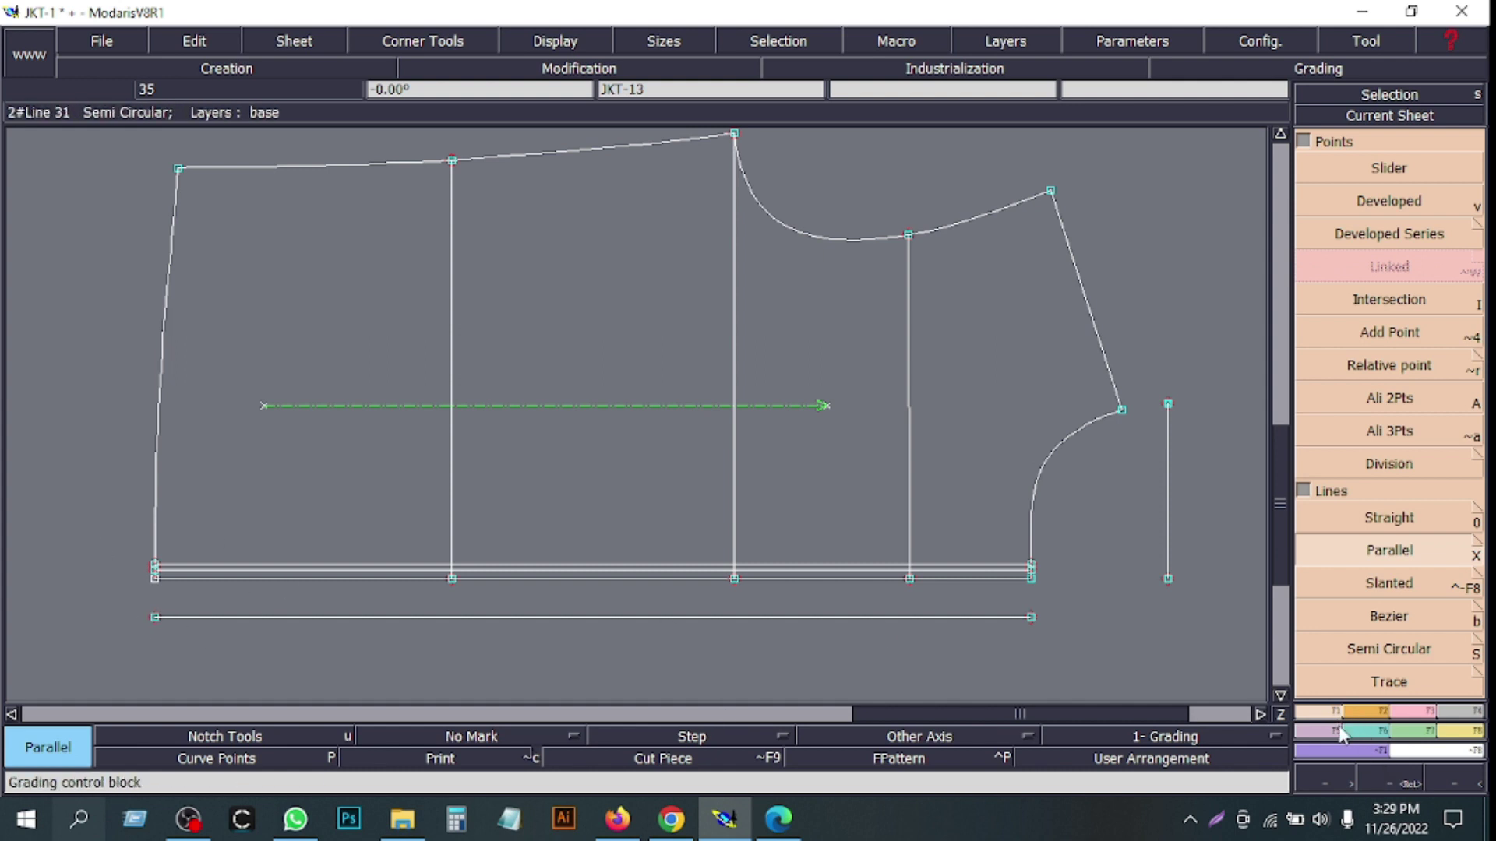
- Lengthen the new outer centre-front parallel beyond the hem with Len.Str.Line
click(1407, 713)
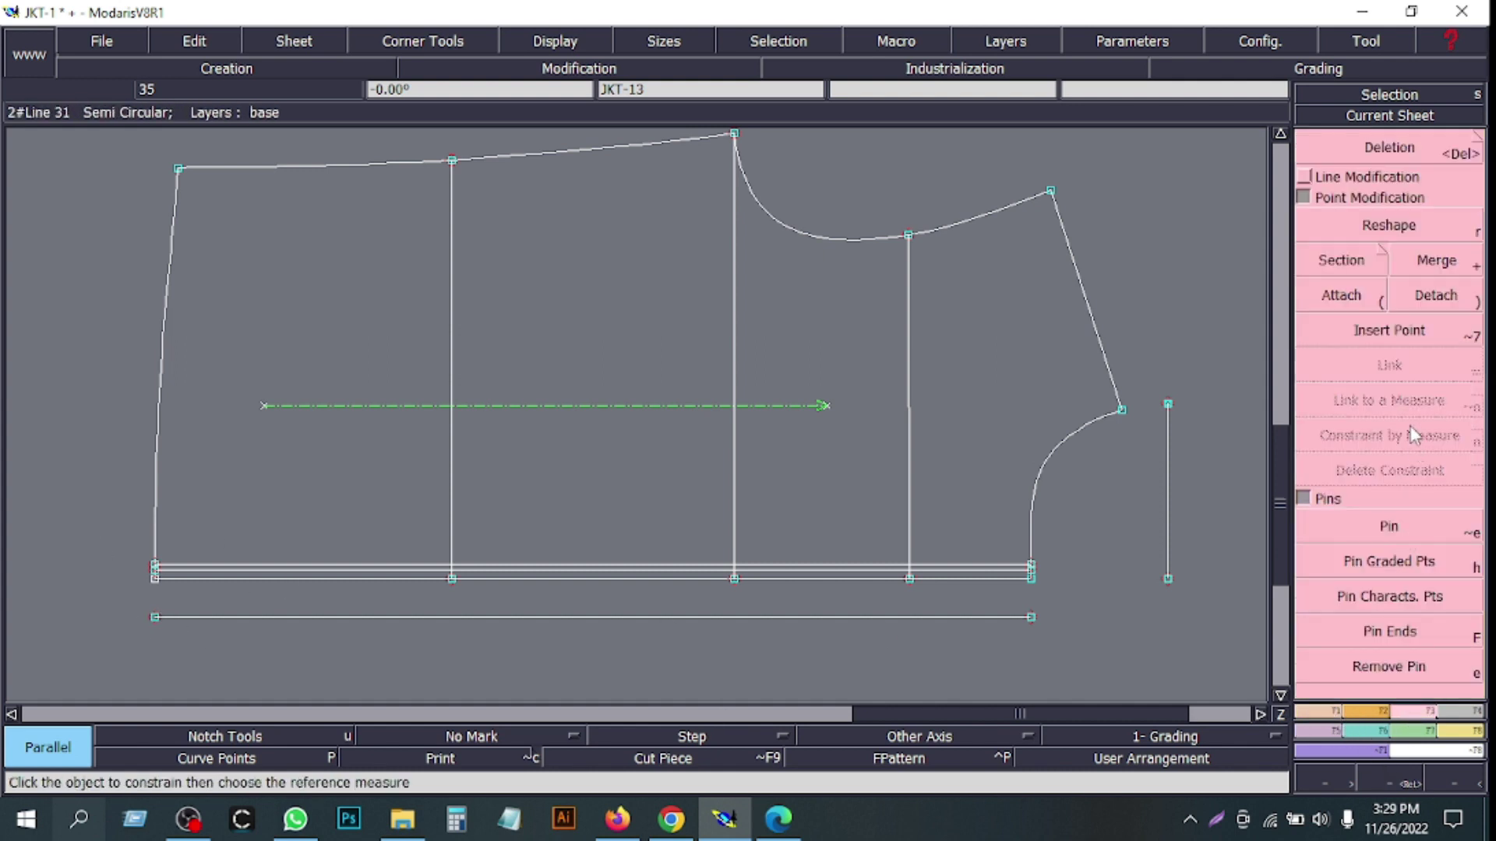
click(1304, 177)
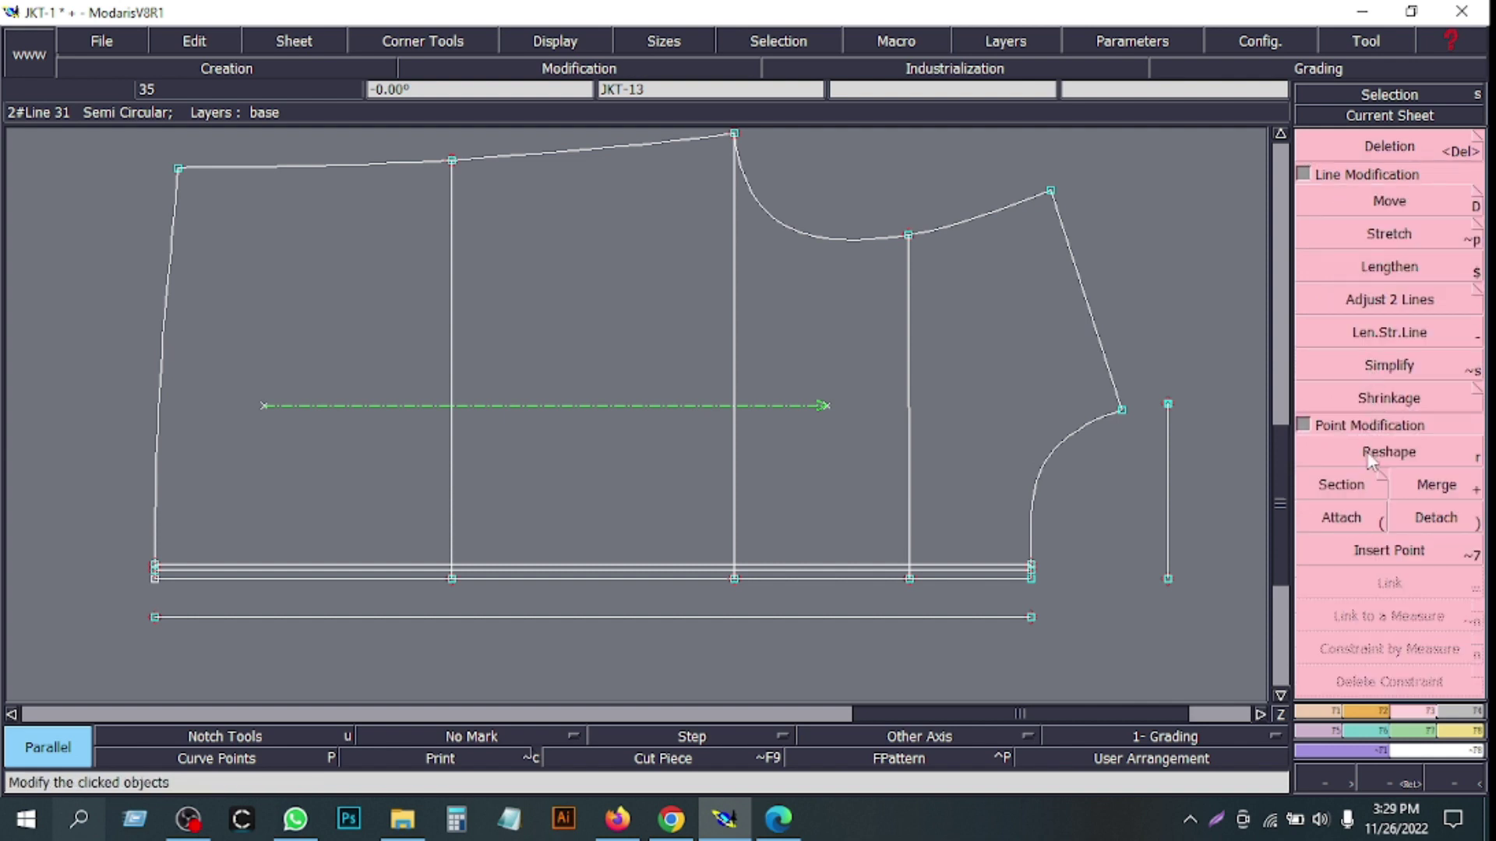
click(1390, 333)
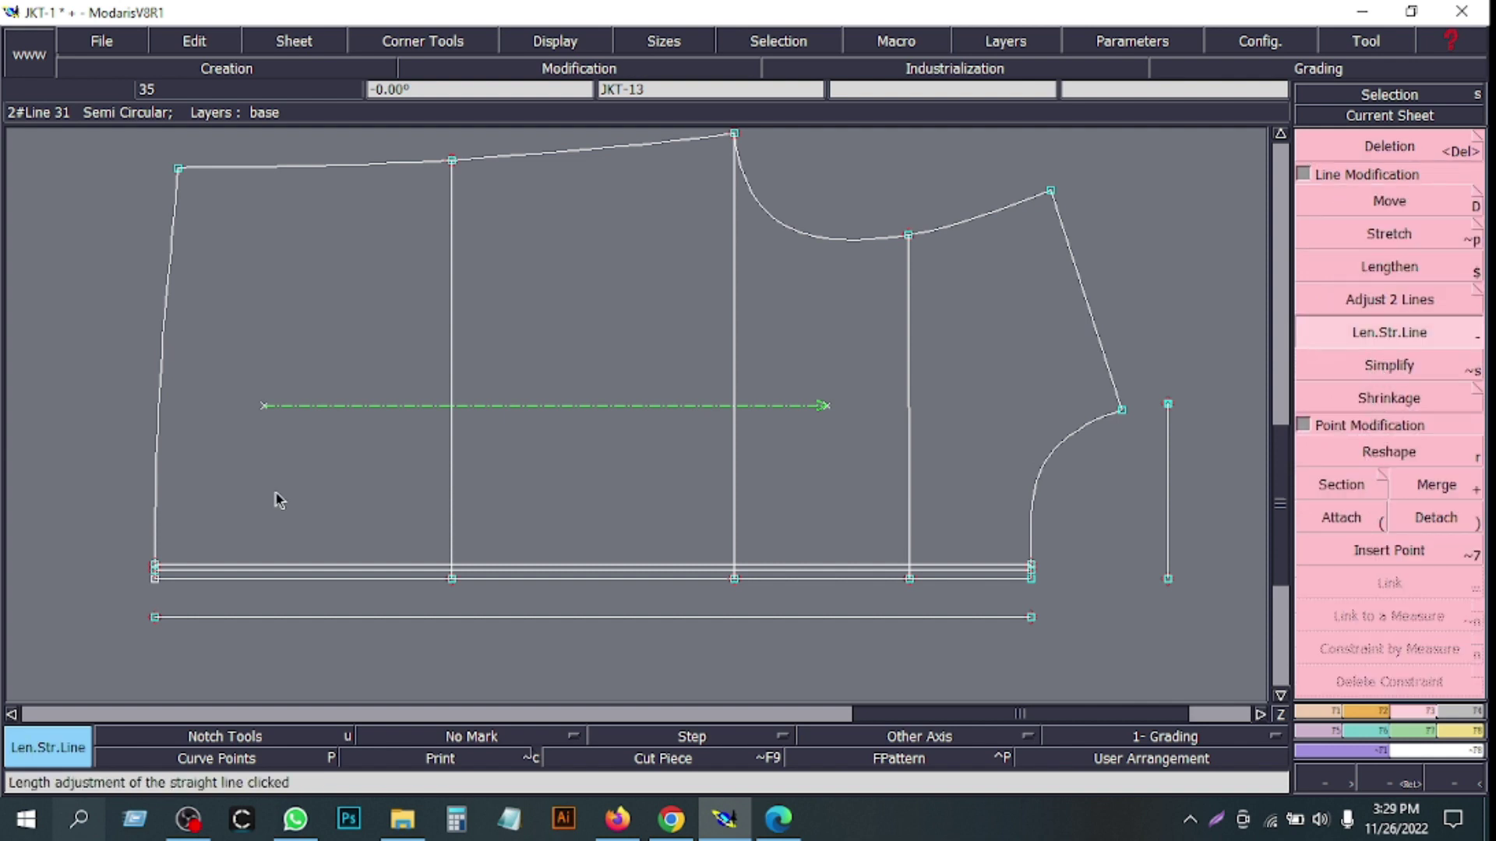
click(166, 617)
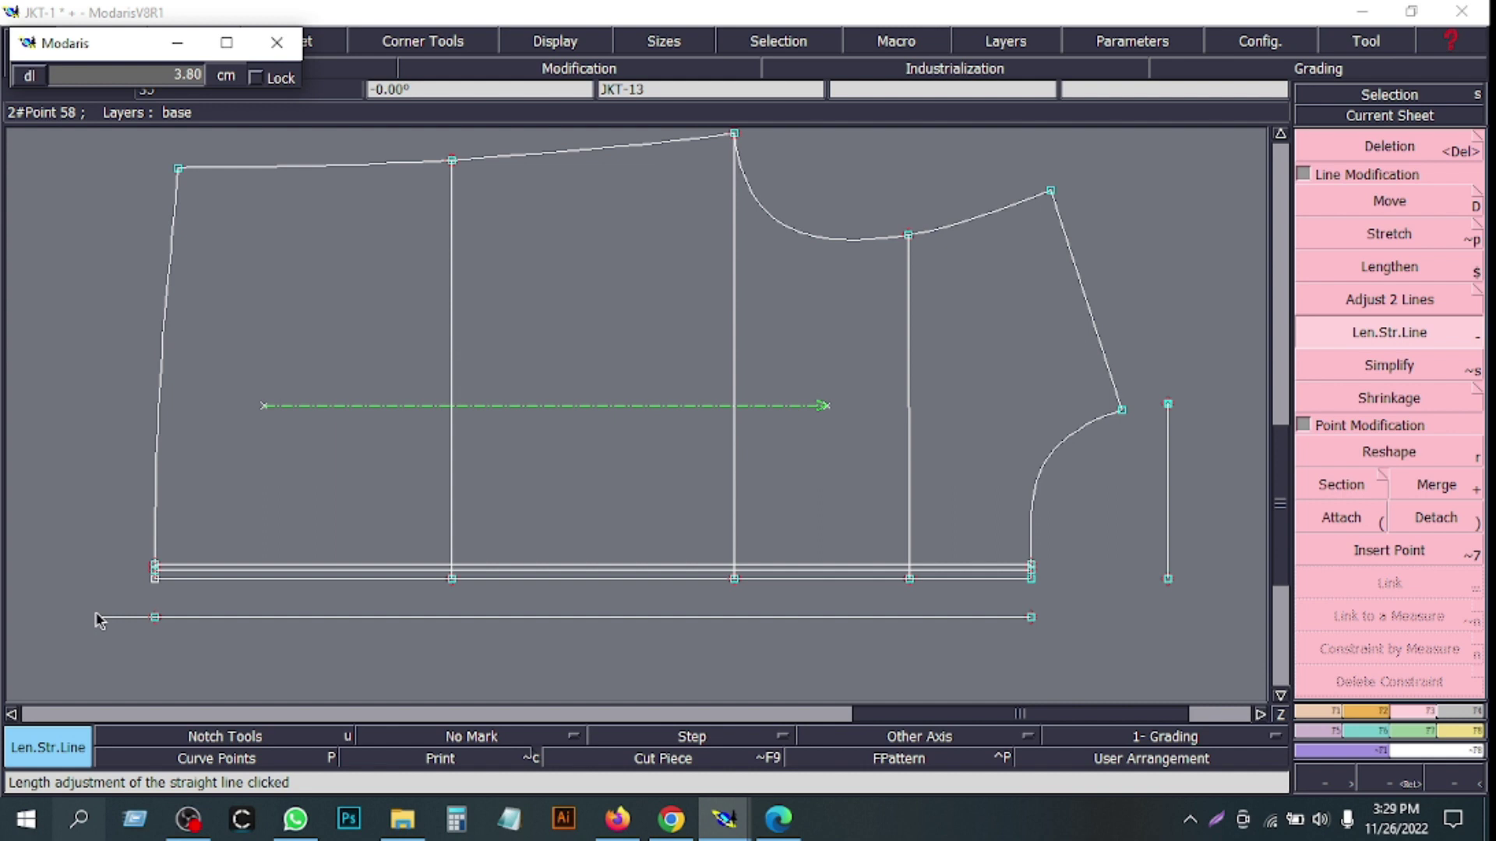
key(Return)
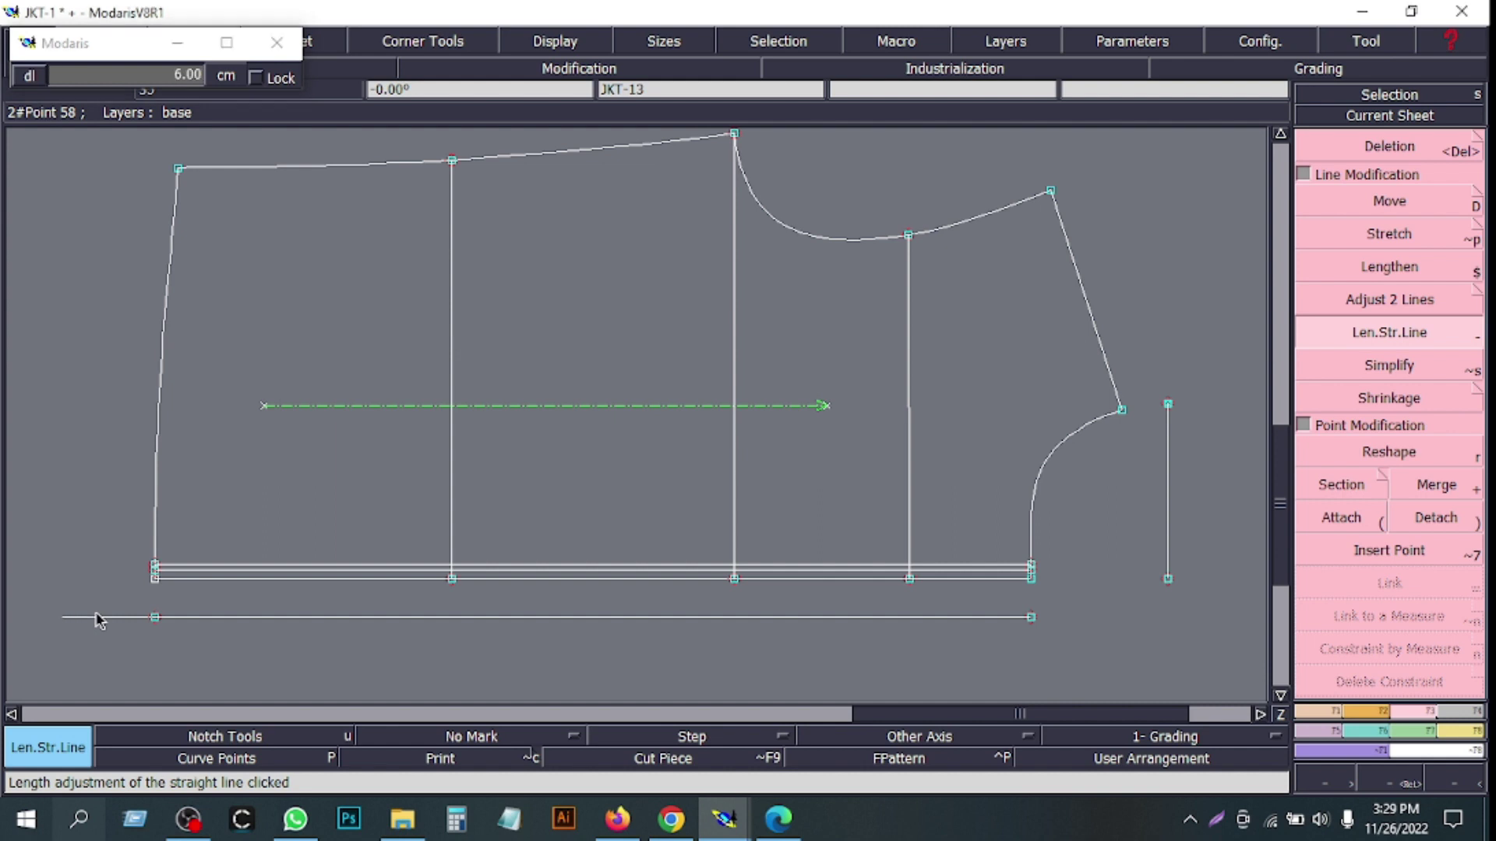
- Draw a straight line at the neck end joining the outer parallel to the front piece's centre-front line
click(806, 714)
click(1351, 148)
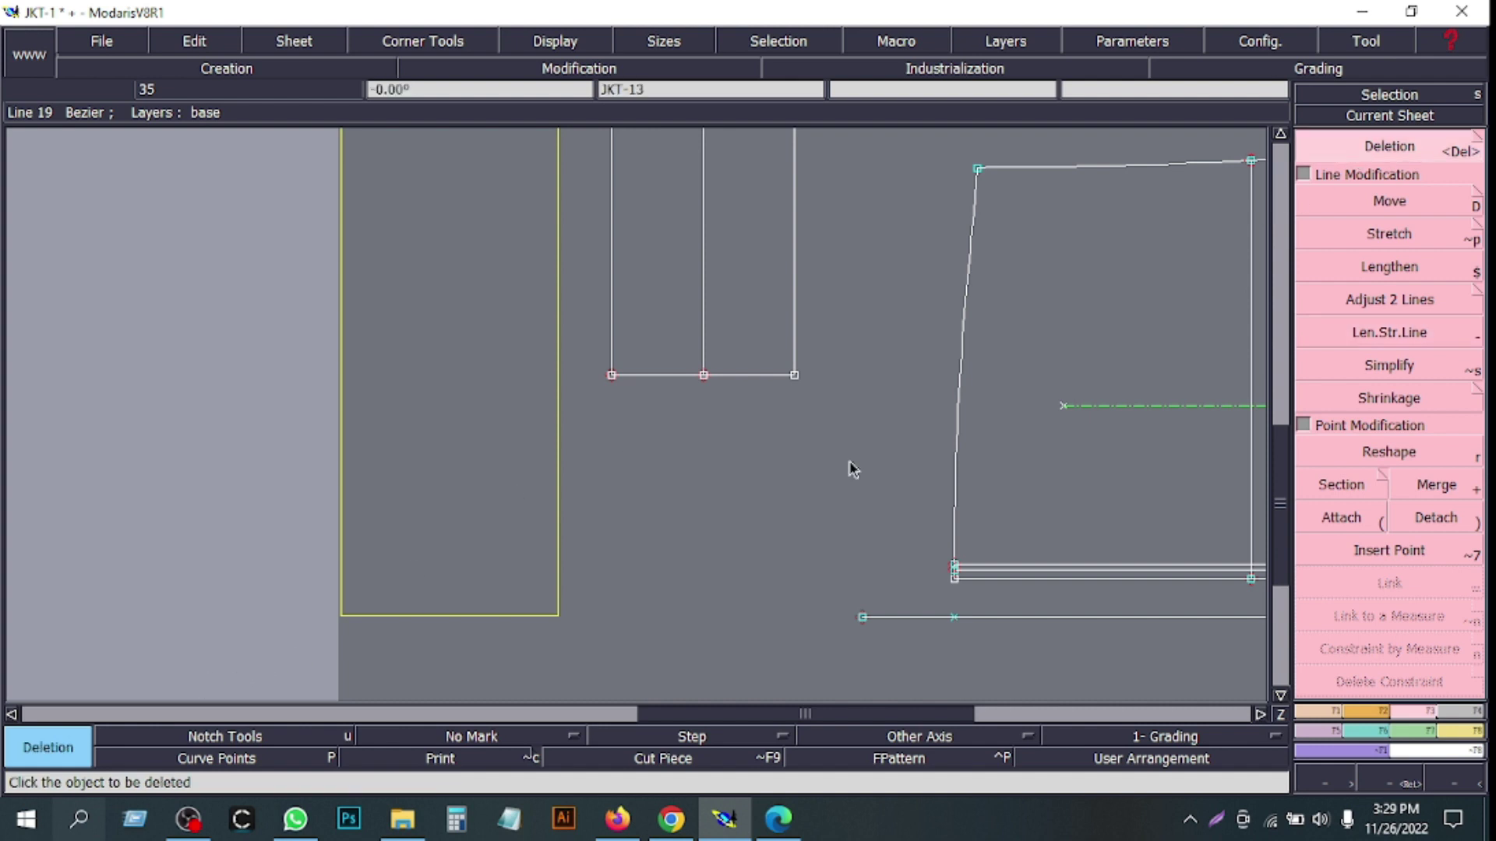
click(1351, 117)
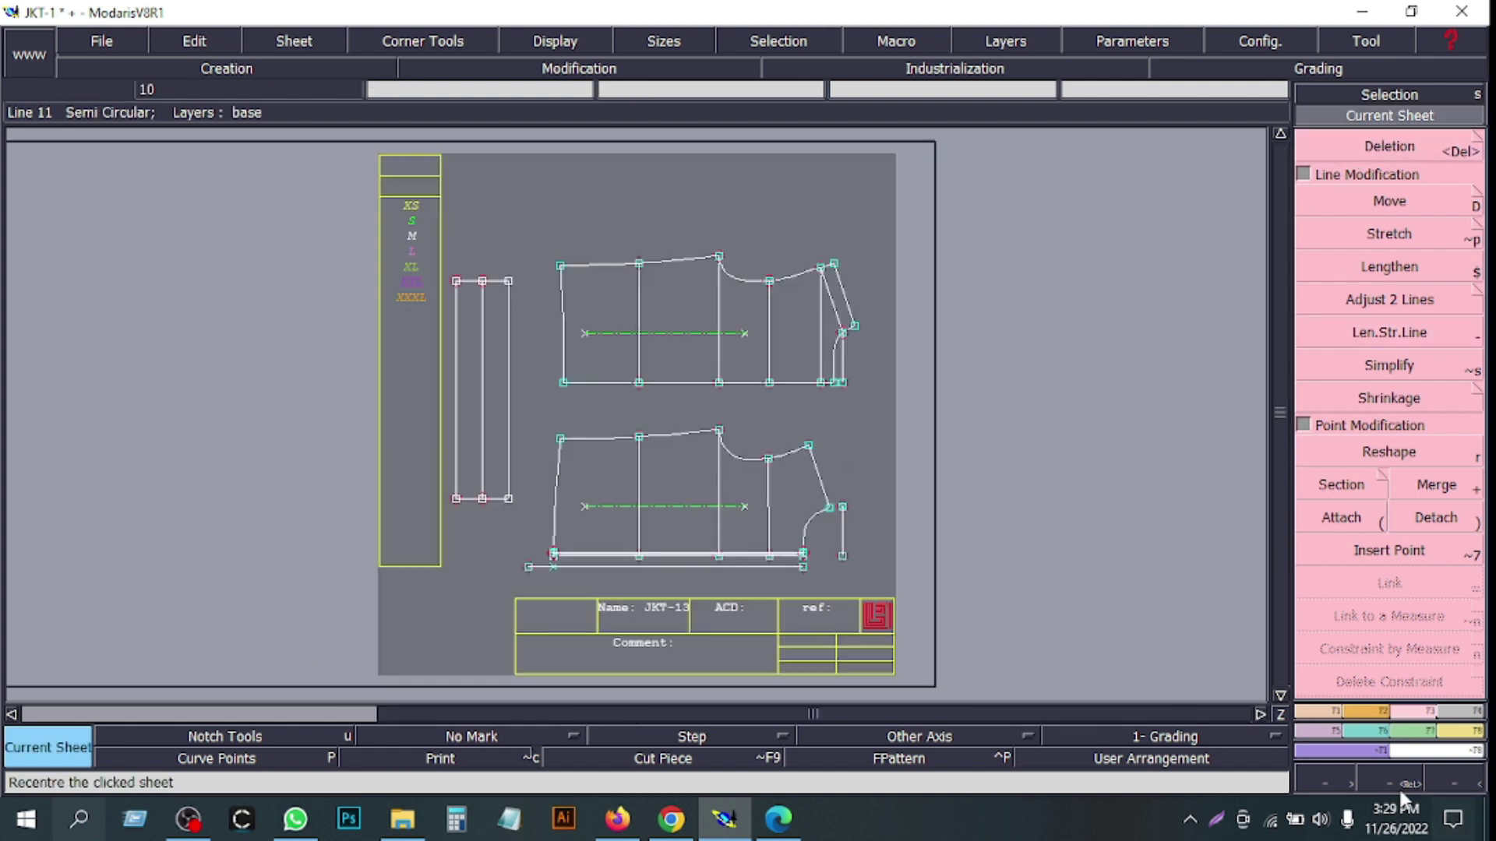
drag(835, 556, 917, 594)
drag(636, 355, 1115, 659)
click(1329, 713)
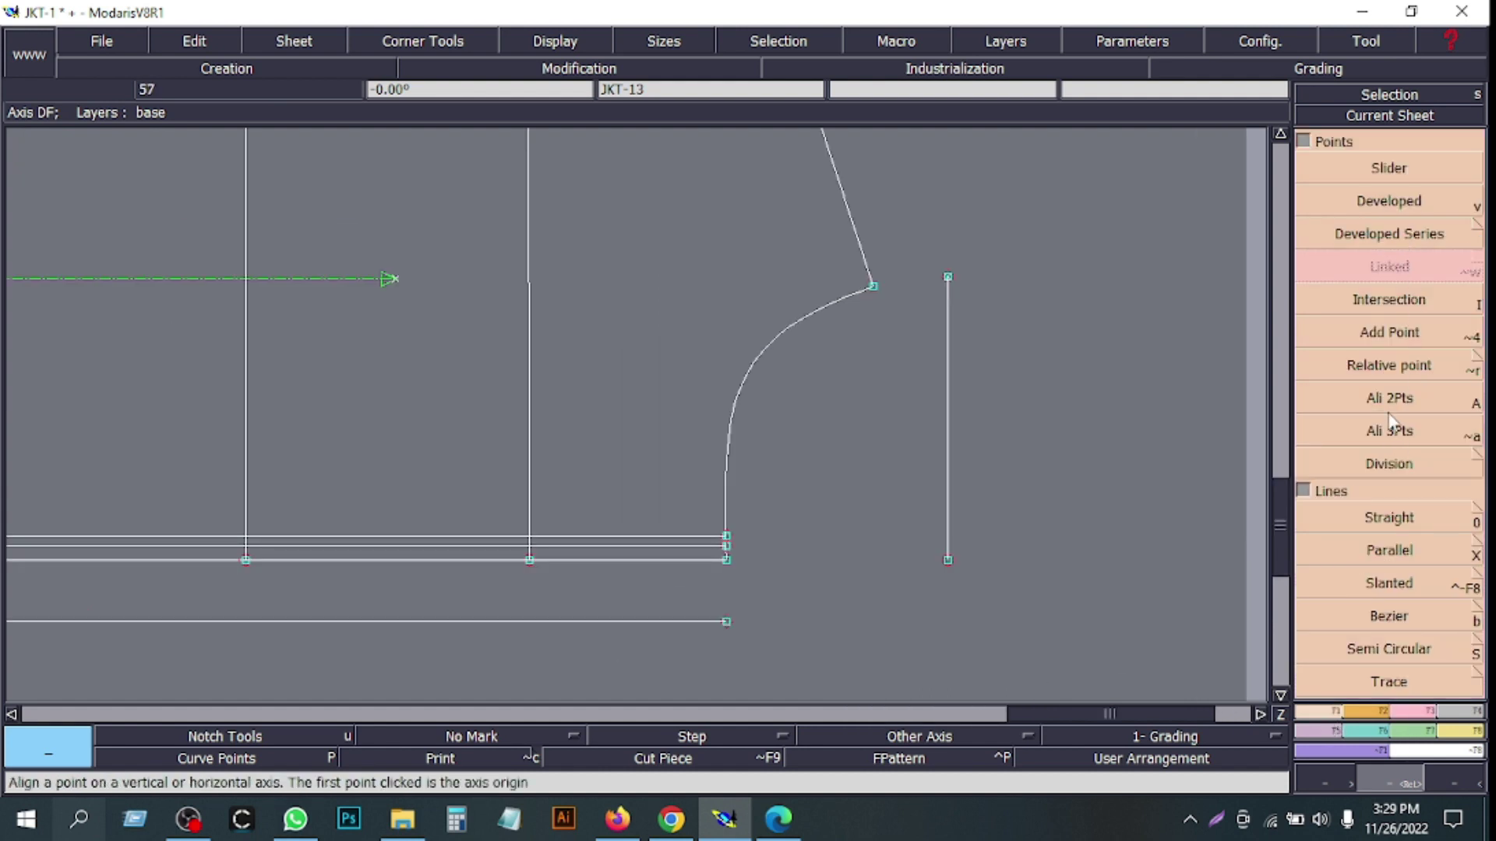
click(1389, 518)
click(726, 622)
click(726, 559)
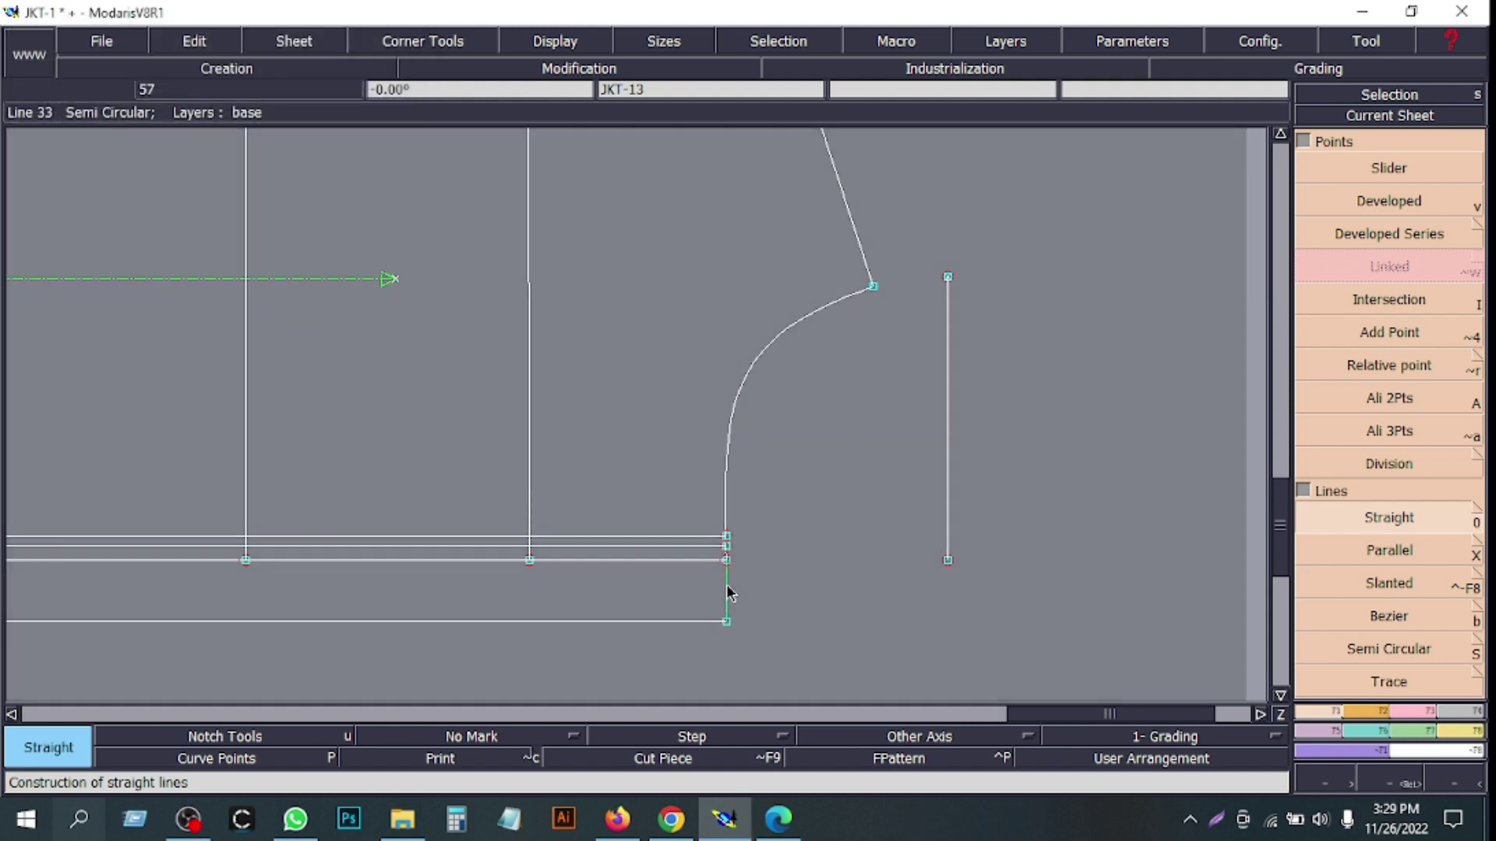
- Try to create a parallel at 7 cm from the short neck-end connecting line
click(1390, 553)
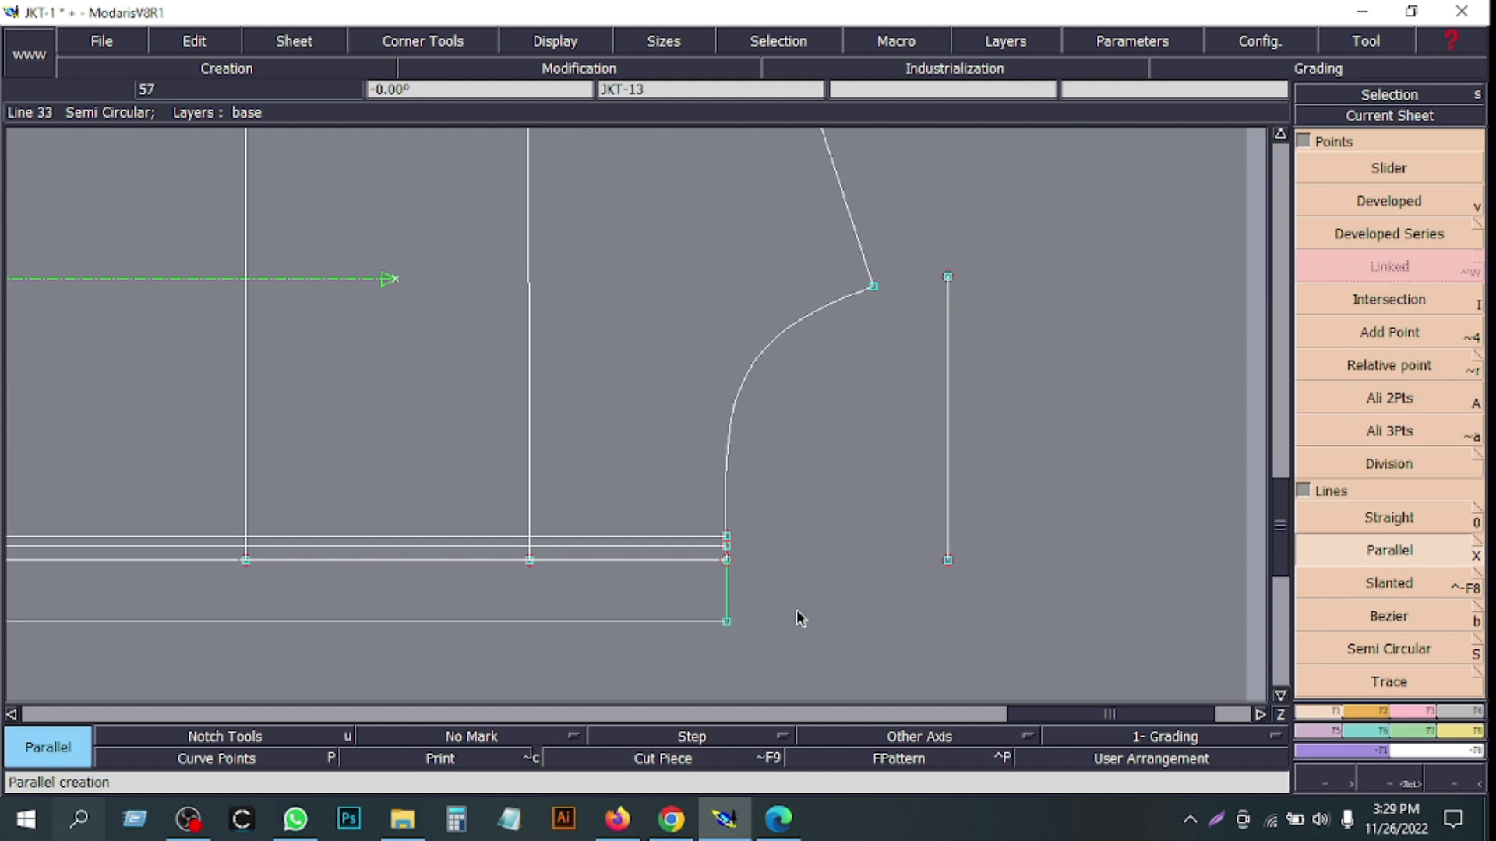
click(727, 600)
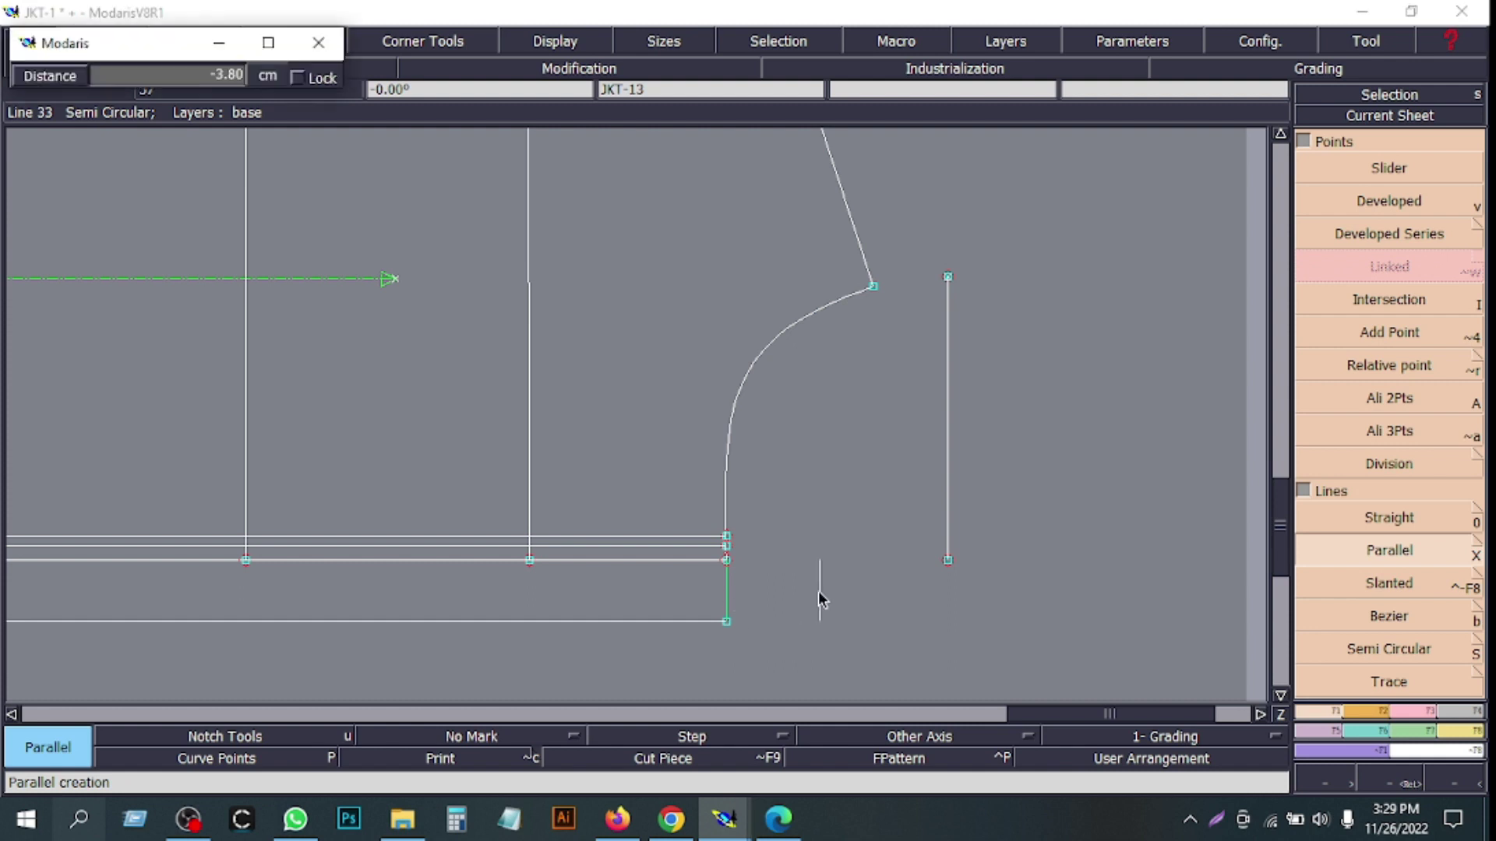
key(Down)
text(7)
key(Return)
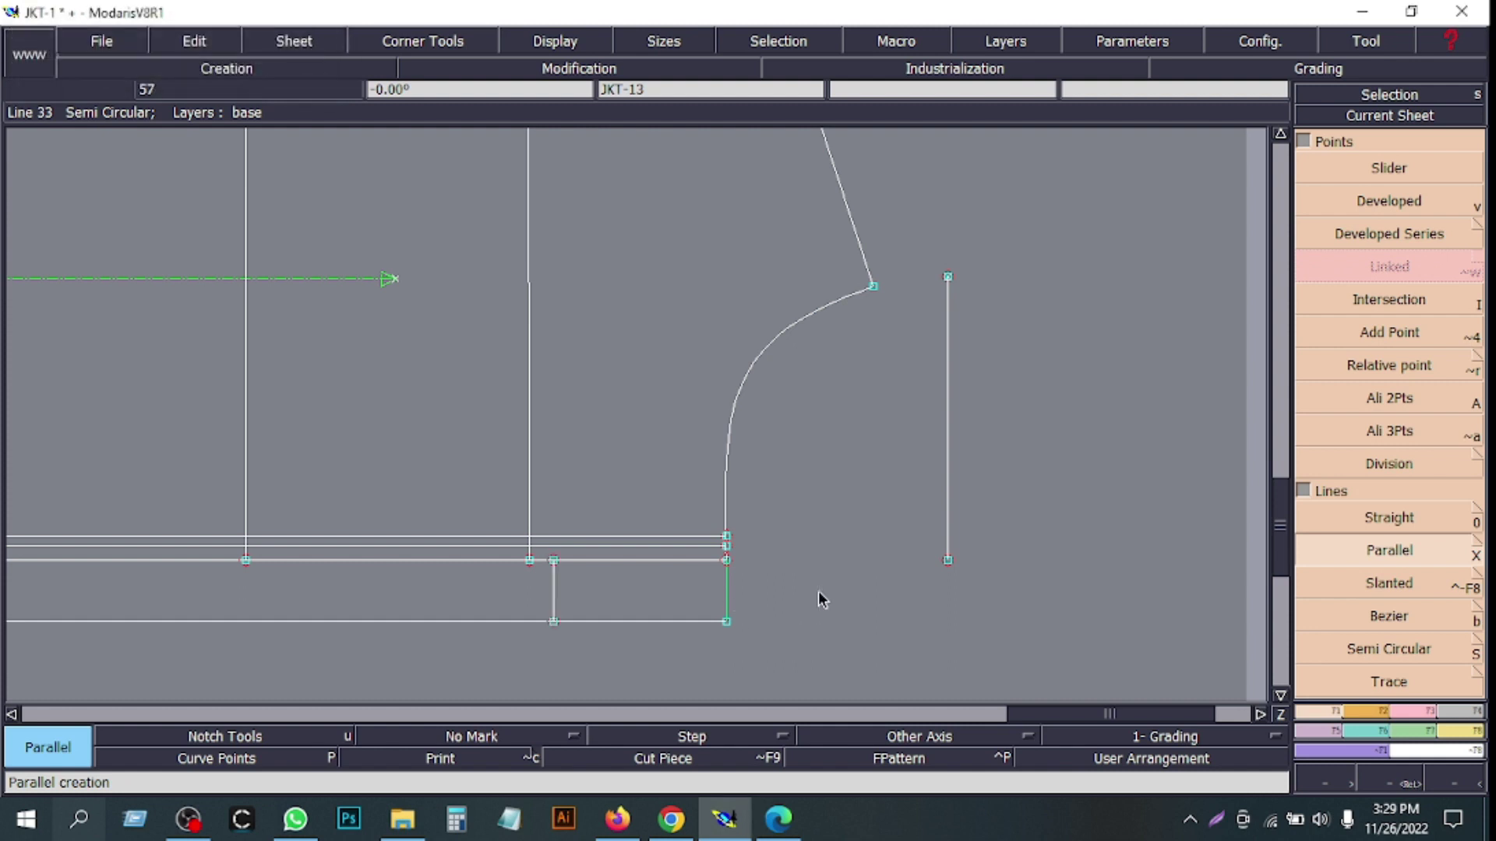
key(ctrl+z)
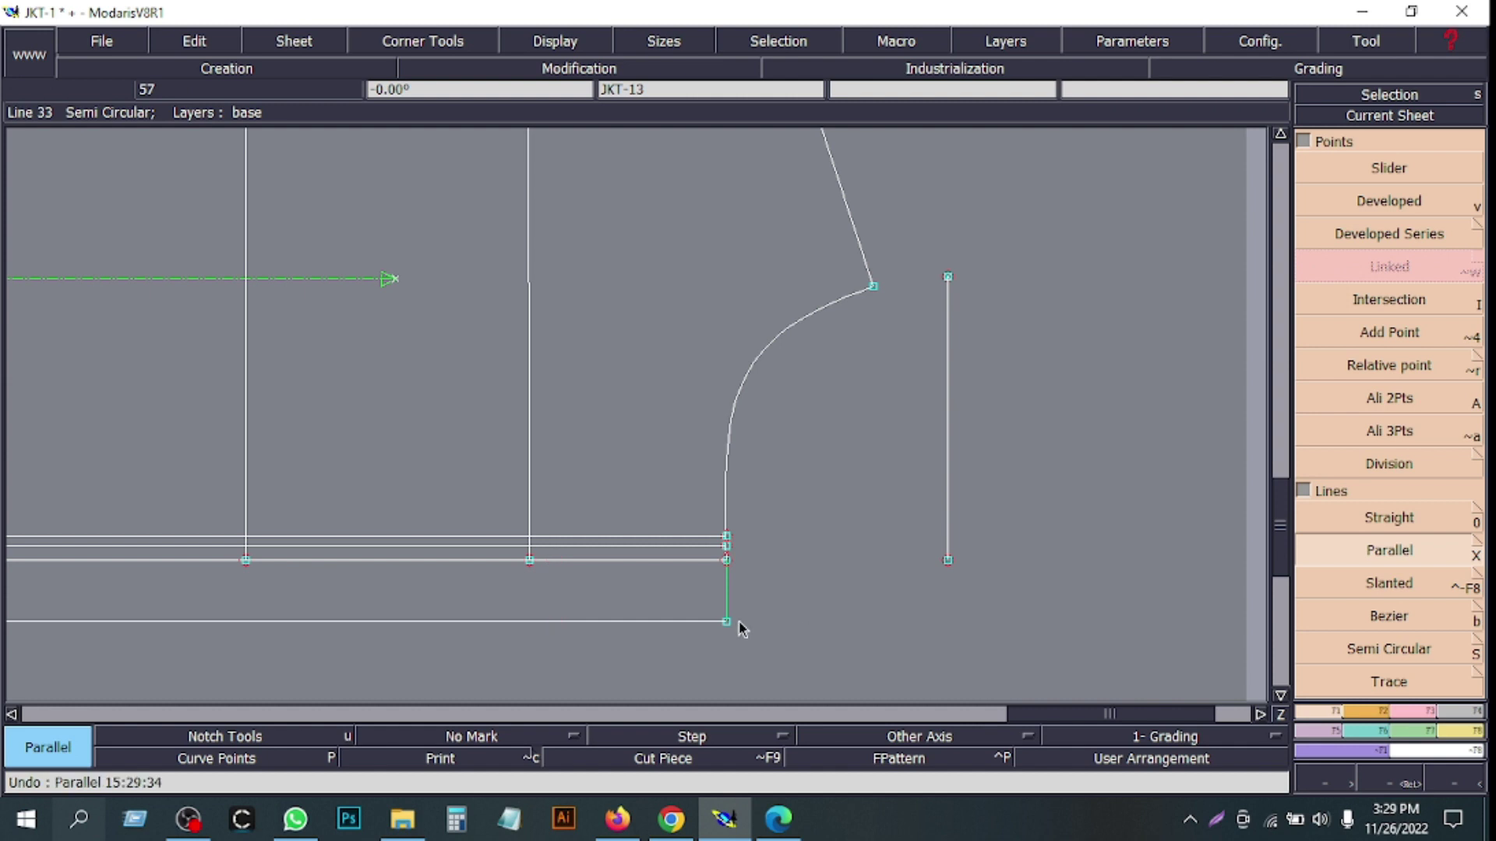
- Create a parallel 7 cm beyond the neck-end connecting line, and another 3 cm further out
click(726, 578)
text(7)
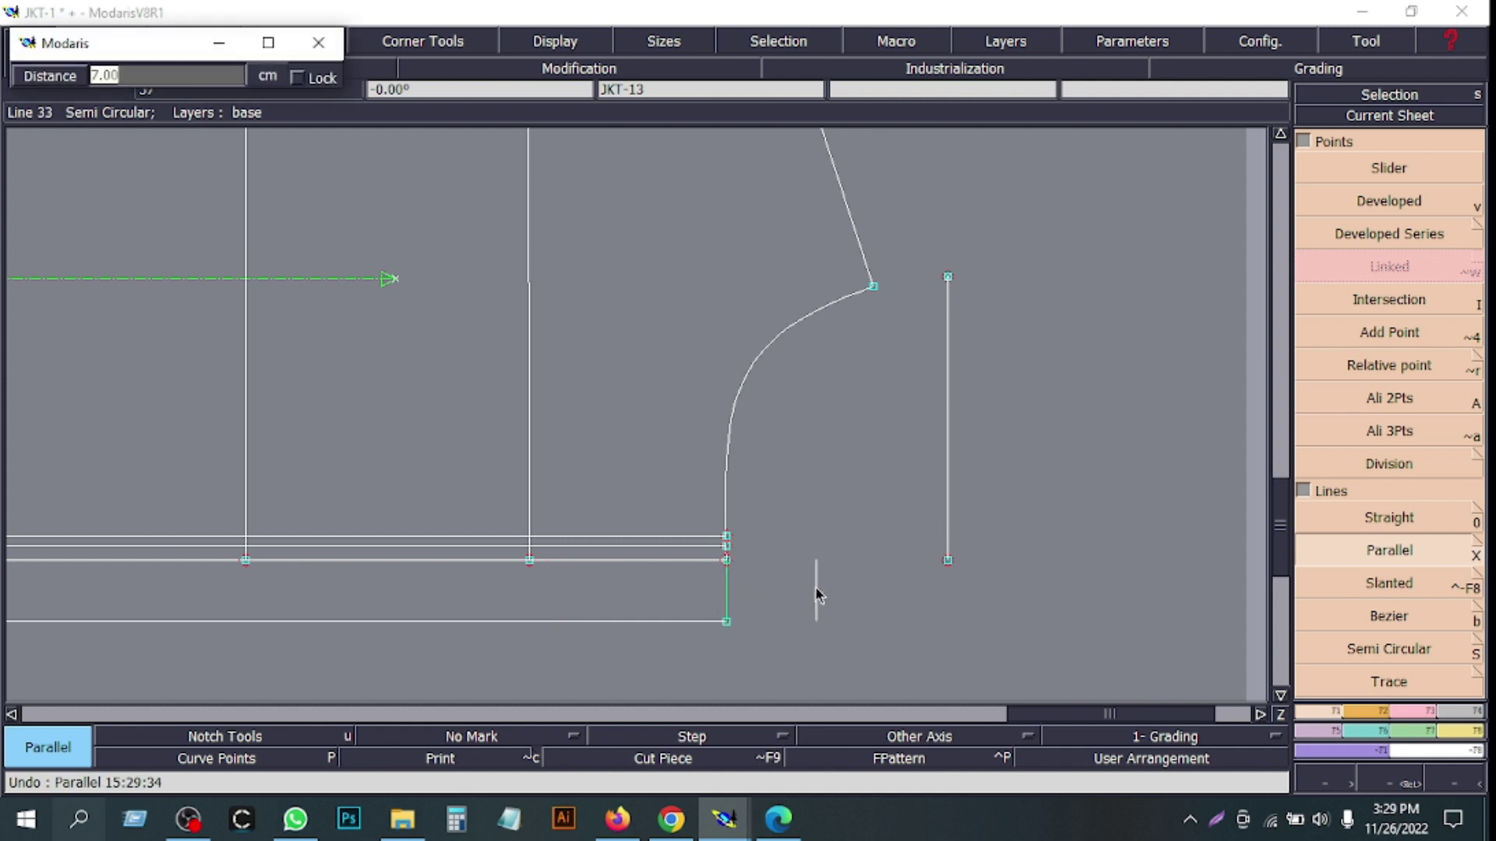
key(Return)
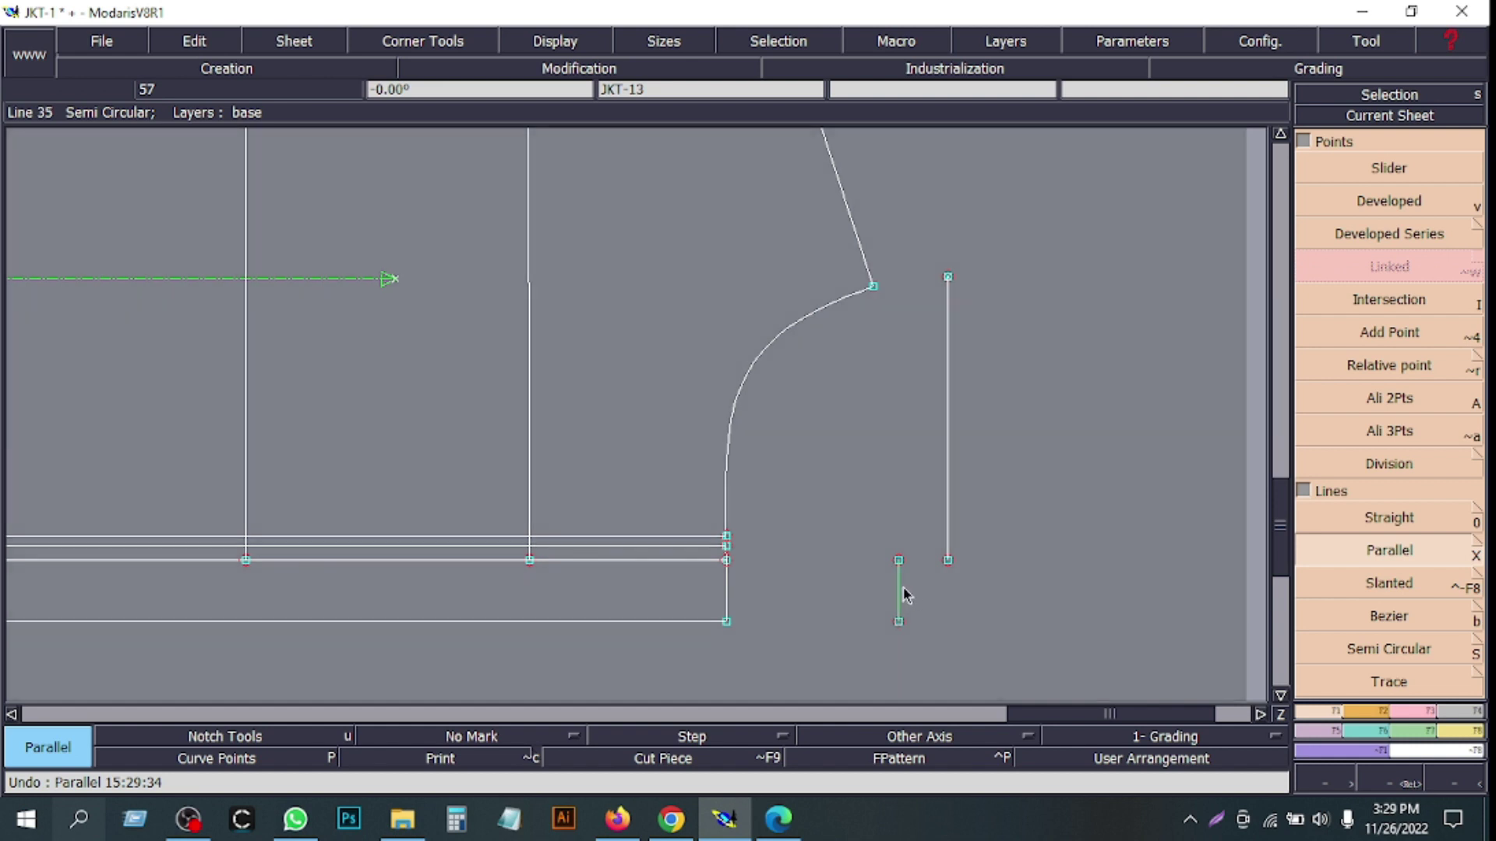
click(899, 594)
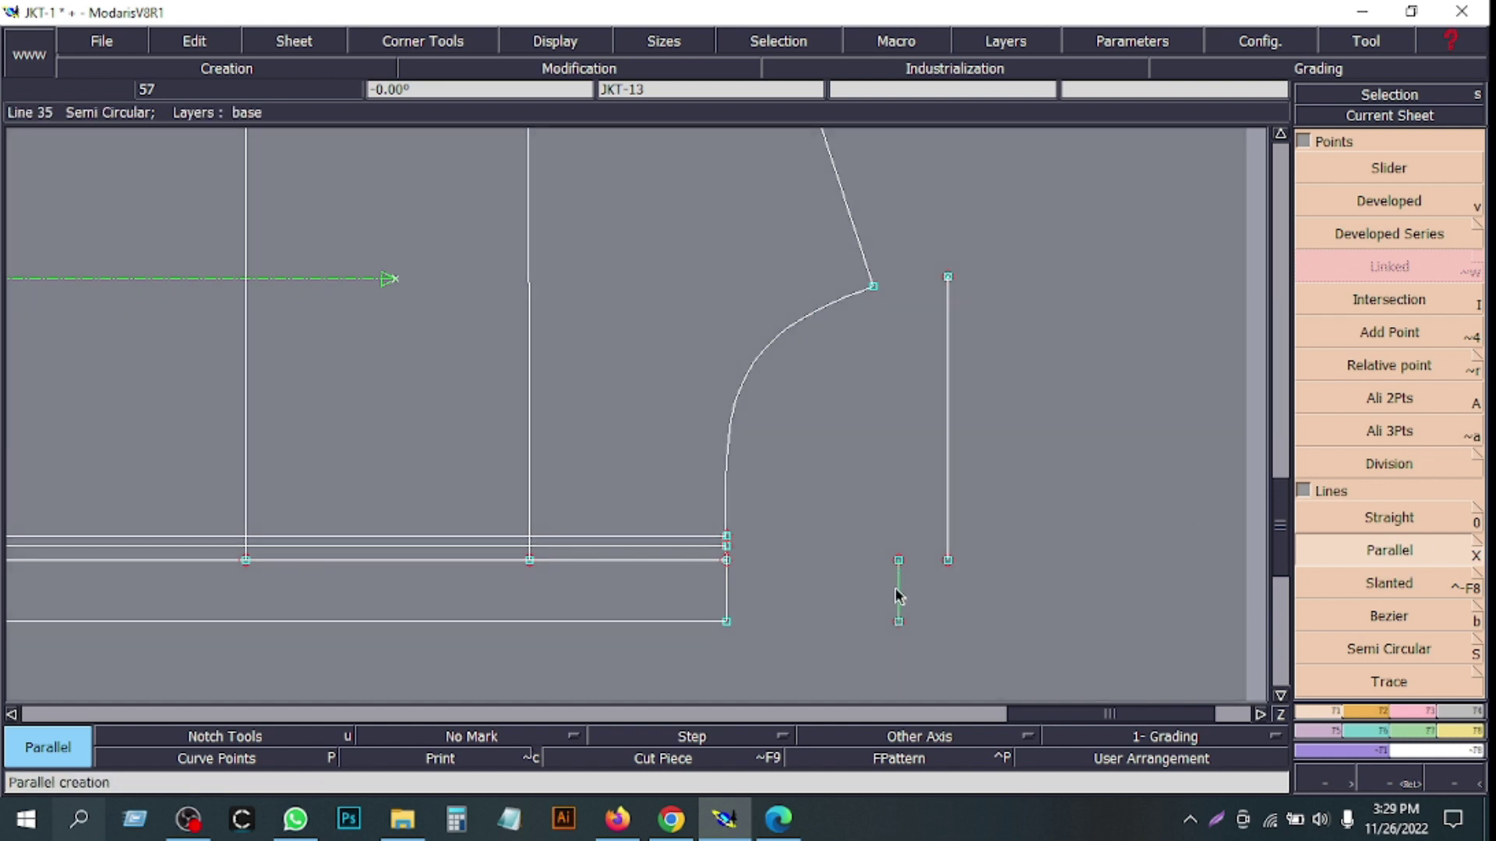
key(BackSpace)
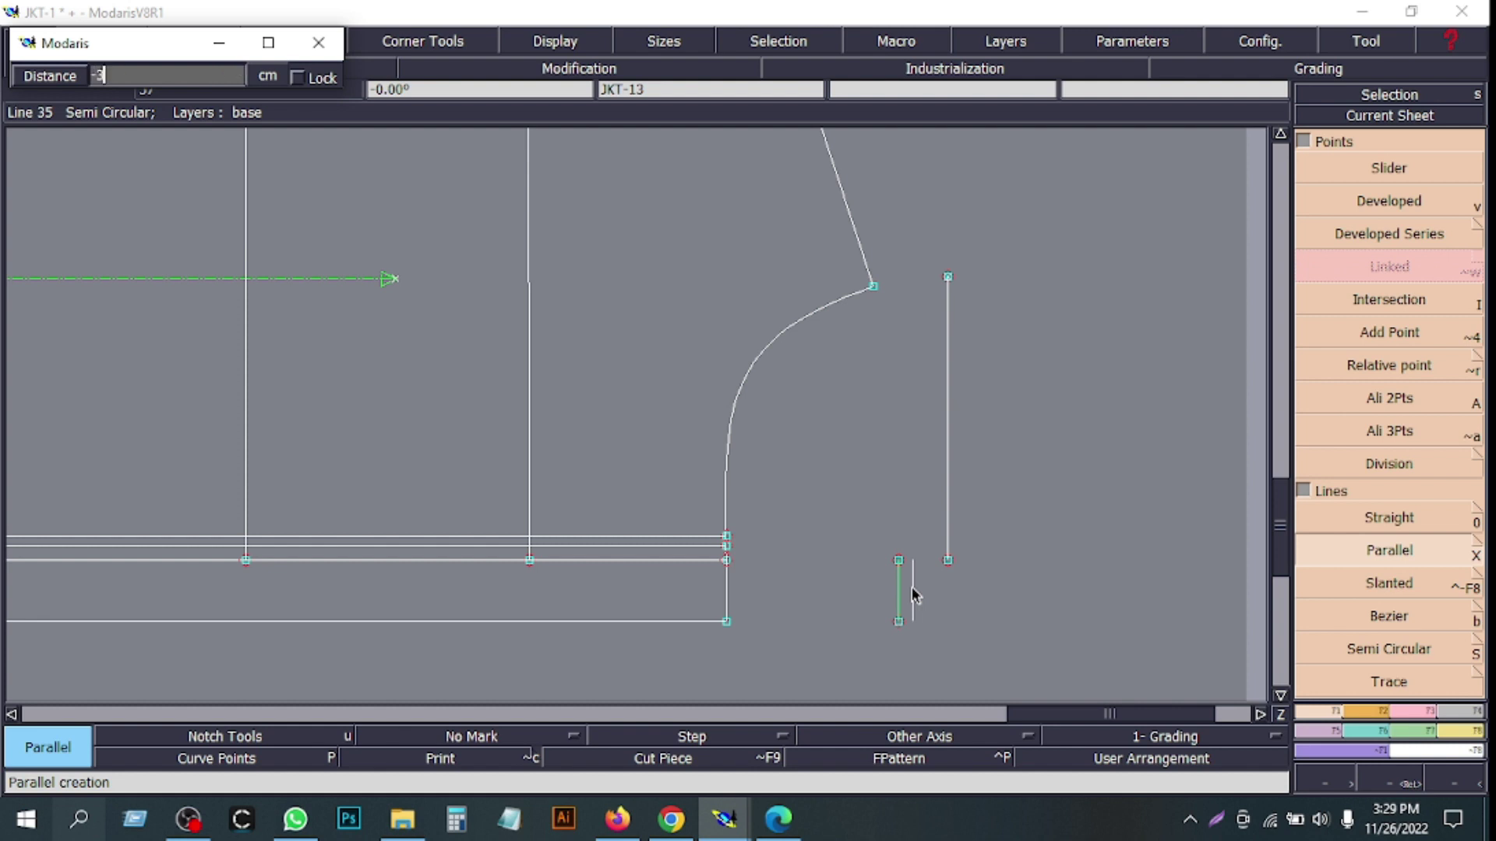
text(-3)
key(Return)
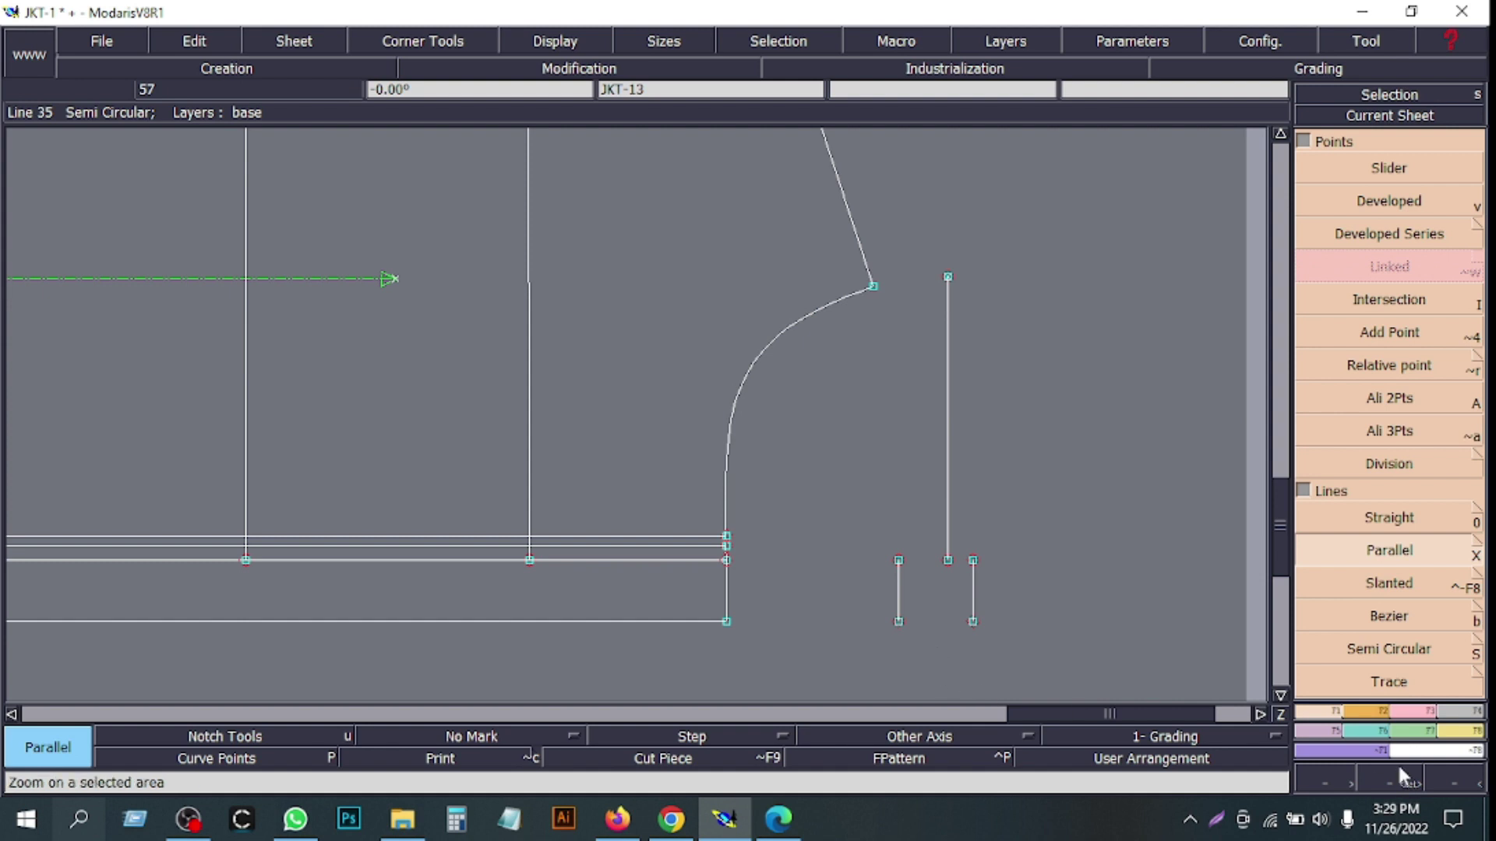
- Delete the short neck-end line connecting the outer parallel to the front piece's centre-front line
click(1407, 712)
click(1390, 147)
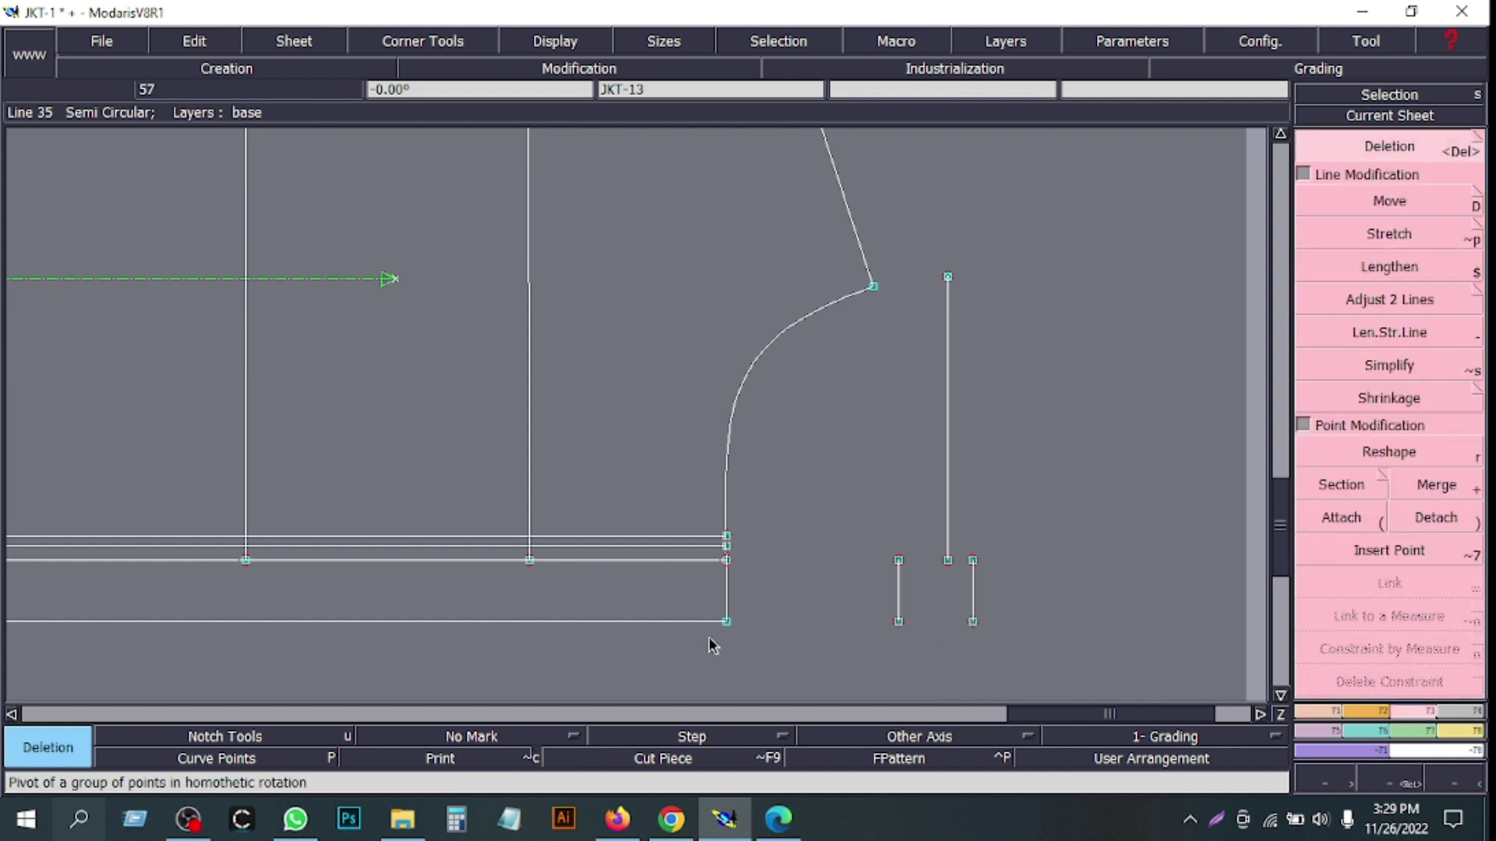
click(731, 596)
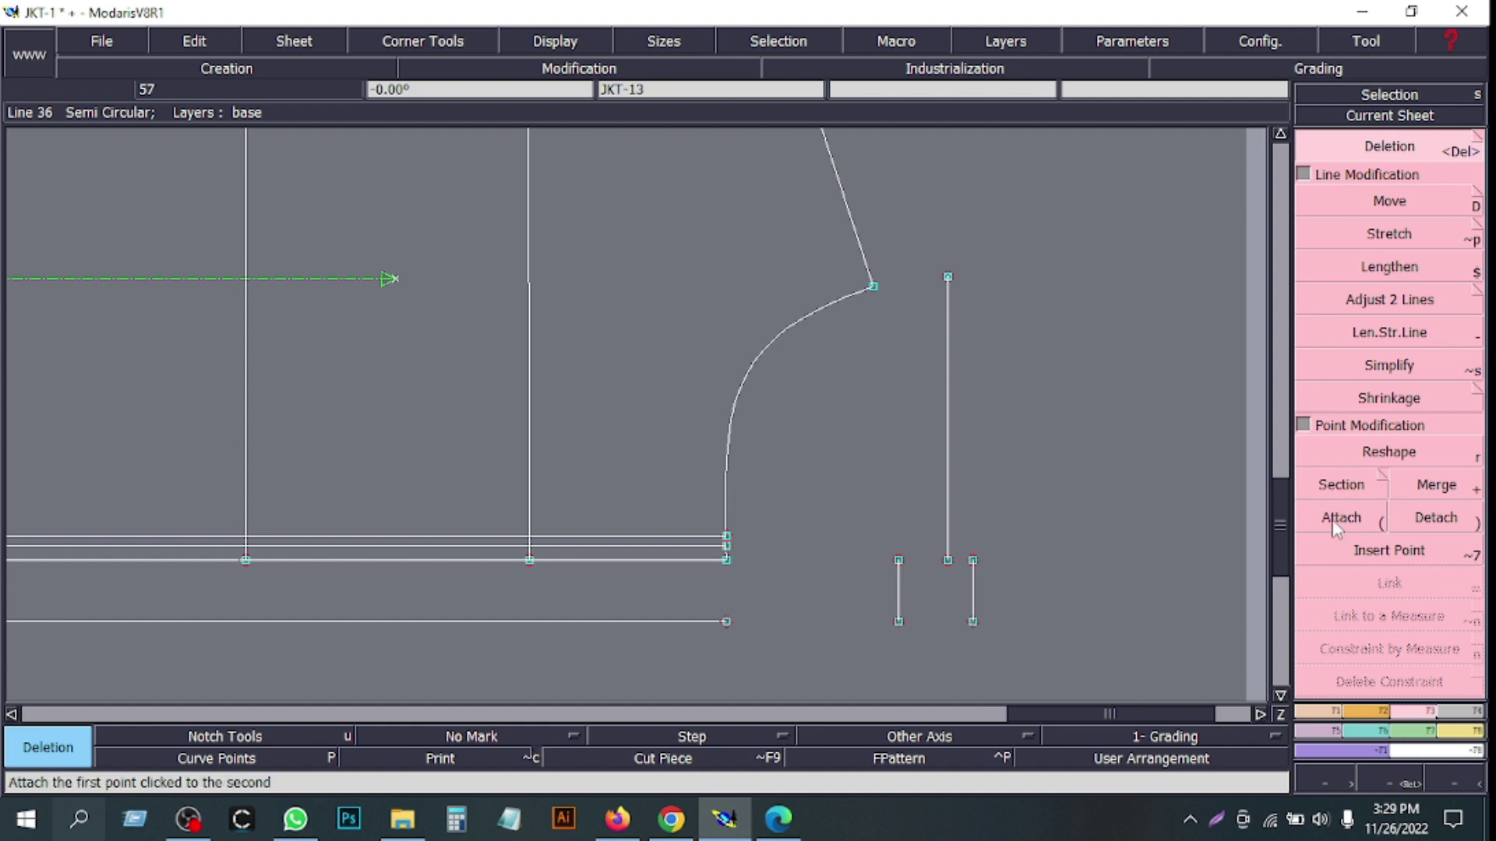
- Draw two straight lines joining the neck ends of the outer parallel and centre-front line to the outermost short parallel's endpoints
click(1321, 711)
click(1387, 517)
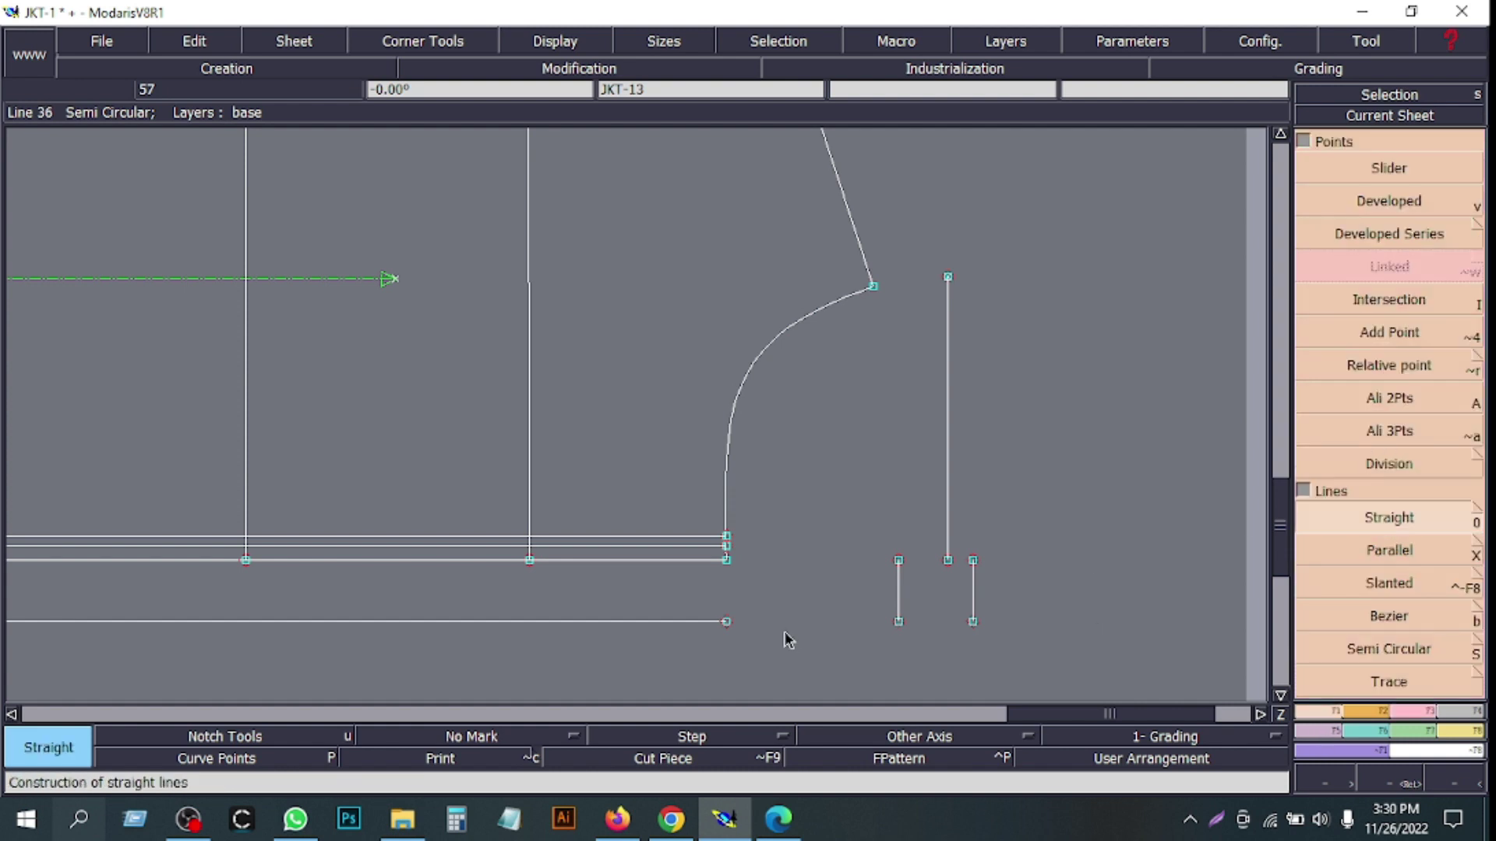
click(726, 621)
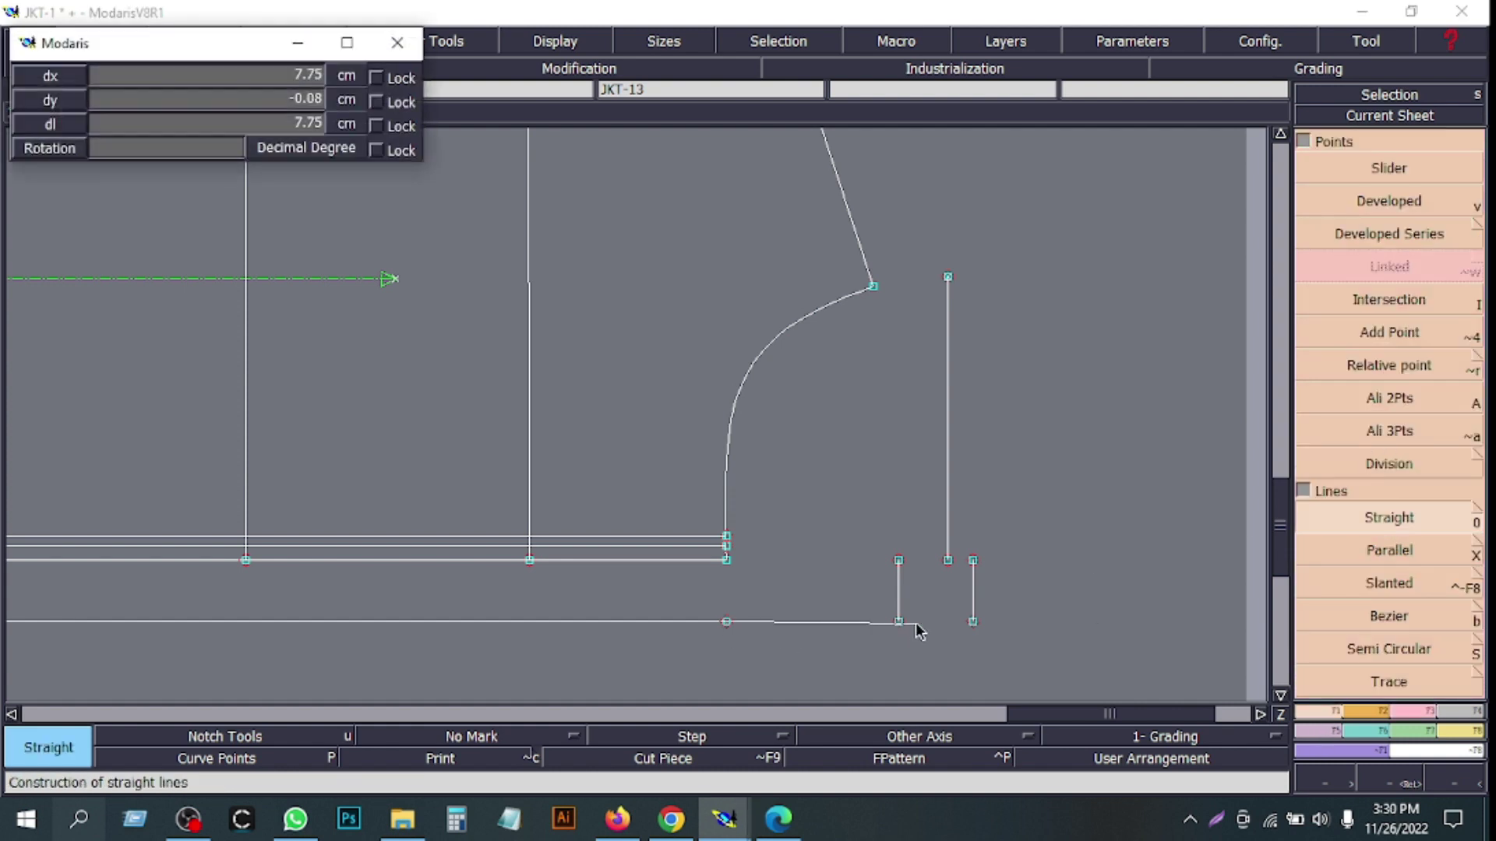
click(972, 622)
click(972, 559)
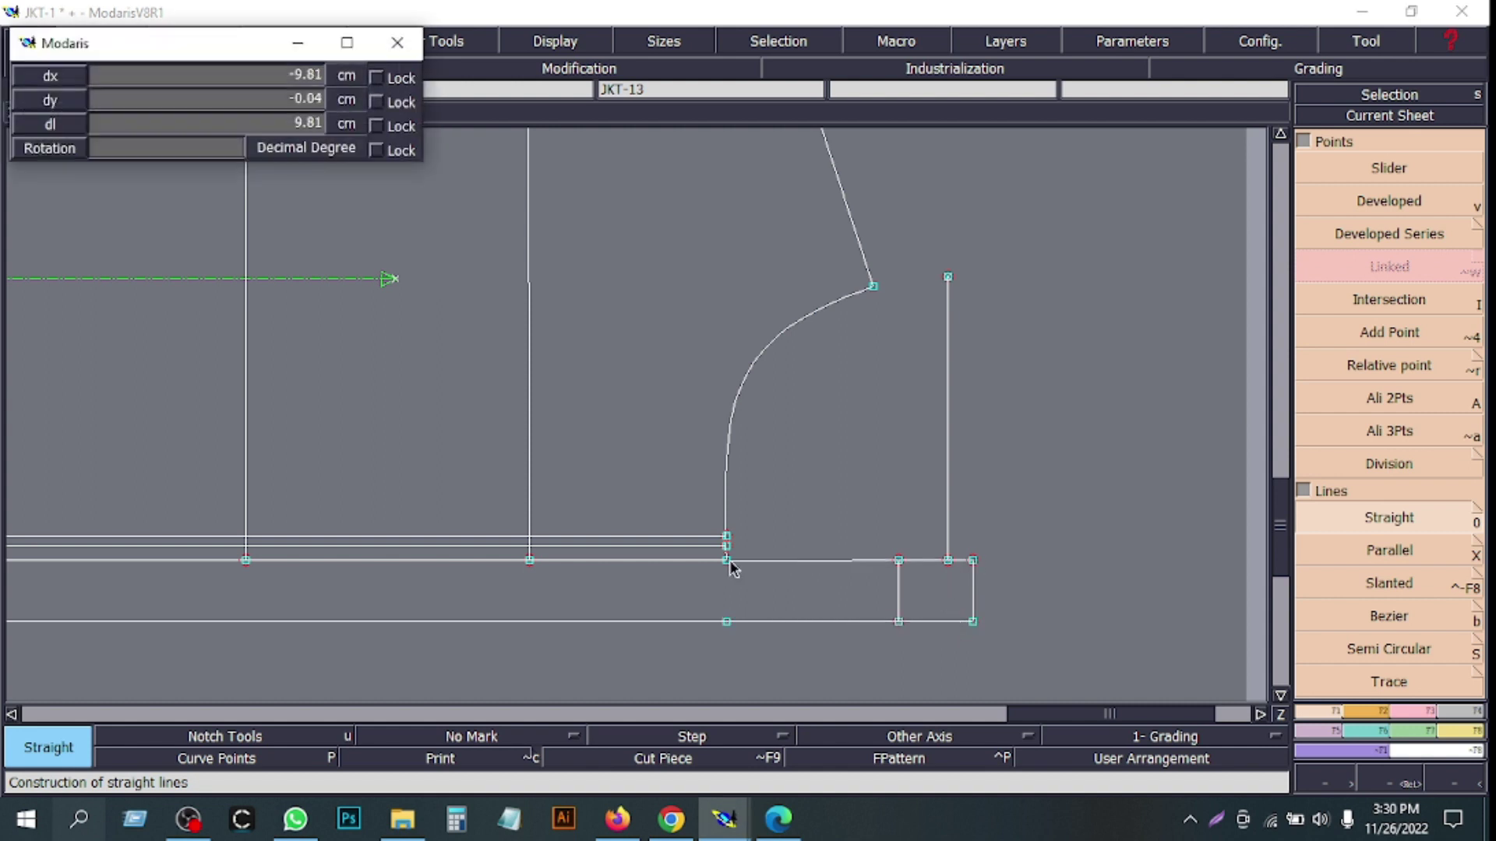
click(726, 559)
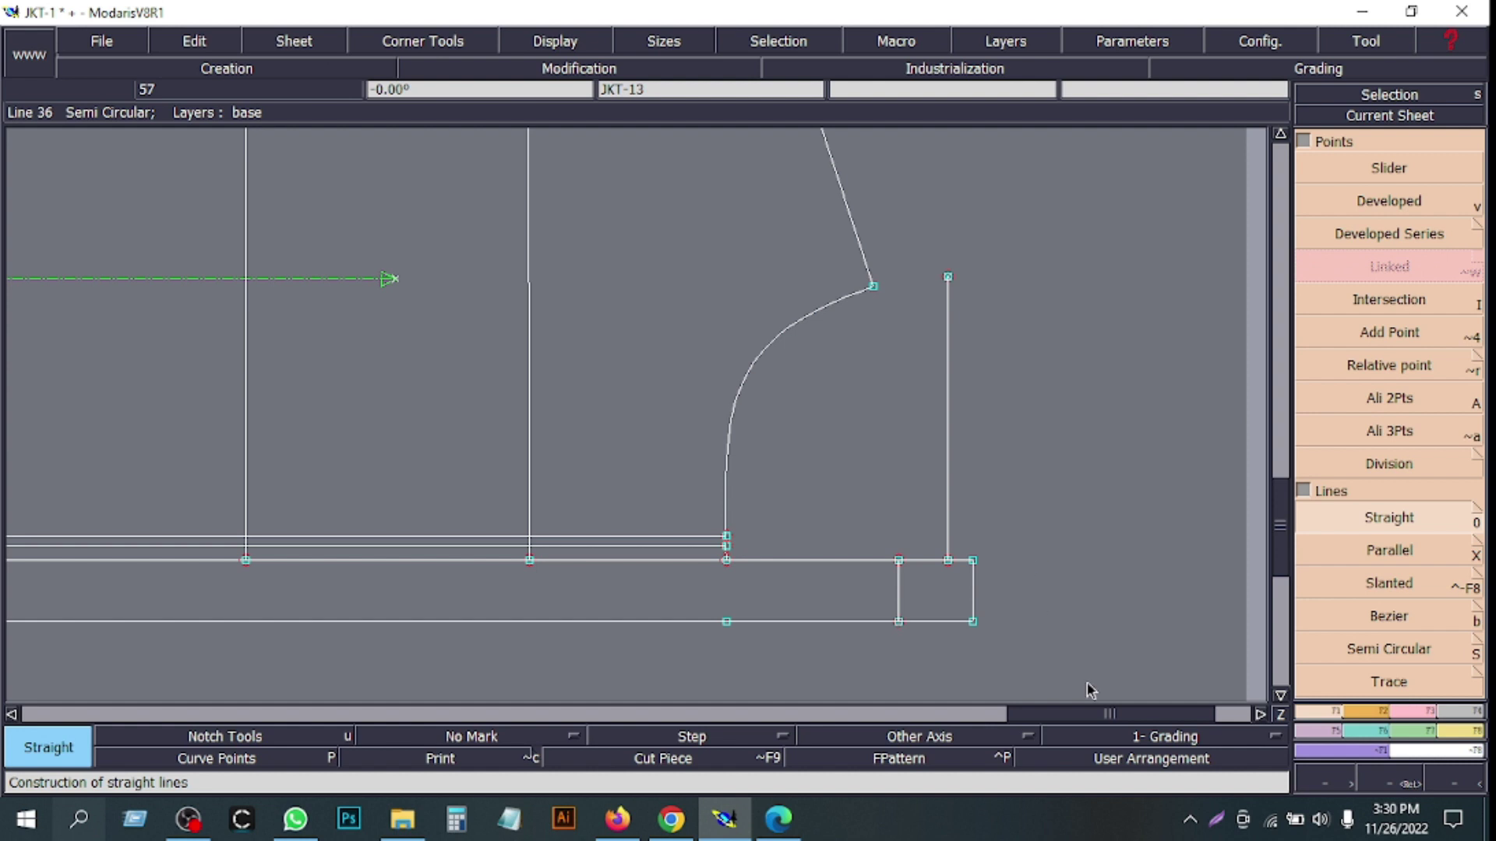
- Make the JKT-13 jacket sheet current and rotate it 90°
click(1281, 715)
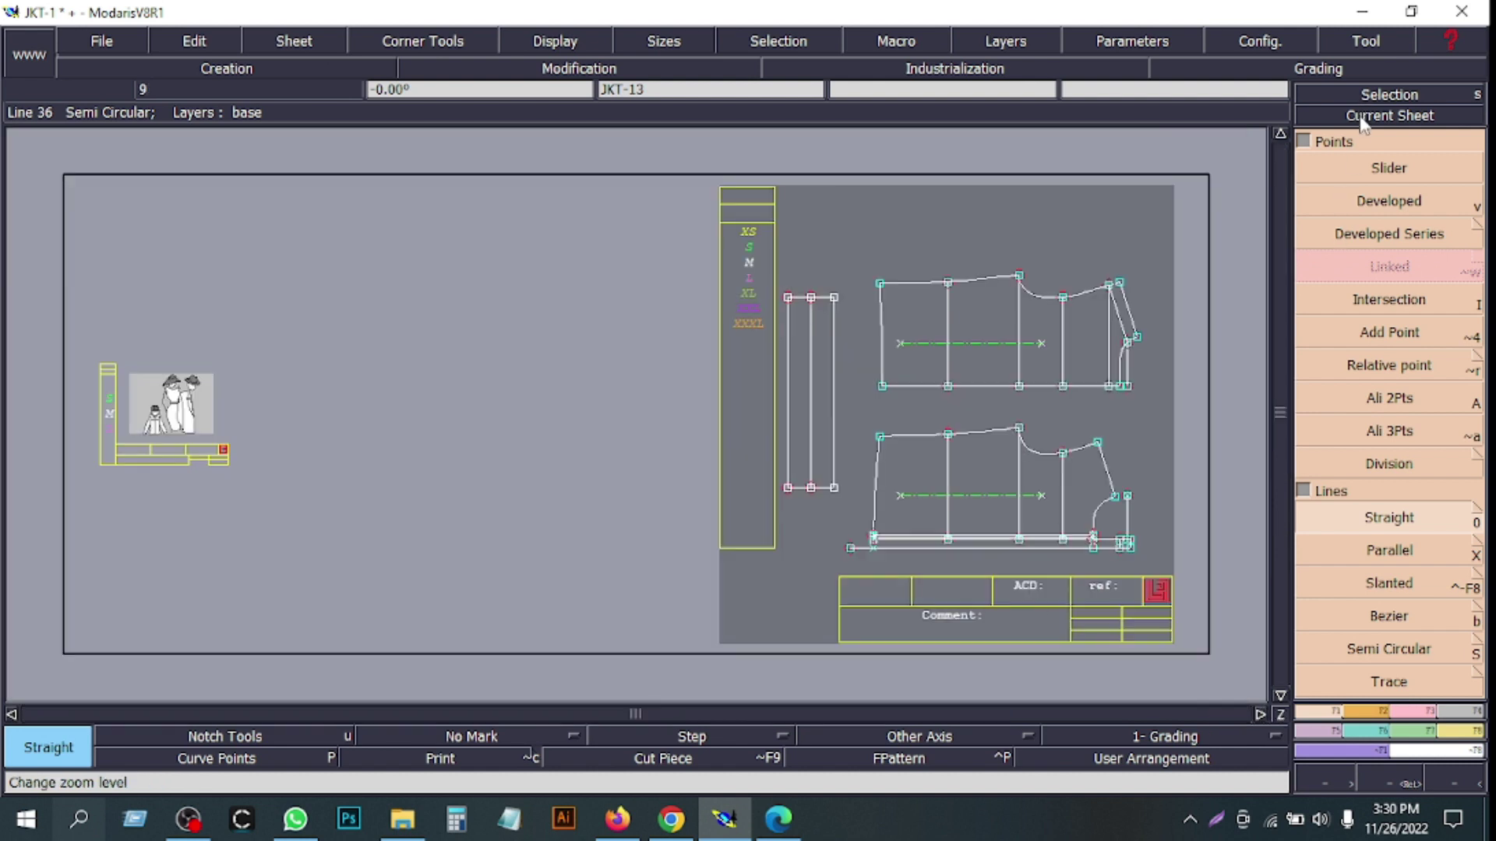
click(1360, 117)
click(1130, 374)
click(1358, 712)
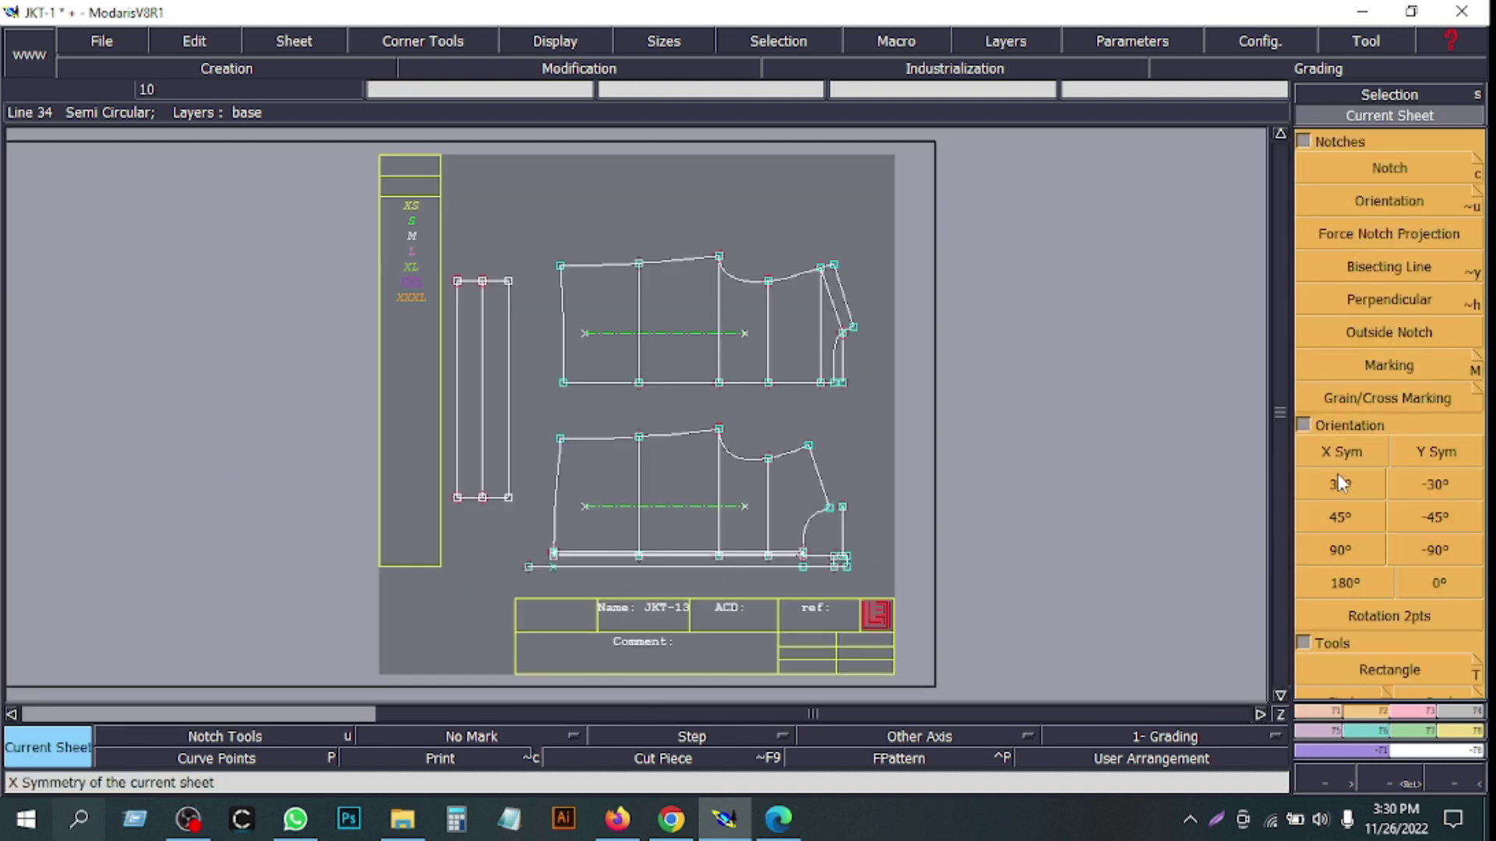
click(1344, 553)
- Consult the small curved zip-end detail on page 8 of the tech pack PDF in Edge
click(1400, 783)
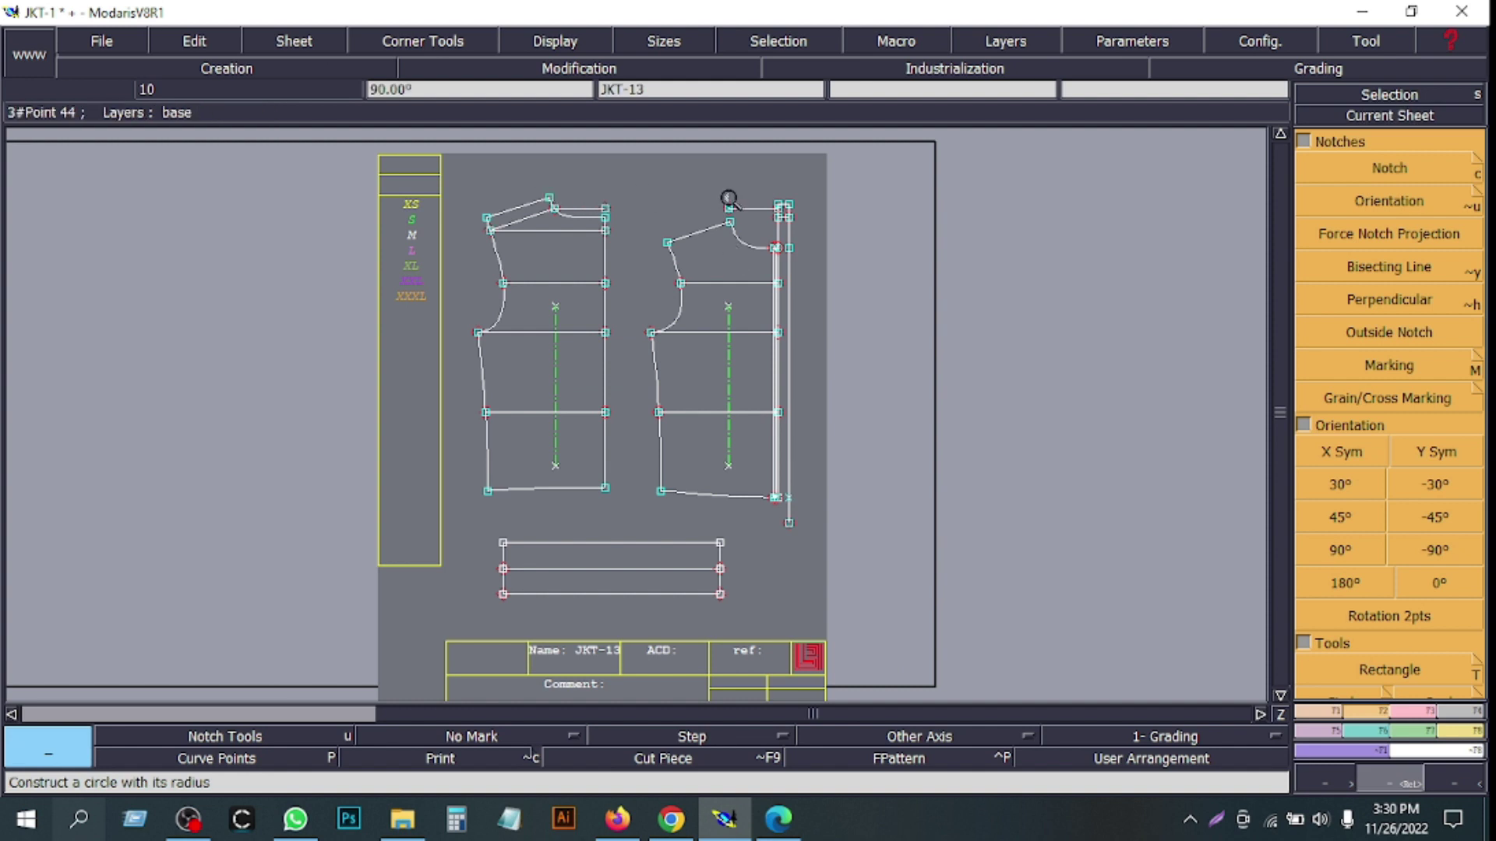
drag(728, 200, 829, 288)
drag(448, 167, 774, 511)
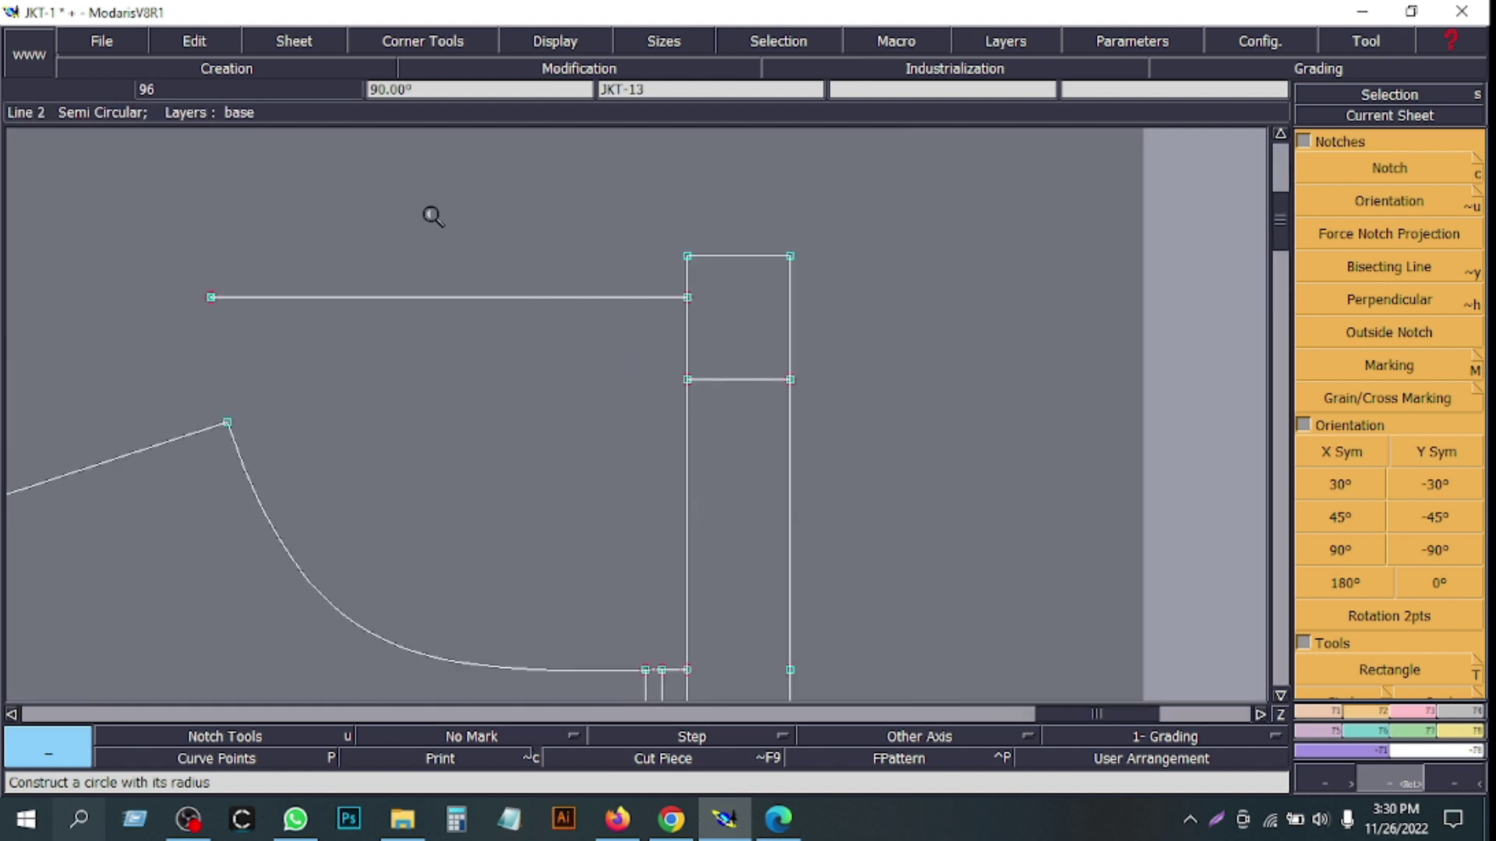
drag(858, 549, 864, 570)
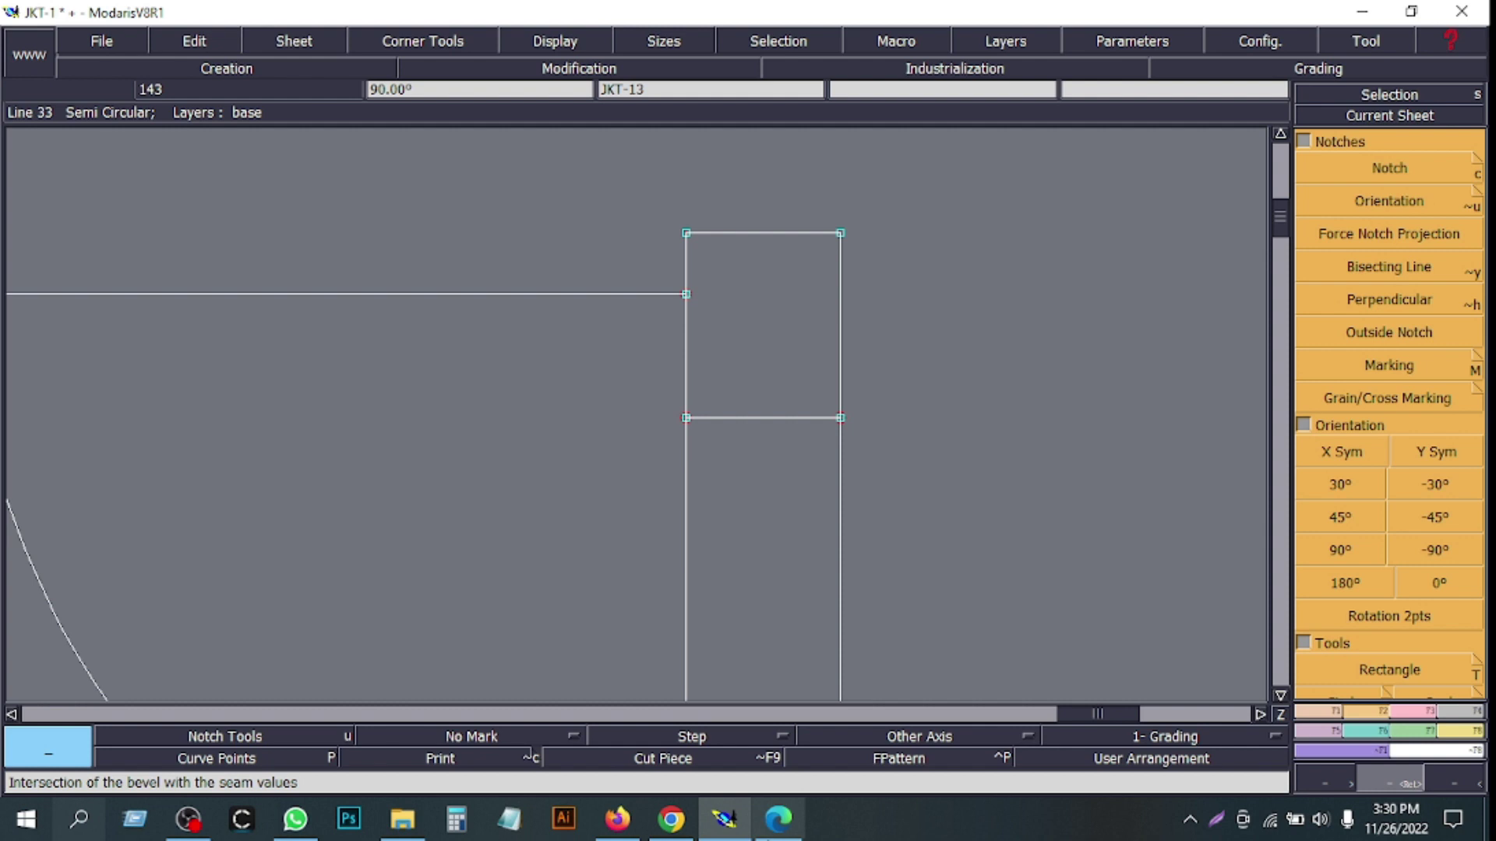
click(777, 826)
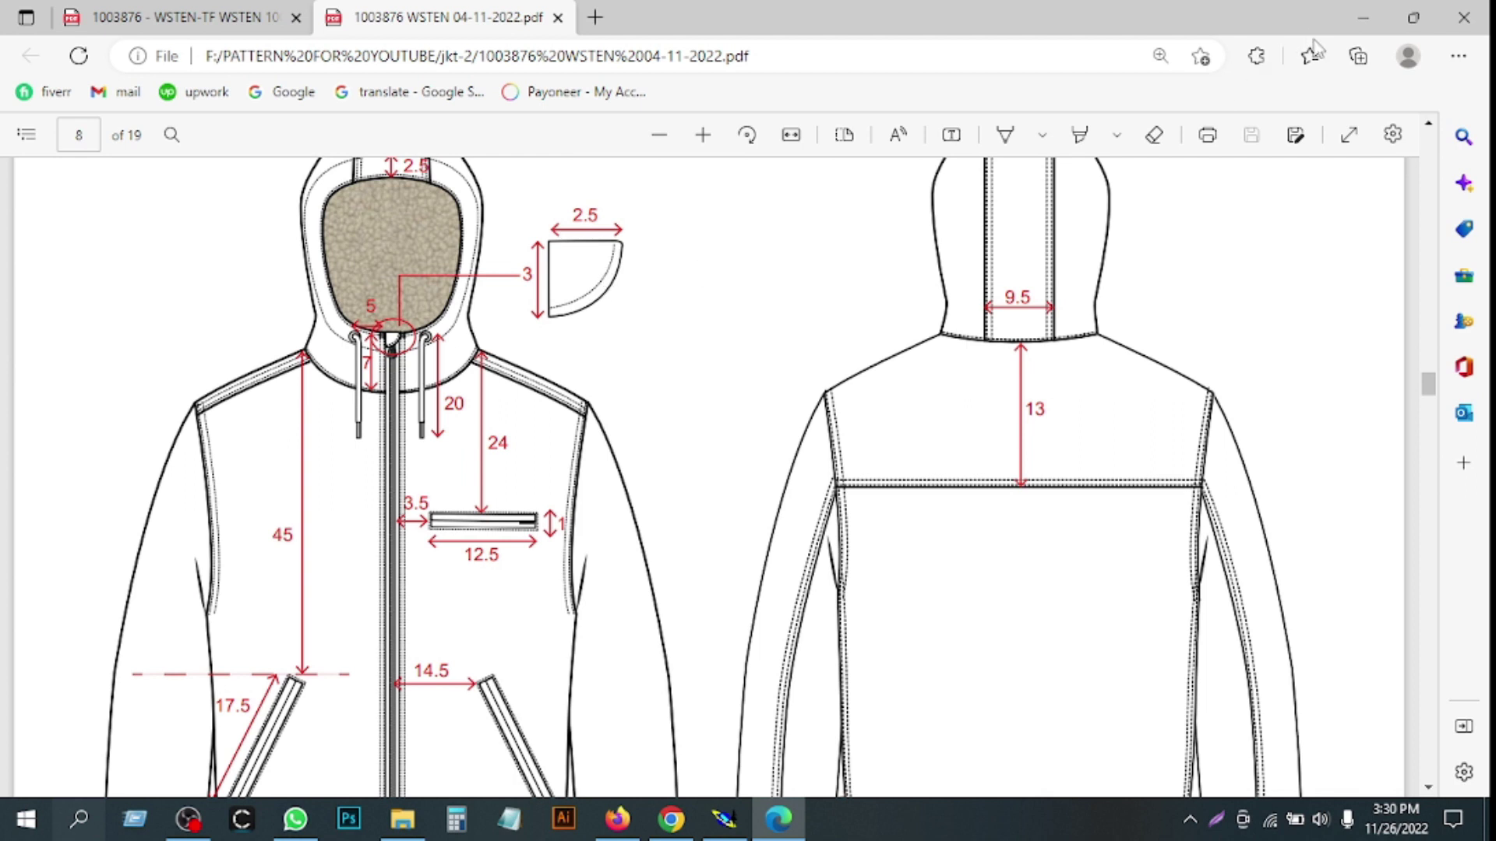
click(1365, 19)
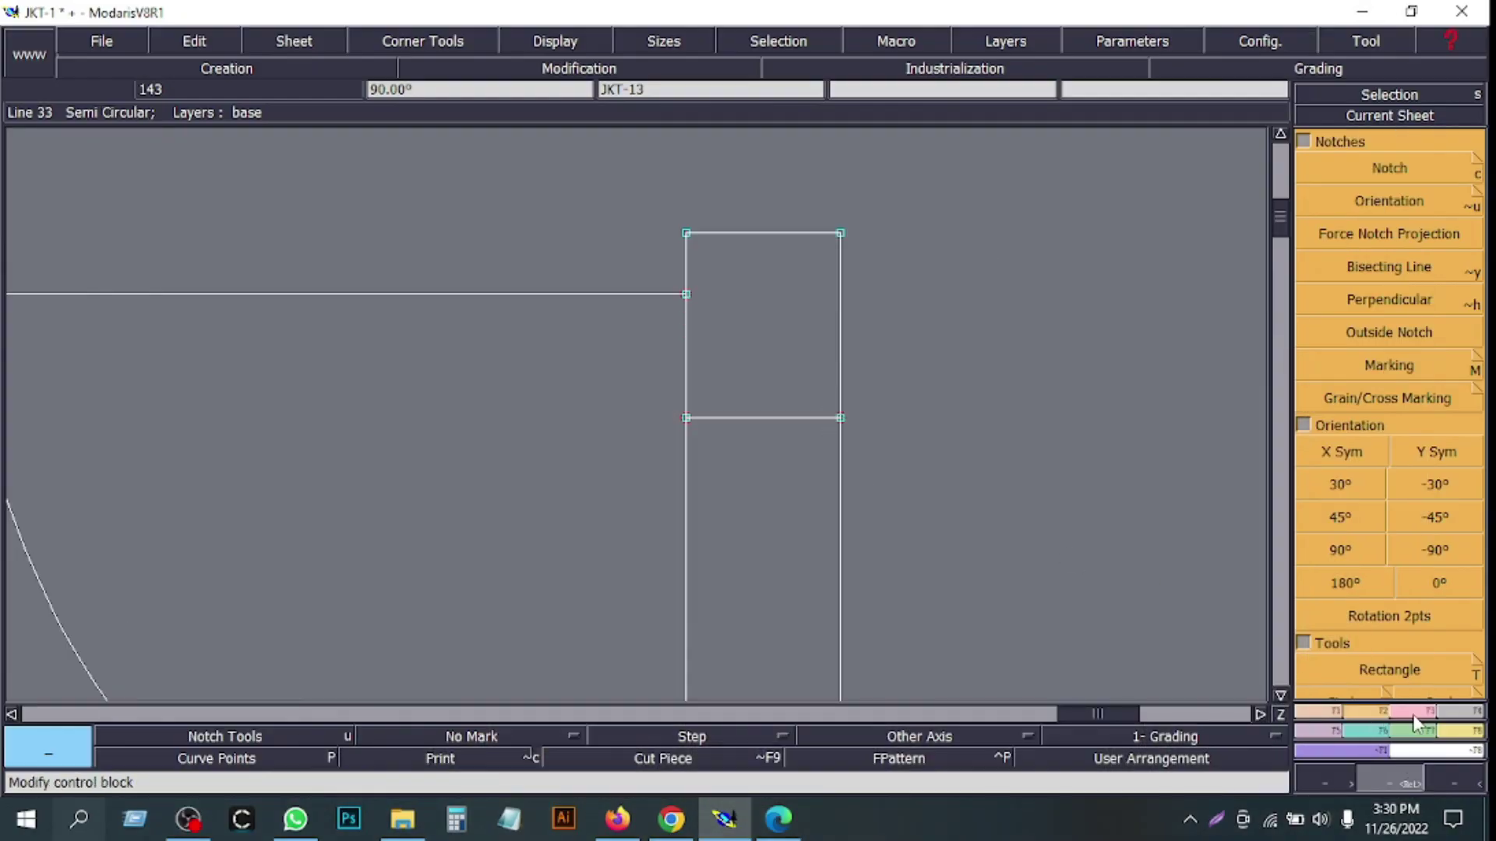
- Draw a Bezier line diagonally across the placket's end rectangle, from its upper centre-front corner to its lower outer corner
click(1330, 713)
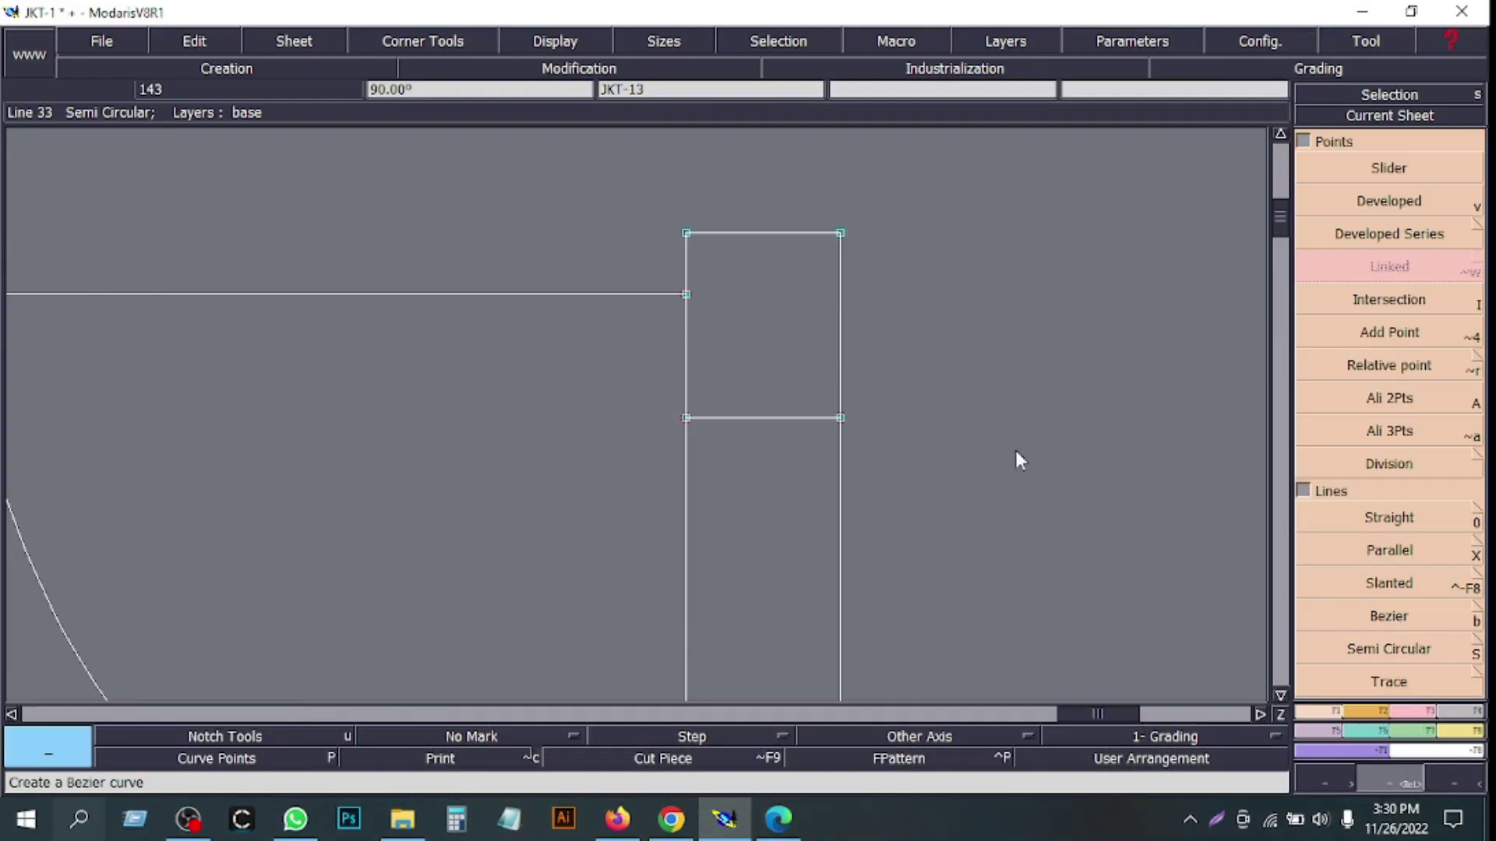
key(b)
click(686, 234)
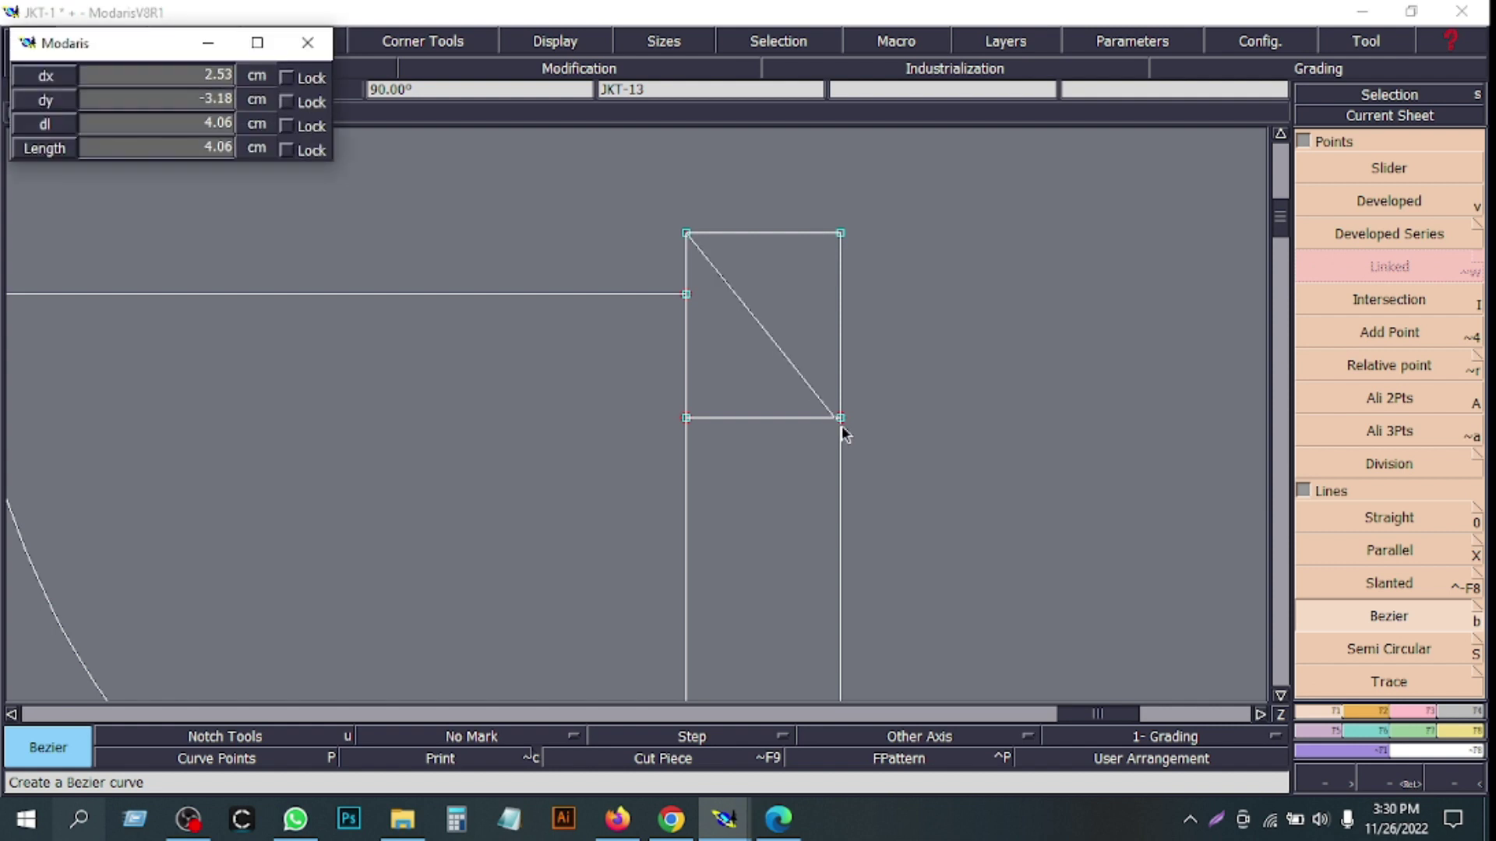
click(840, 417)
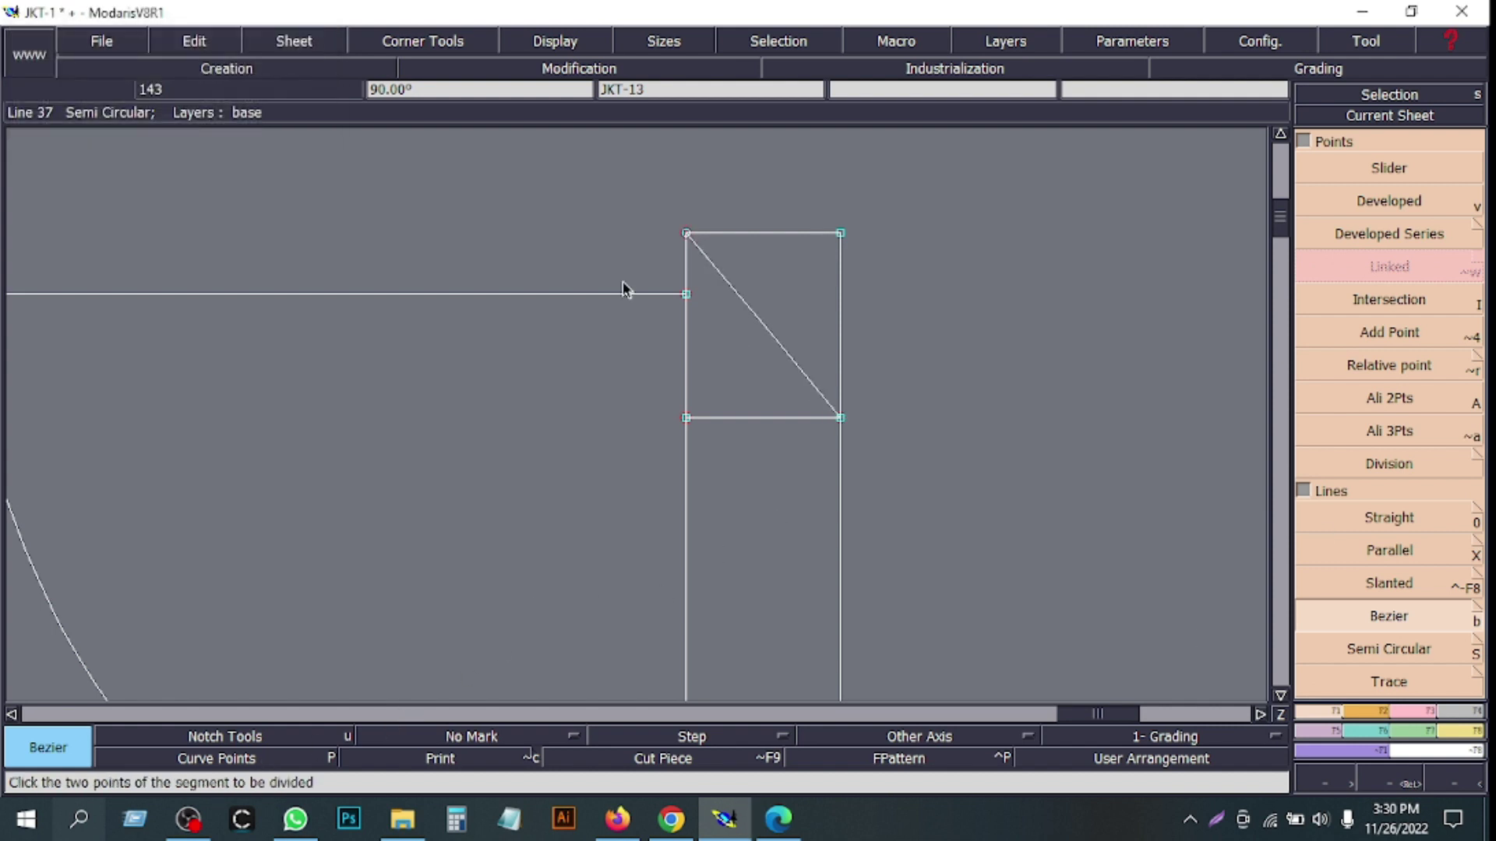
- Show the curve handles and reshape the diagonal Bezier into a rounded curve bulging towards the rectangle's outer corner
click(554, 37)
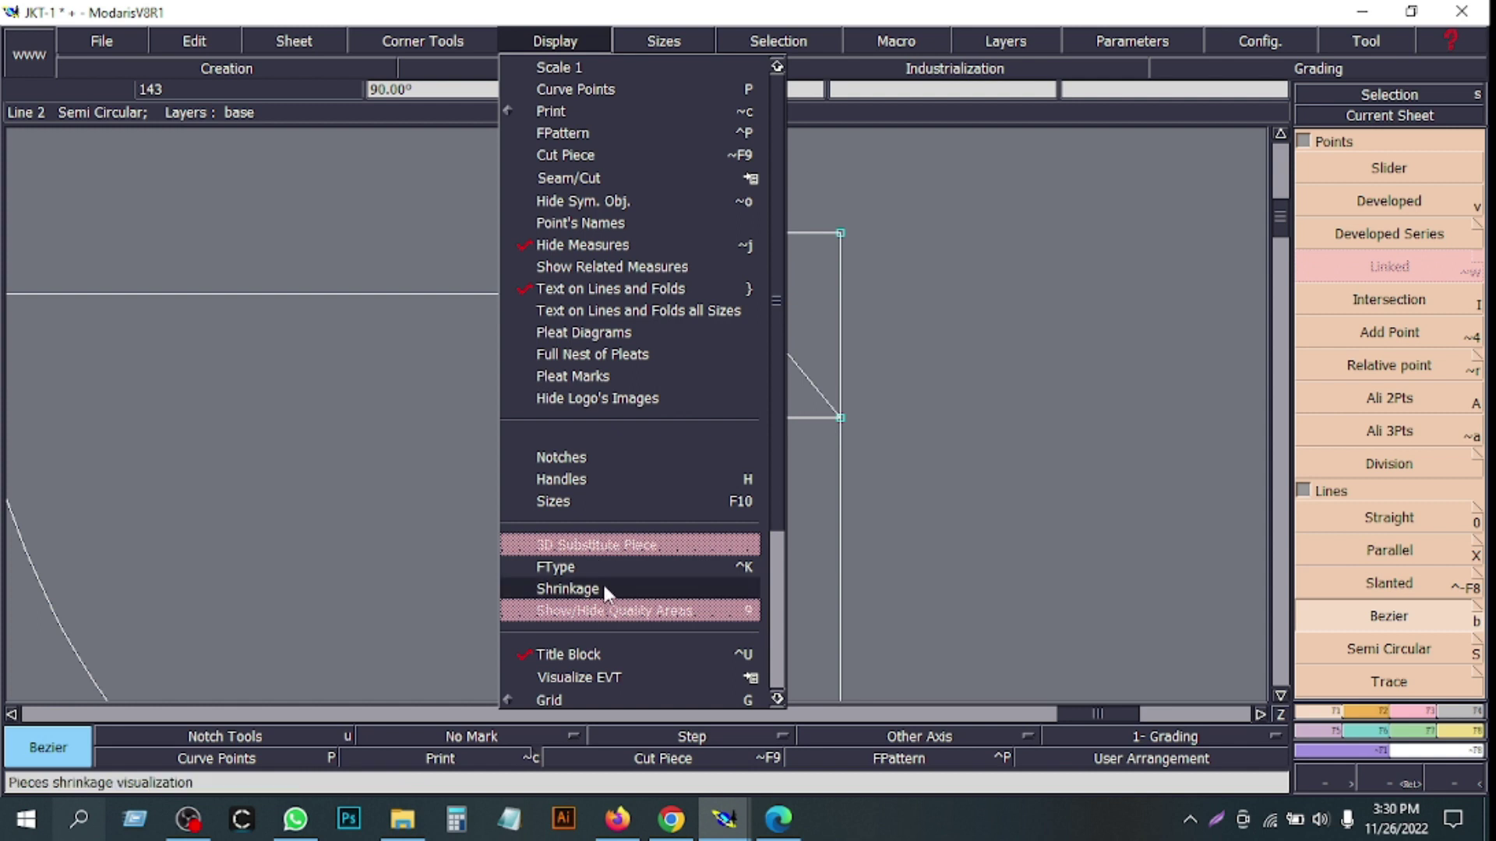
click(563, 478)
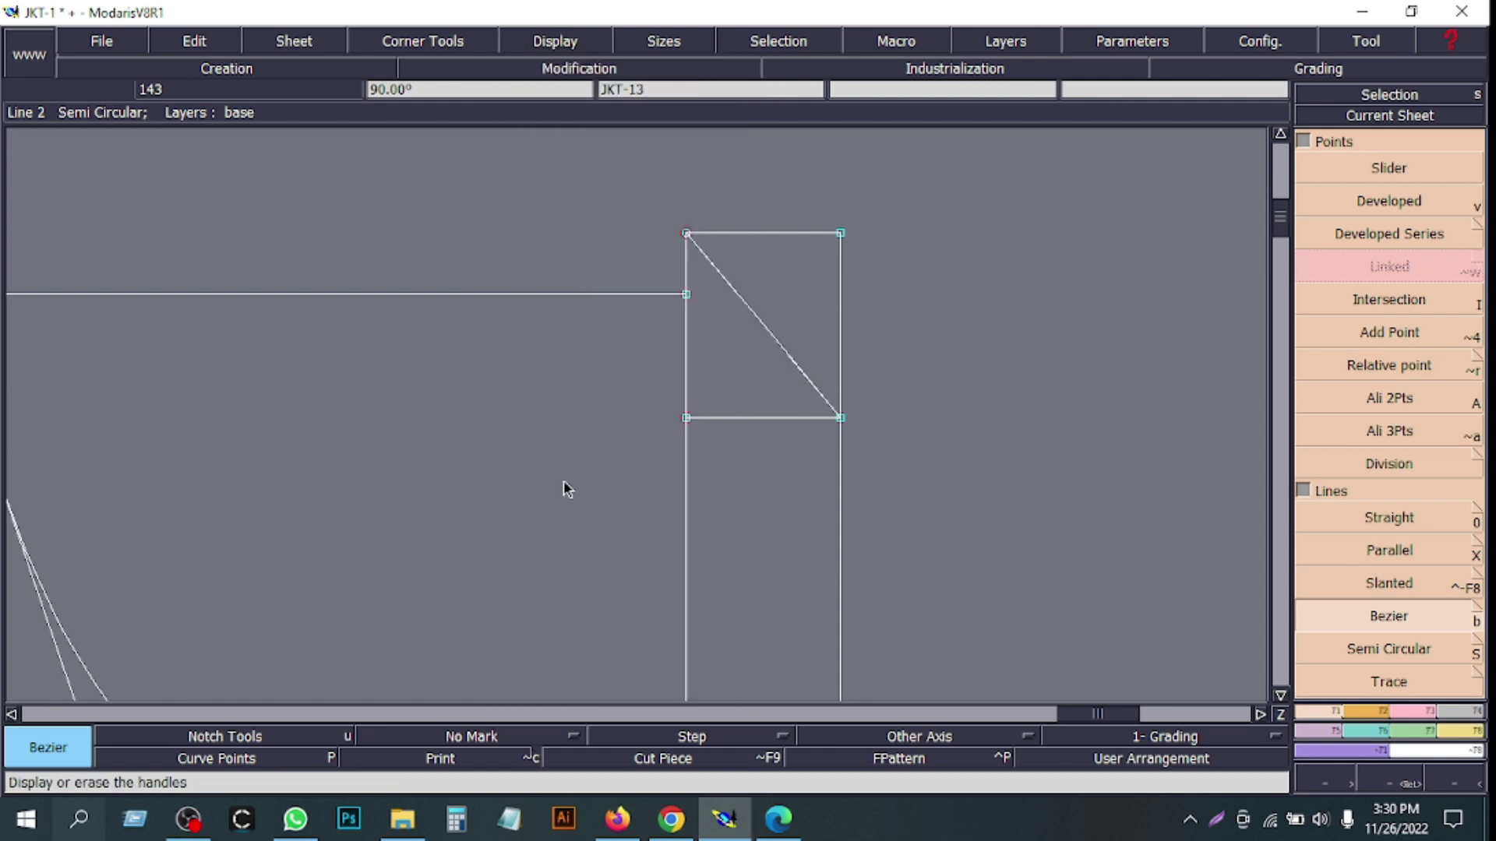
click(1408, 710)
click(1375, 459)
click(795, 367)
click(840, 296)
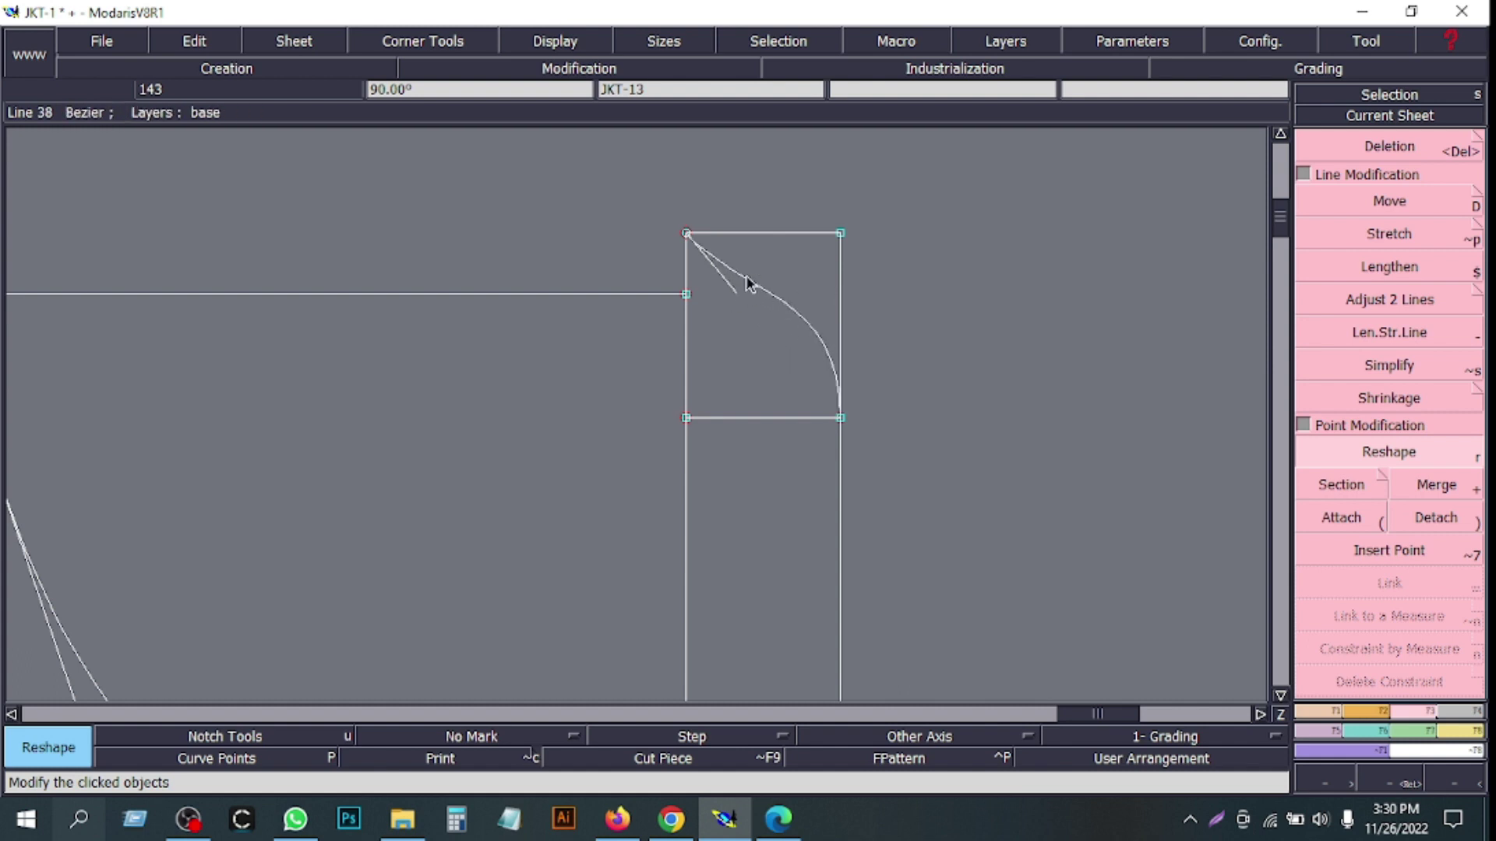
click(754, 284)
click(802, 232)
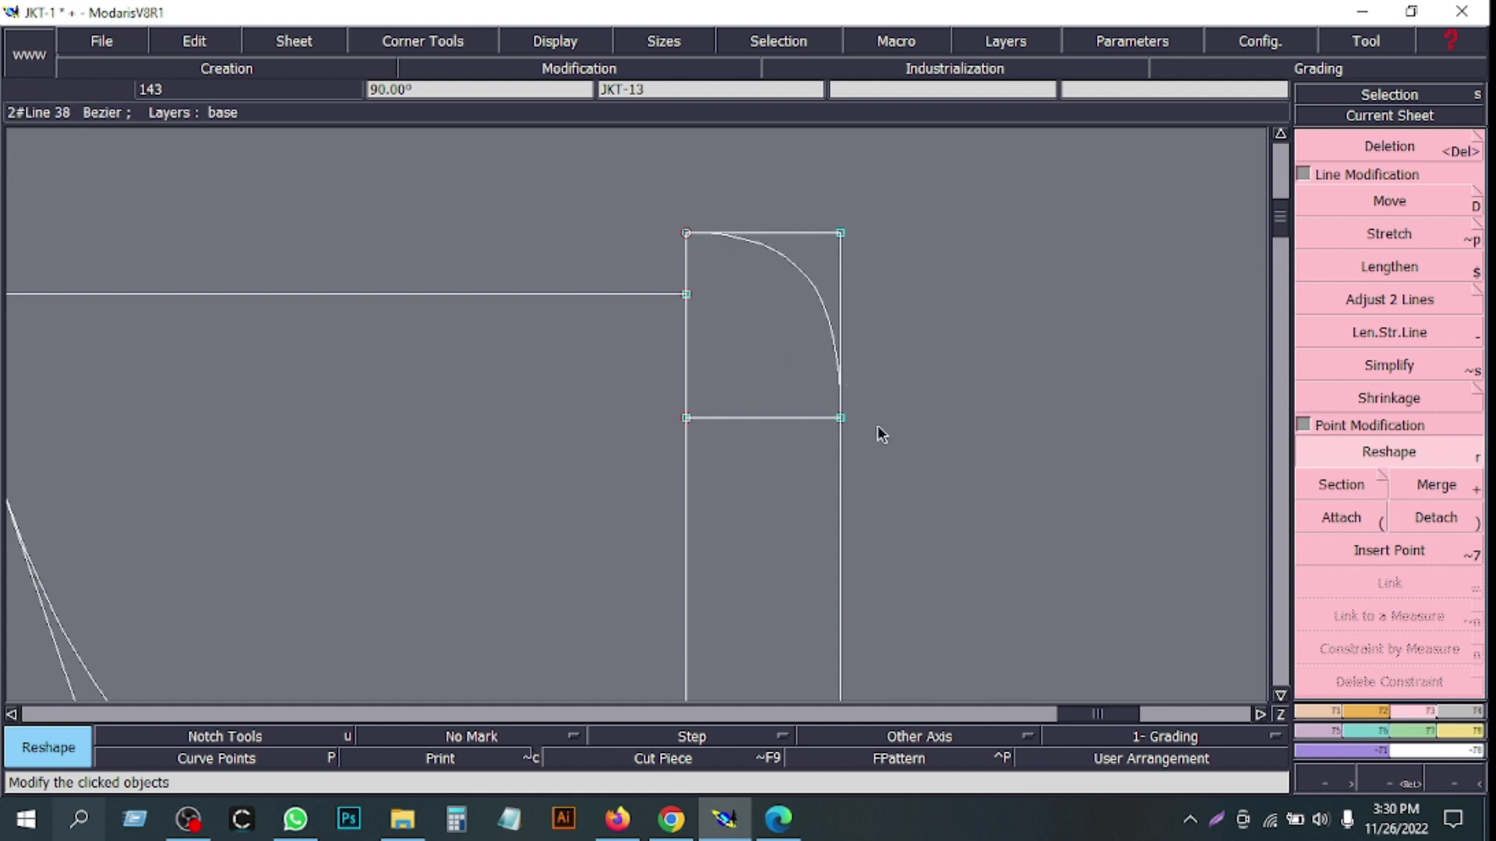
- Hide the curve handles and delete the short straight line across the top of the placket end
key(Delete)
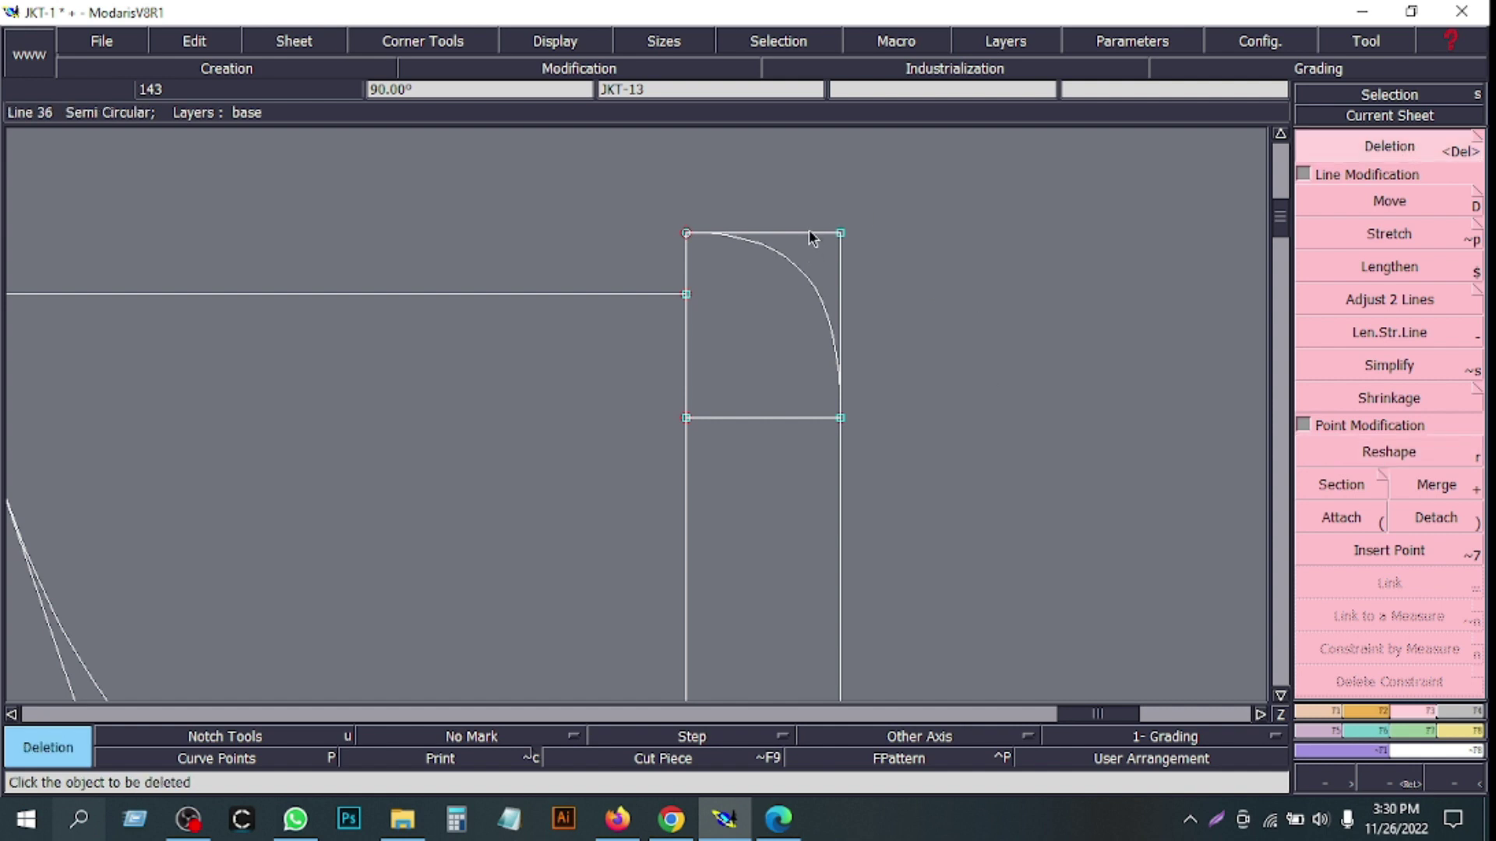
key(shift+p)
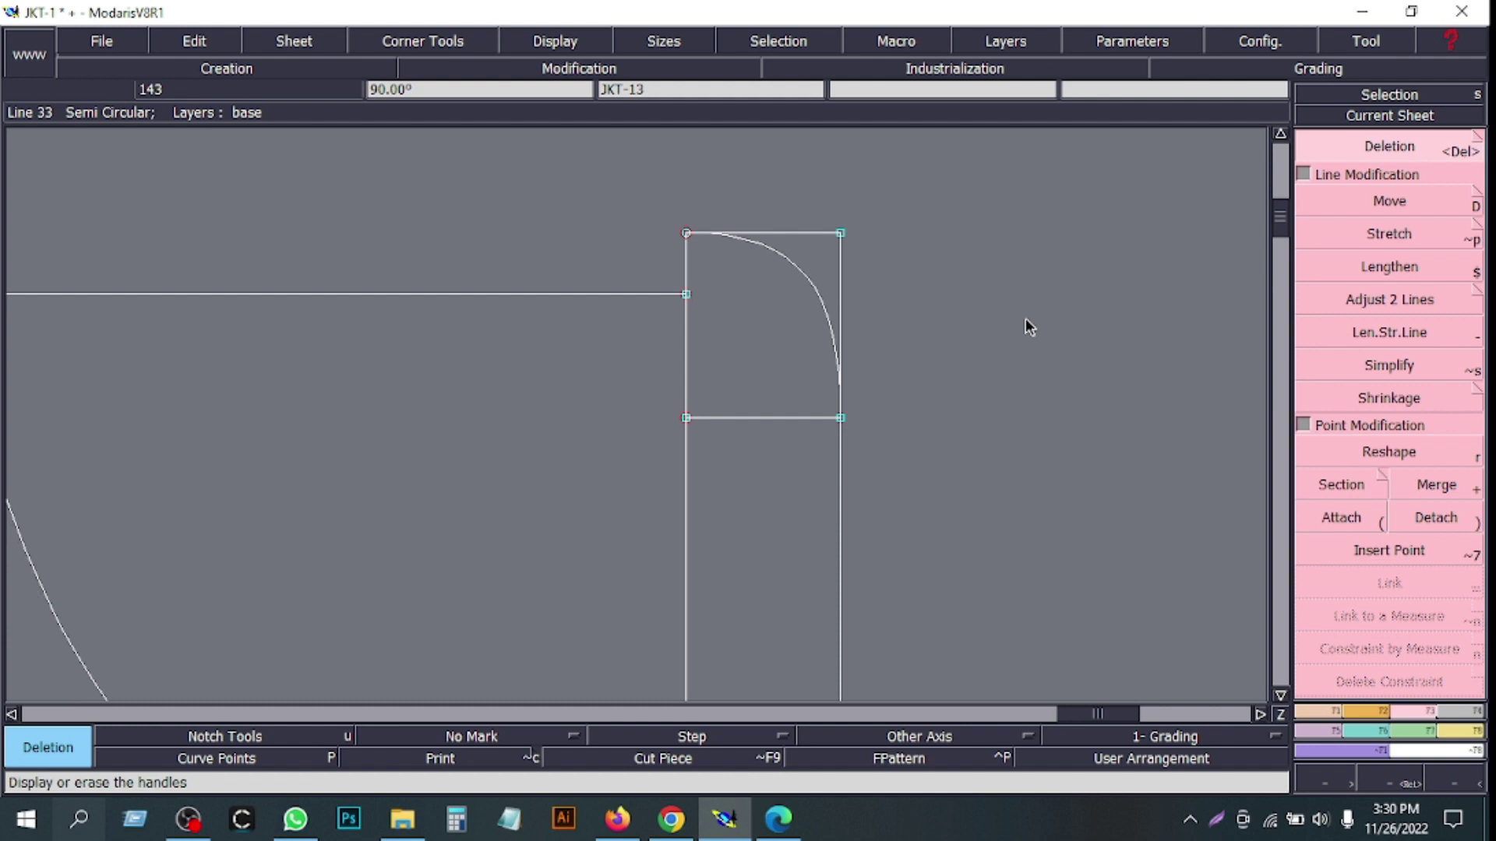
click(773, 233)
- Try to delete the placket's outer line beyond the rounded curve, and undo that deletion
click(1346, 517)
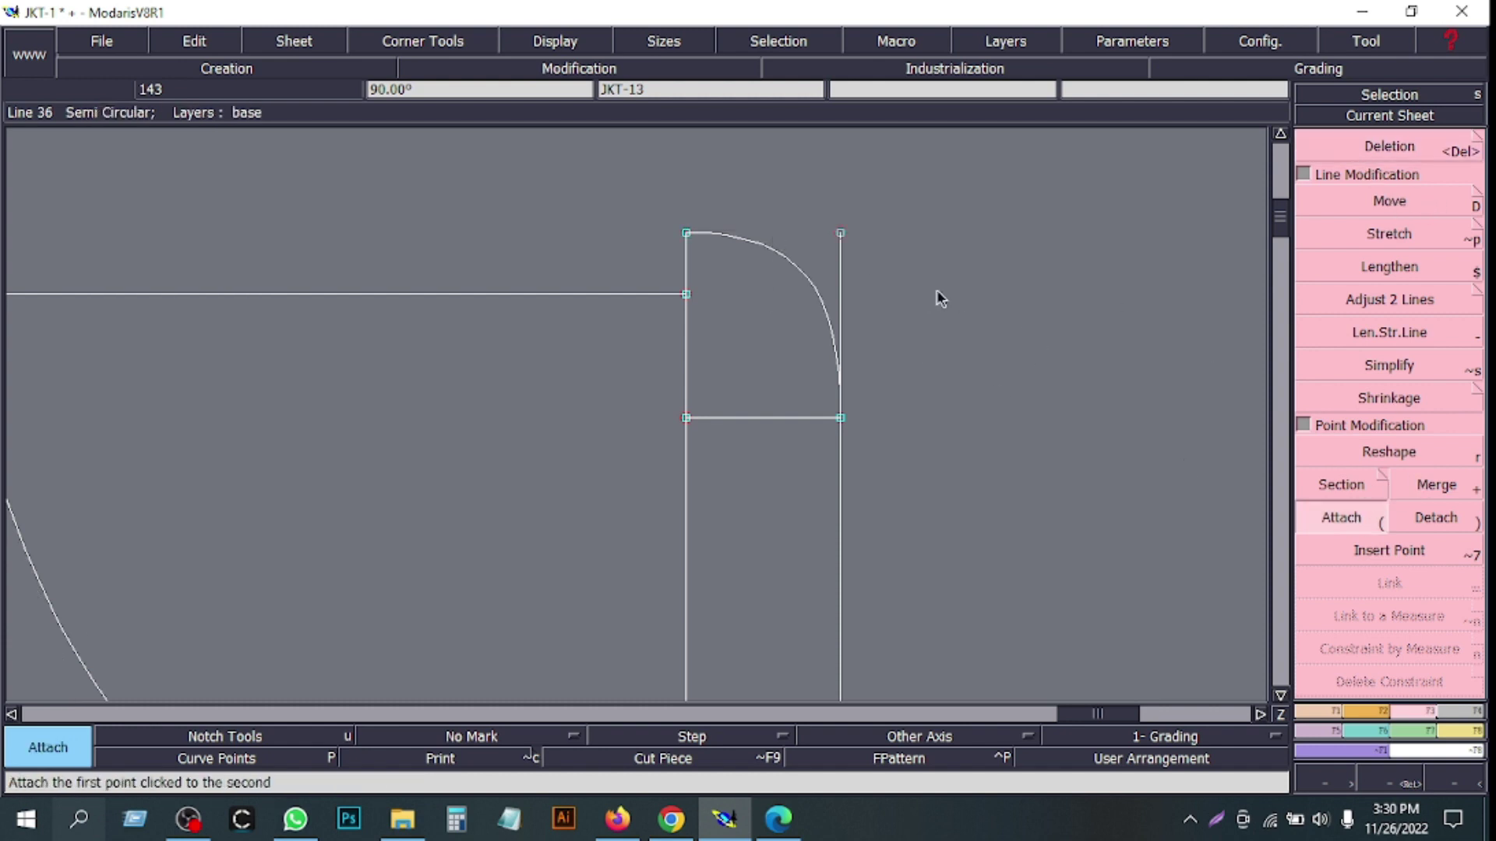
click(1342, 149)
click(840, 238)
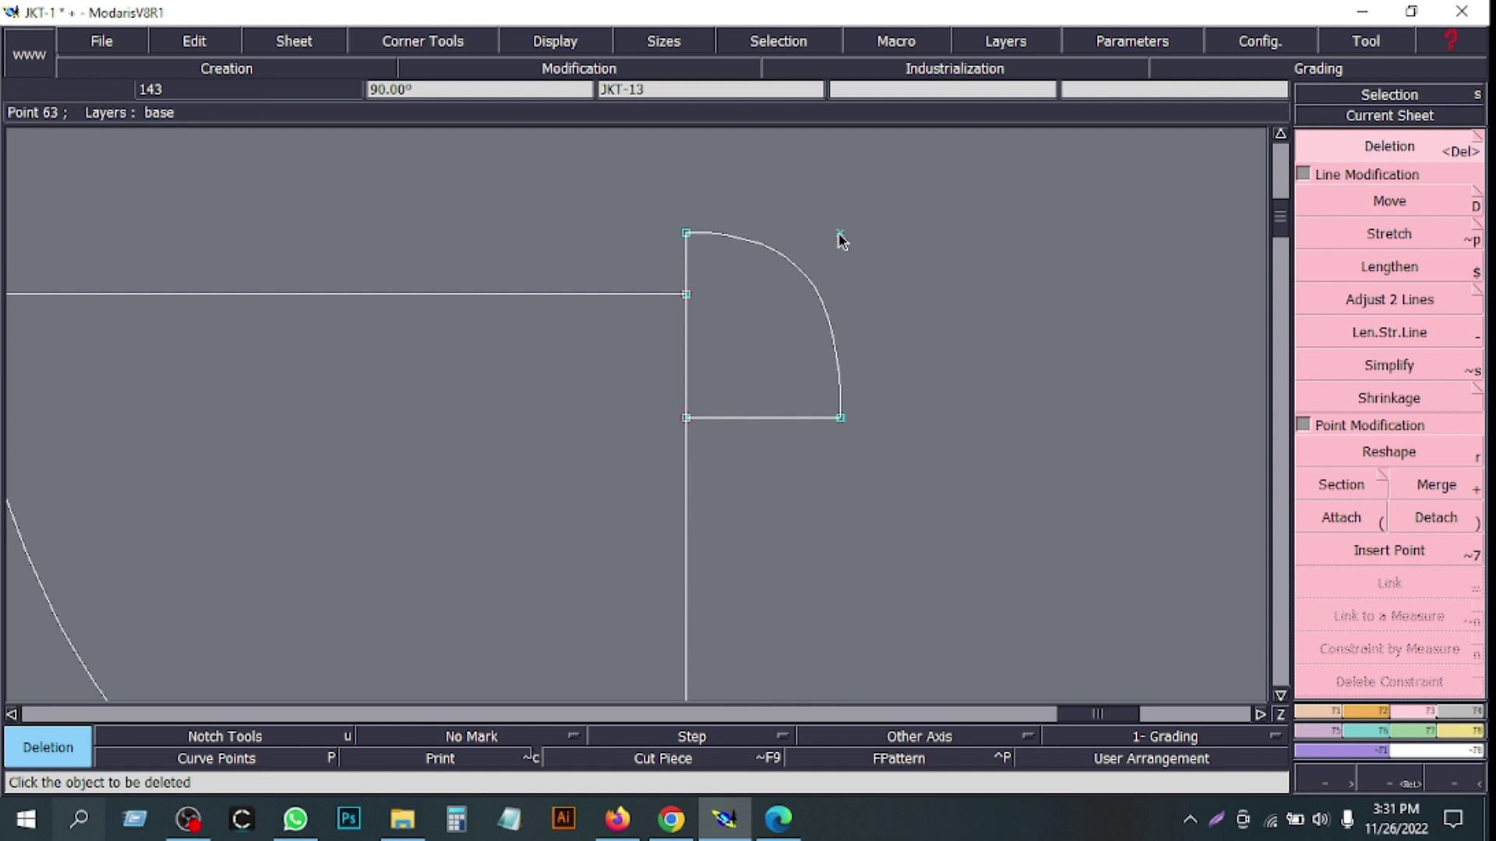
key(ctrl+z)
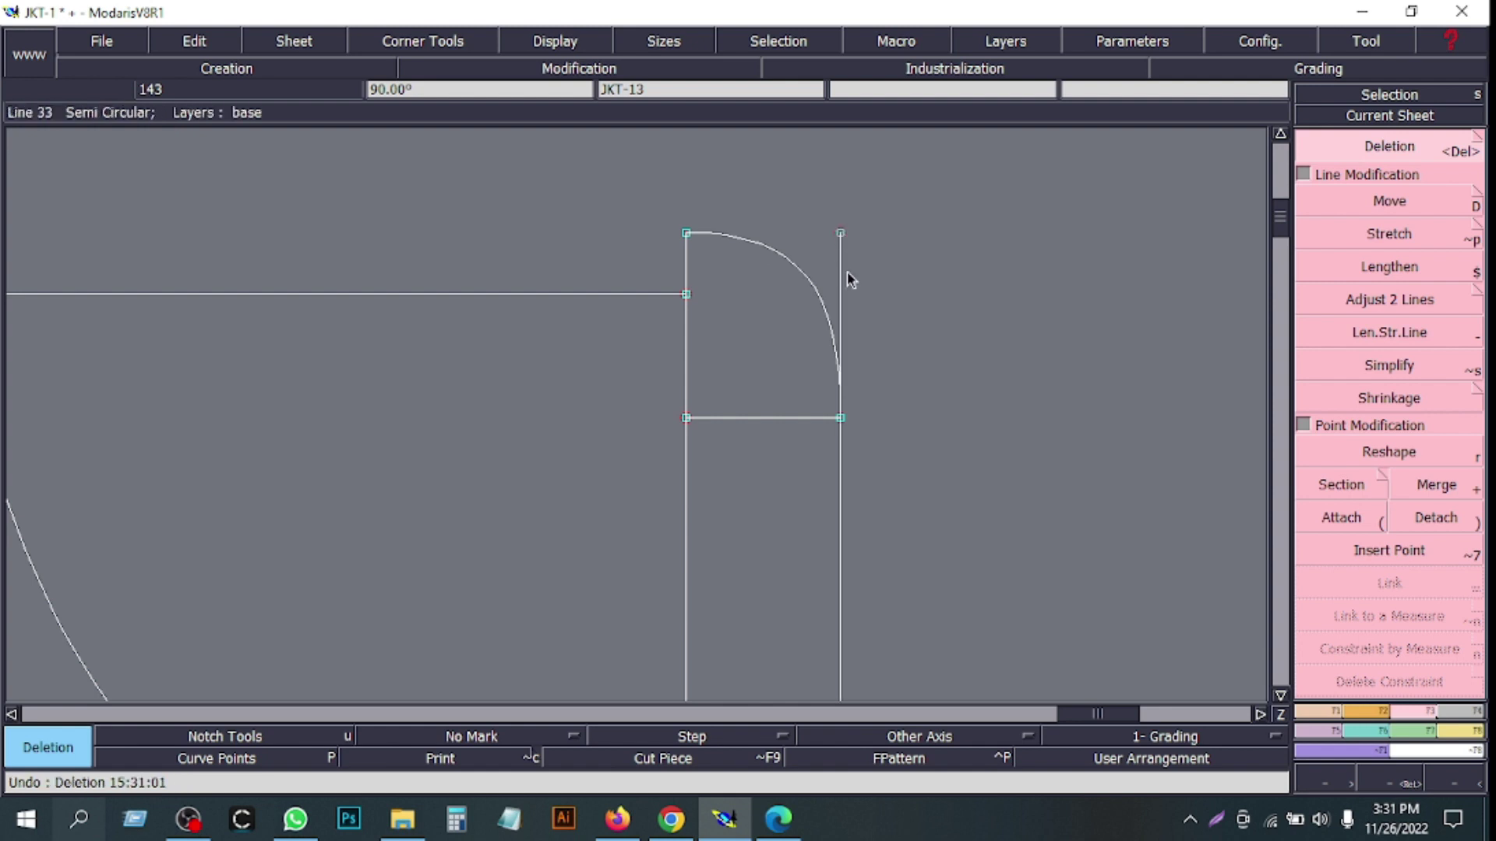
- Attach the top point of the placket's outer line to the lower end of the rounded curve
click(1342, 517)
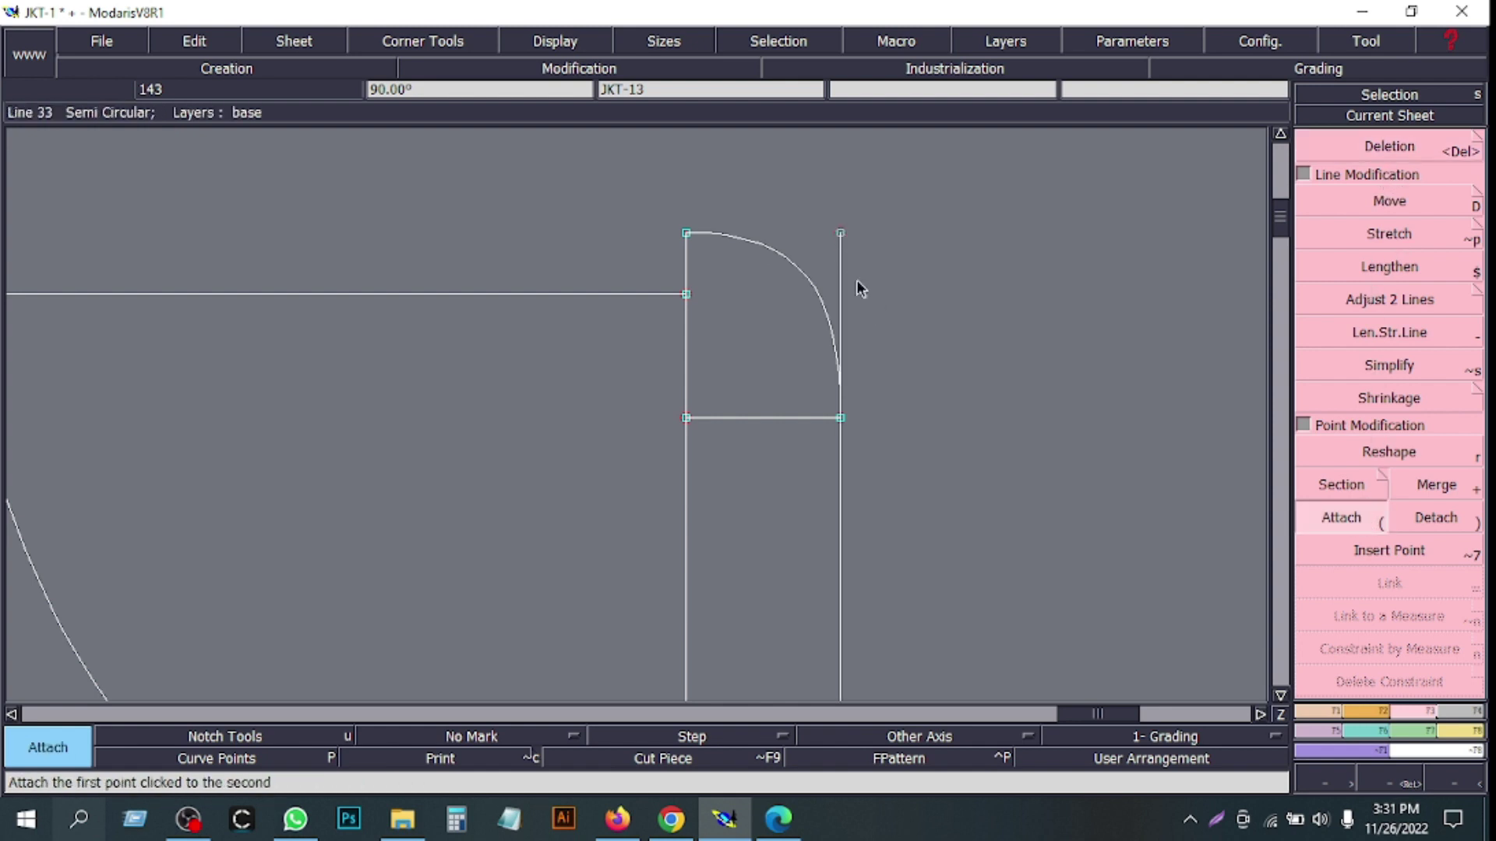
click(841, 233)
click(840, 417)
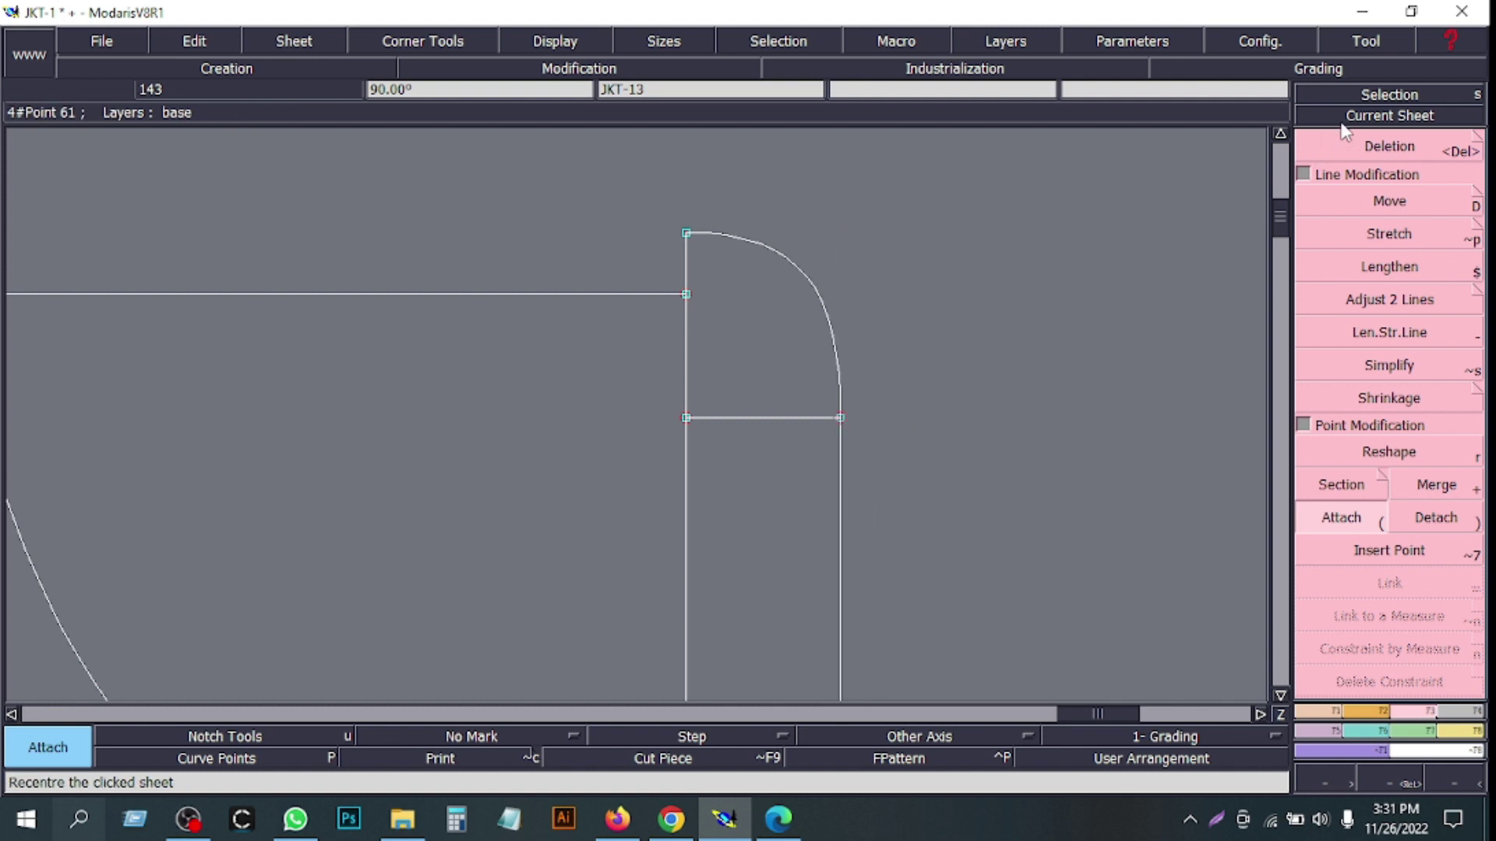
- Set the short line below the rounded end as symmetry axis and symmetrize the curve across it
click(1389, 115)
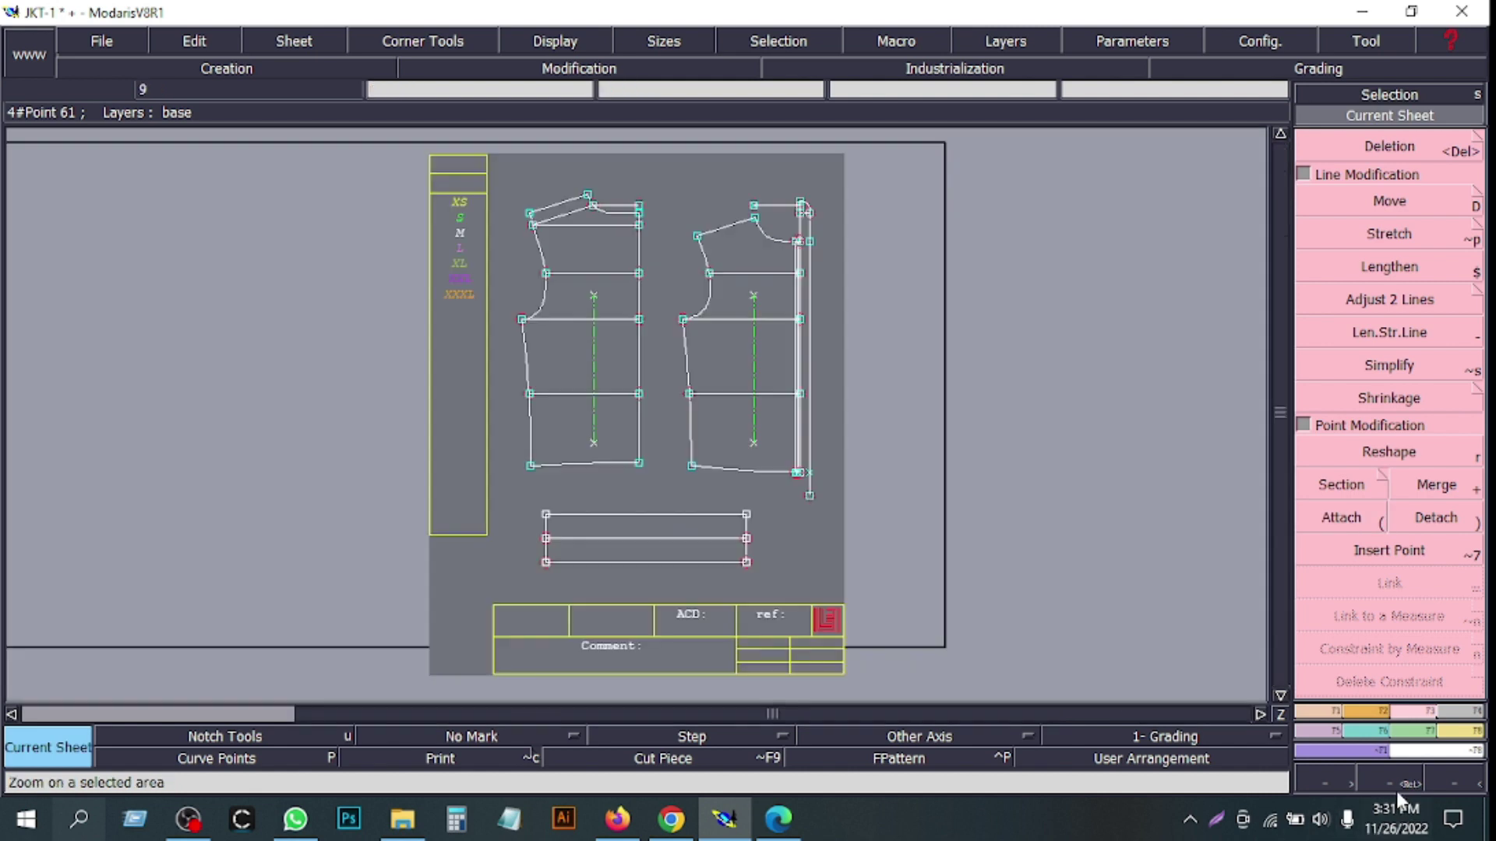
drag(735, 185, 865, 289)
drag(300, 156, 817, 513)
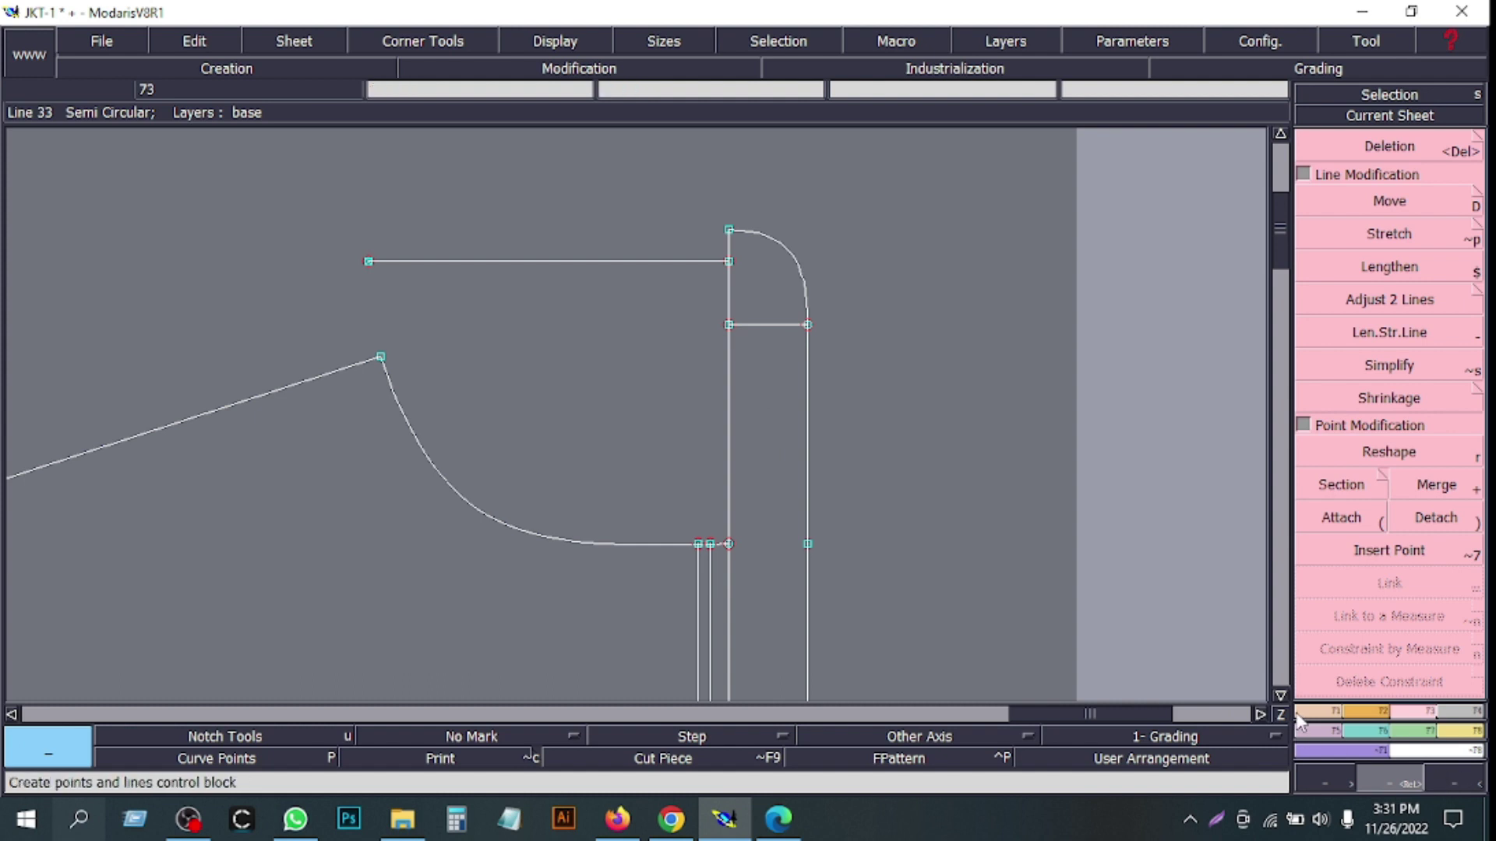
click(226, 69)
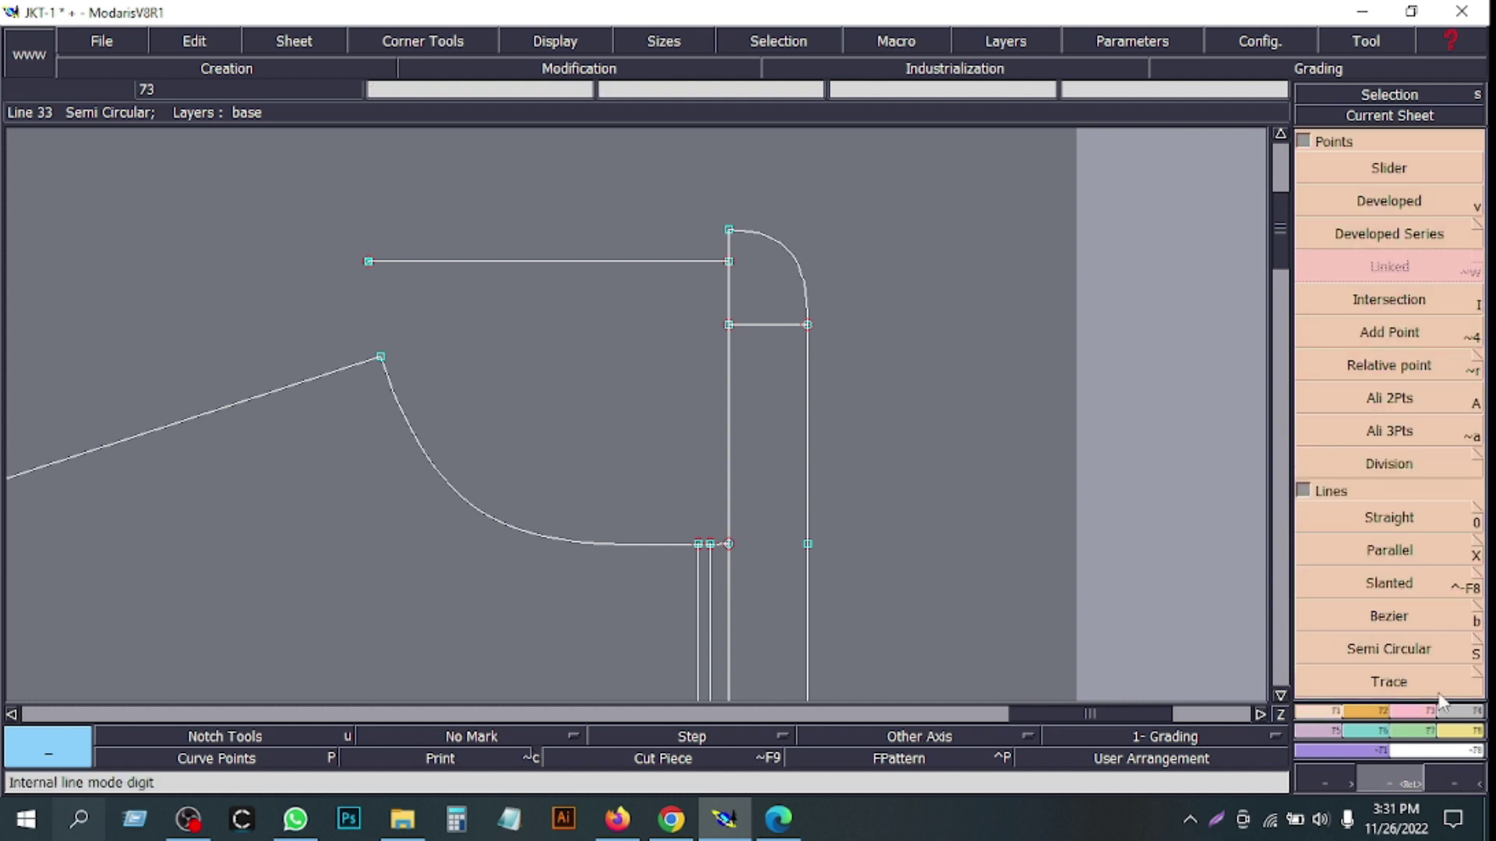
click(1304, 141)
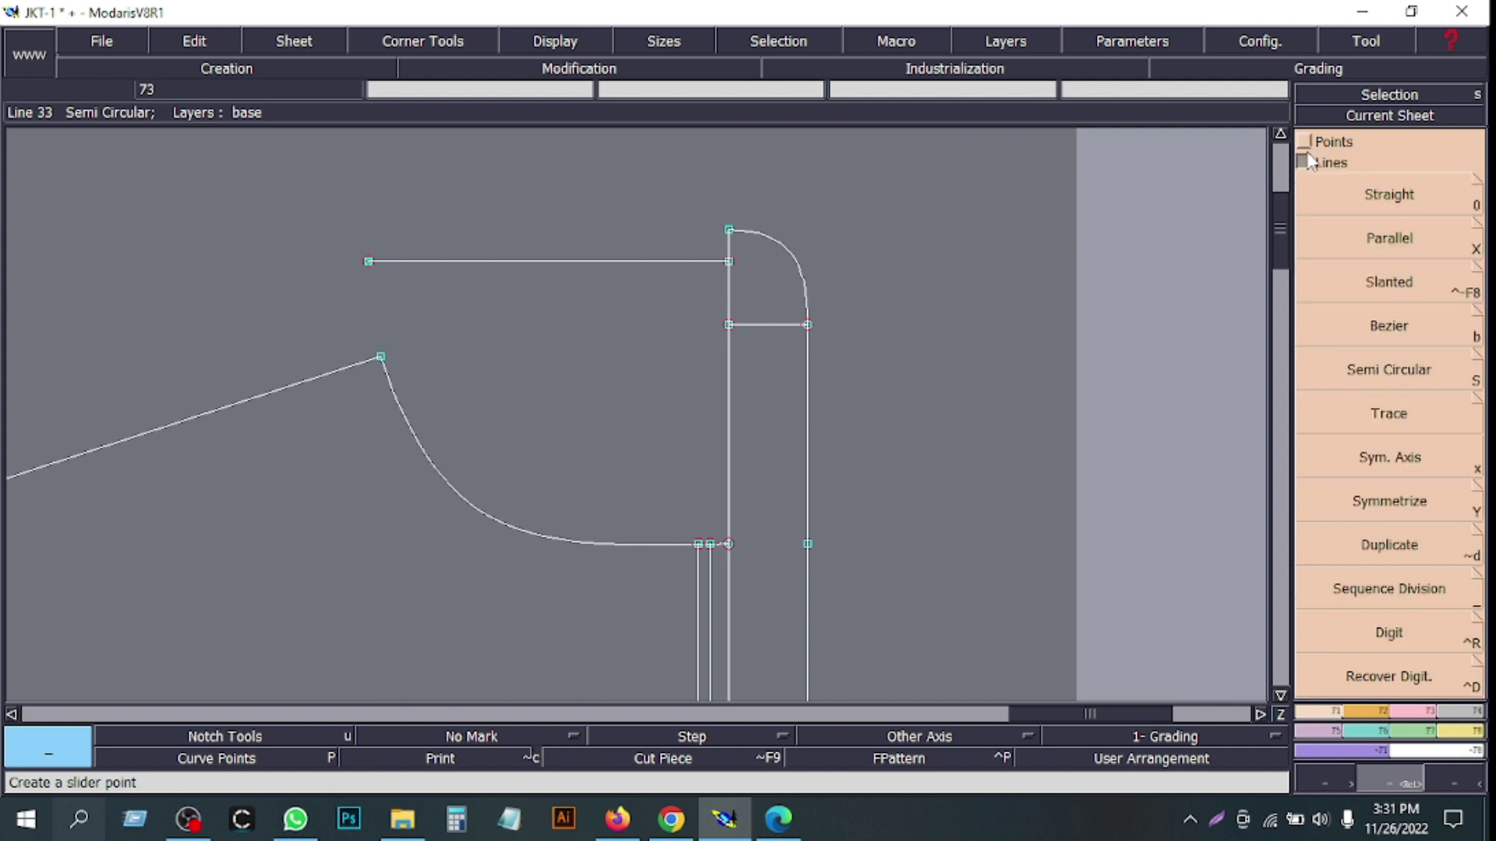
click(1381, 464)
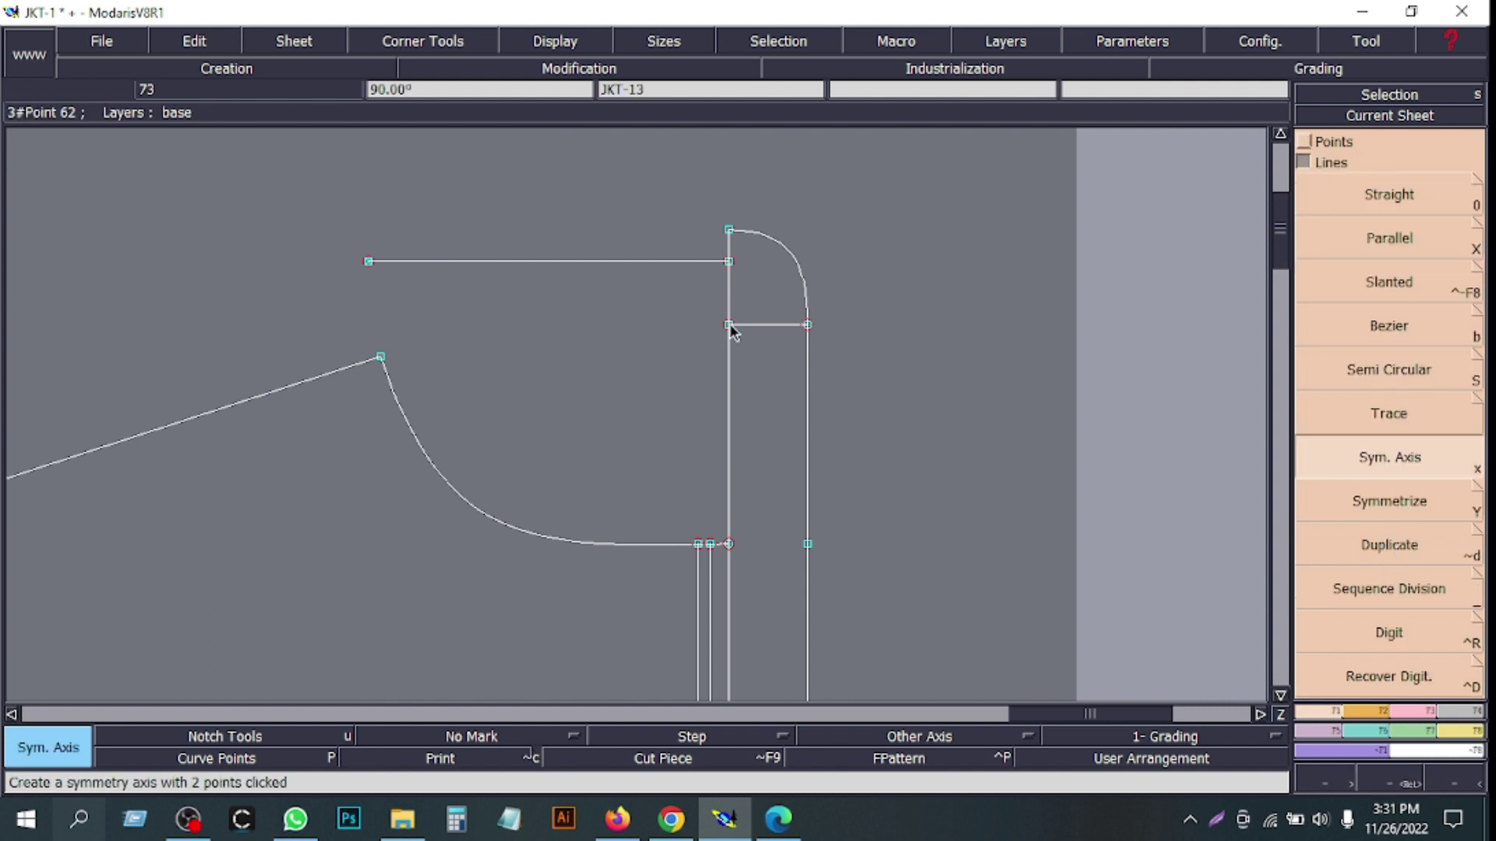
click(1395, 504)
click(778, 251)
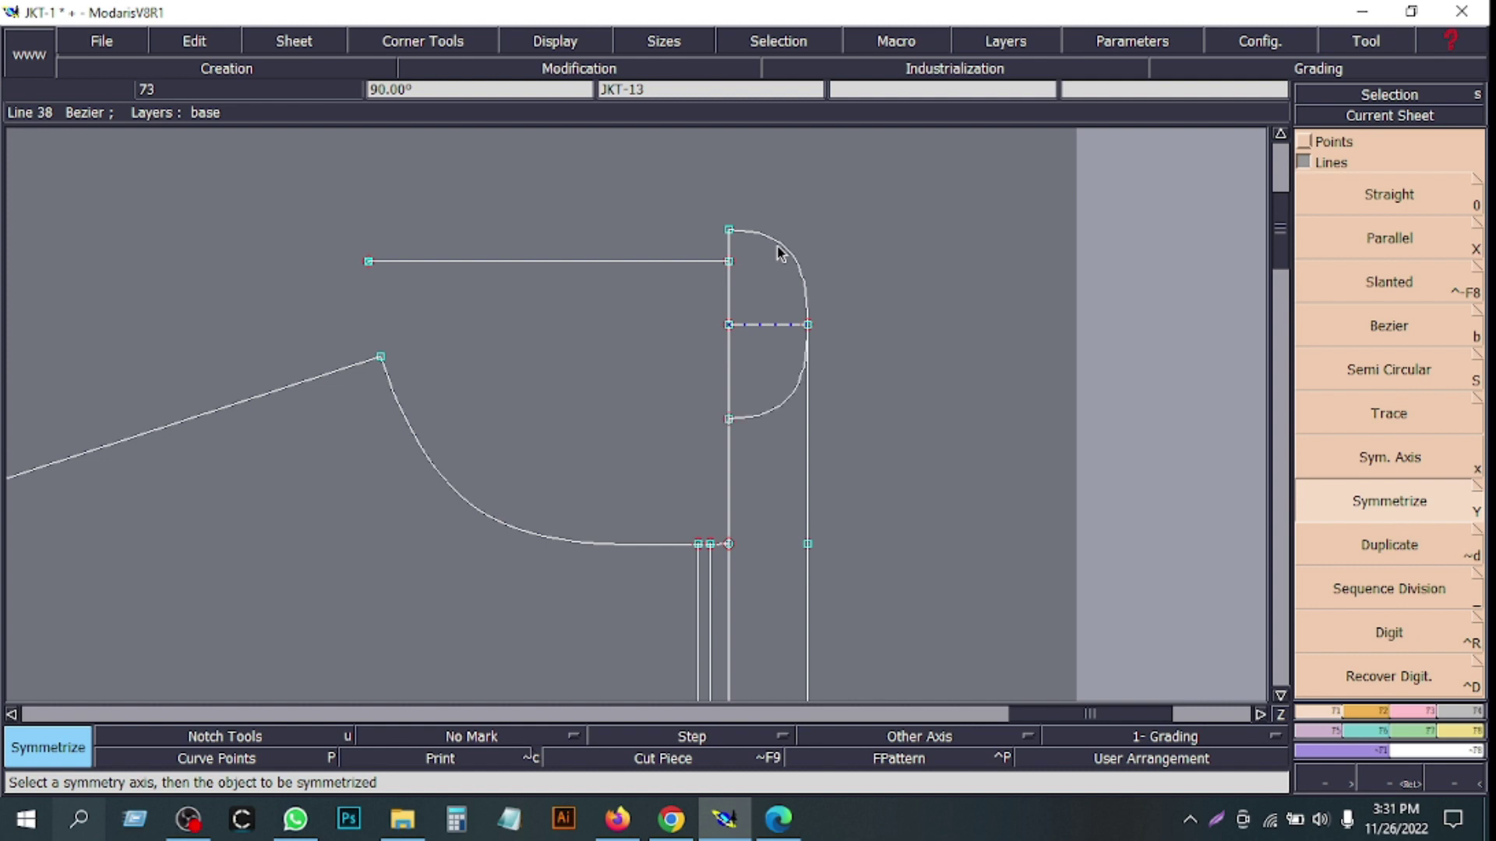
- Compare the mirrored curve with the zip-end detail in the tech pack PDF in Edge
click(779, 819)
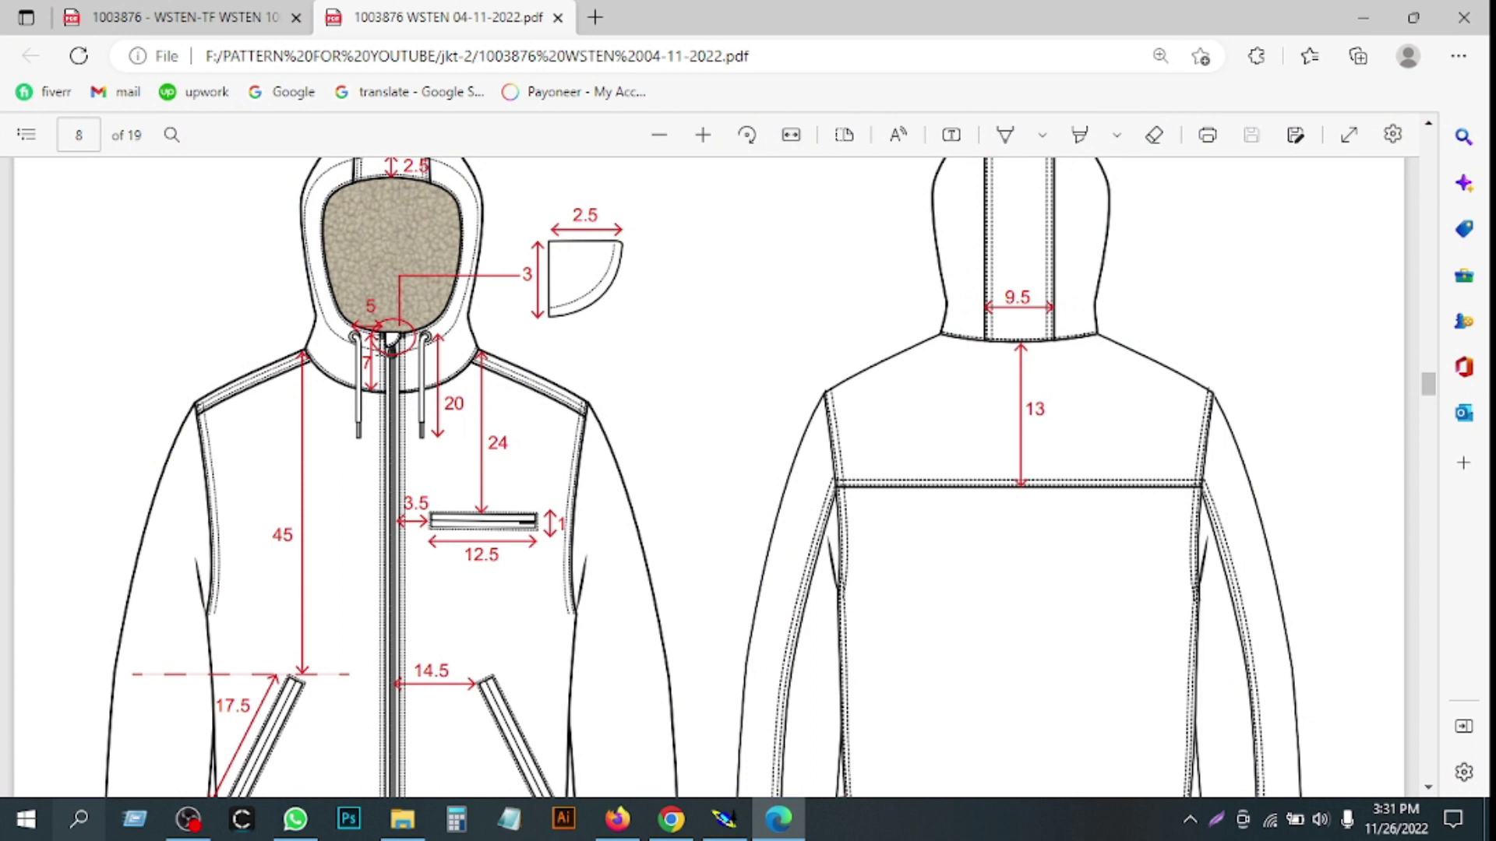
click(1363, 18)
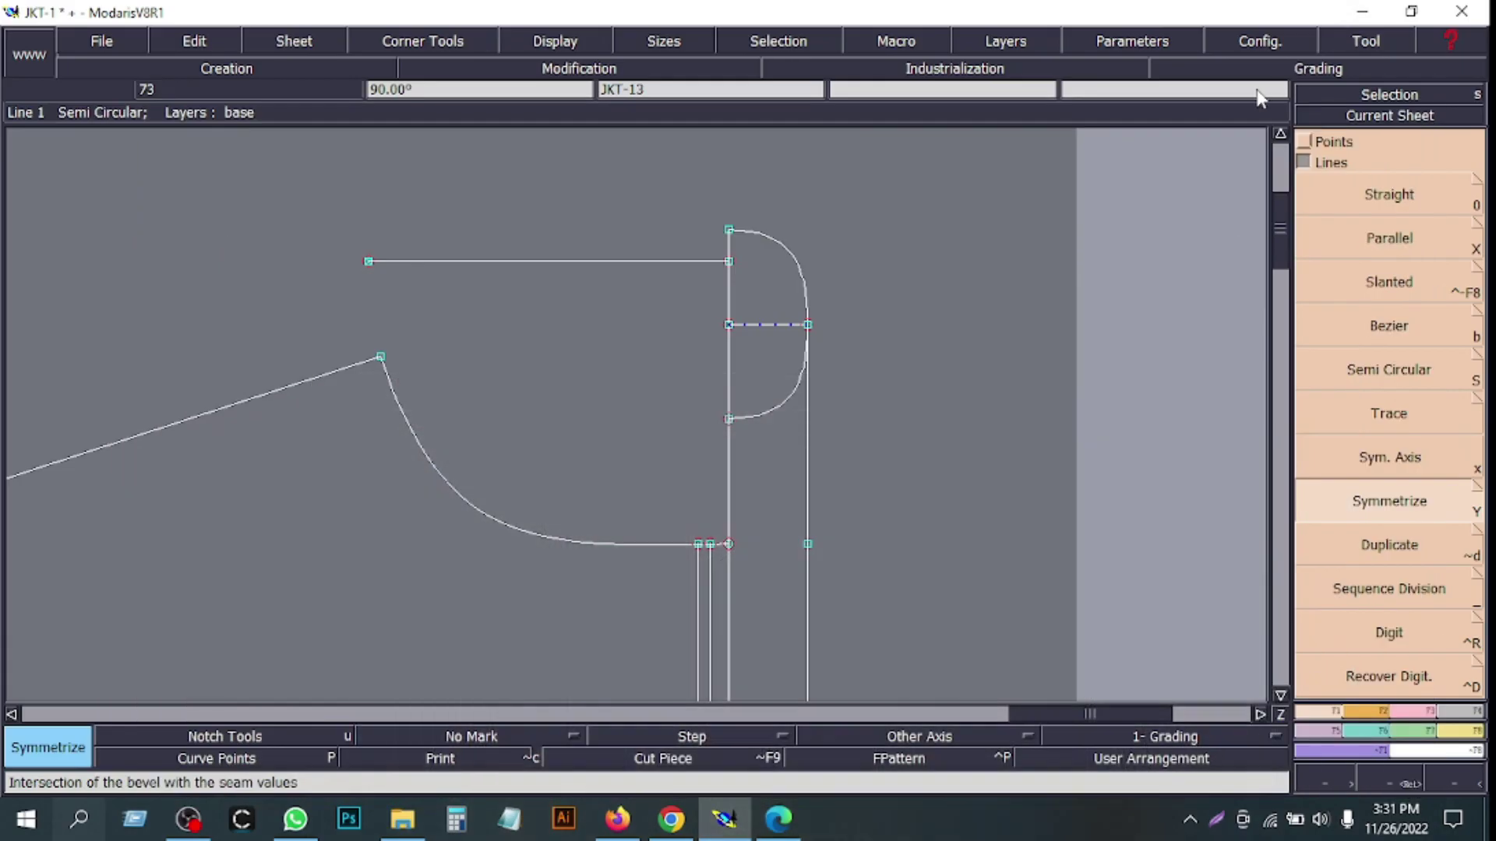
- Draw a straight line from the mirrored curve's lower end to the placket's outer line and align its end point horizontally
click(778, 819)
click(778, 819)
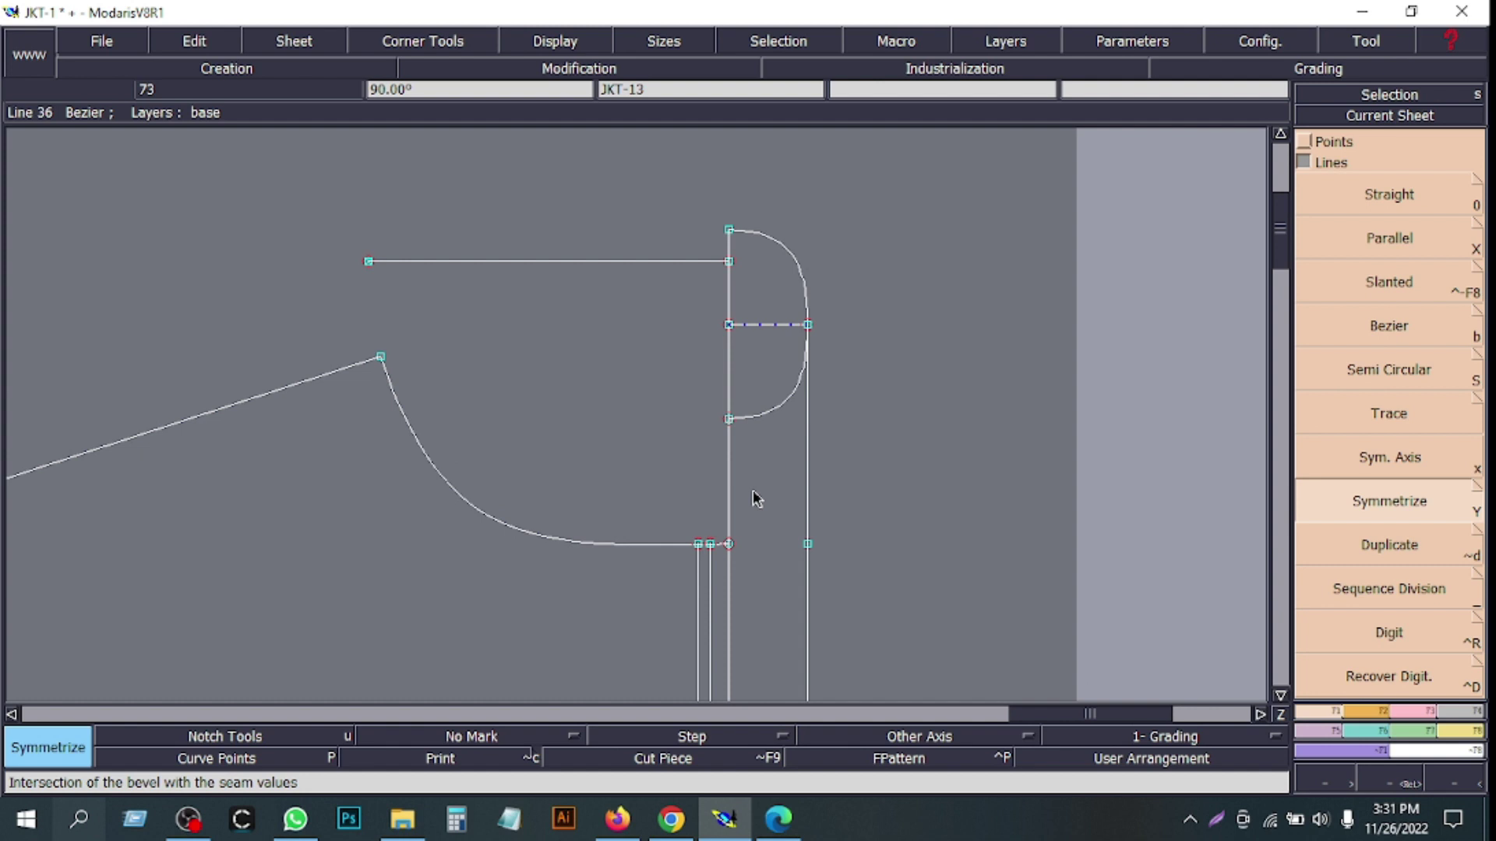
key(0)
click(730, 421)
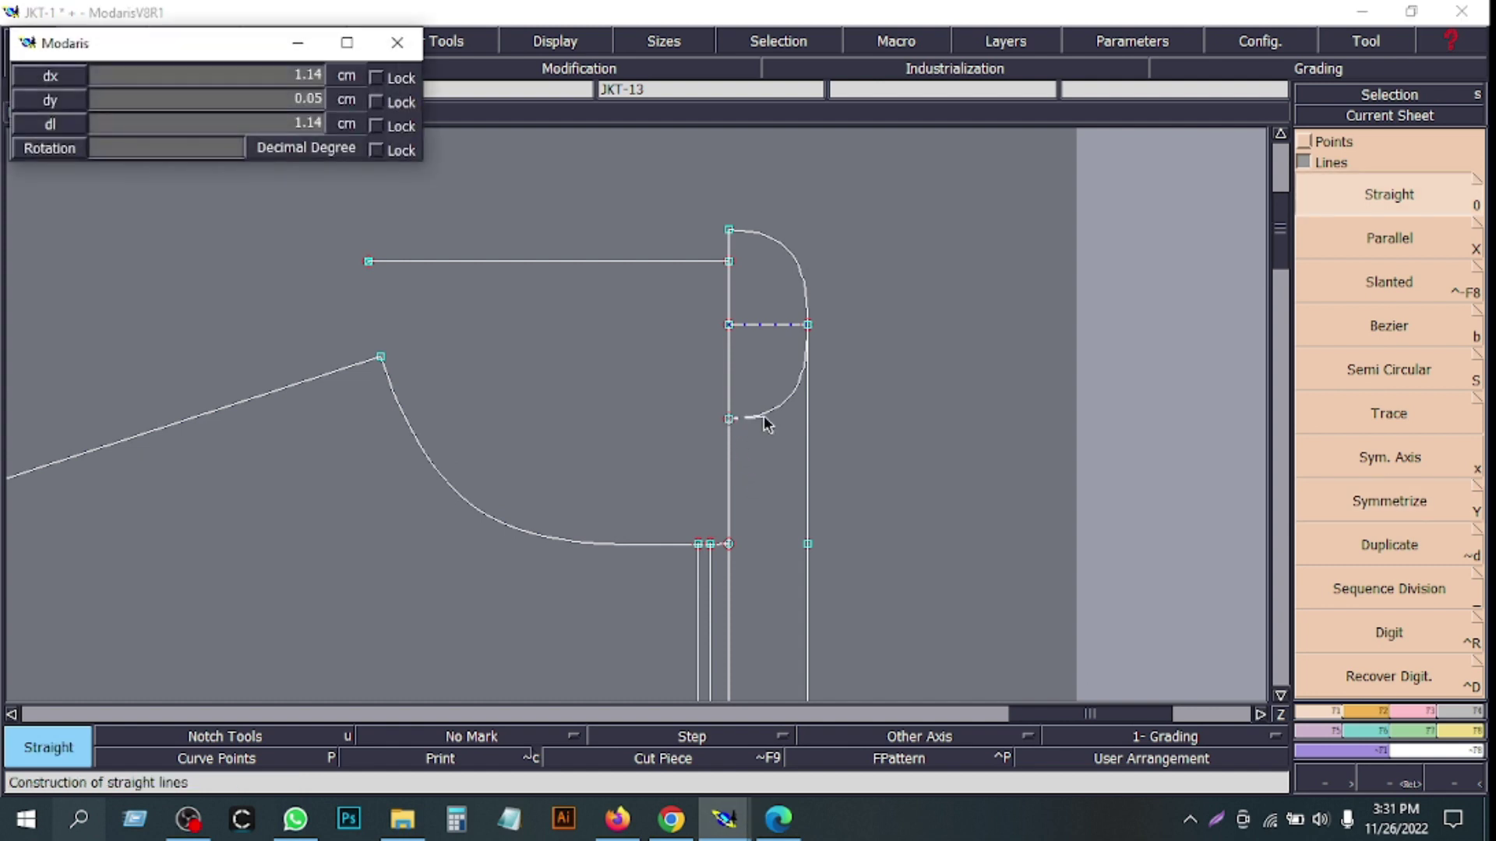
click(808, 419)
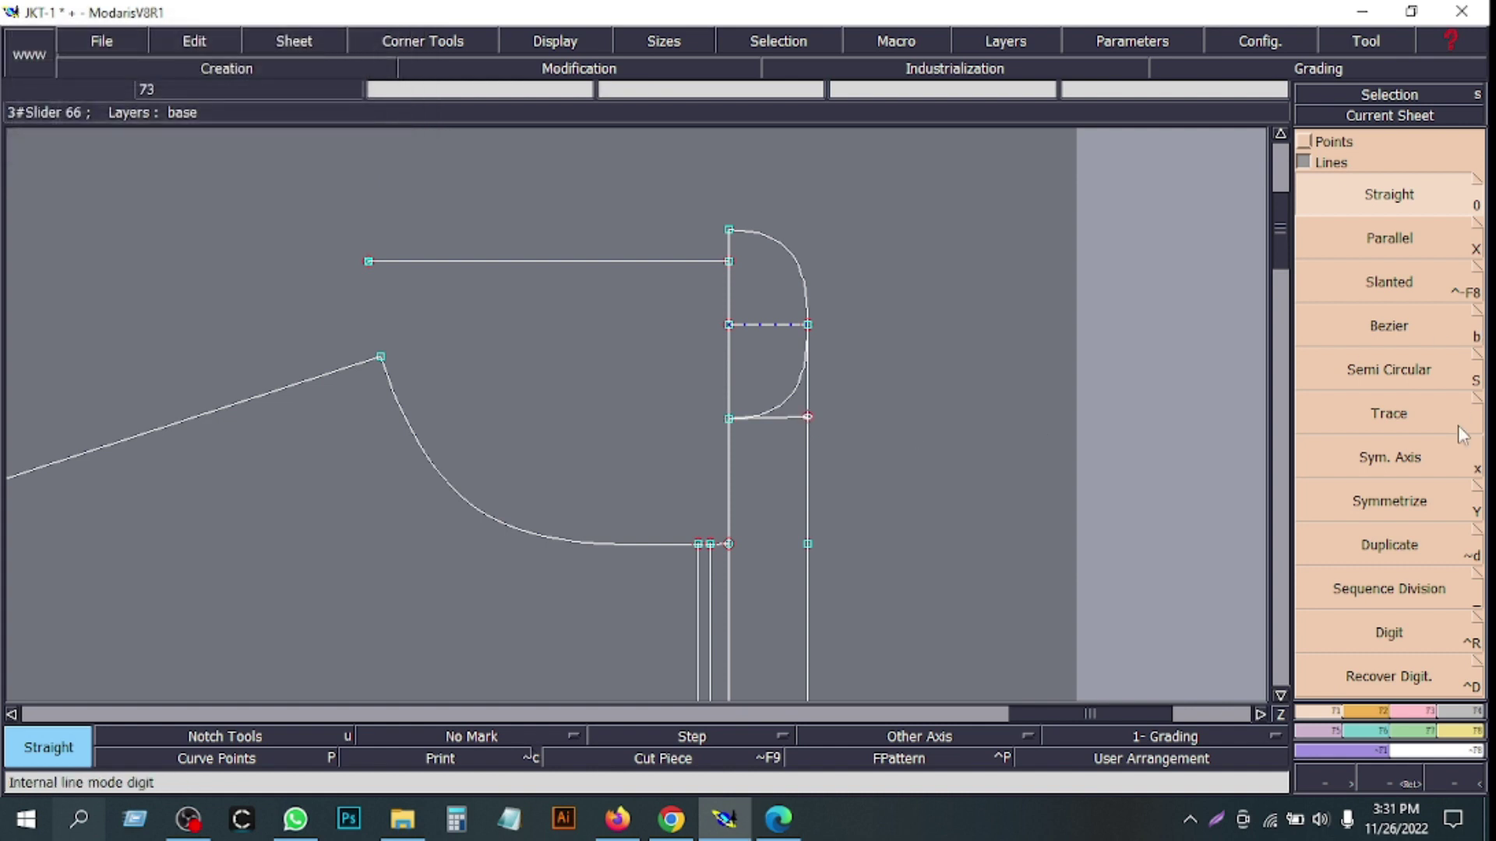
click(1303, 142)
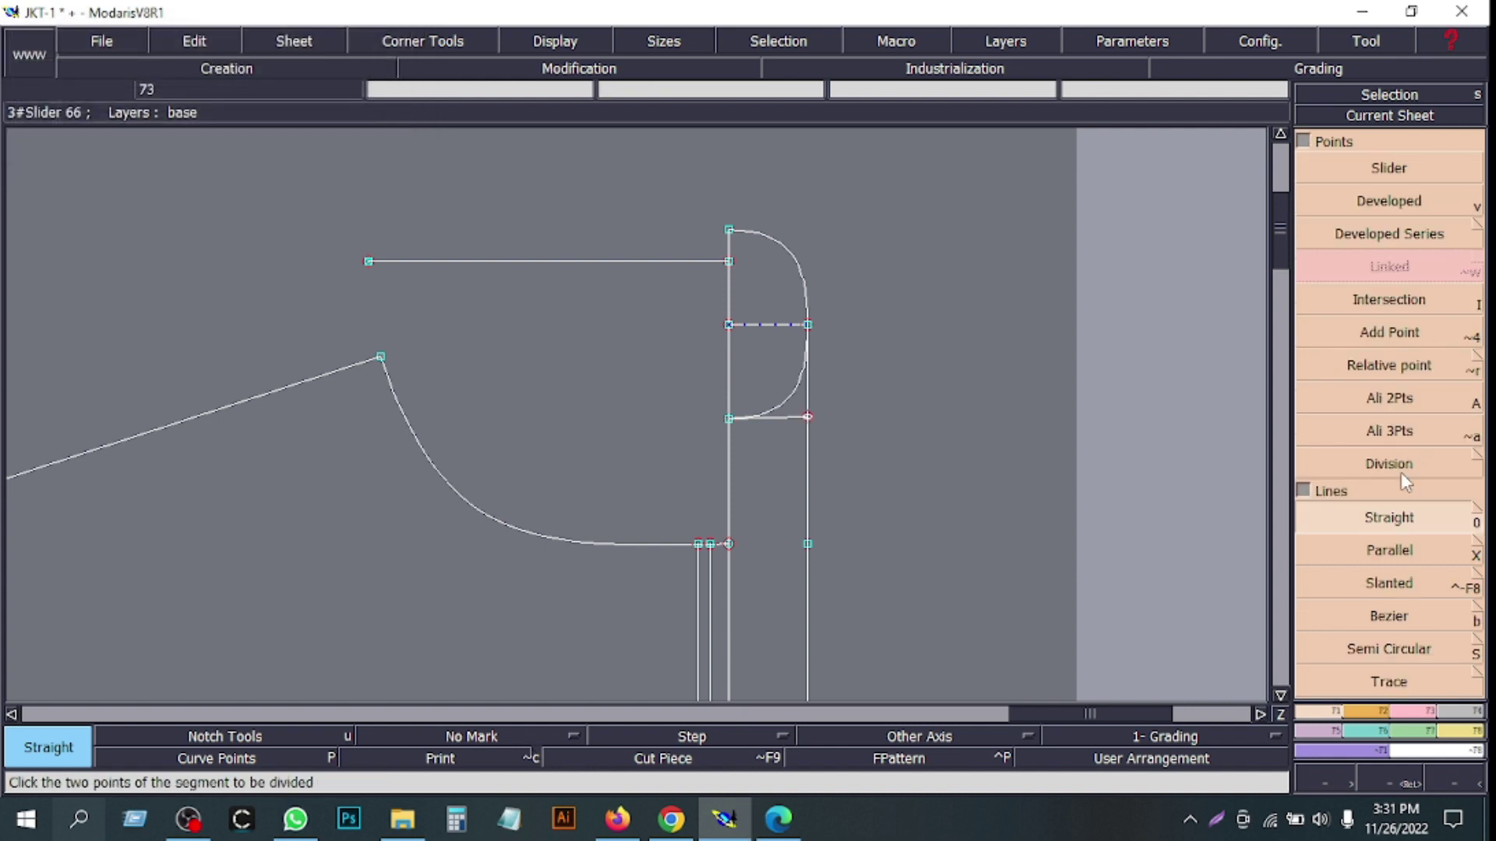
key(shift+a)
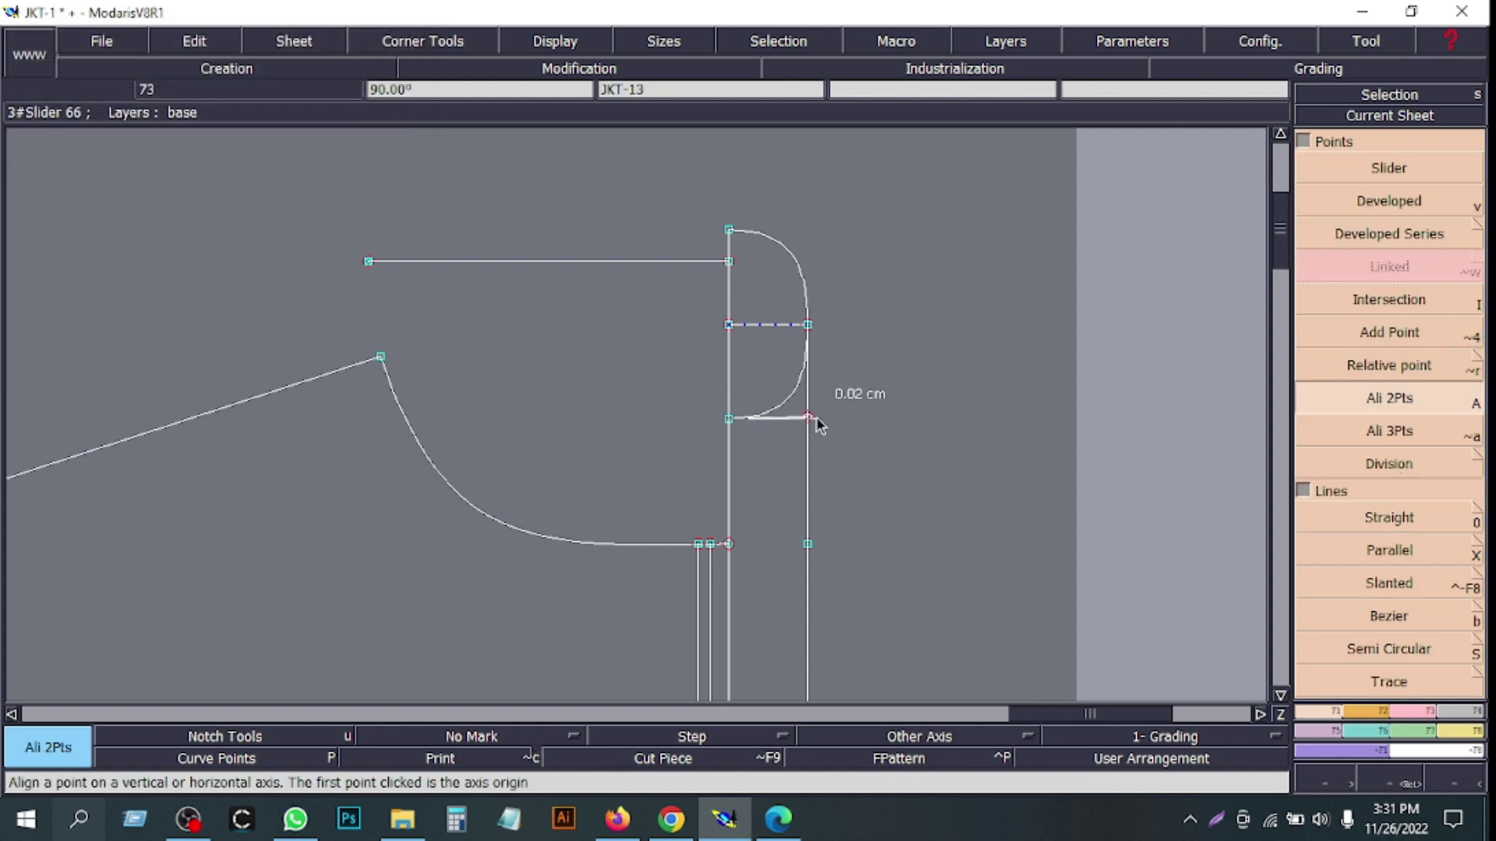
click(808, 419)
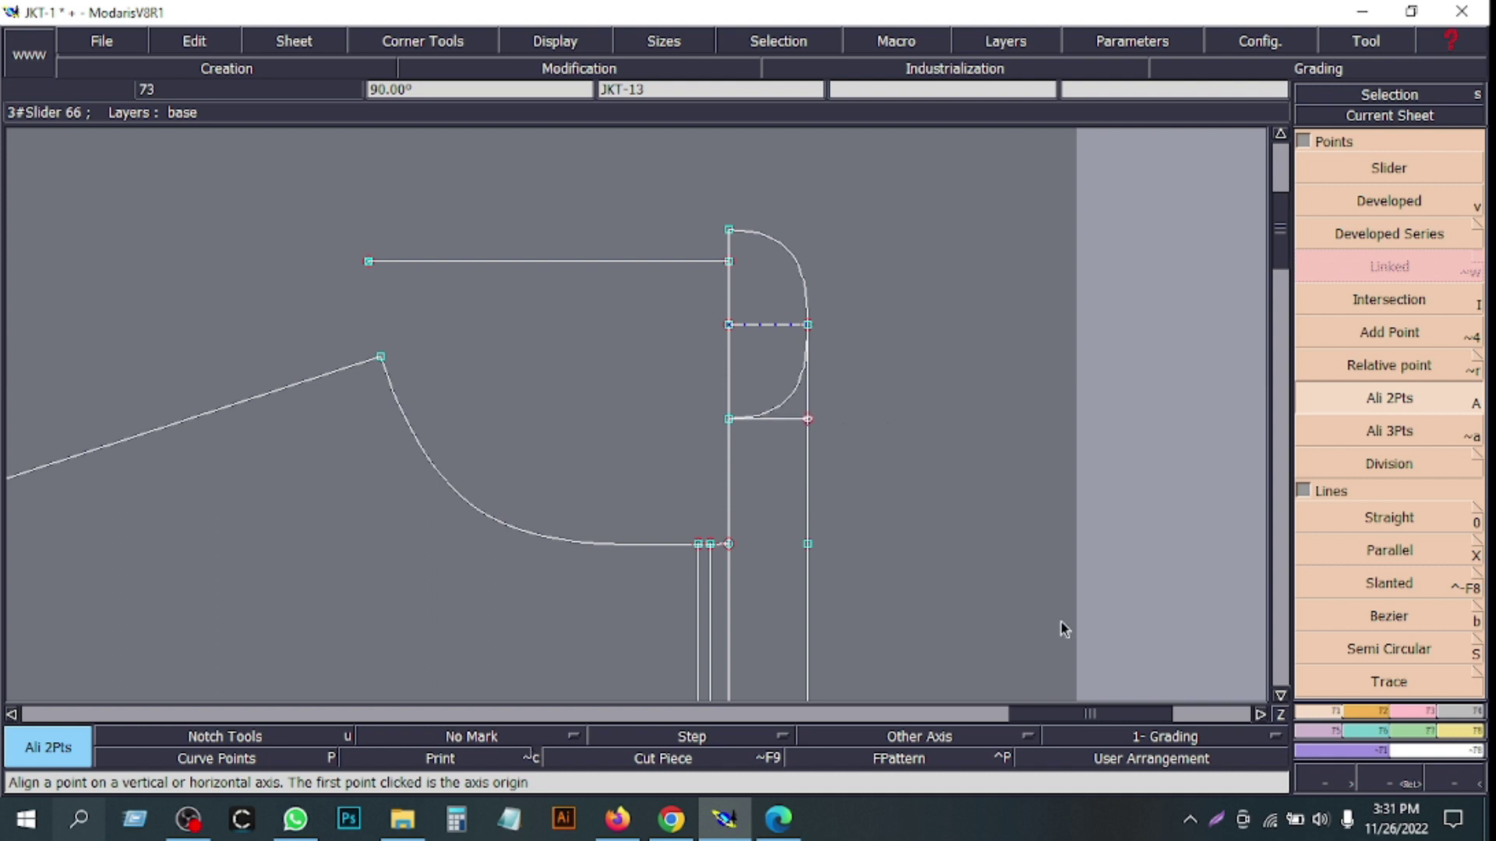
- Insert the new line's end point into the placket's outer line and remove the symmetry axis from the short line above
click(1414, 711)
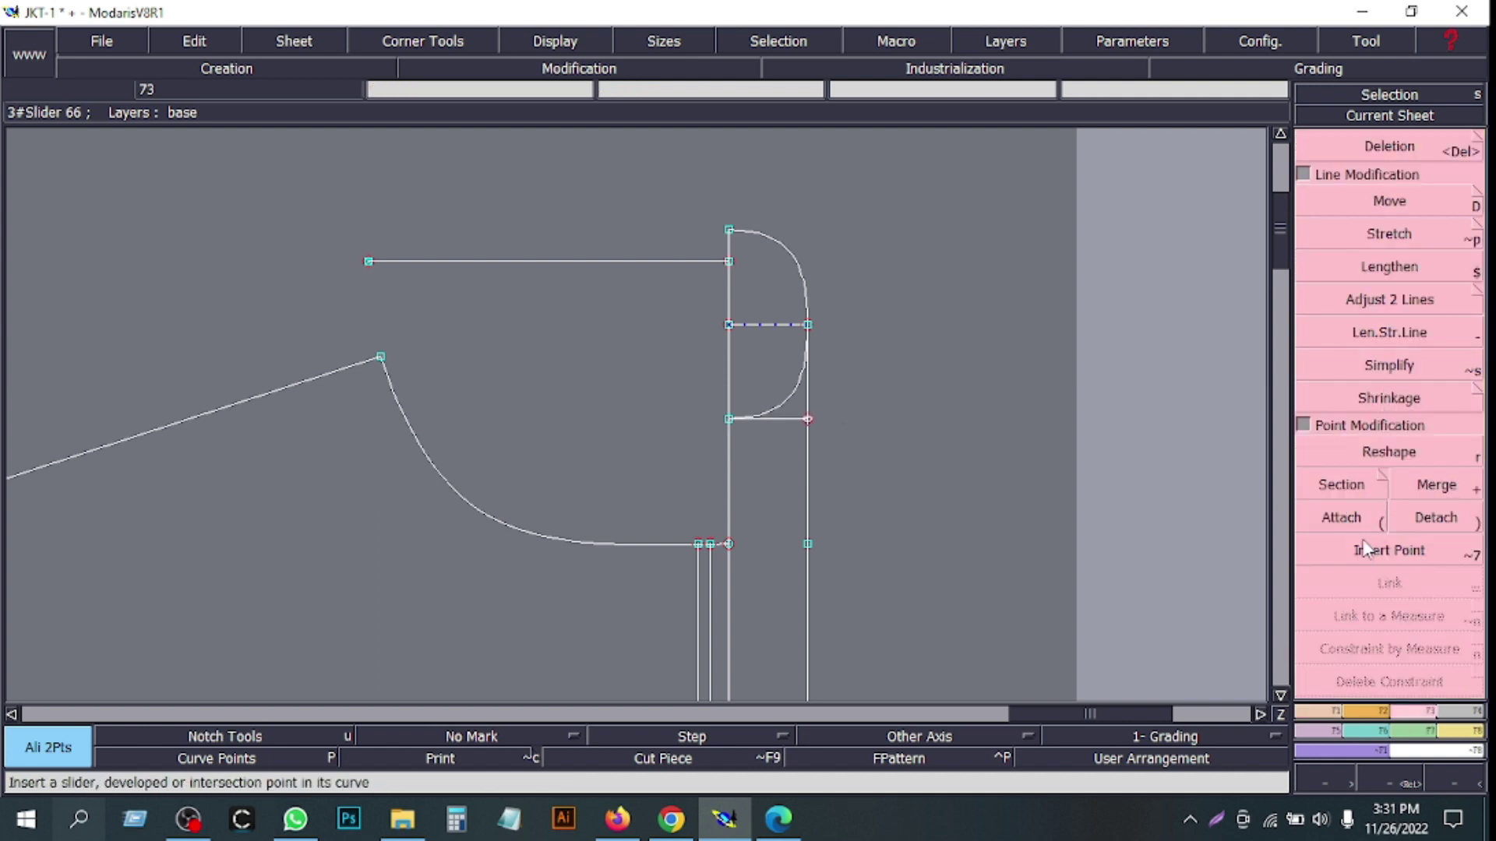
click(1364, 549)
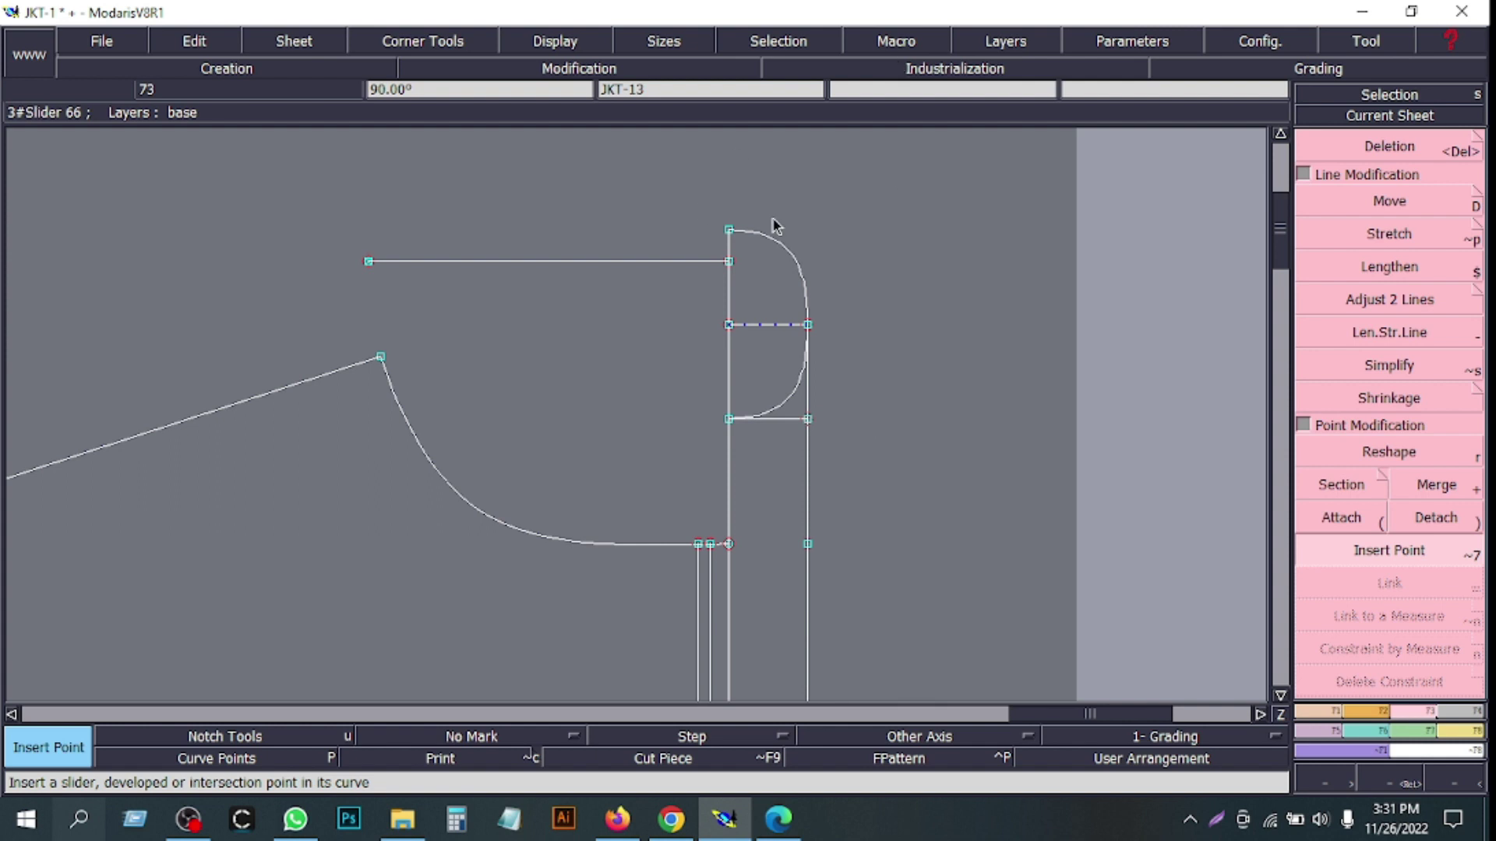
click(1016, 30)
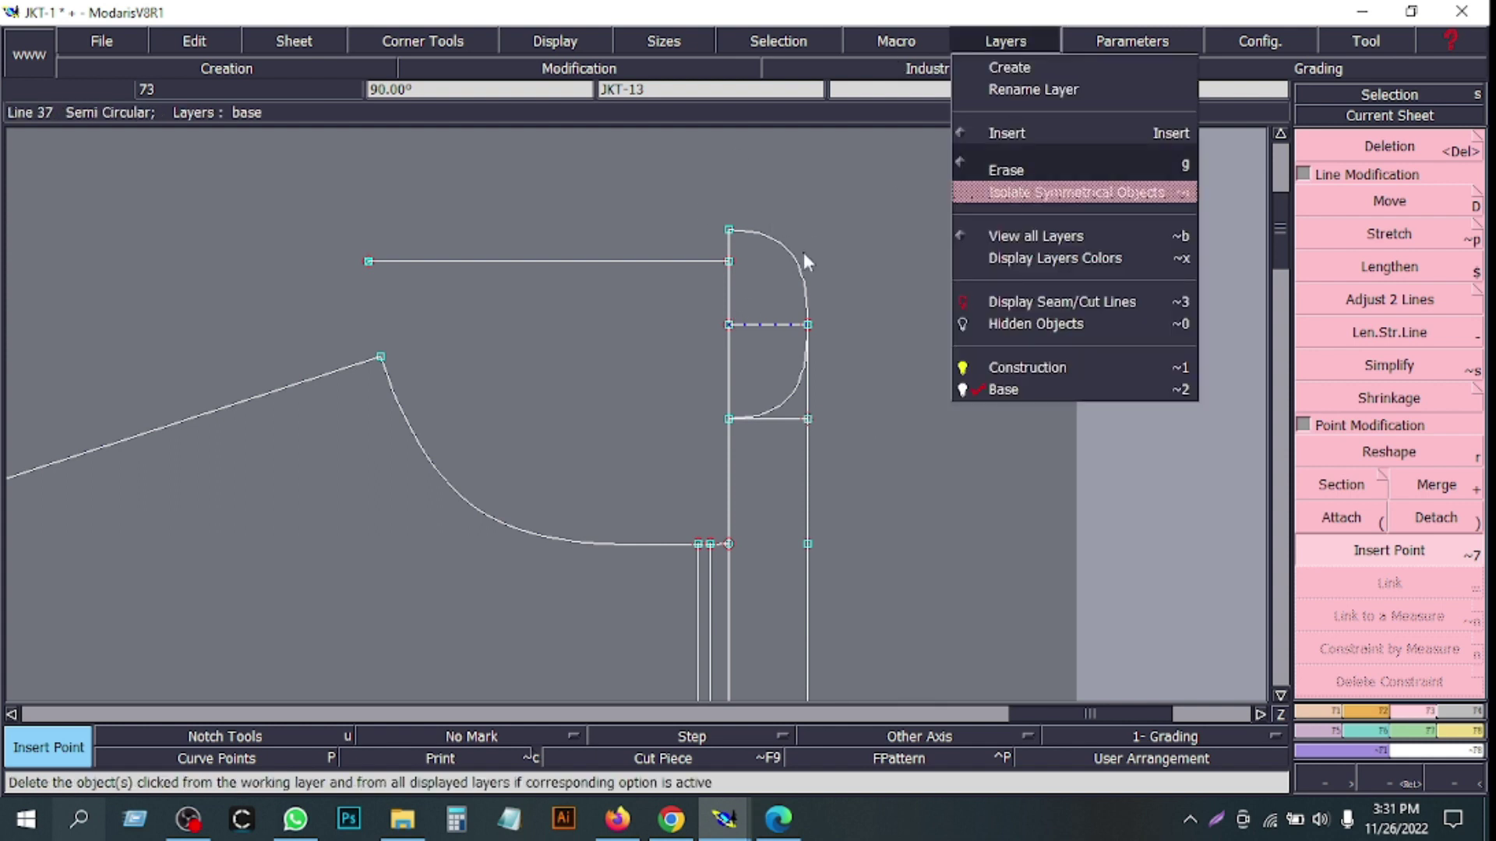
click(777, 324)
- Display only the current sheet and rotate it by -90°
click(1330, 111)
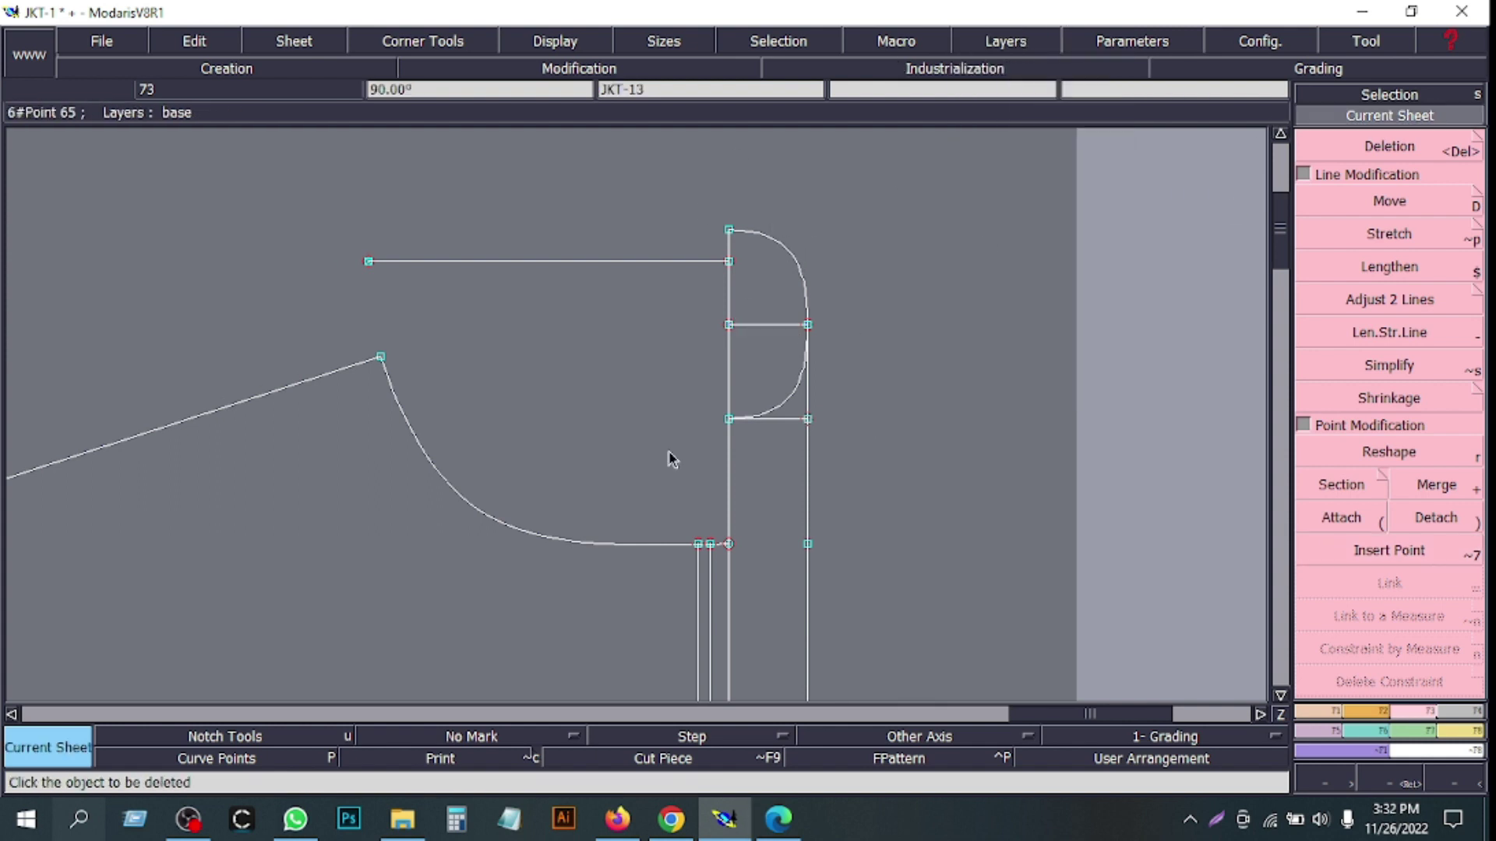
key(Home)
click(1364, 713)
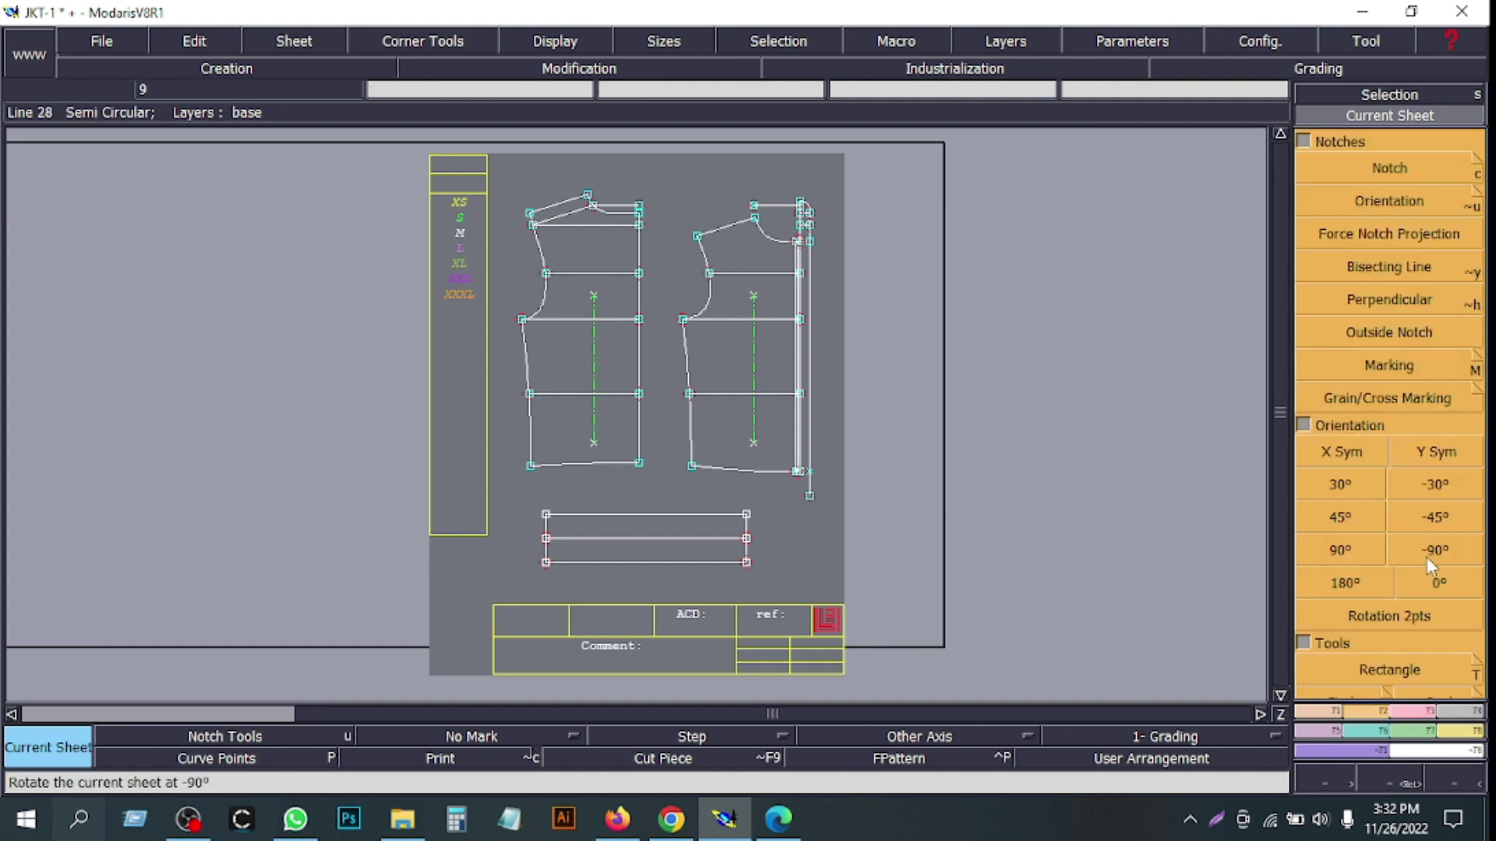
click(1429, 553)
- Lengthen the front piece's centre-front line by 6 cm beyond the hem, level with the end of the placket's outer line
key(z)
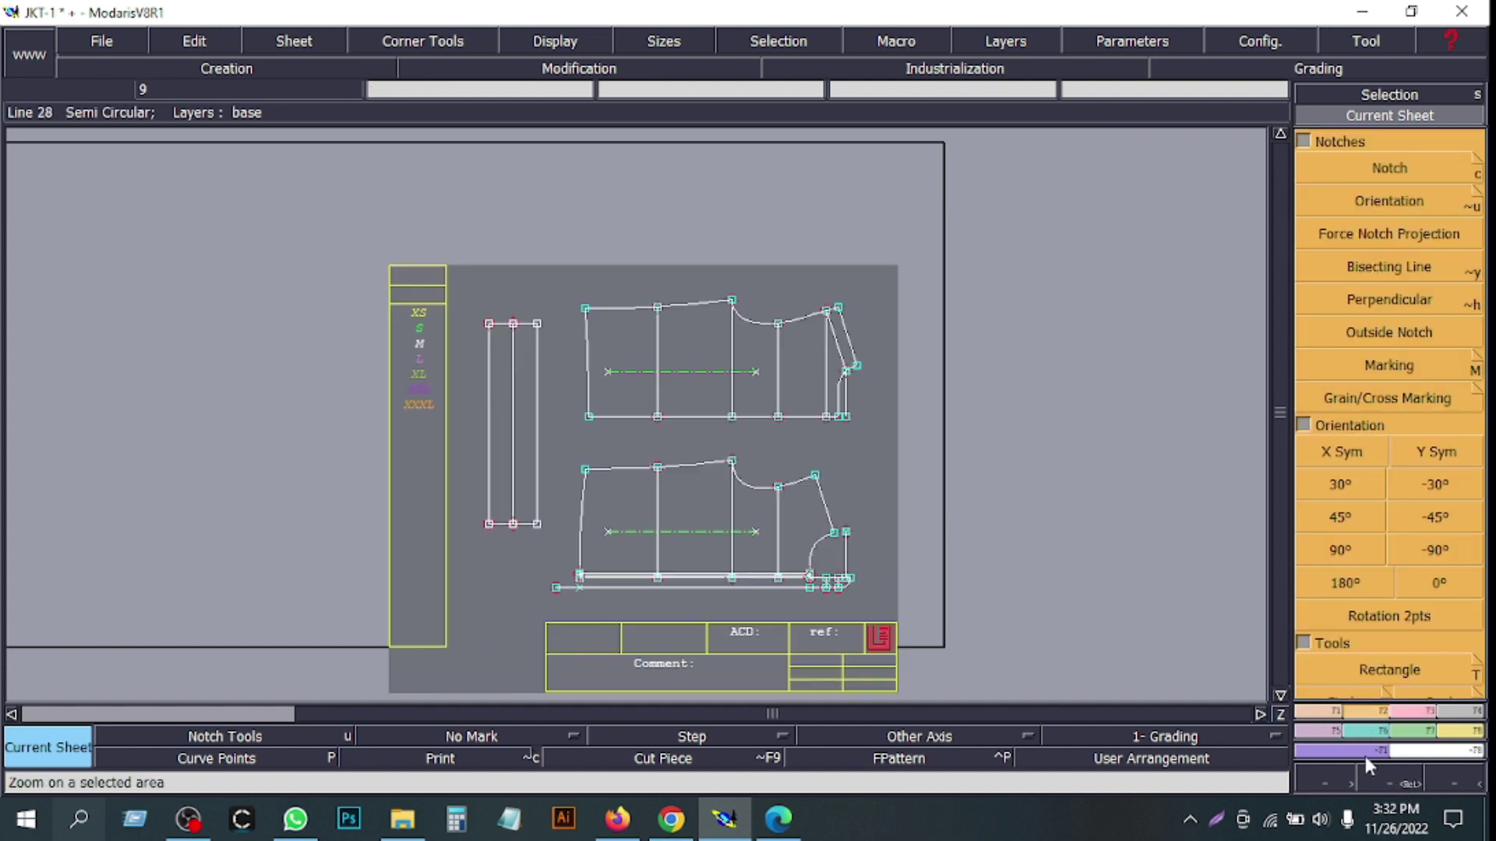
drag(492, 410, 815, 622)
drag(271, 388, 633, 653)
drag(252, 411, 942, 678)
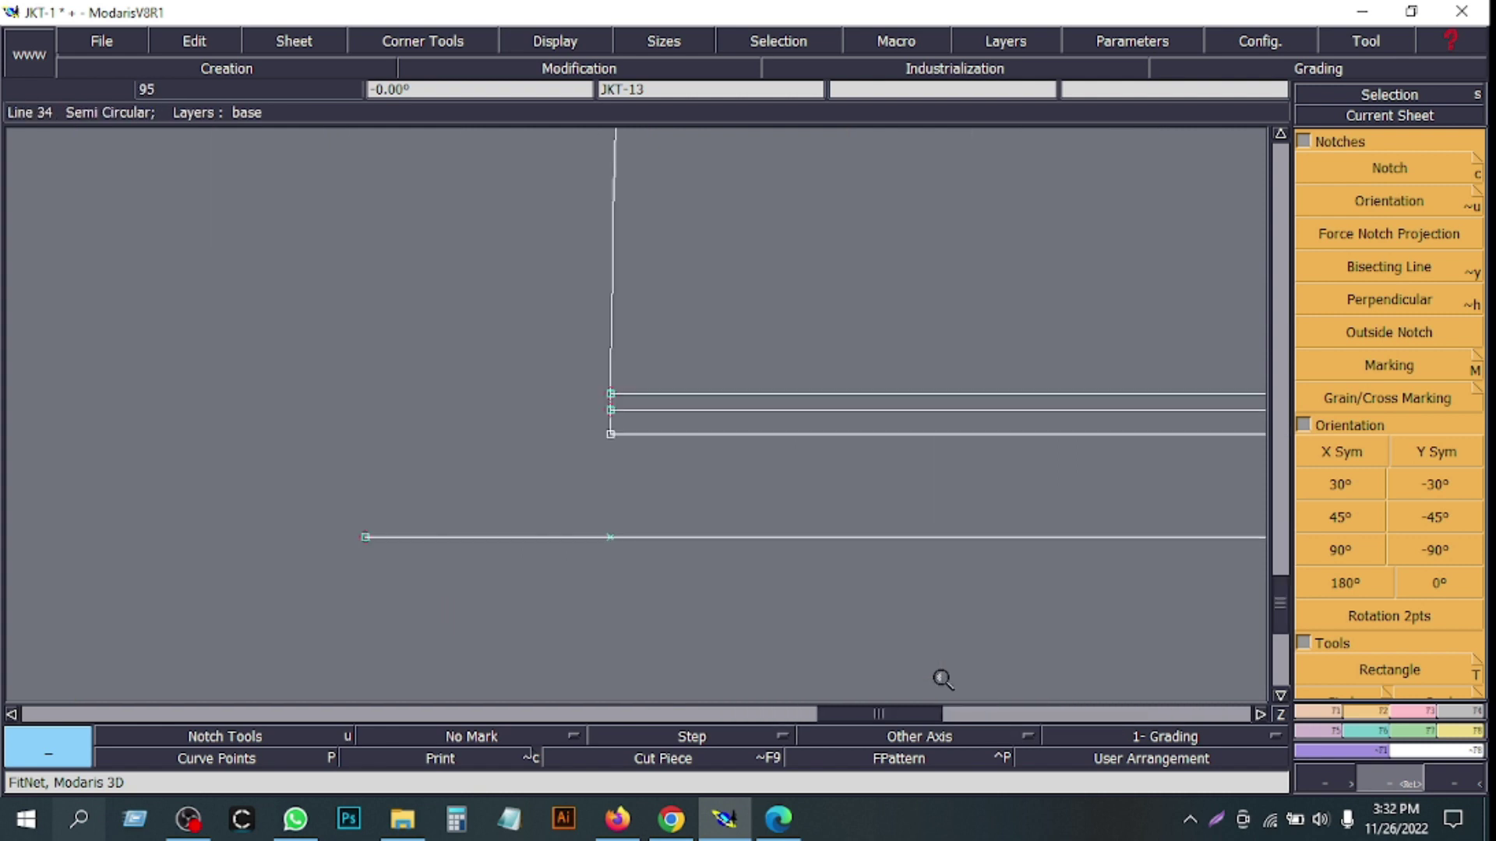
click(1412, 711)
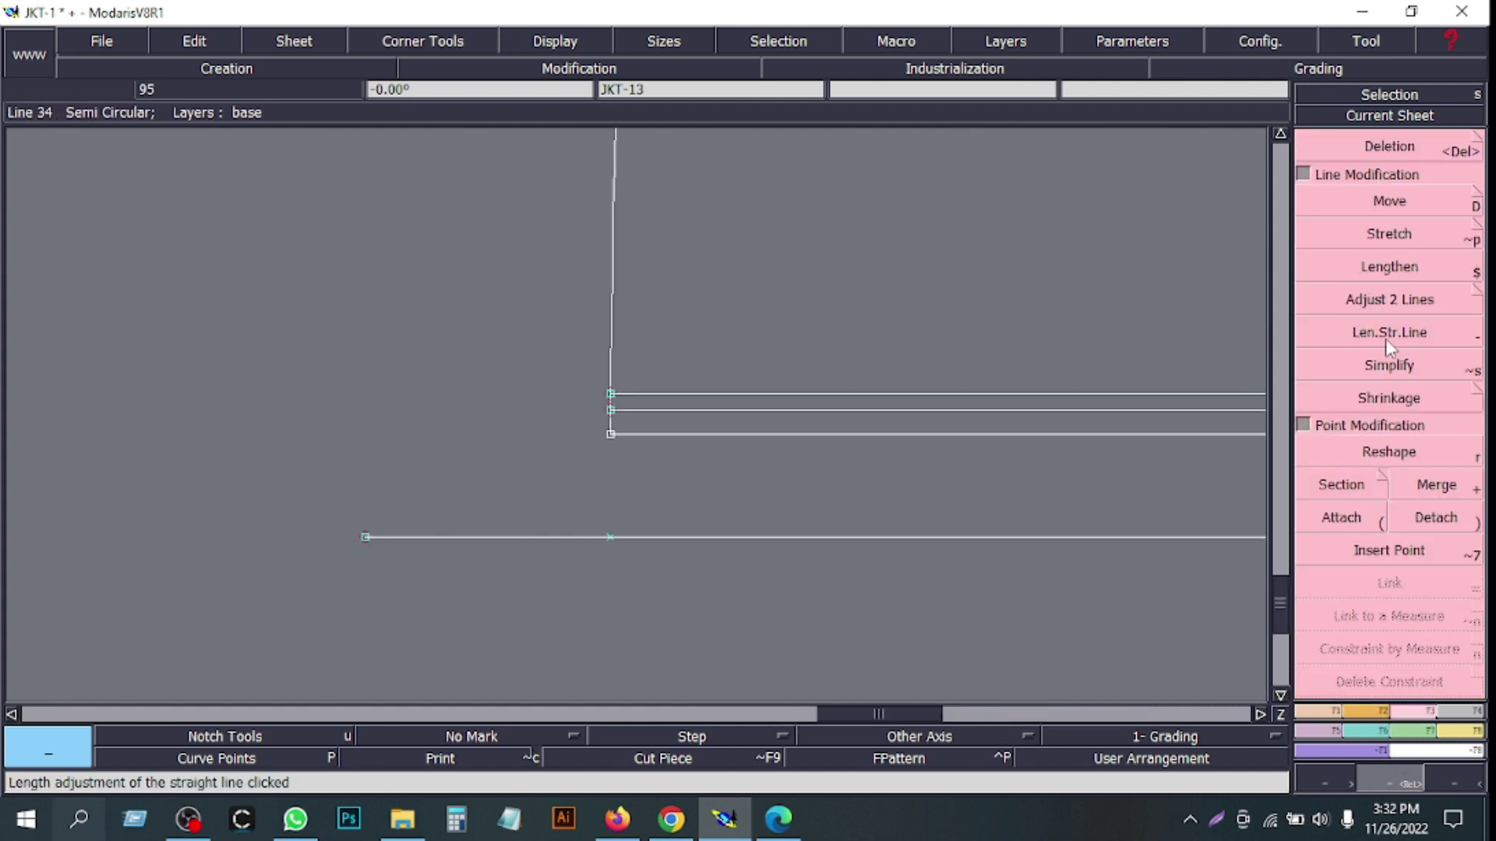
click(1302, 343)
click(637, 434)
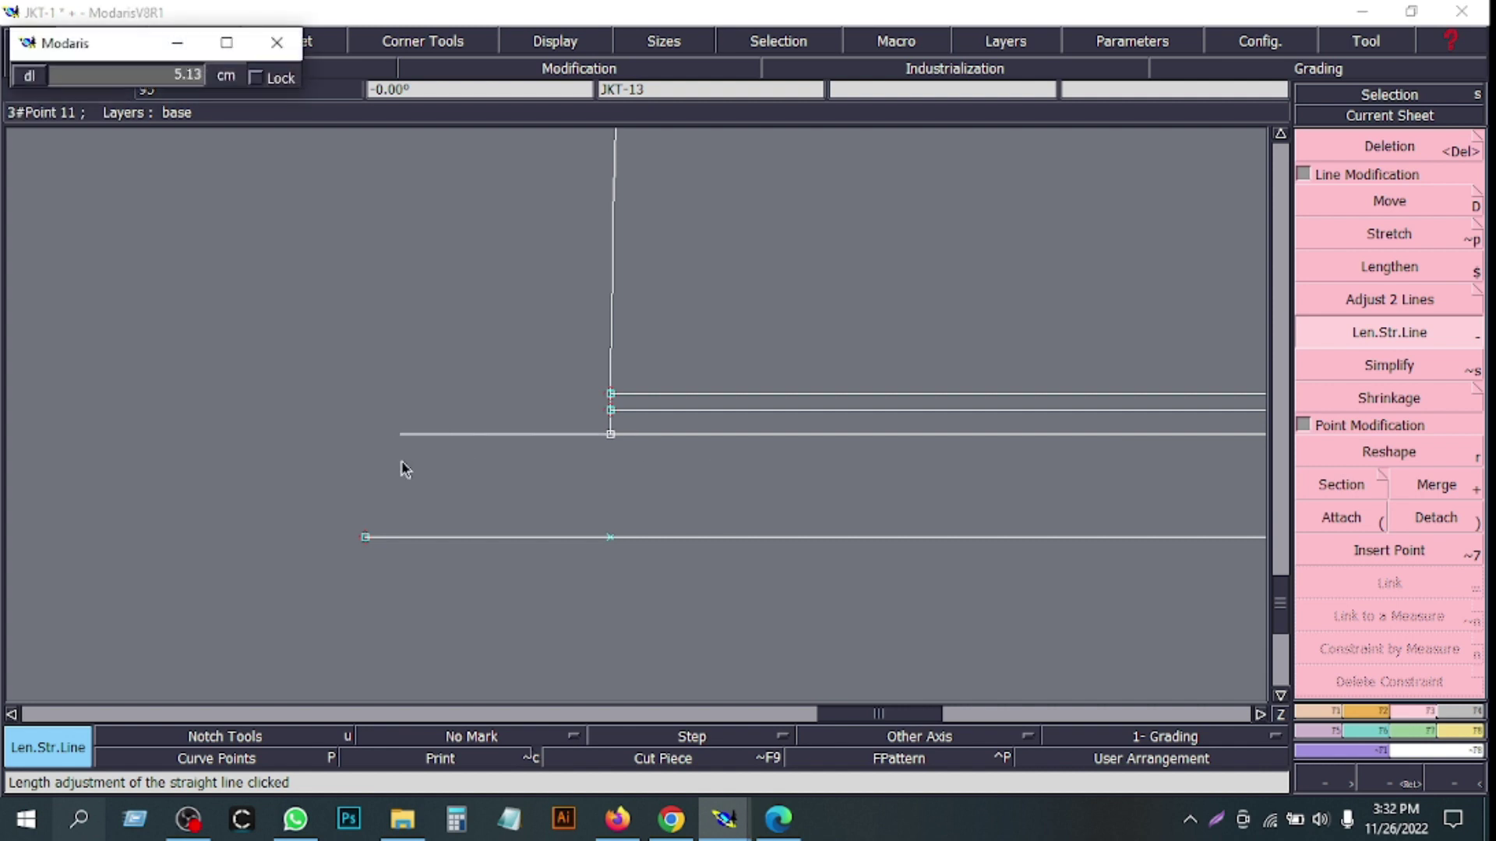
key(Down)
text(6)
key(Return)
click(401, 460)
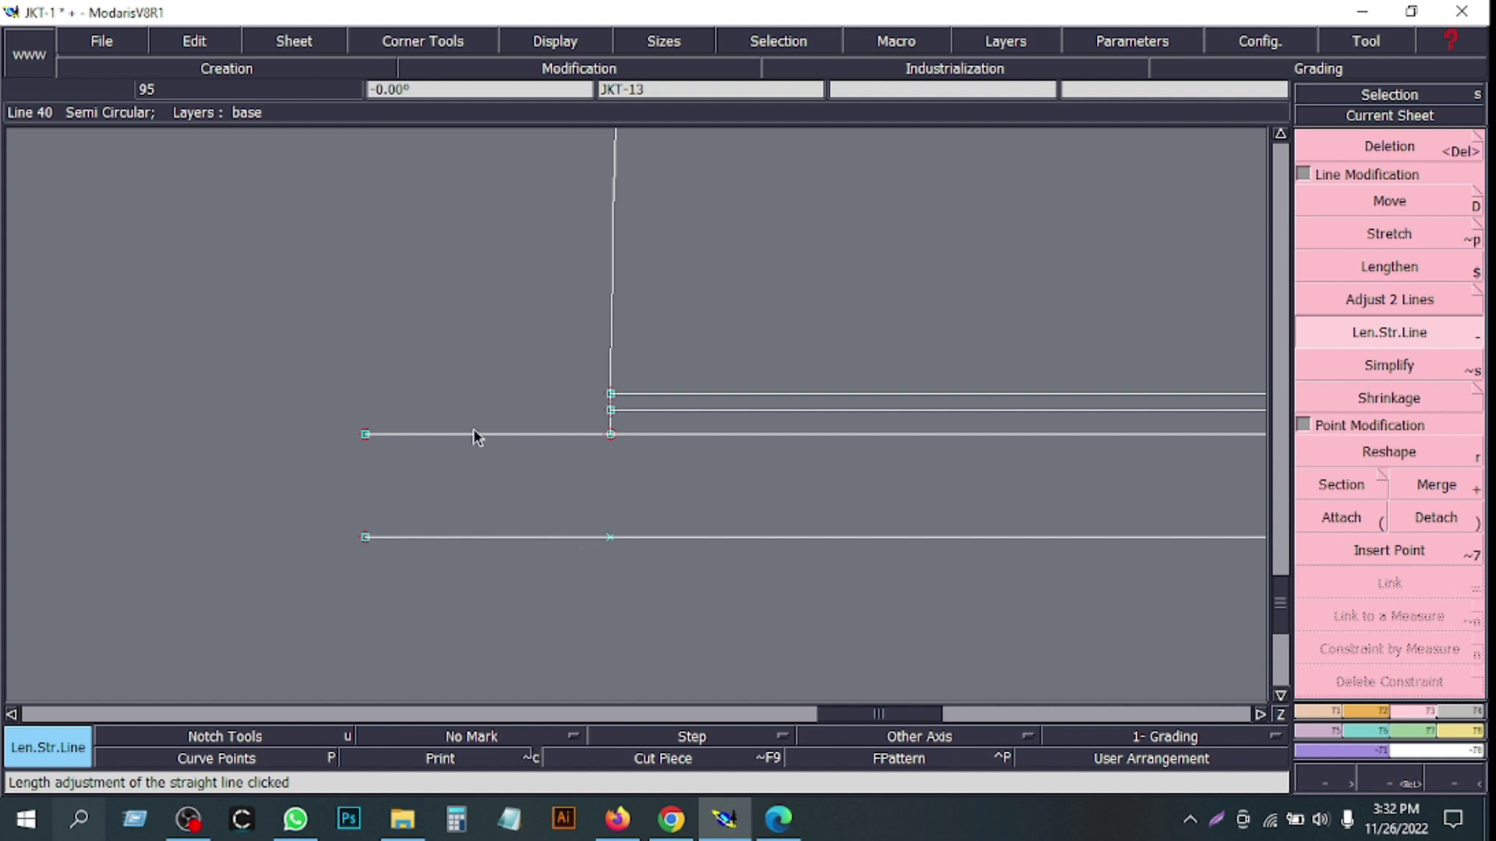
click(1318, 711)
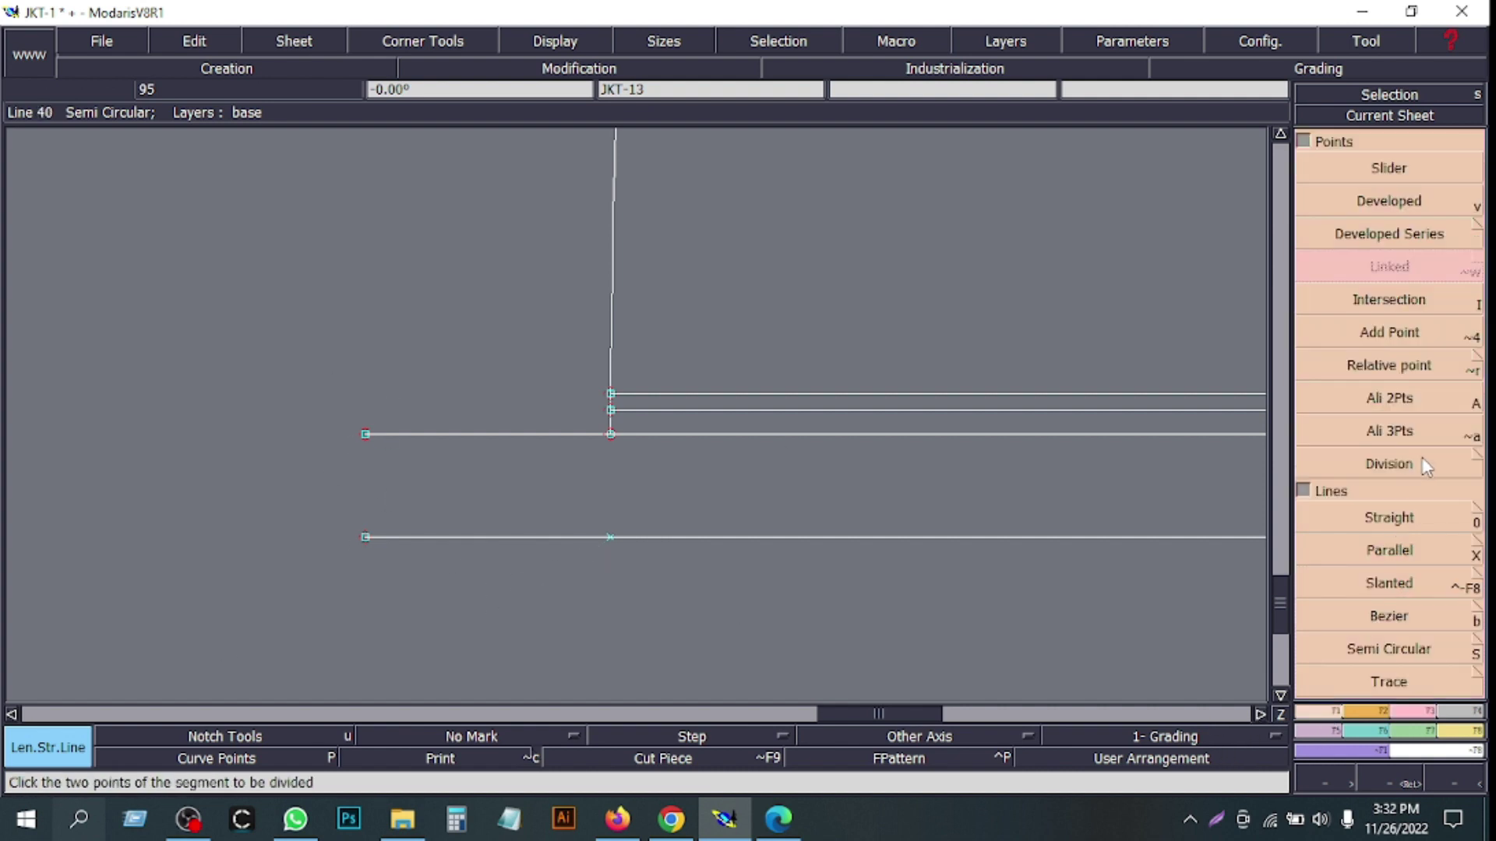
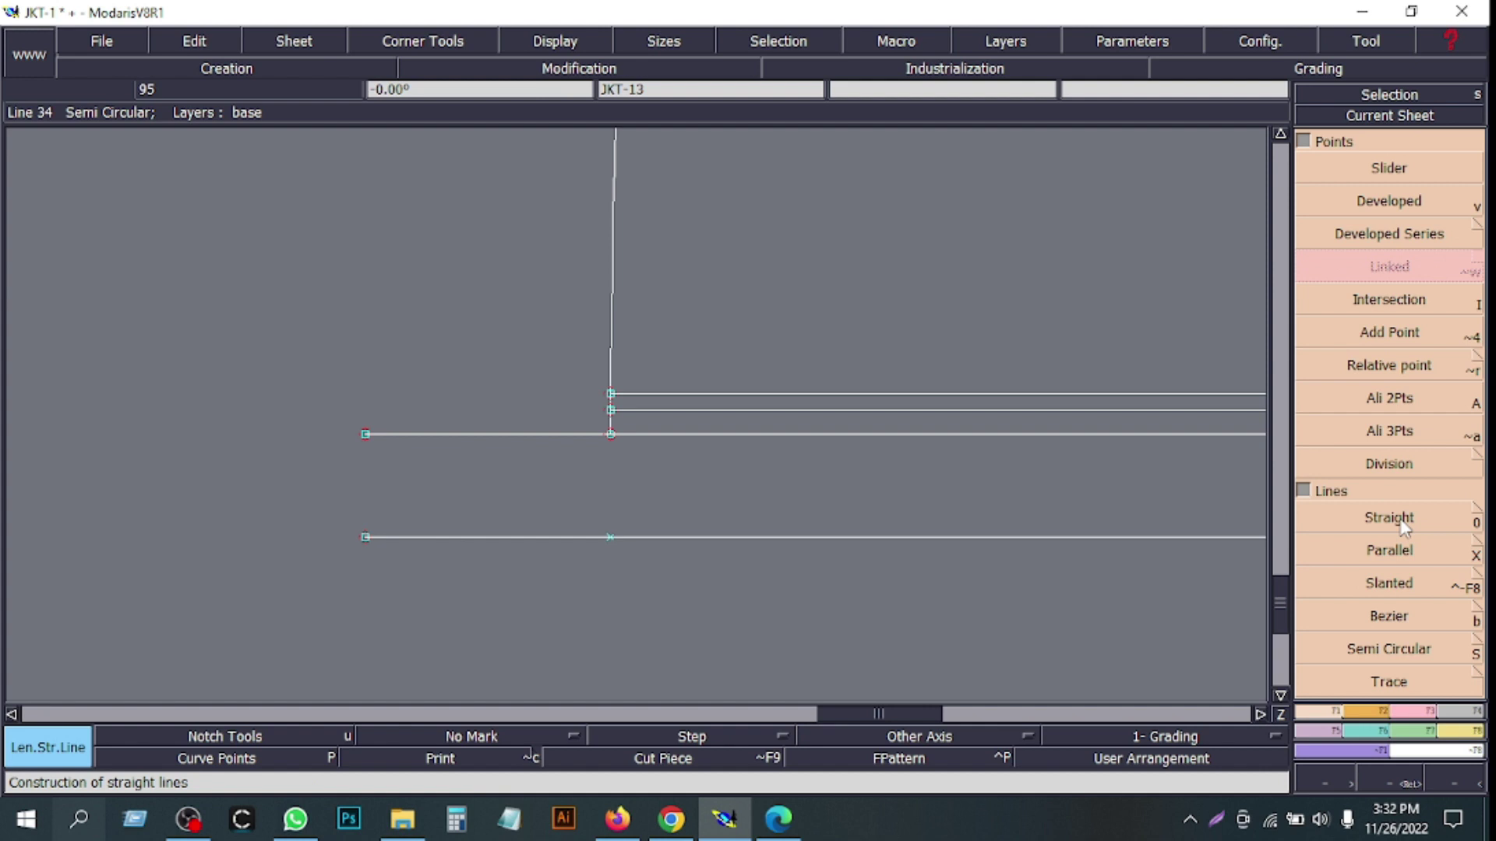
- Draw straight lines between the placket's outer line and the centre-front line at the extended end and at the hem level
key(0)
click(366, 537)
click(365, 434)
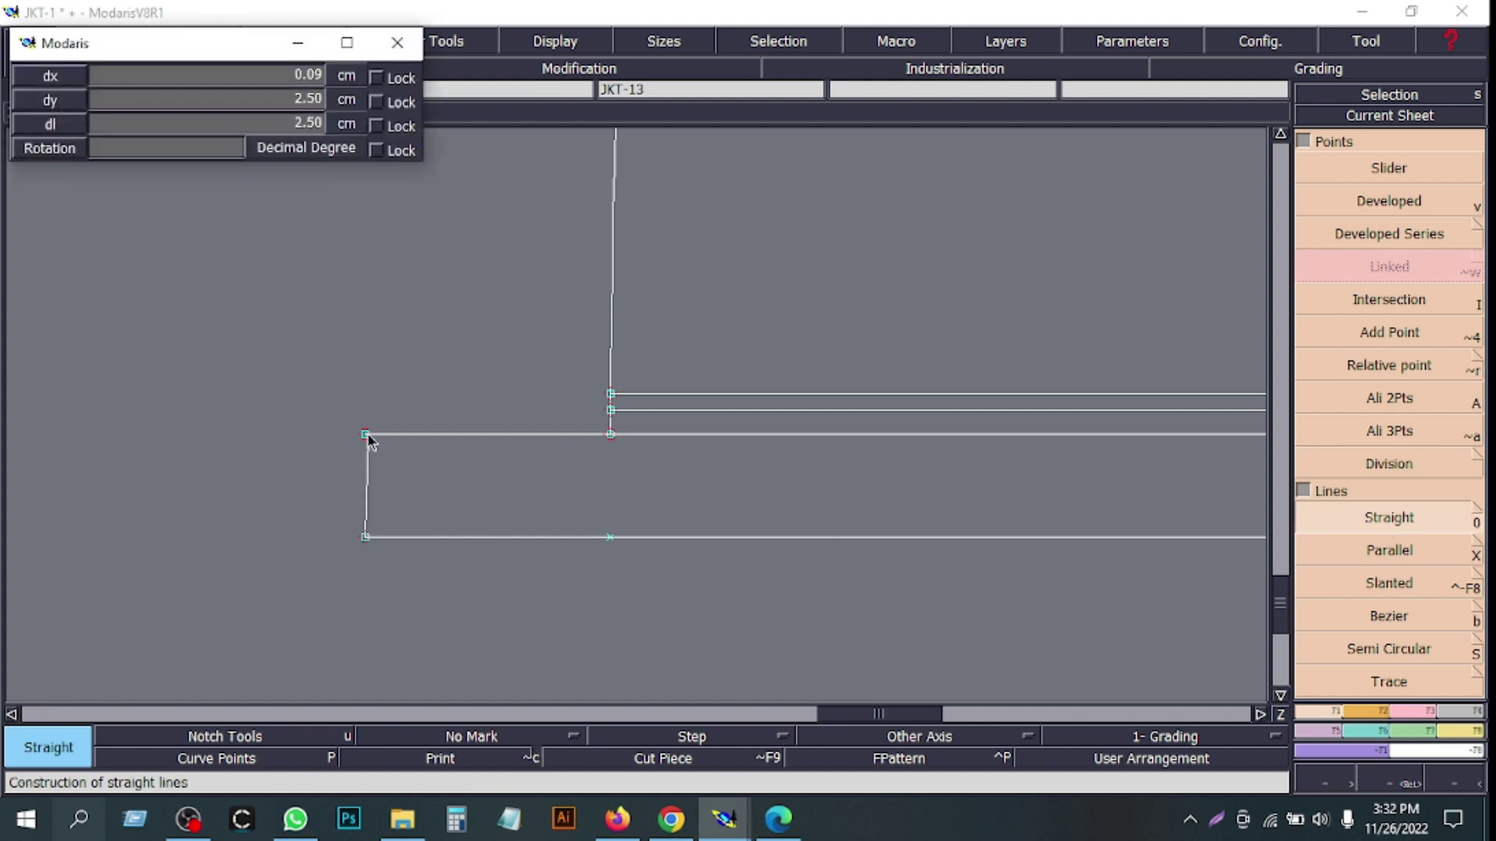
click(610, 537)
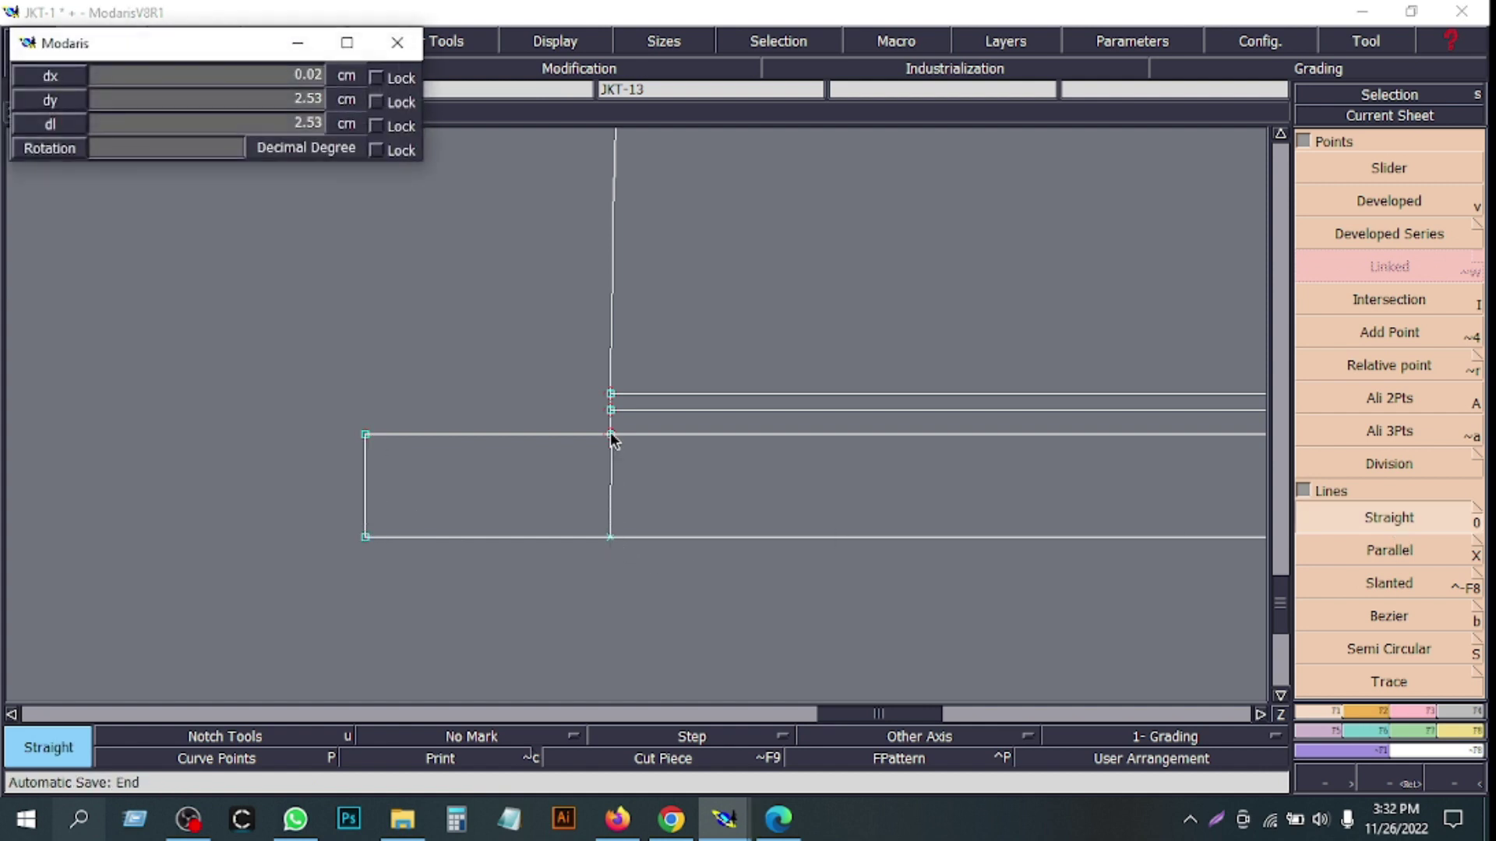
click(610, 434)
- Switch to the tech pack PDF in the browser, examine the inside view's front facing and hem measurements, and return to Modaris
click(1369, 115)
click(677, 402)
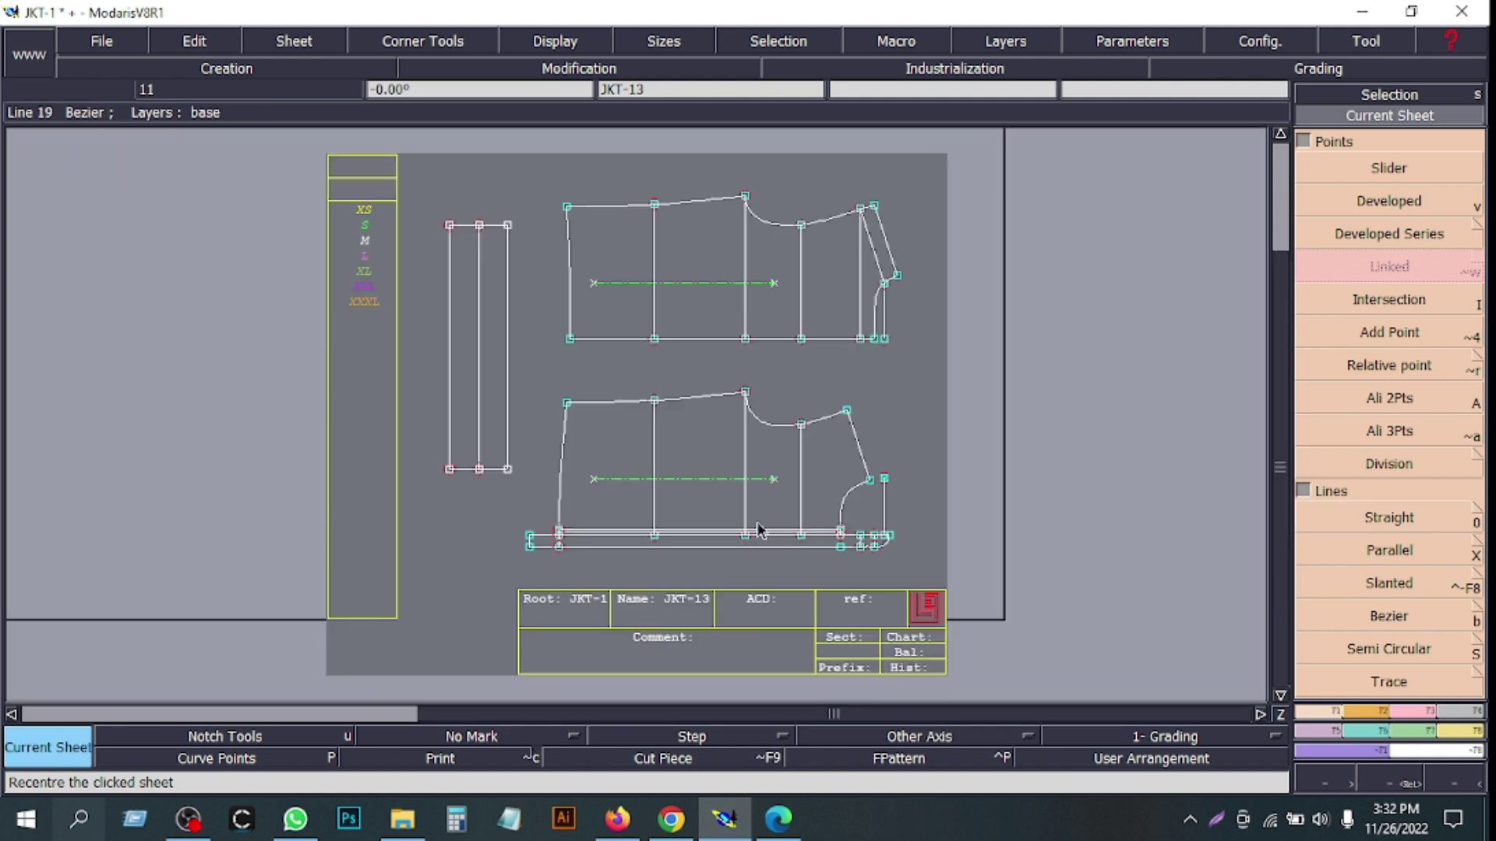
key(Return)
drag(479, 350, 965, 600)
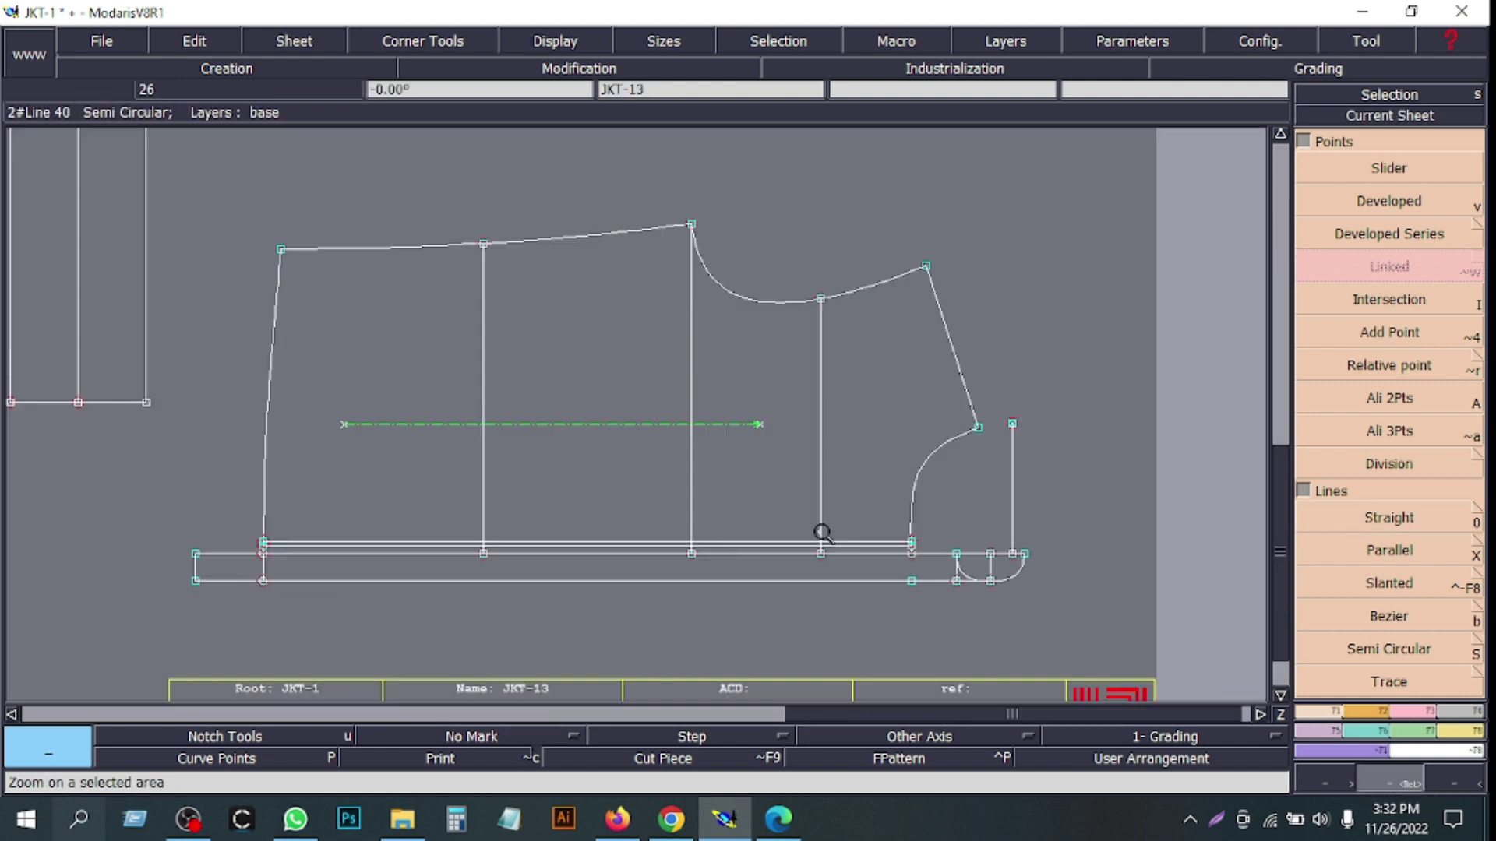
drag(111, 181, 1140, 659)
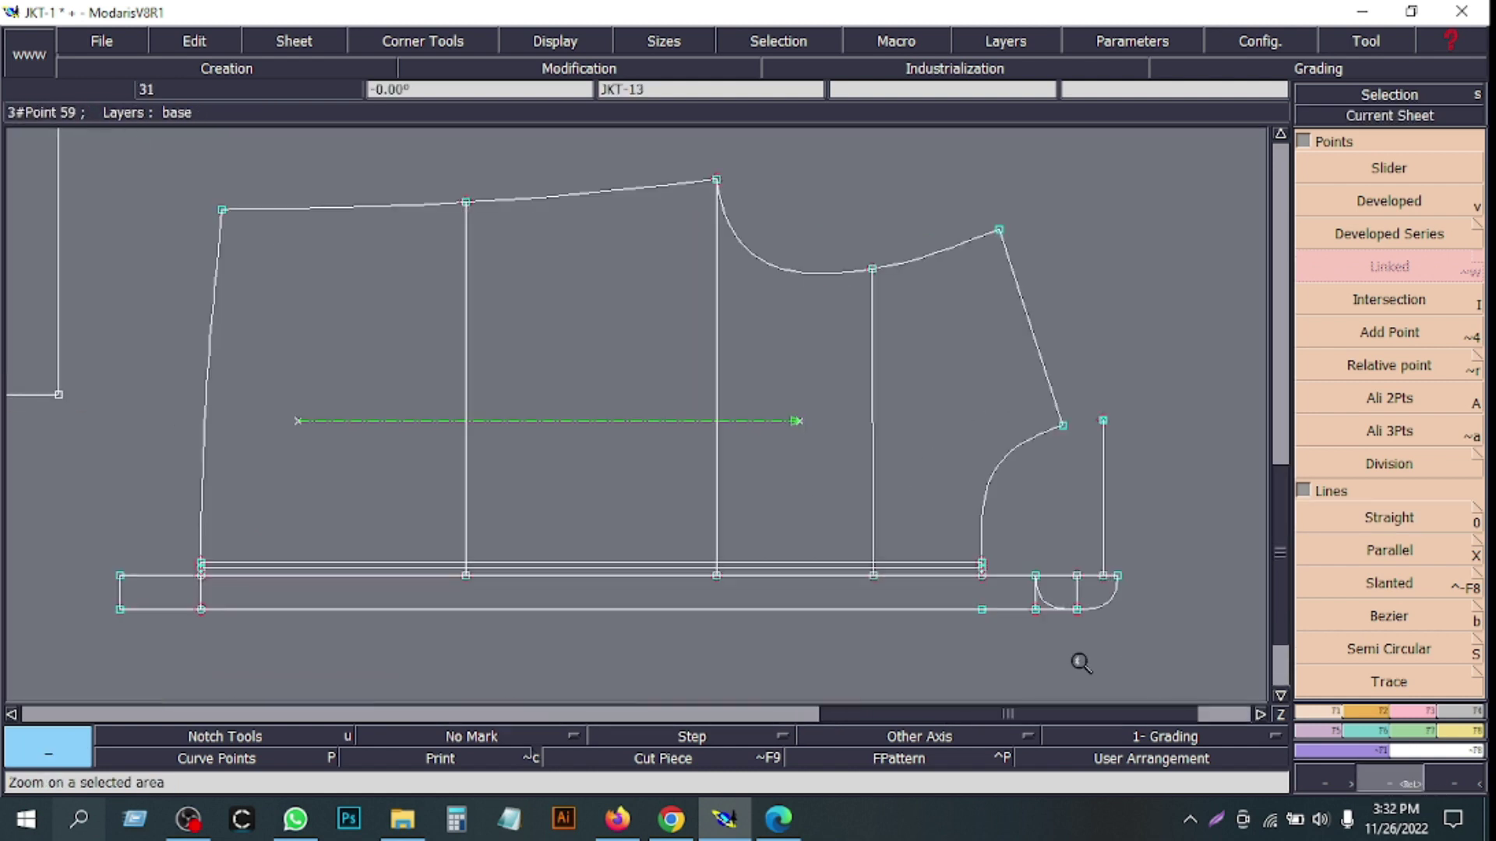
drag(128, 153, 1162, 652)
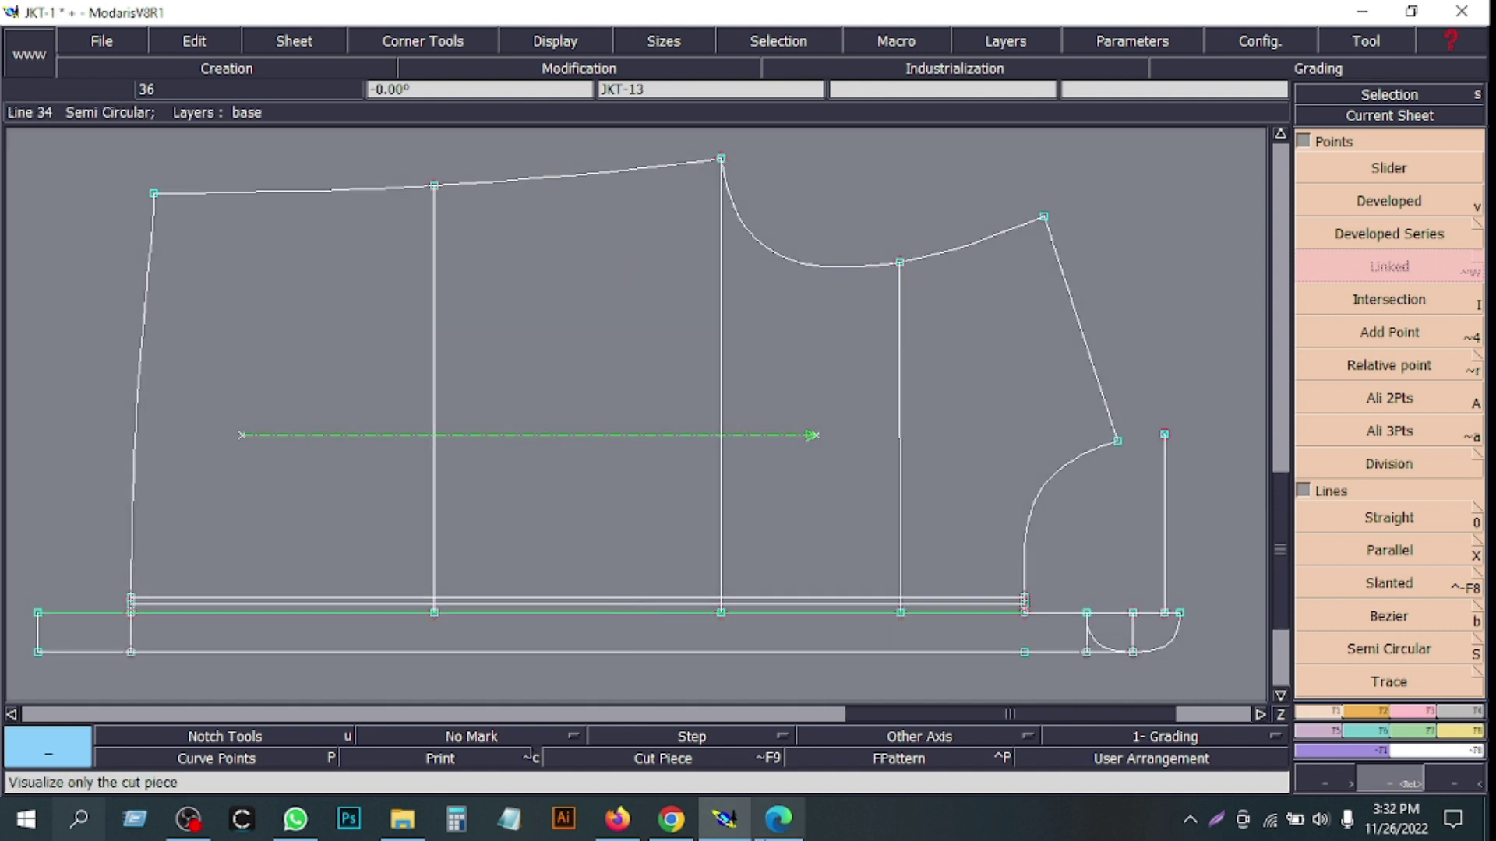
click(778, 818)
scroll(737, 672, down, 15)
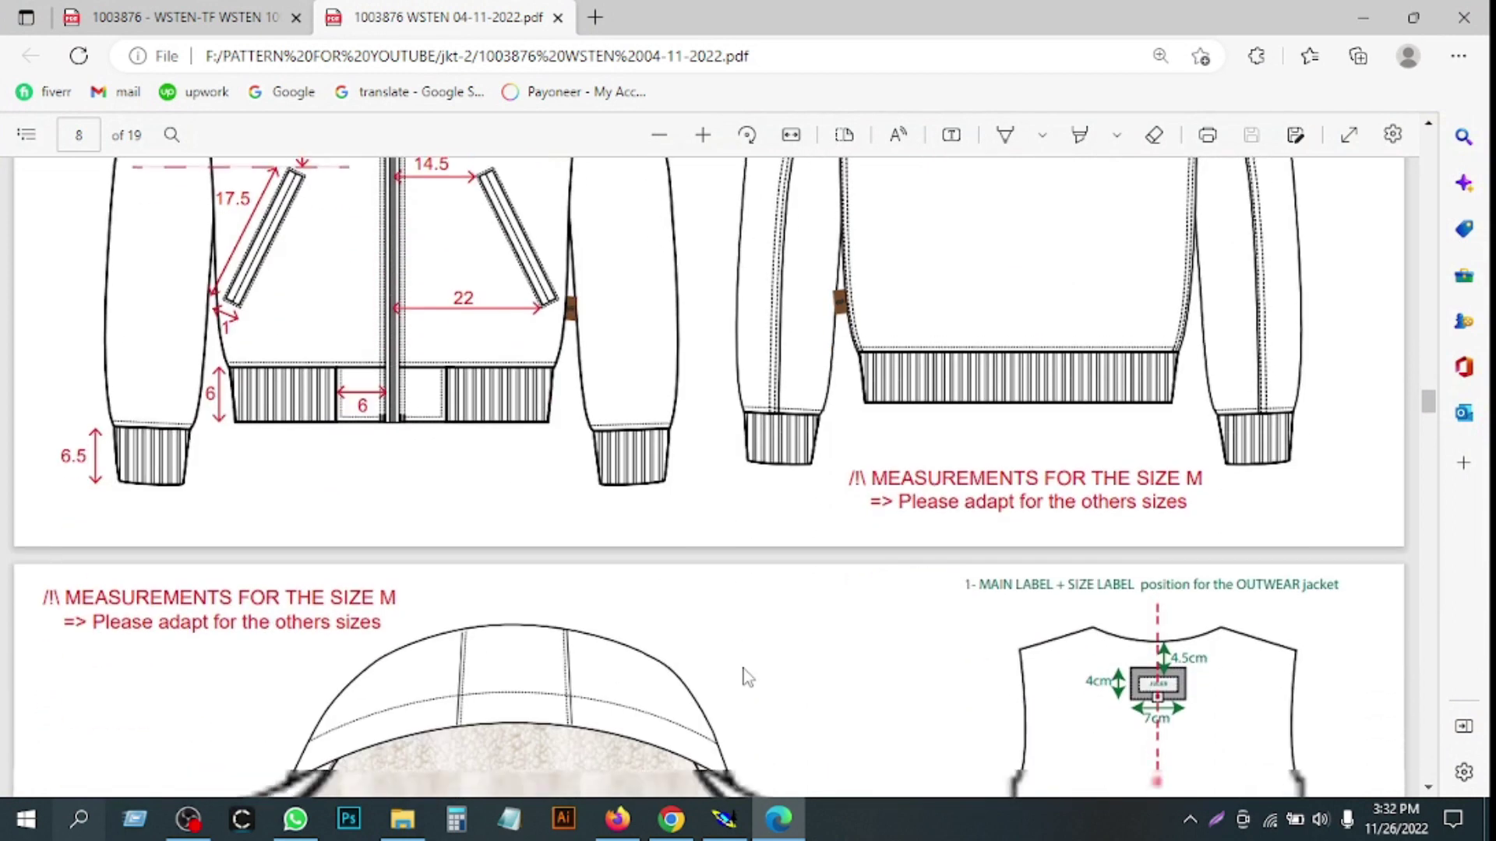
scroll(745, 667, up, 2)
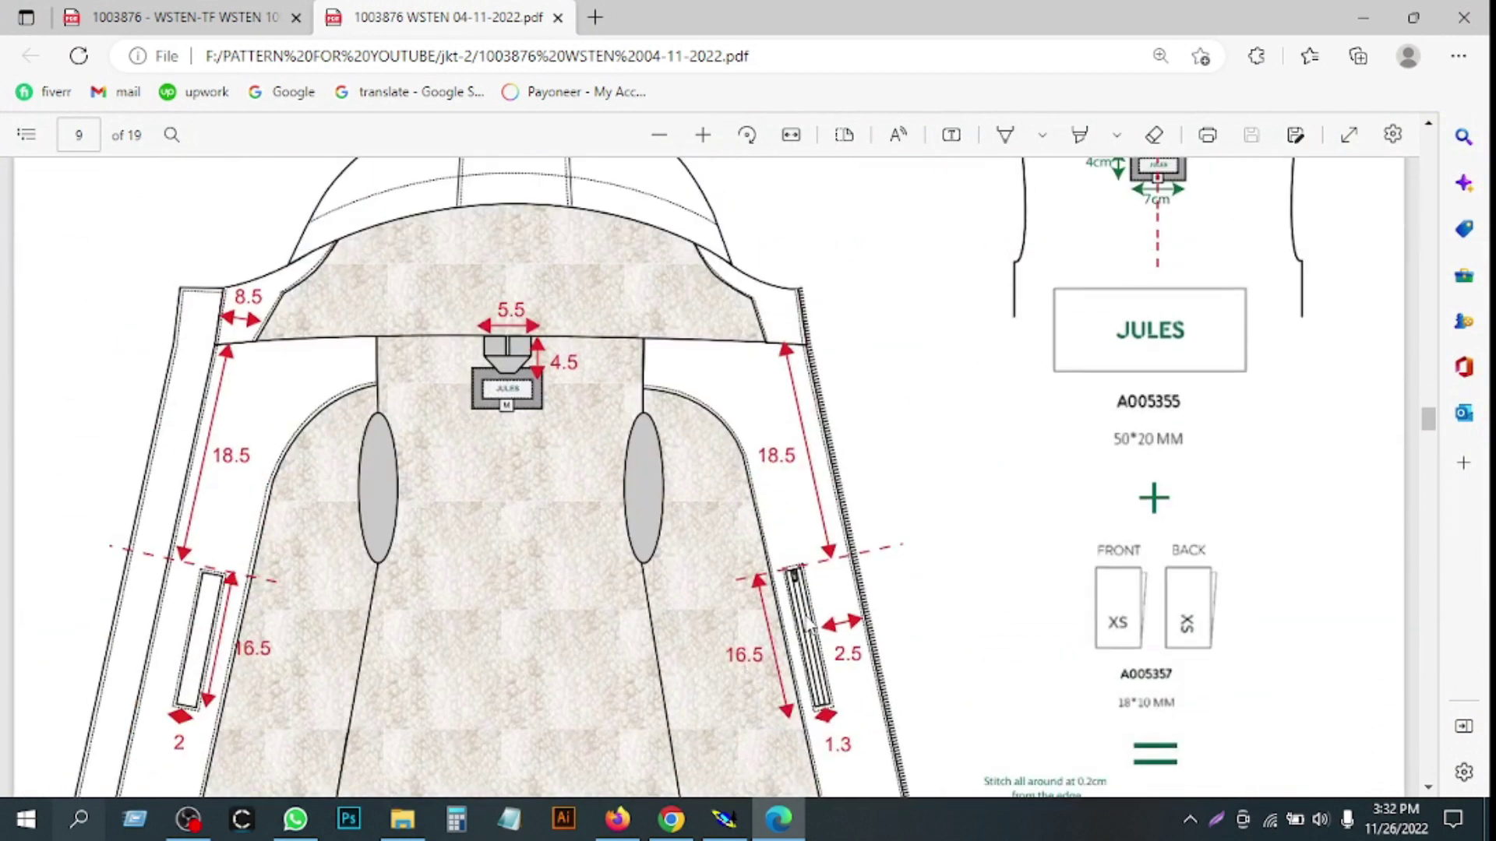
scroll(795, 547, down, 1)
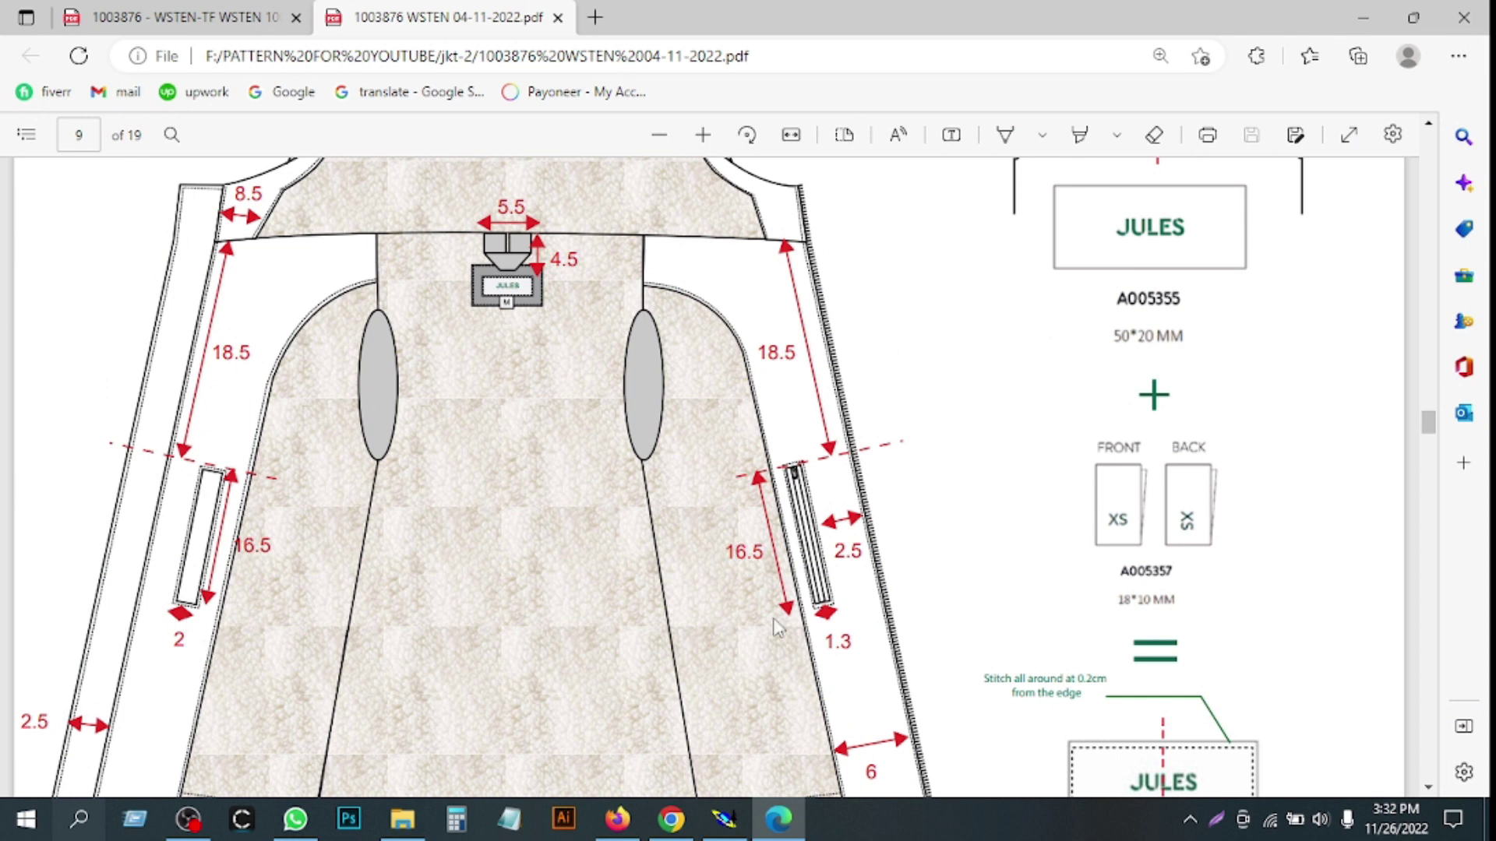
scroll(873, 718, down, 4)
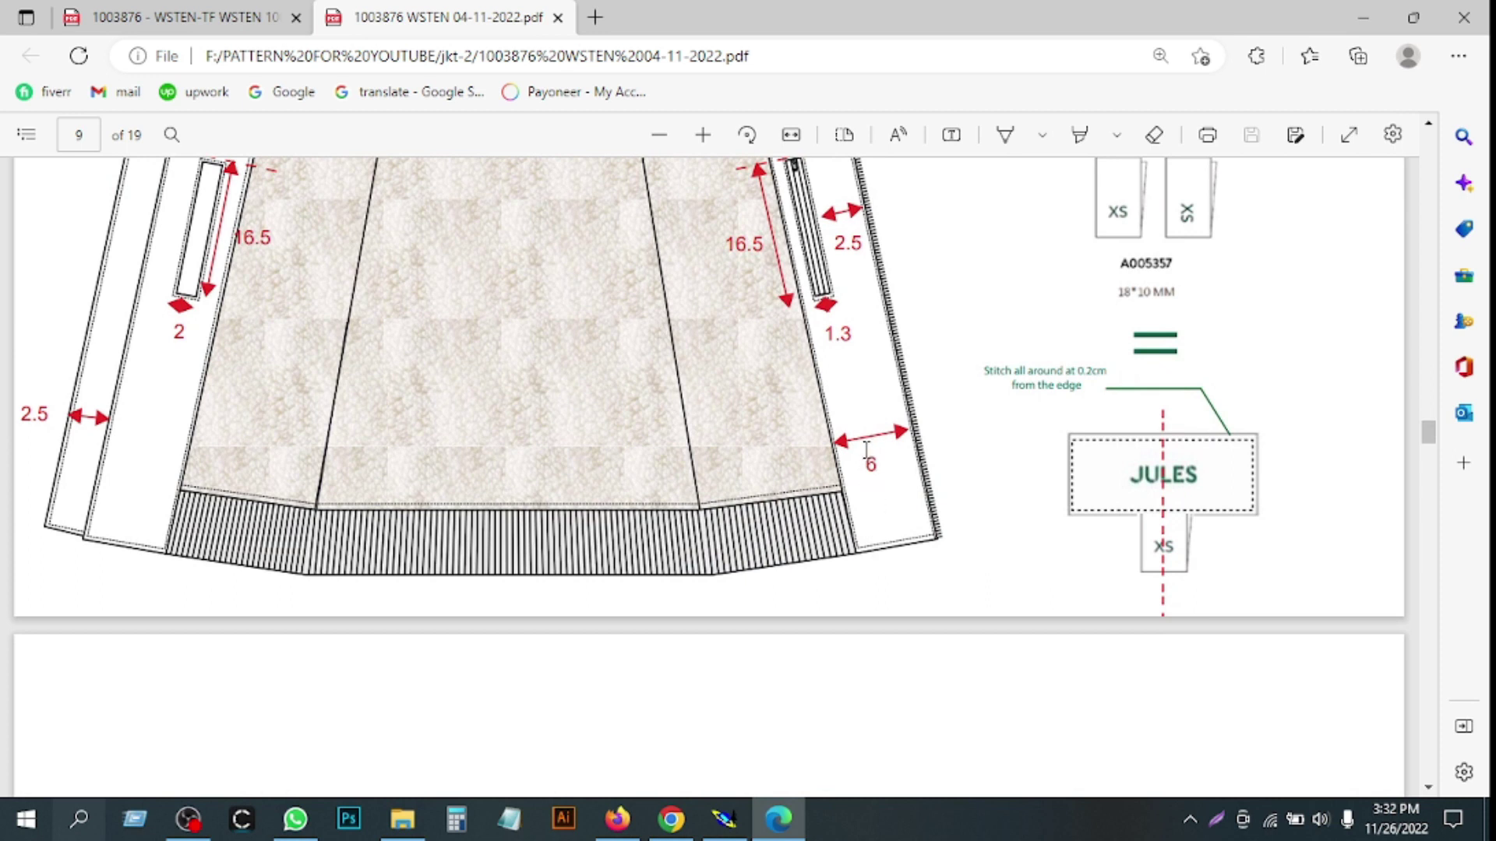
click(1363, 17)
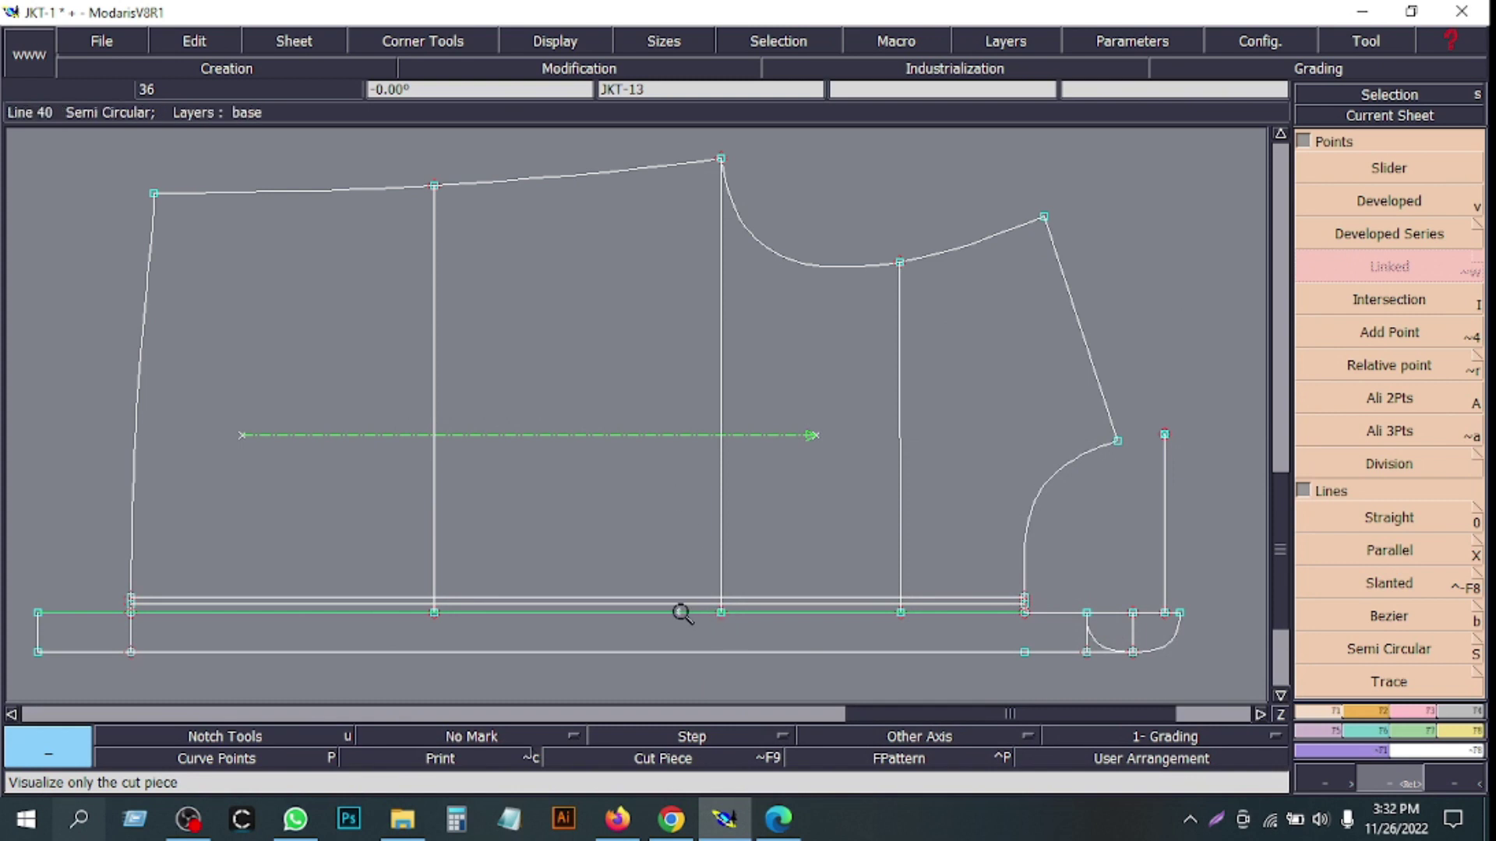
- Create a parallel to the centre-front line about 6 cm inside the front piece and close its hem end with a straight line
click(1389, 550)
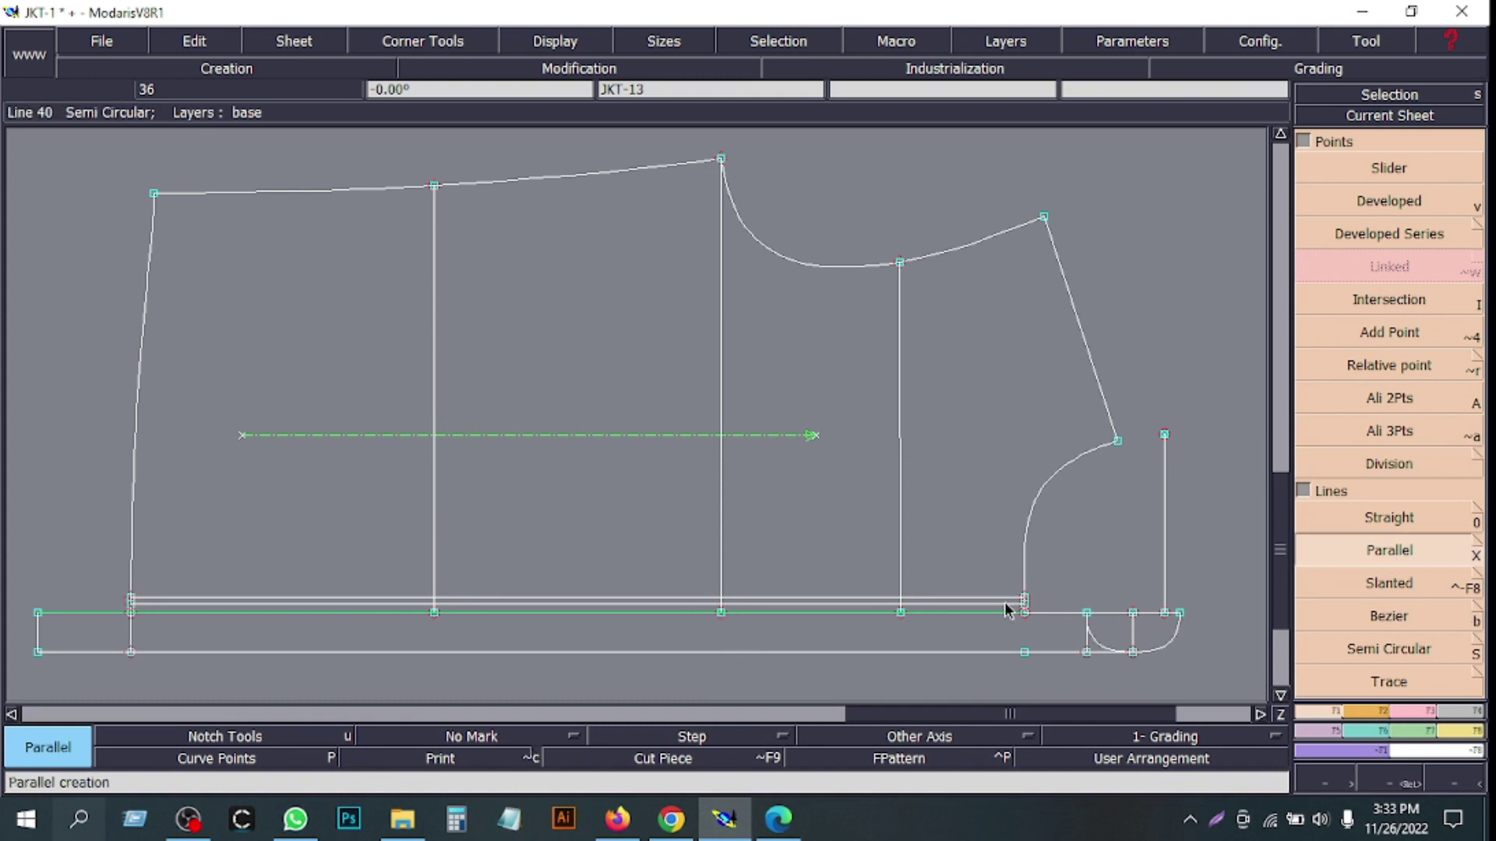
click(860, 594)
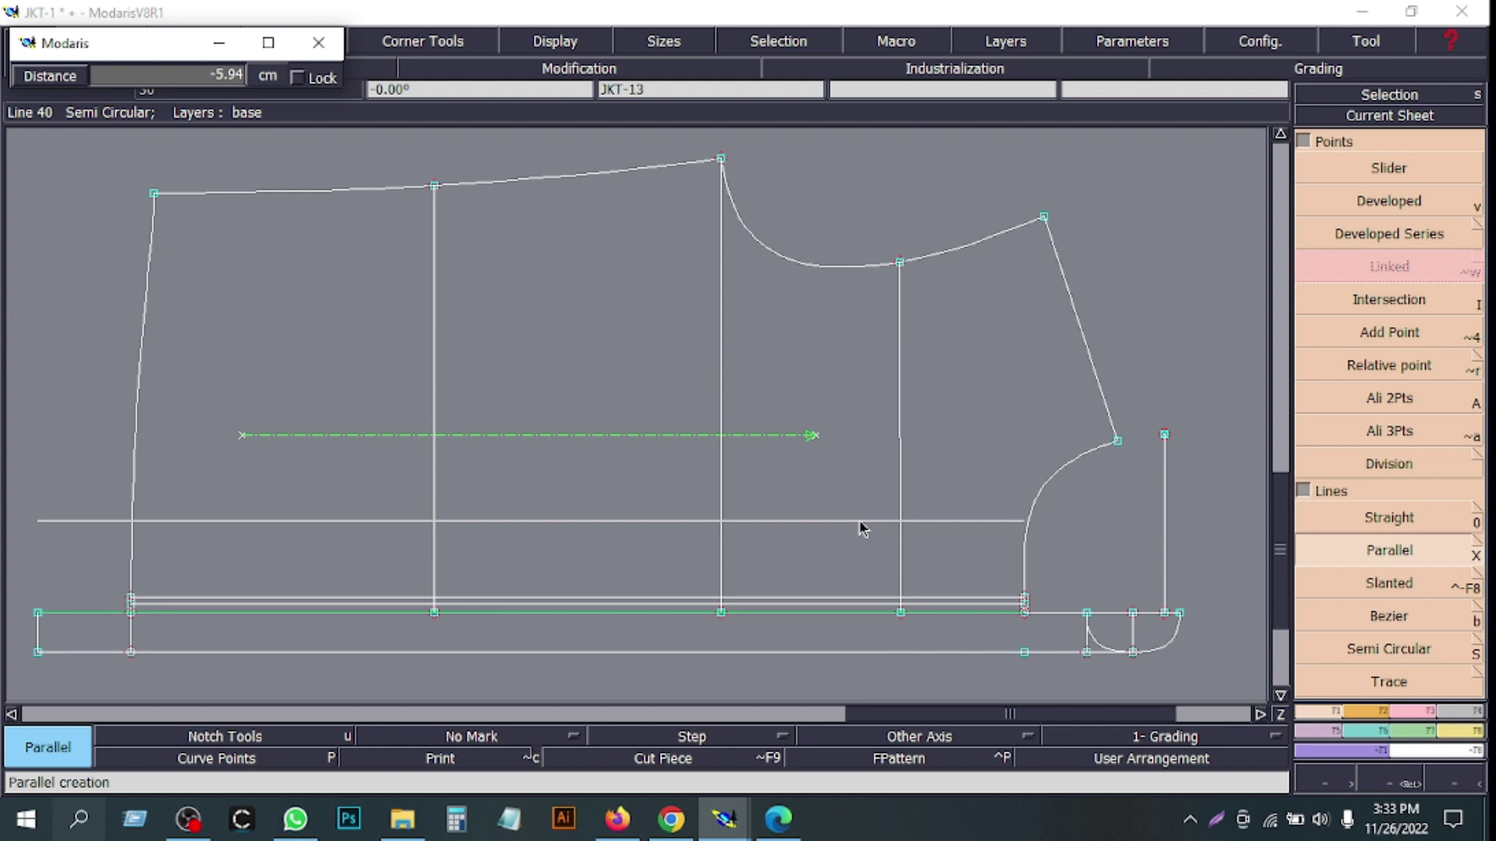
click(860, 528)
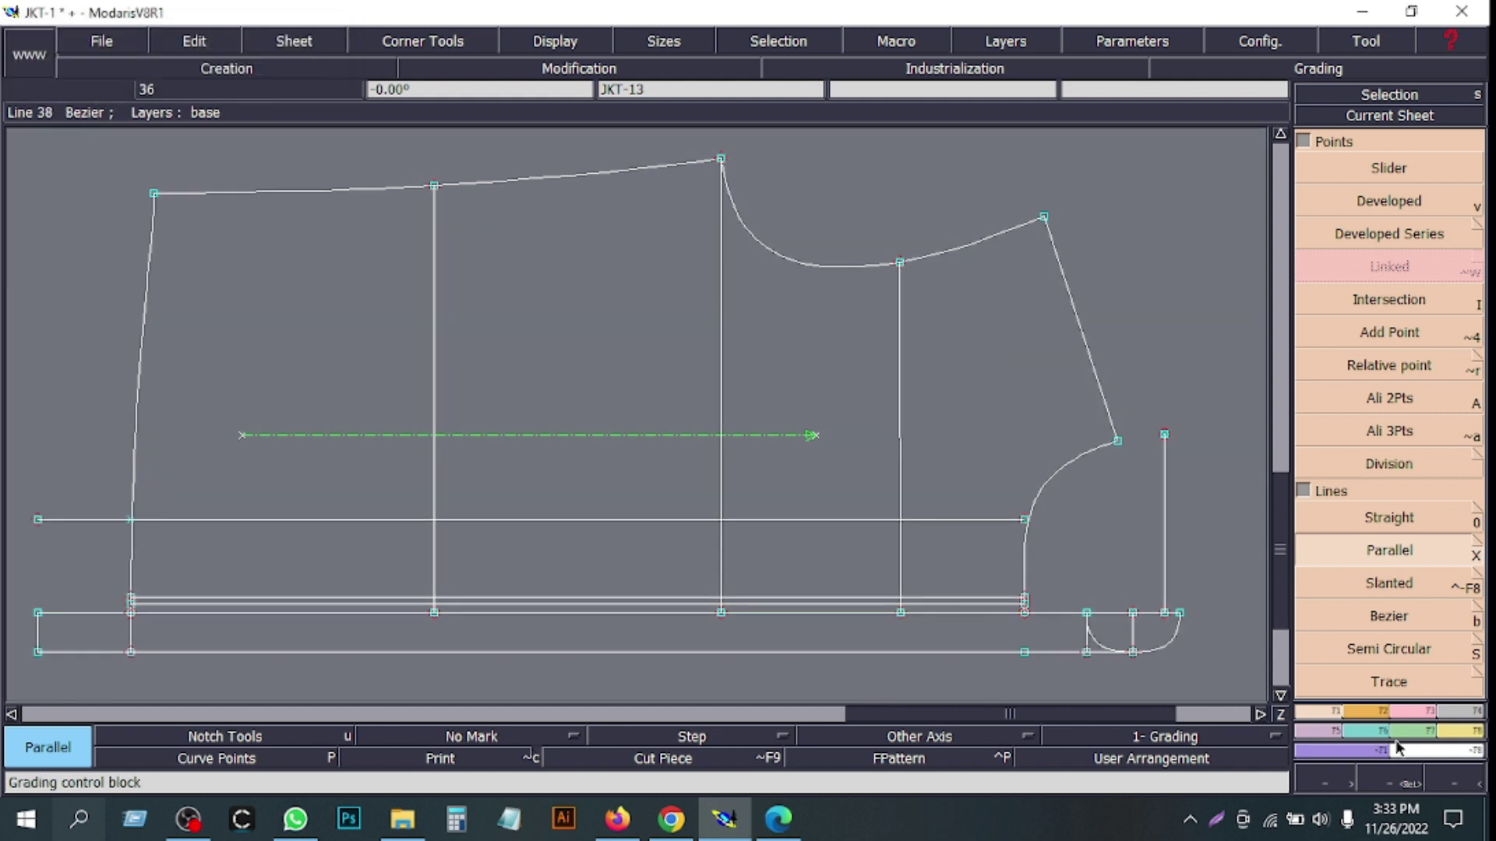
key(0)
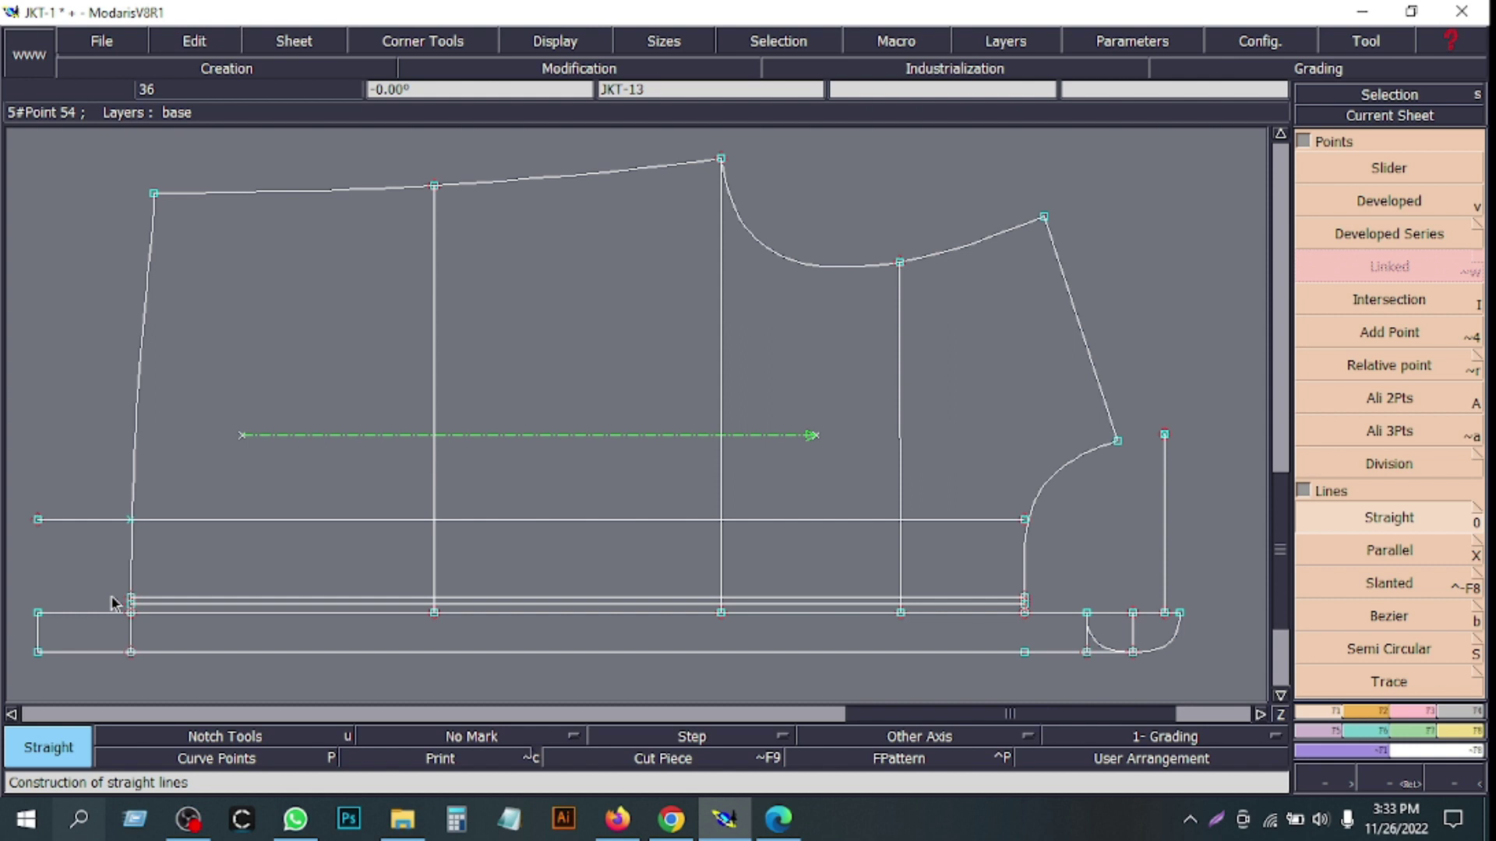
click(38, 613)
click(37, 520)
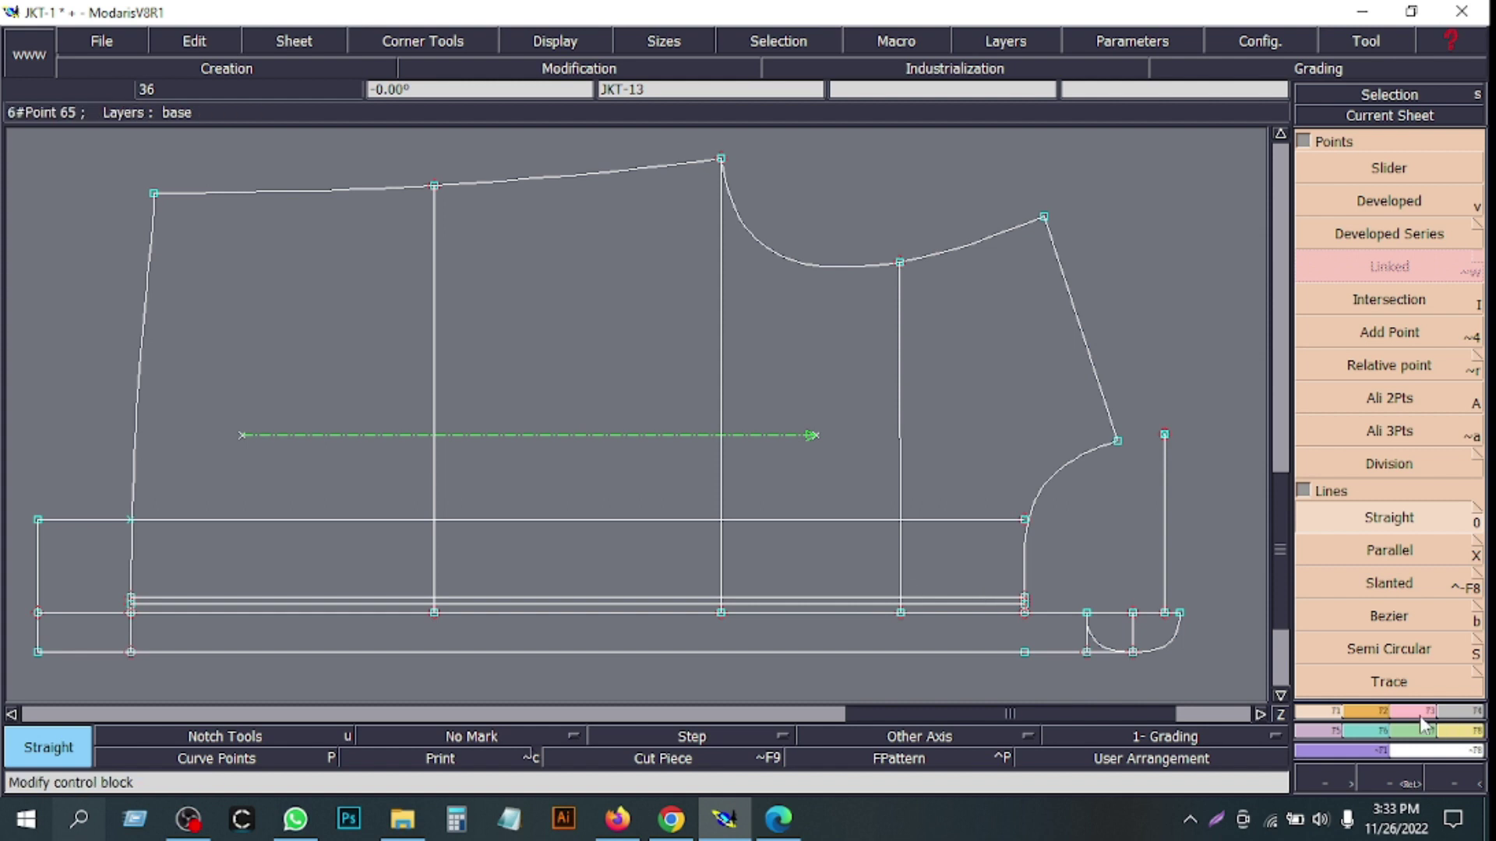
- Align the neck-side end of the parallel facing line with the vertical line through the underarm point
click(1389, 464)
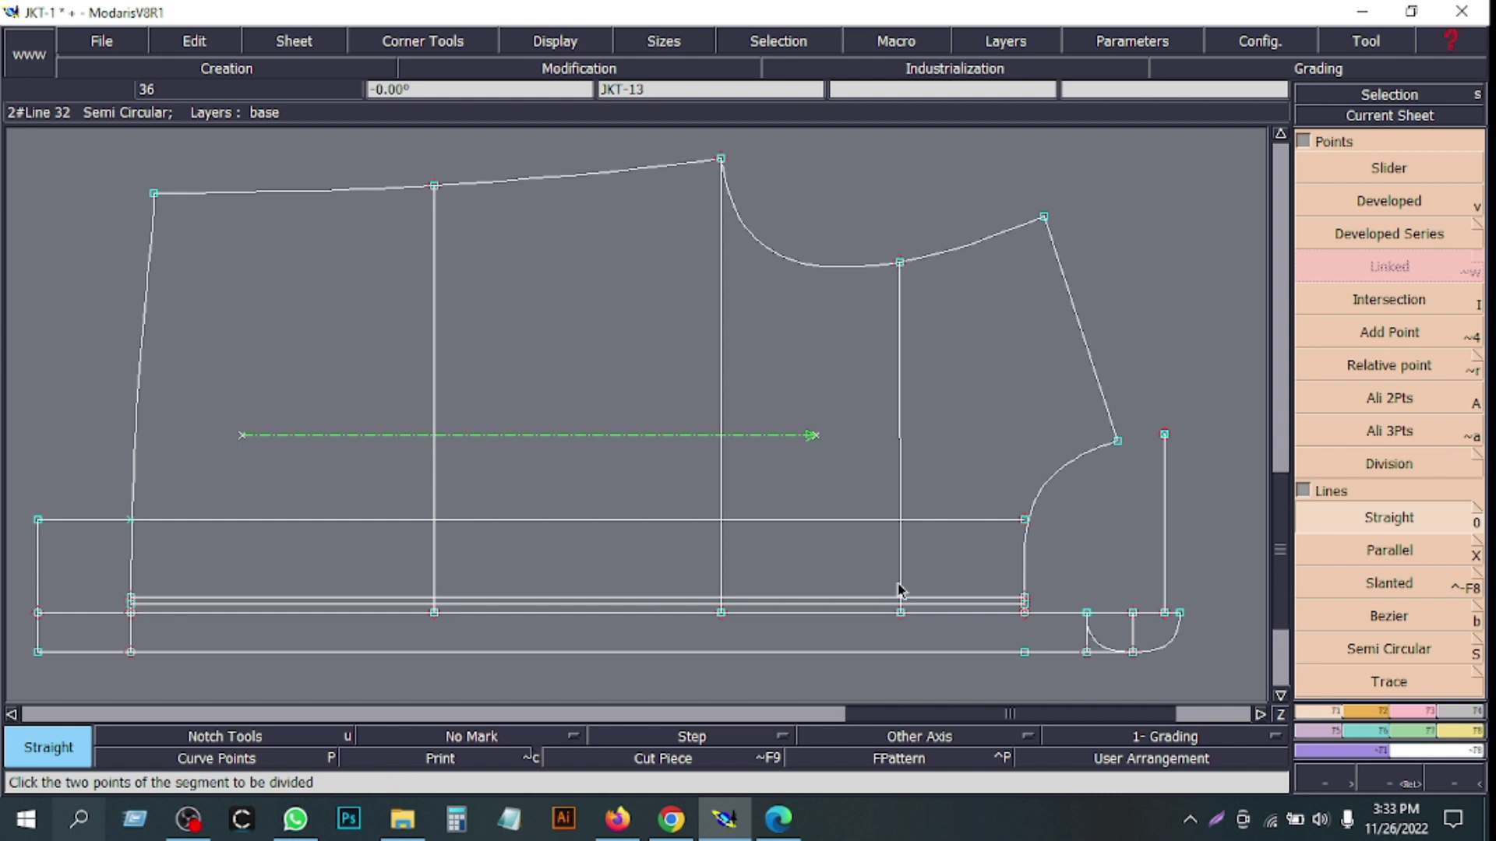
click(976, 521)
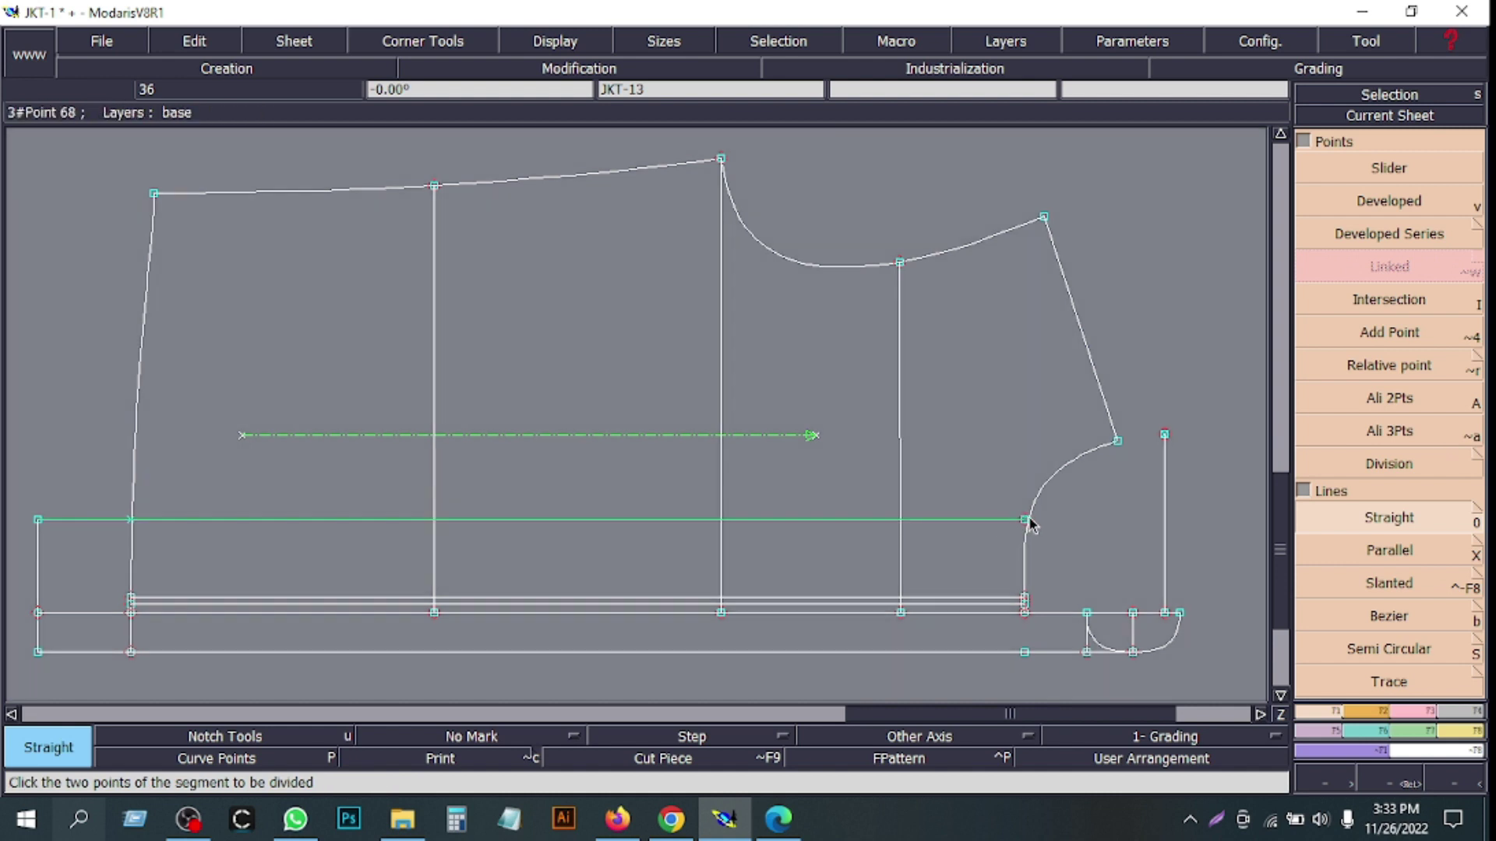
click(1391, 399)
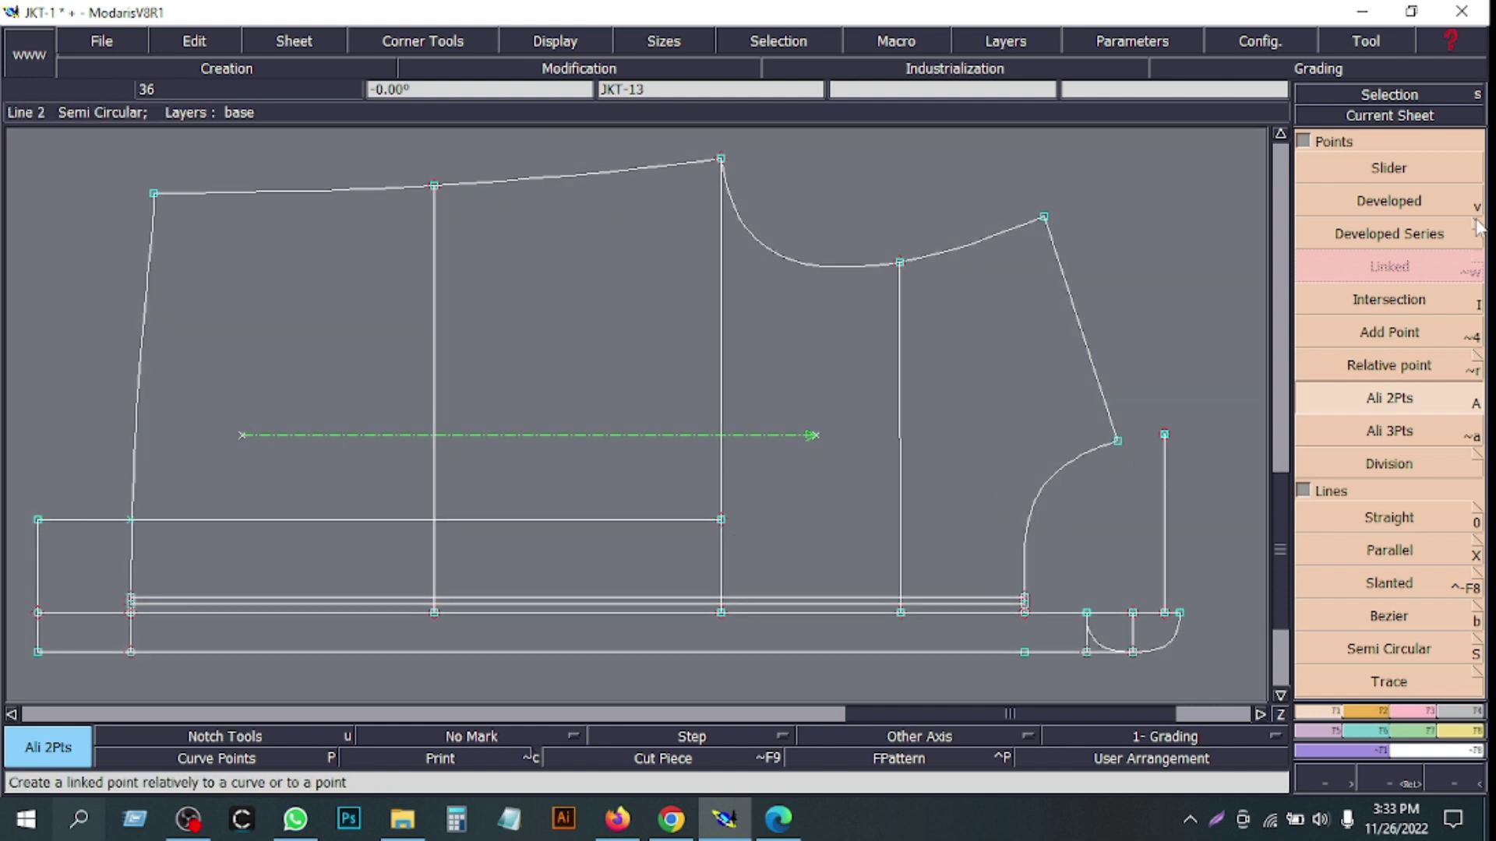
- Add a developed point on the shoulder line near the neck point and insert it into the line
click(1402, 202)
click(1125, 397)
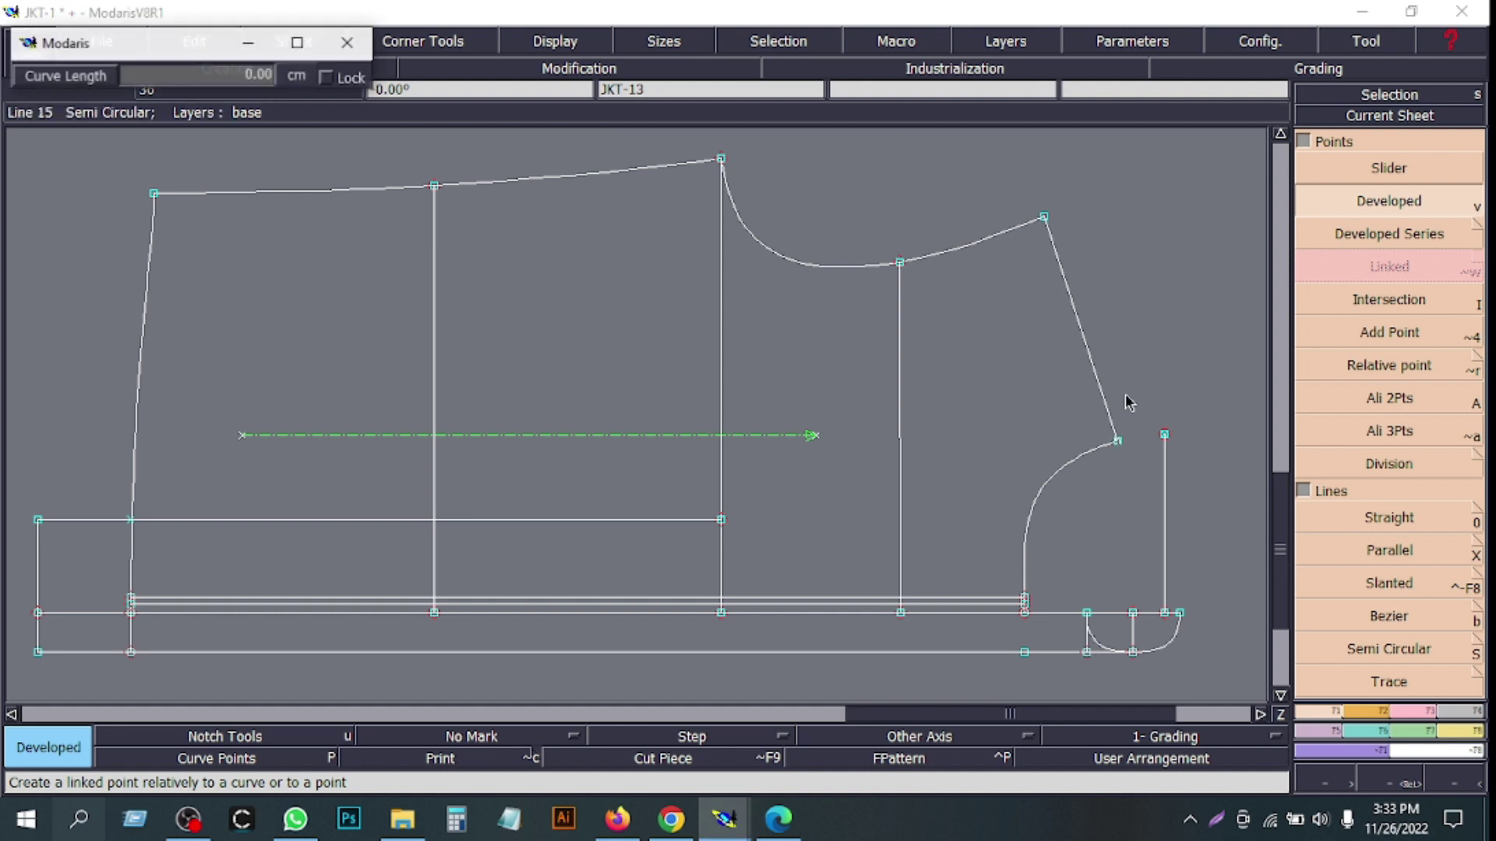
click(1126, 389)
click(1409, 713)
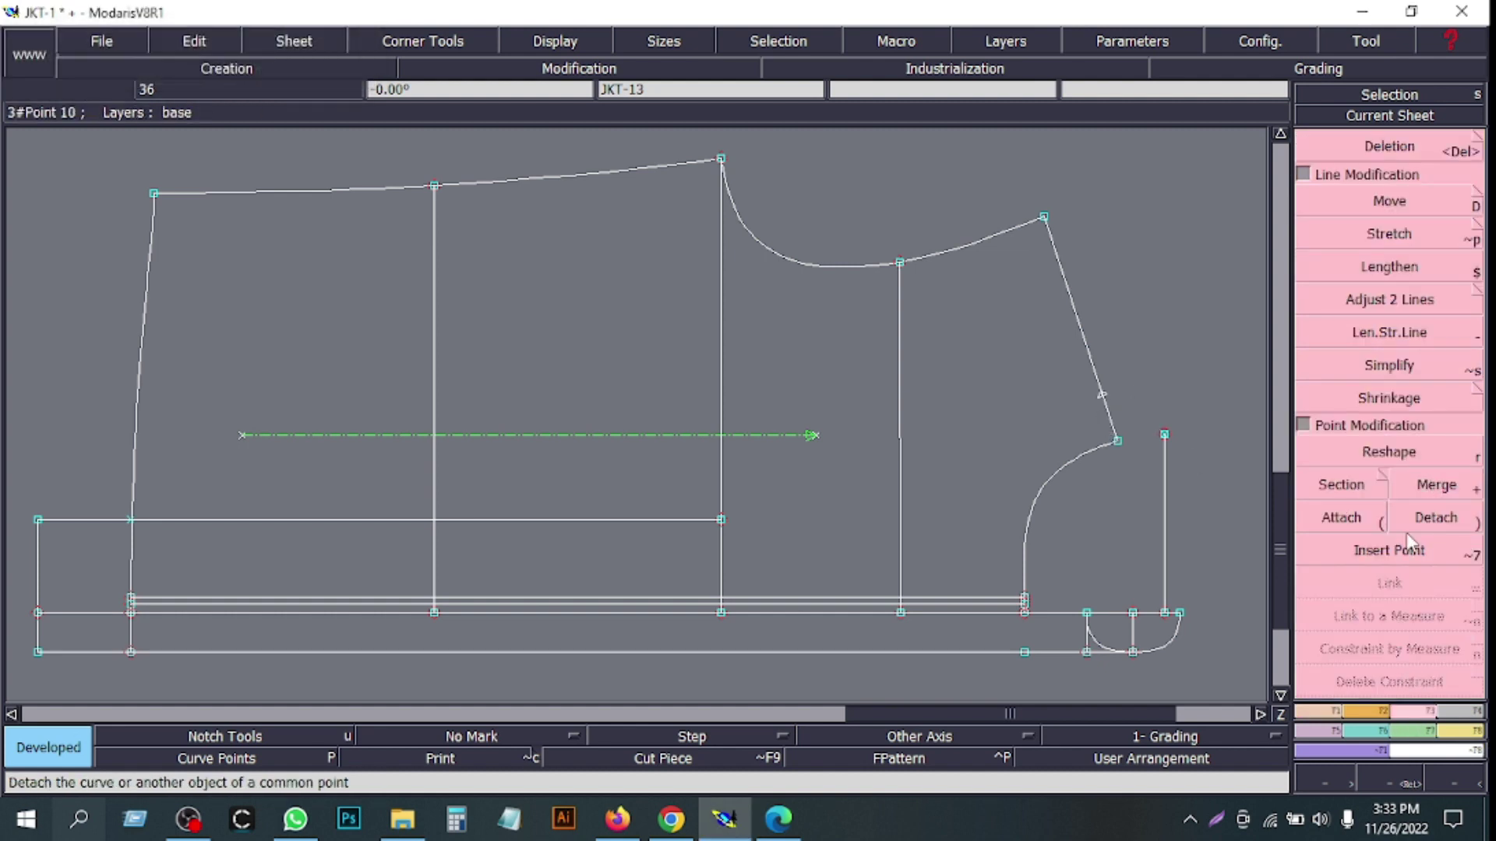
click(1398, 549)
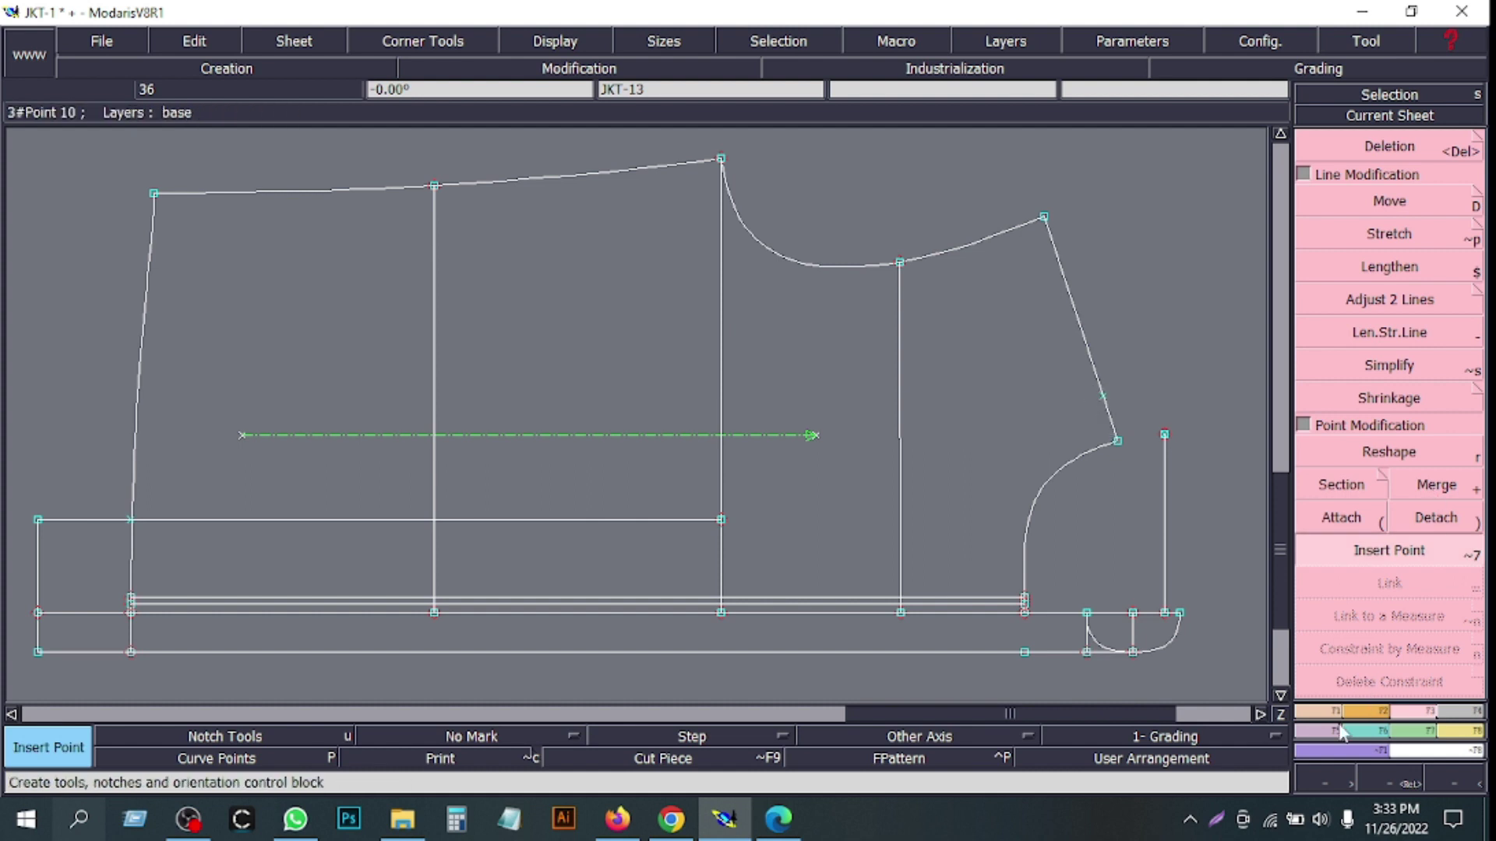
- Draw a Bezier line from the new shoulder point to the end of the parallel facing line
key(F1)
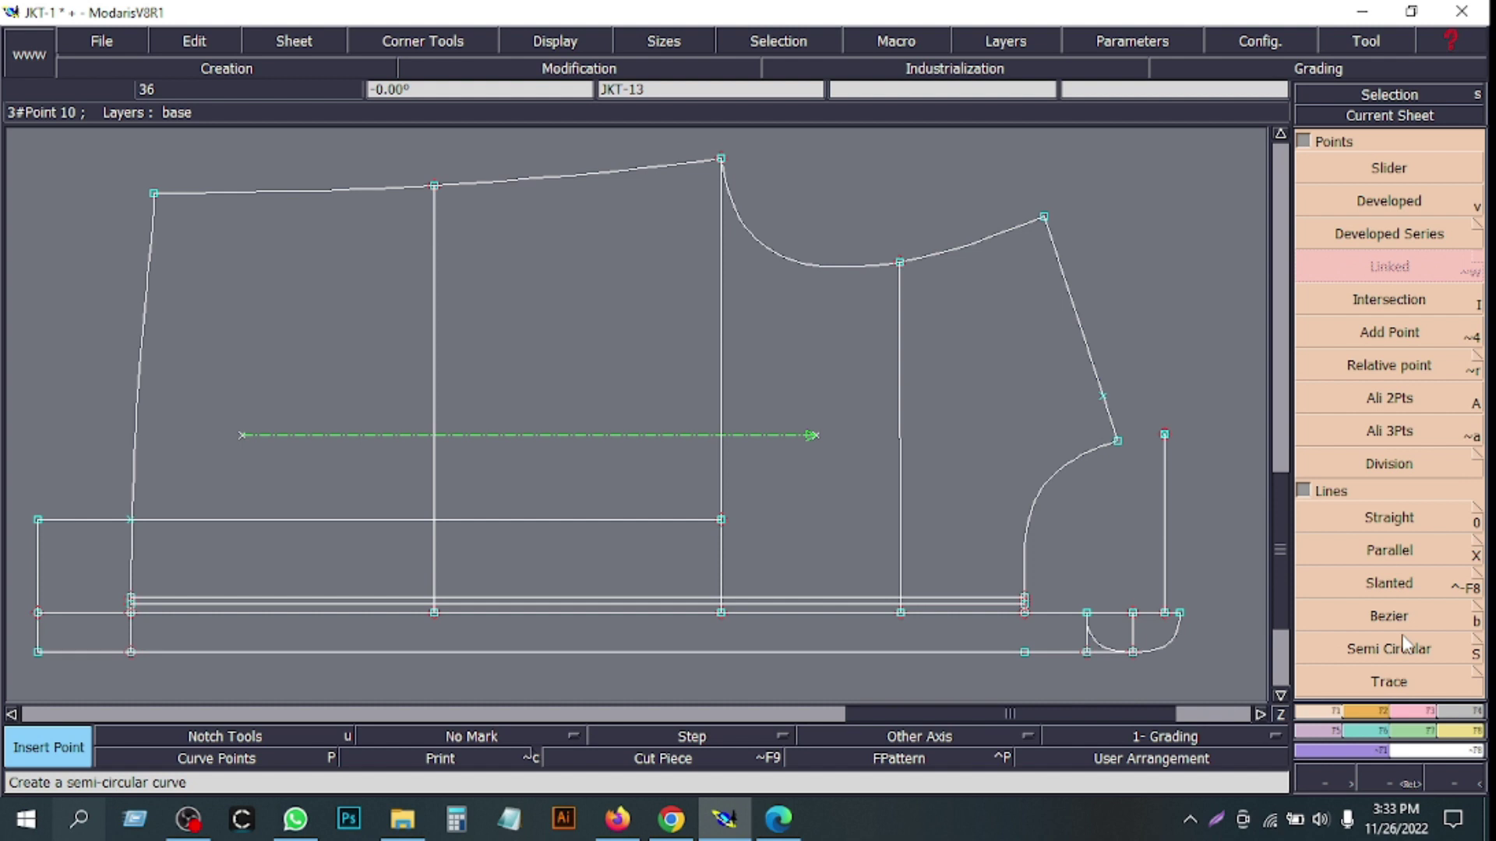
click(1390, 617)
click(1103, 397)
click(723, 520)
- Display the curve handles, reshape the facing's Bezier line into a smooth S-curve from the facing line to the shoulder, and hide the handles
click(1390, 777)
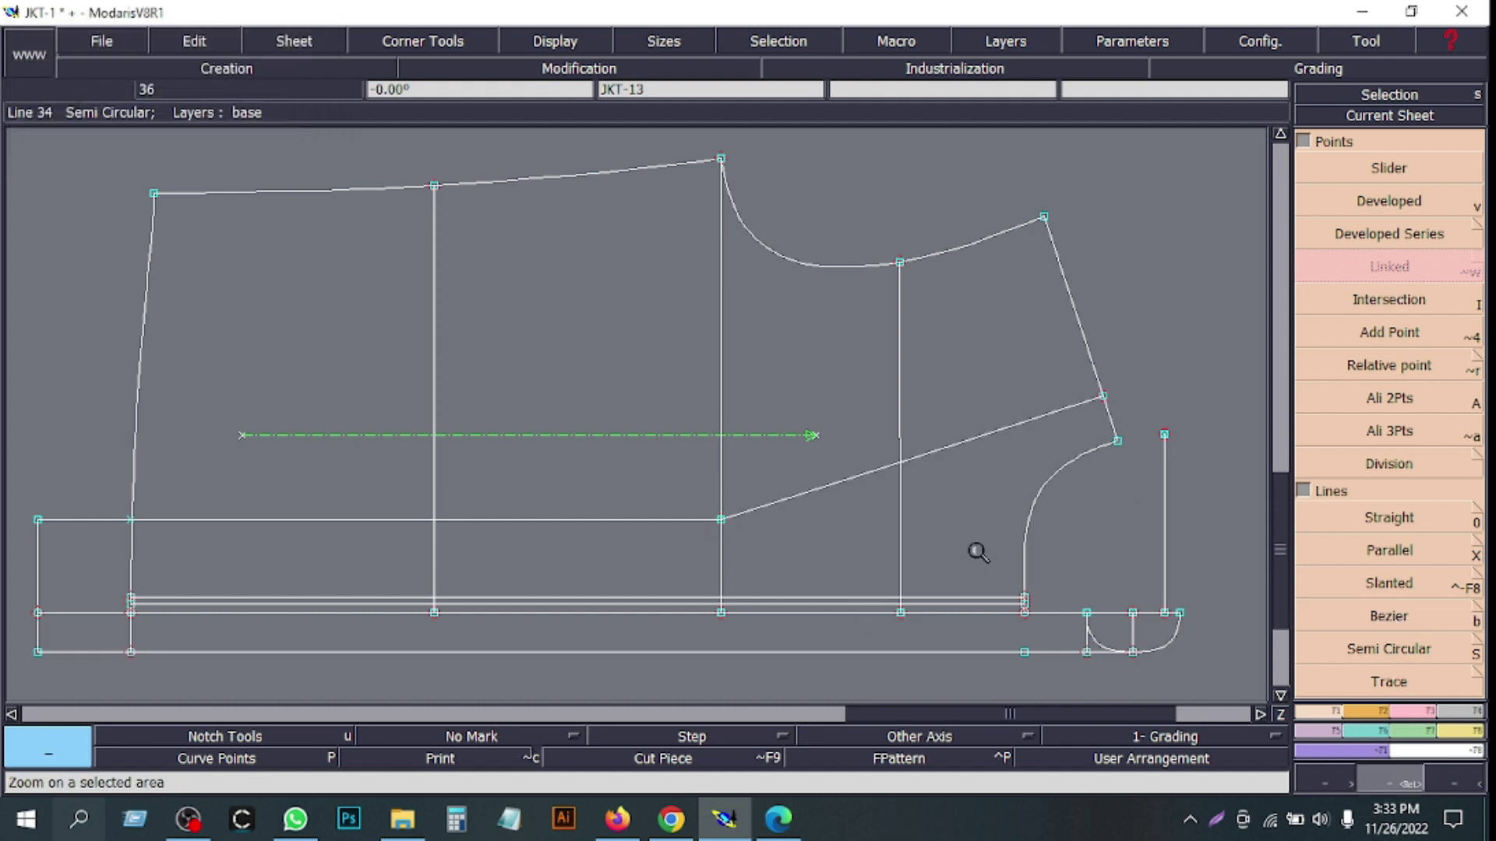
drag(516, 296, 1169, 658)
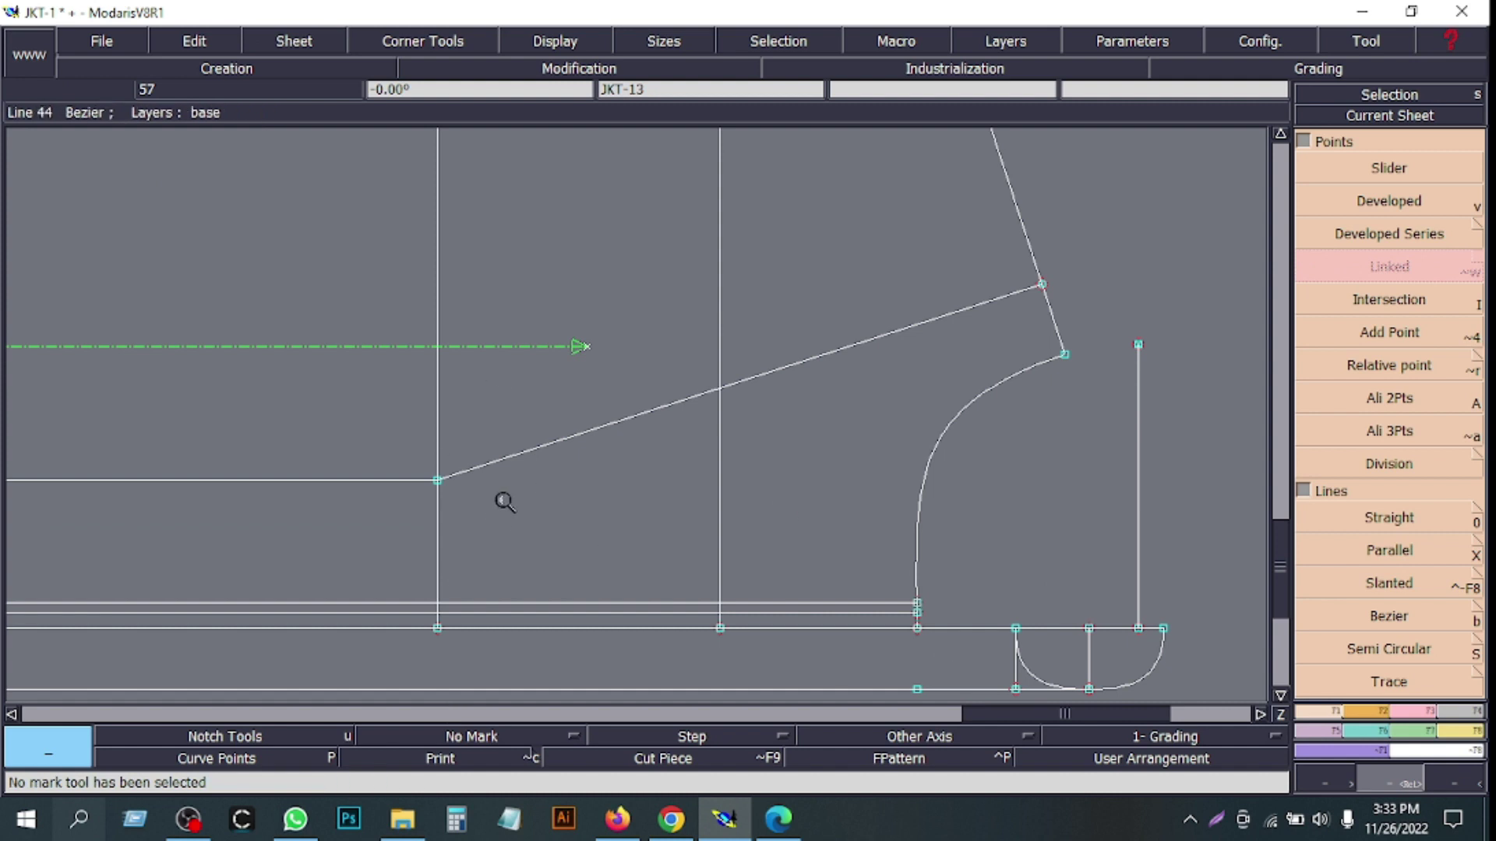
click(544, 44)
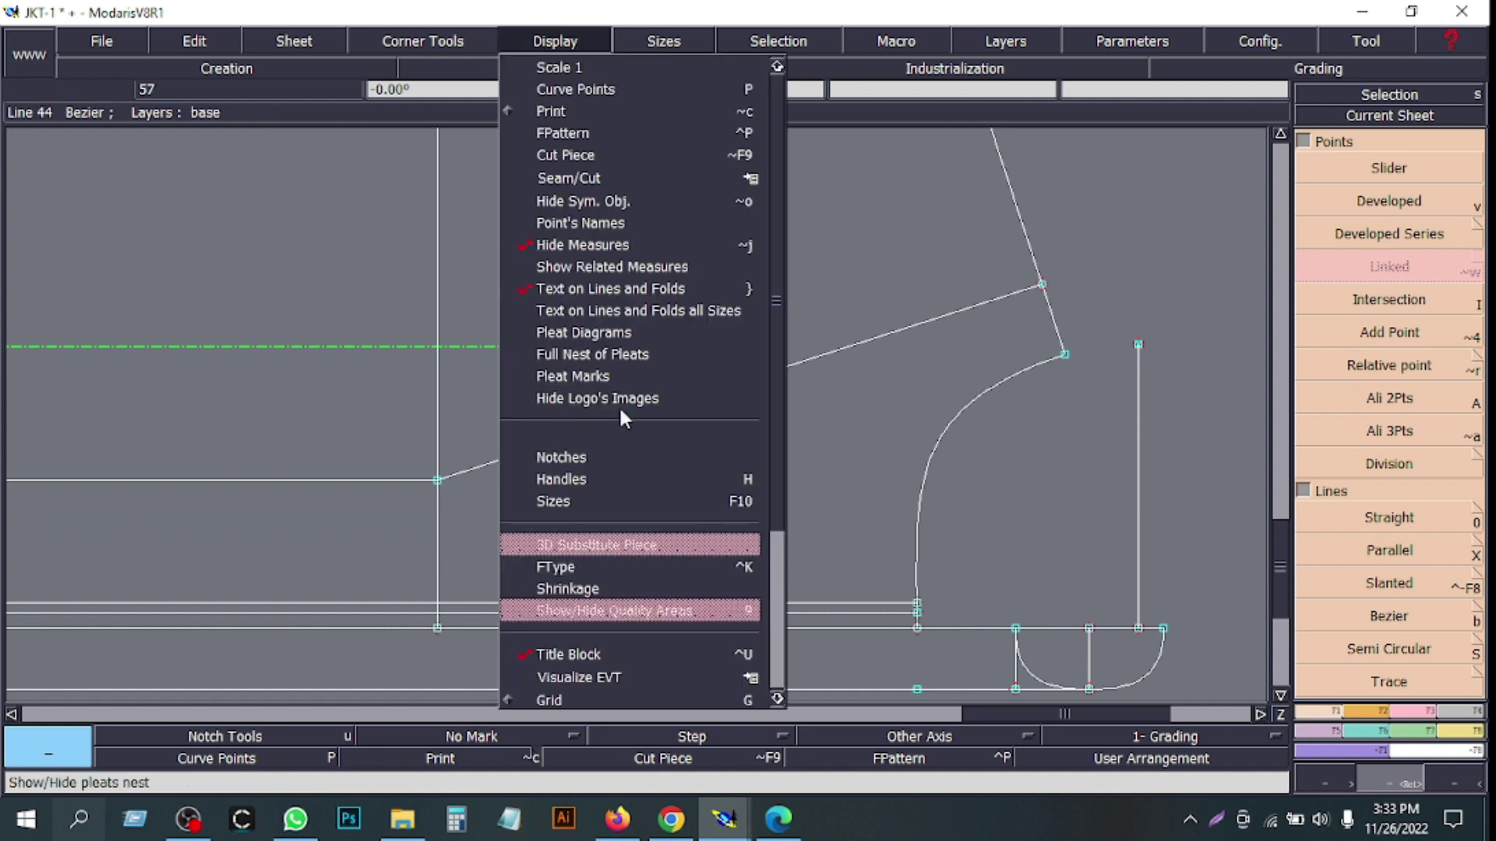
click(572, 483)
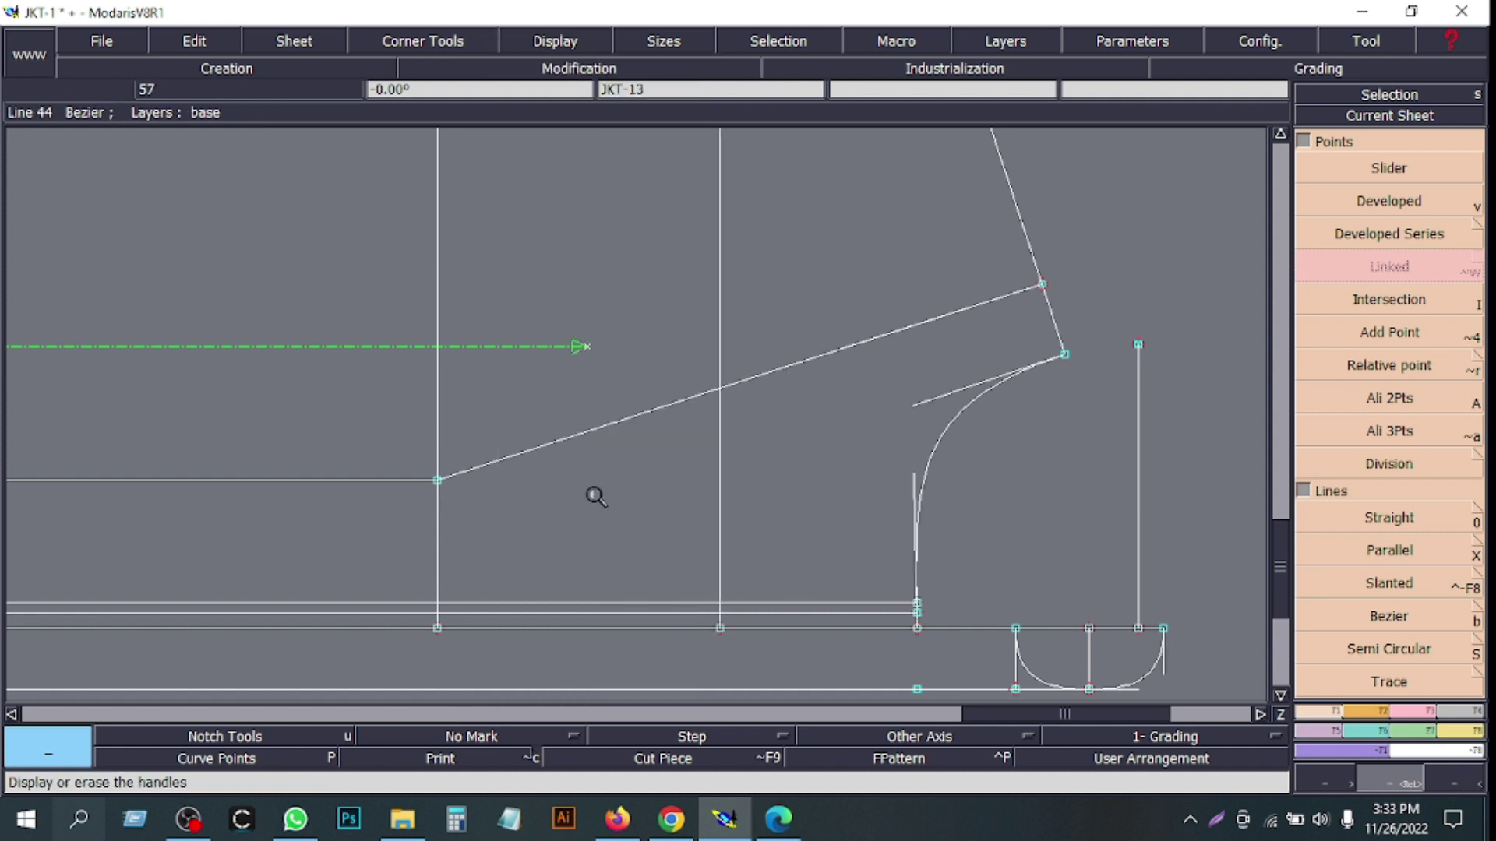
click(1414, 714)
click(1397, 454)
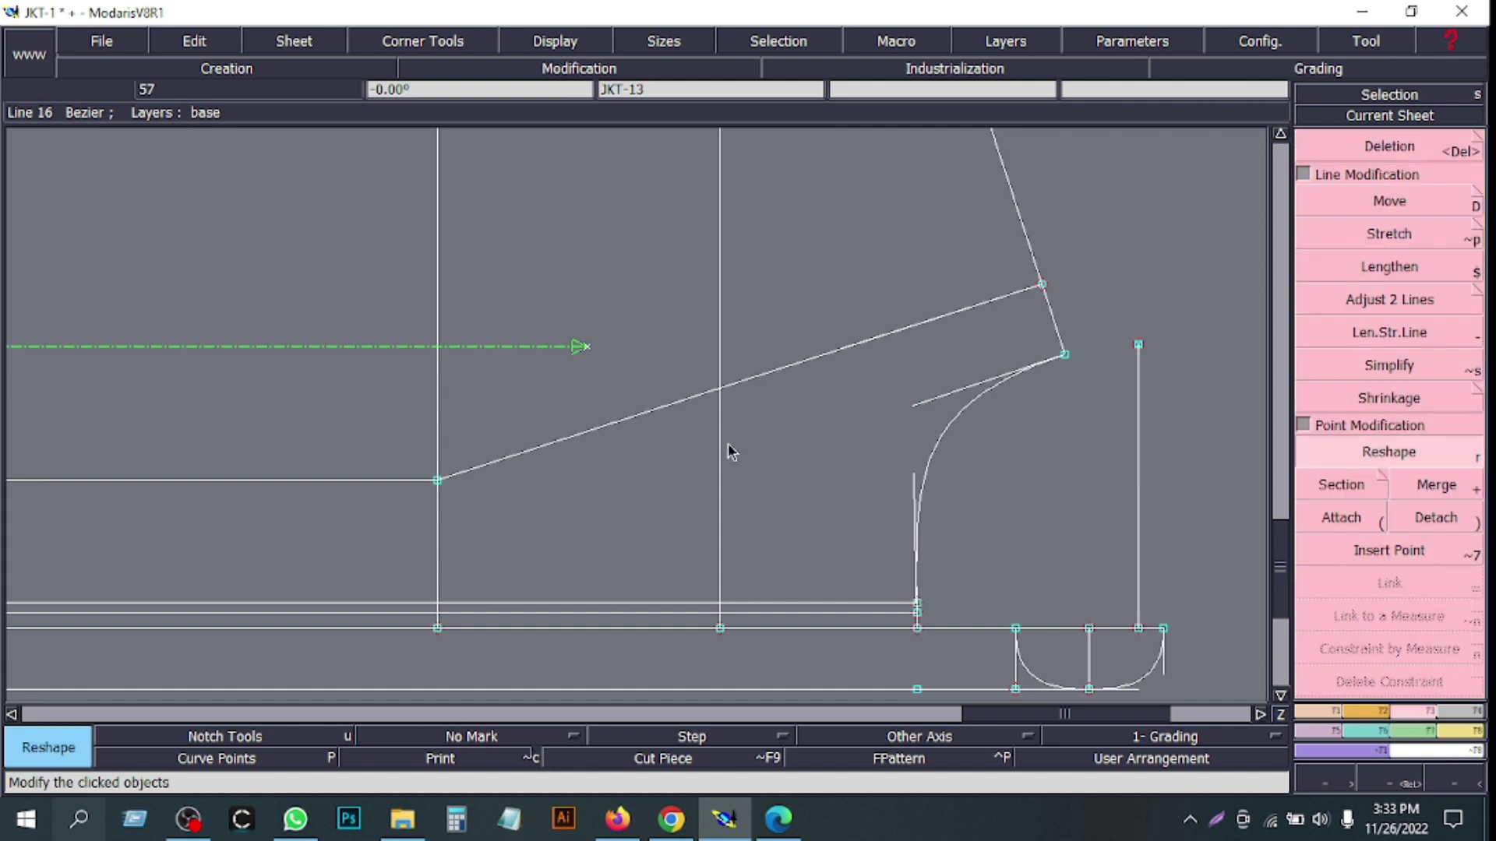
click(602, 423)
click(773, 466)
click(843, 348)
click(848, 361)
click(765, 469)
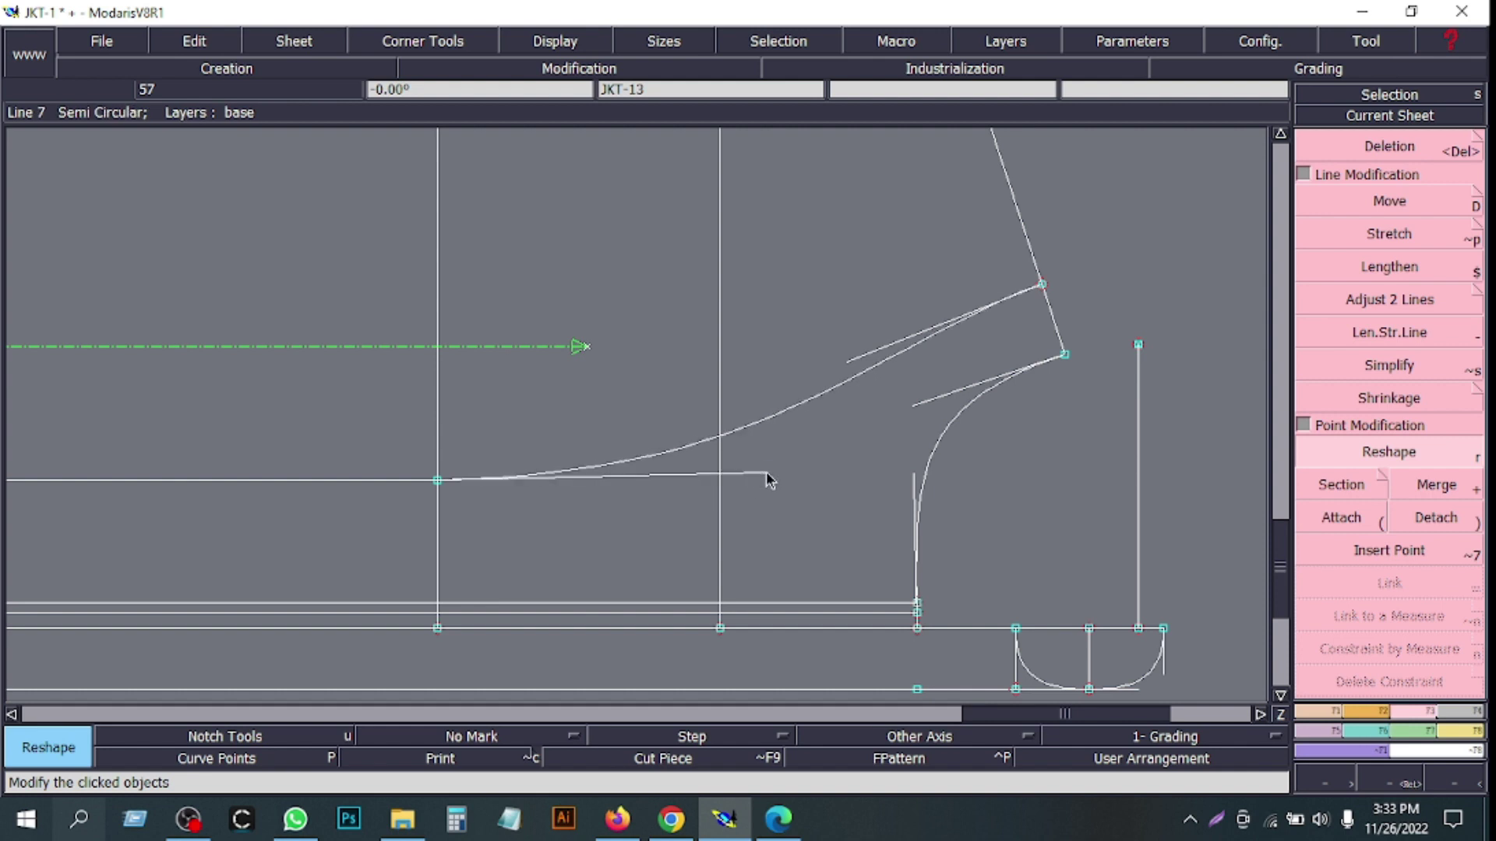
key(h)
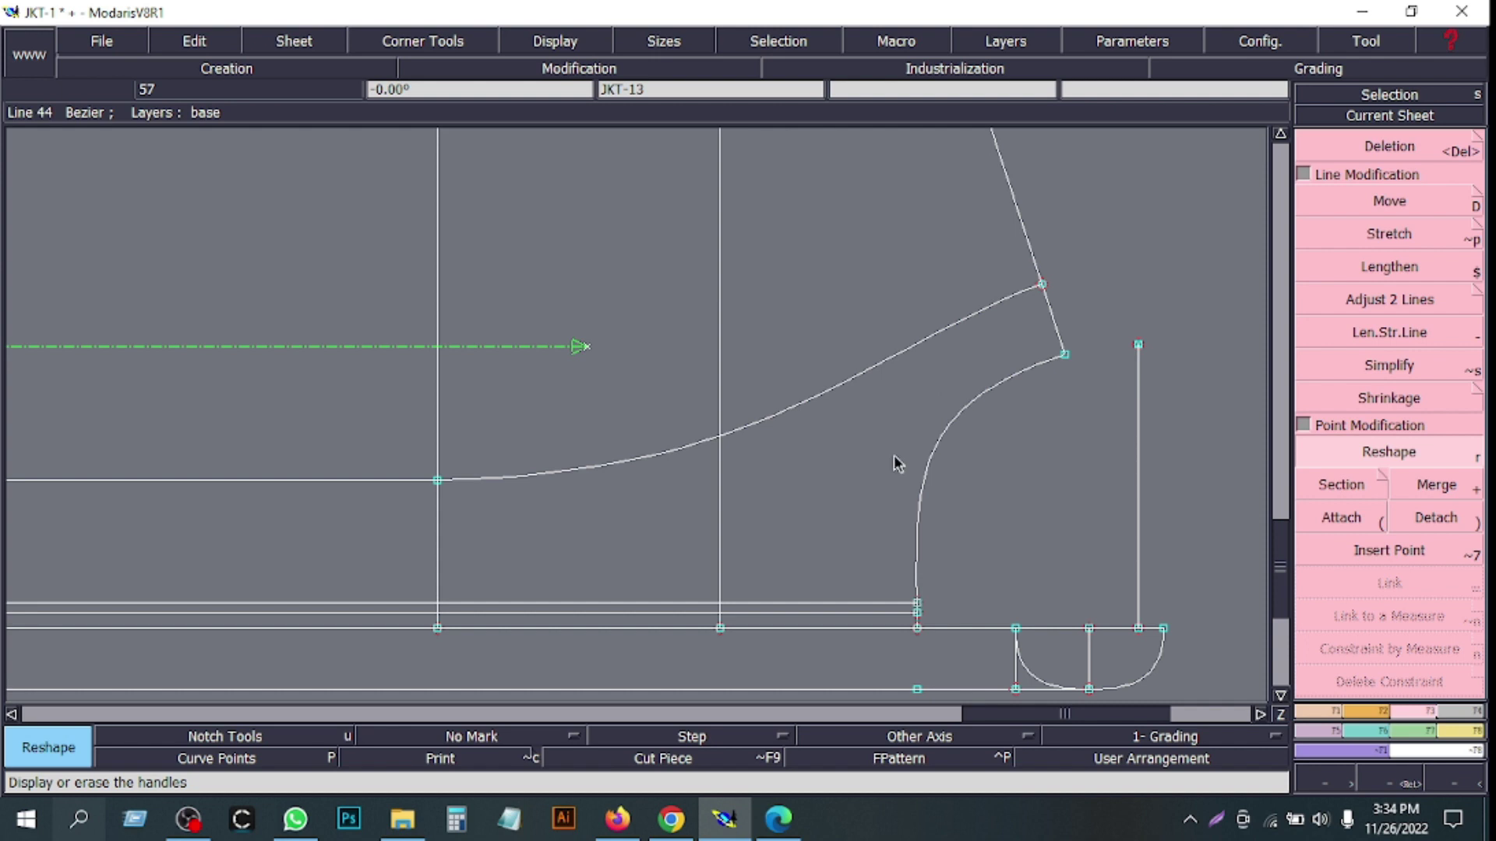
- Move the junction point between the straight facing line and the Bezier curve 5 cm towards the hem
drag(413, 450, 510, 542)
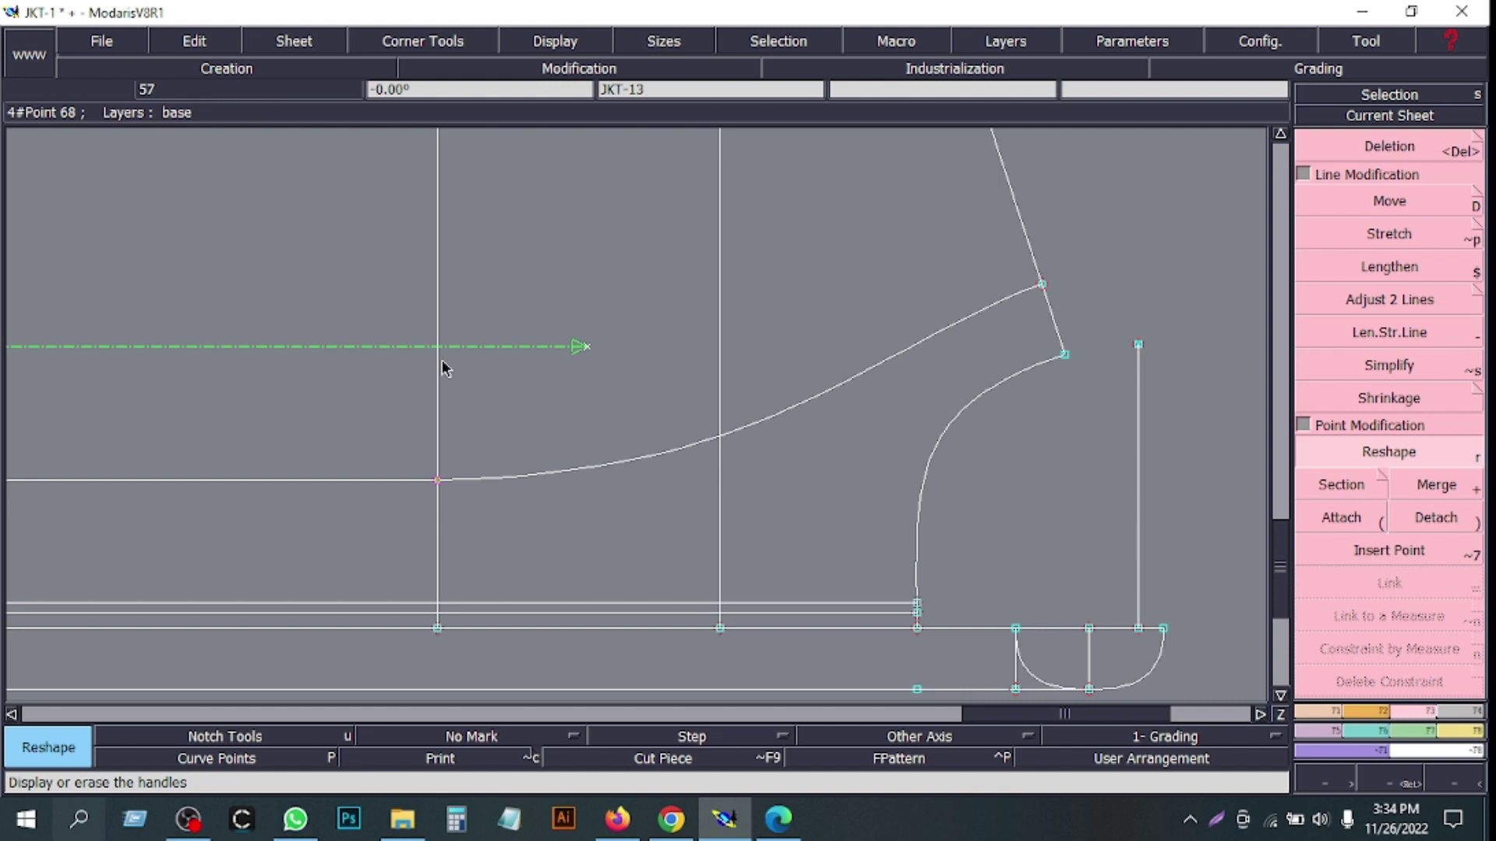
click(1388, 201)
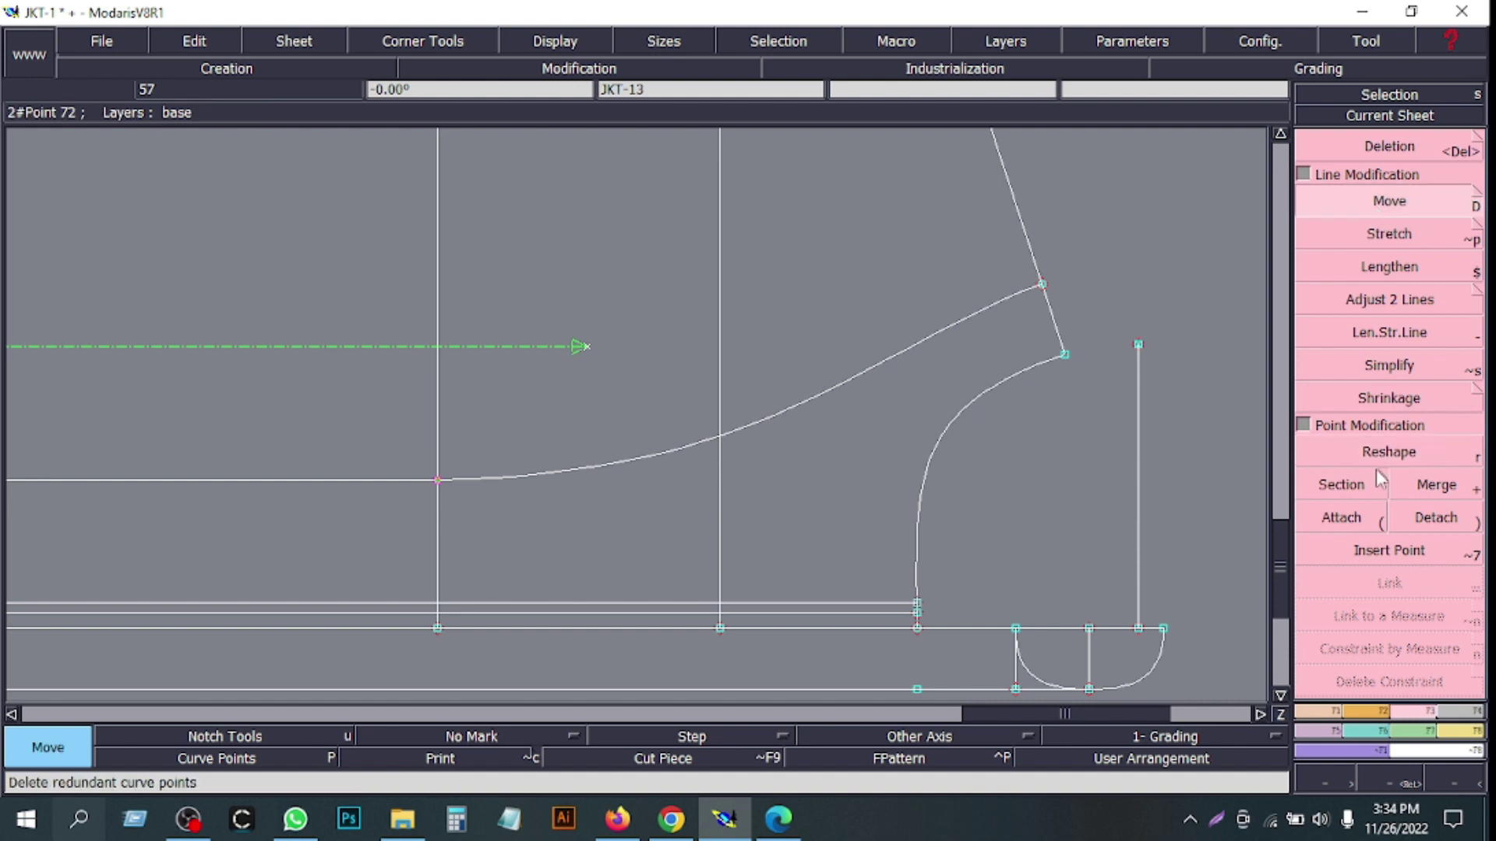
click(1311, 178)
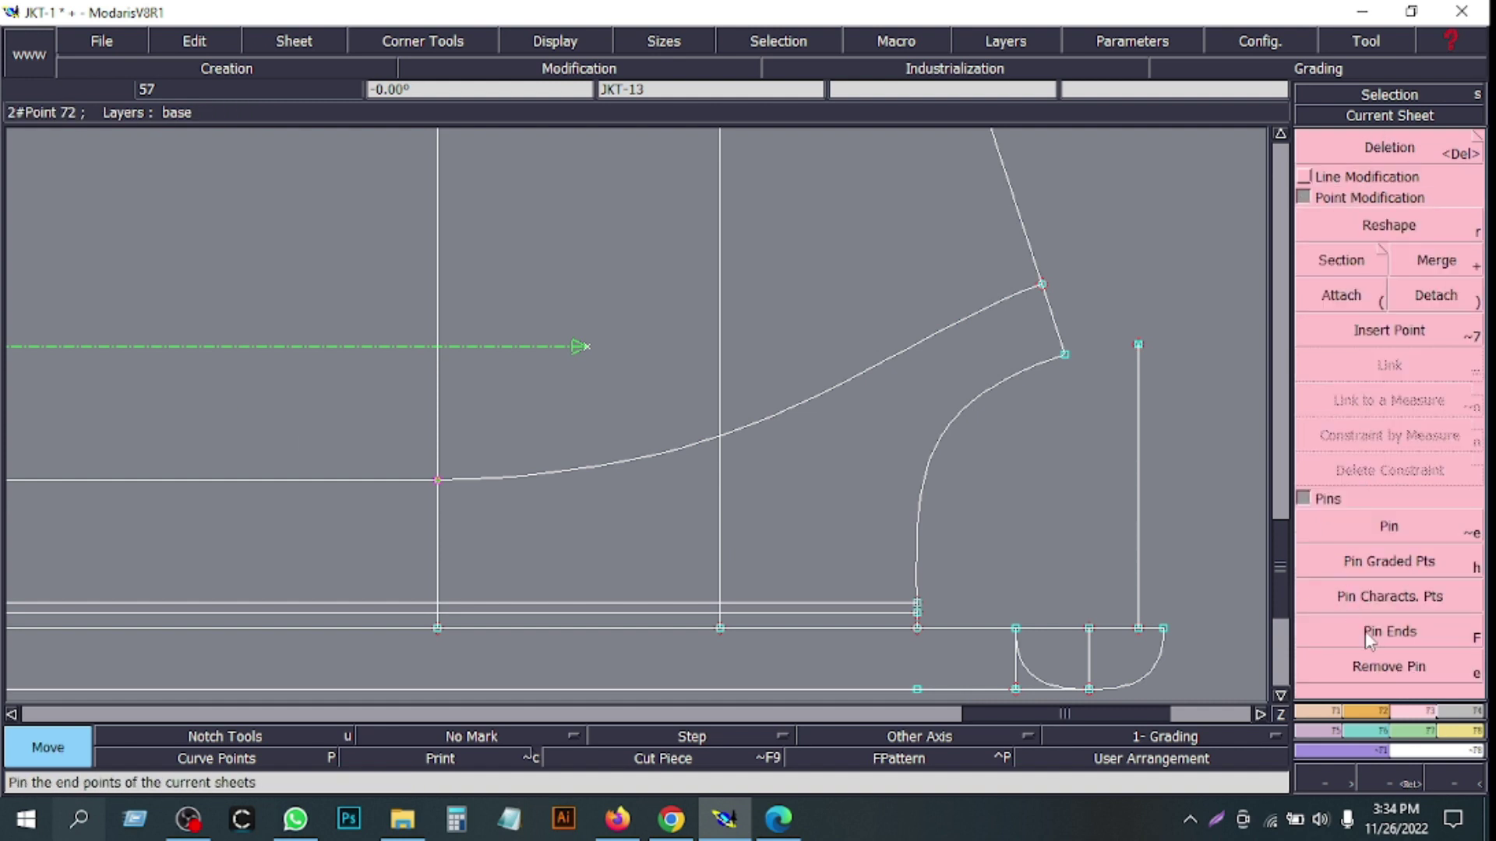
click(1301, 178)
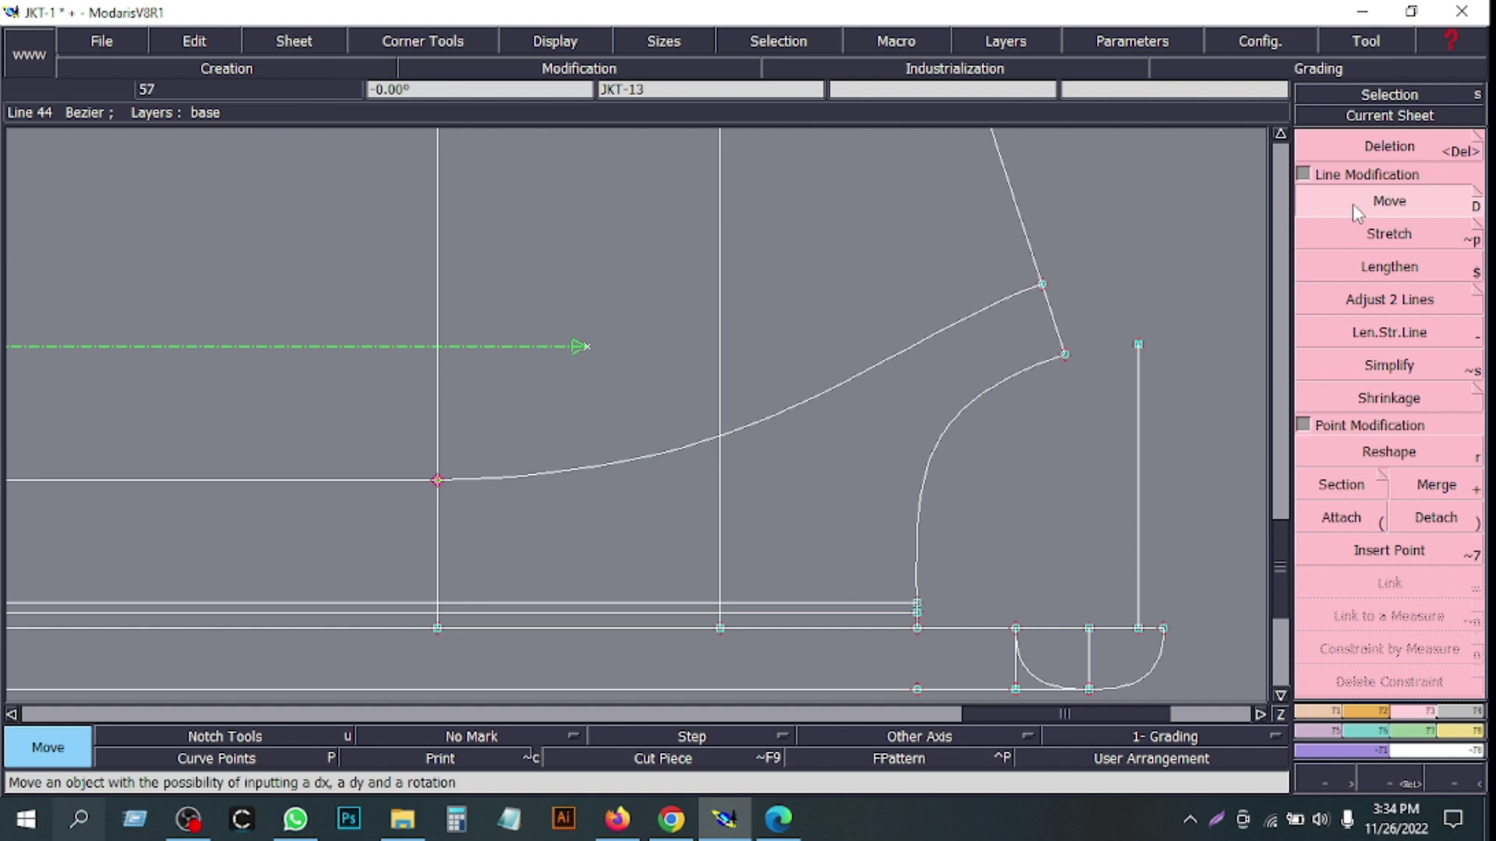
click(434, 483)
text(-5)
key(Return)
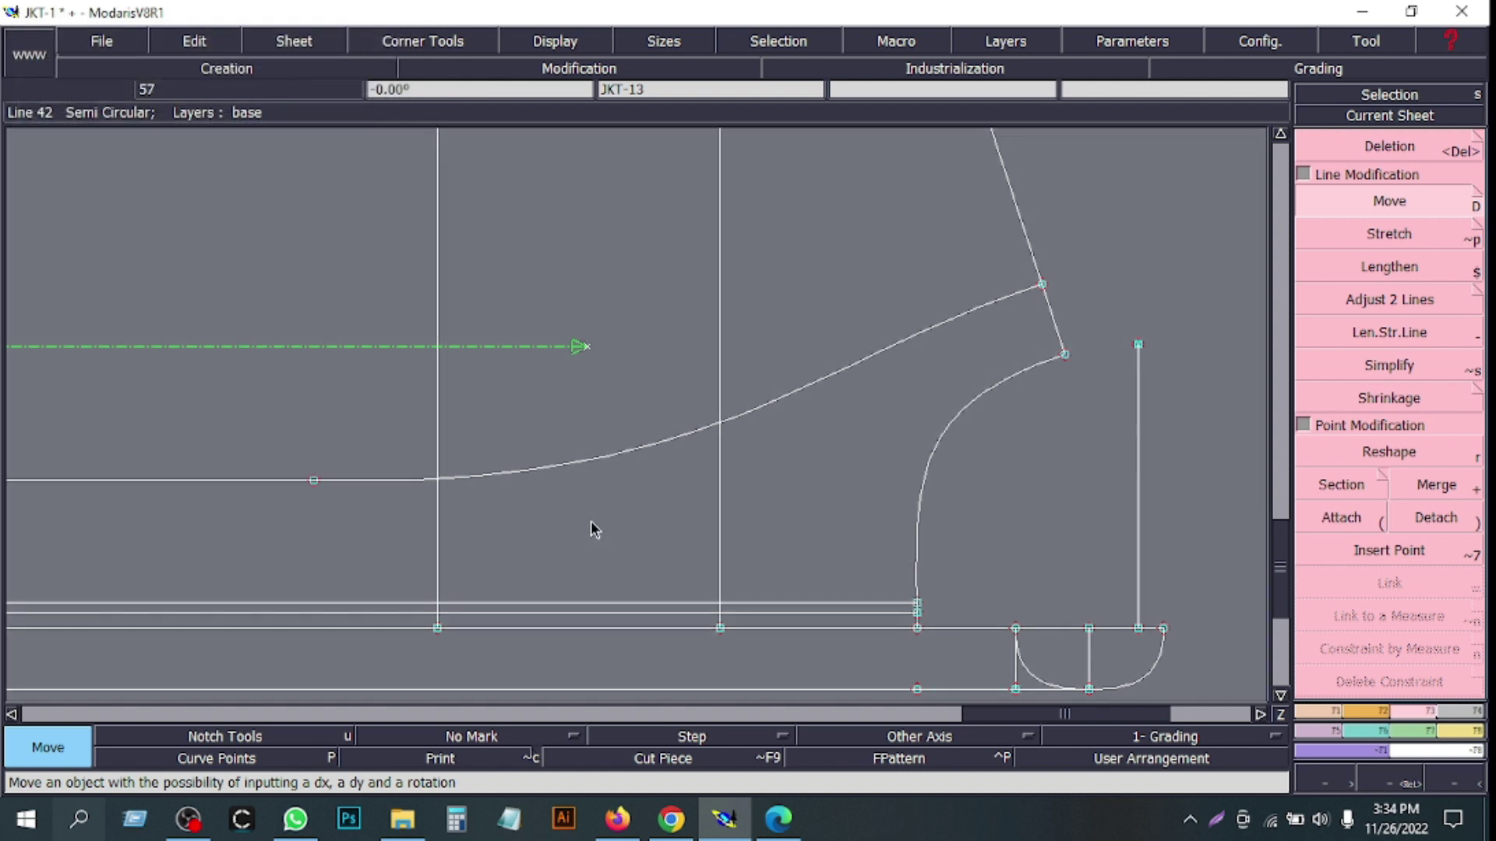
- Display the curve handles, refine the facing's Bezier curve with Reshape at both ends, and hide the handles
click(1380, 452)
click(574, 43)
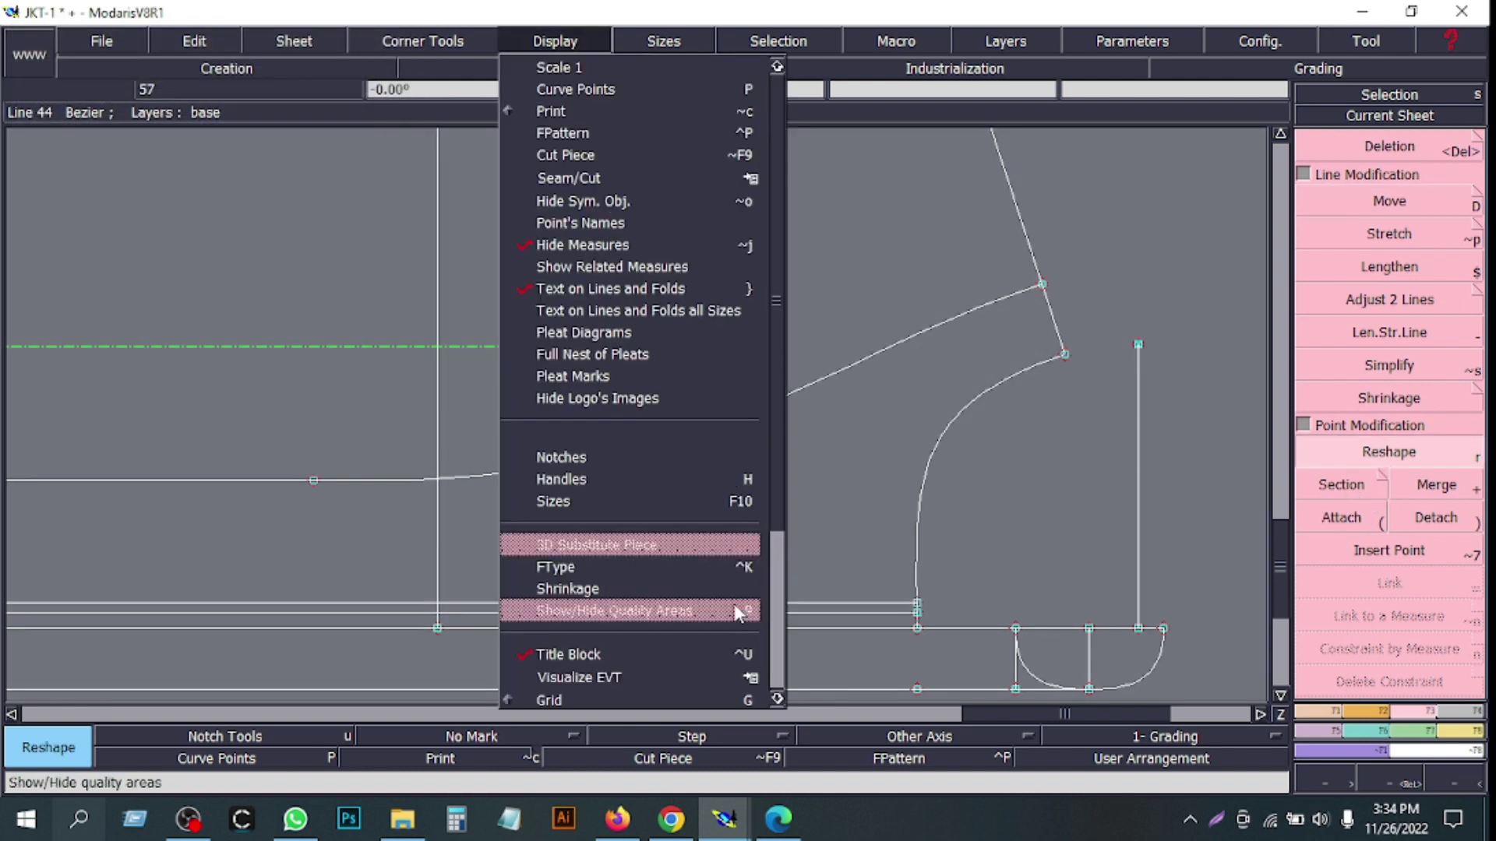
click(574, 483)
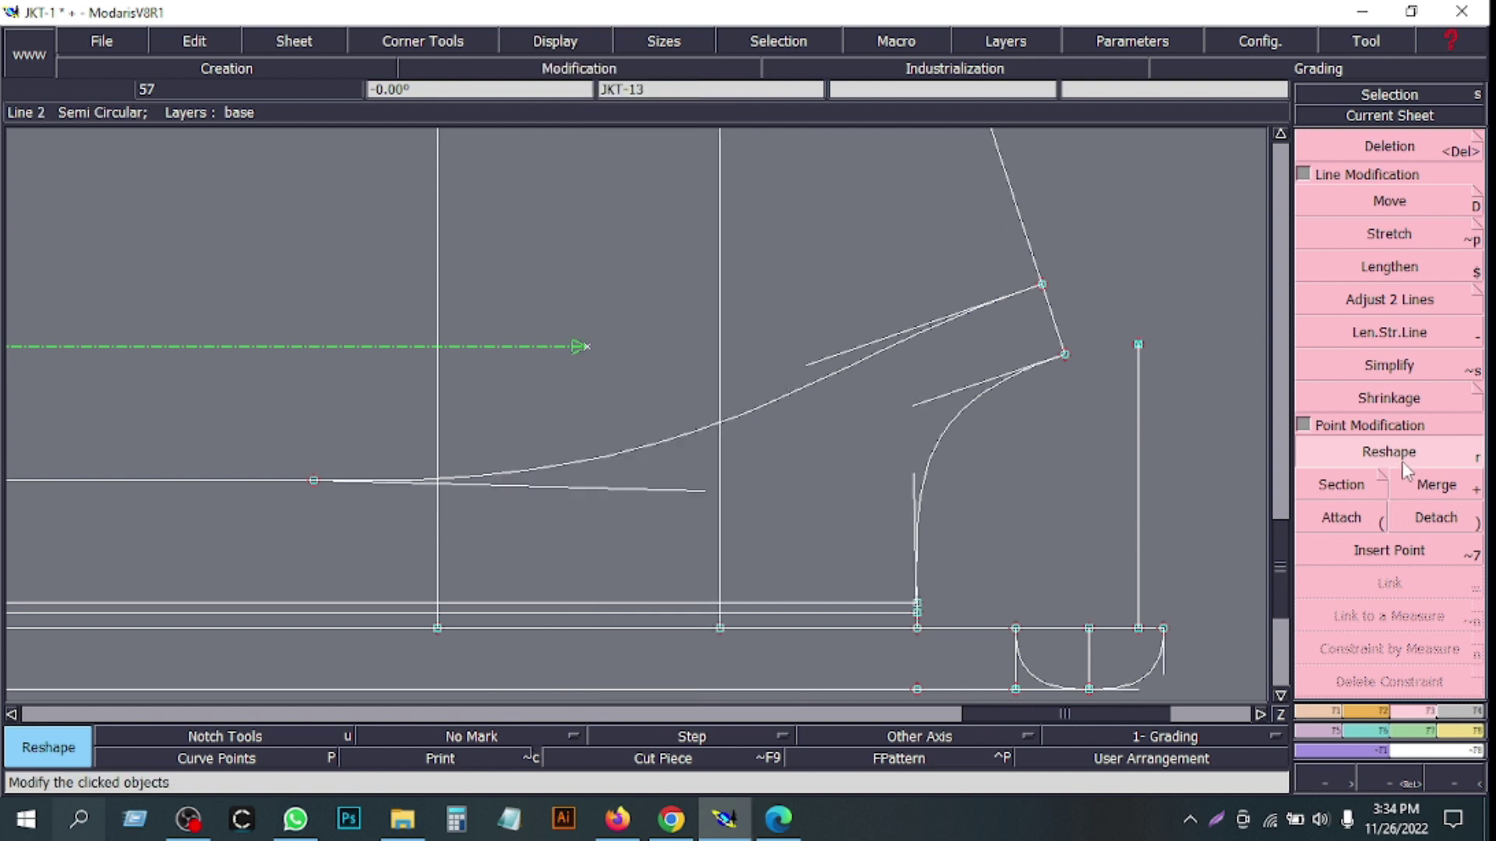
drag(690, 494, 684, 485)
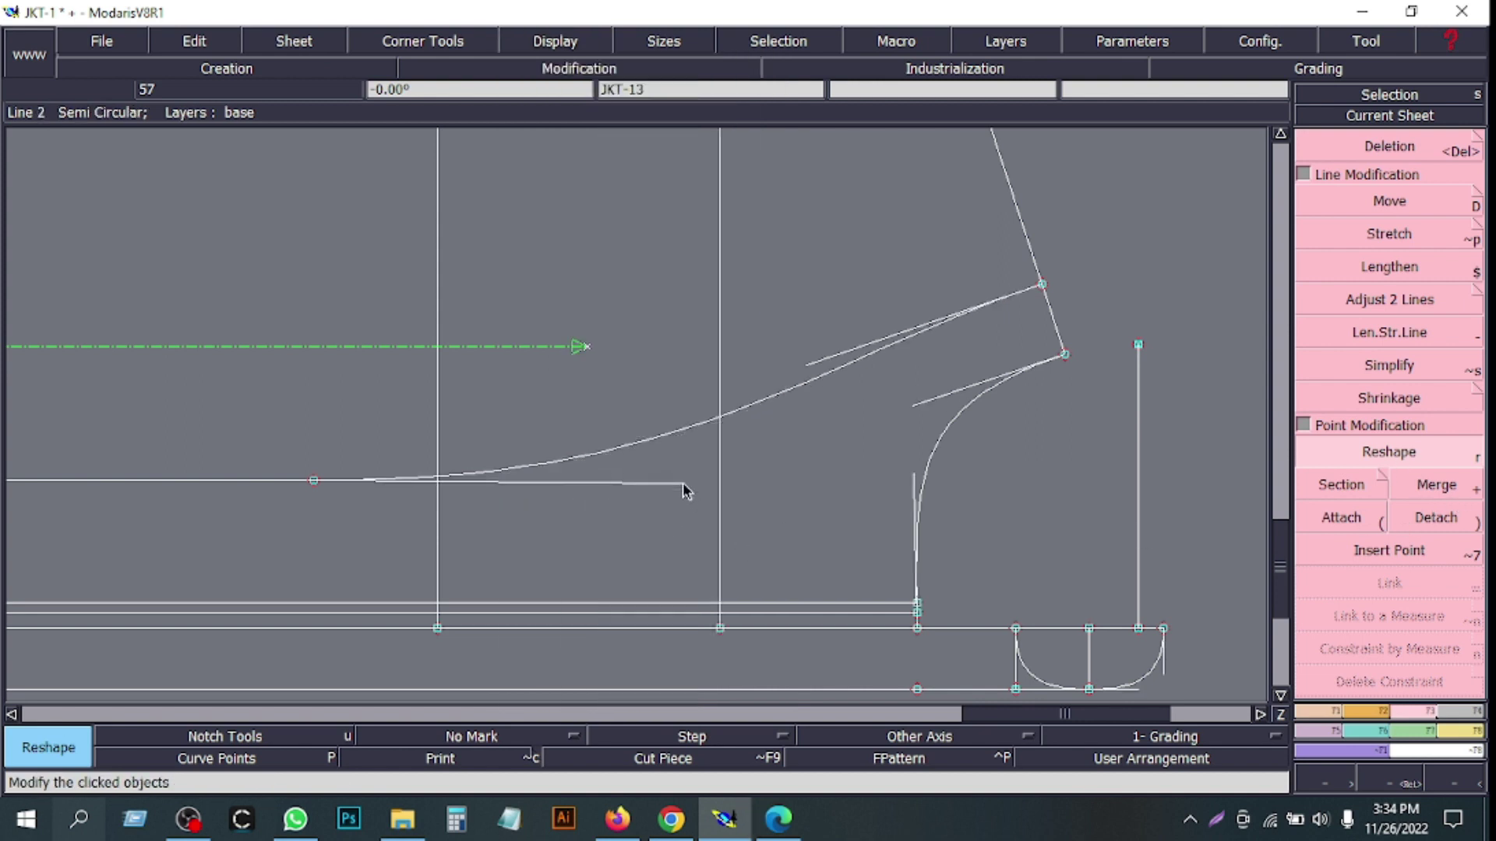
drag(814, 372, 811, 375)
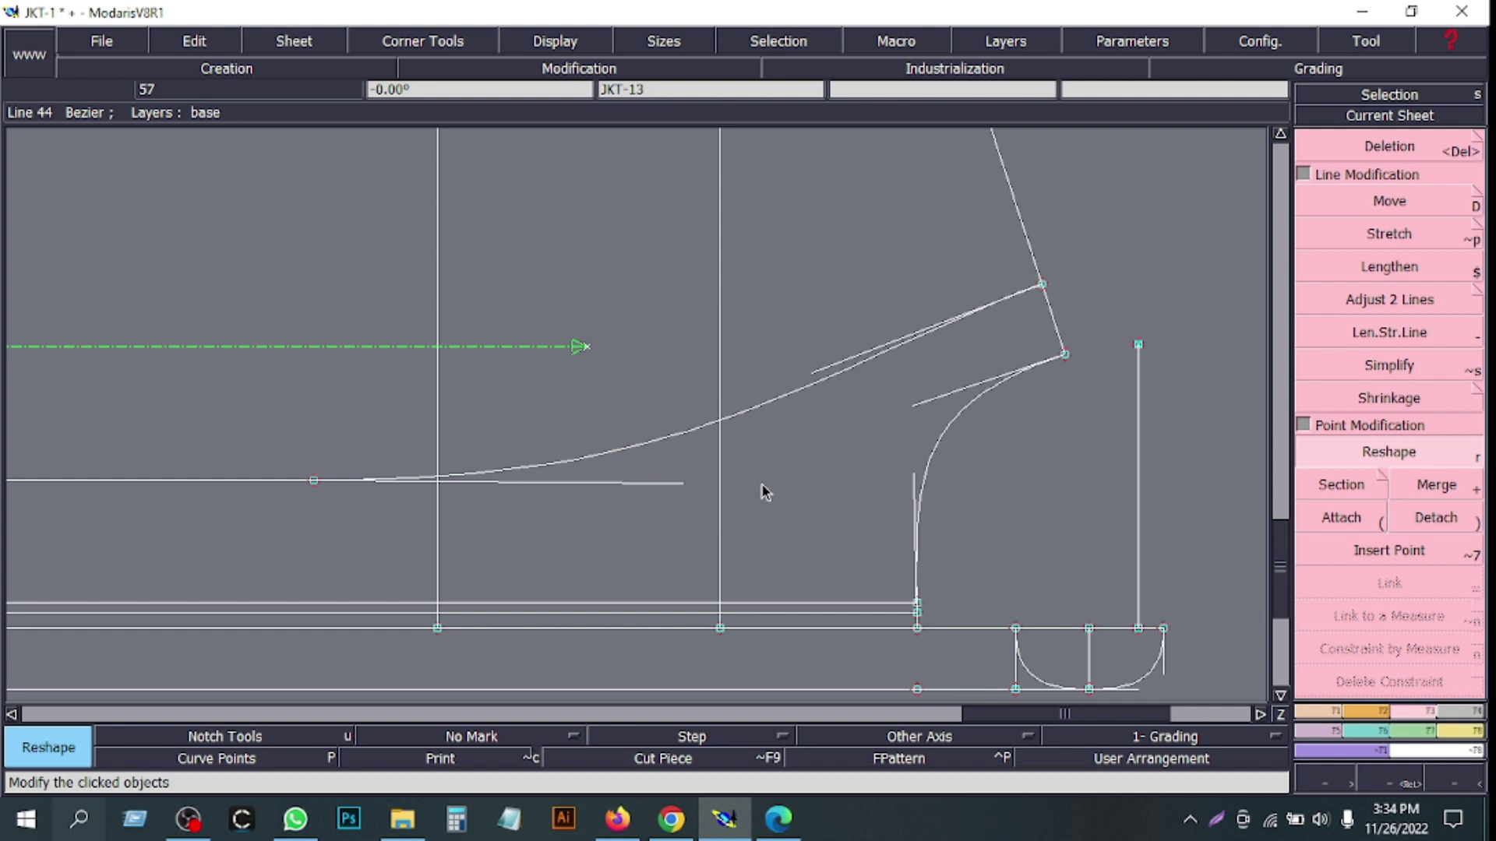
click(835, 500)
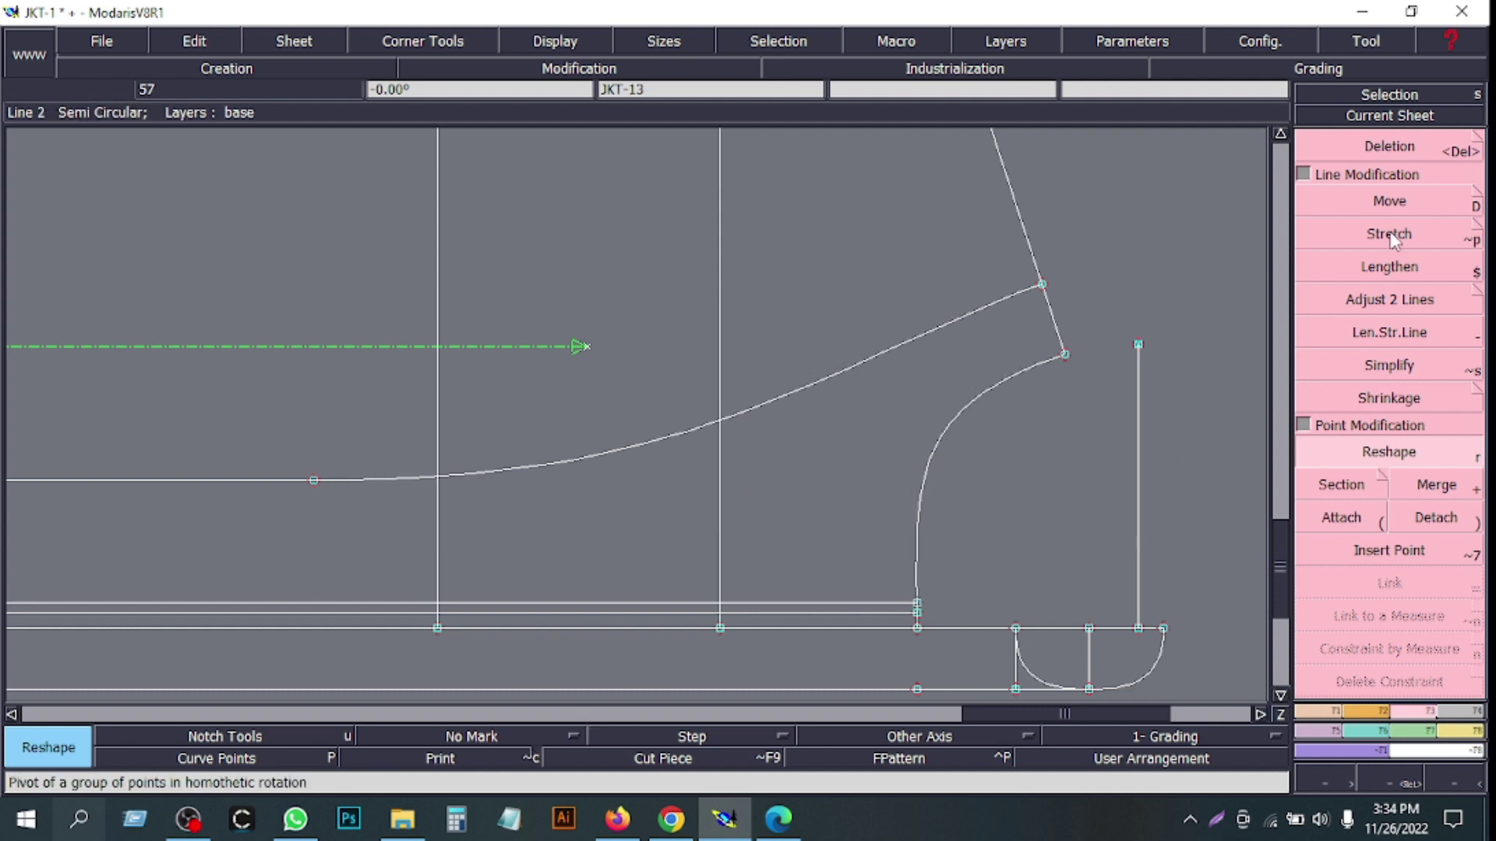
- Save the model, overwriting the existing JKT-1.mdl file
click(1304, 176)
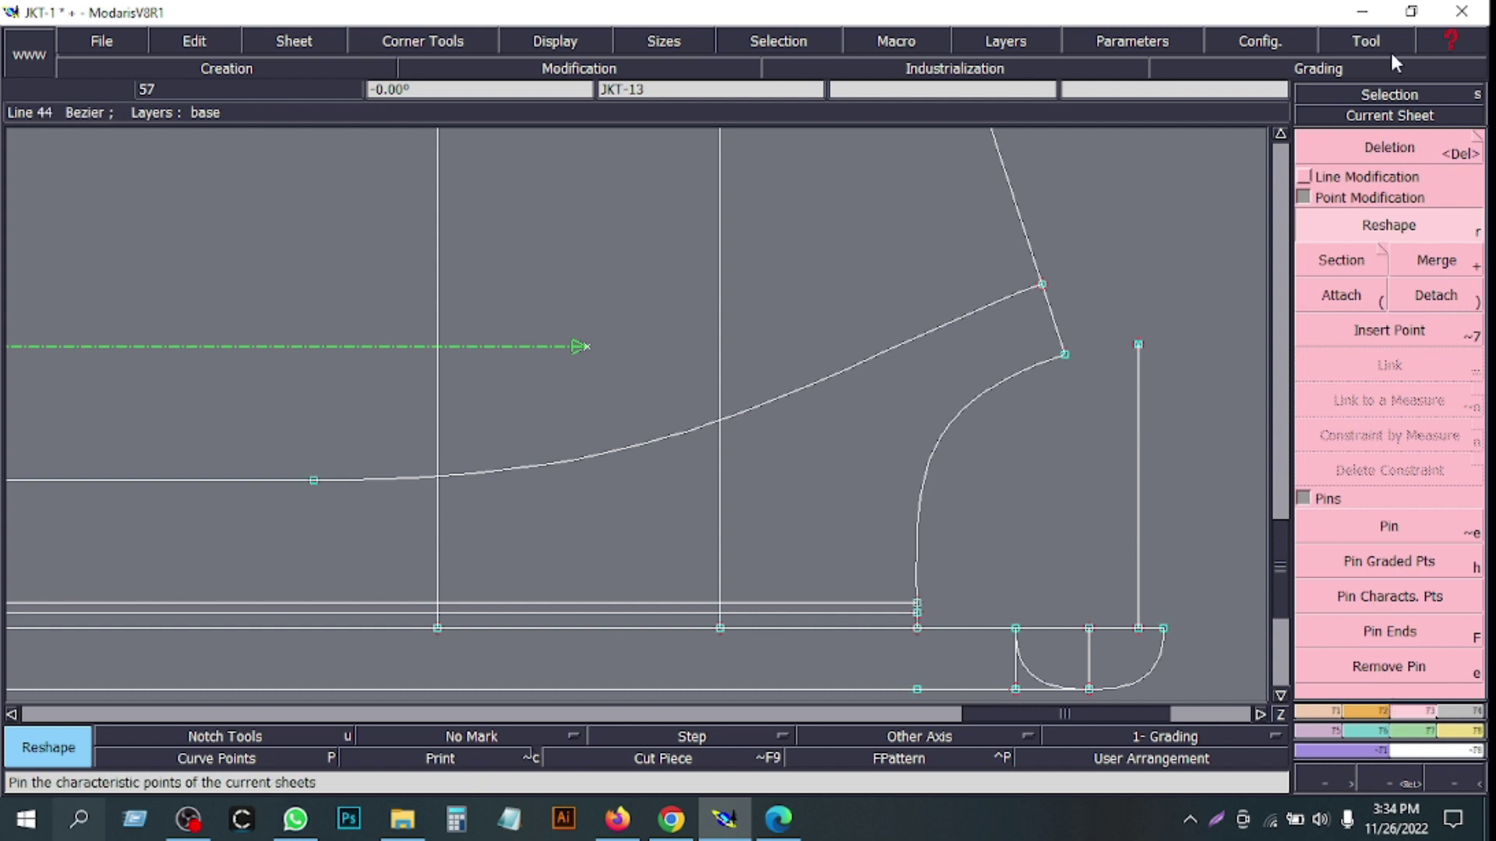
click(1424, 122)
click(1280, 714)
drag(489, 358, 934, 574)
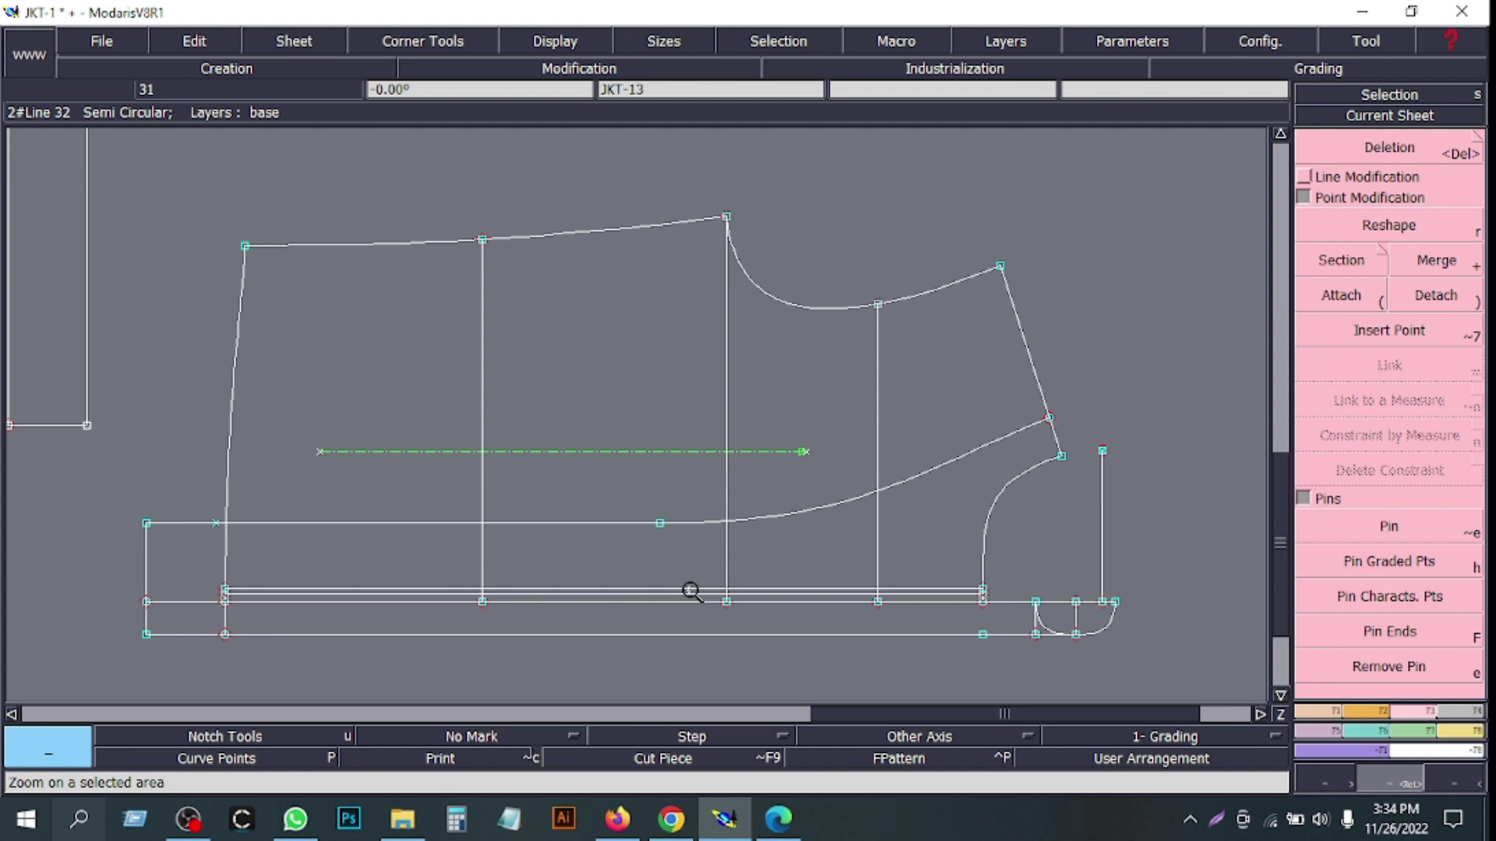
key(ctrl+s)
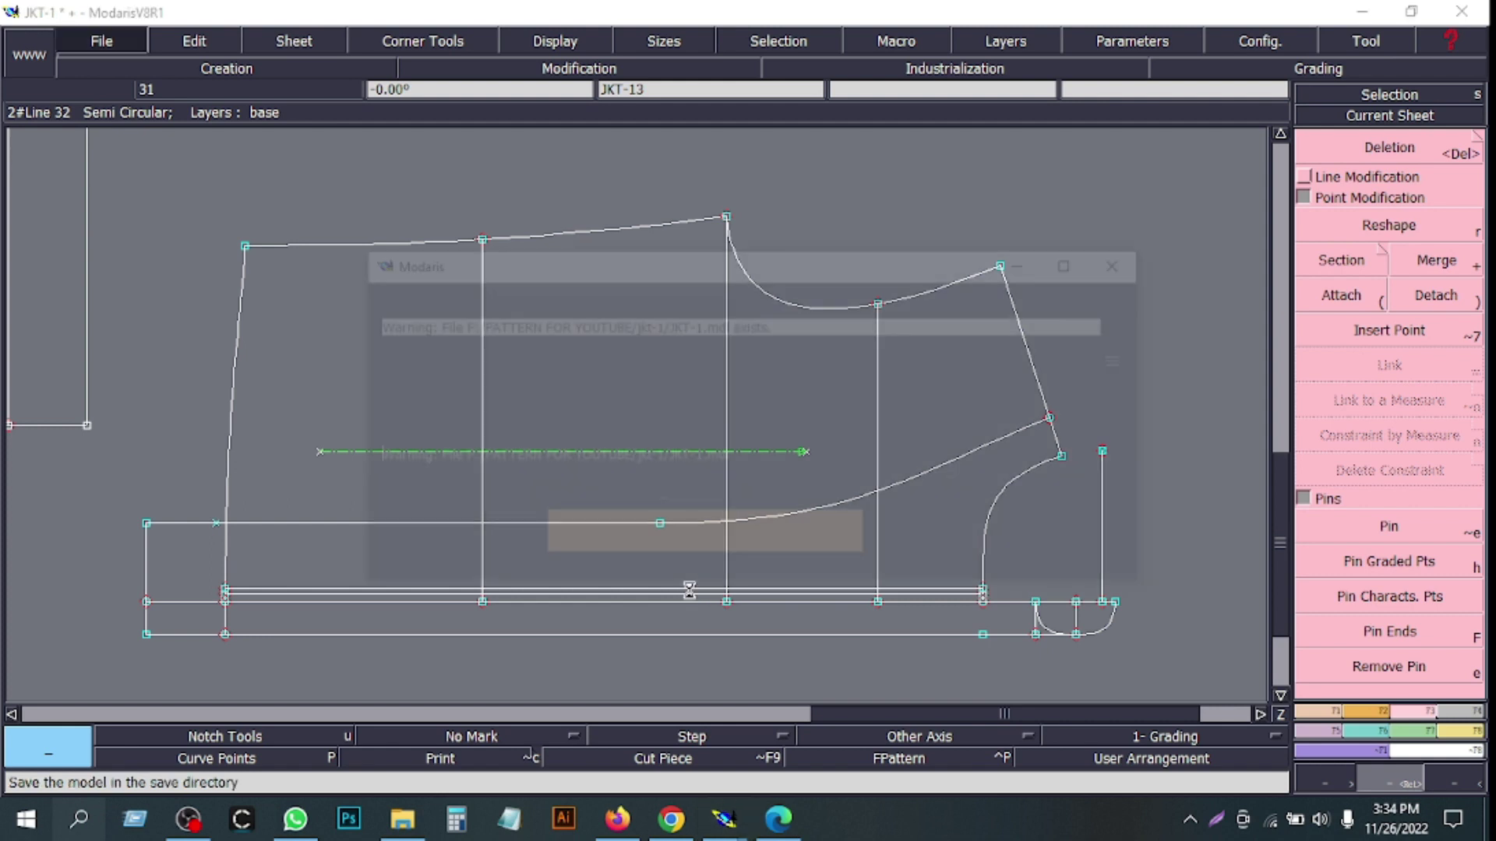
click(610, 550)
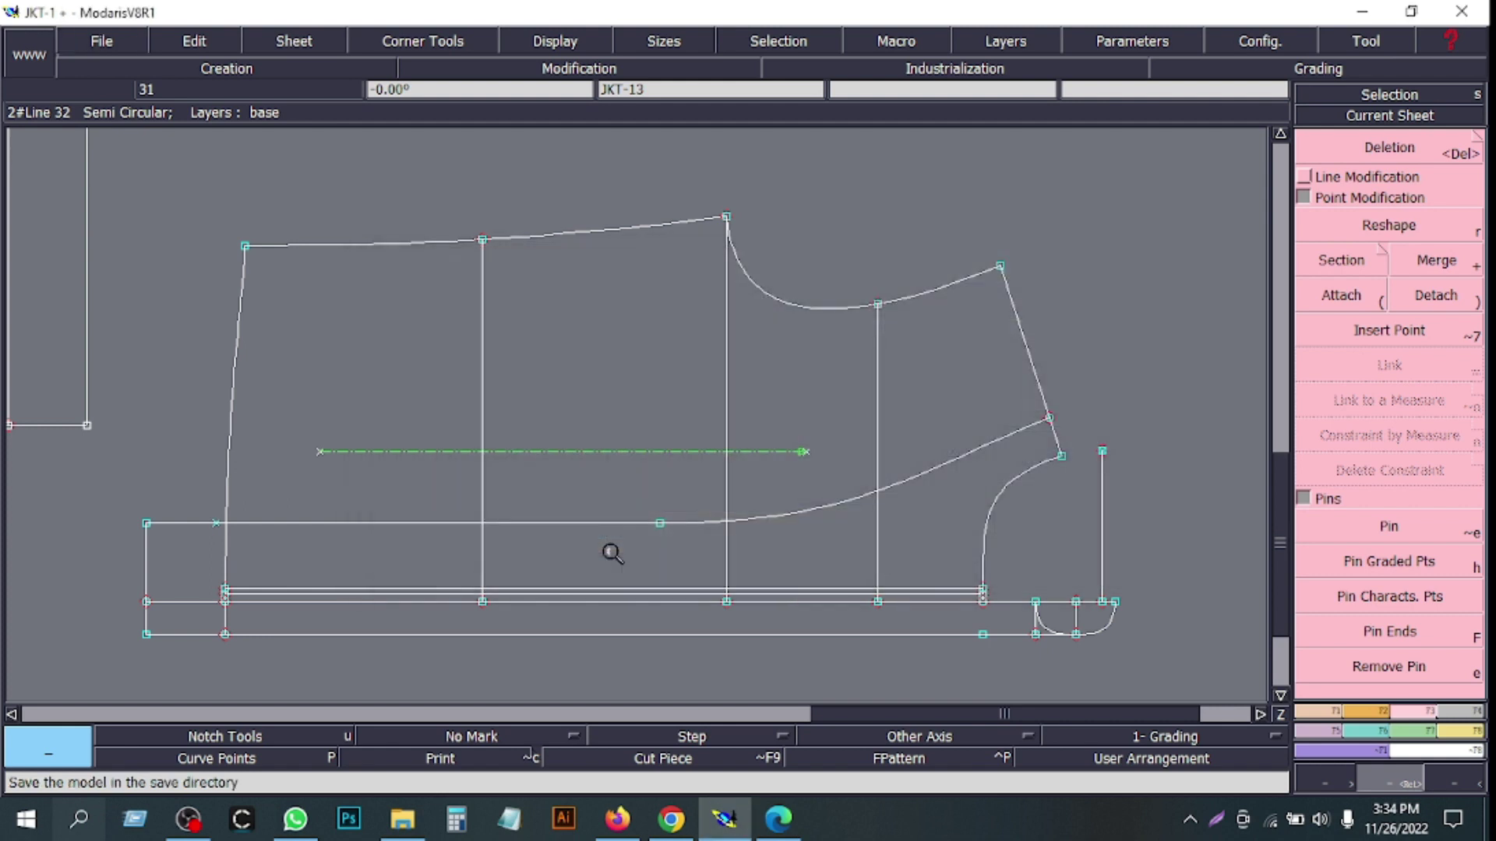
click(1340, 296)
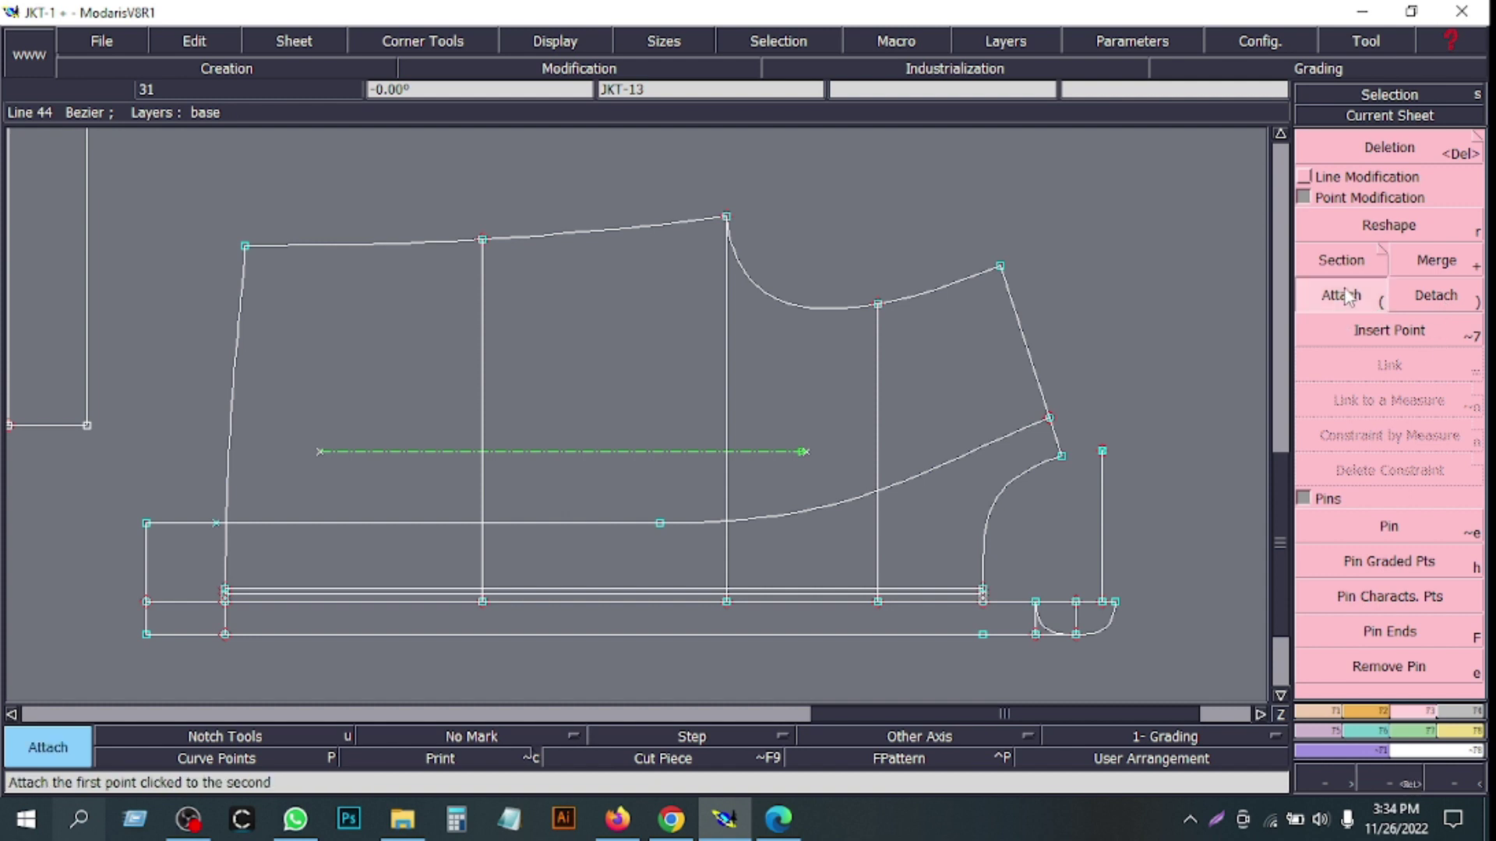
click(1102, 451)
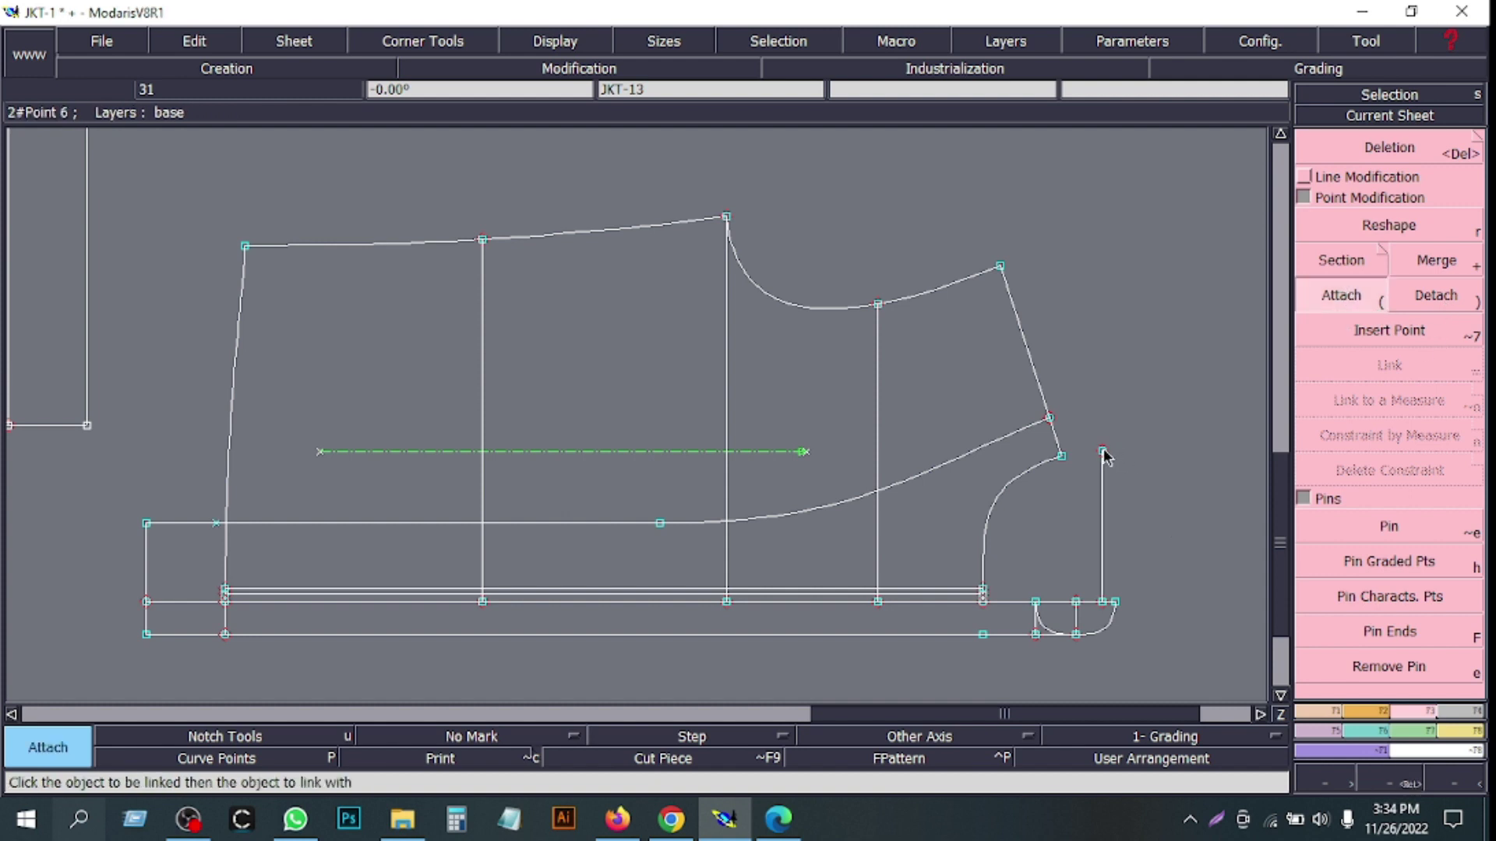
click(1303, 176)
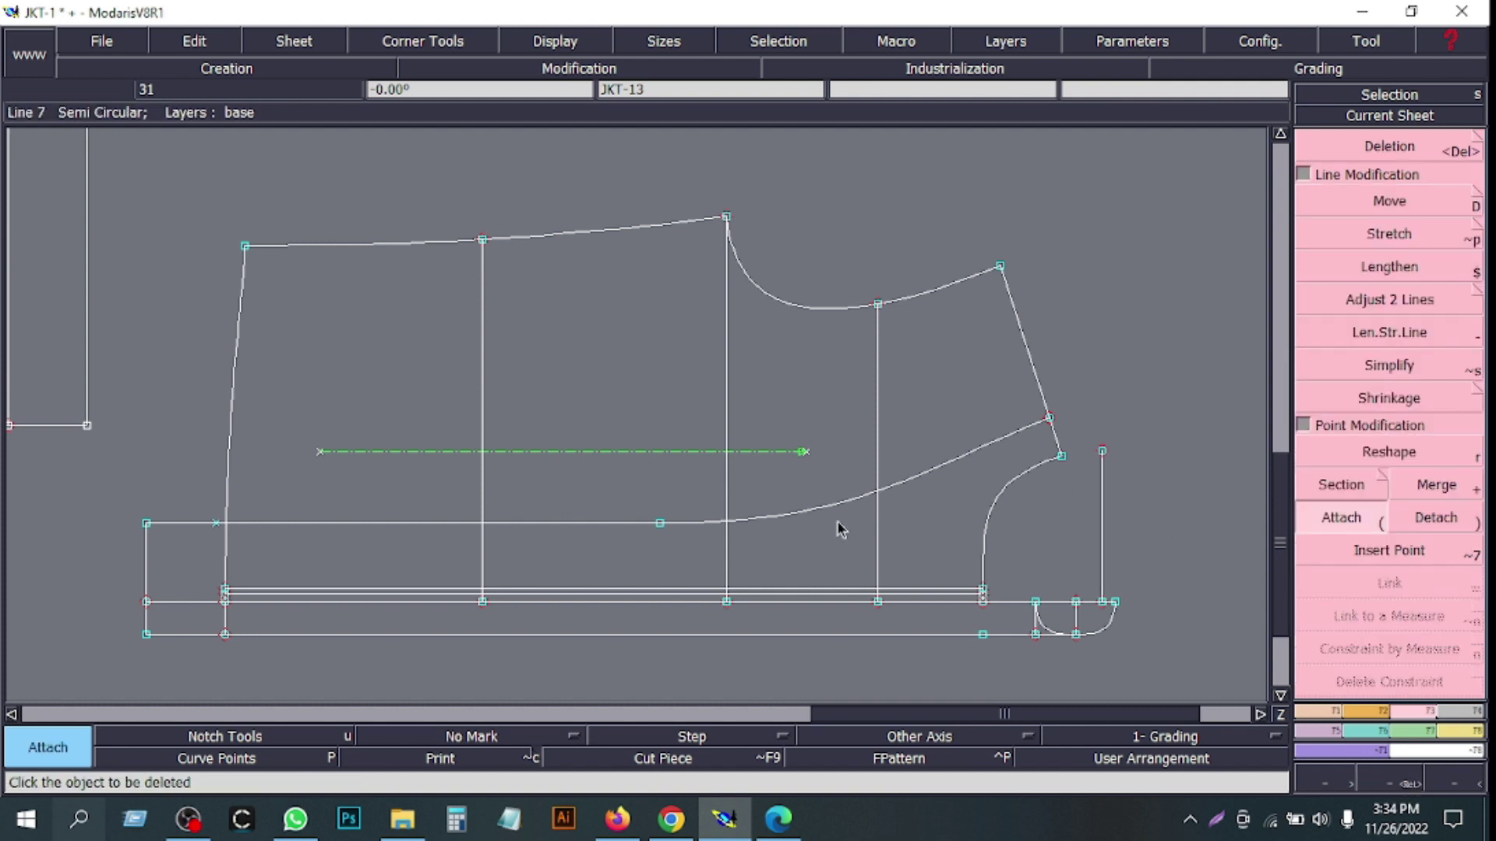
key(Delete)
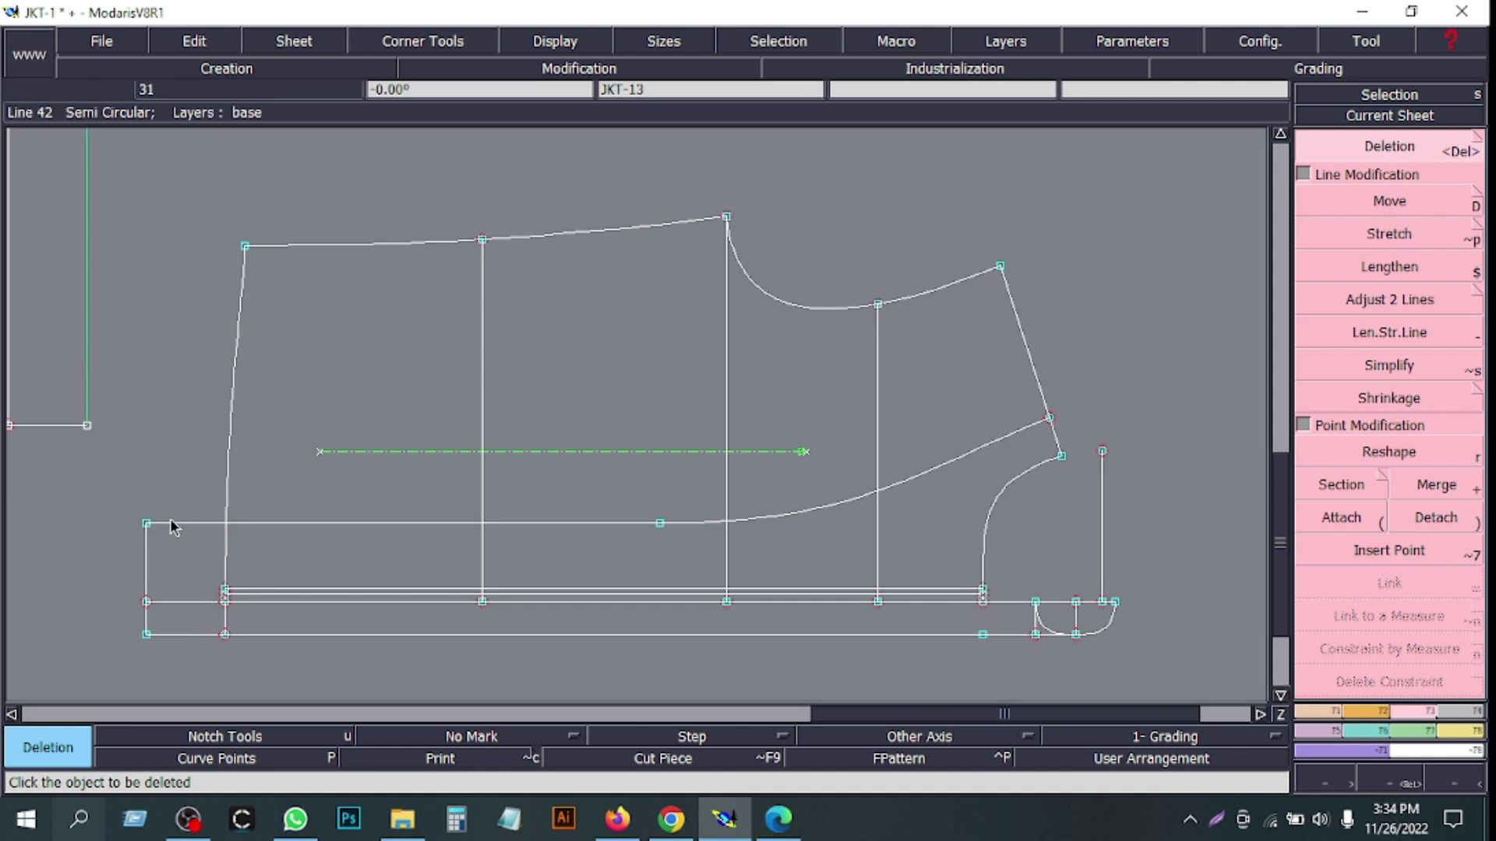
- Switch to the tech pack PDF and examine the inside-view facing measurements and the front panel dimensions at the hem rib
click(1449, 777)
click(779, 820)
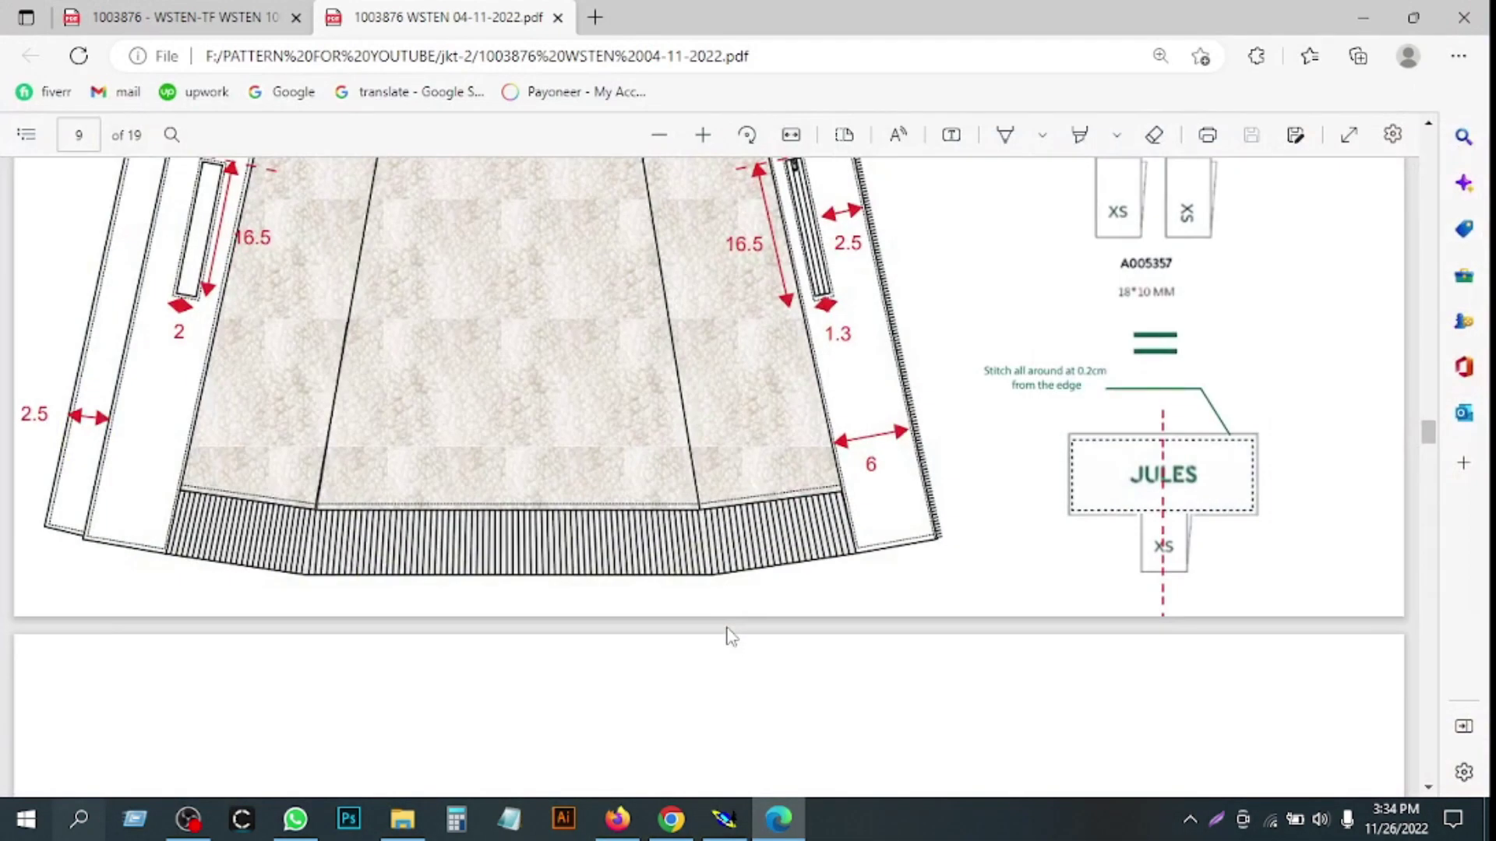
scroll(730, 636, up, 3)
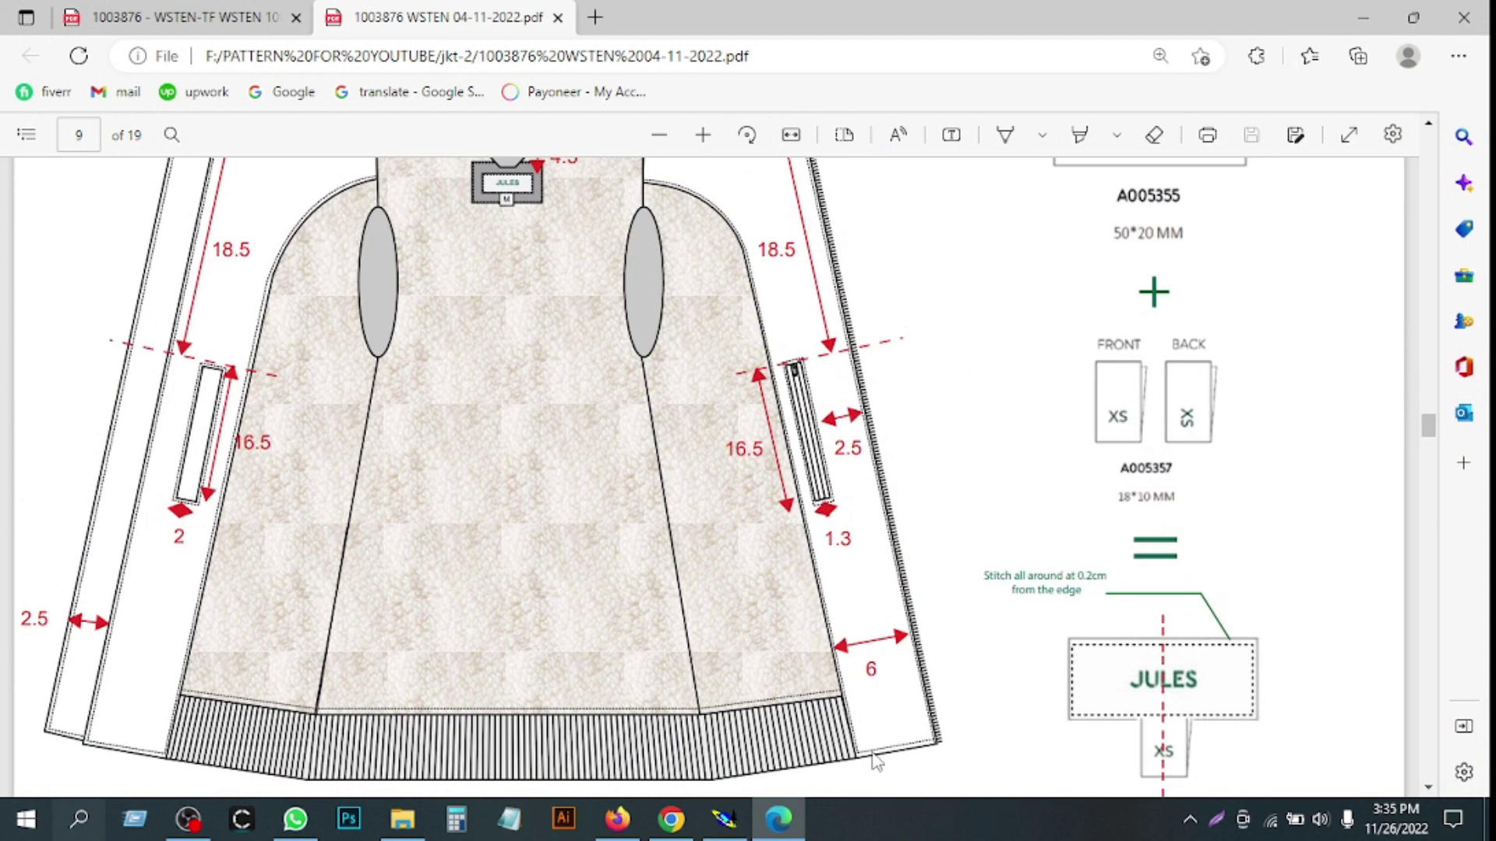
scroll(876, 741, up, 3)
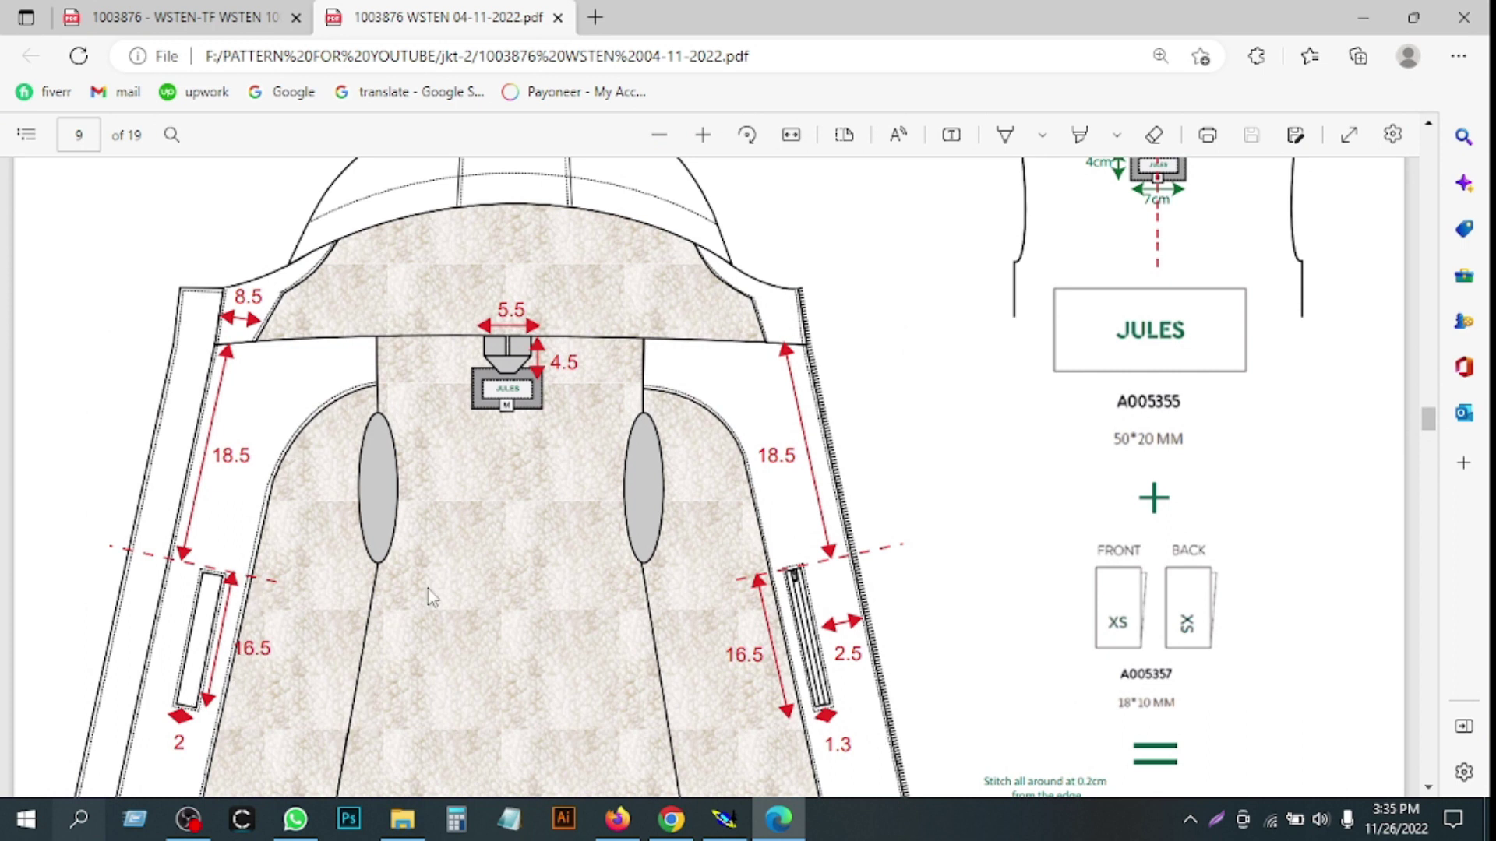
scroll(544, 602, down, 10)
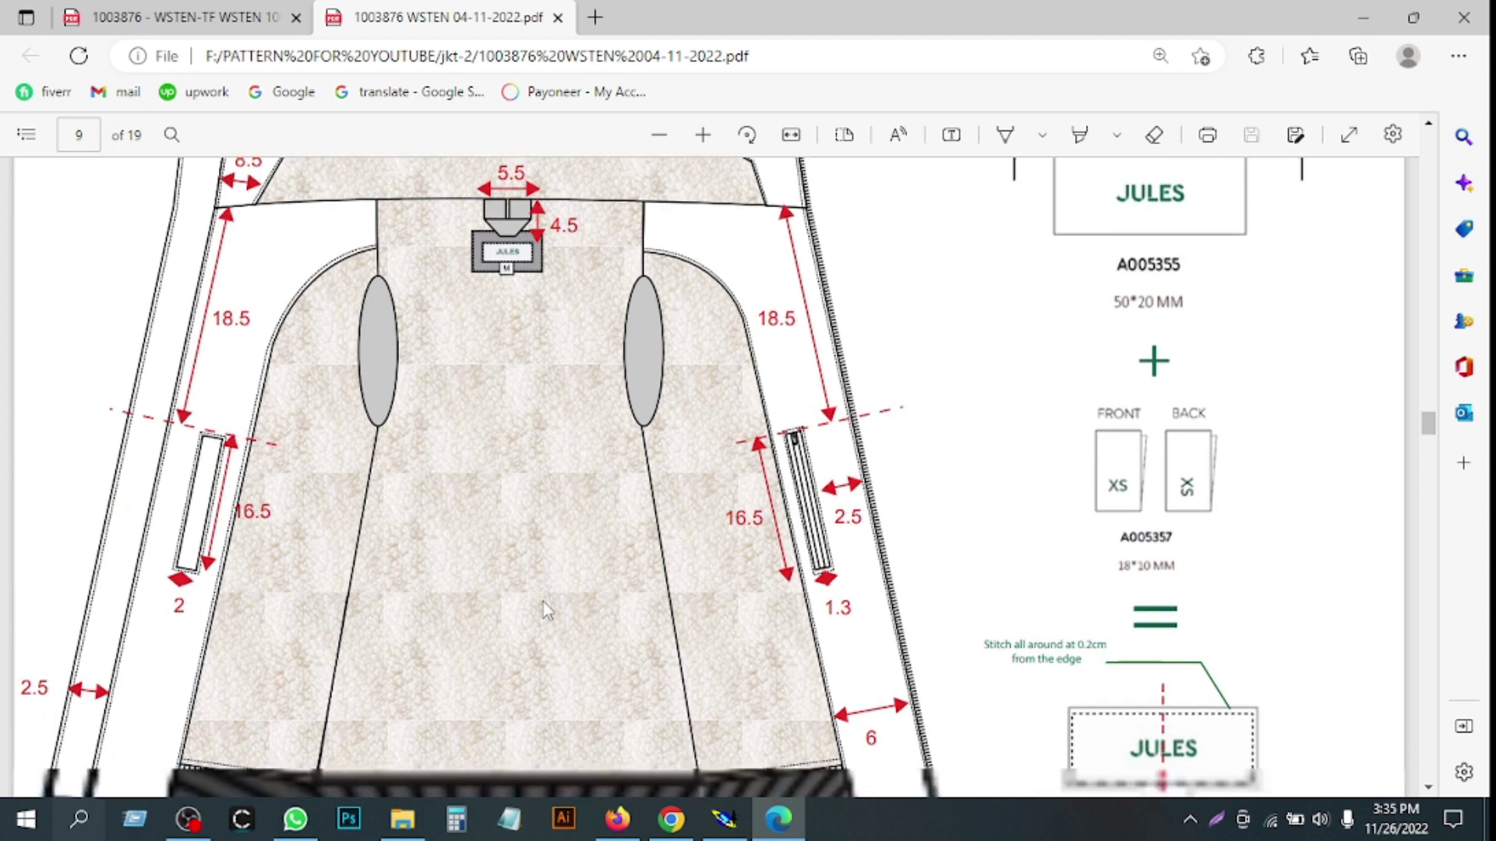
scroll(543, 602, up, 15)
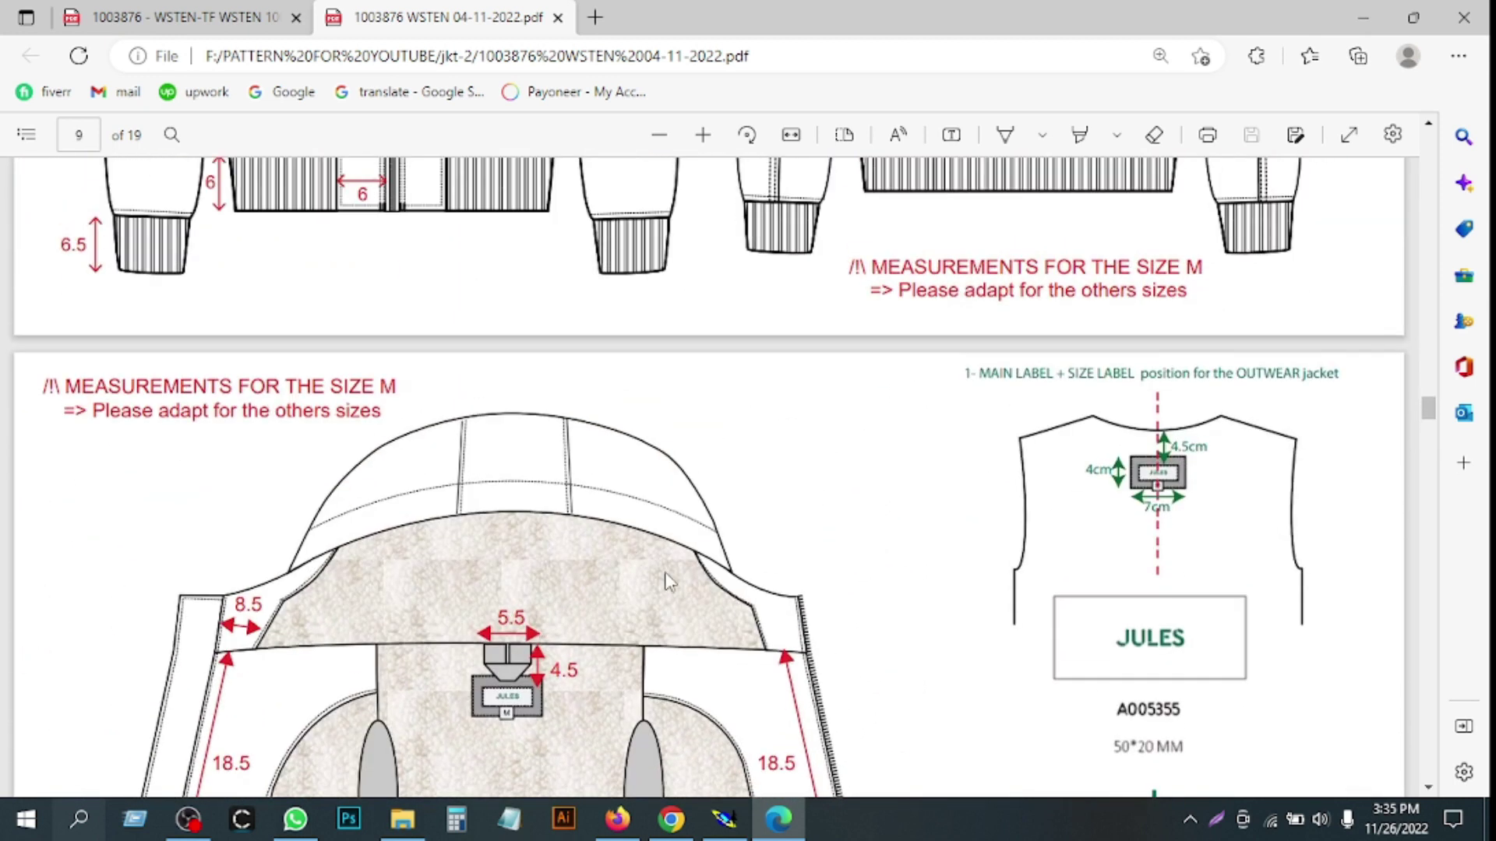
scroll(667, 581, up, 4)
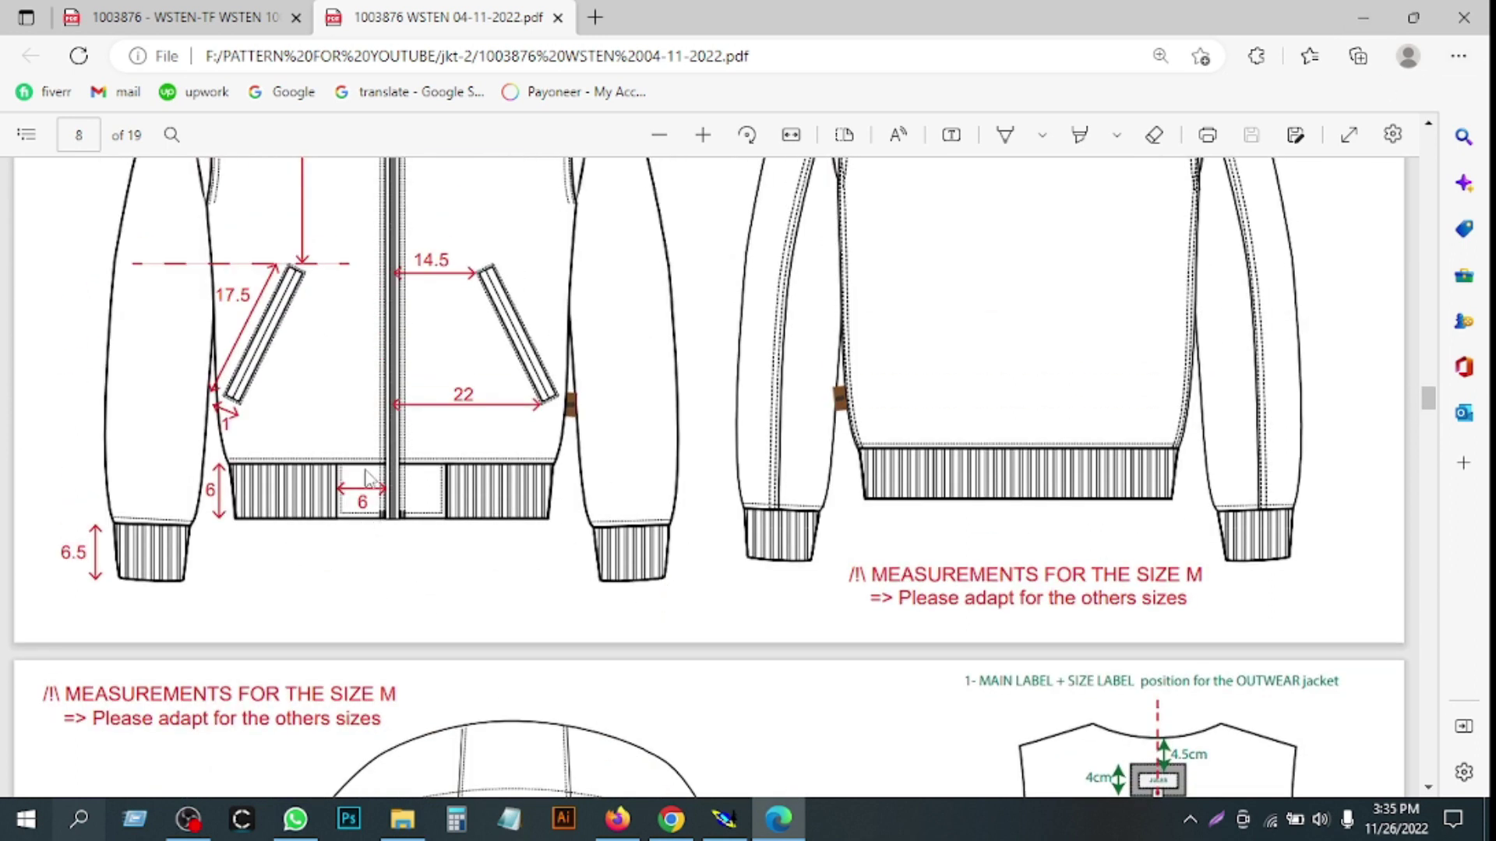
click(1363, 26)
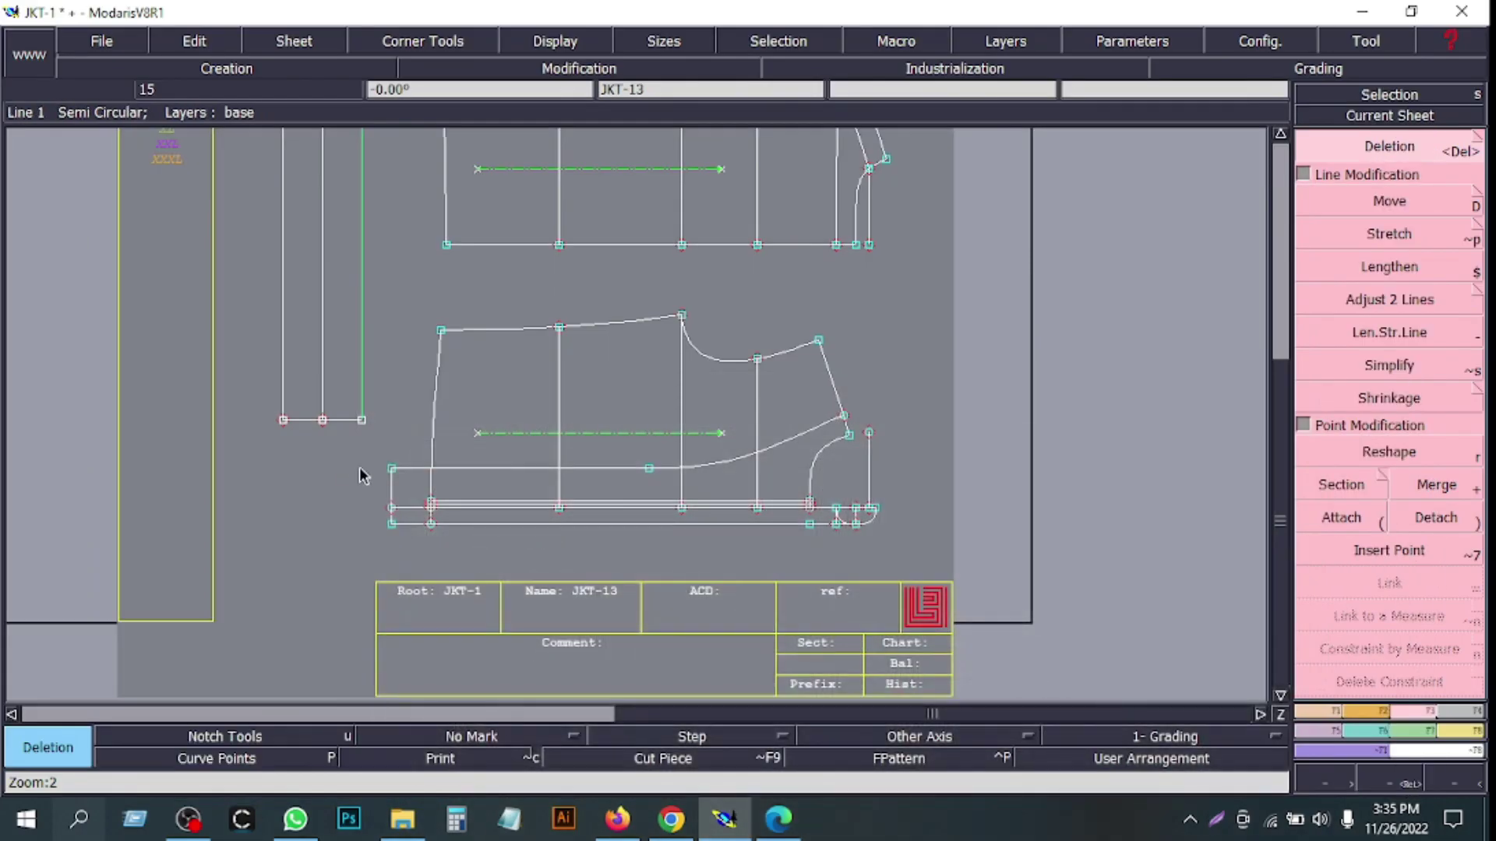
- Draw a line parallel to one half of the long folded strip's lower short edge, offset 6 cm inward
click(1391, 781)
drag(231, 328, 458, 478)
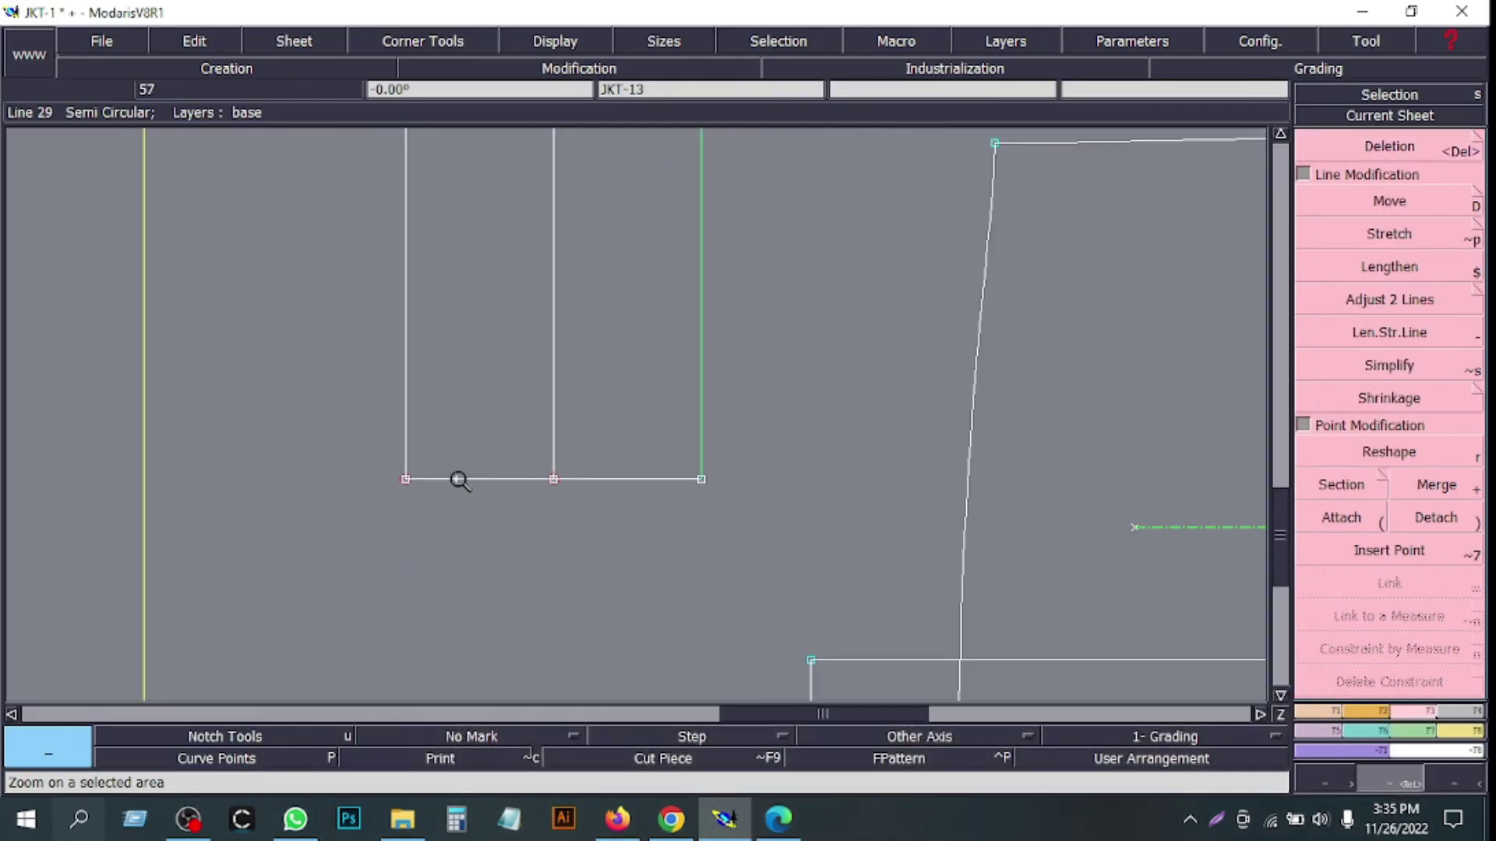
click(1325, 712)
click(1382, 555)
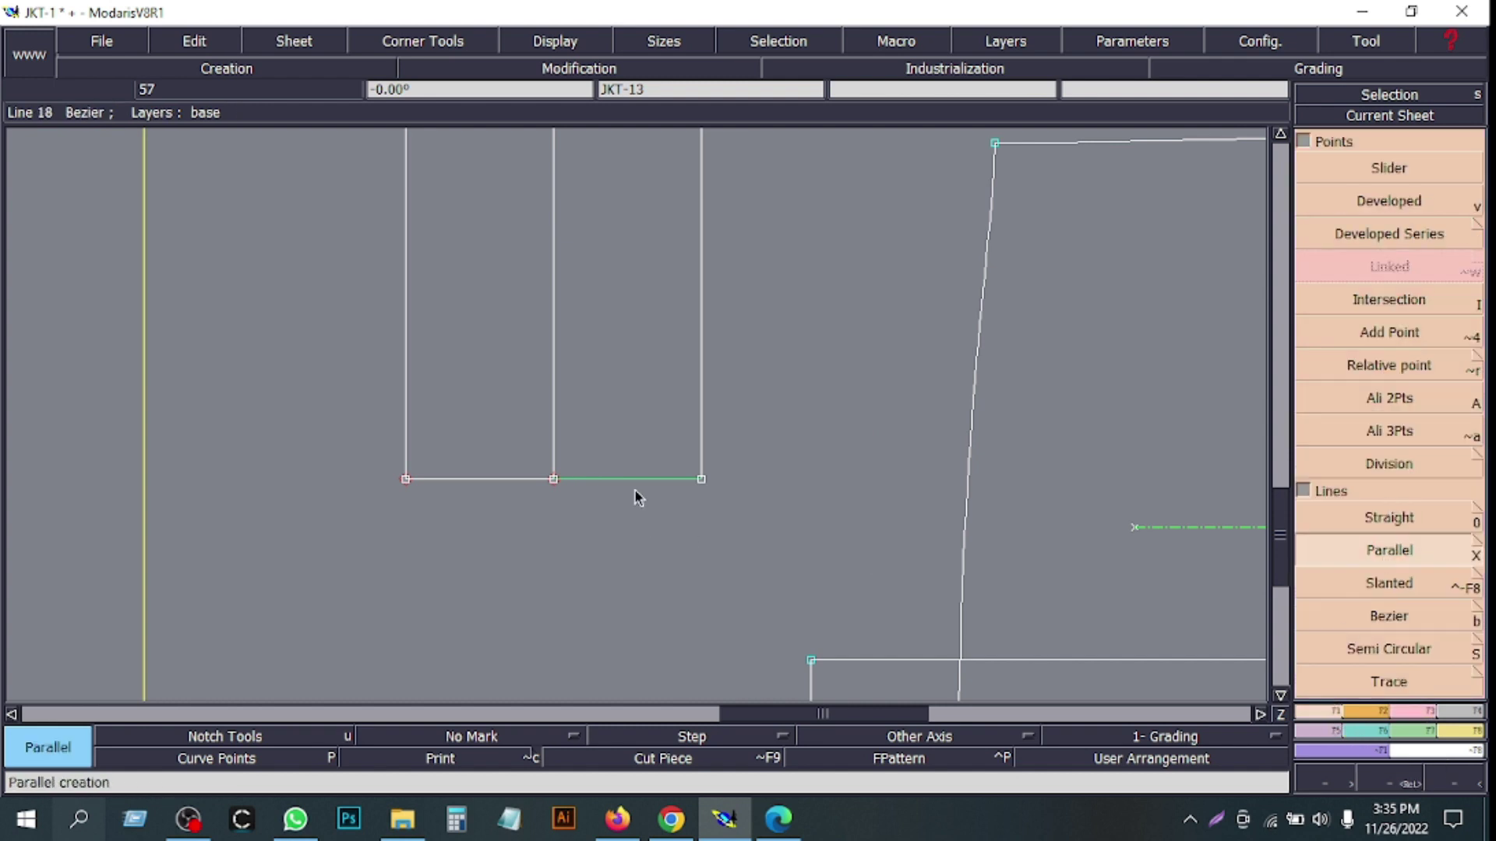
click(633, 481)
text(6)
key(Return)
click(763, 443)
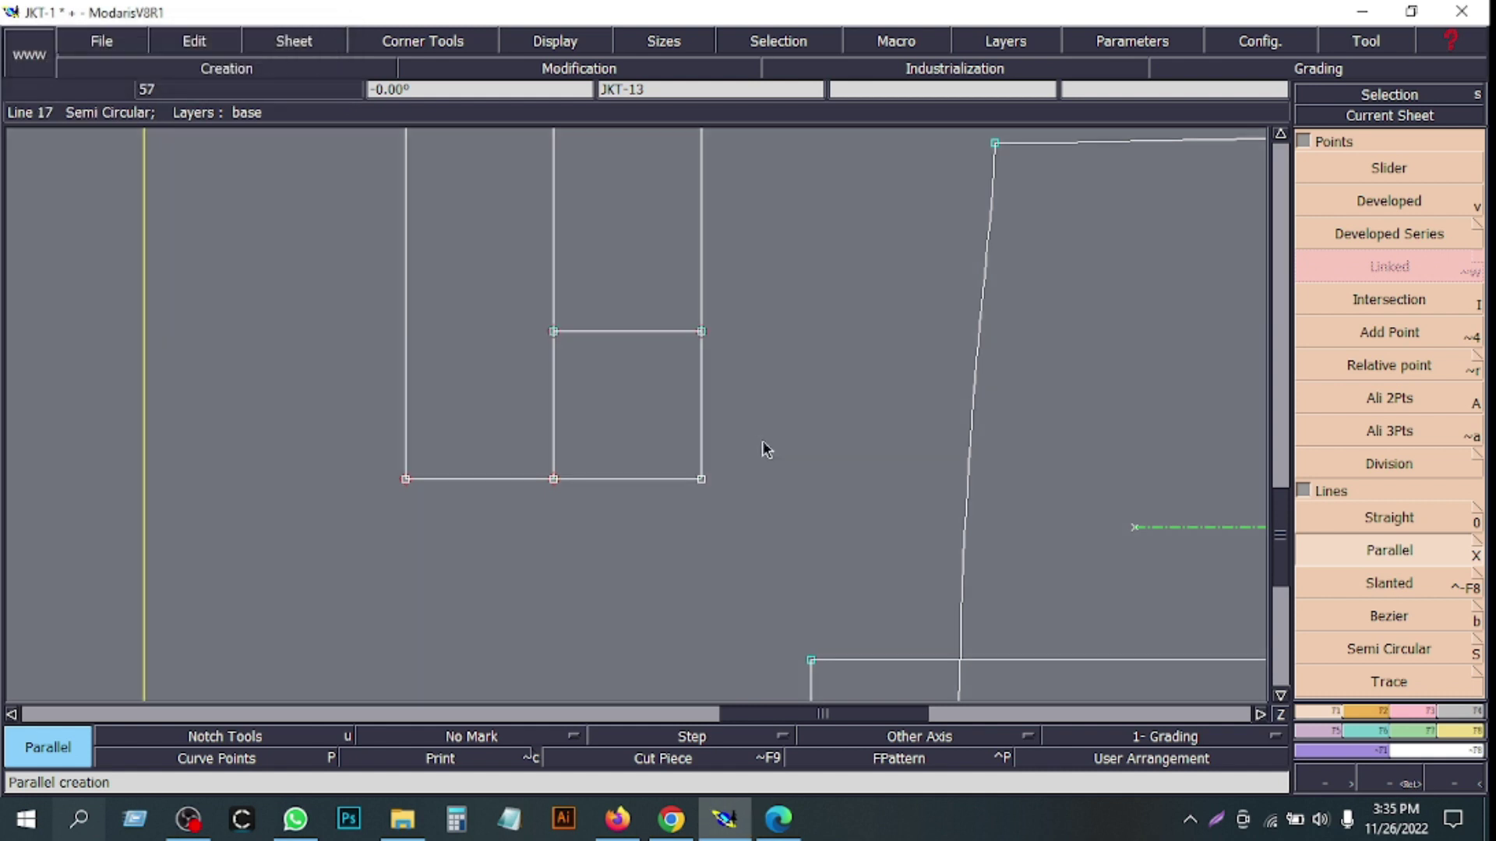
- Extend the parallel line across to the strip's opposite long edge with Adjust 2 Lines and save the model
click(1416, 713)
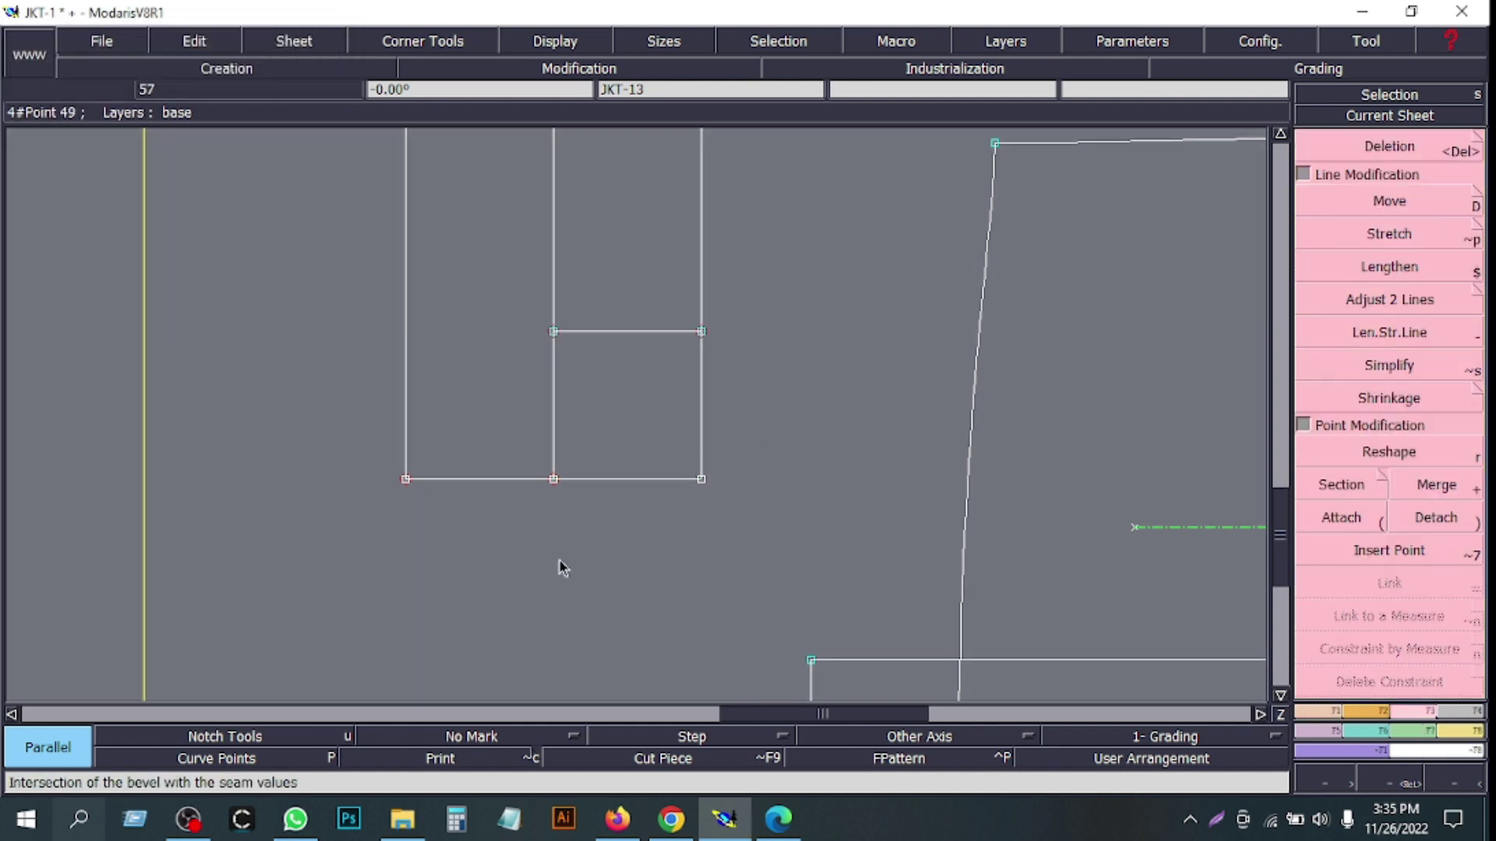
click(1353, 301)
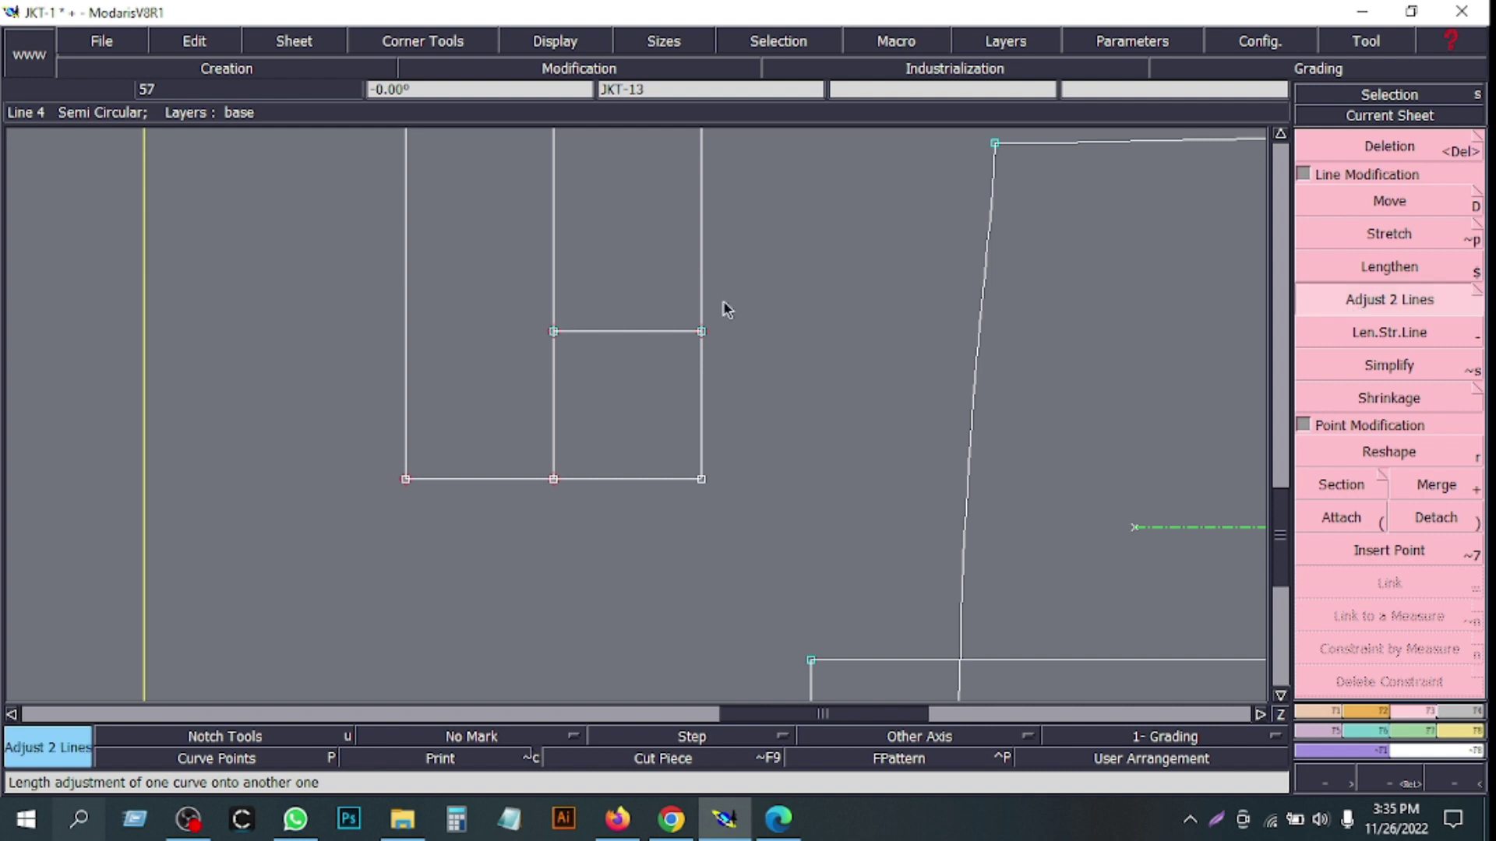
click(407, 326)
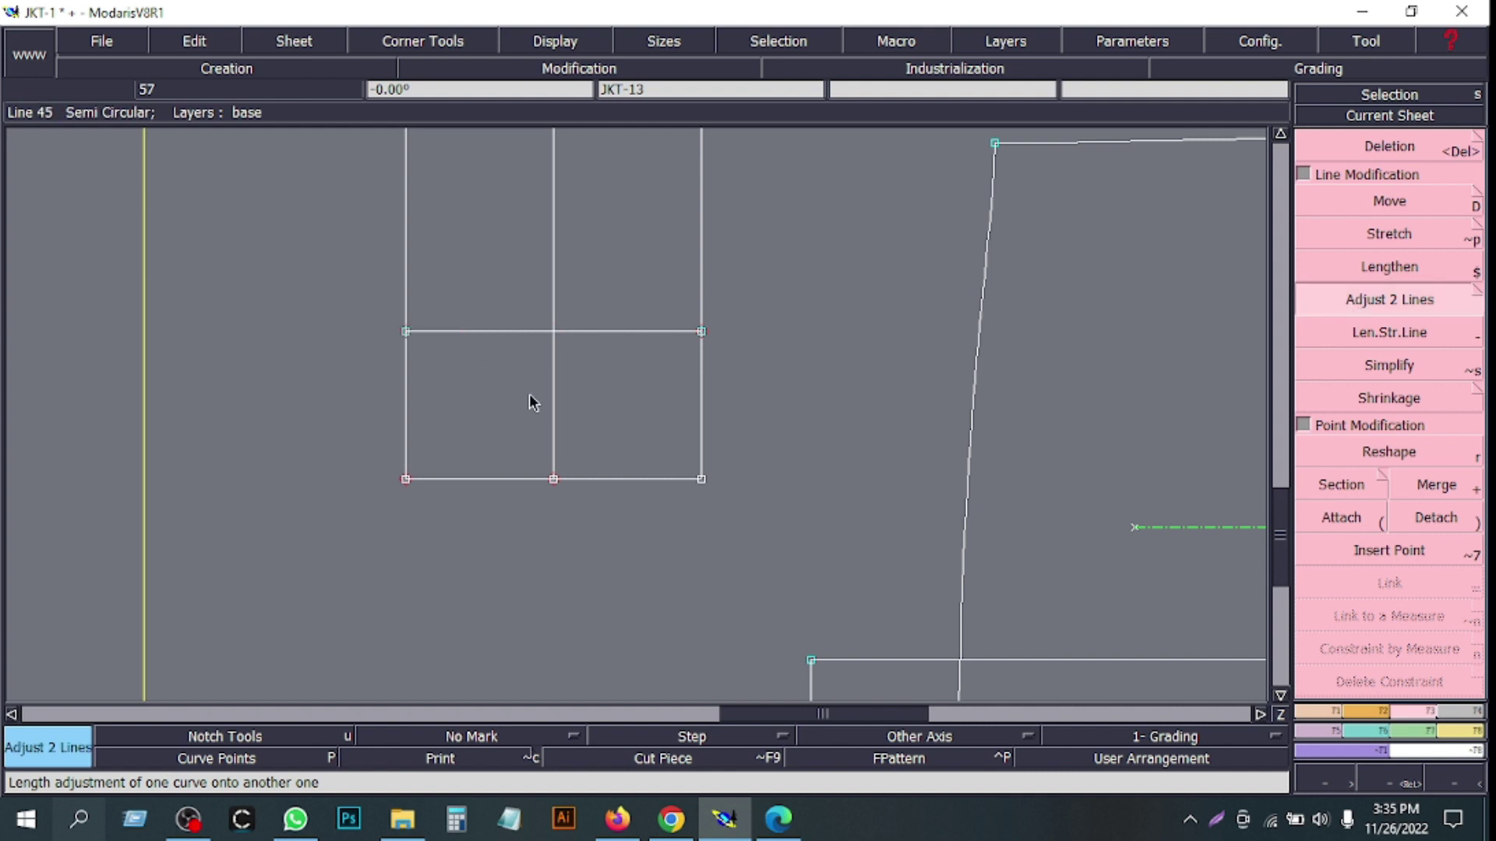
click(1356, 118)
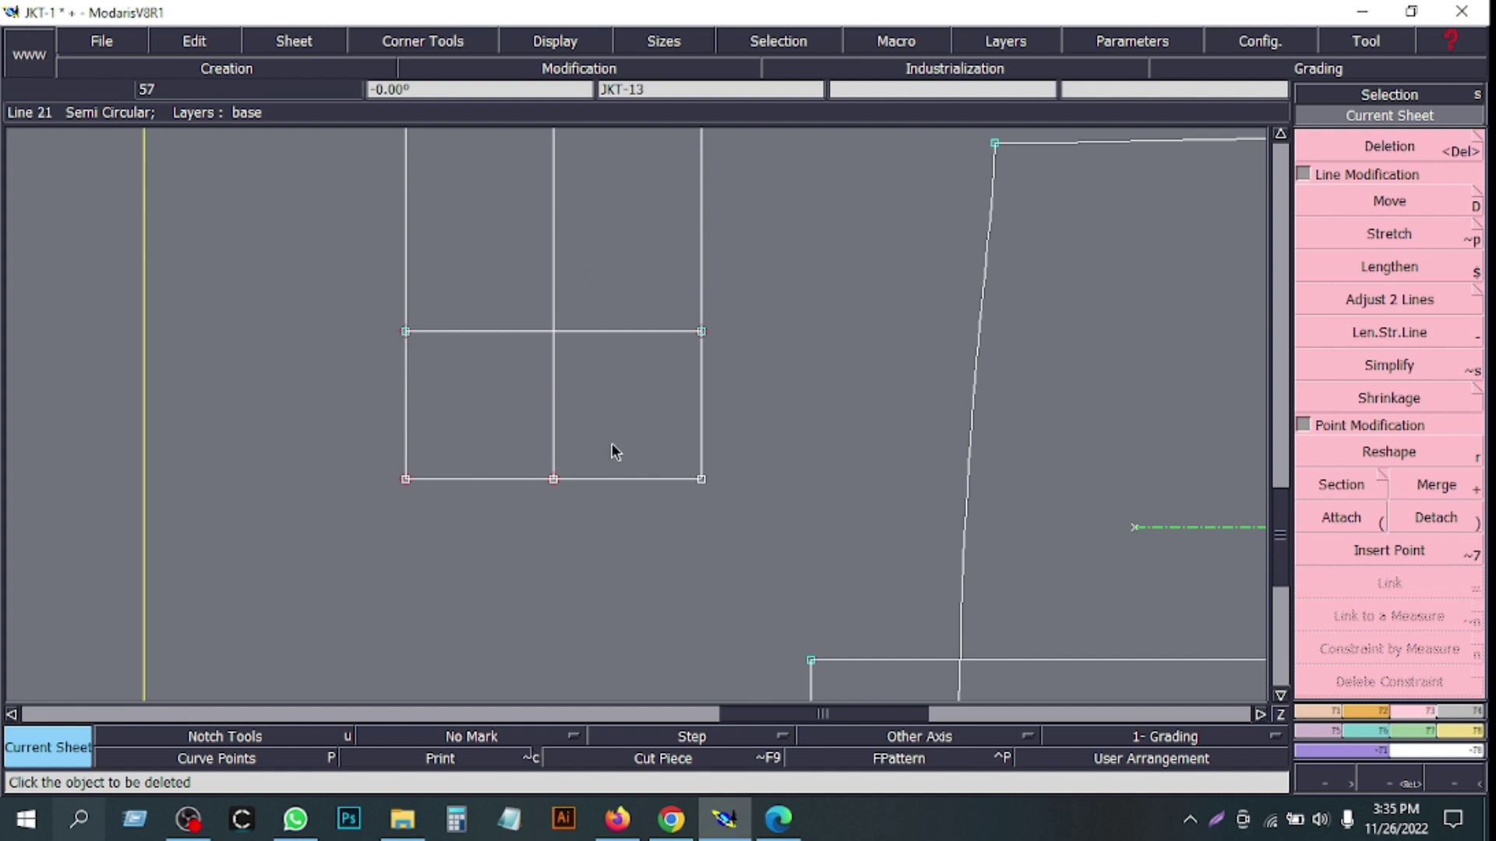
key(ctrl+s)
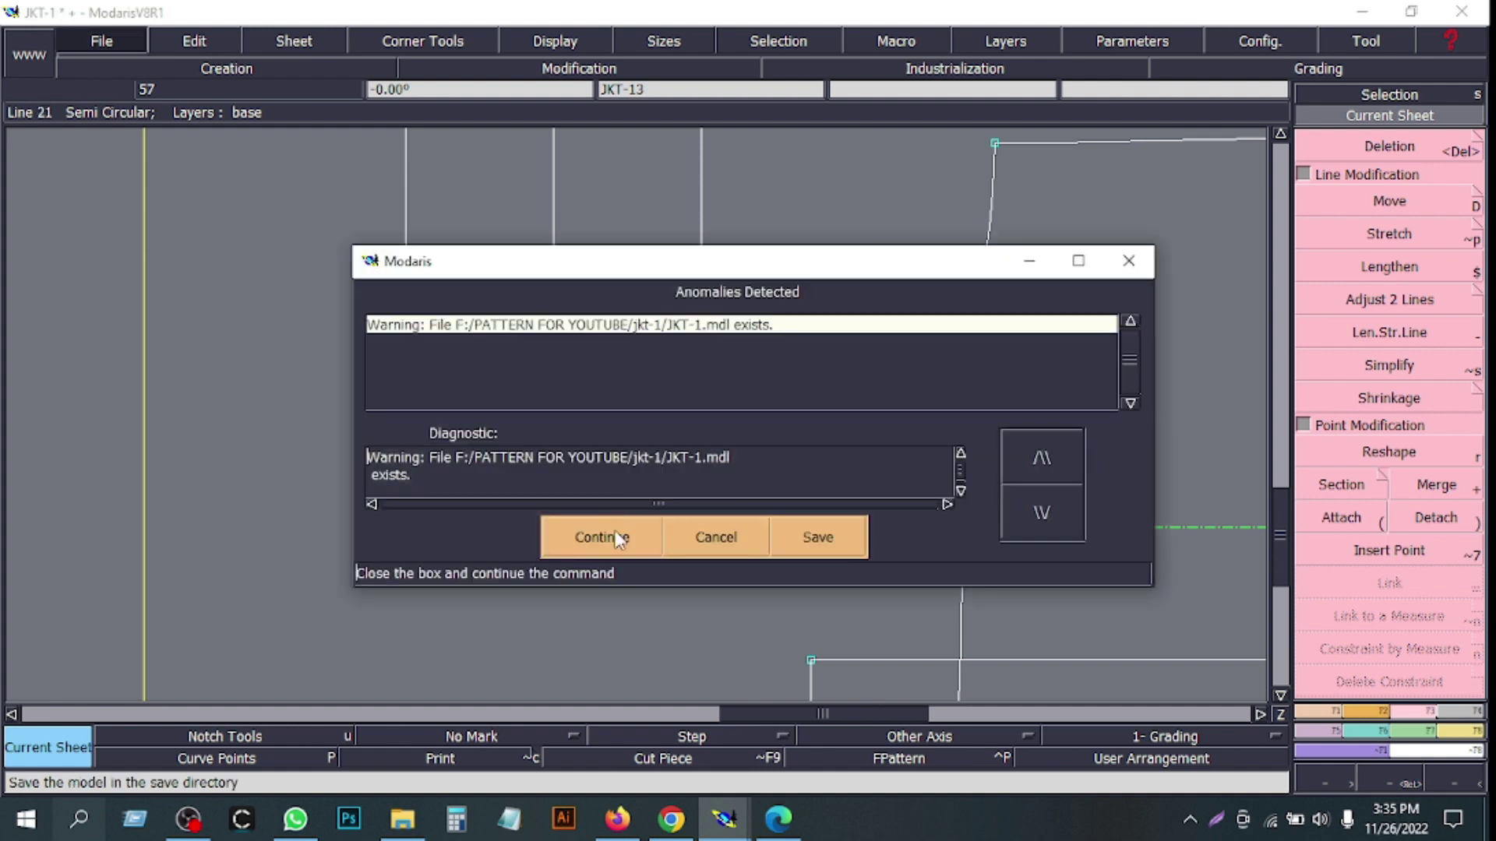
click(620, 537)
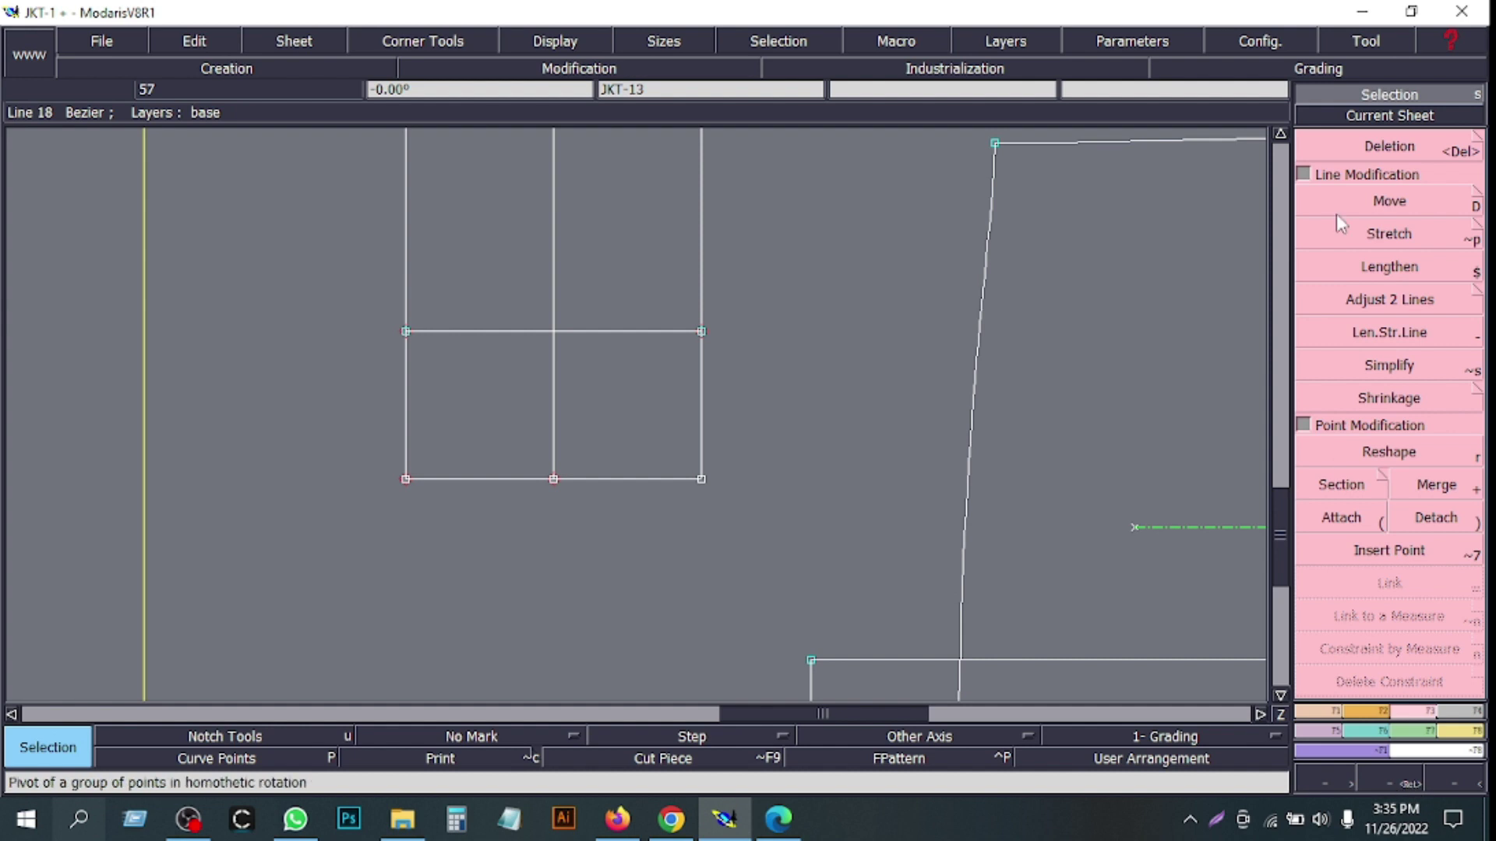
- Review the strip and both body pieces on the whole sheet and save the model over the existing file
click(1389, 116)
click(778, 476)
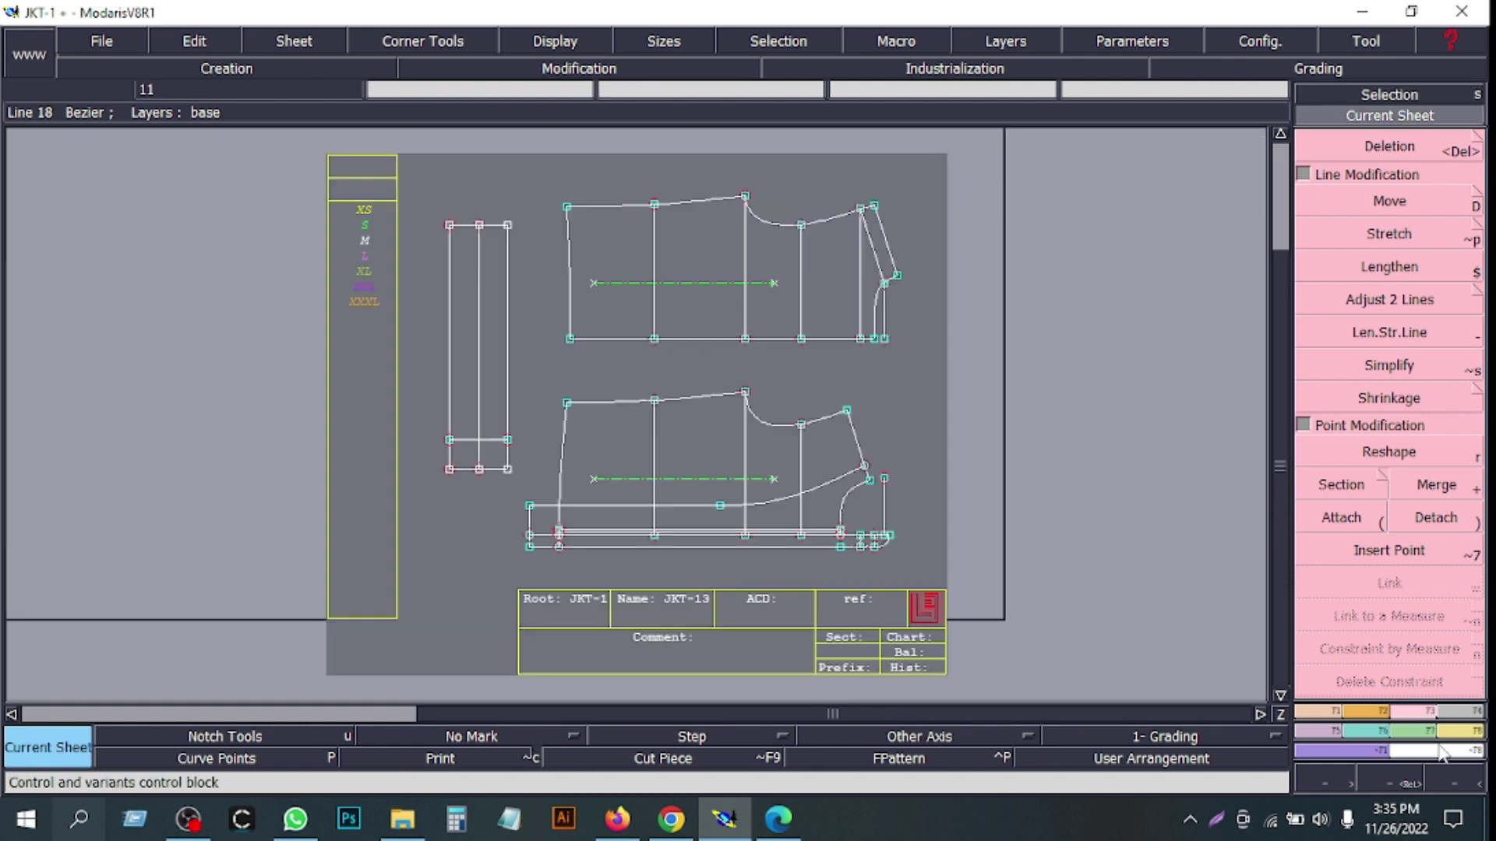
click(1395, 789)
drag(511, 354, 925, 564)
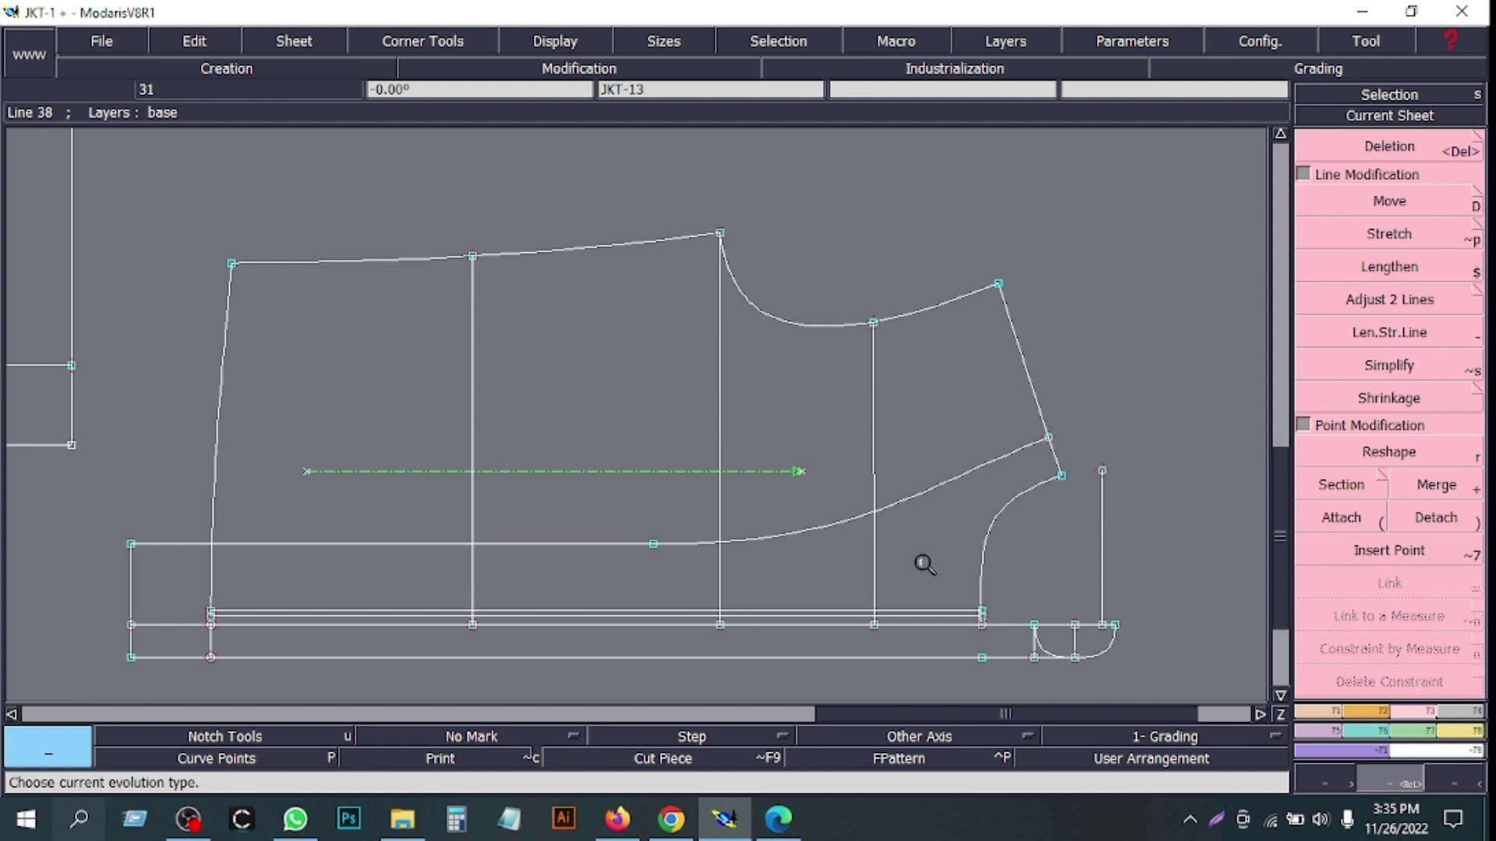
click(1280, 713)
click(1385, 783)
drag(789, 278, 1226, 627)
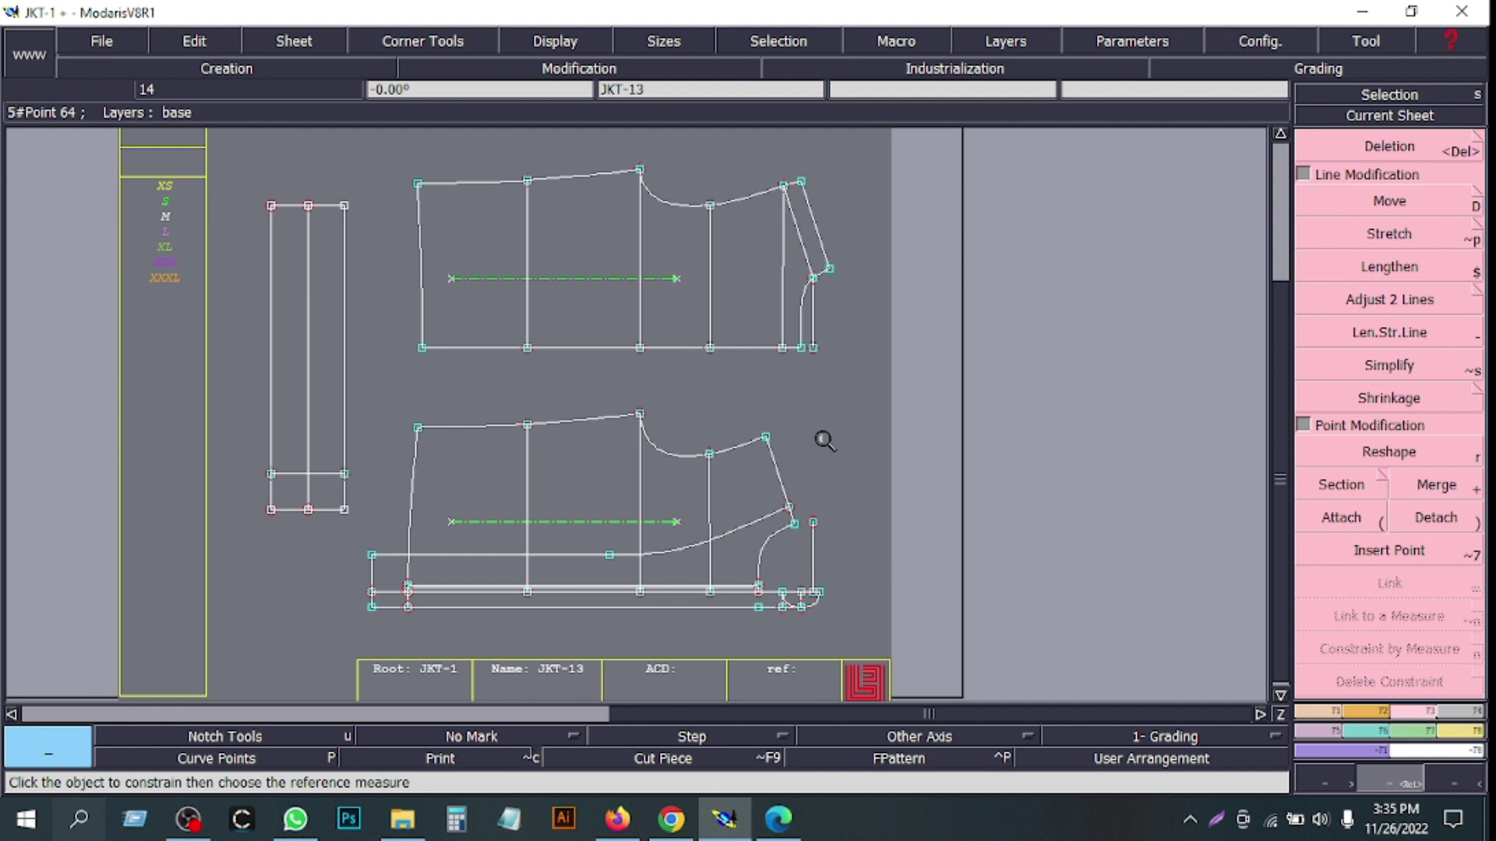
key(ctrl+s)
click(601, 535)
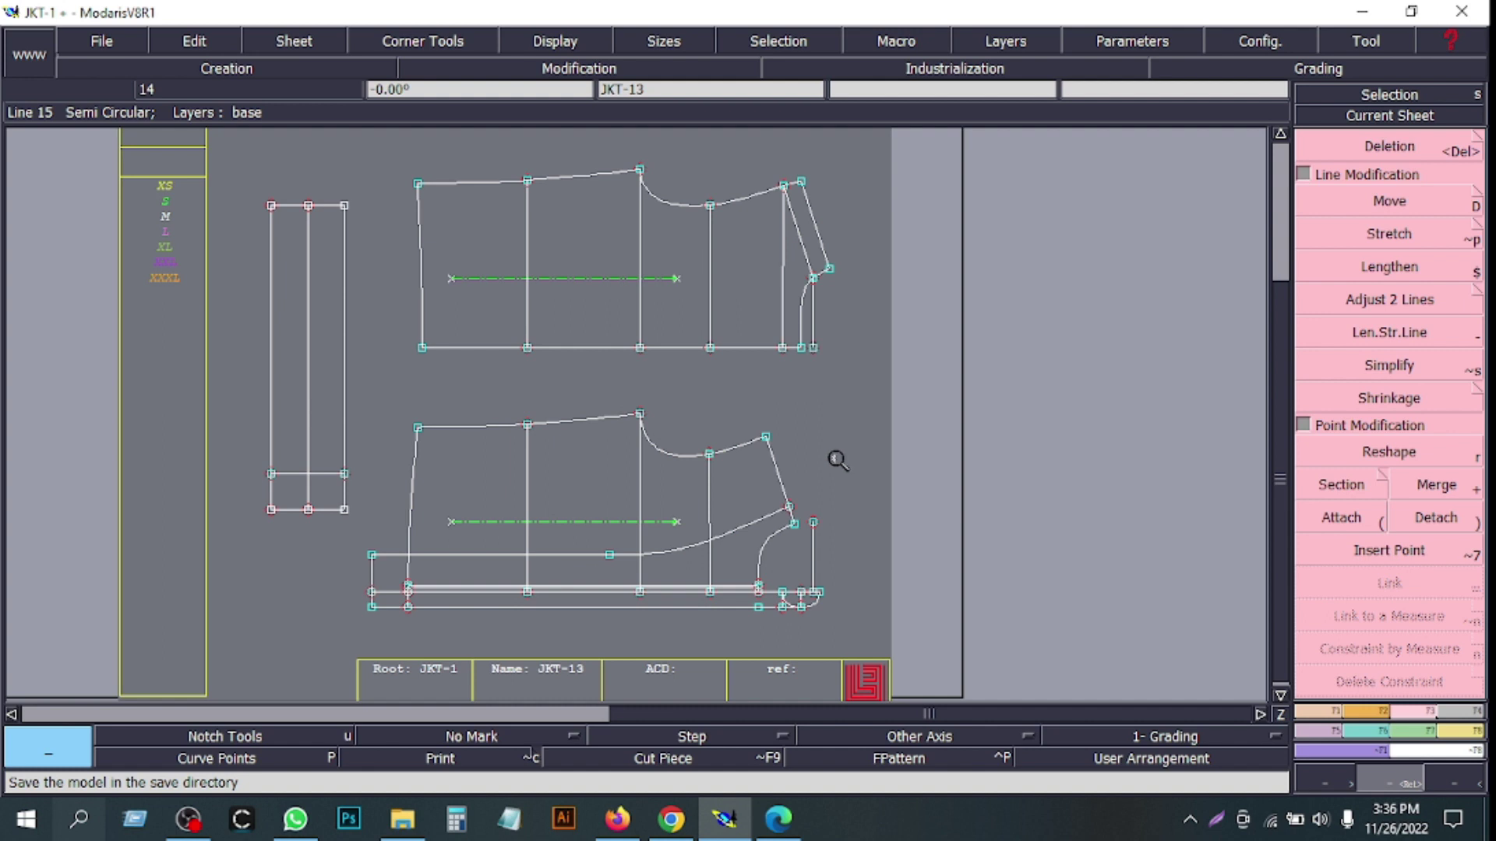
- Delete the inner shoulder construction line and the straight guide line beside the neck curve on the upper body piece
drag(596, 150, 876, 371)
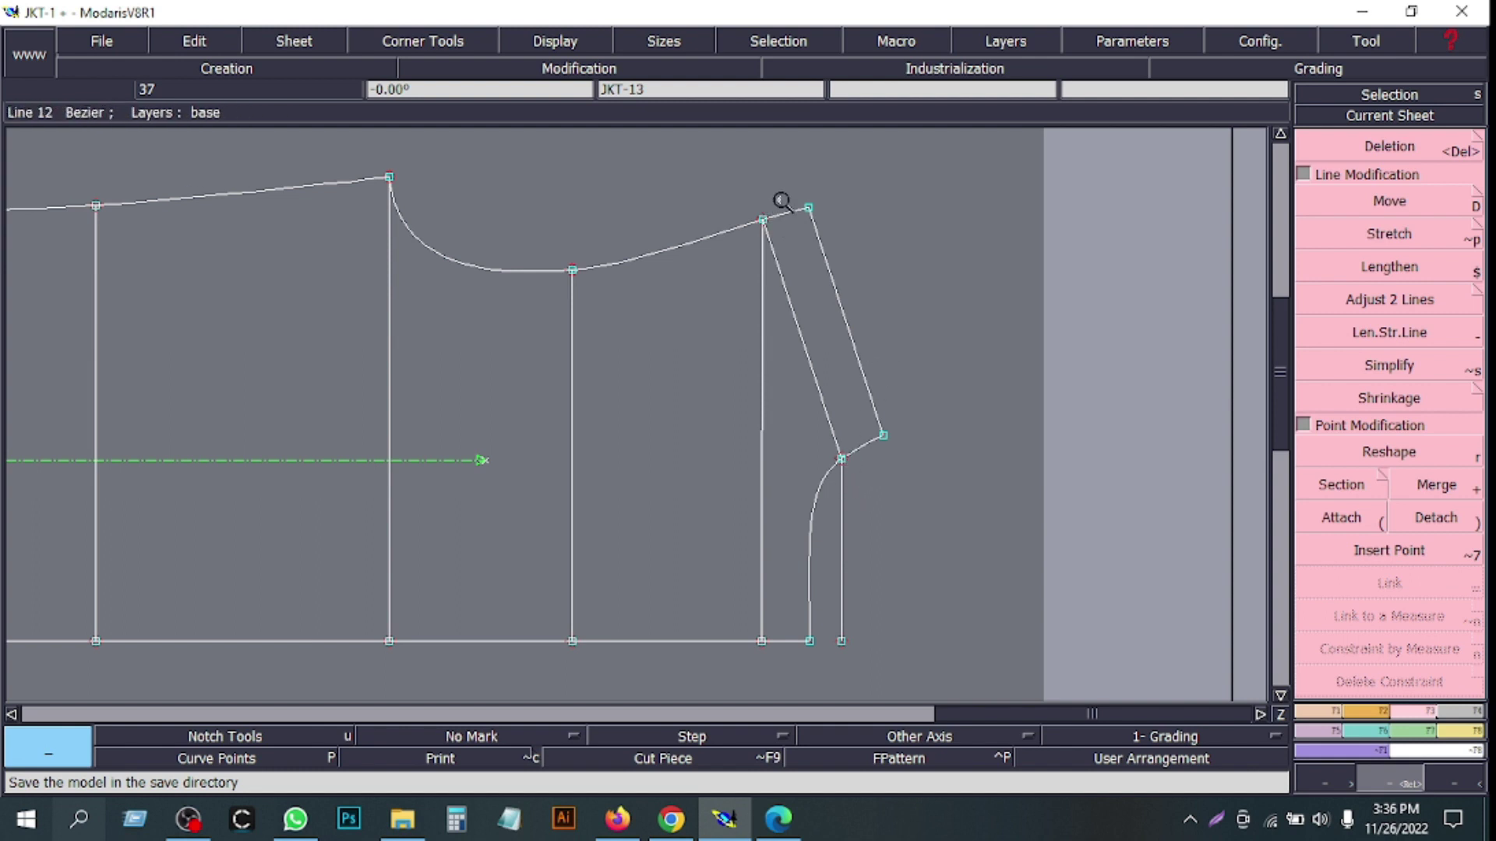
click(1362, 159)
click(801, 347)
click(843, 497)
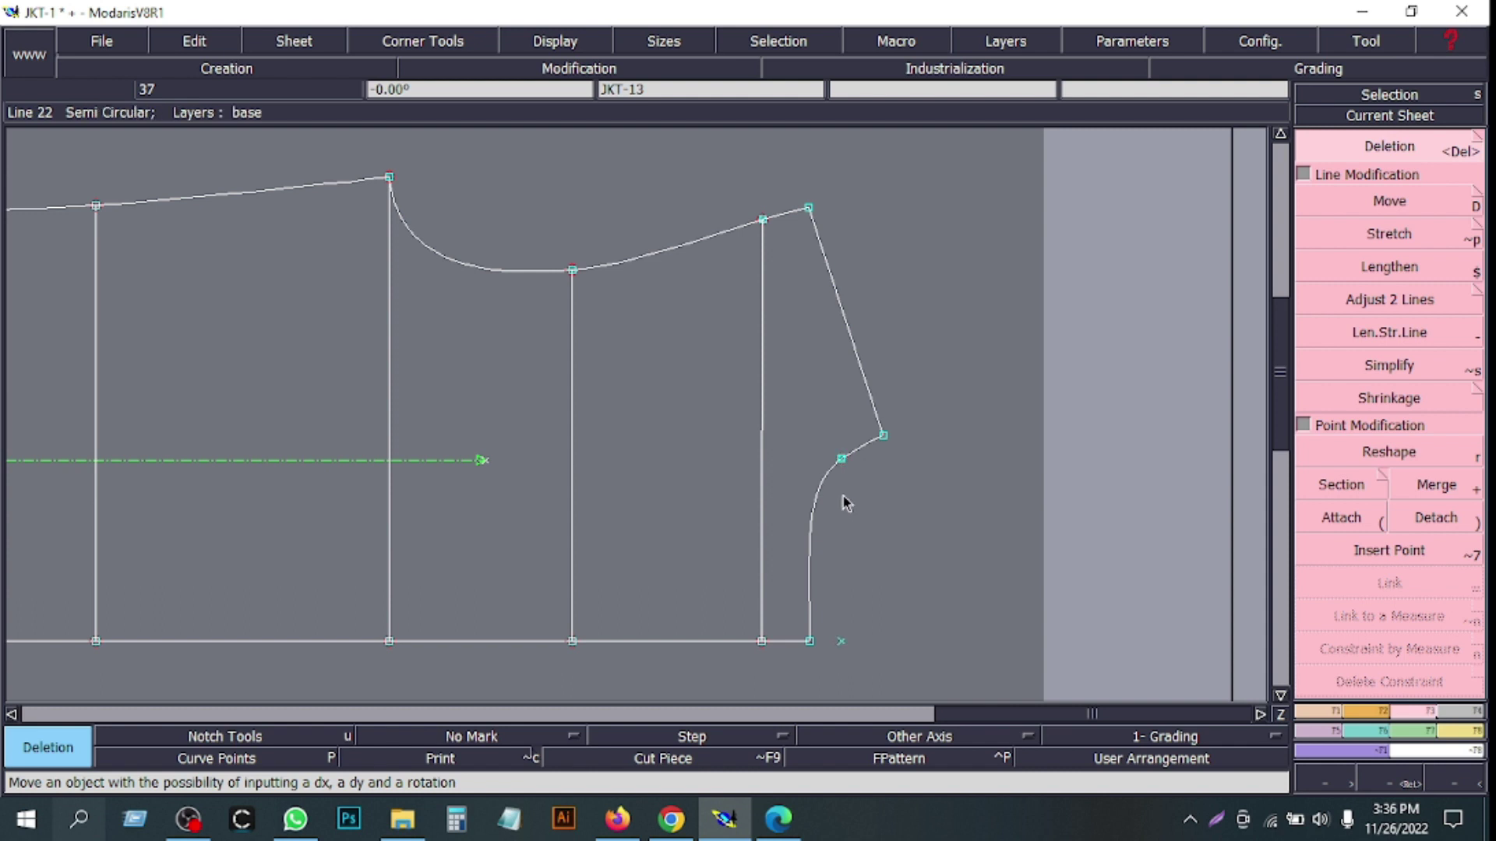
- Delete the vertical construction line nearest the shoulder on the upper body piece and merge the neckline at its curve junction point
click(768, 268)
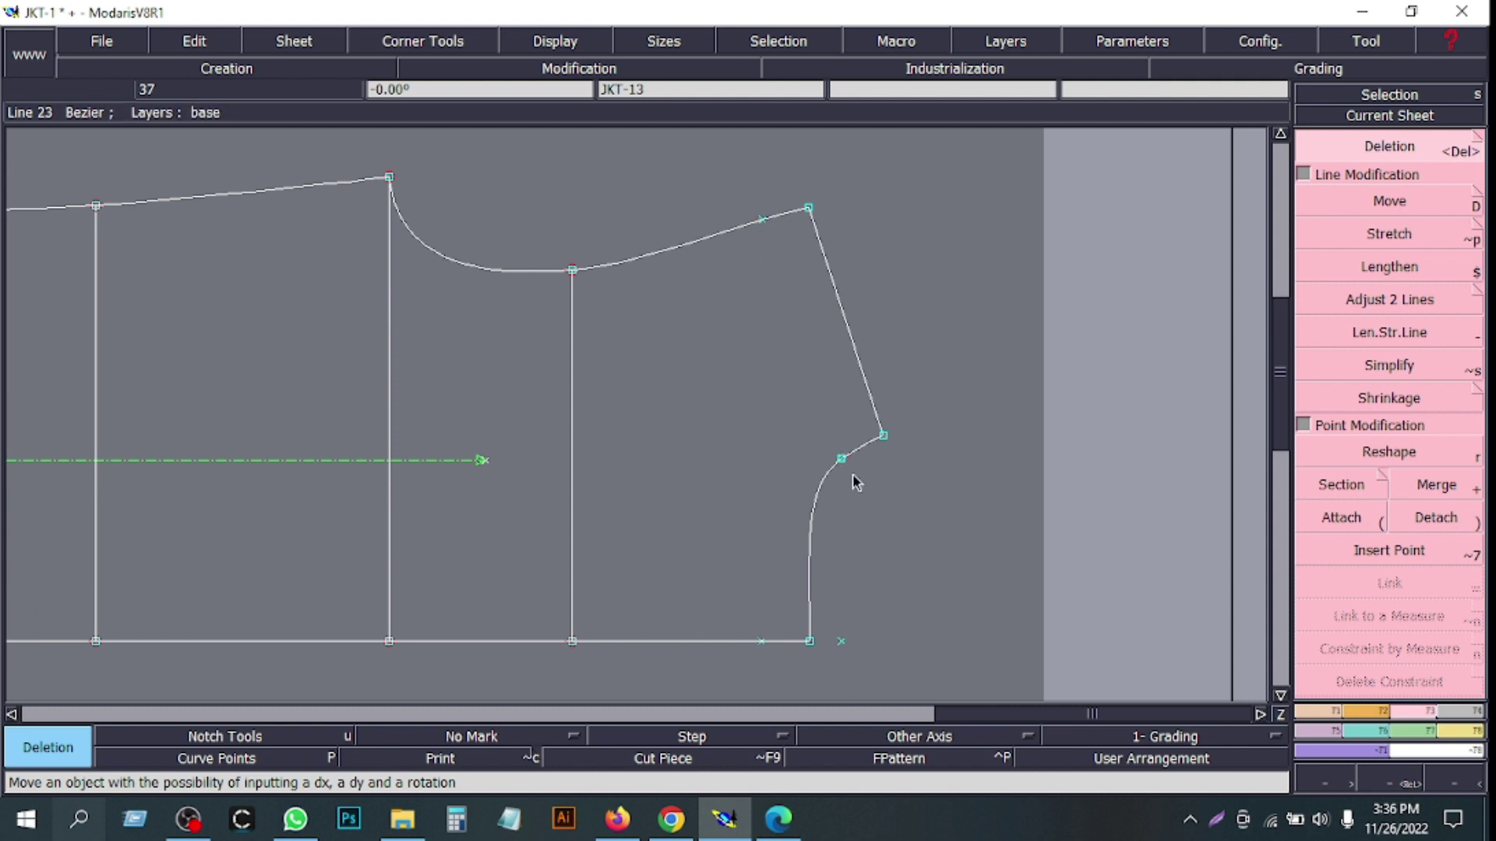
click(1437, 489)
click(842, 460)
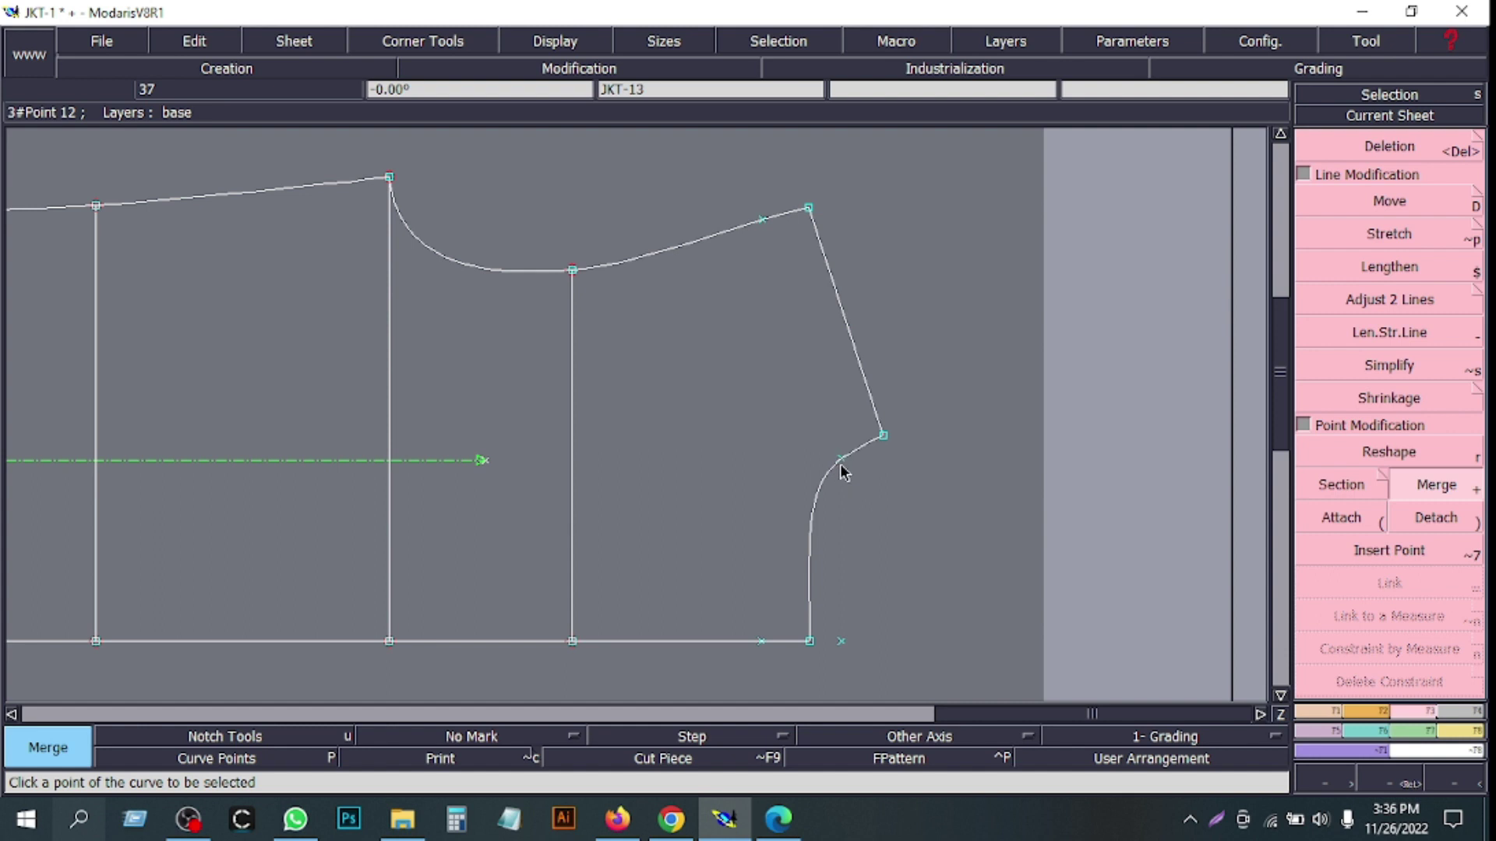
- Place notches on the neckline junction point and the armhole point near the shoulder, and reverse the orientation of both
click(1371, 712)
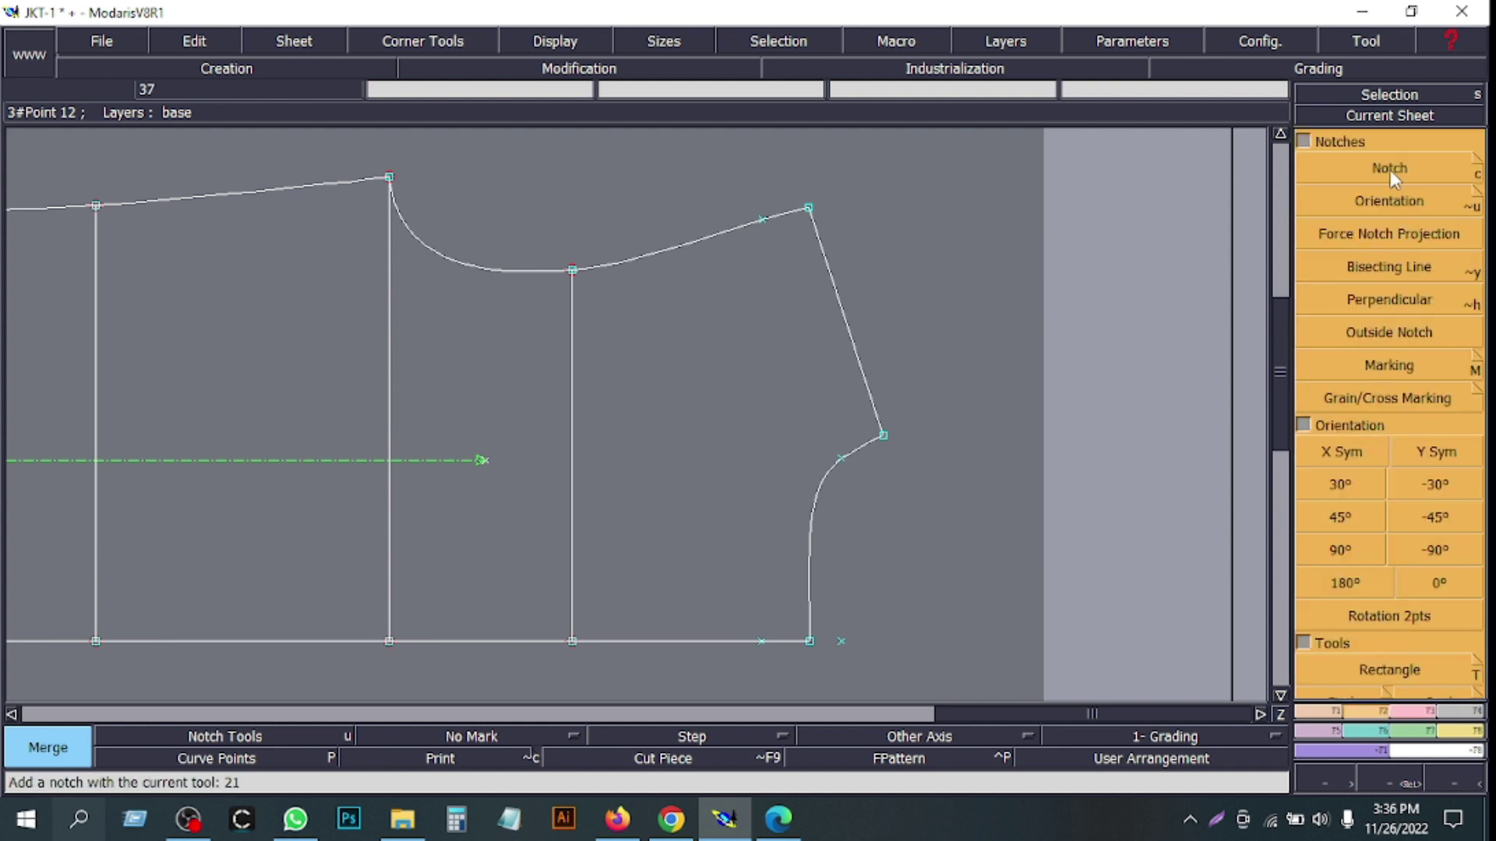
click(1390, 170)
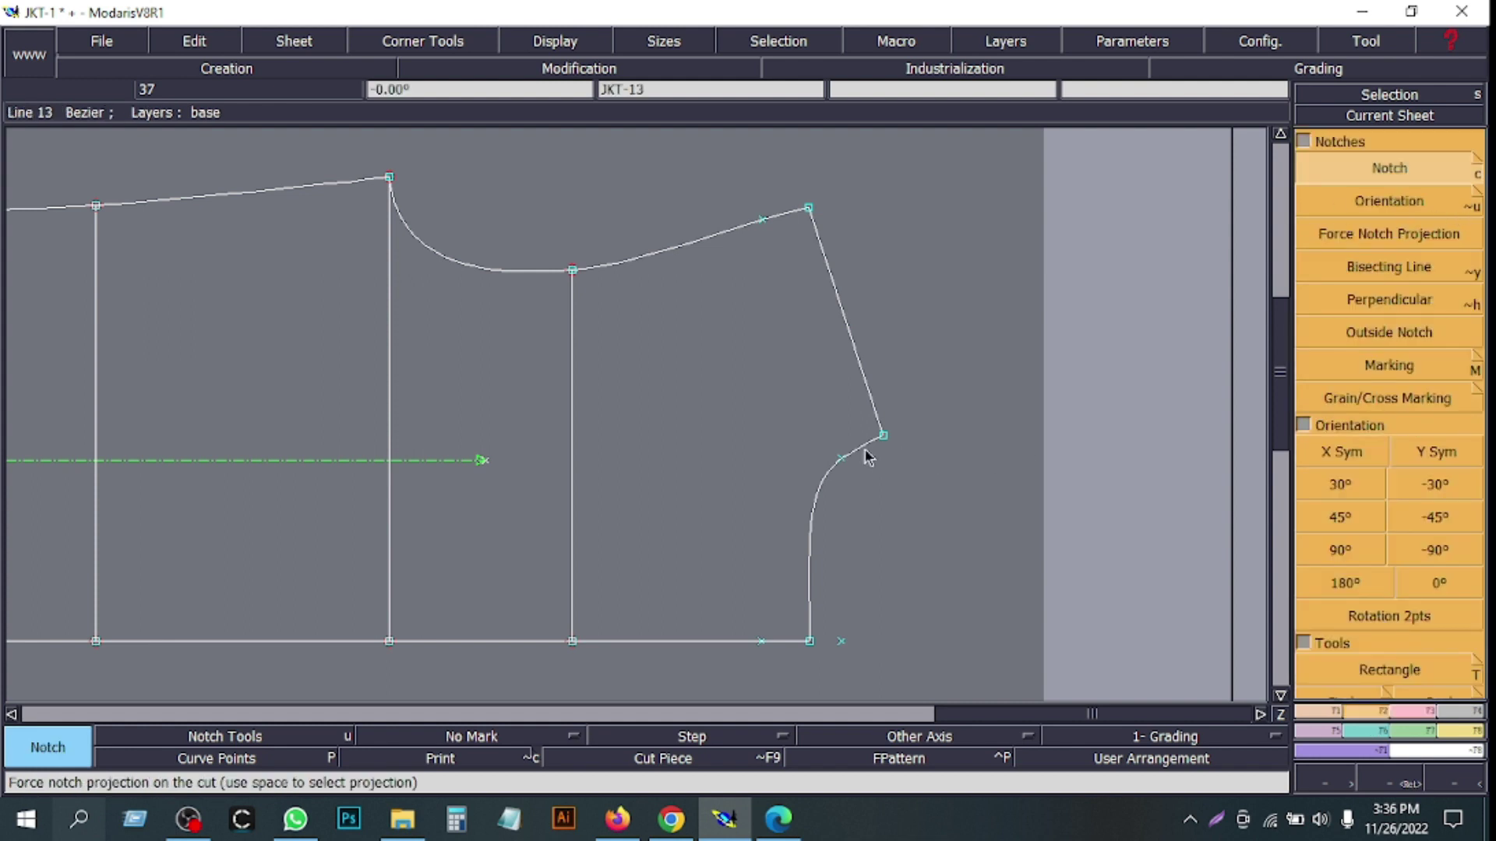
click(763, 223)
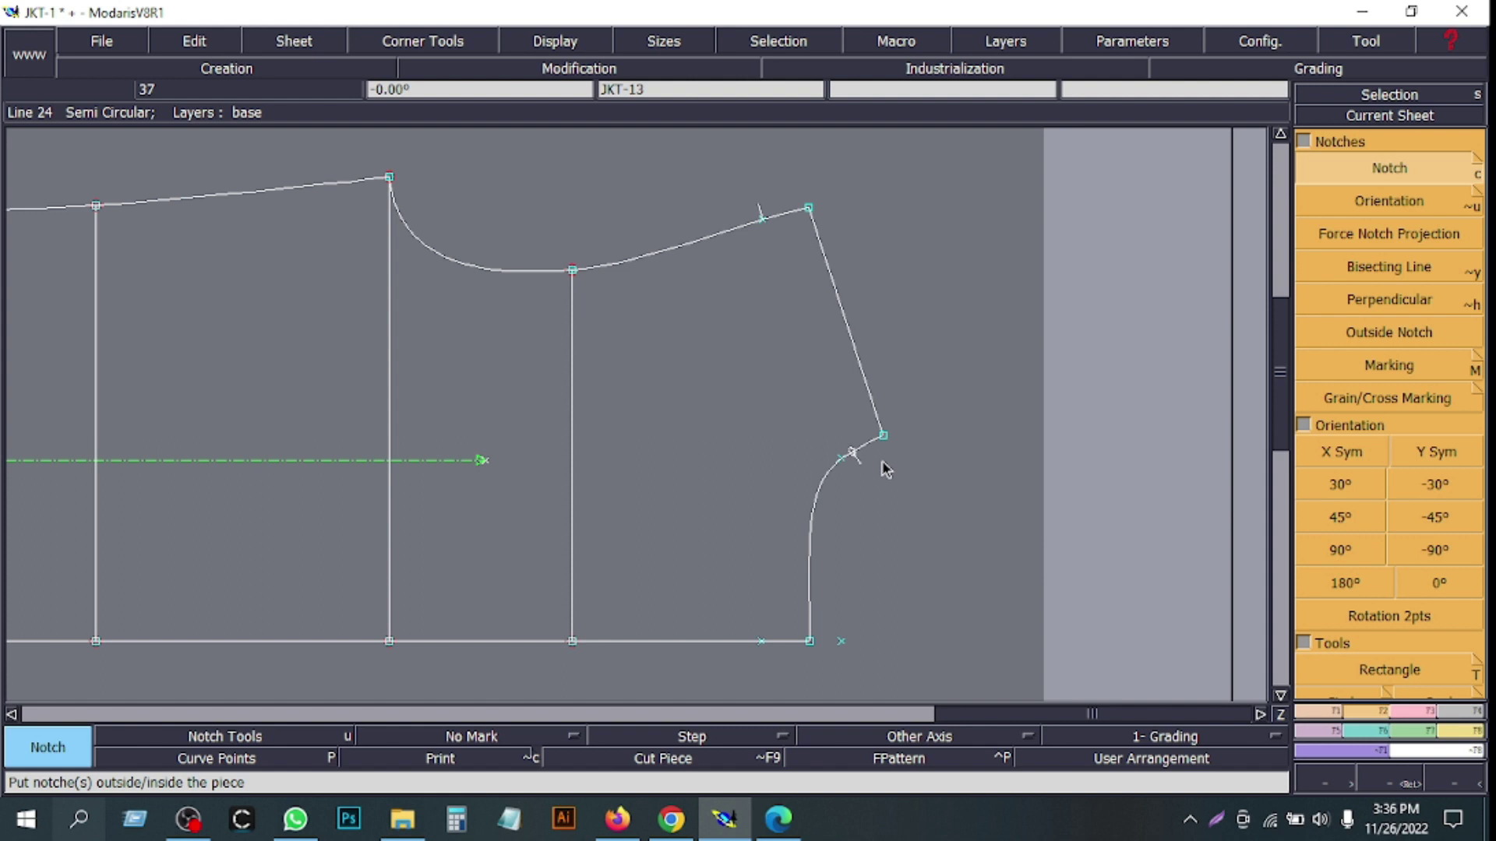
key(ctrl+z)
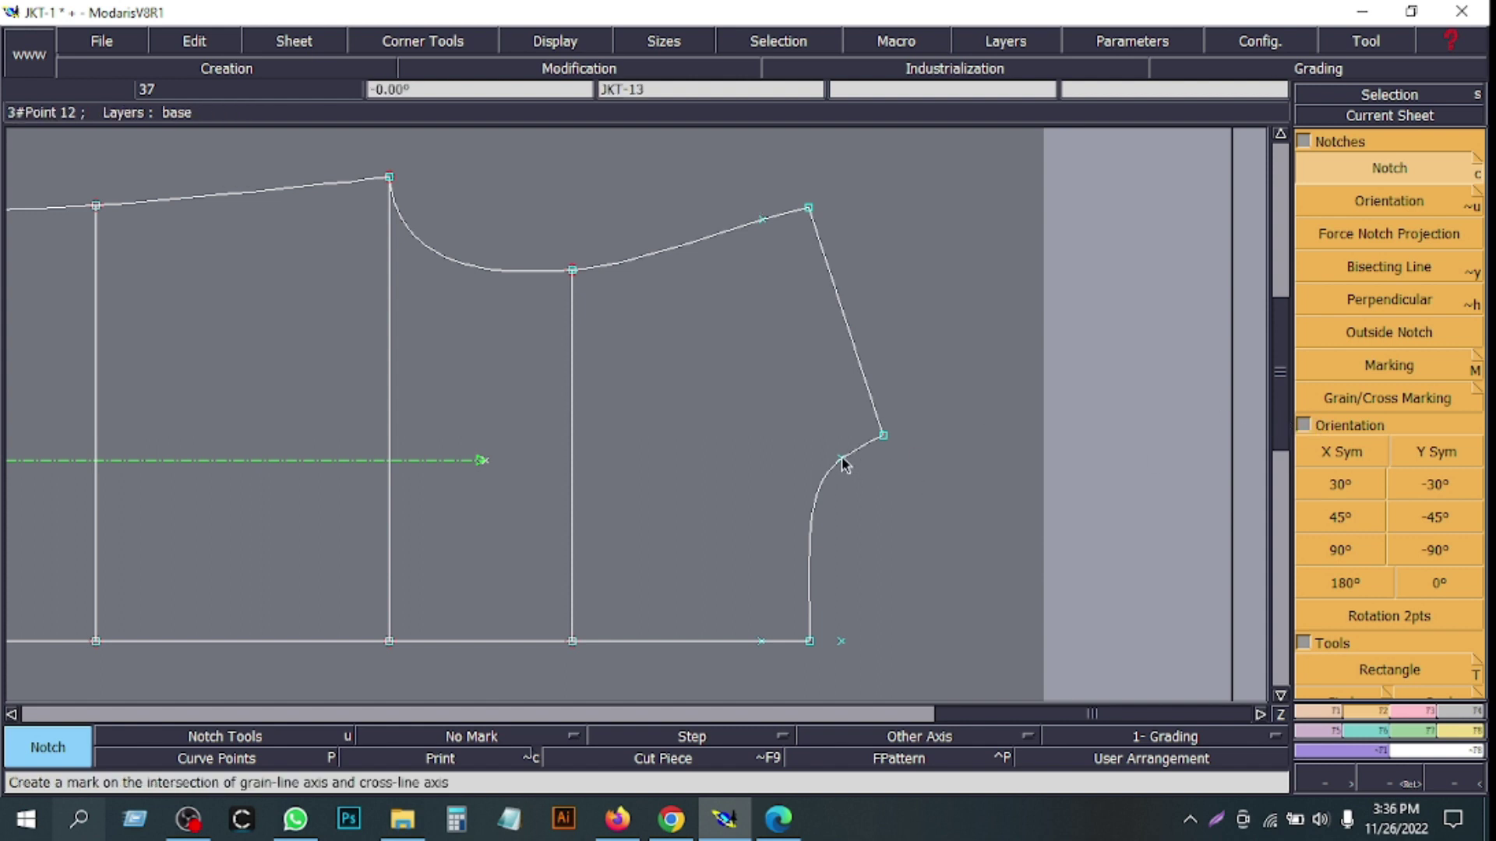
click(763, 221)
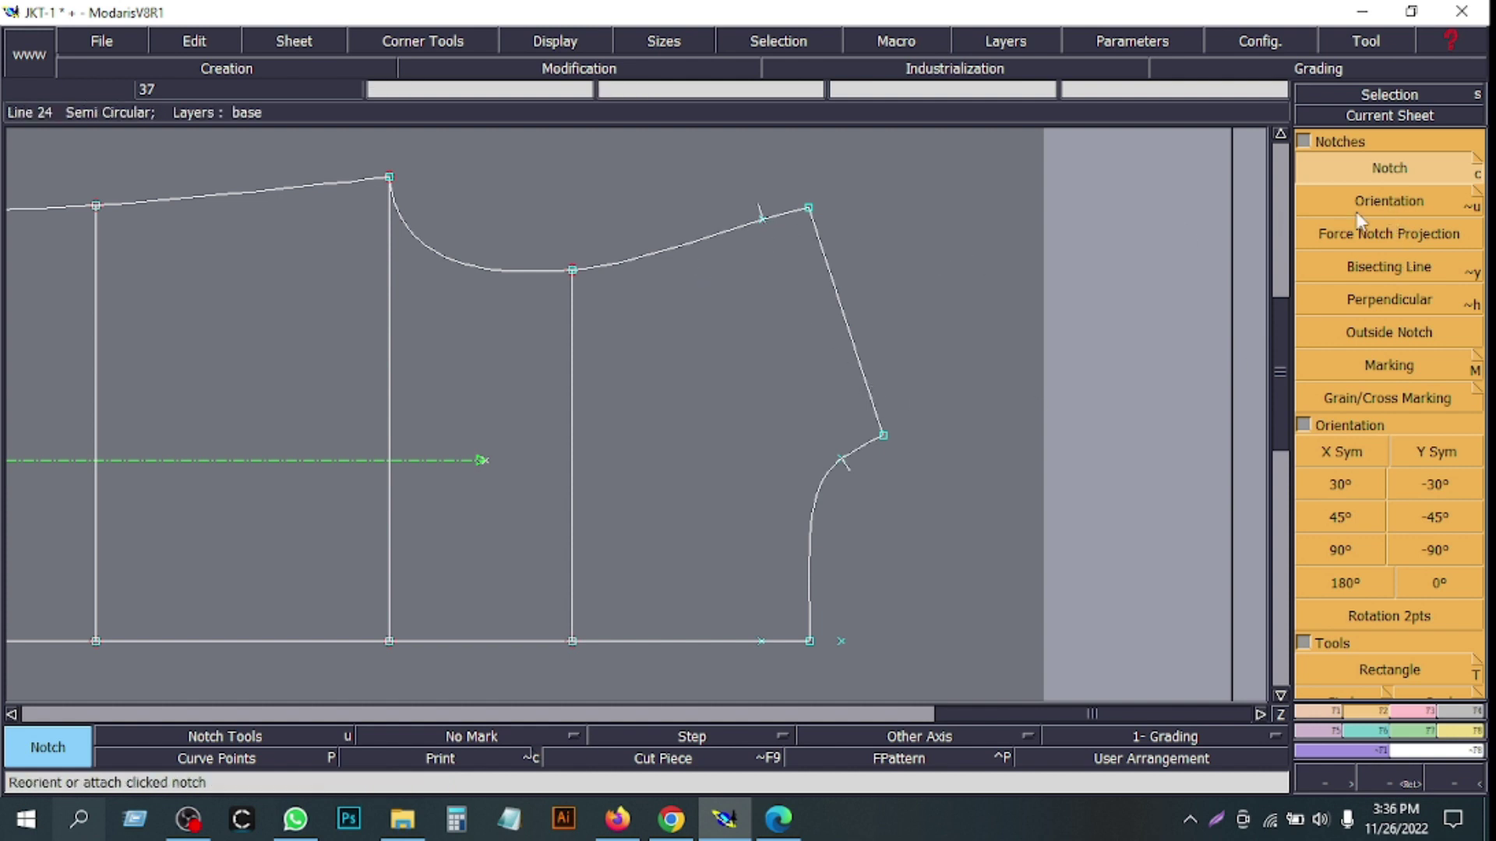
click(1360, 221)
click(842, 466)
click(765, 221)
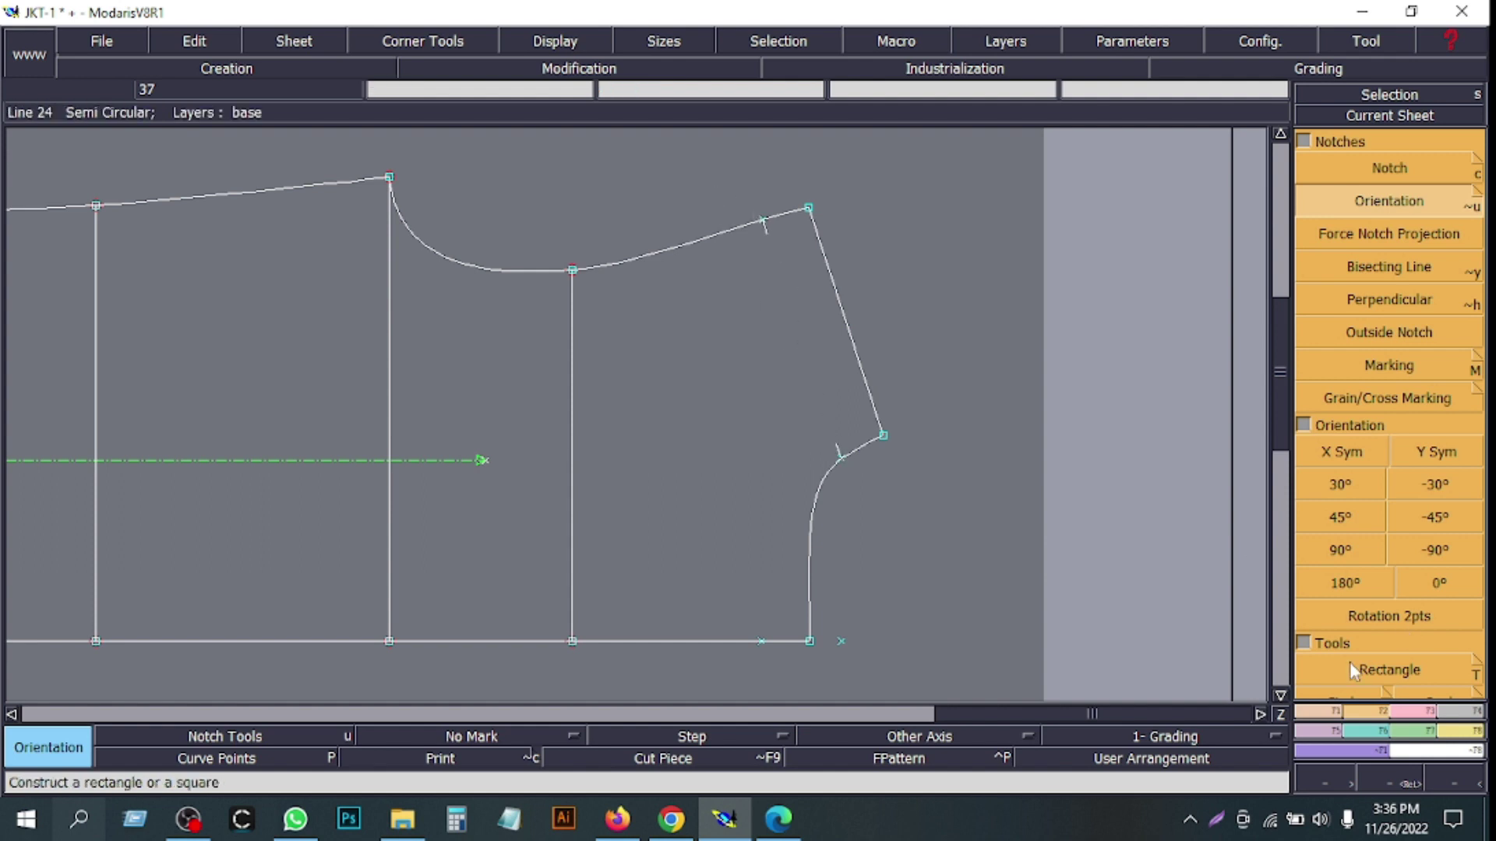
- Draw straight lines from the neckline junction point to the armhole point below the shoulder seam and to the guide point beyond the neckline
click(1331, 714)
click(1386, 520)
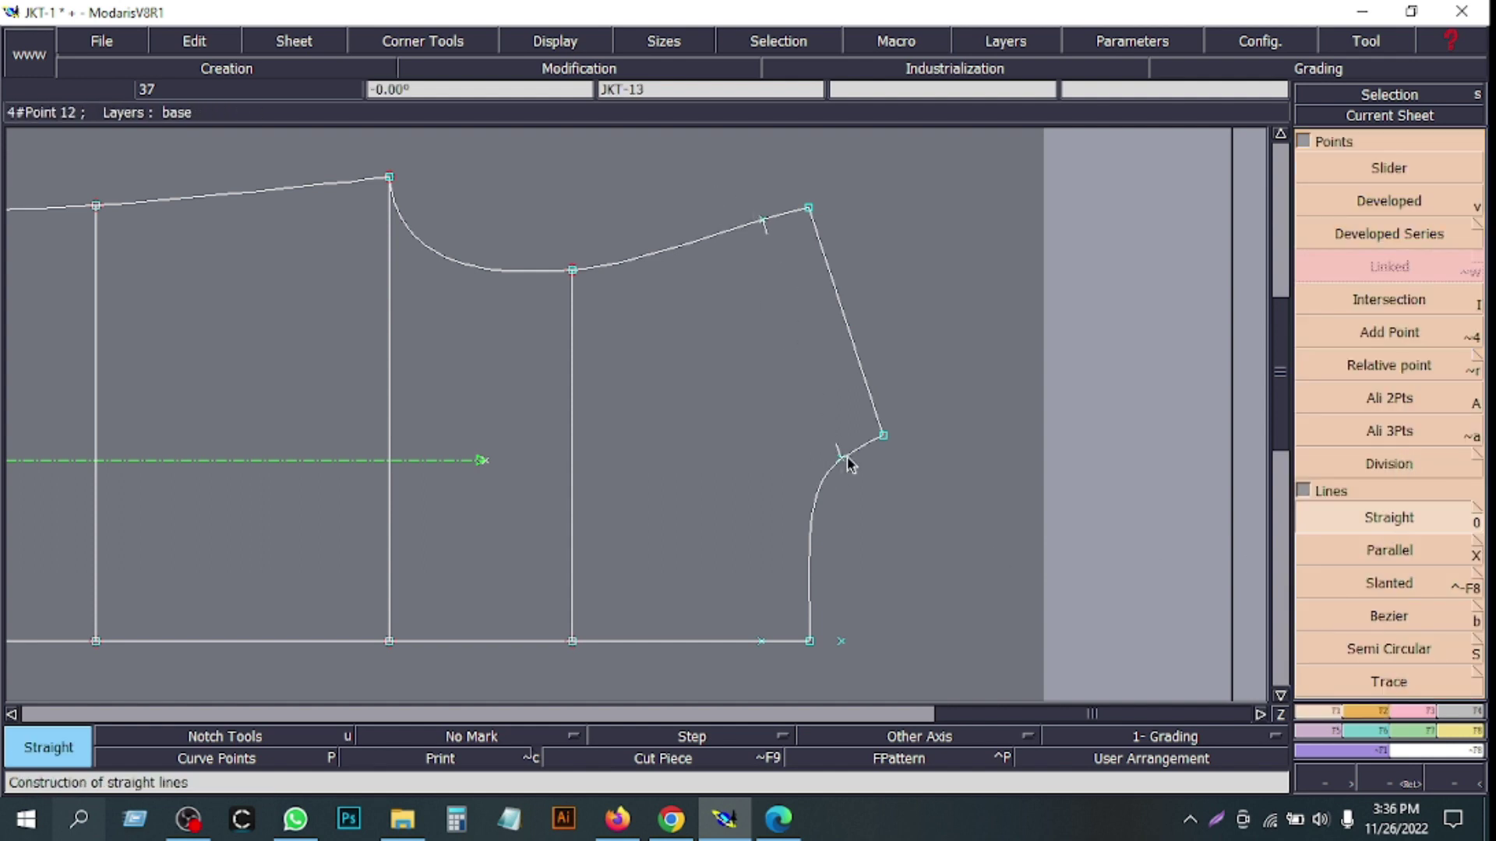
click(847, 462)
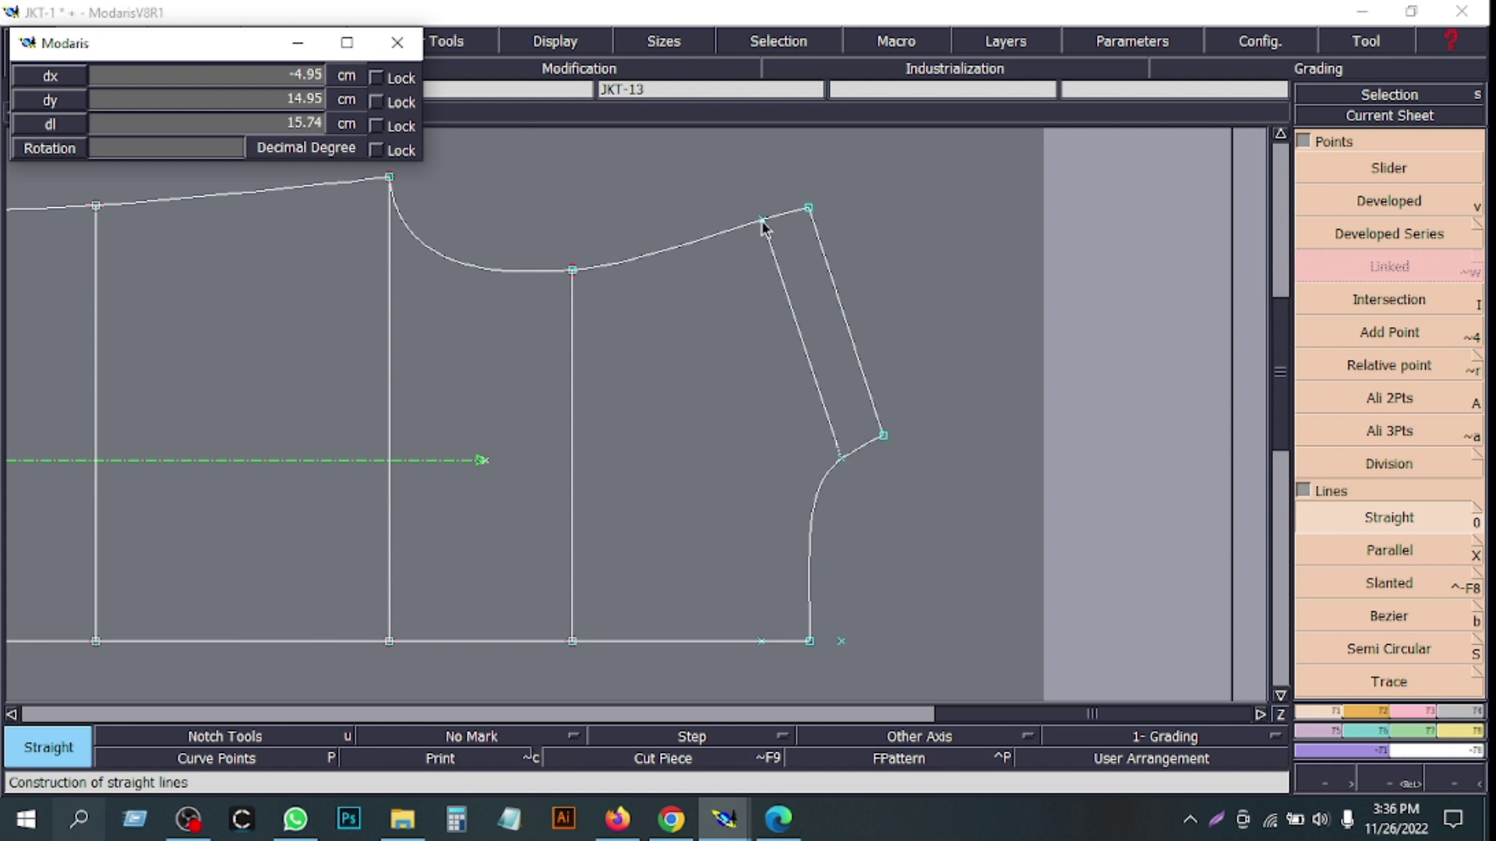
click(763, 222)
click(841, 460)
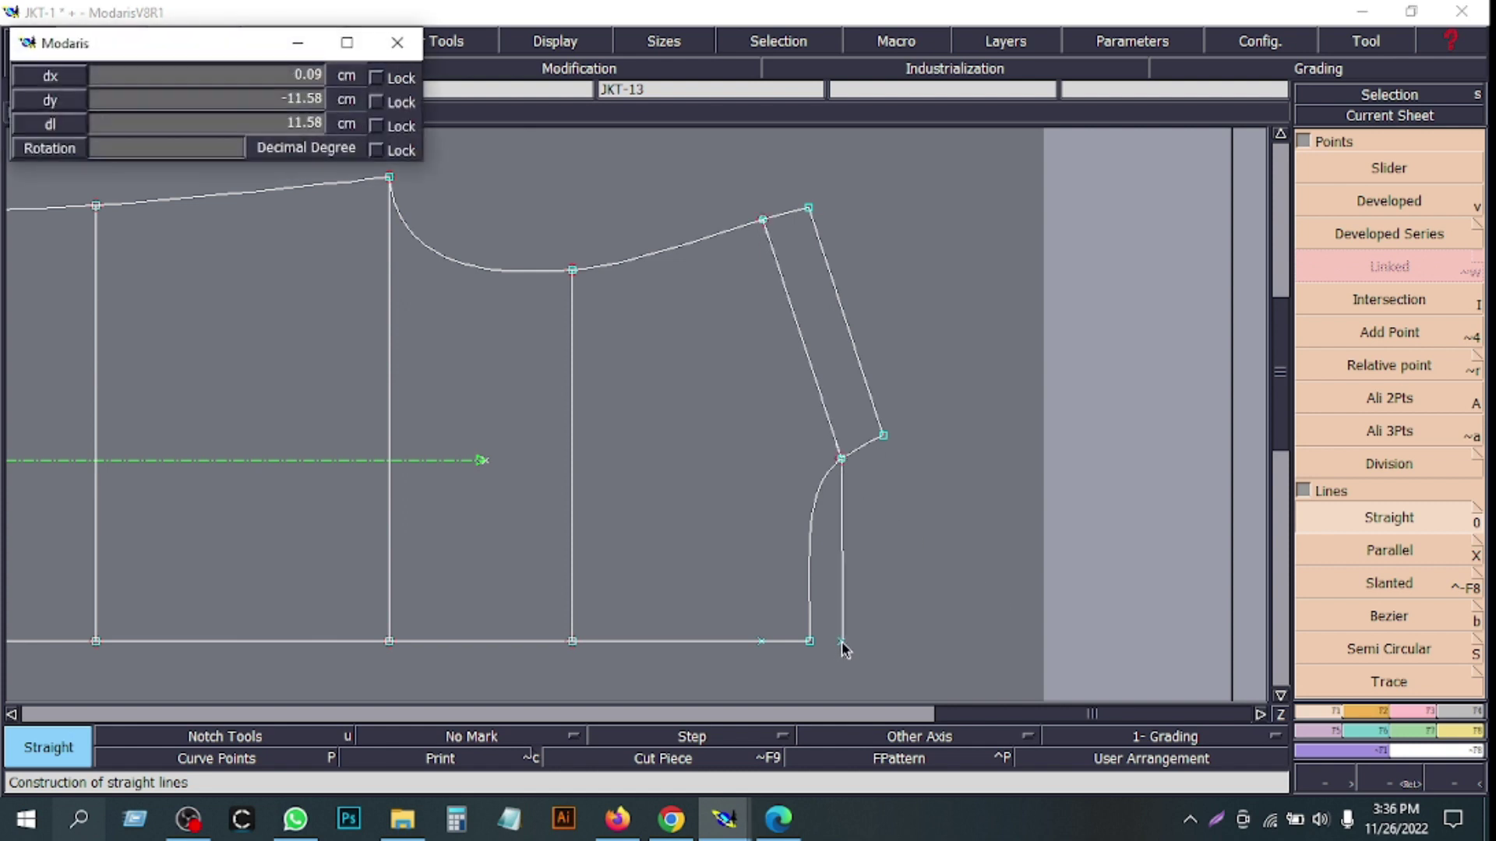
click(841, 643)
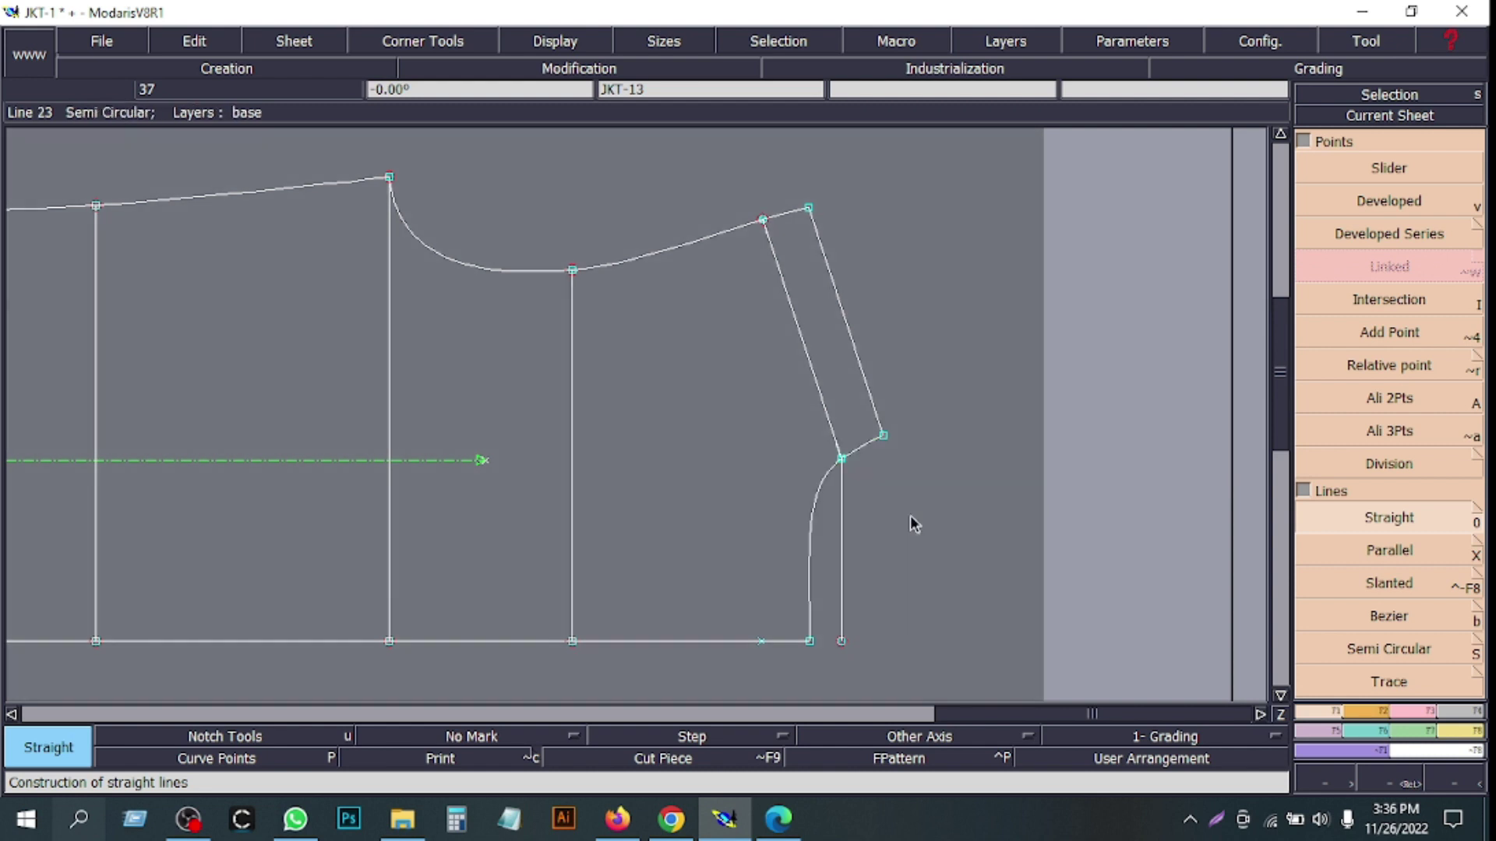
- Switch to the tech pack PDF in Edge and examine the hood, neck opening and front placket dimensions on page 8
click(1280, 714)
drag(979, 456, 1134, 592)
click(779, 818)
scroll(758, 592, up, 5)
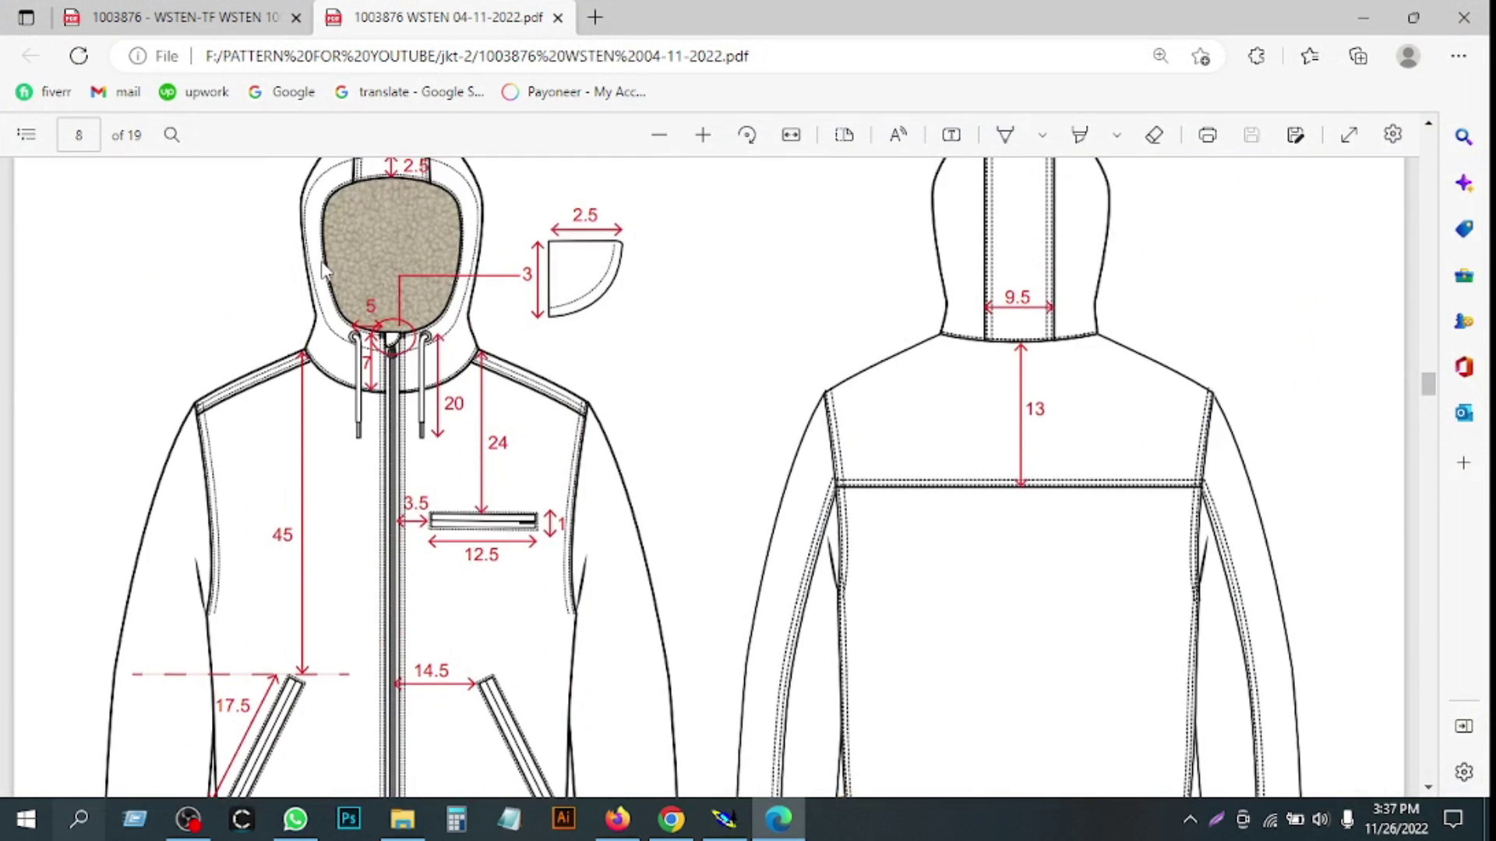
ctrl+scroll(326, 265, up, 2)
ctrl+scroll(325, 265, up, 1)
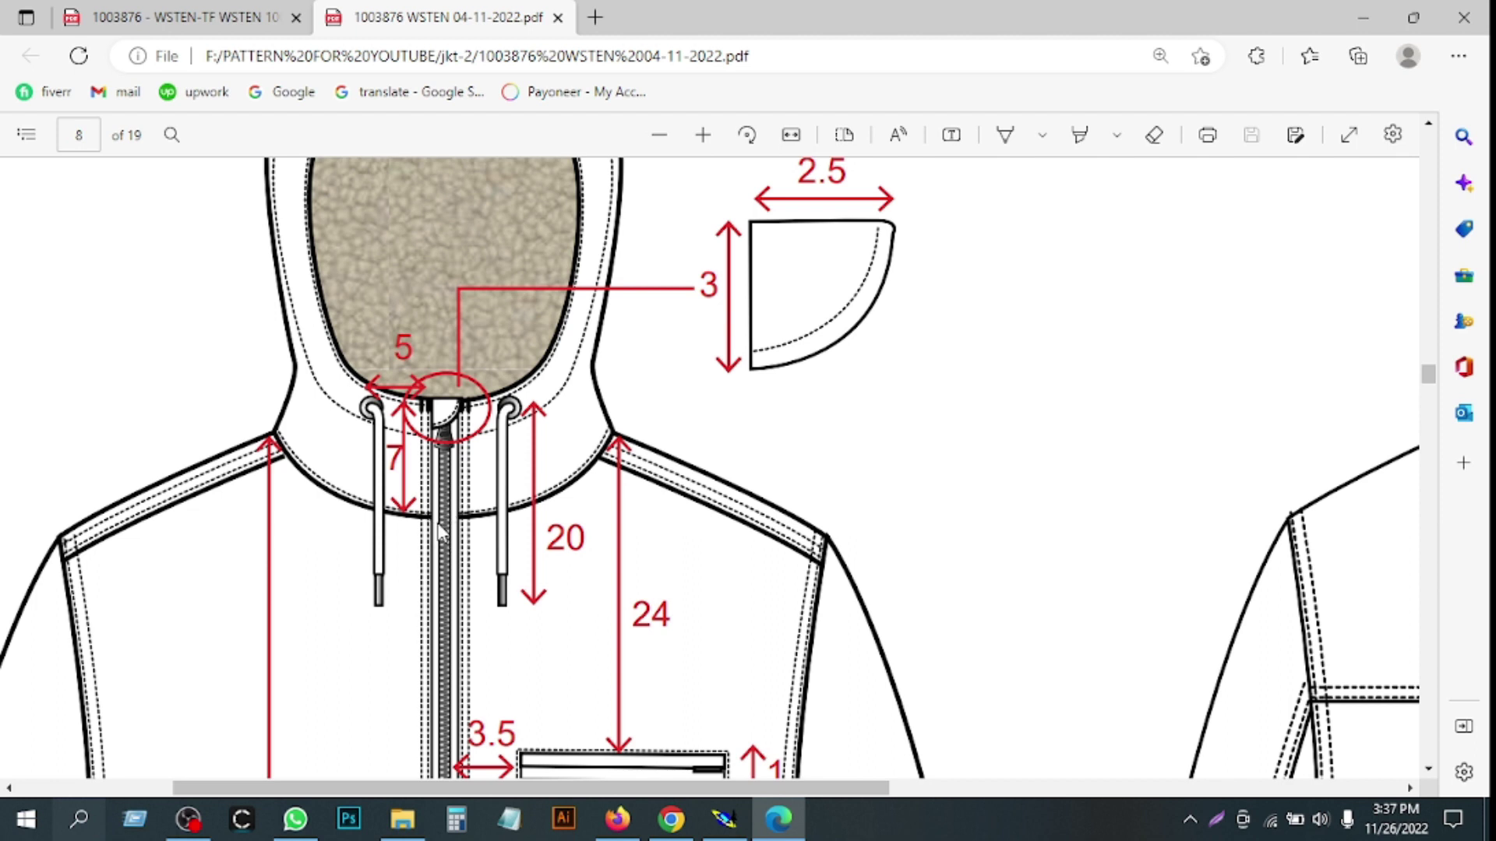
click(1354, 16)
- Measure the length along the neckline curve of the lower body piece, from the front opening line to the shoulder point
drag(442, 255, 983, 632)
click(586, 625)
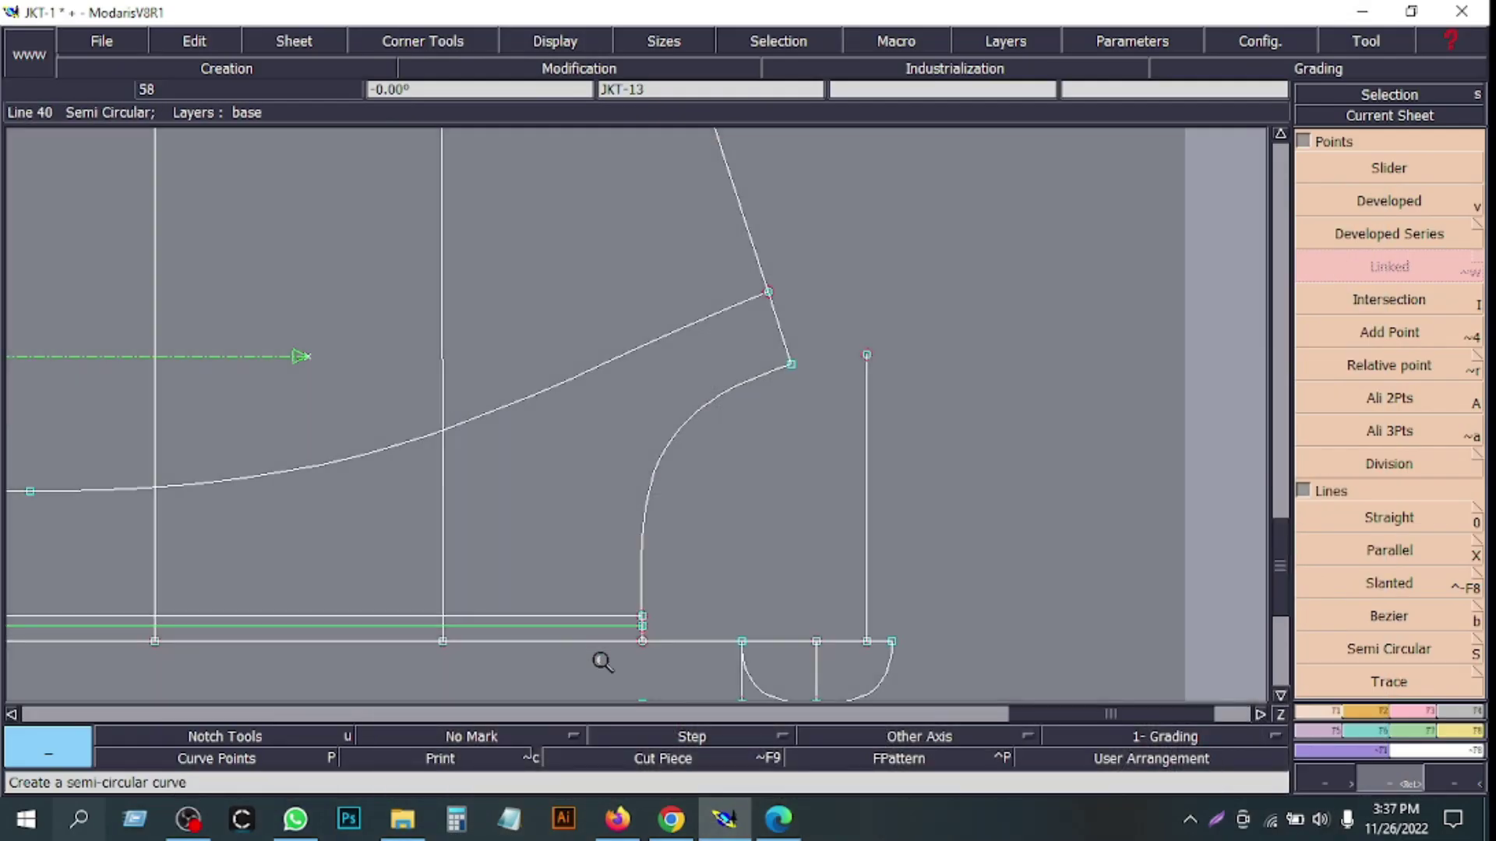
click(593, 621)
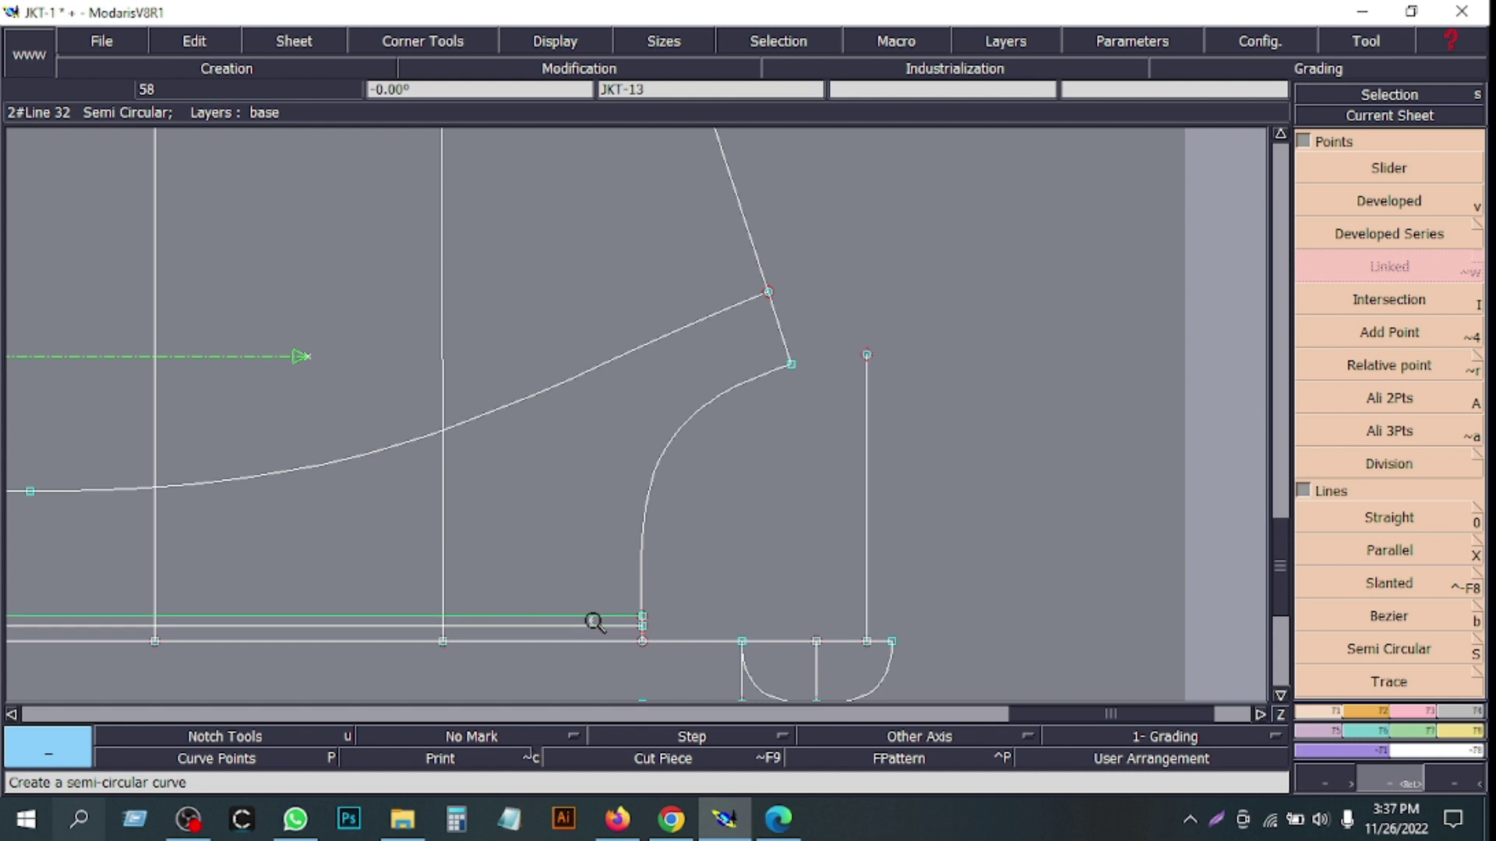
click(594, 621)
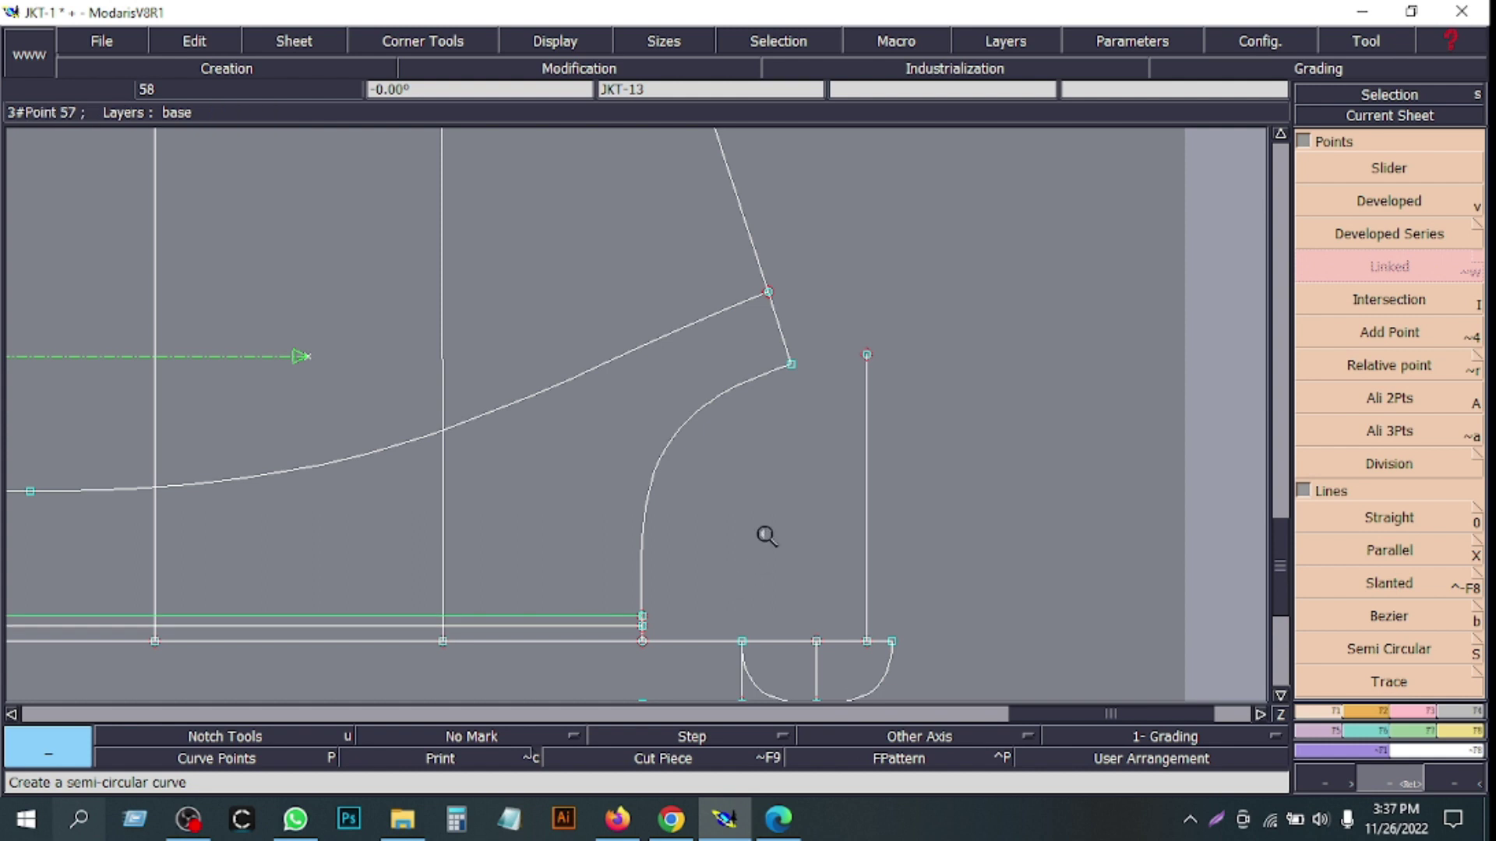
click(1460, 773)
drag(451, 166, 851, 583)
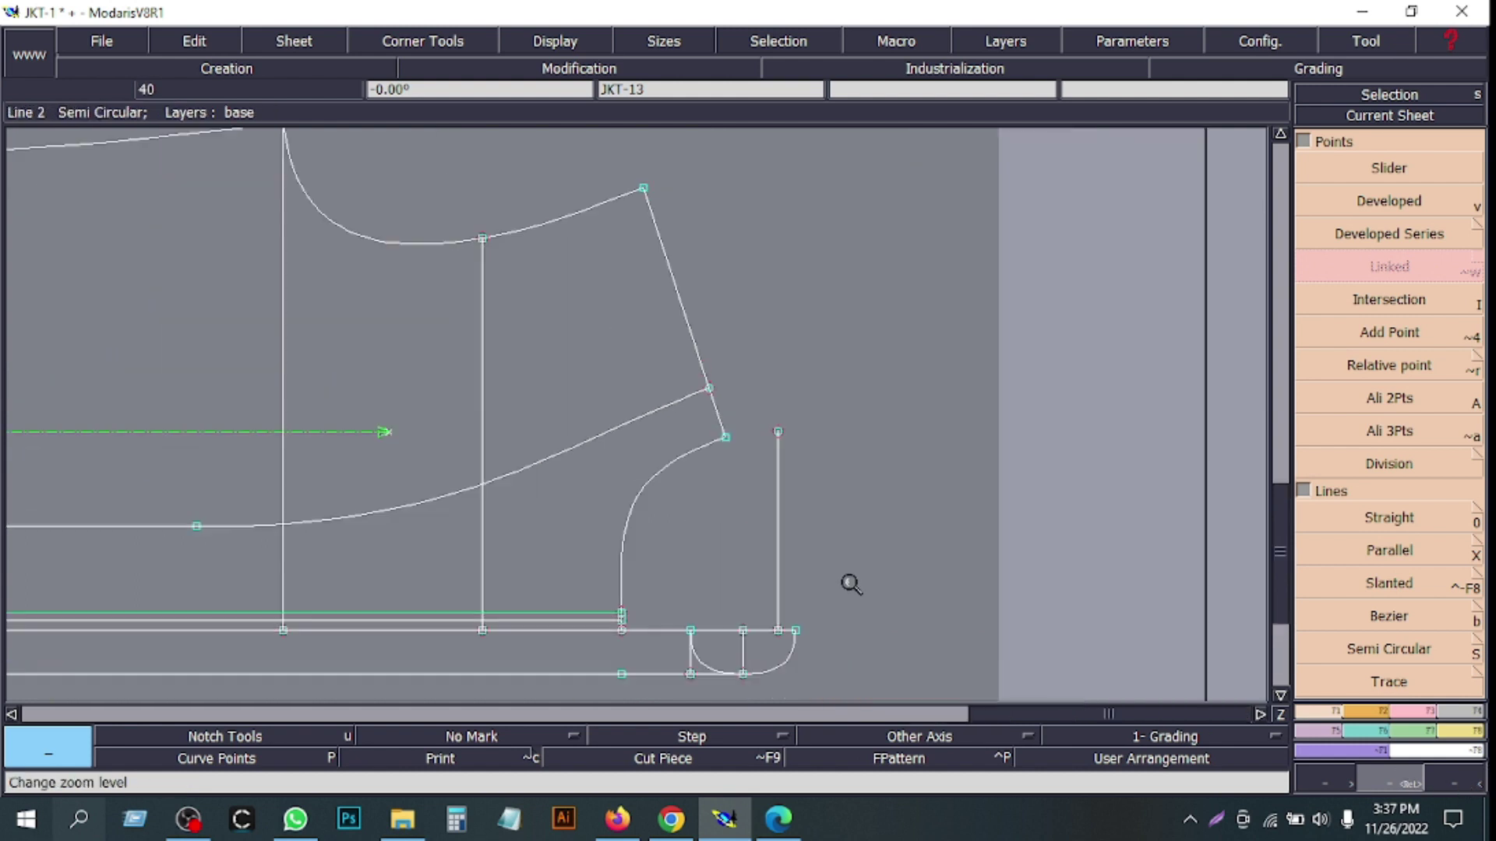
click(1280, 715)
drag(441, 387, 839, 681)
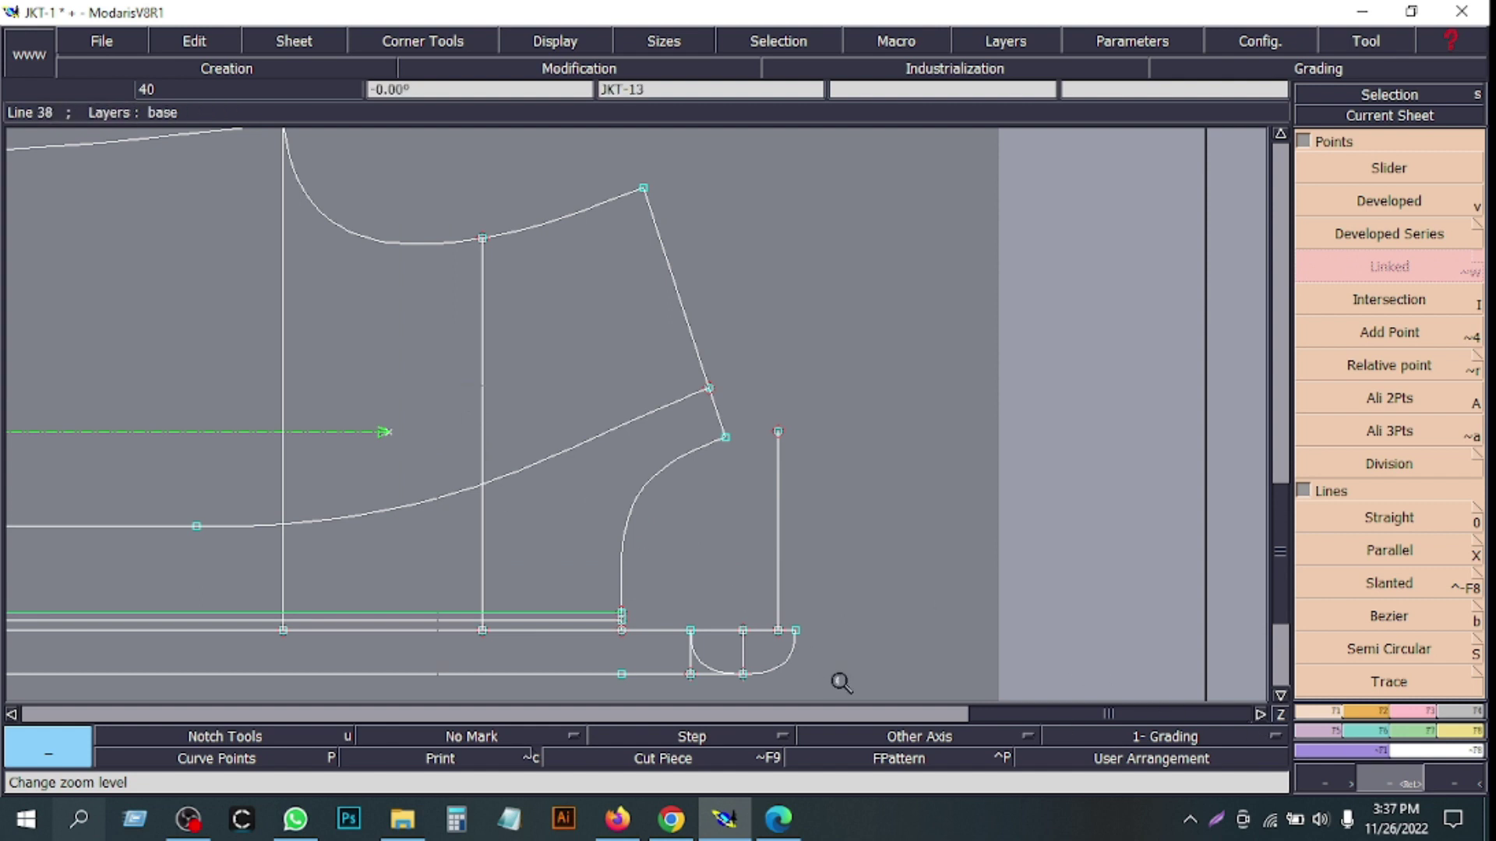
click(1461, 731)
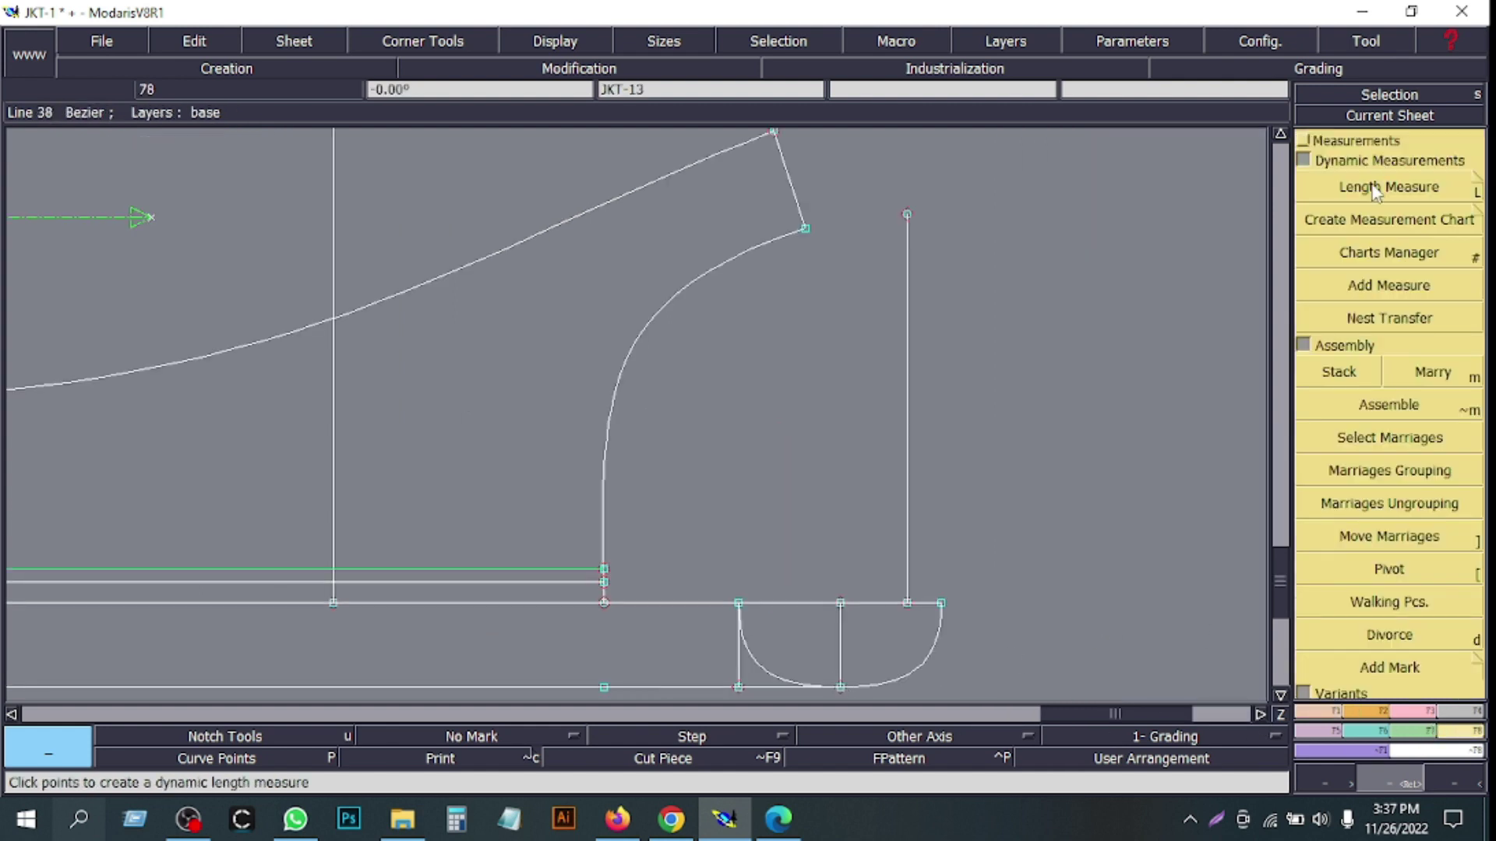
click(1314, 142)
click(1343, 201)
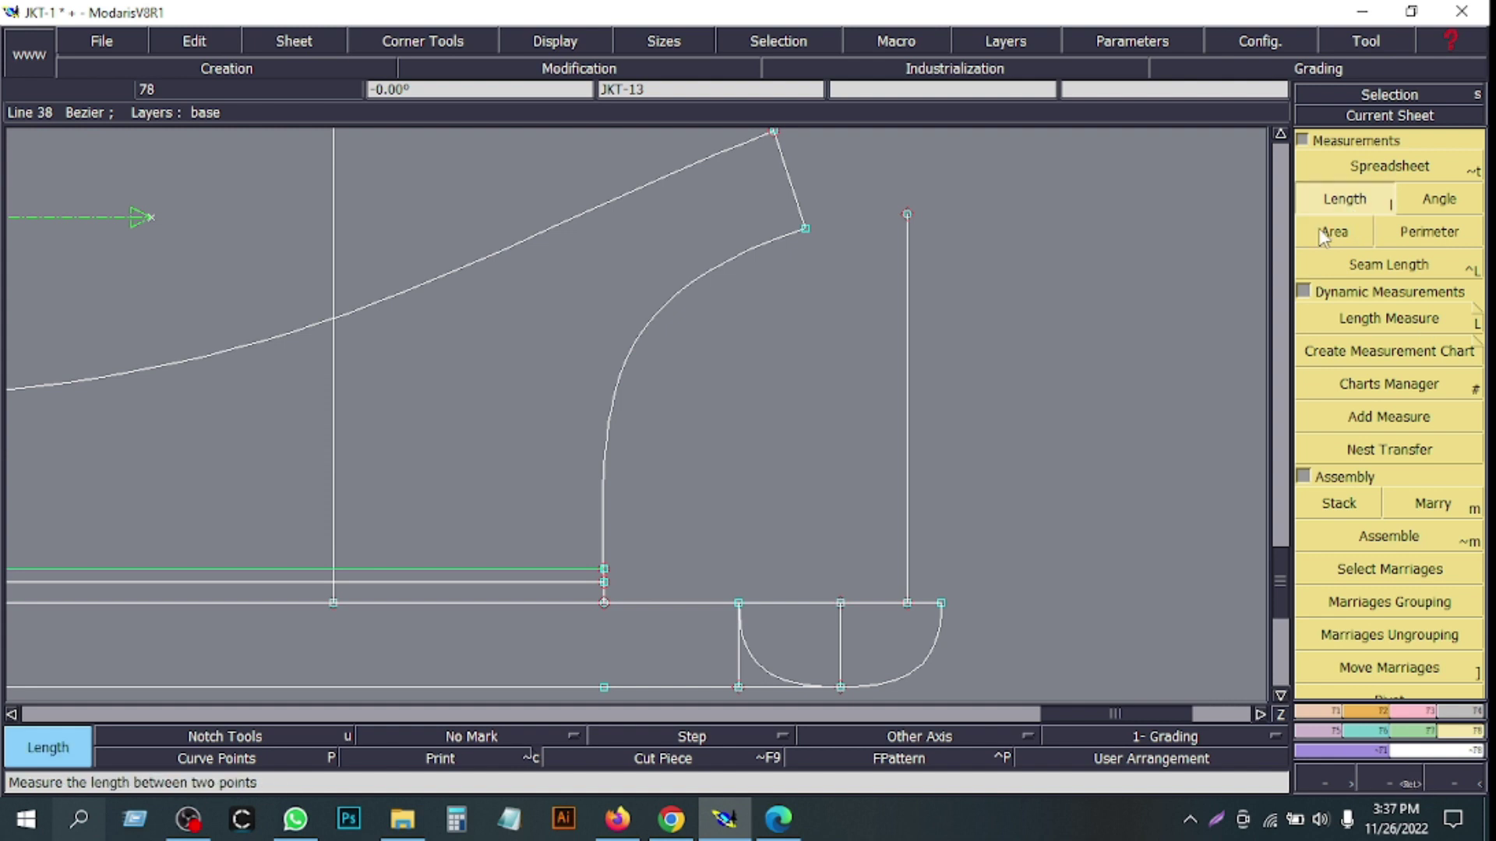
click(604, 570)
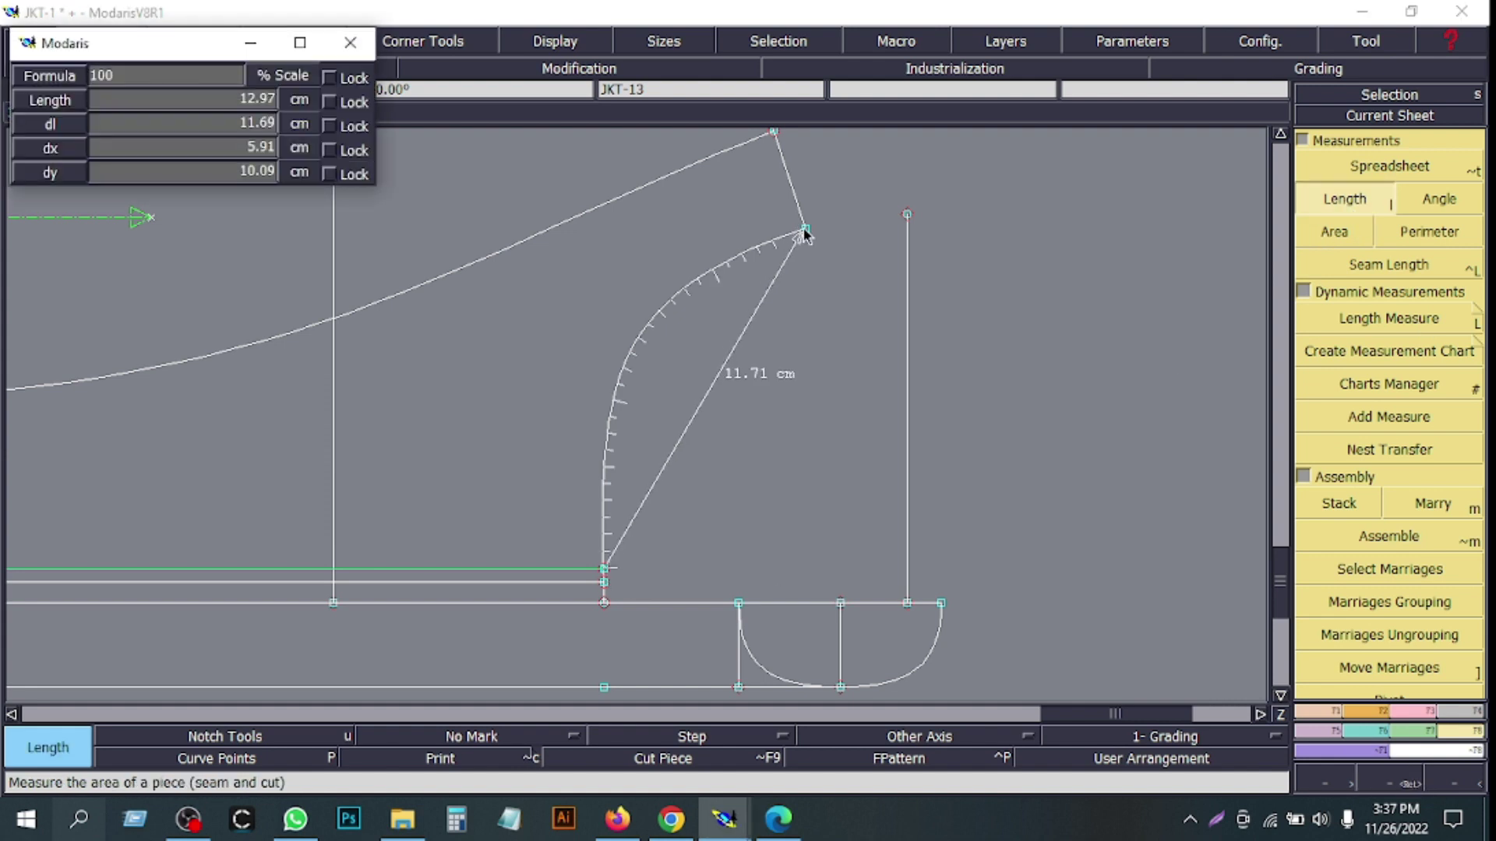
click(805, 229)
- Measure the length along the neckline curve of the upper body piece, from the centre line to the shoulder point
click(1280, 713)
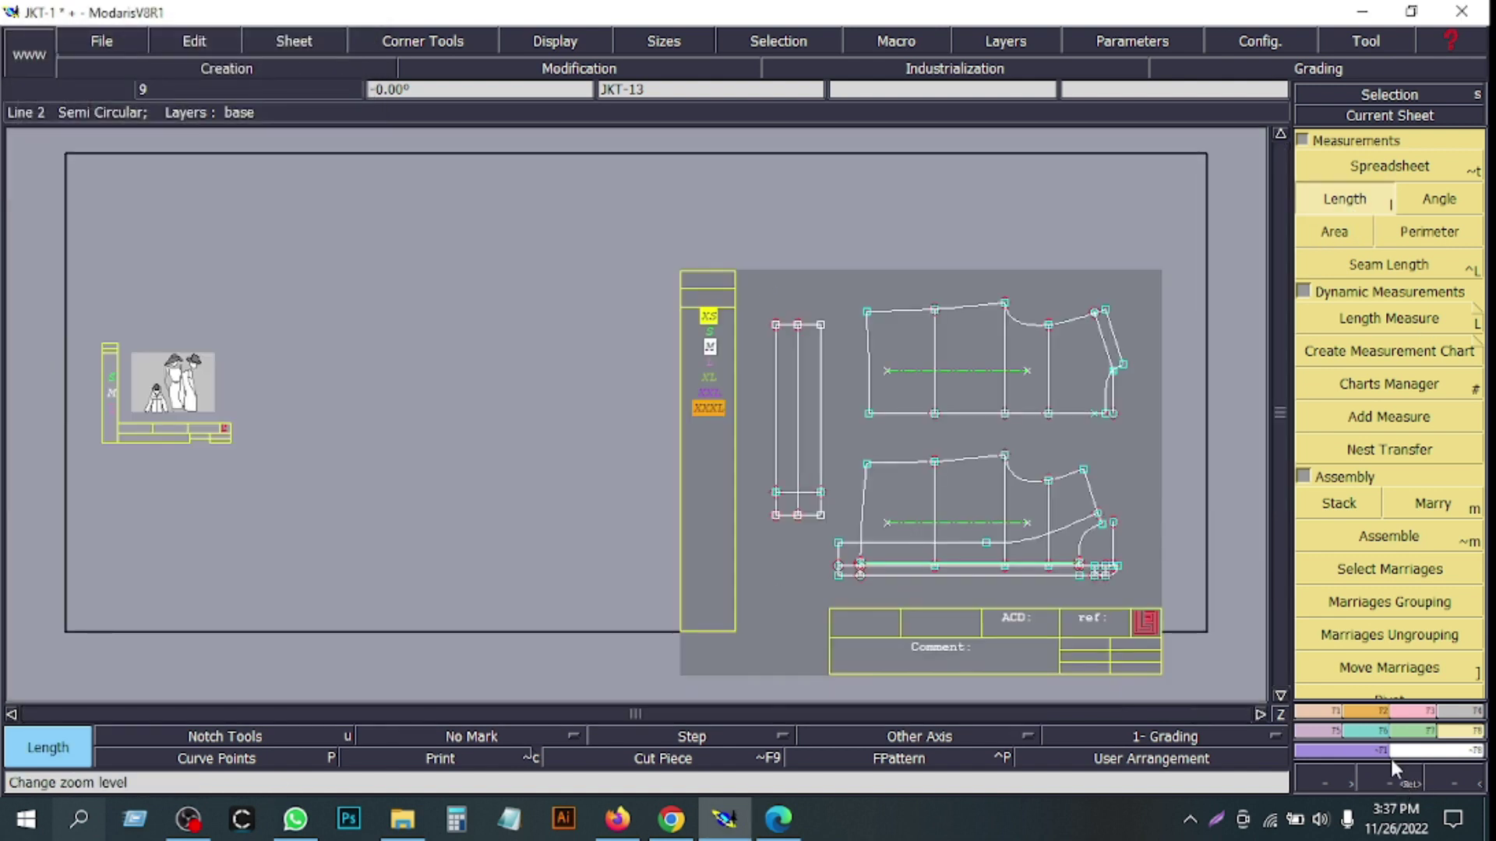
drag(1087, 376, 1158, 446)
drag(574, 191, 957, 649)
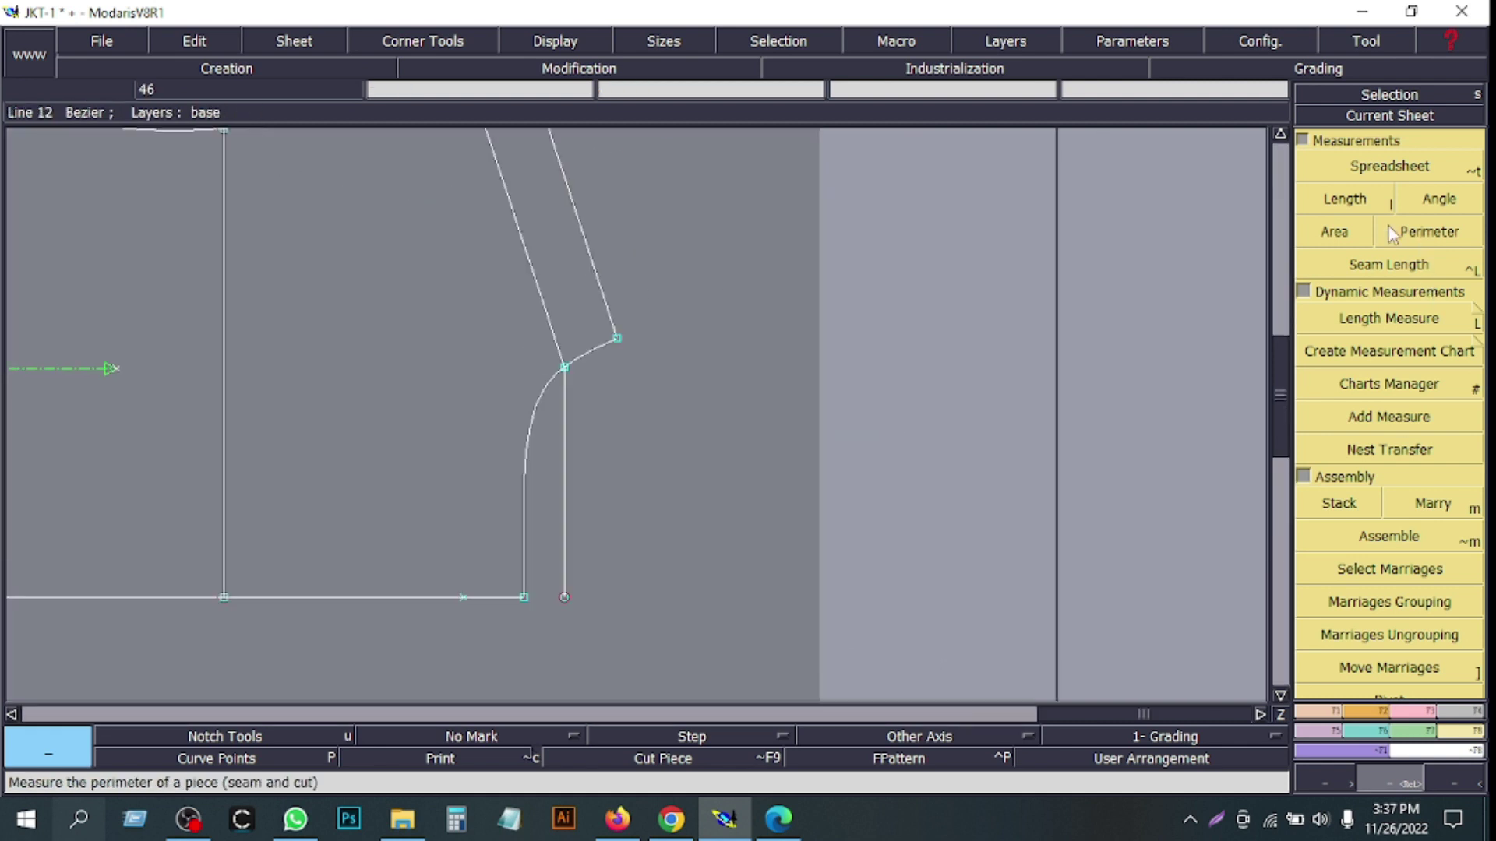
click(1354, 204)
click(523, 597)
click(617, 339)
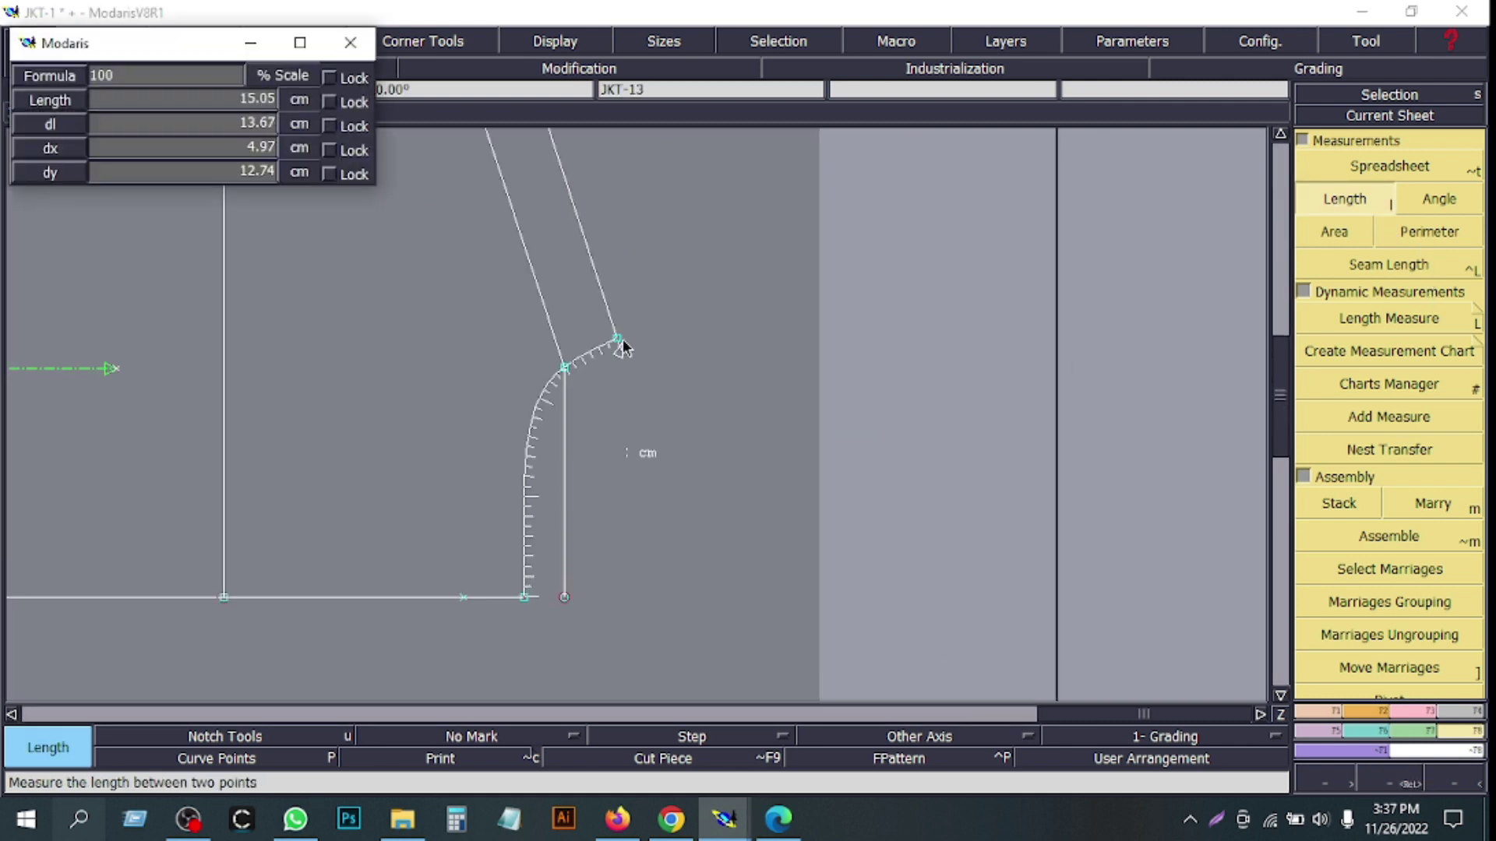
click(617, 339)
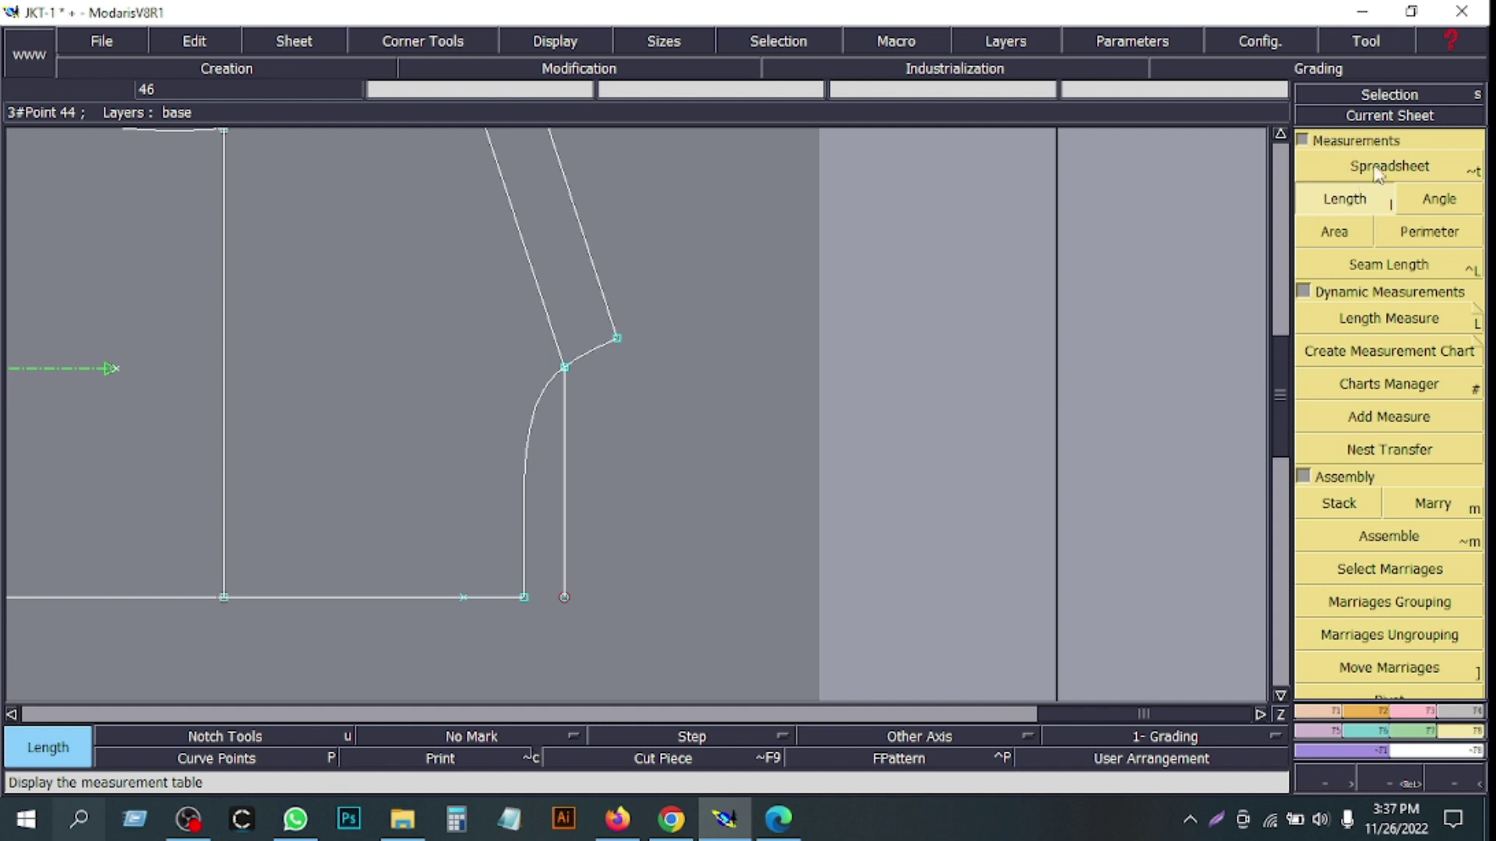
- Add an accumulation of both neckline lengths to the measurement spreadsheet, and return to the whole recentred pattern sheet
click(1353, 173)
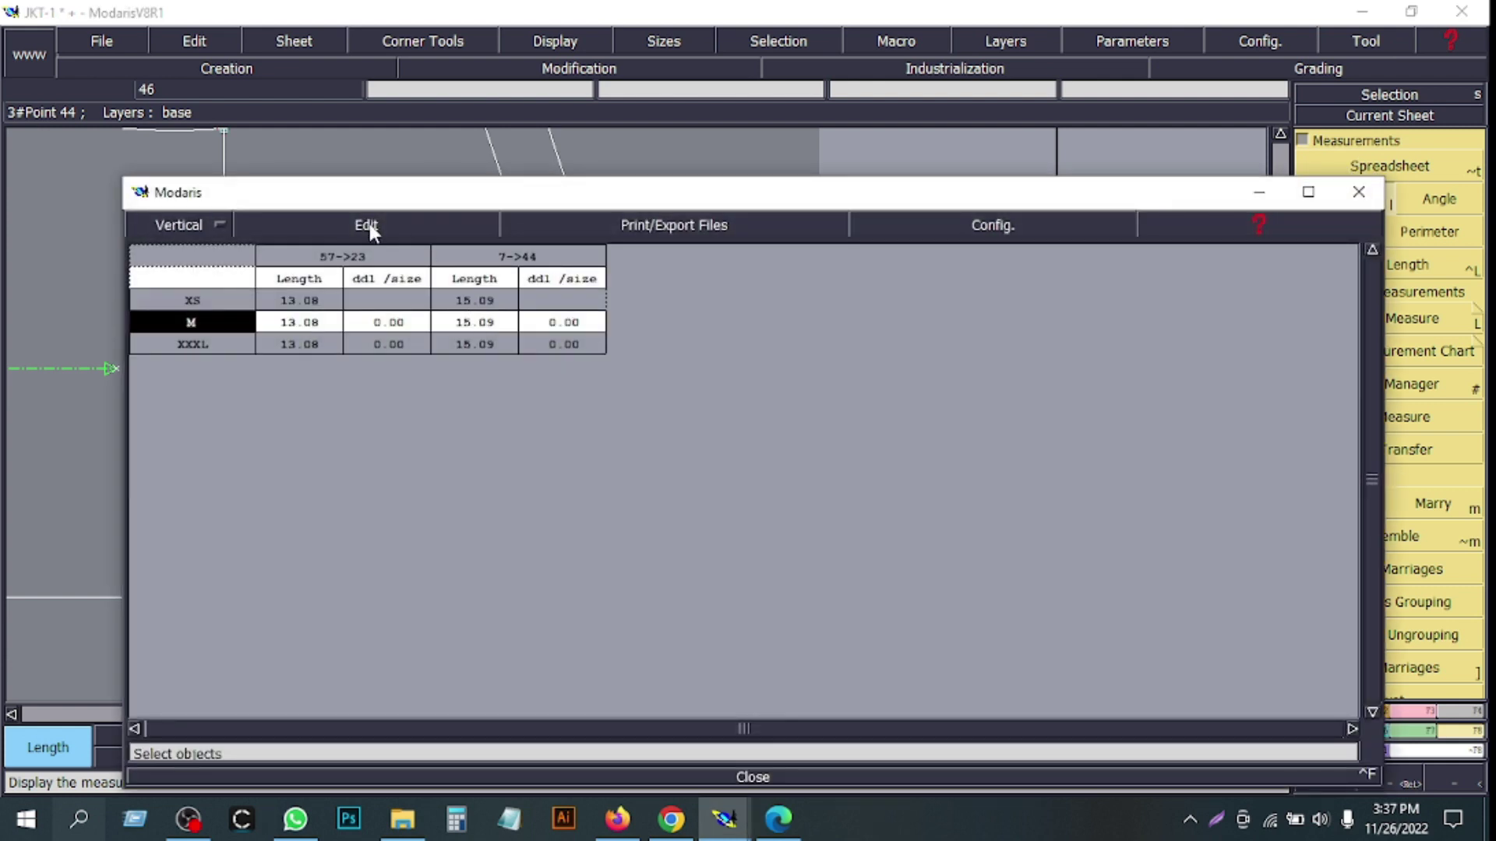
click(368, 226)
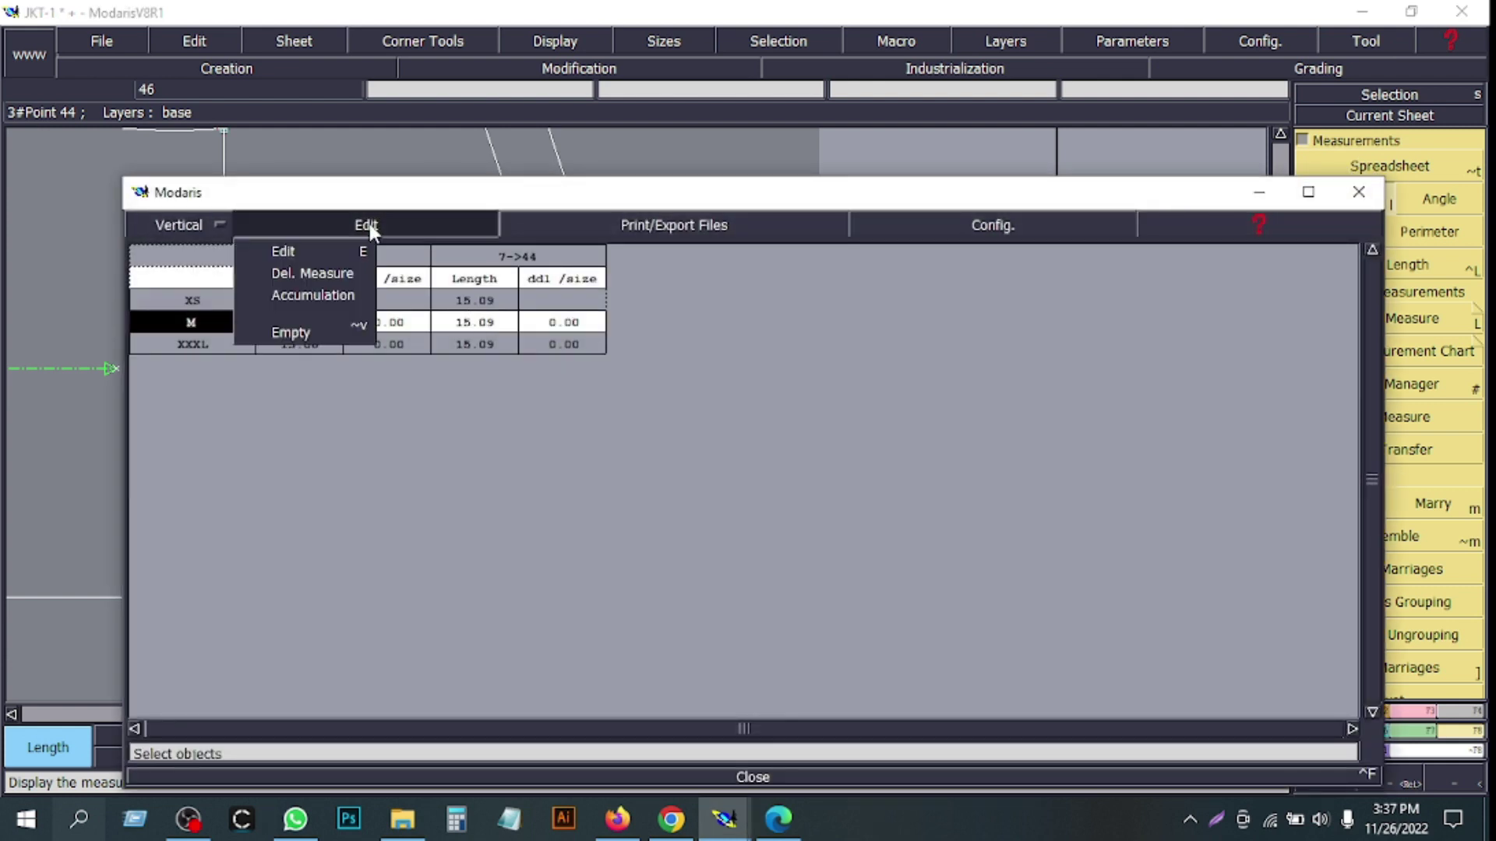
click(326, 298)
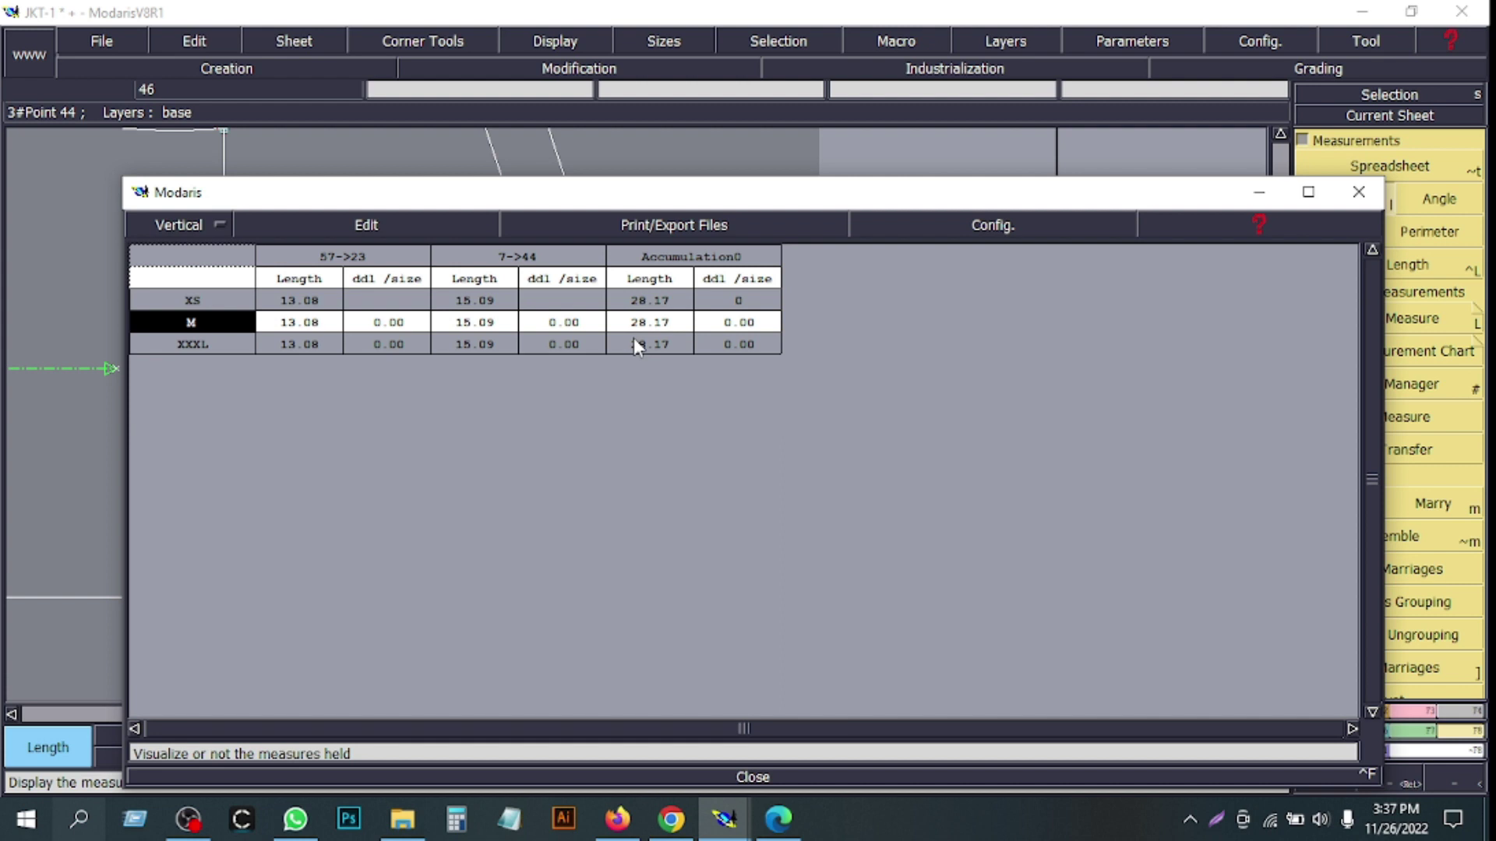
click(1257, 201)
click(1333, 120)
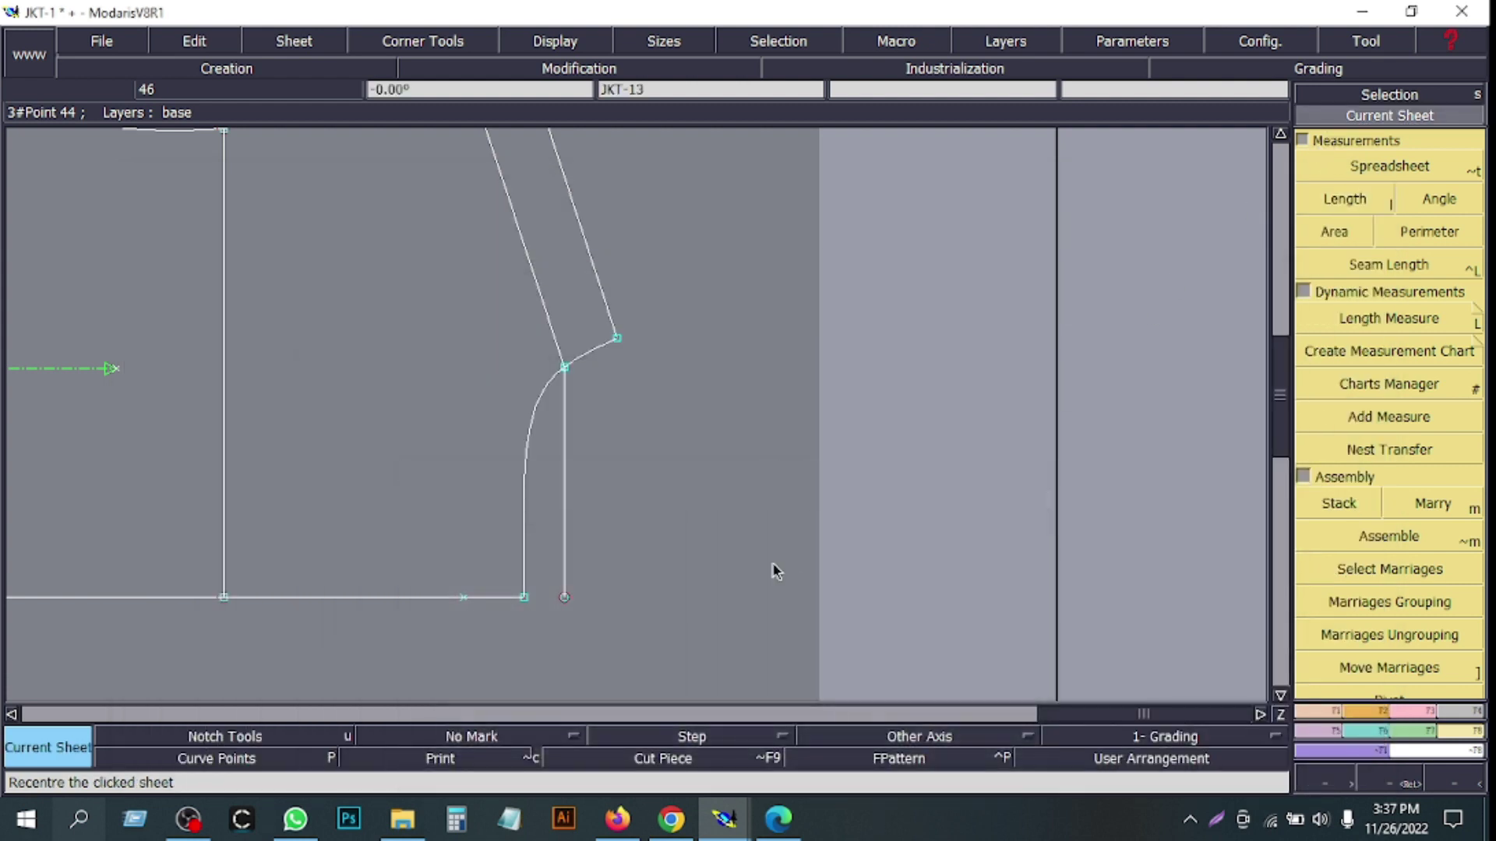
click(774, 569)
- Browse the tech pack PDF in Edge for the hood and jacket sketches, and return to the pattern sheet in Modaris
click(776, 817)
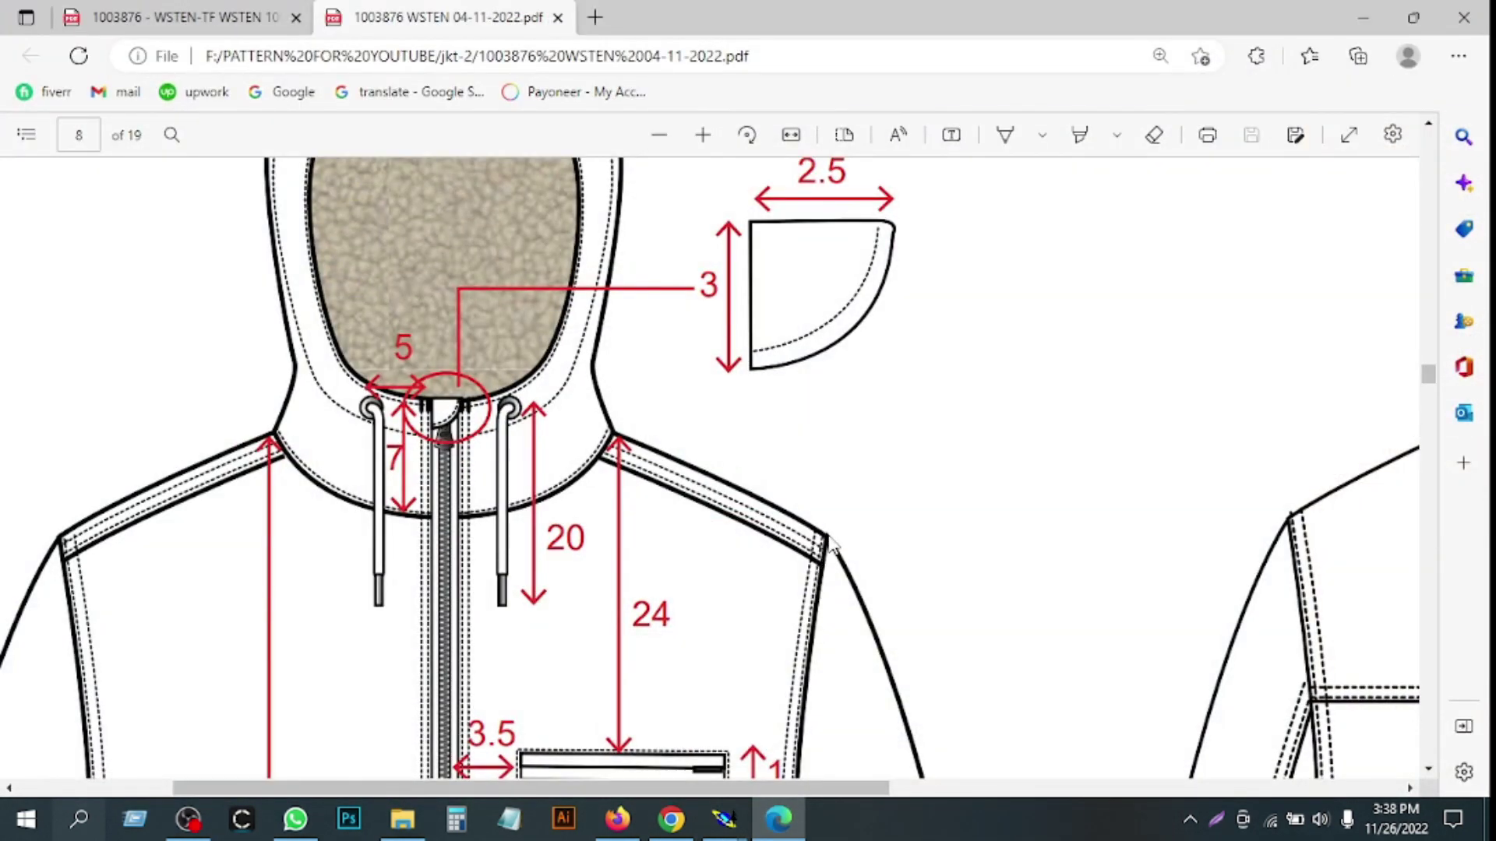
ctrl+scroll(831, 537, down, 3)
ctrl+scroll(832, 600, up, 1)
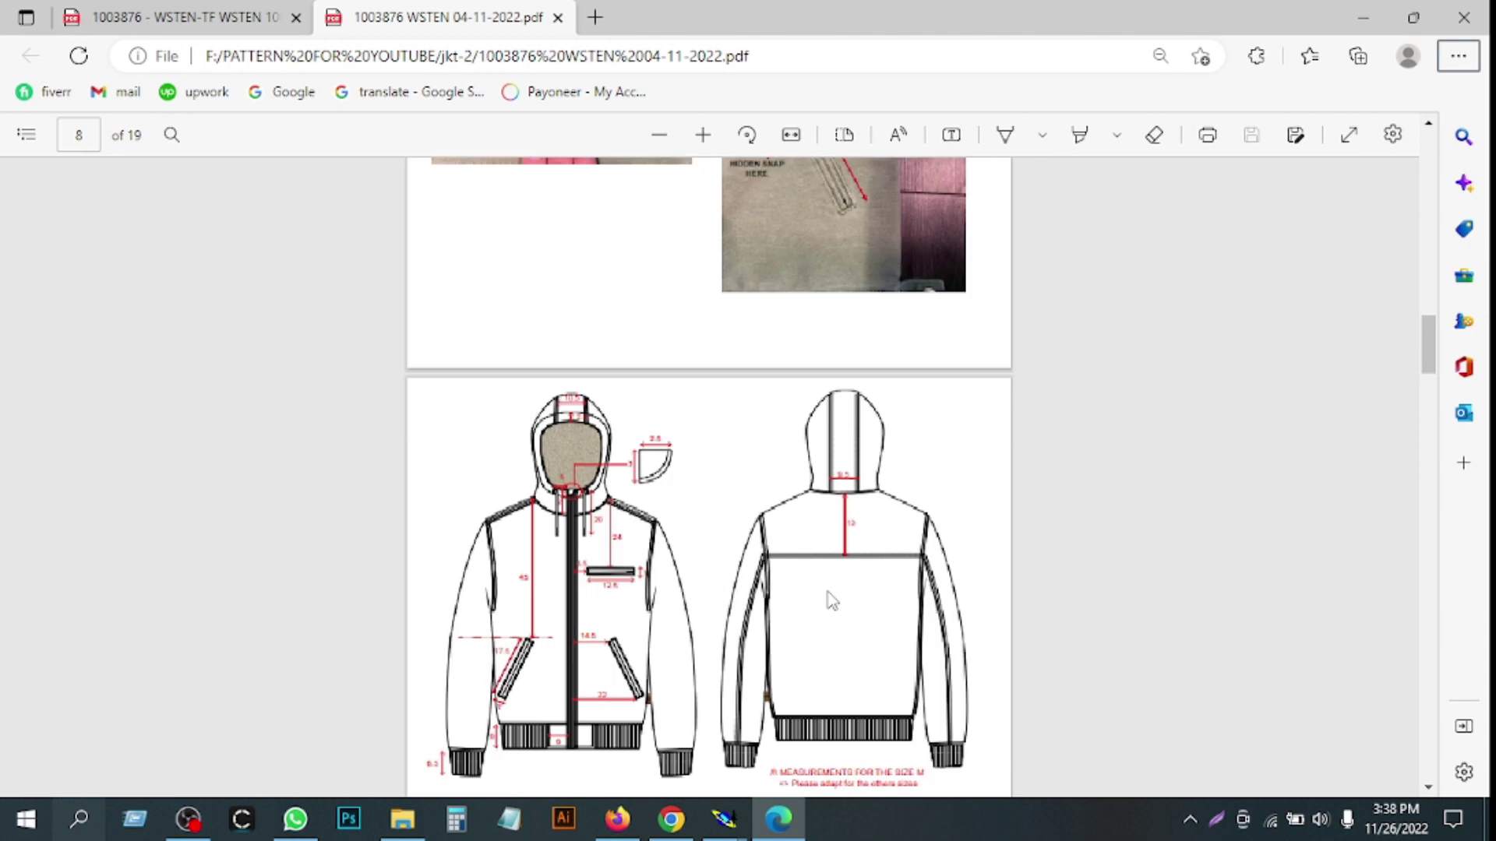
scroll(832, 600, down, 12)
ctrl+scroll(832, 600, down, 1)
ctrl+scroll(832, 600, up, 2)
scroll(832, 600, up, 15)
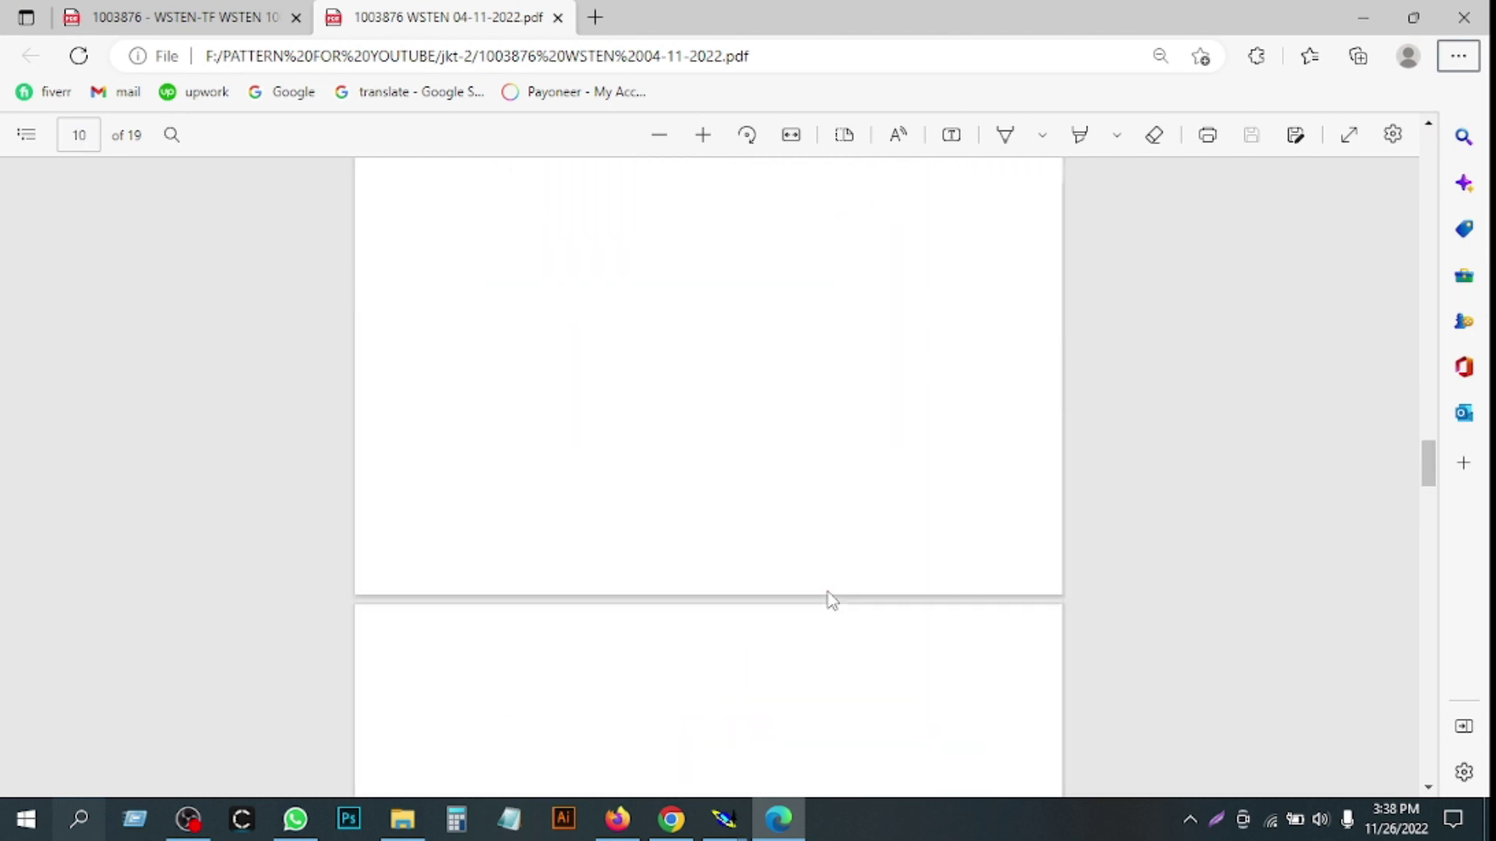
scroll(832, 600, up, 10)
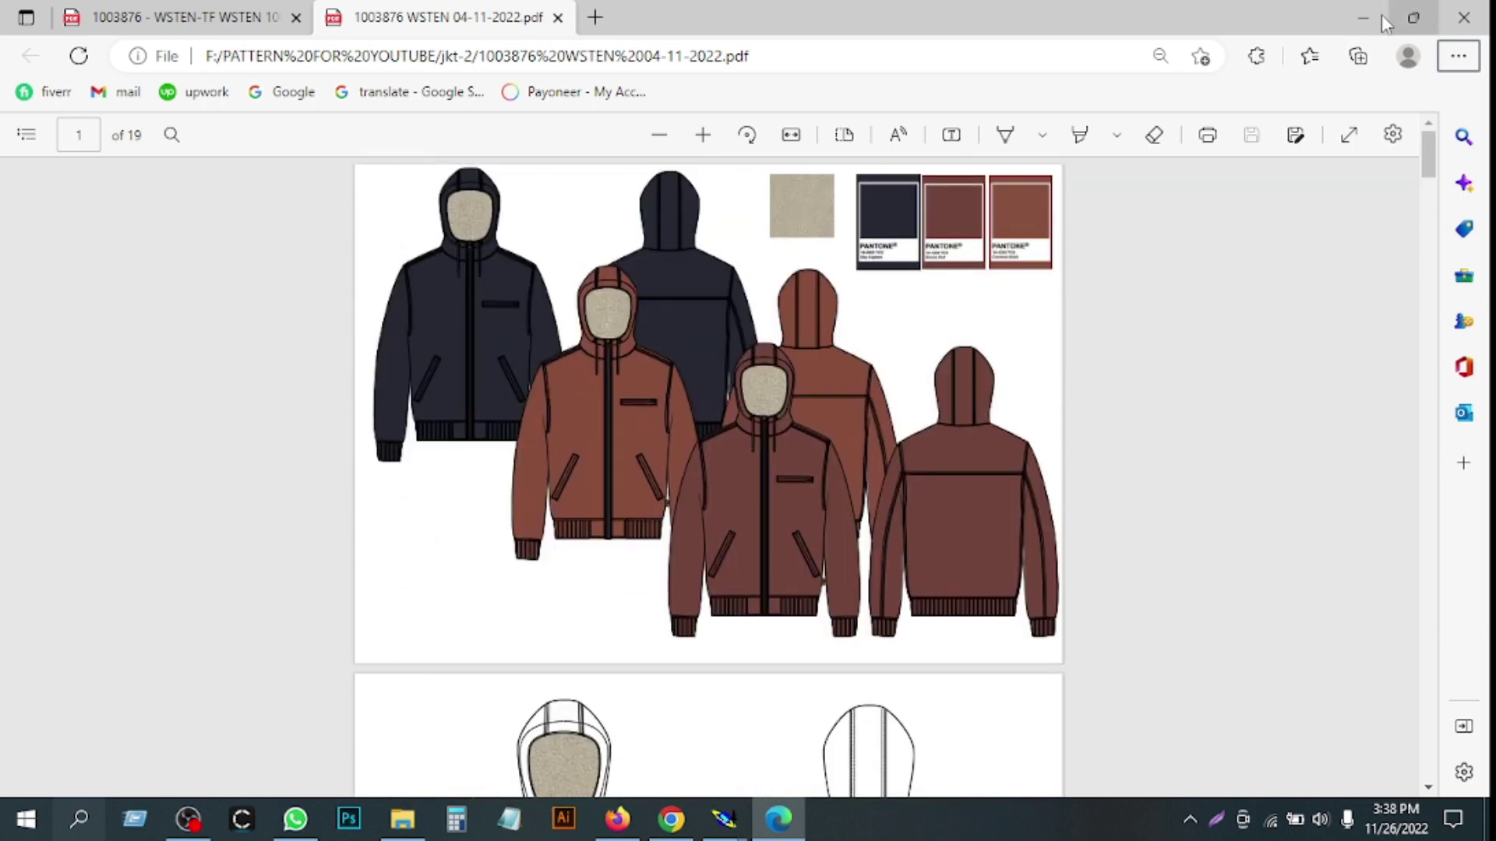
click(1384, 20)
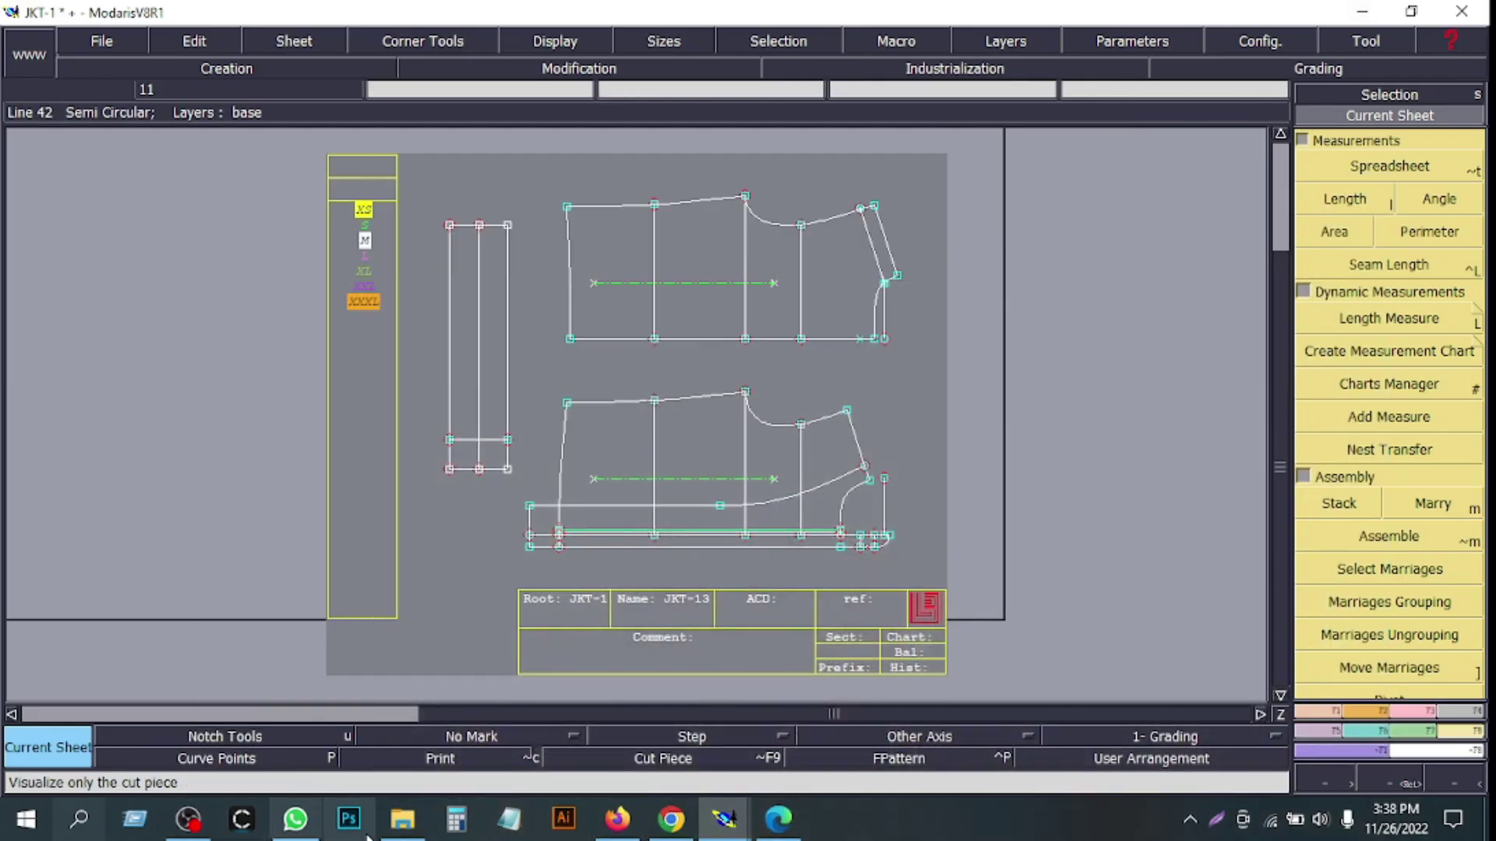
- Open the 1003876 - WSTEN-TF tech pack PDF from the jkt-2 project folder
click(402, 819)
click(314, 192)
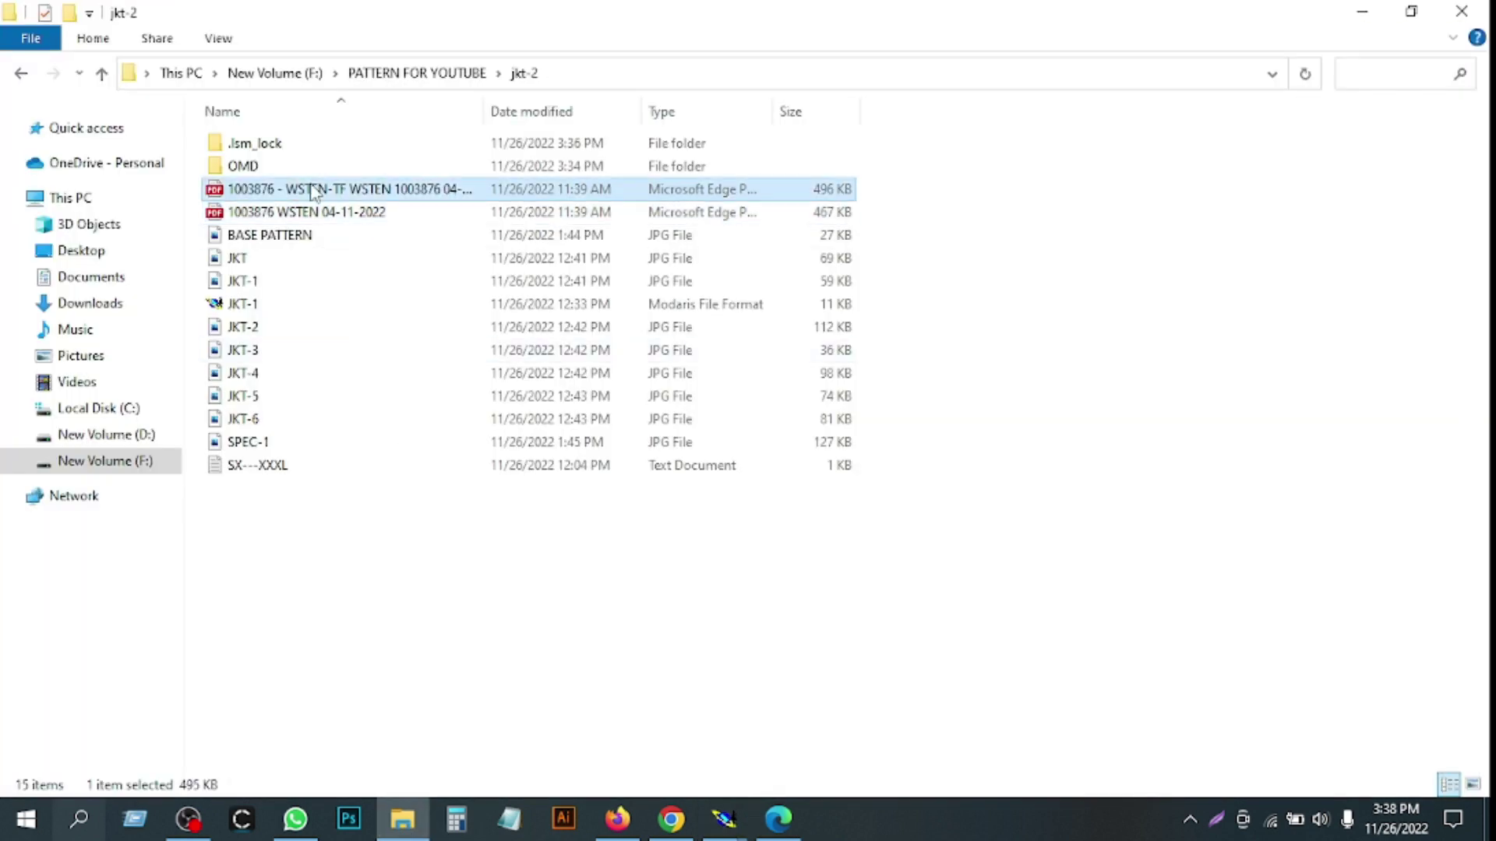
double_click(314, 192)
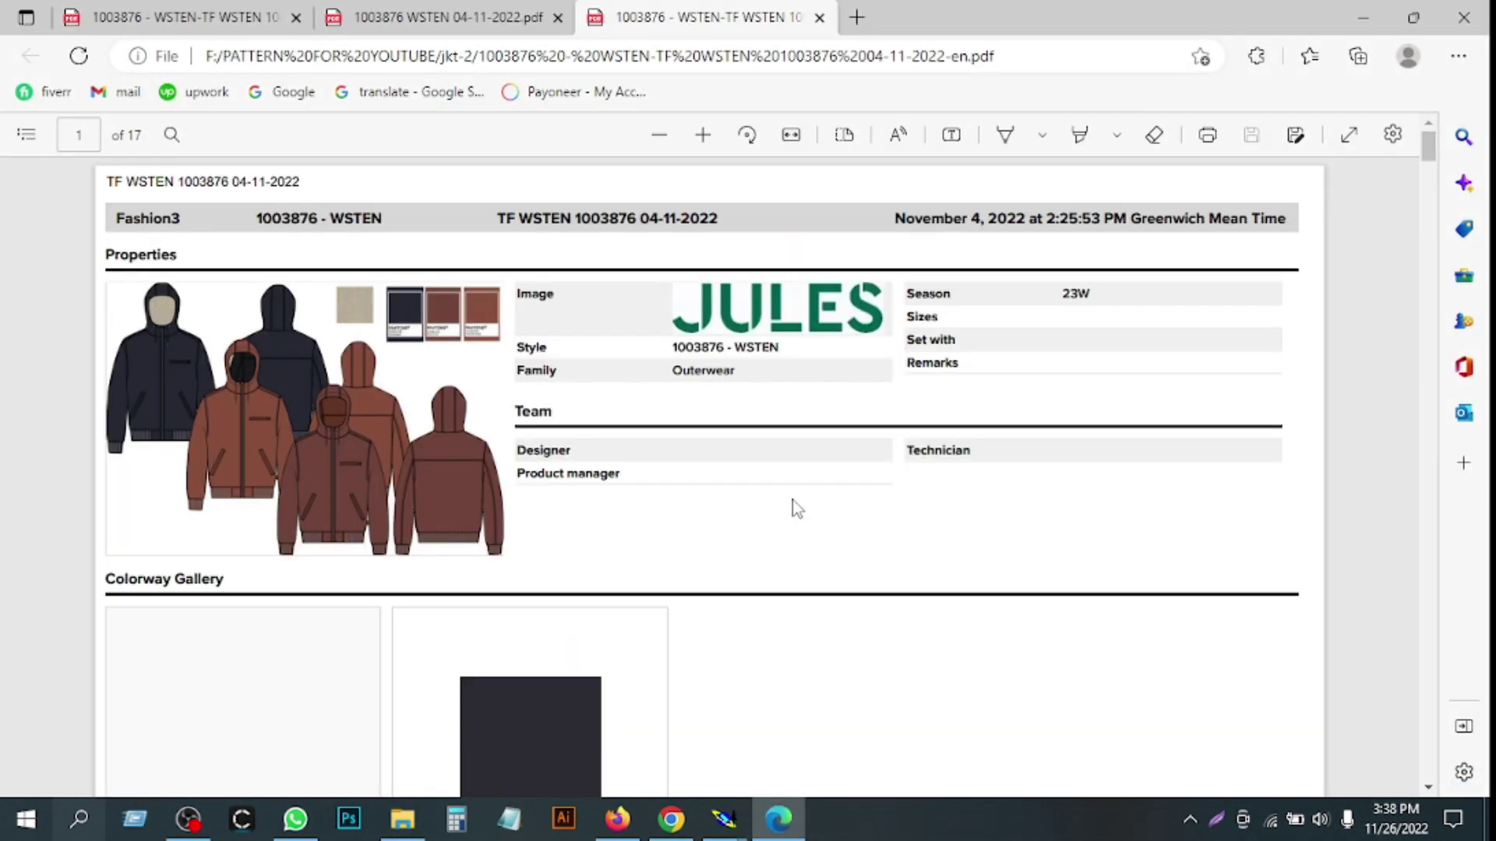
- Look up the size M hood height, hood depth and hood centre length in the tech pack measurement table, and return to Modaris
scroll(796, 508, down, 15)
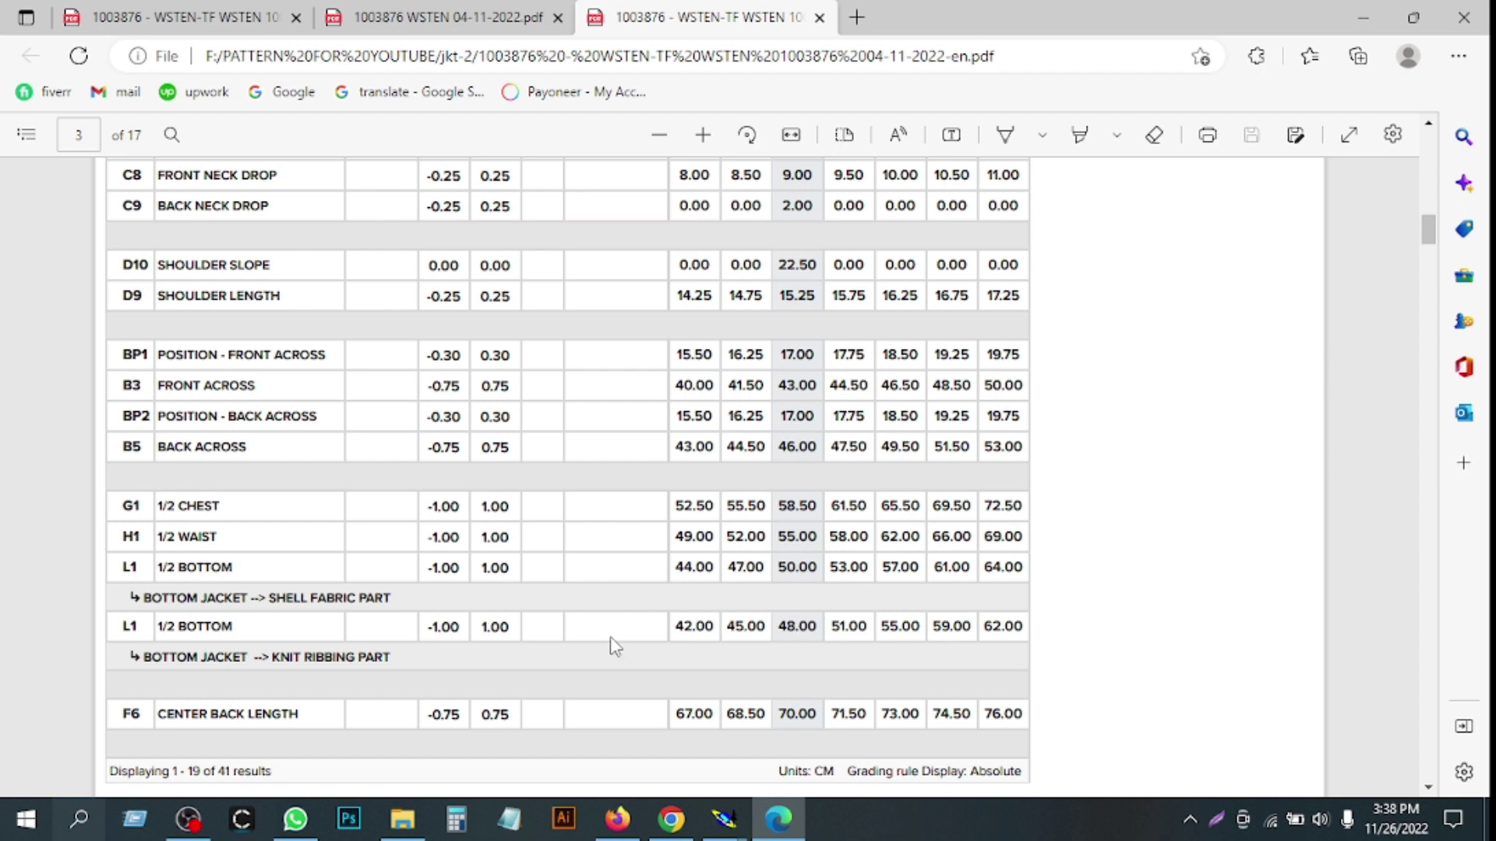
scroll(610, 637, down, 3)
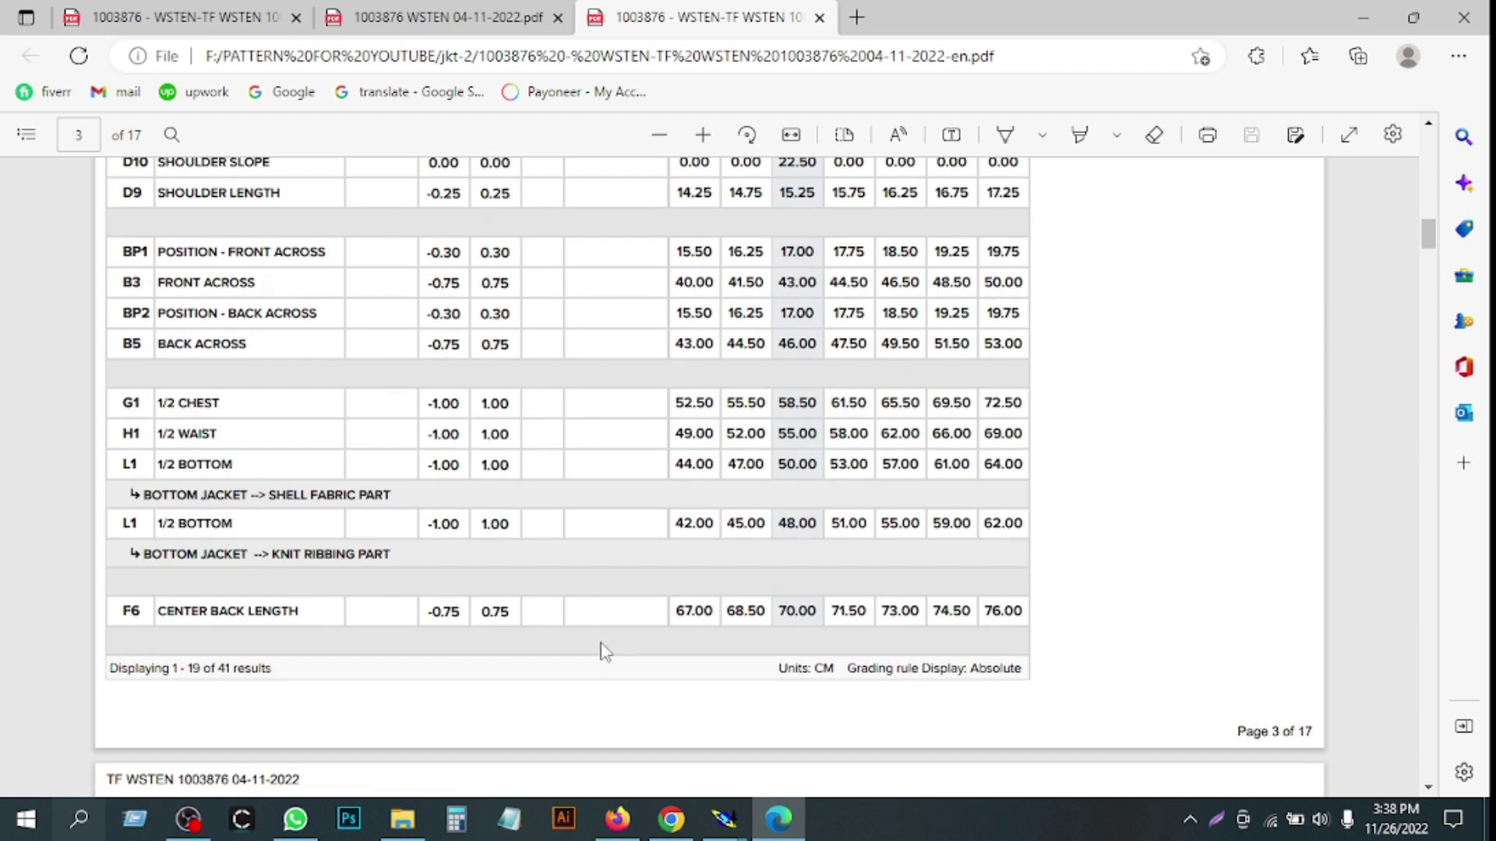
scroll(819, 647, down, 6)
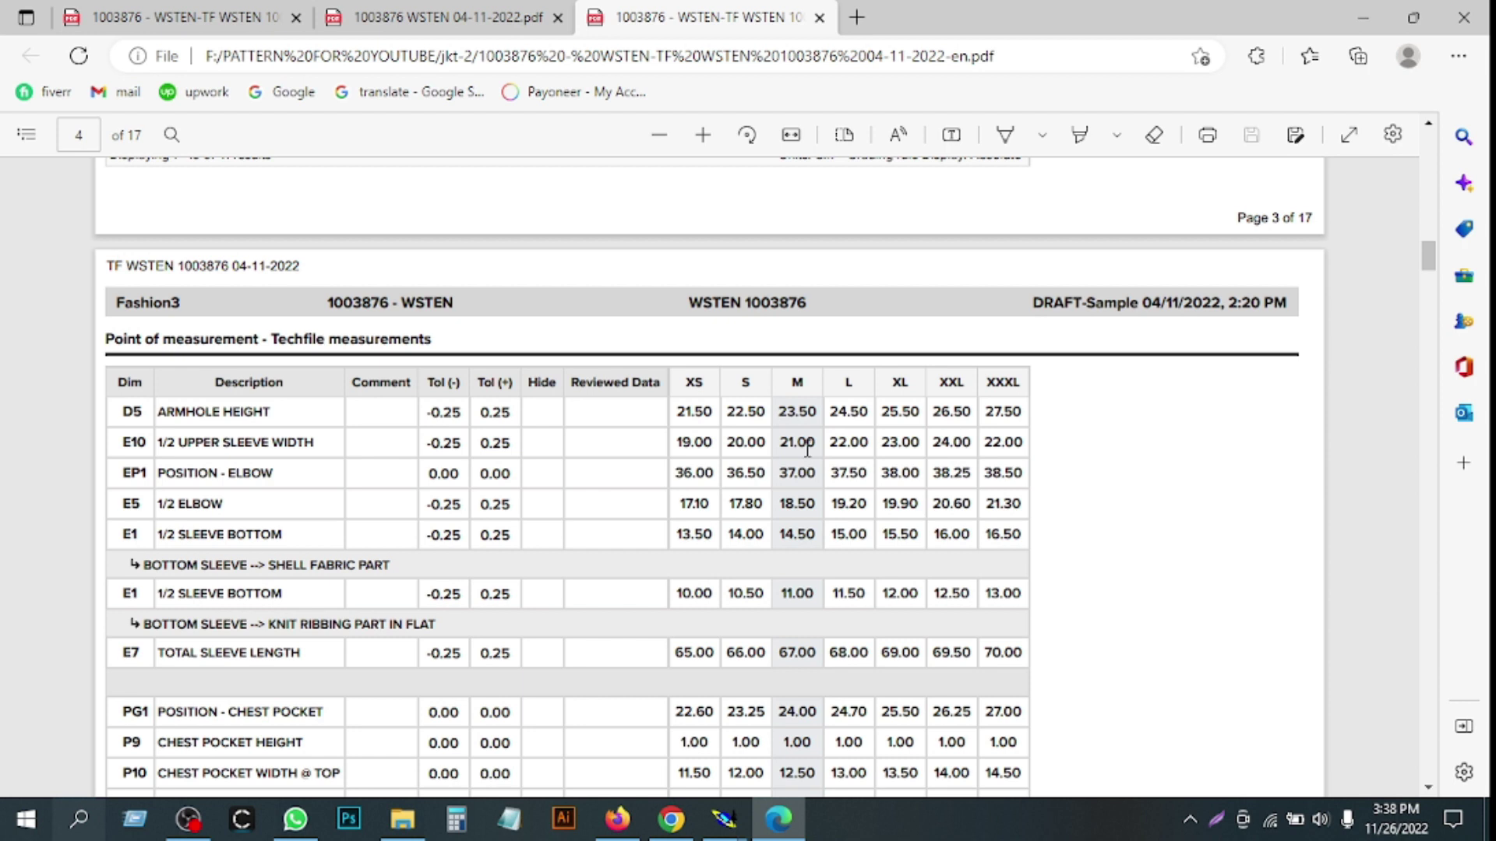
scroll(807, 449, down, 3)
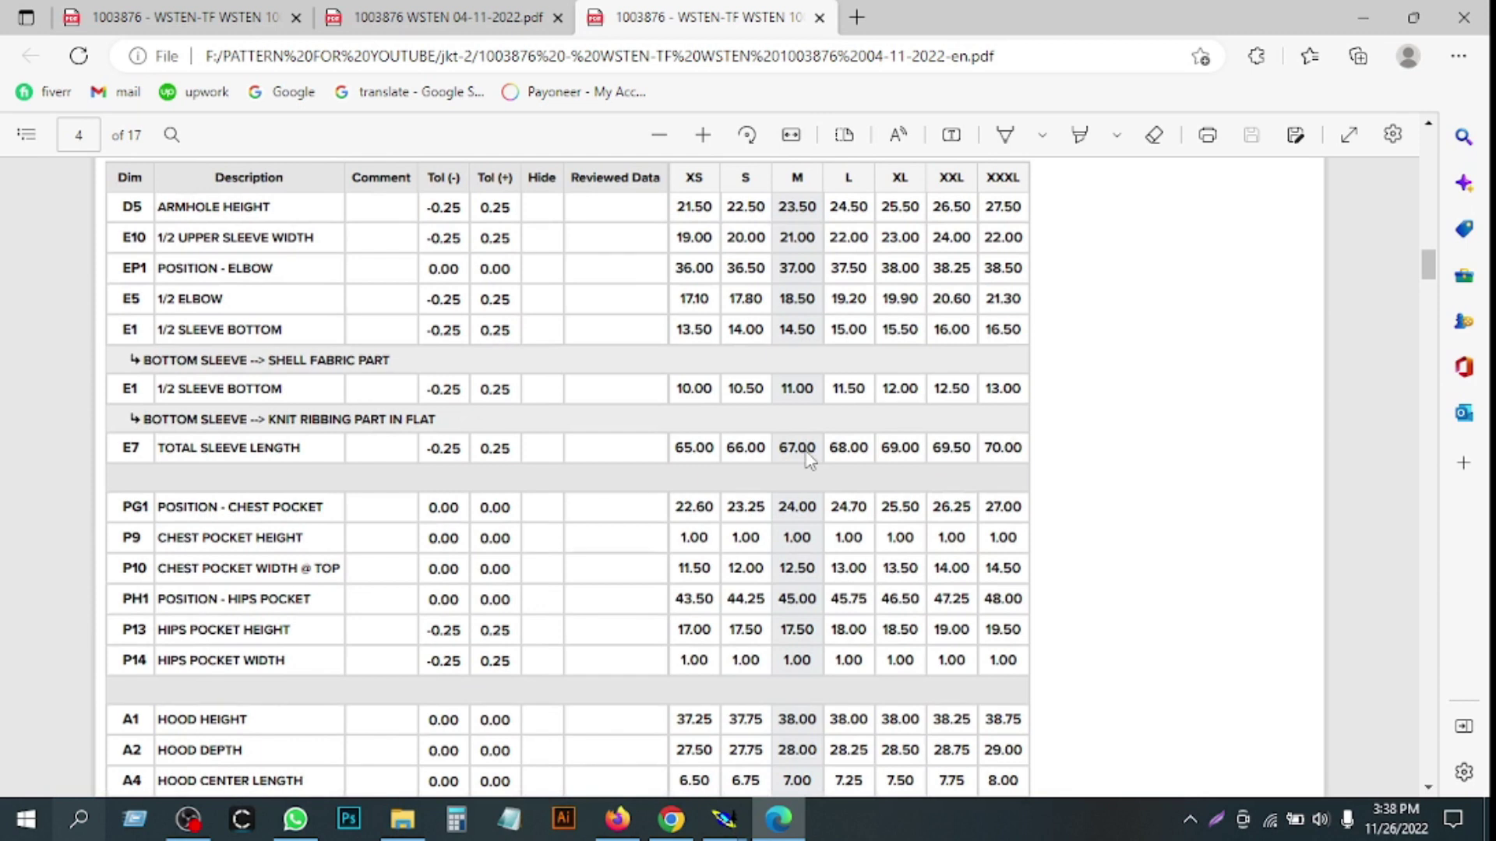
scroll(806, 455, down, 3)
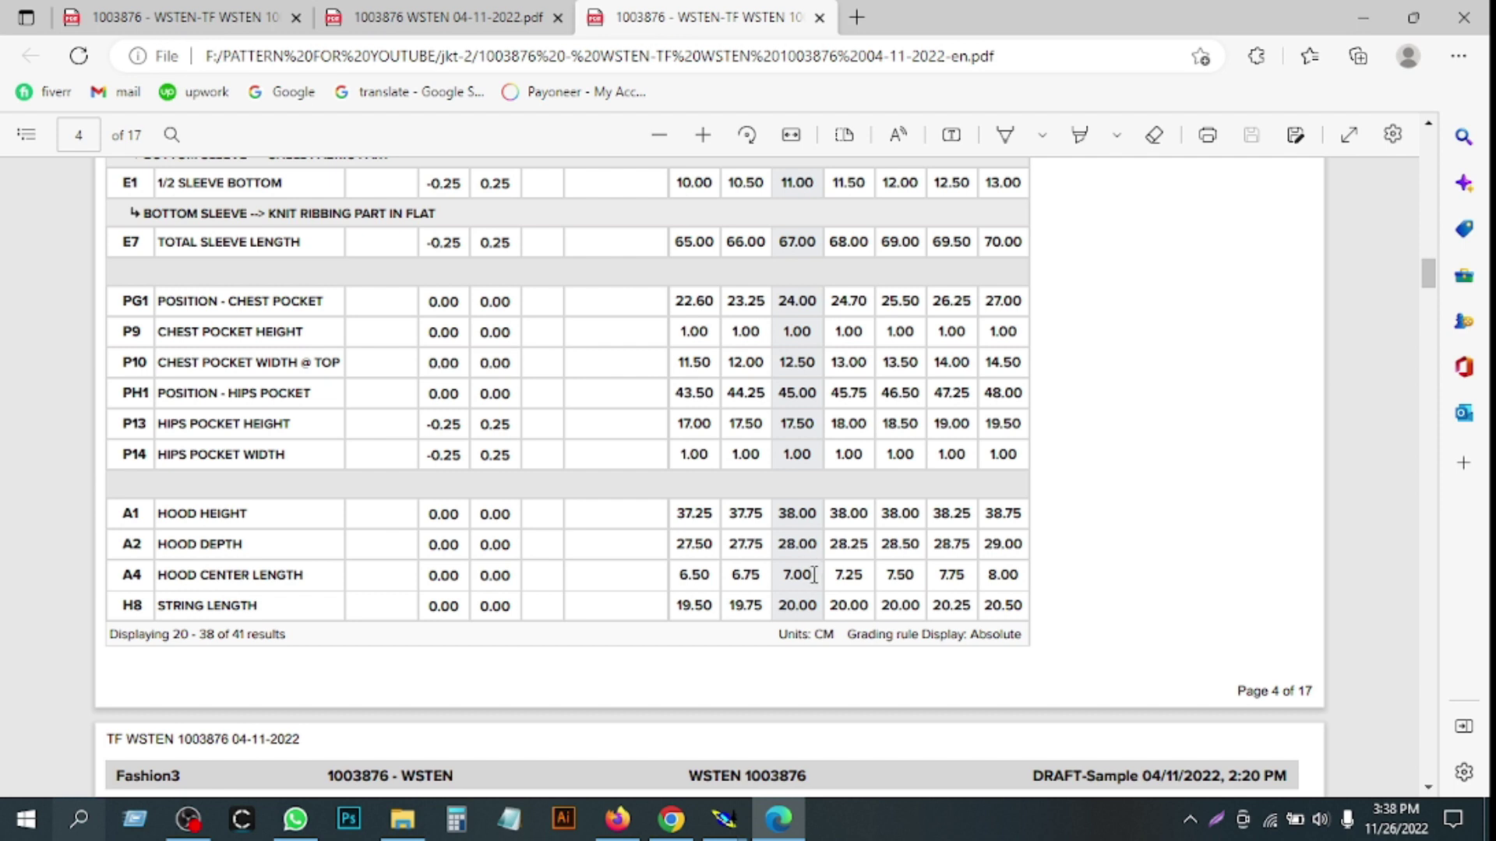
double_click(813, 575)
click(799, 583)
click(1362, 17)
click(1359, 14)
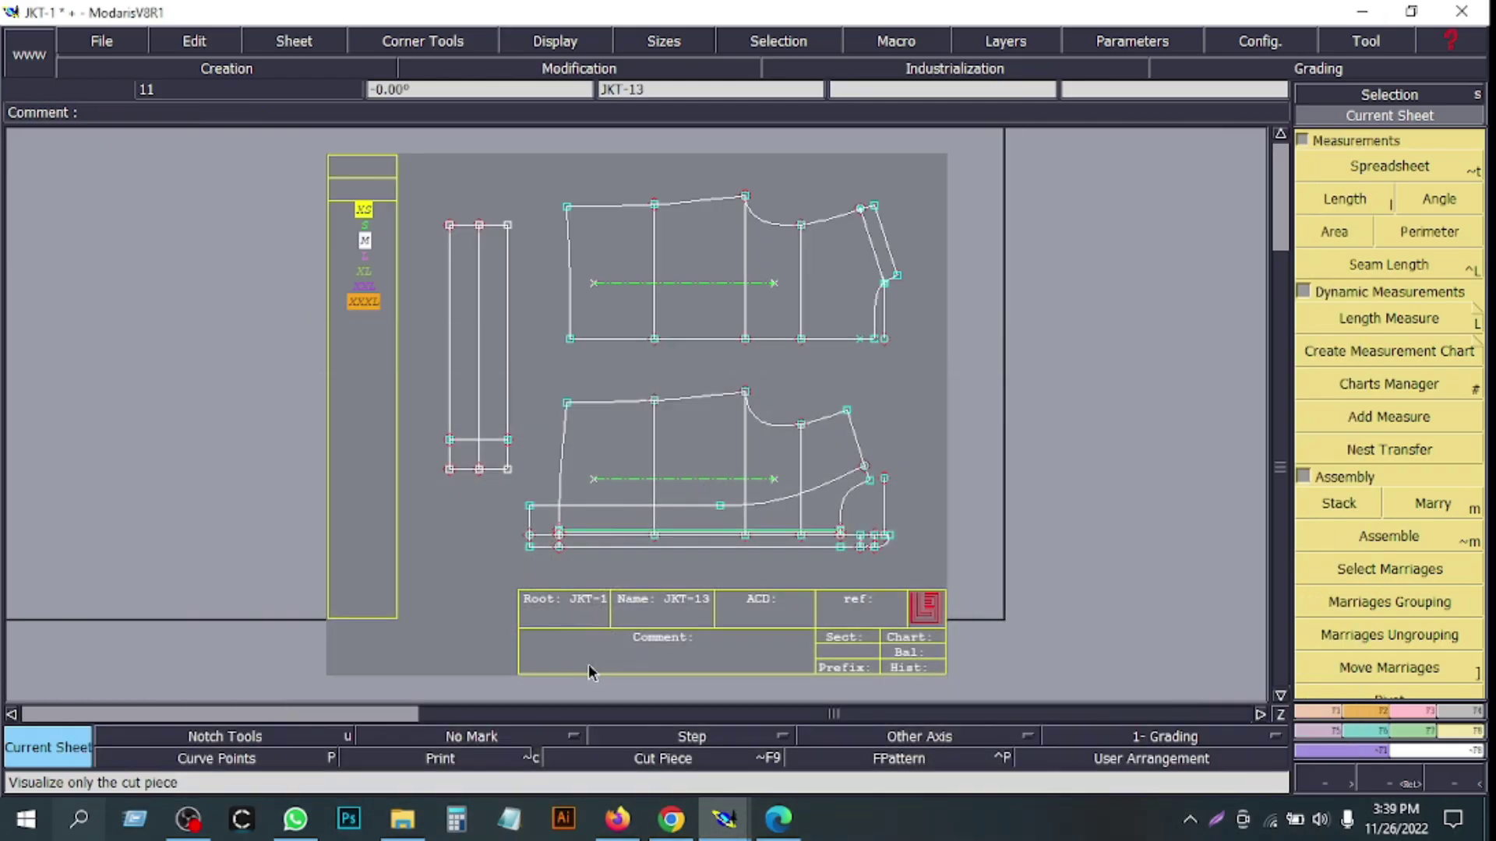
- Draw a hood base rectangle 38.5 cm wide and 28 cm high in the empty area beside the two body pieces
click(1388, 772)
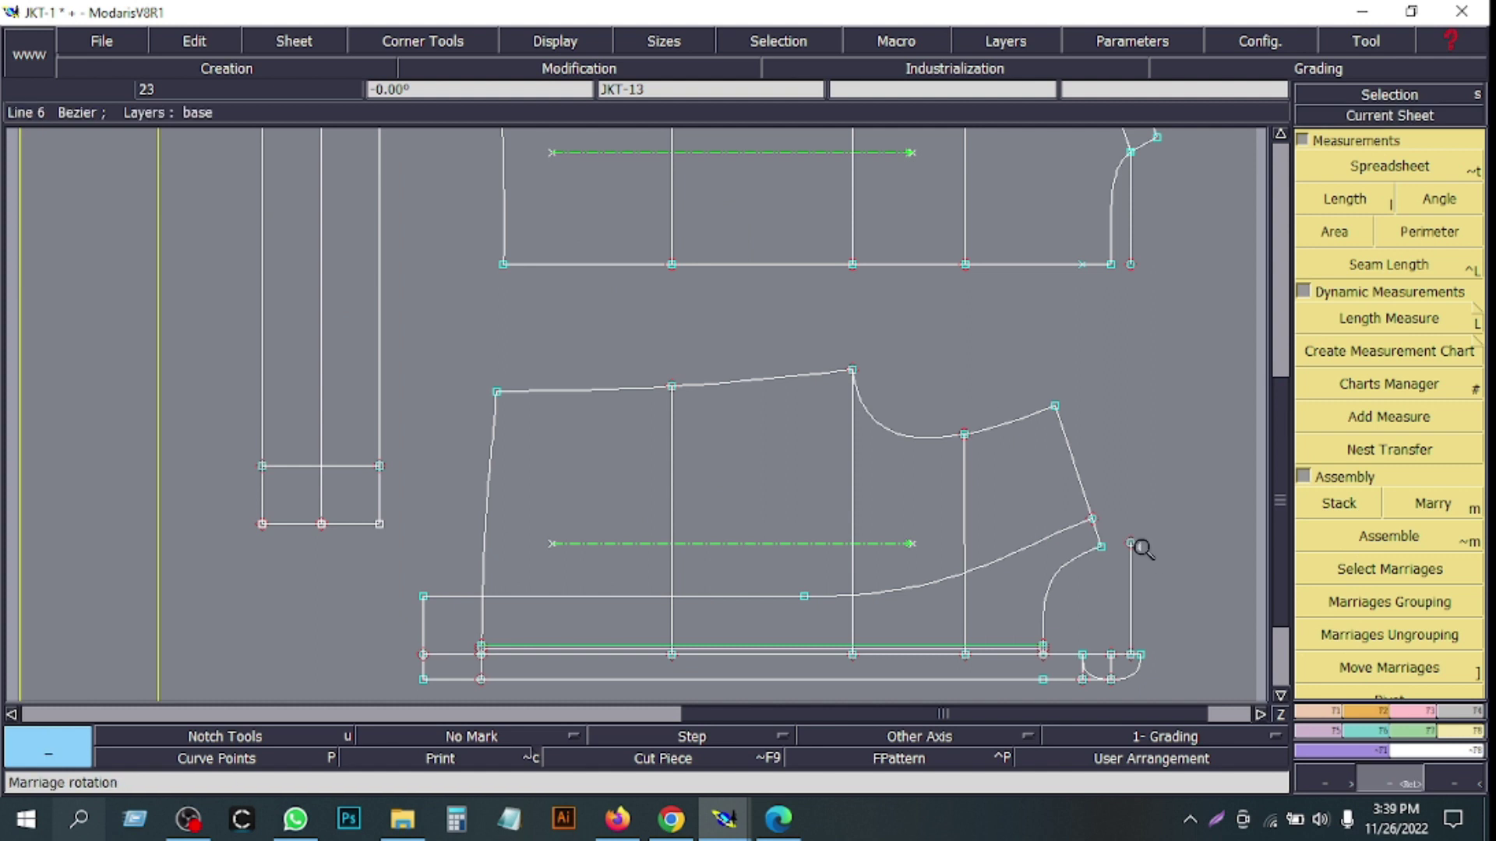
click(1280, 715)
drag(899, 264, 1268, 652)
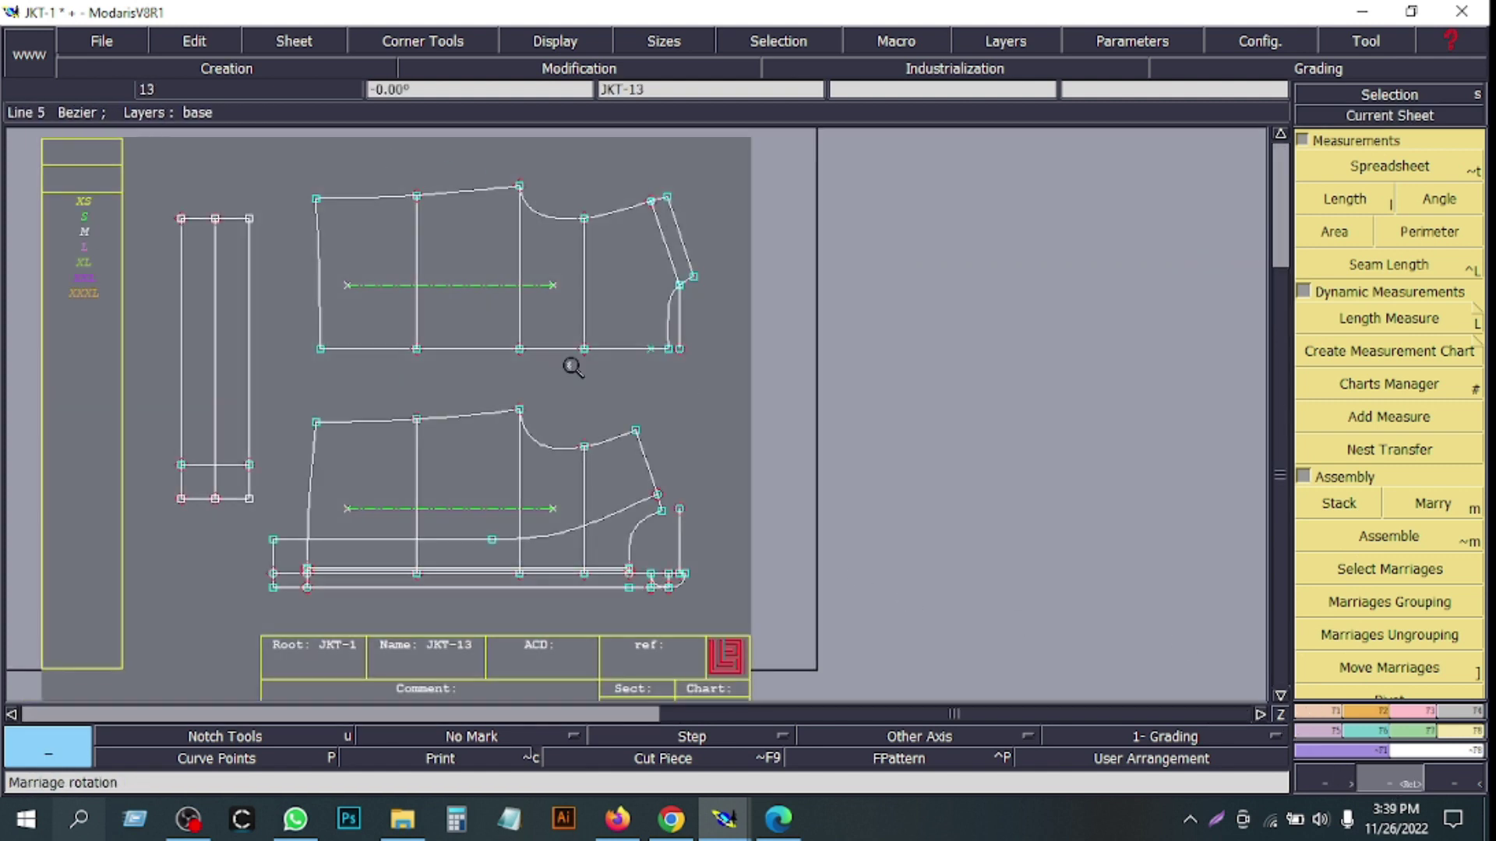
click(1357, 713)
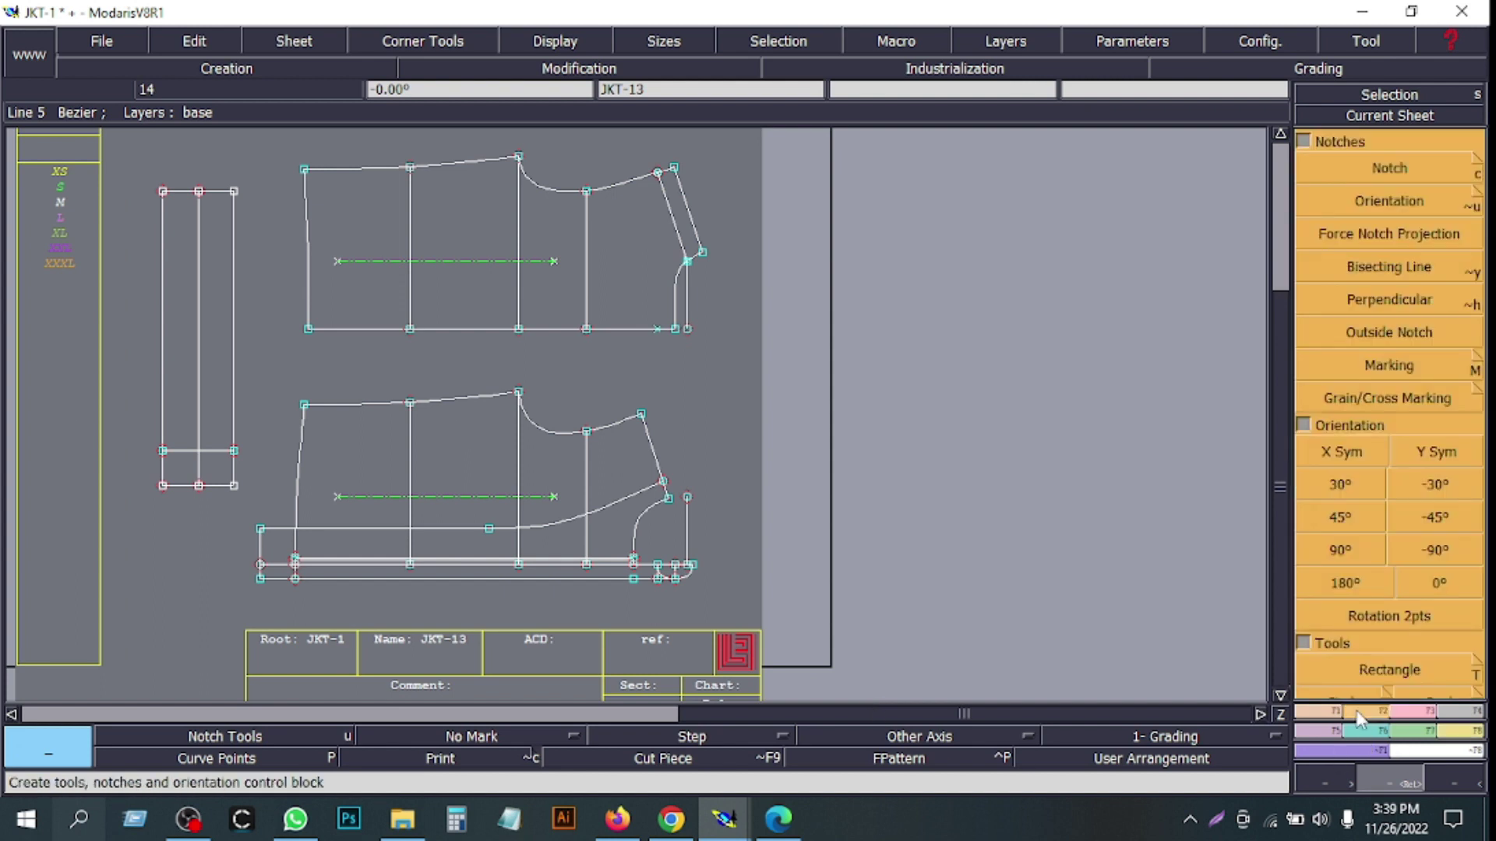
click(1390, 670)
click(754, 364)
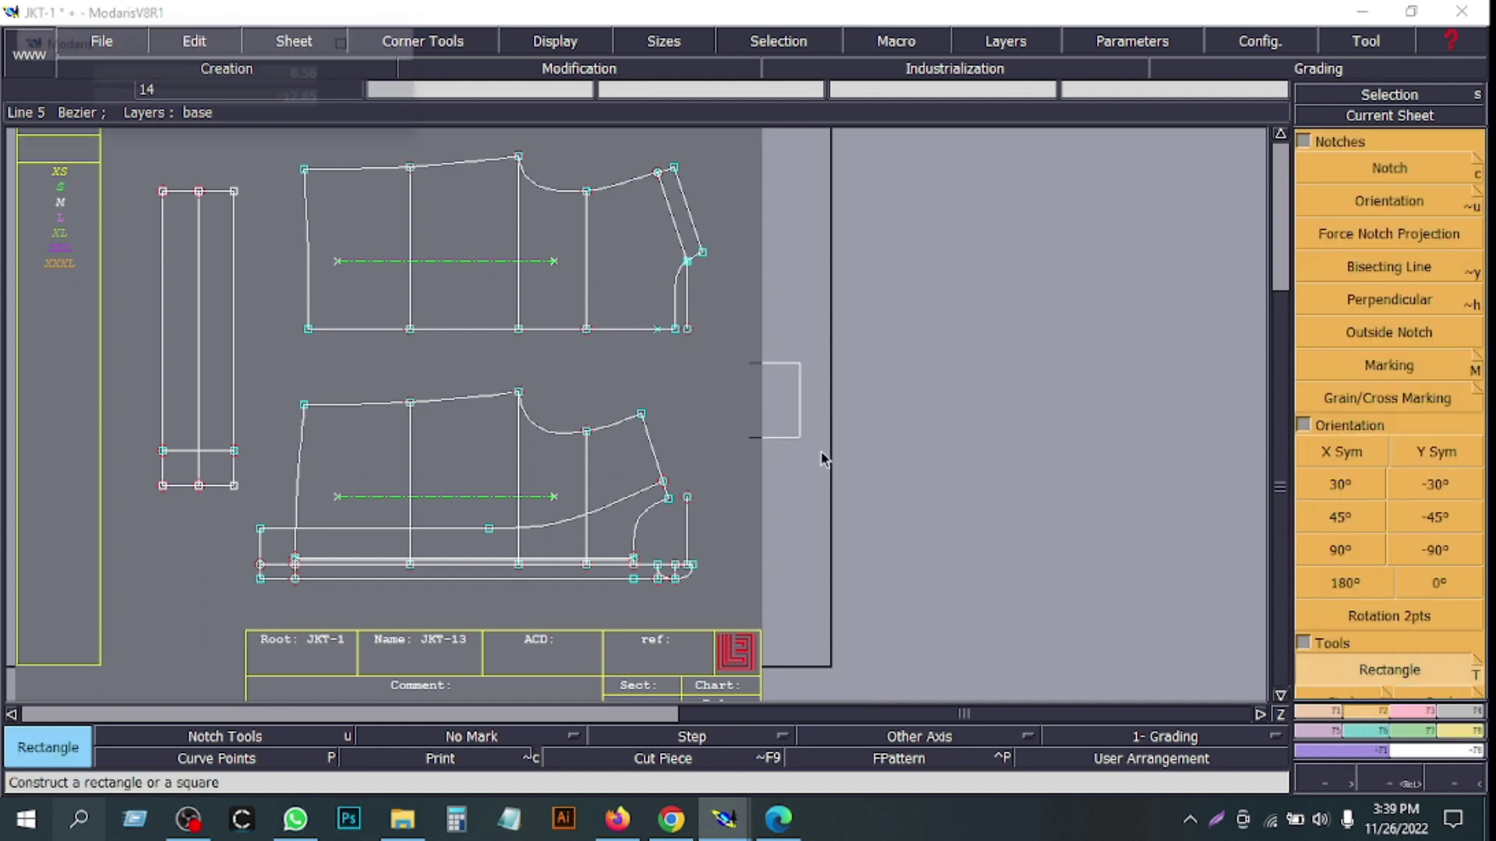
key(Down)
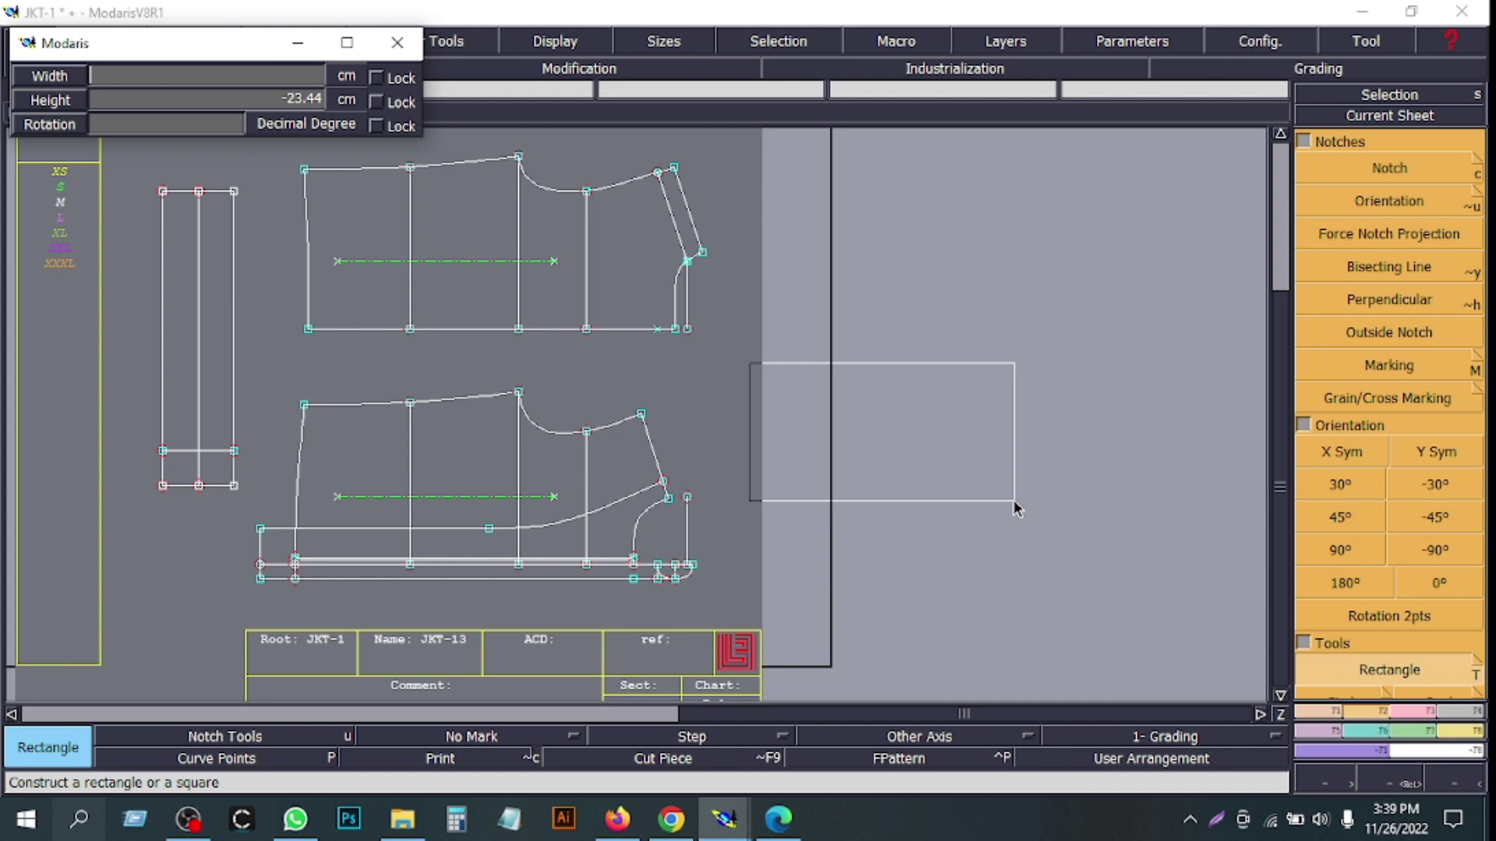
text(38.5)
key(Return)
text(28)
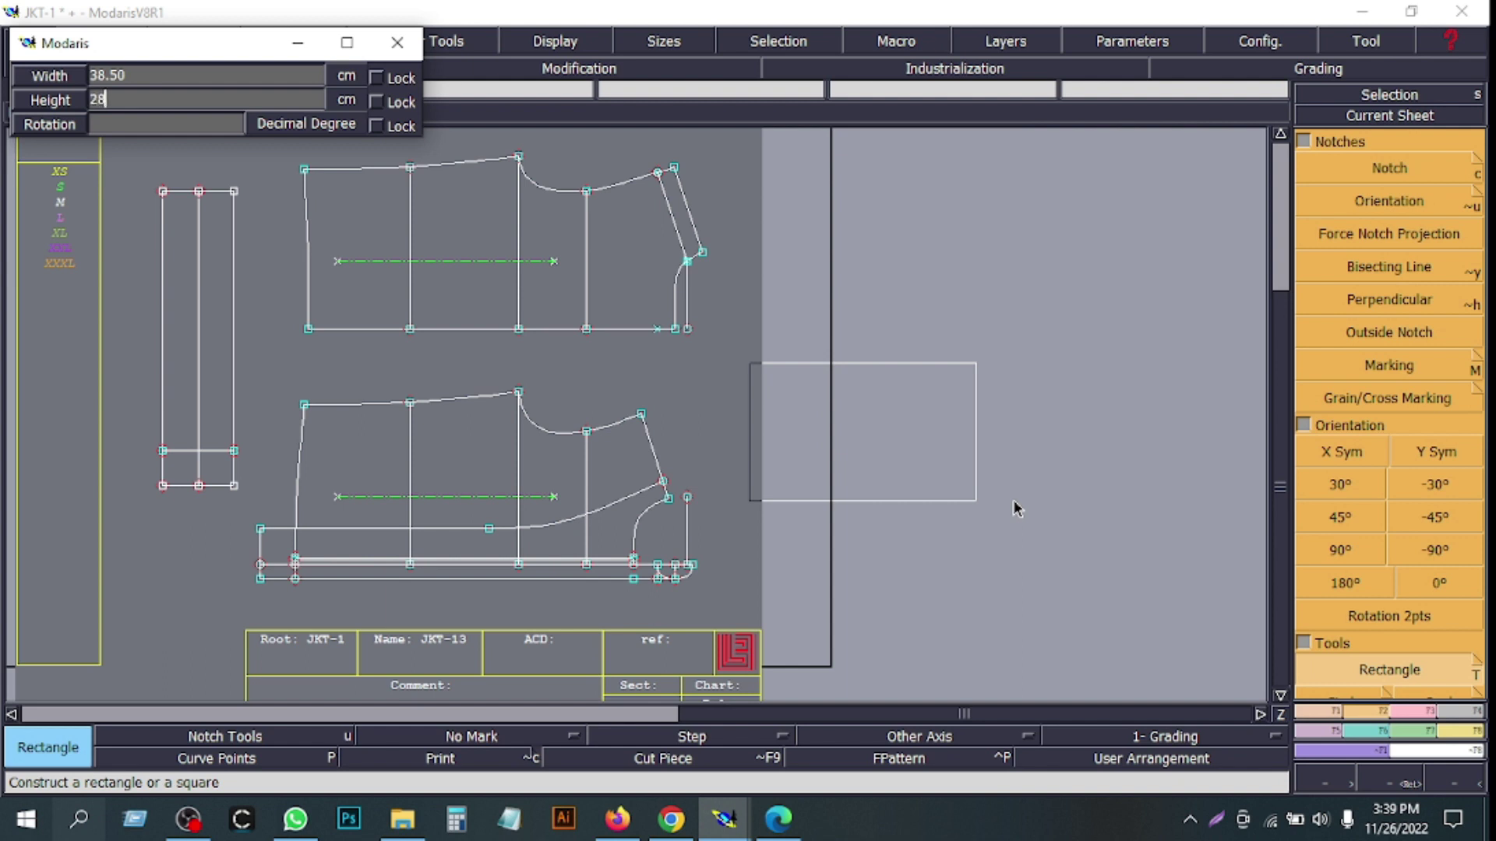
key(Return)
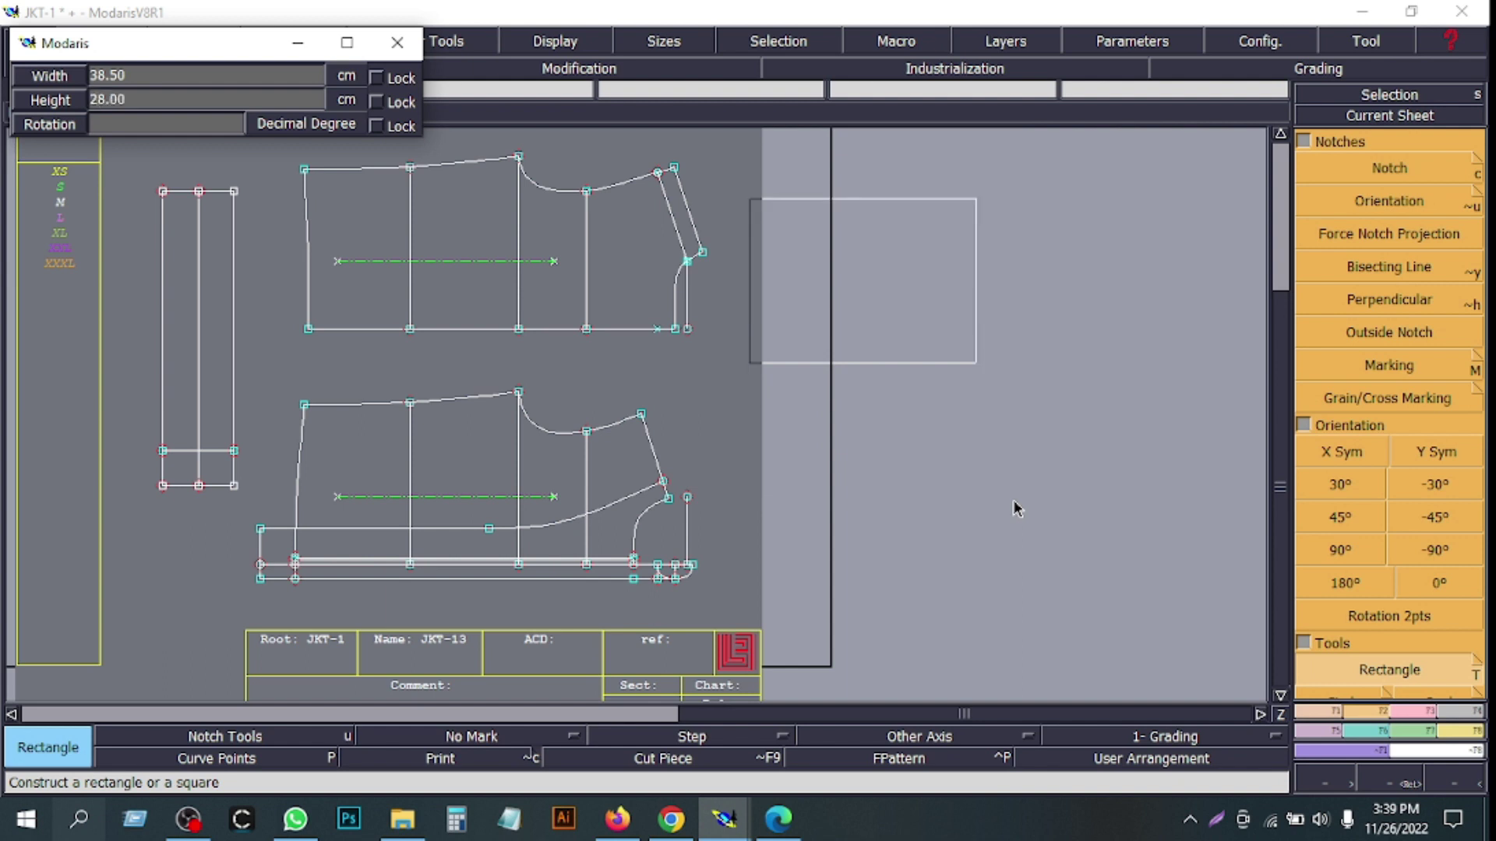
click(1014, 500)
- Select the new hood rectangle and move it down and further away from the body pieces
right_drag(721, 165, 1246, 613)
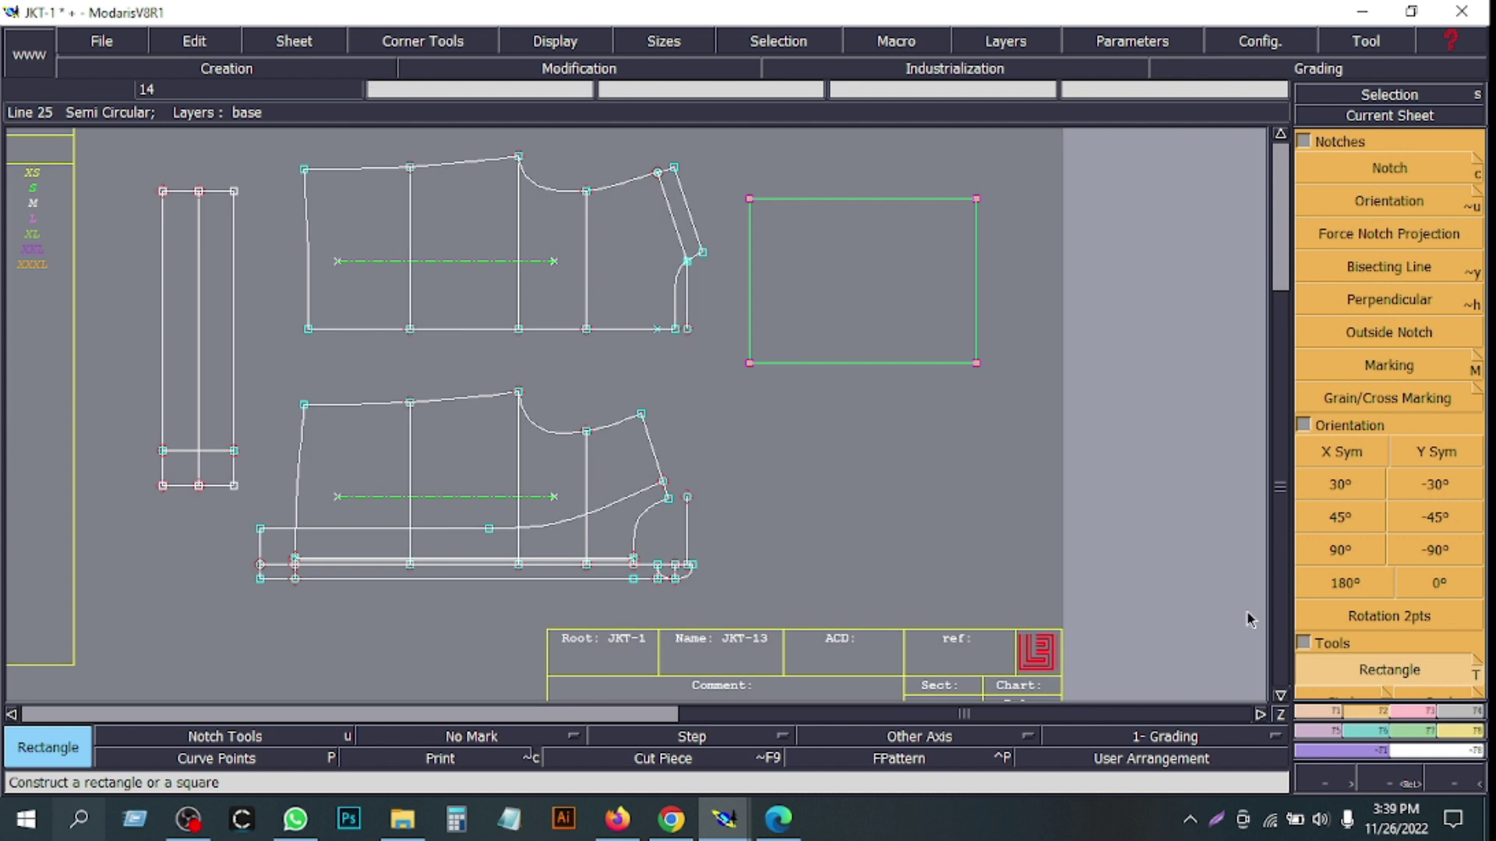
key(d)
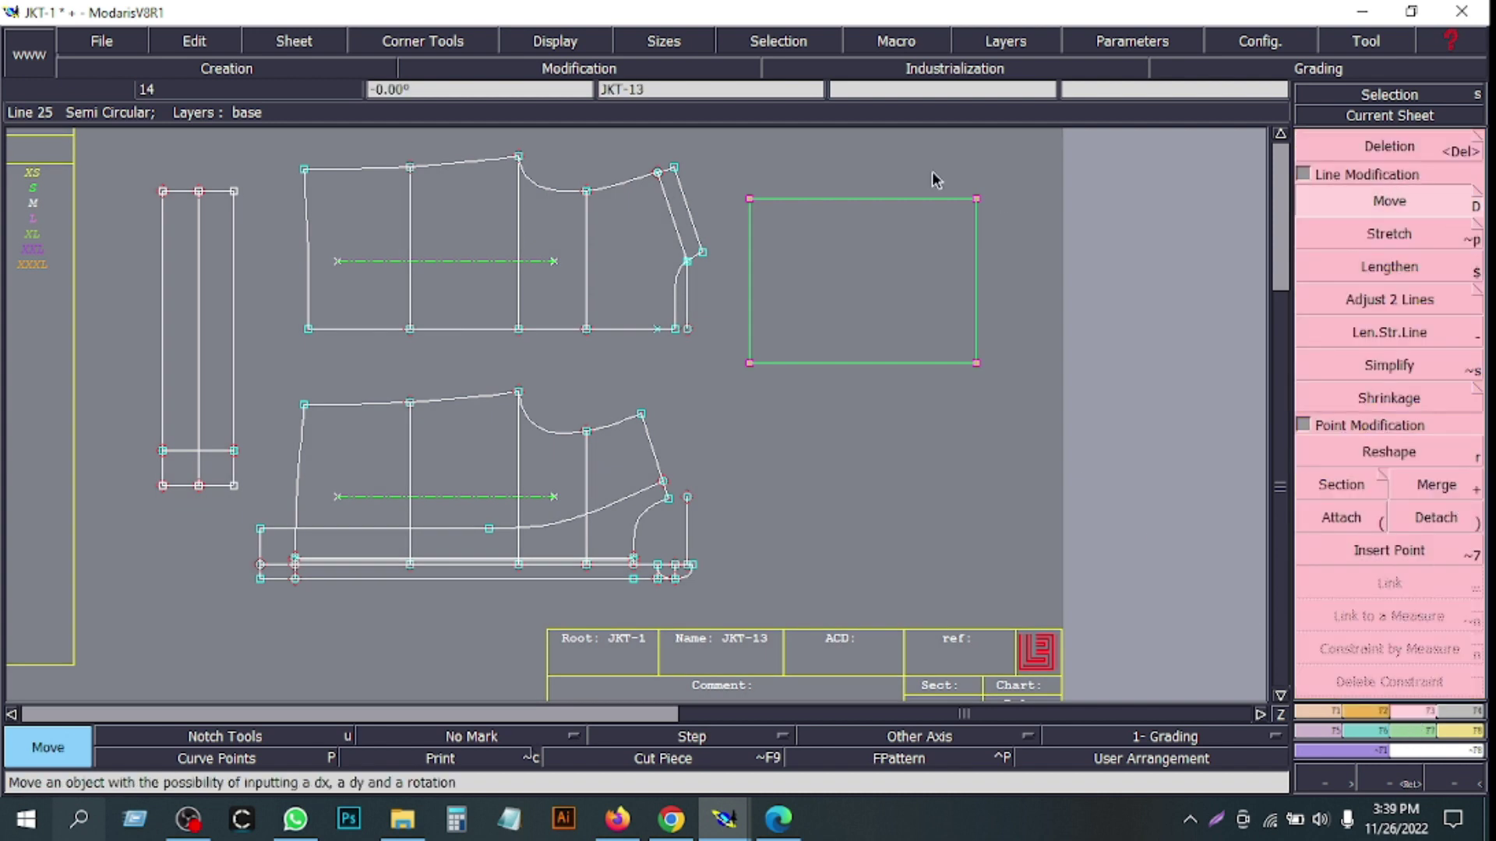
click(977, 200)
click(1060, 371)
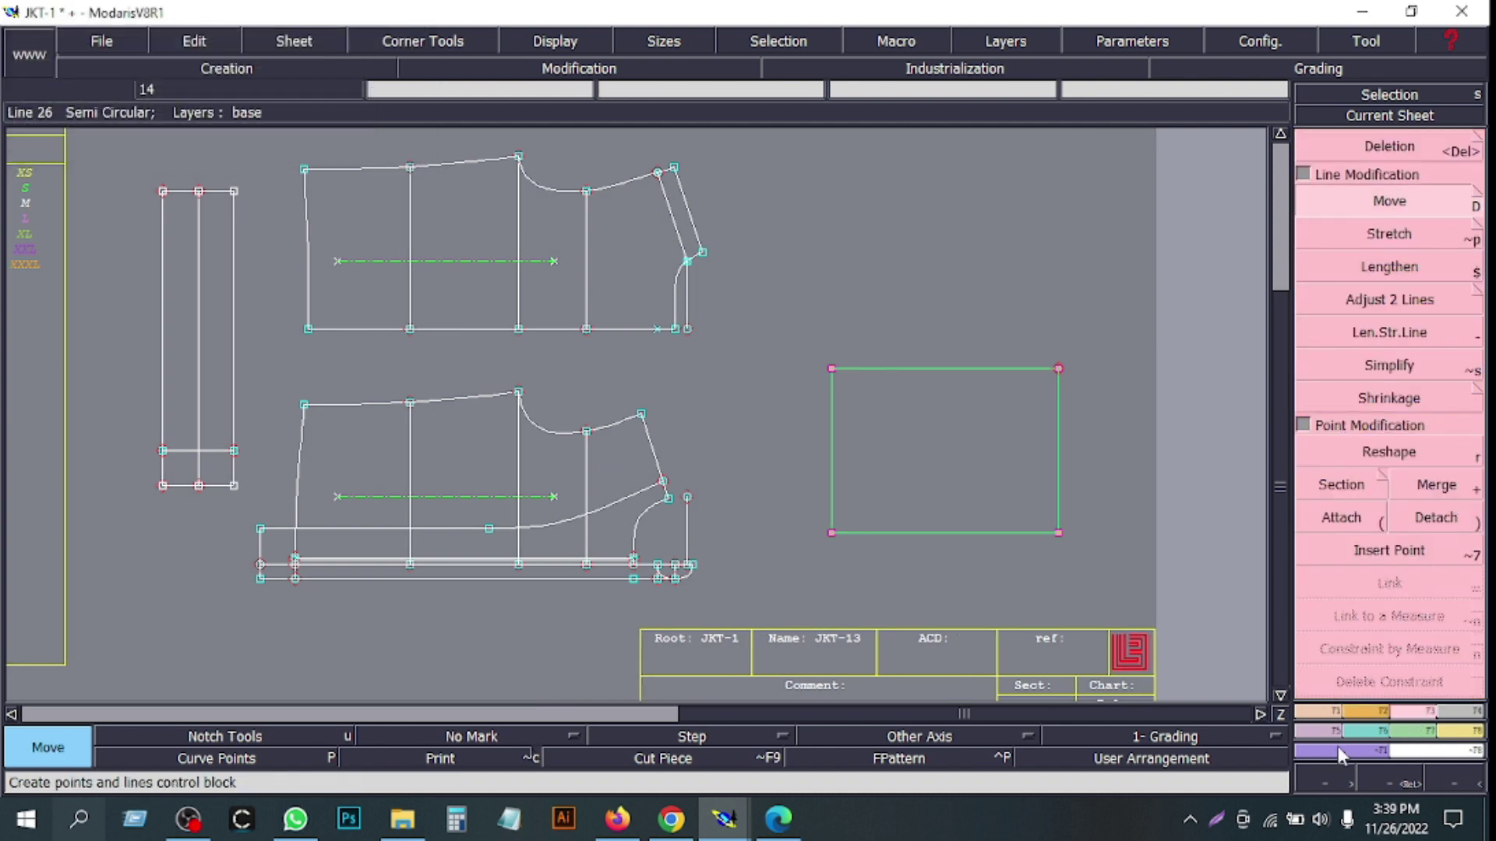
click(1391, 781)
drag(665, 294, 1094, 576)
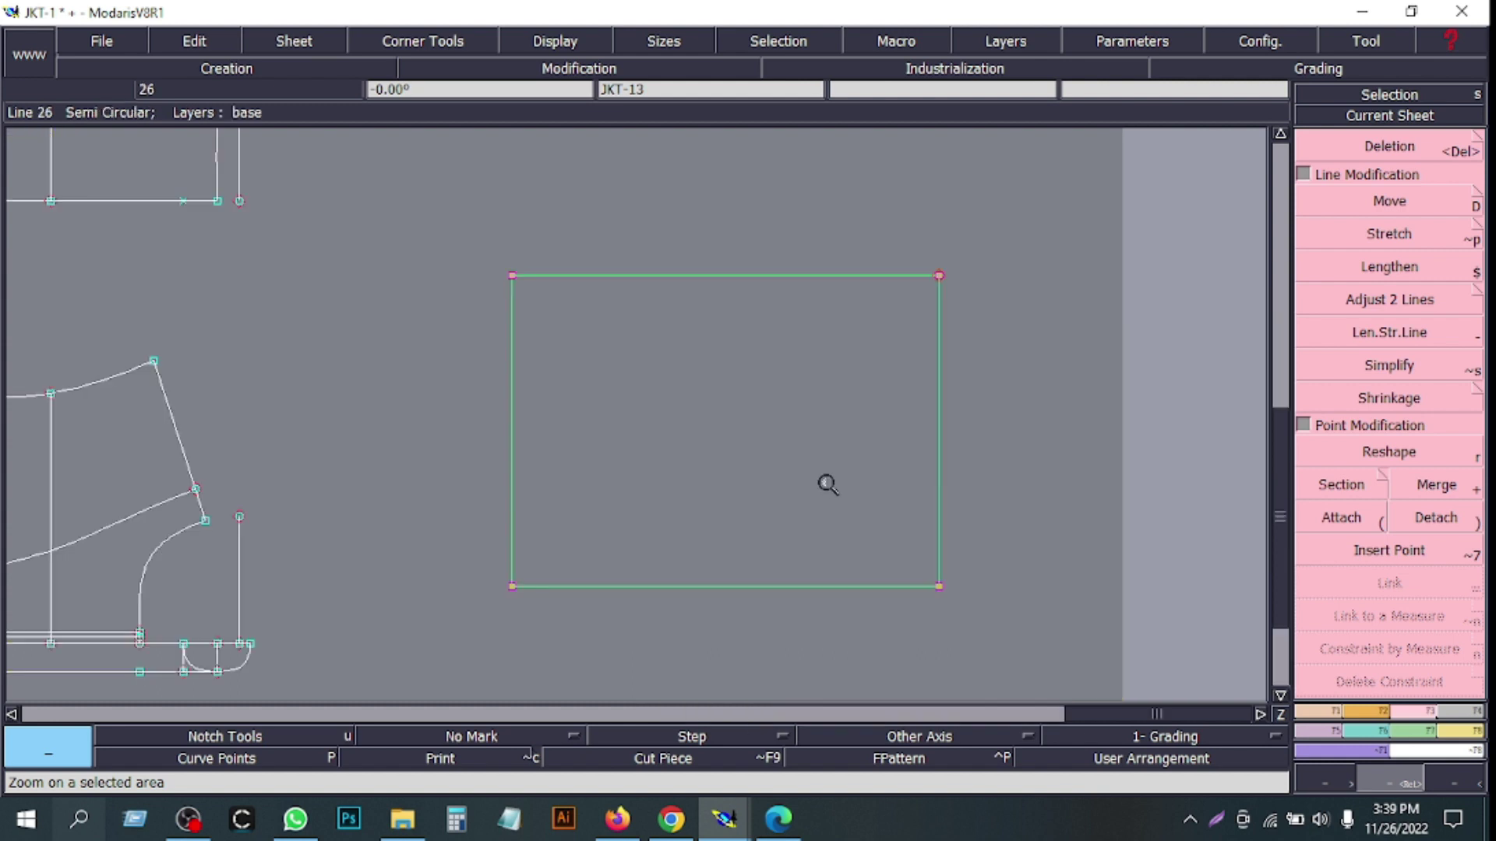
- Examine the front and back hood sketches on the tech pack's first page in Edge, and return to Modaris
click(778, 818)
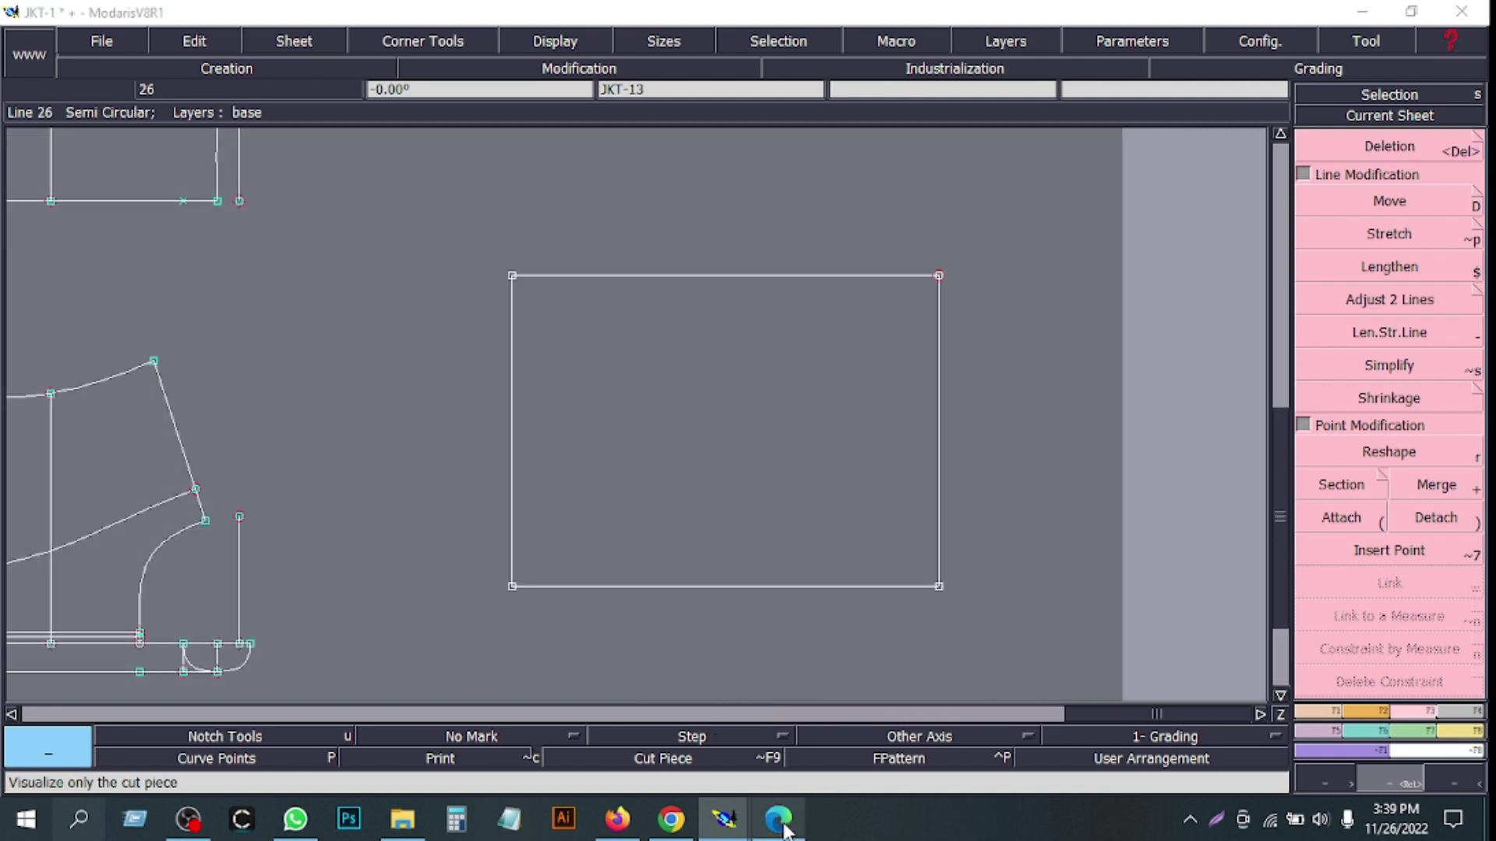
scroll(696, 636, up, 20)
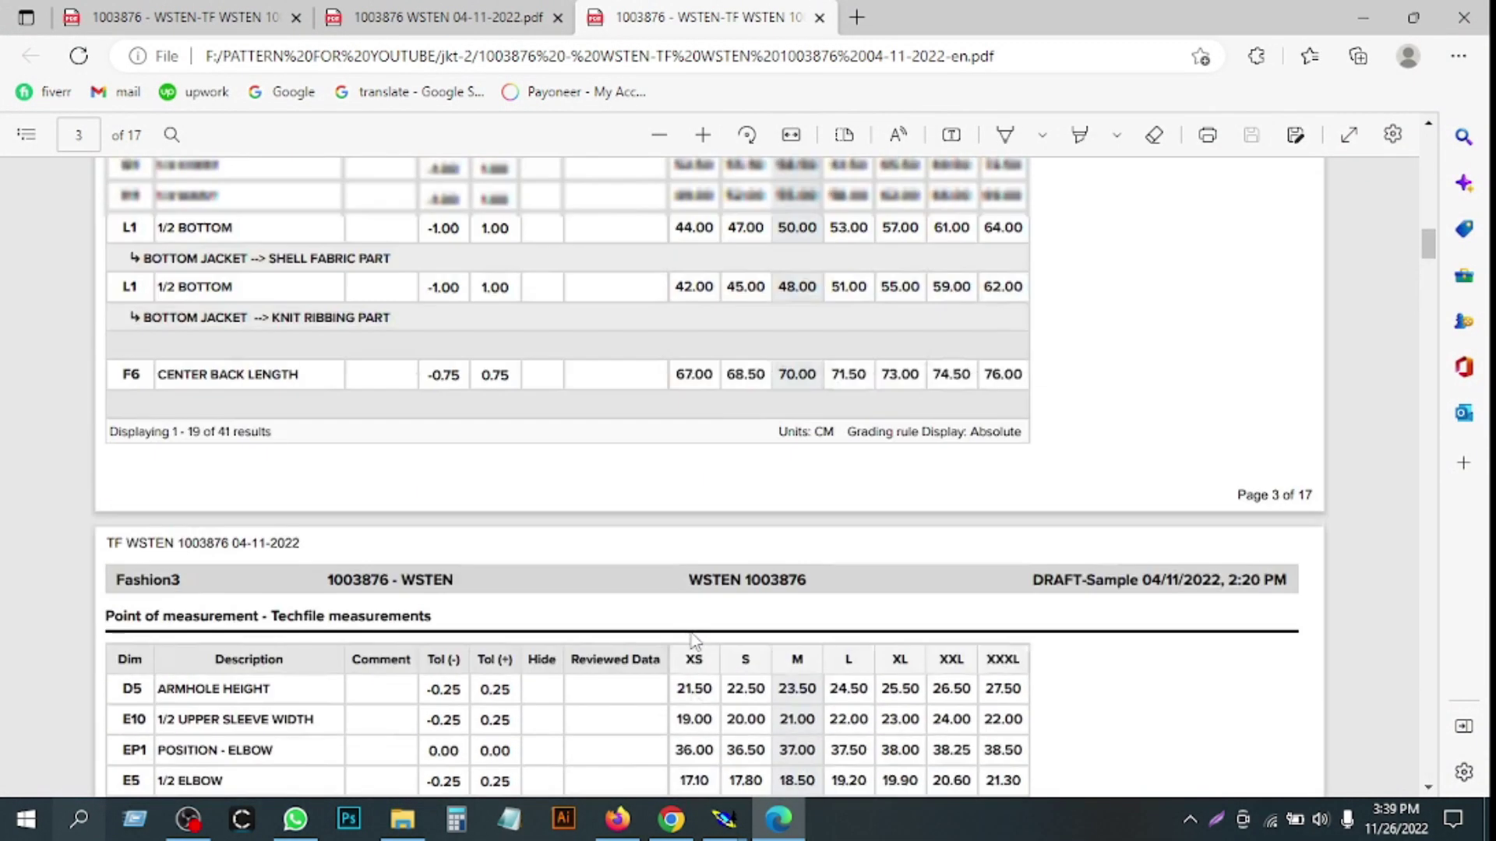
scroll(695, 636, up, 10)
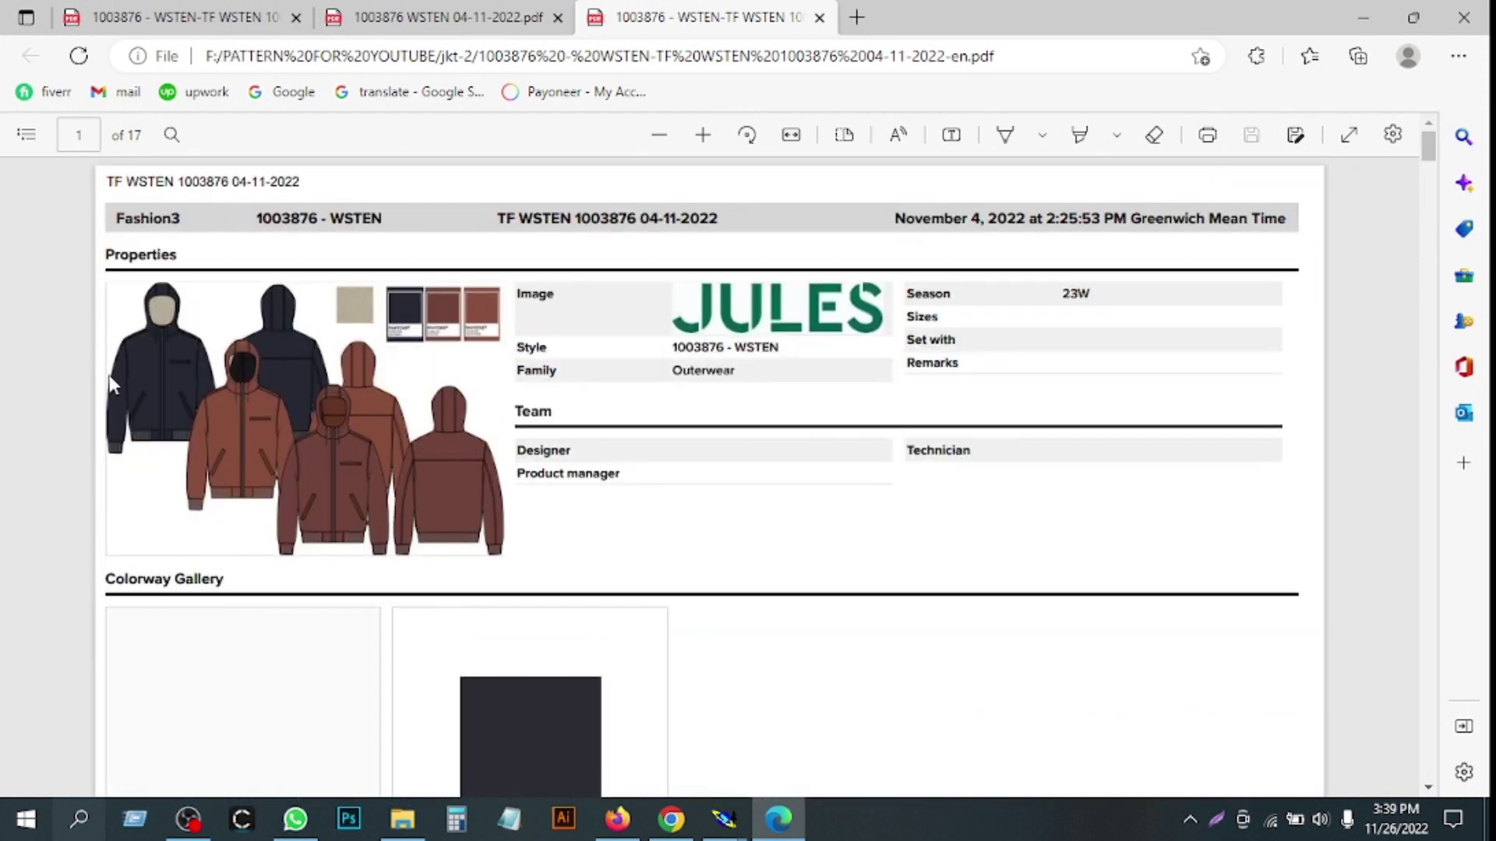
ctrl+scroll(335, 328, up, 5)
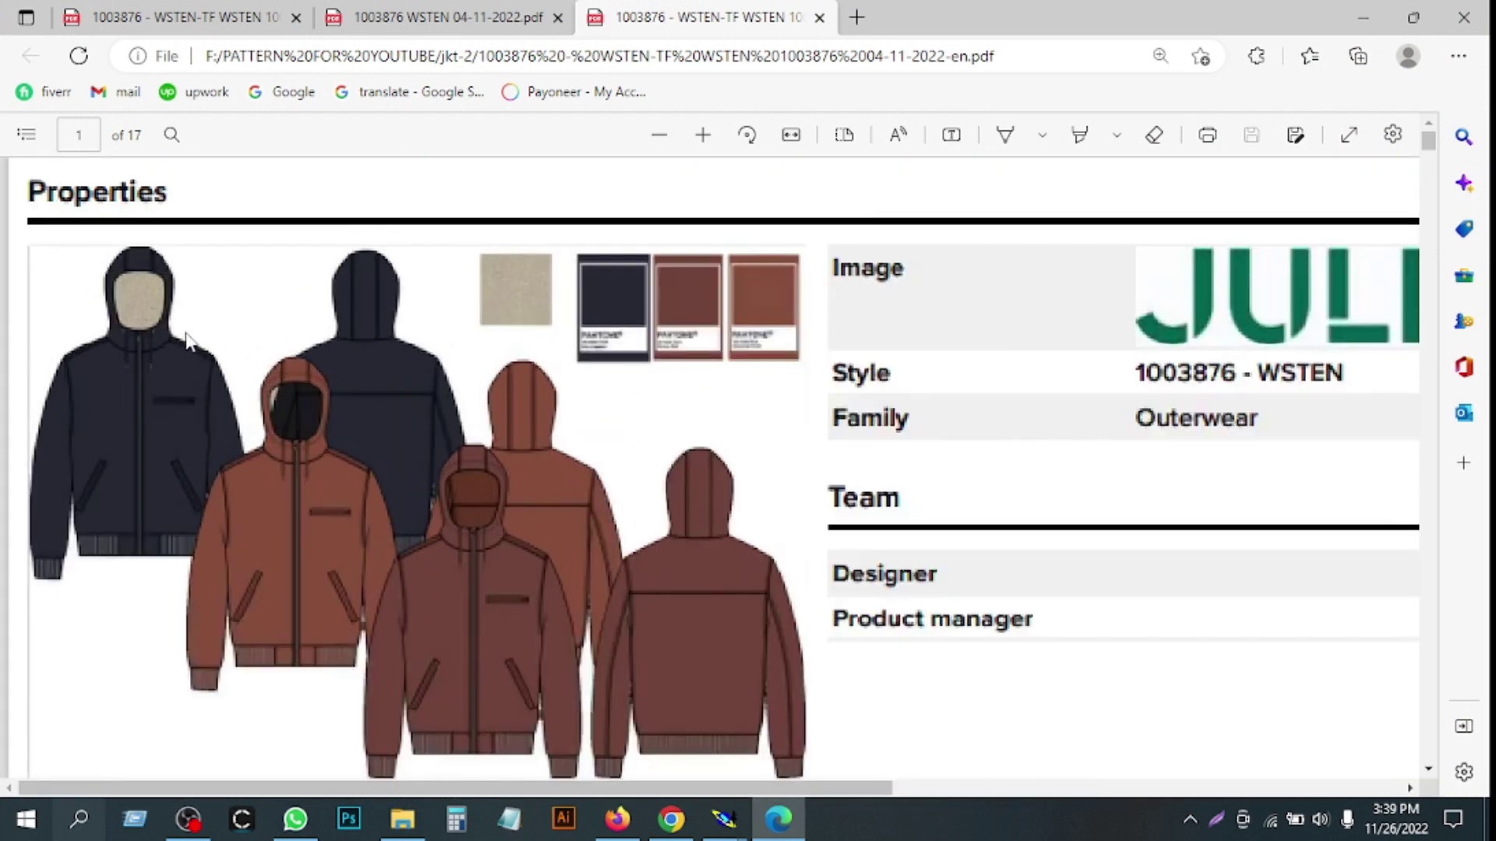
ctrl+scroll(307, 582, up, 4)
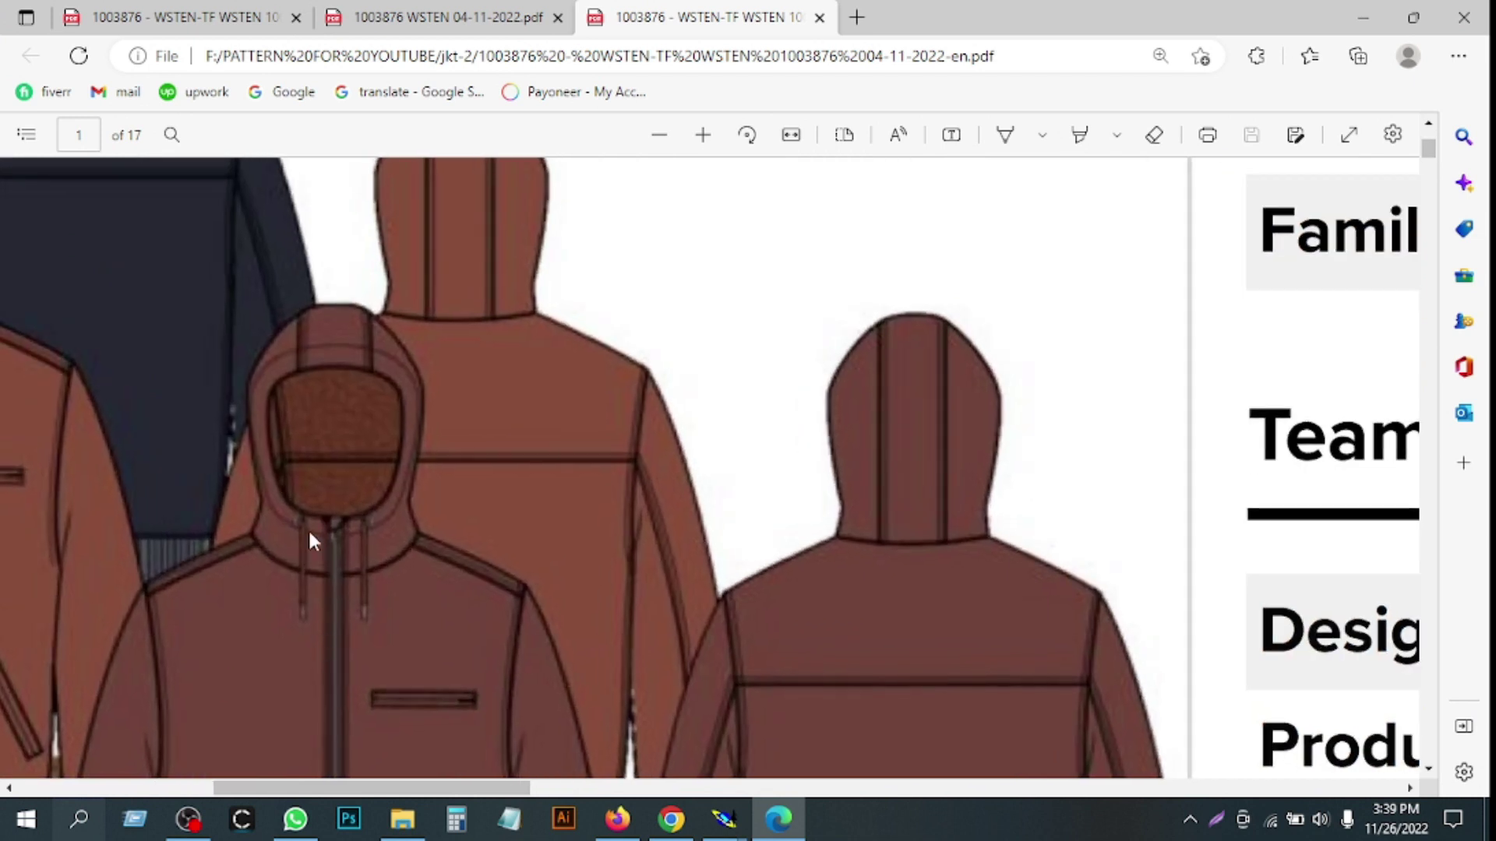
click(1362, 17)
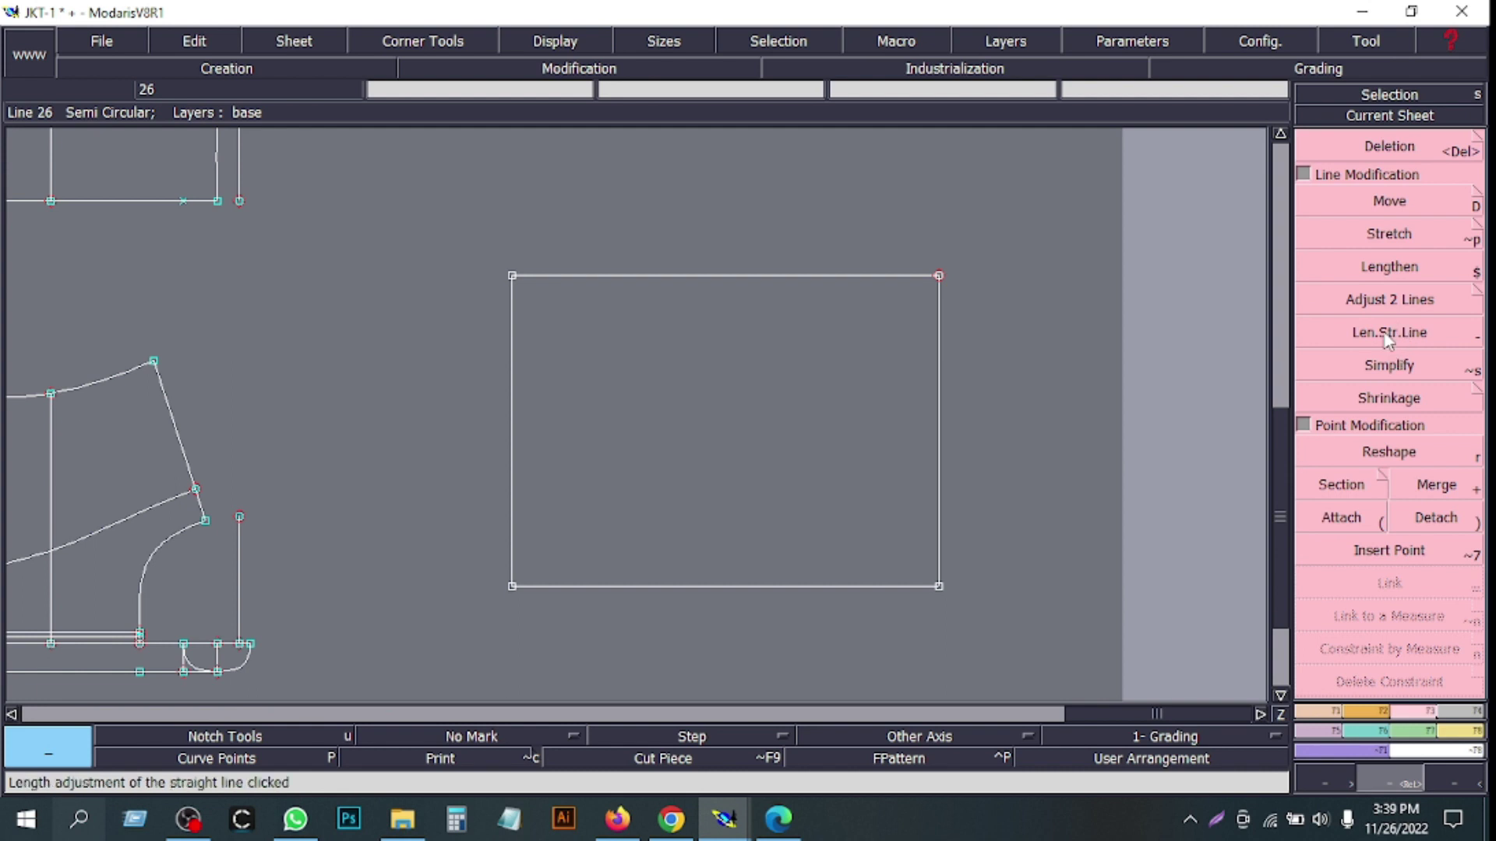
- Lengthen the hood rectangle's left side by 5 cm below its lower corner
click(1386, 340)
click(513, 558)
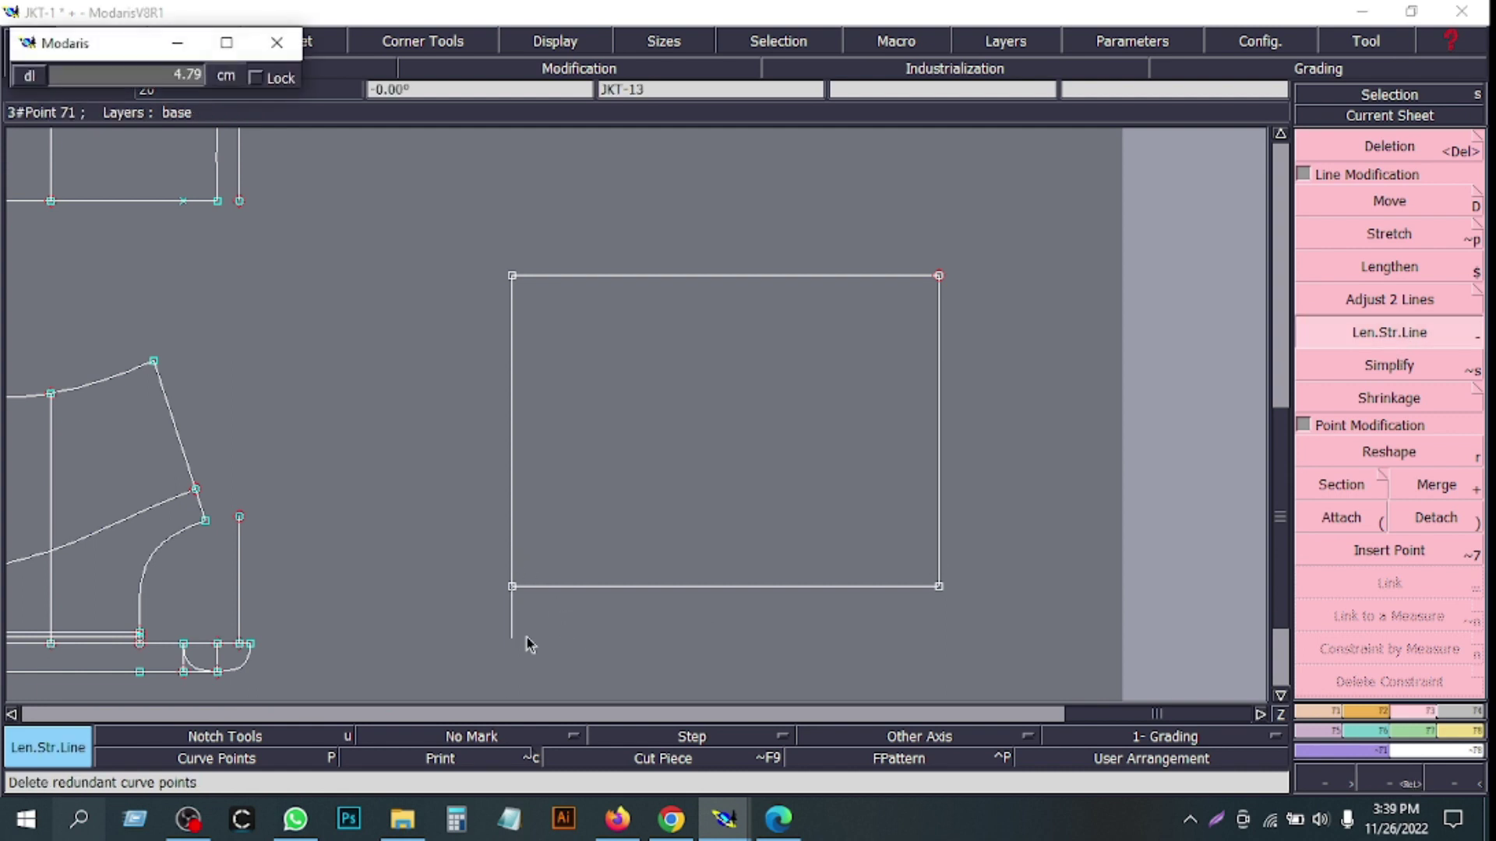
text(5)
key(Return)
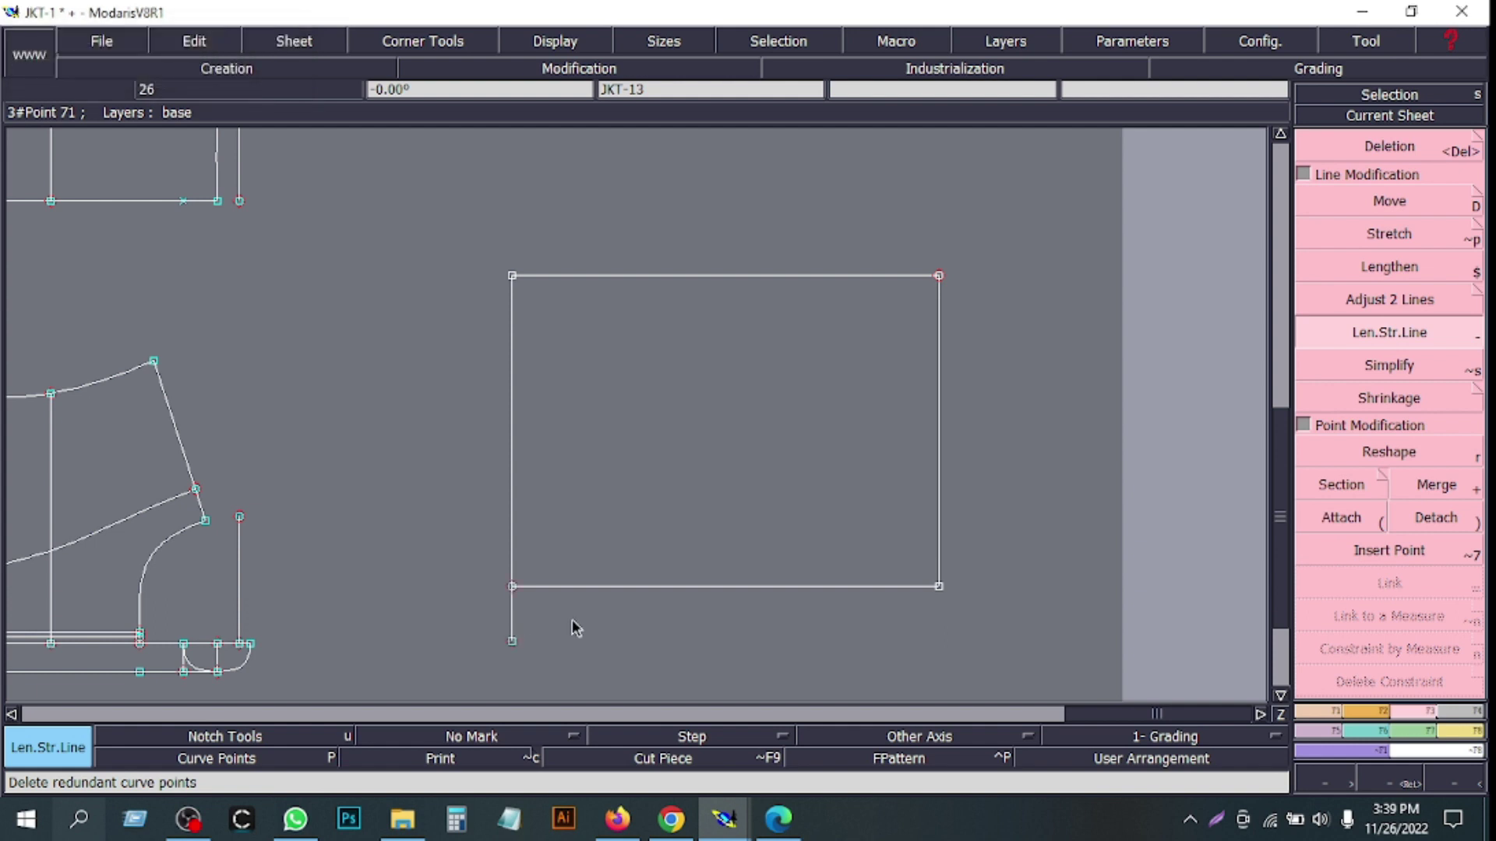
- Create a vertical line inside the hood rectangle, parallel to its right side at a distance of about 22 cm
click(939, 434)
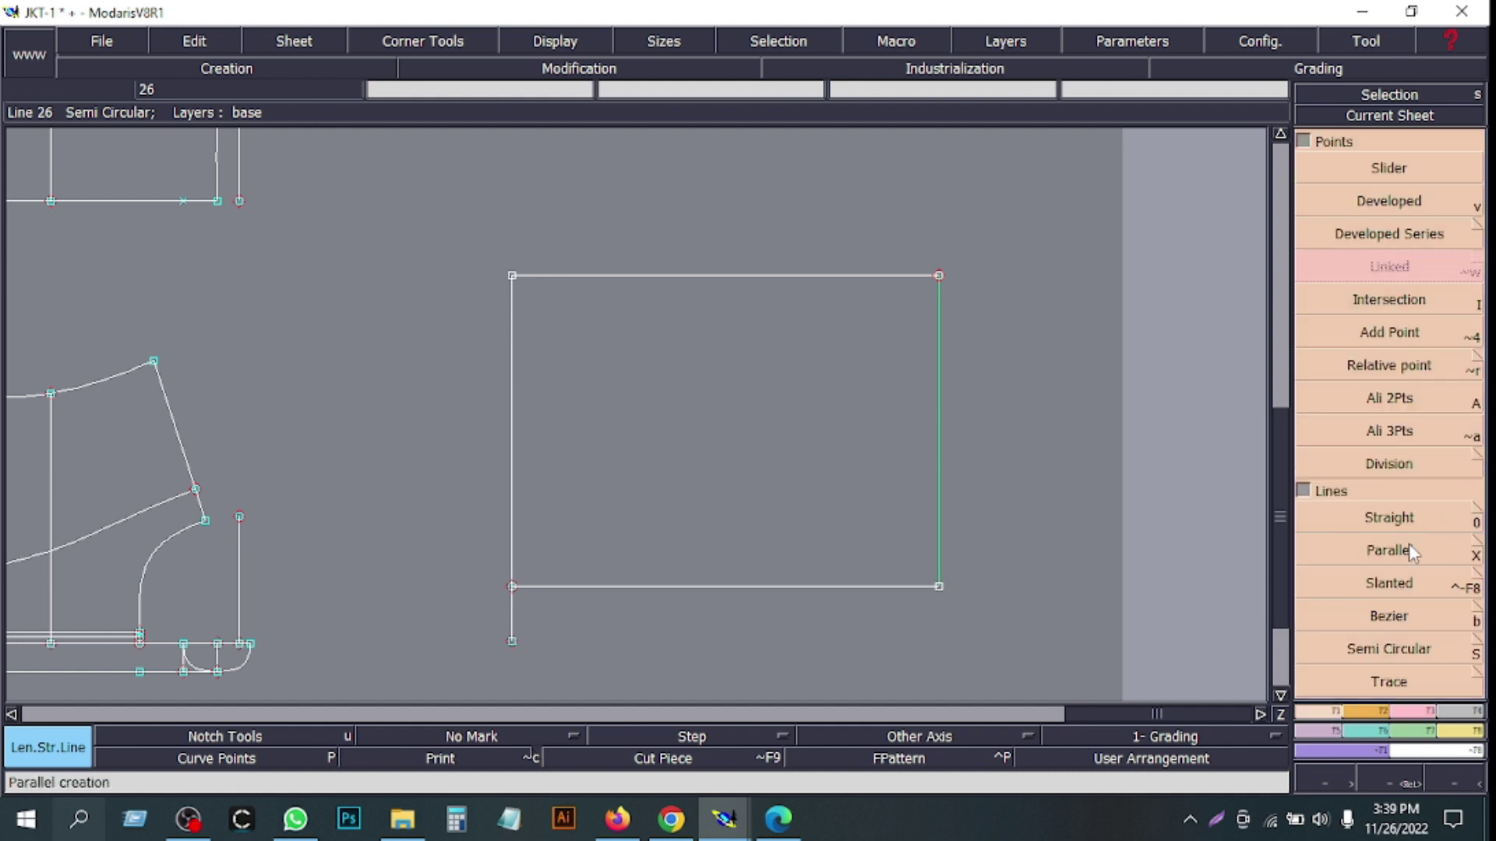
click(1409, 545)
click(939, 460)
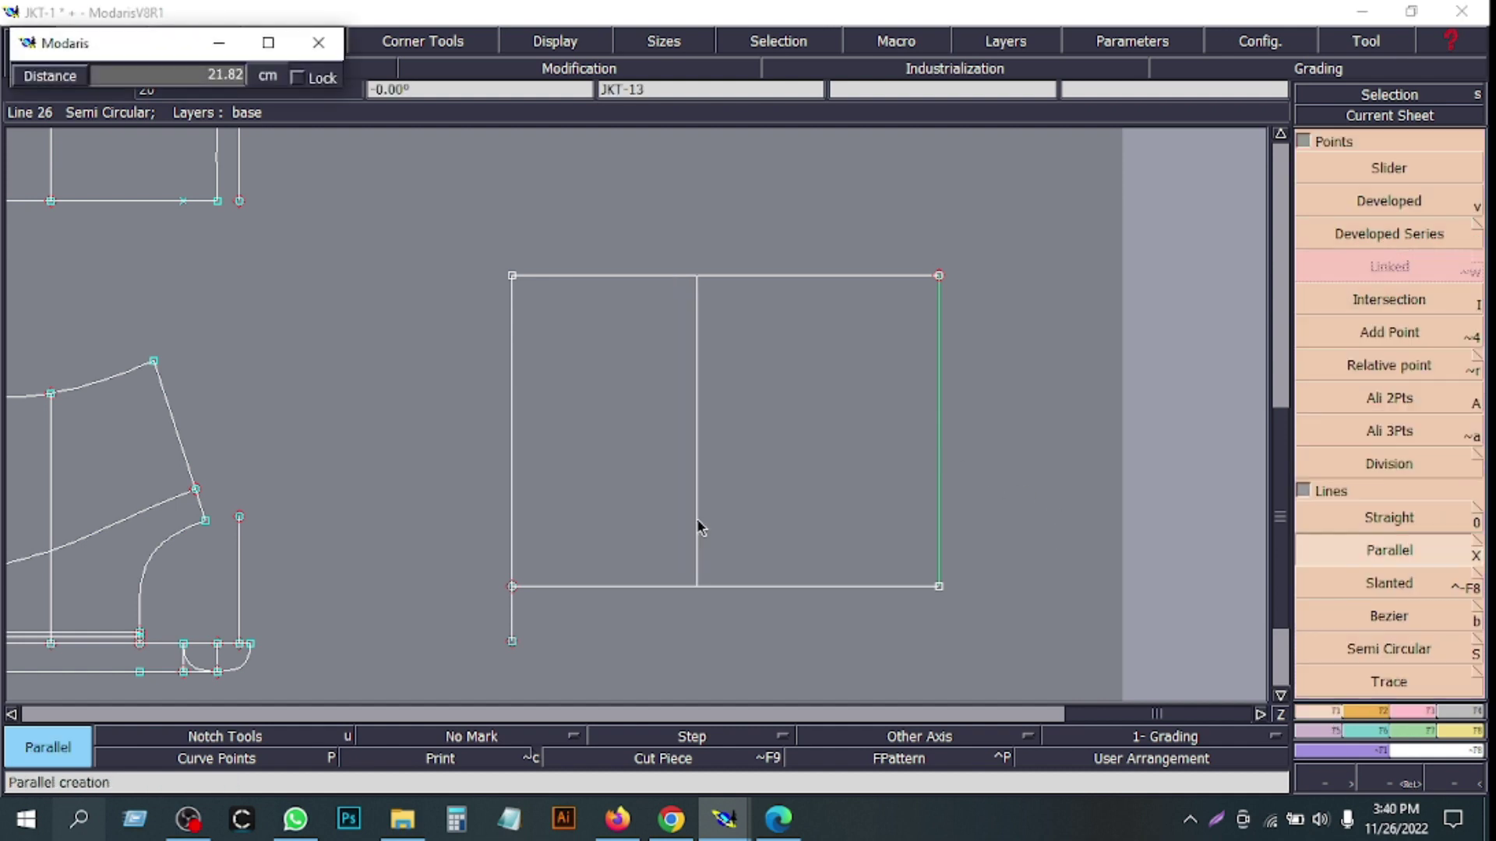
click(700, 521)
click(793, 496)
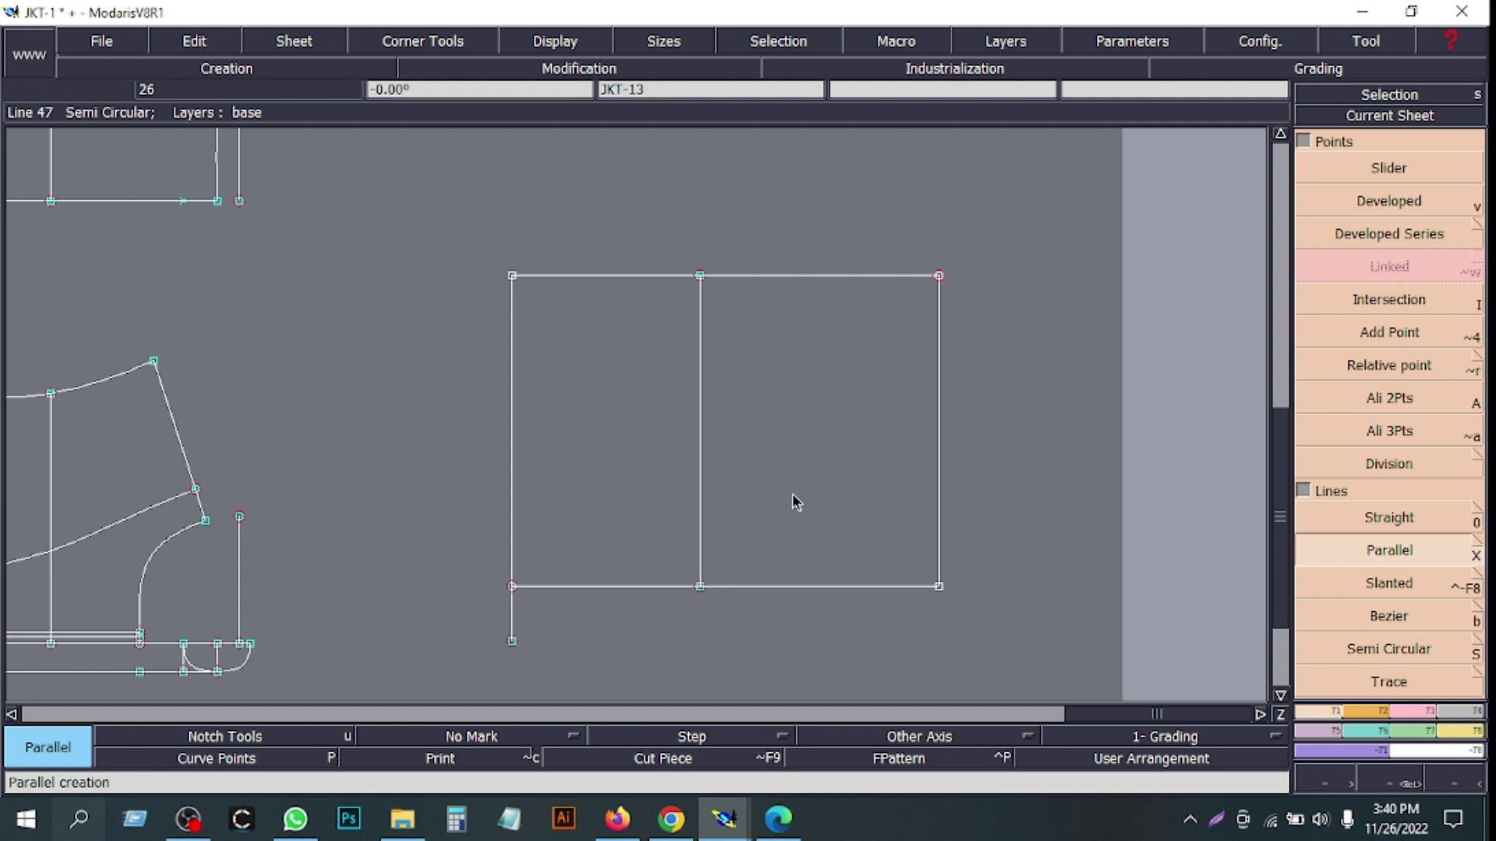